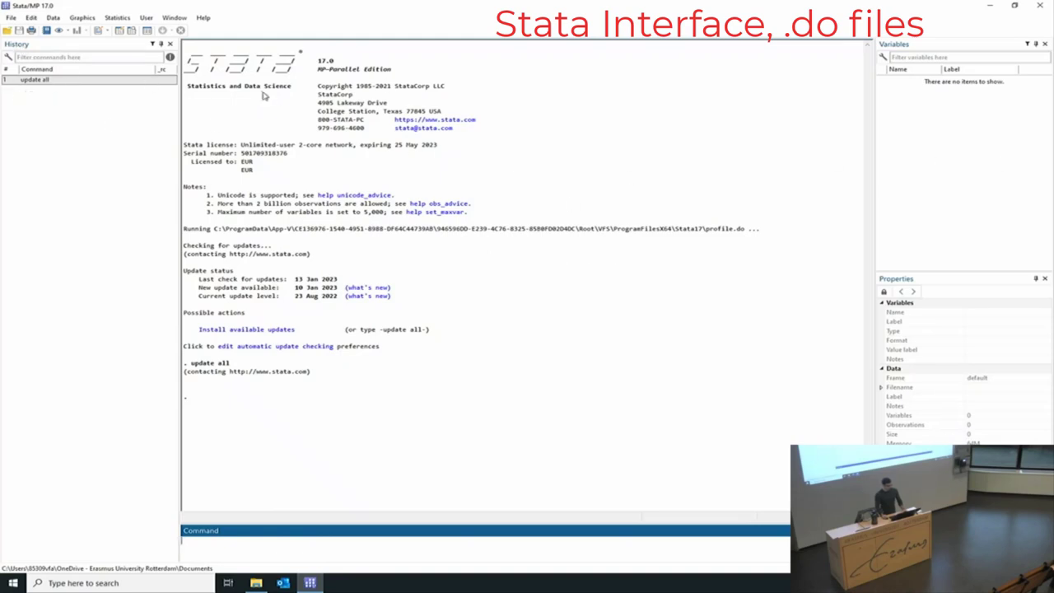
- Open the dataset Data - Extra.dta from the Research Skills > Workshop 1 > Stata Fundamentals I folder
{"action": "left_click", "coordinate": [11, 18]}
{"action": "left_click", "coordinate": [11, 29]}
{"action": "double_click", "coordinate": [130, 115]}
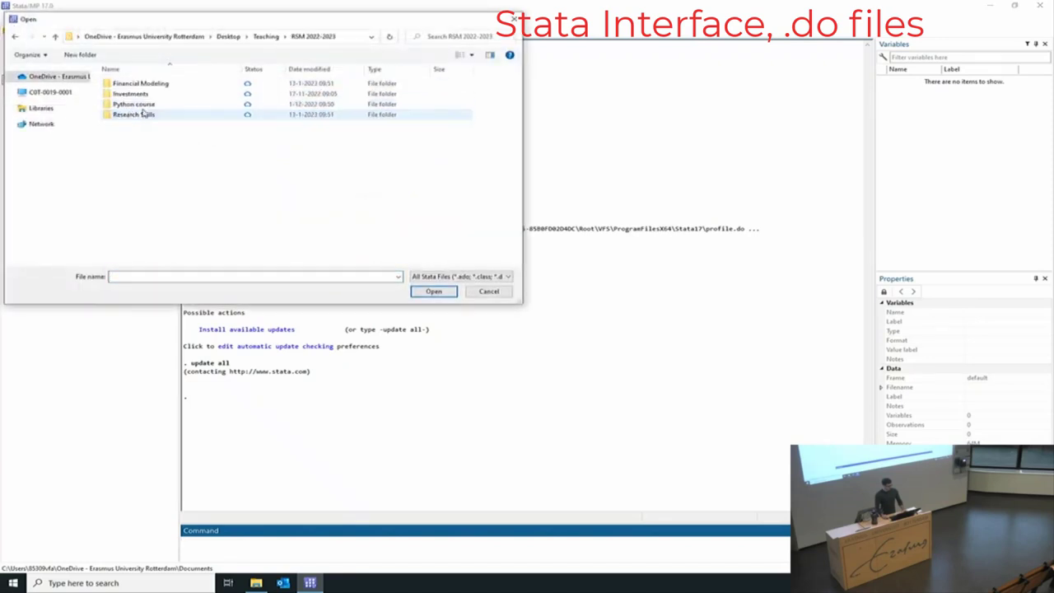
{"action": "double_click", "coordinate": [132, 115]}
{"action": "double_click", "coordinate": [132, 94]}
{"action": "double_click", "coordinate": [128, 104]}
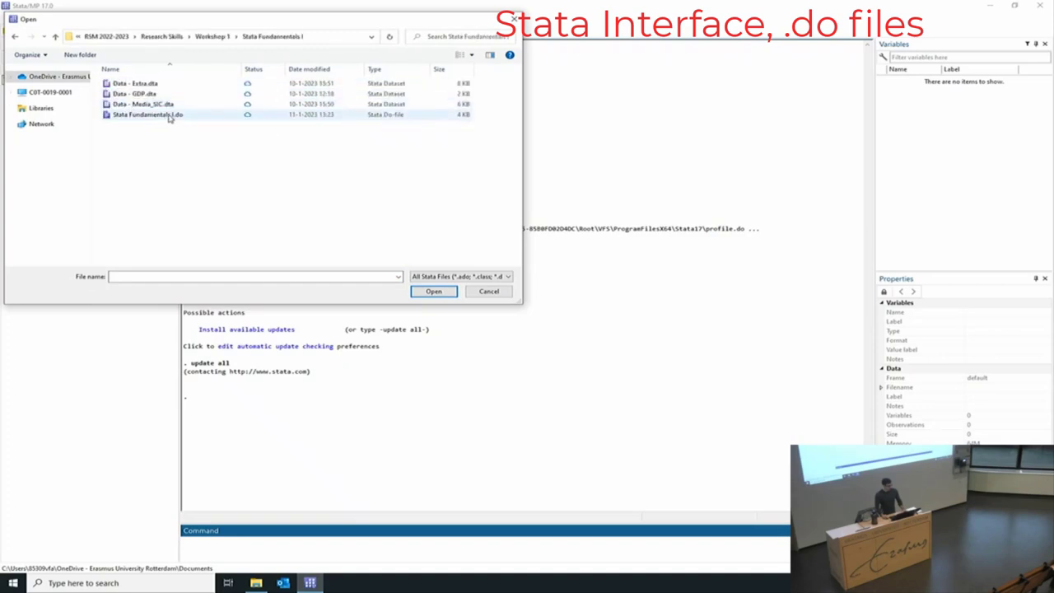
{"action": "double_click", "coordinate": [134, 84]}
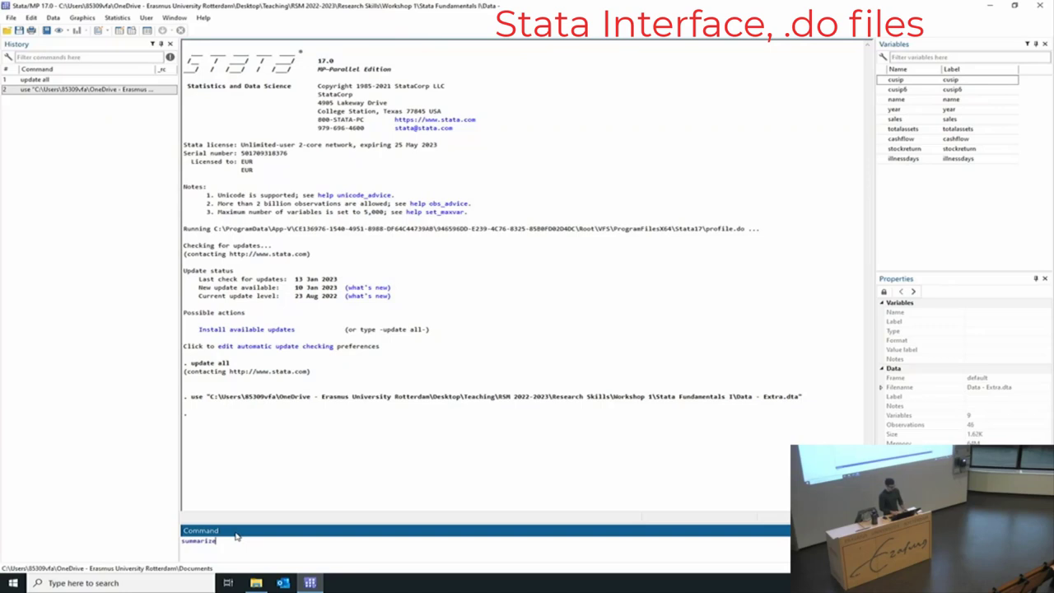
- Run summarize on all variables, and open the dataset in a maximized Data Editor in edit mode
{"action": "key", "text": "Return"}
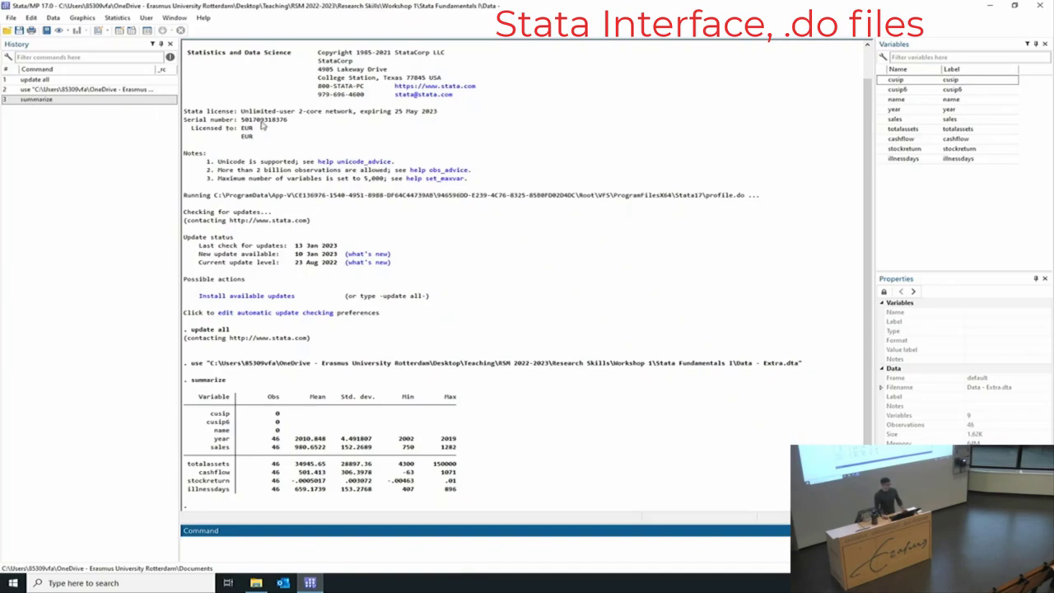
{"action": "left_click", "coordinate": [120, 30]}
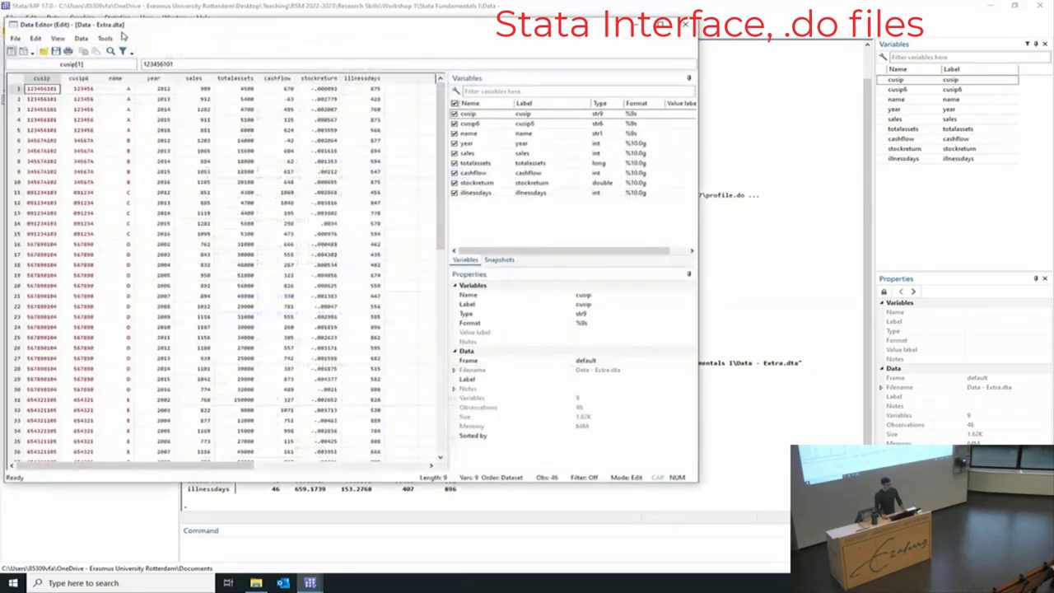
{"action": "left_click", "coordinate": [652, 7]}
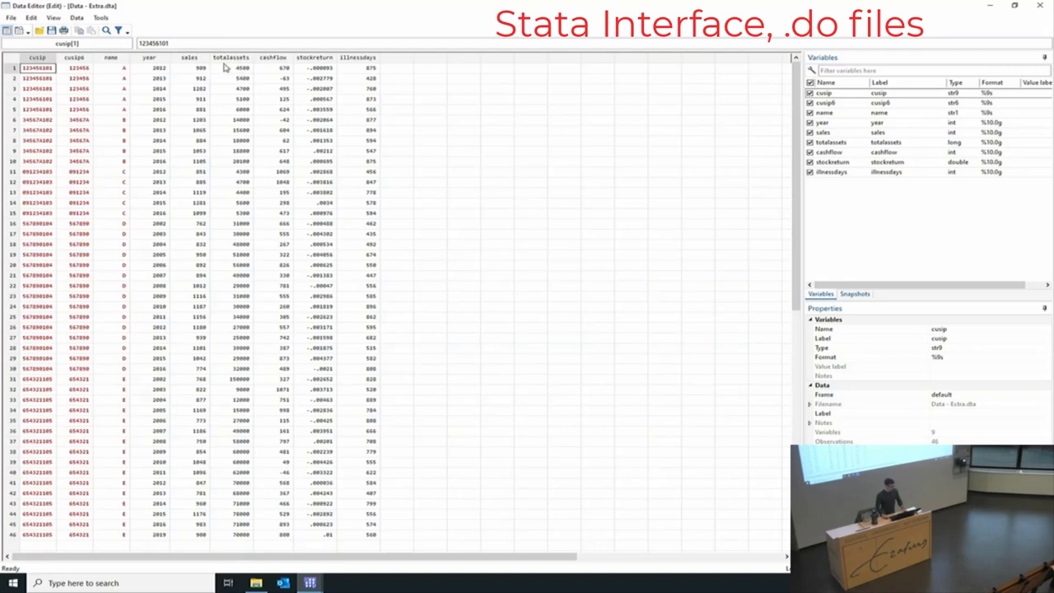
- Set illnessdays in the first observation to 5 in the Data Editor
{"action": "left_click", "coordinate": [366, 69]}
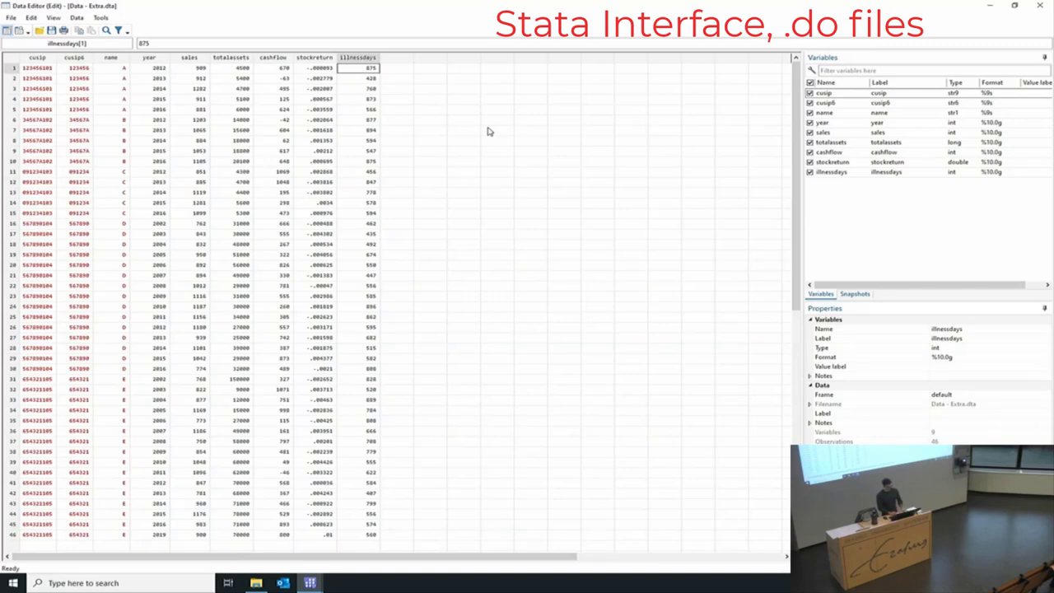
{"action": "type", "text": "5"}
{"action": "key", "text": "Return"}
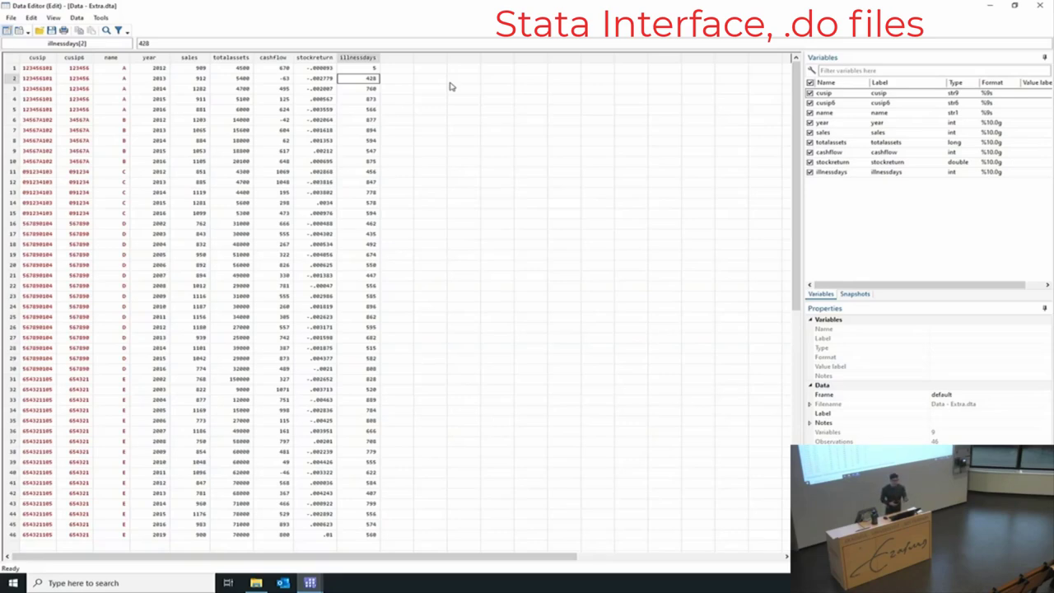
{"action": "key", "text": "Up"}
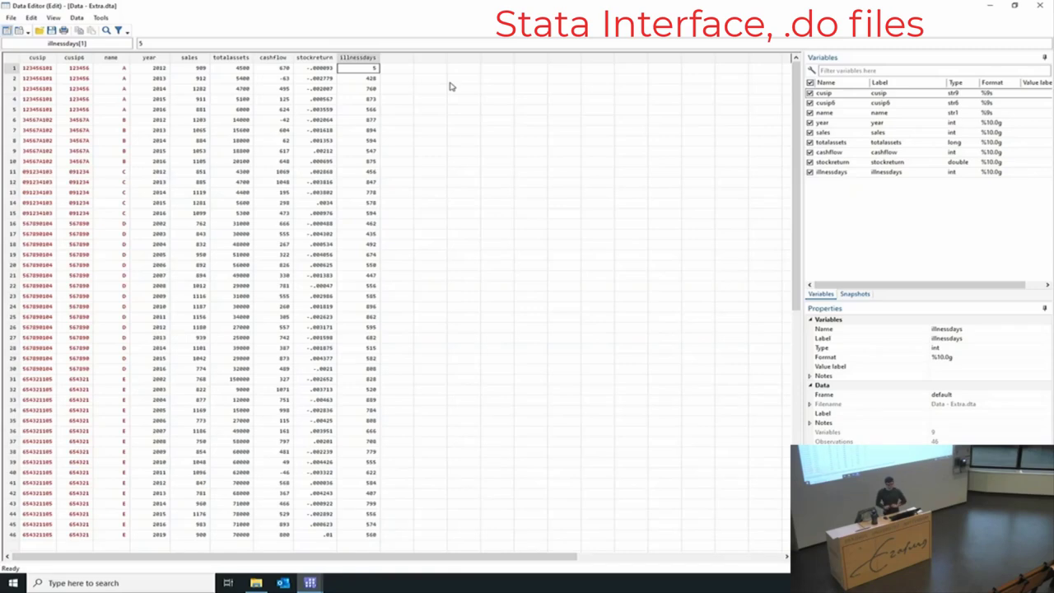
- Compare the edited illnessdays cell with the replace command logged for it in the results output
{"action": "left_click", "coordinate": [990, 6]}
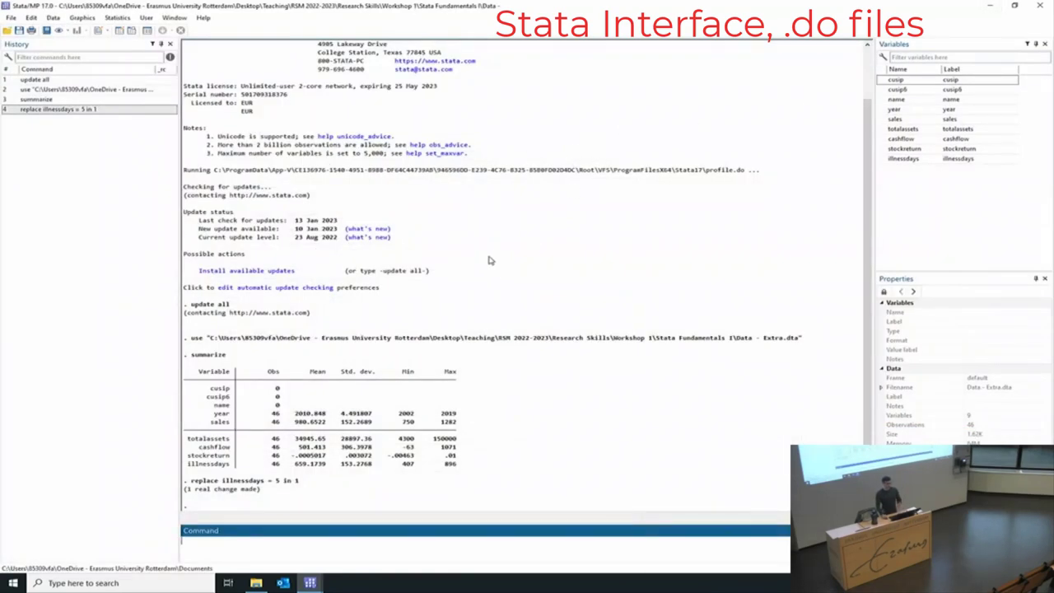
{"action": "key", "text": "ctrl+8"}
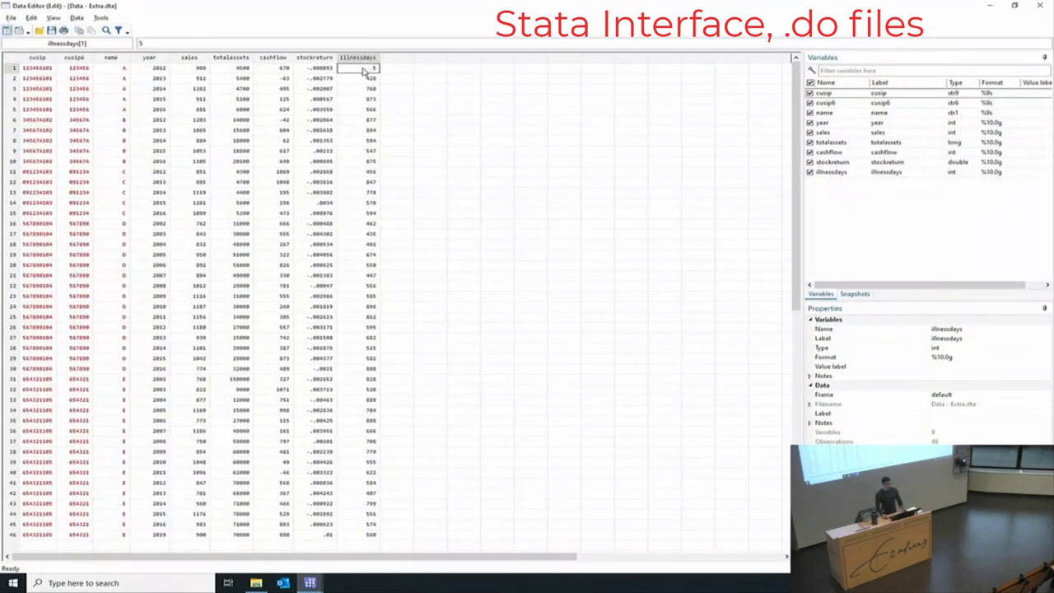
{"action": "key", "text": "Return"}
{"action": "key", "text": "alt+Tab"}
{"action": "left_click_drag", "start_coordinate": [191, 483], "coordinate": [304, 482]}
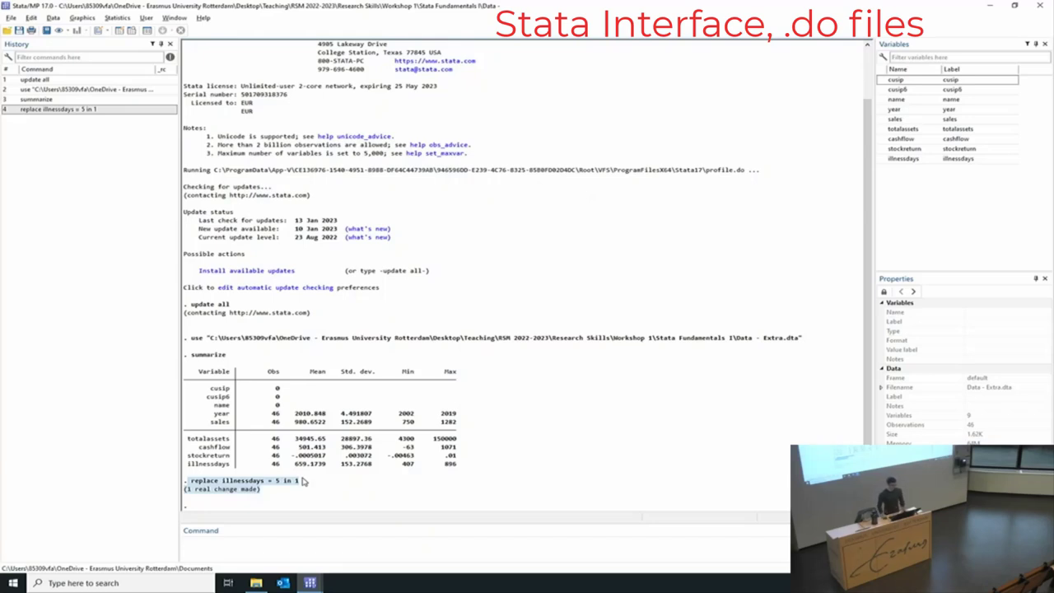
- Rerun the earlier use command to reload Data - Extra.dta and discard the manual edit
{"action": "left_click", "coordinate": [125, 90]}
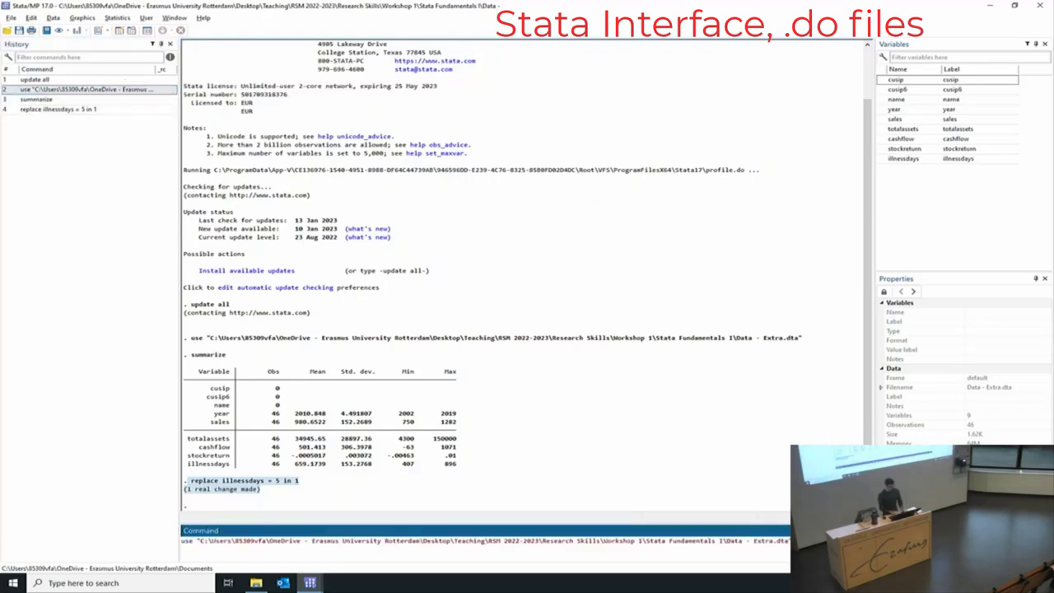
{"action": "key", "text": "Return"}
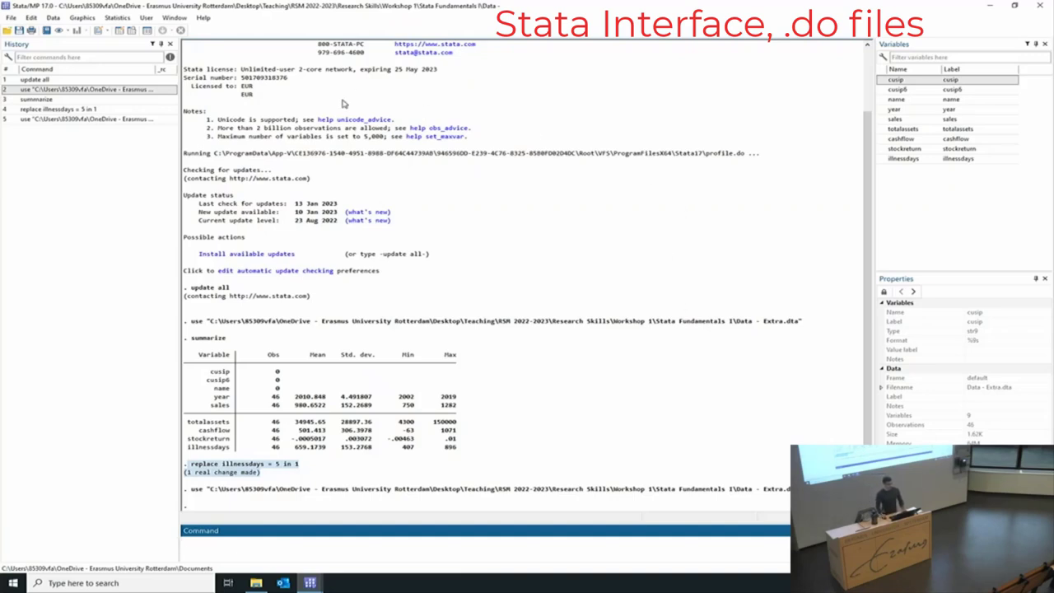
- Create a new do-file containing the lines "summarize" and "generate test = 1", and execute it
{"action": "left_click", "coordinate": [97, 30]}
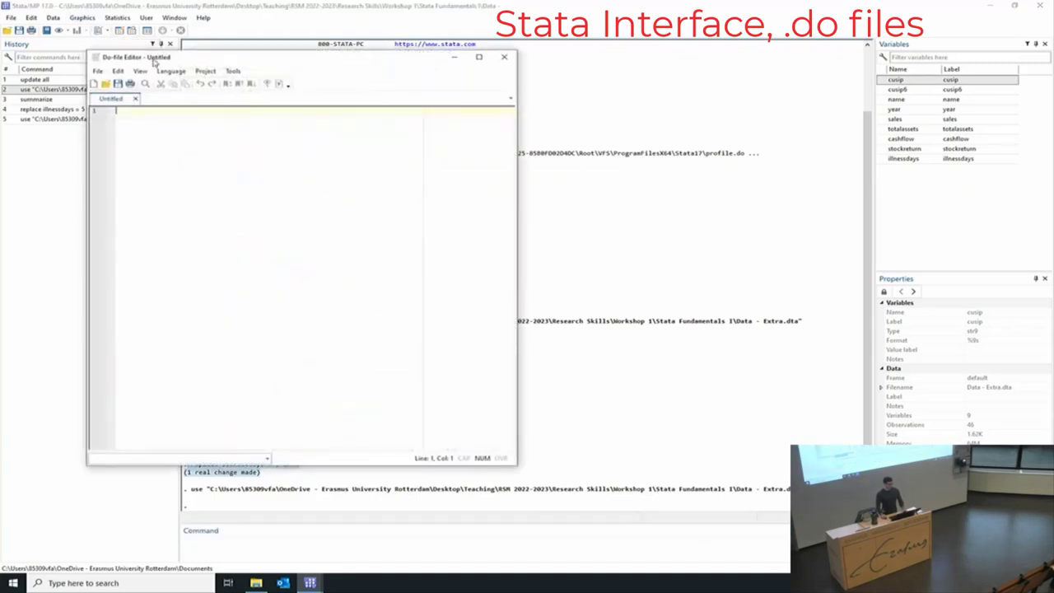
{"action": "left_click", "coordinate": [478, 57]}
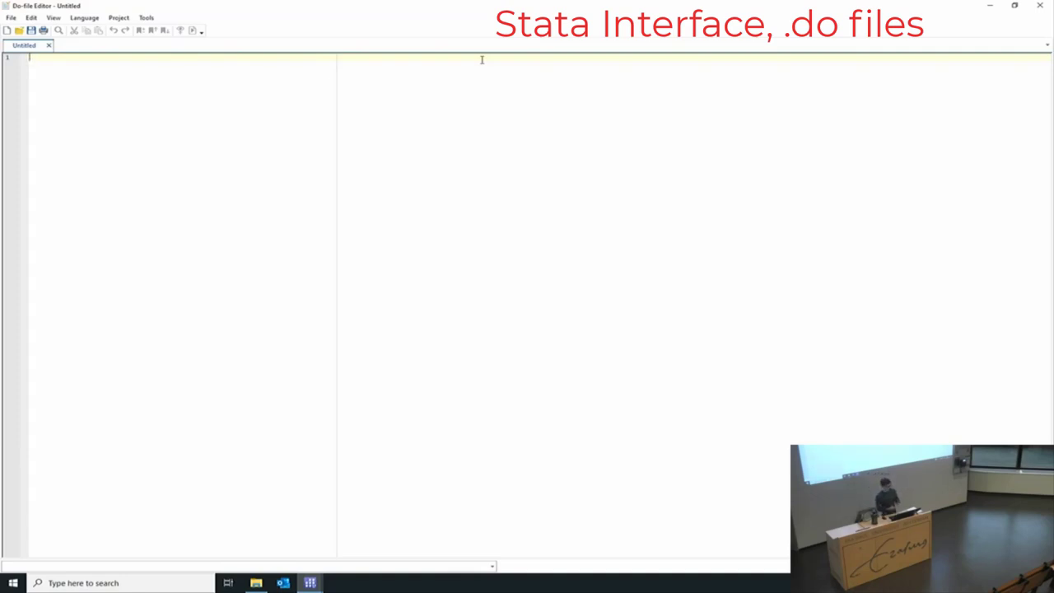
{"action": "key", "text": "alt+Tab"}
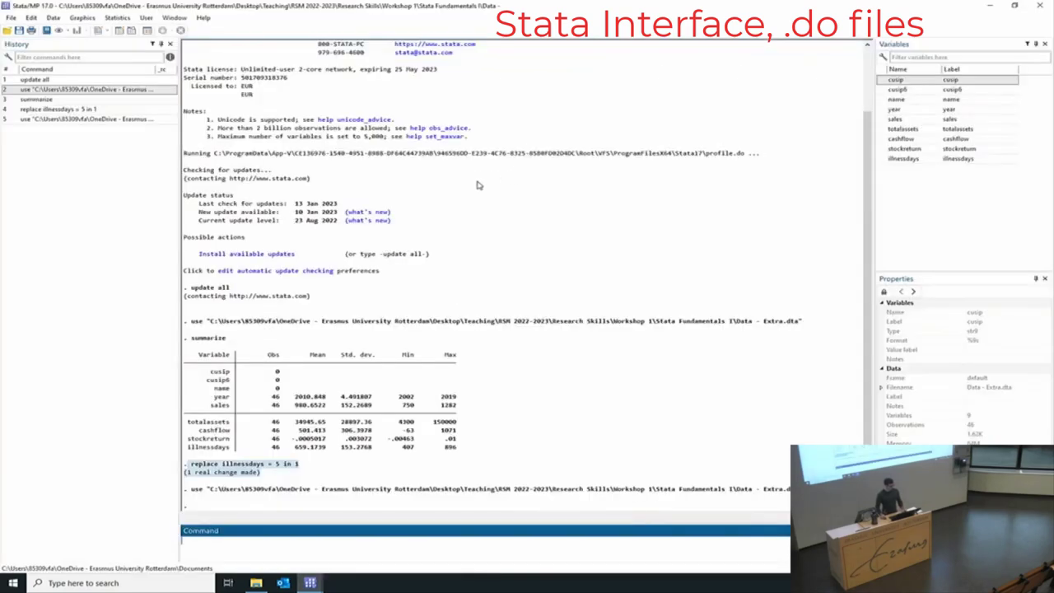
{"action": "key", "text": "alt+Tab"}
{"action": "type", "text": "summarize"}
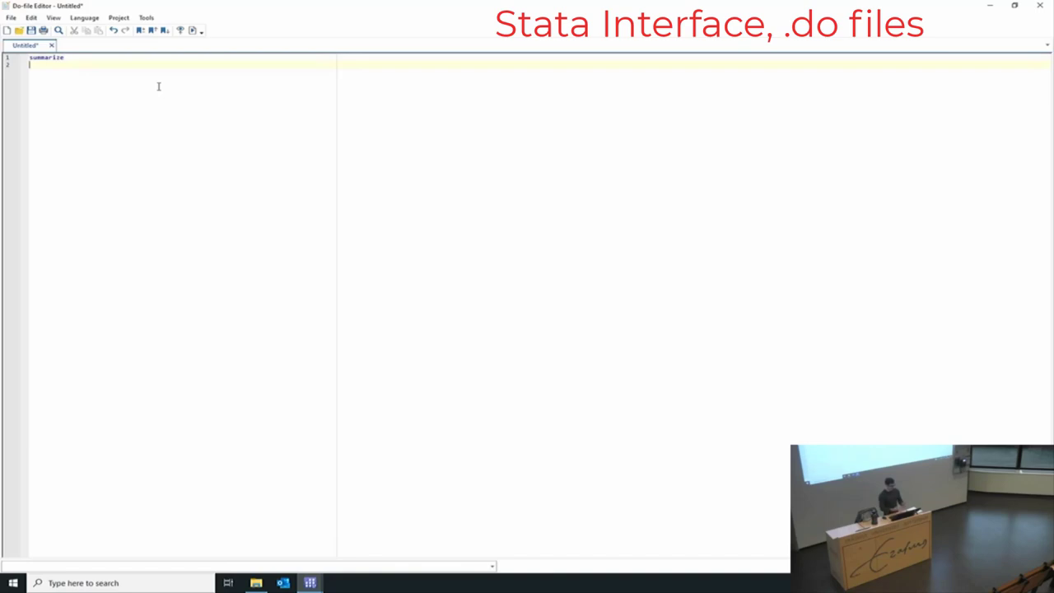
{"action": "type", "text": " generate test = 1"}
{"action": "left_click", "coordinate": [192, 31]}
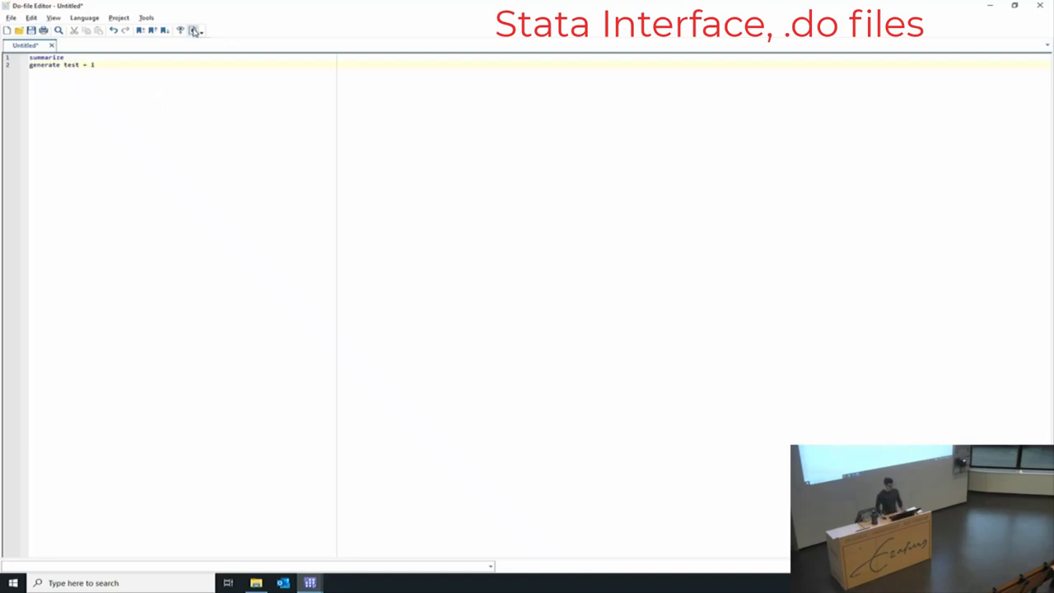
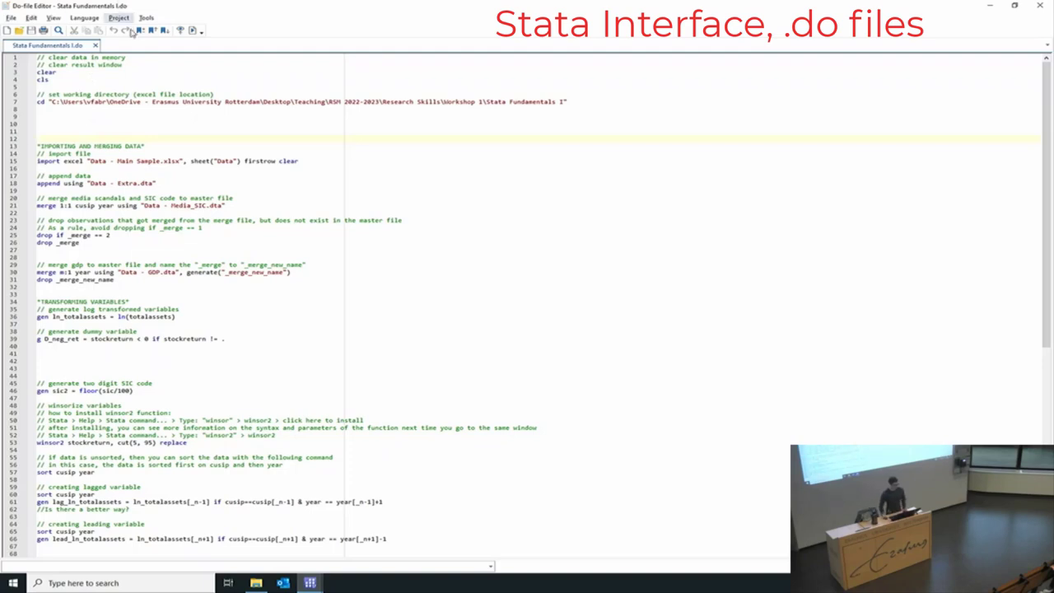
- Execute only the clear and cls lines of Stata Fundamentals I.do and check the emptied main window
{"action": "left_click_drag", "start_coordinate": [122, 65], "coordinate": [49, 59]}
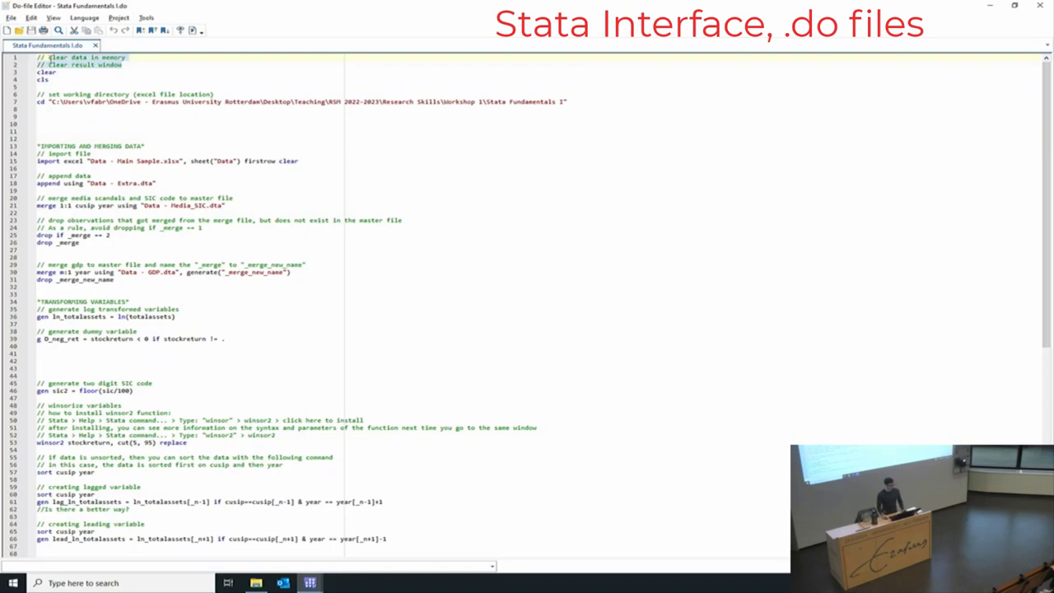
{"action": "left_click", "coordinate": [42, 147]}
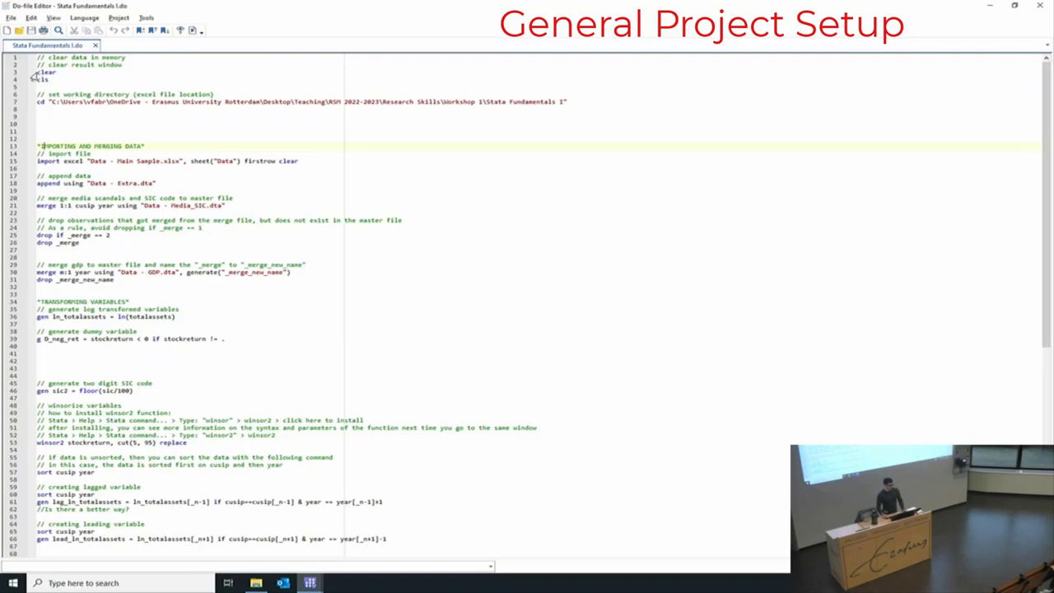
{"action": "left_click_drag", "start_coordinate": [37, 72], "coordinate": [59, 80]}
{"action": "left_click", "coordinate": [196, 31]}
{"action": "key", "text": "alt+Tab"}
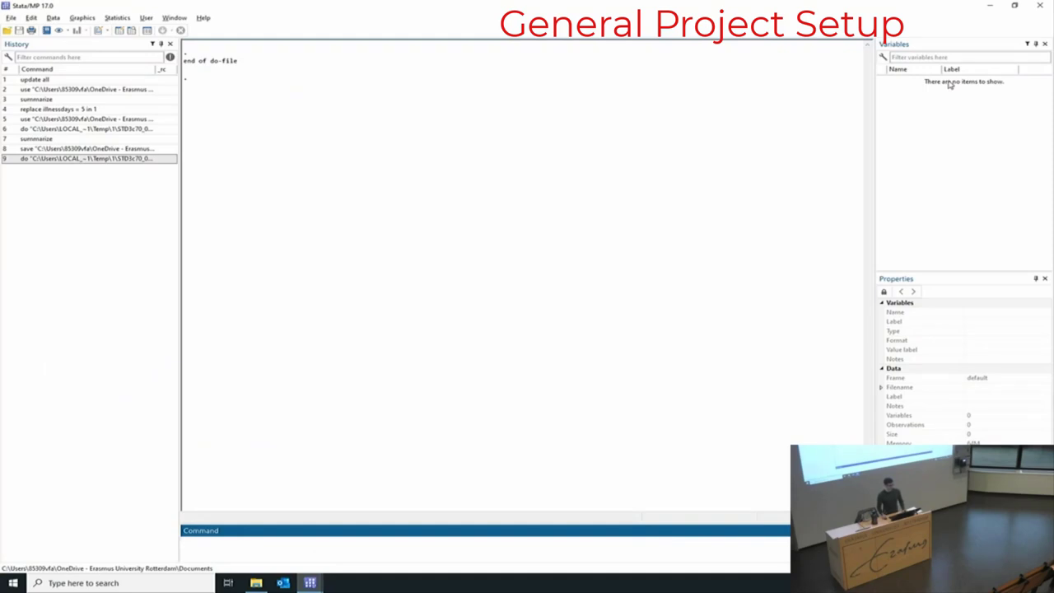
{"action": "key", "text": "alt+Tab"}
{"action": "key", "text": "alt+Tab"}
{"action": "key", "text": "alt+Tab"}
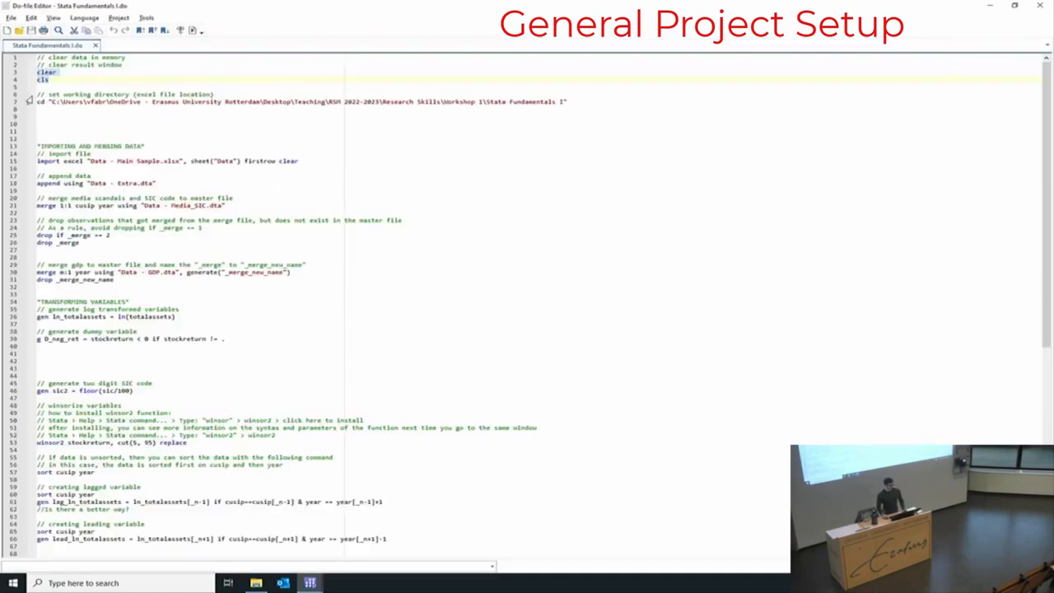
- Review the cd line in the do-file and try to run the import excel line for "Data - Main Sample.xlsx"
{"action": "left_click_drag", "start_coordinate": [37, 102], "coordinate": [611, 100]}
{"action": "left_click", "coordinate": [199, 118]}
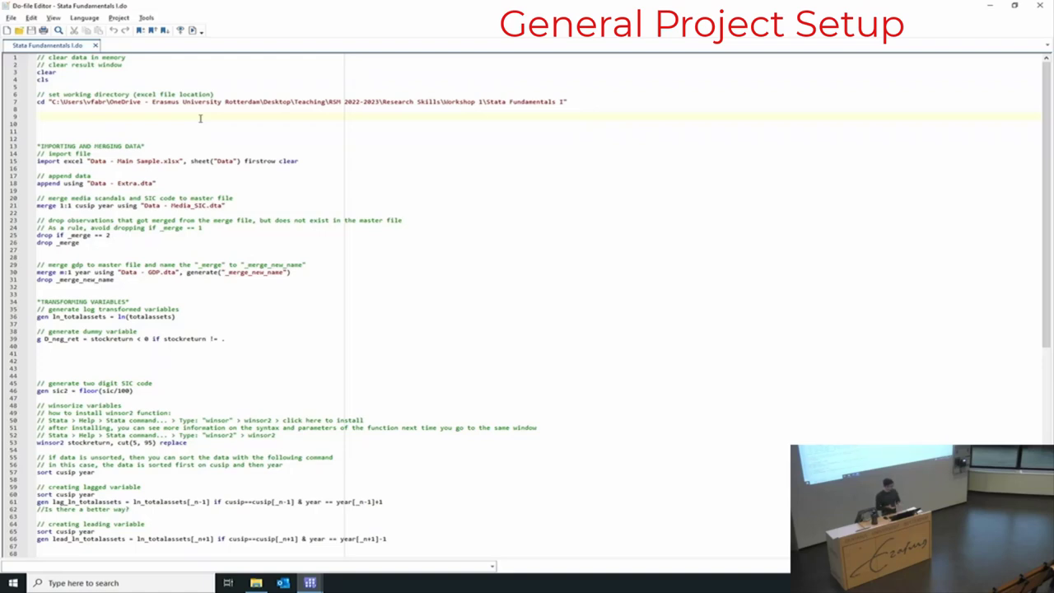
{"action": "key", "text": "Down"}
{"action": "key", "text": "Down"}
{"action": "key", "text": "Down"}
{"action": "key", "text": "Down"}
{"action": "key", "text": "Down"}
{"action": "key", "text": "Down"}
{"action": "key", "text": "shift+End"}
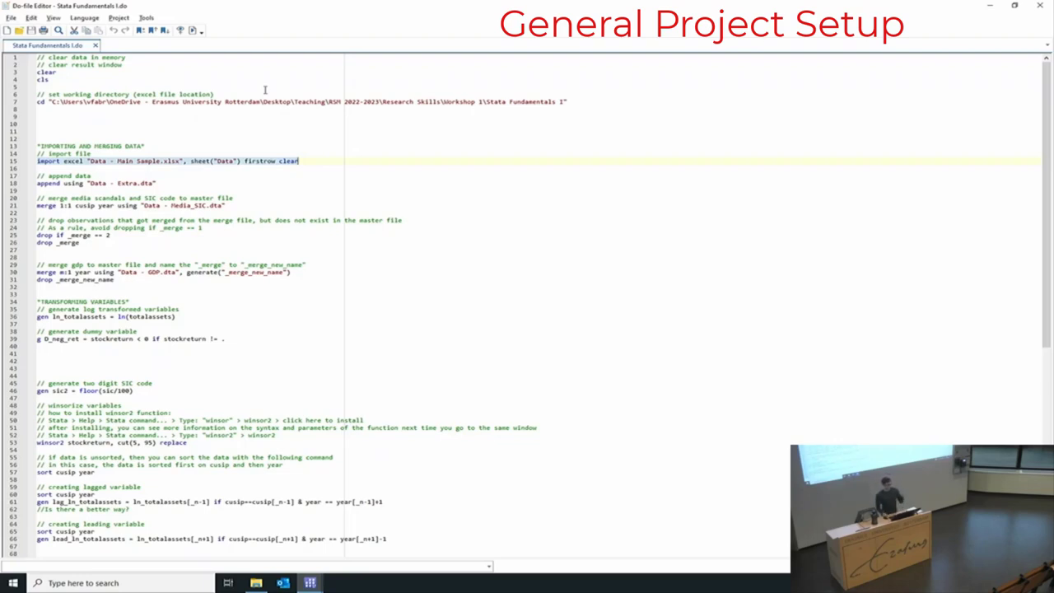
{"action": "left_click", "coordinate": [179, 161]}
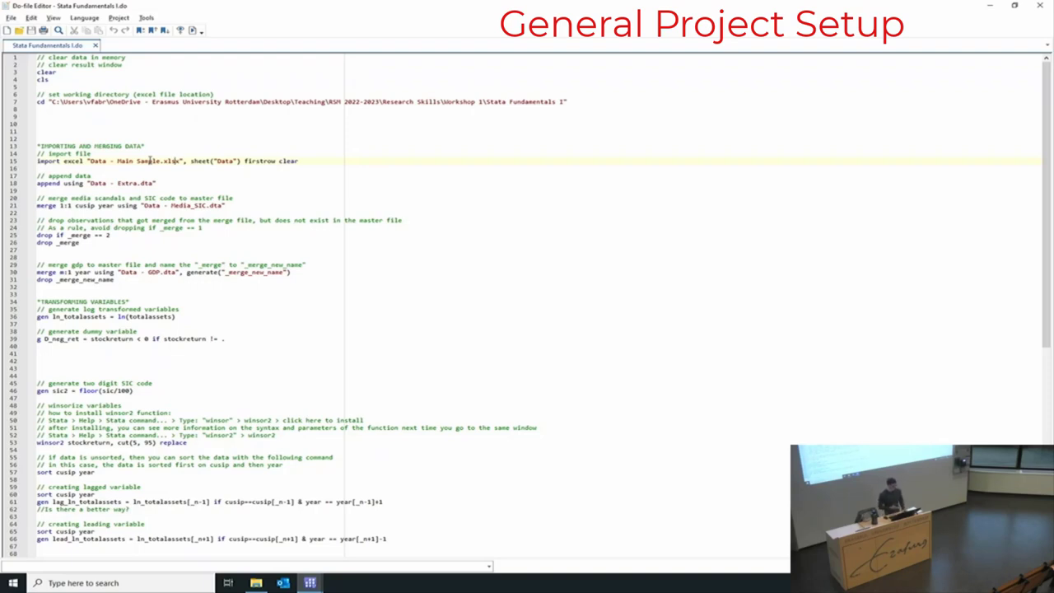
{"action": "key", "text": "alt+Tab"}
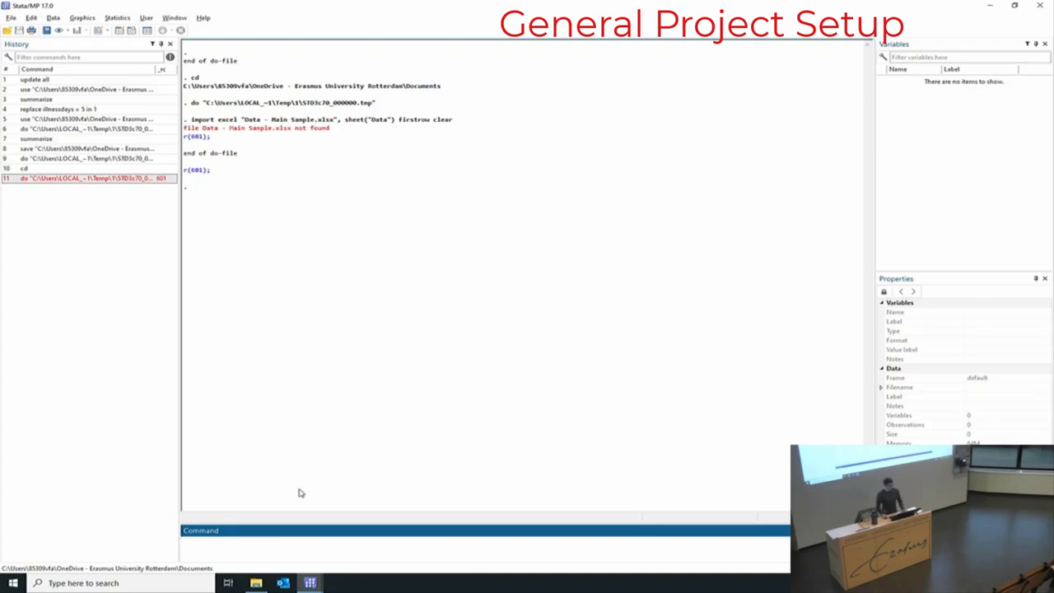
- In File Explorer, open the Workshop 1\Stata Fundamentals I folder containing Data - Main Sample.xlsx and copy its address as text
{"action": "left_click", "coordinate": [256, 582]}
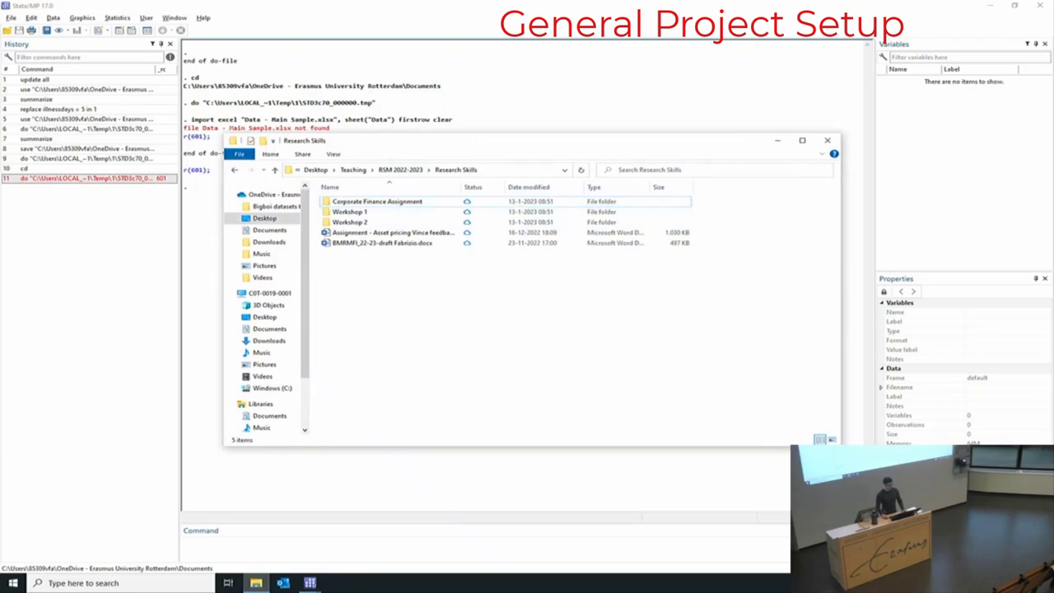
{"action": "left_click_drag", "start_coordinate": [668, 143], "coordinate": [691, 53]}
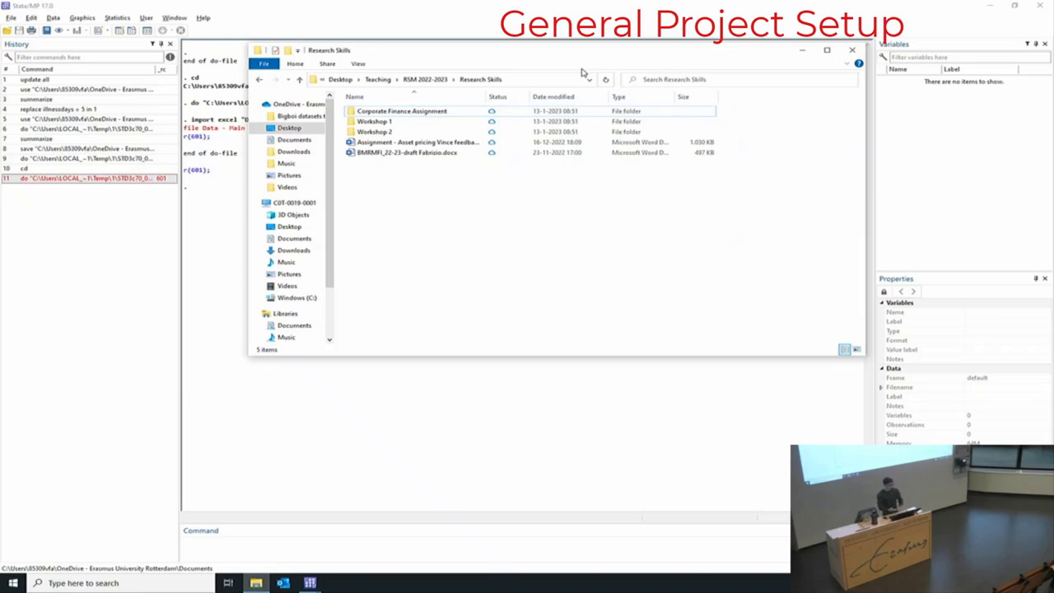
{"action": "double_click", "coordinate": [393, 123]}
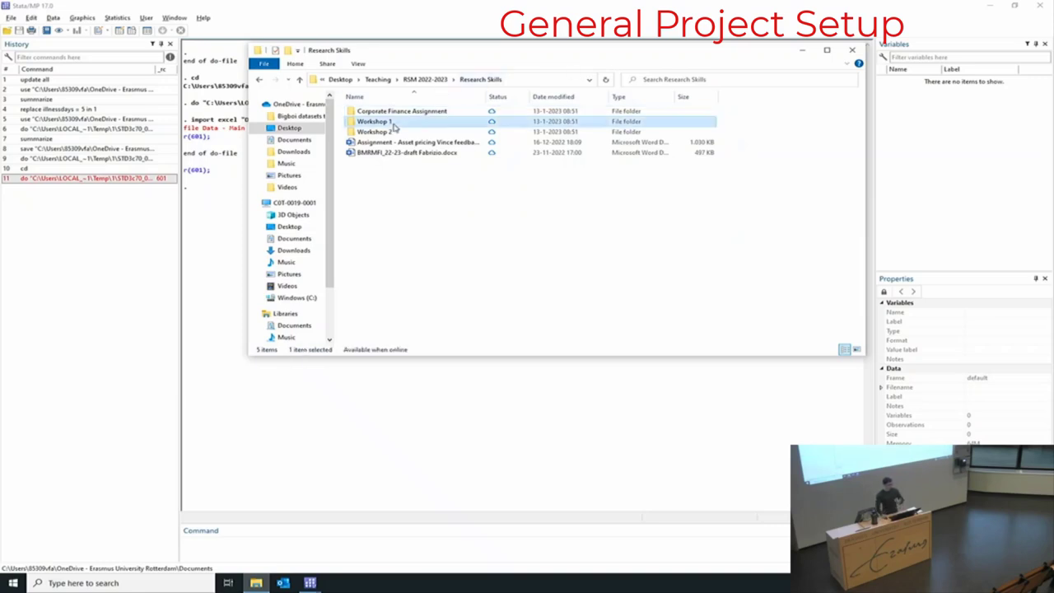
{"action": "double_click", "coordinate": [389, 133]}
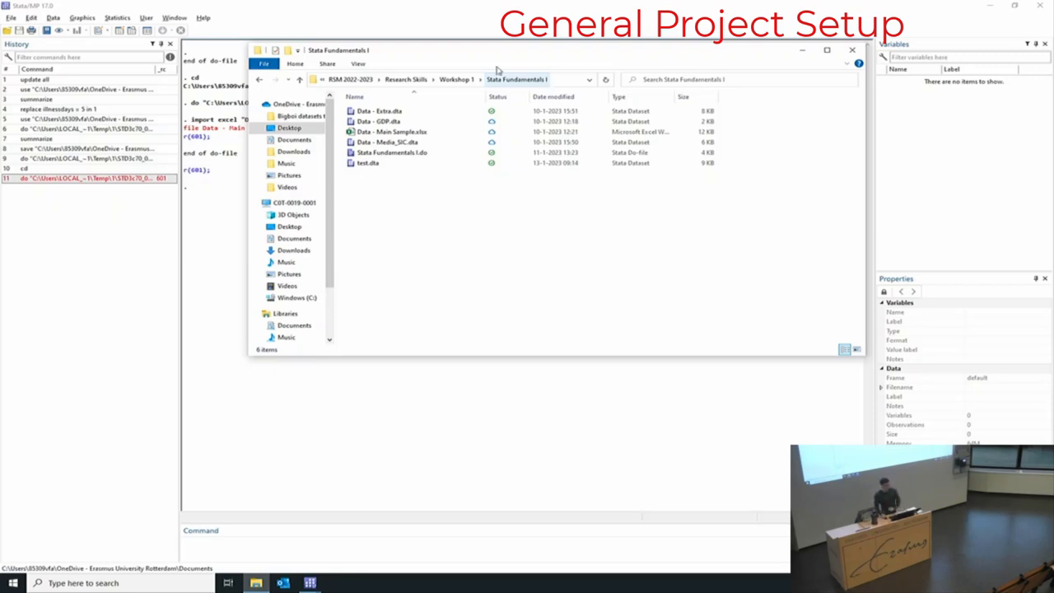
{"action": "left_click", "coordinate": [403, 132]}
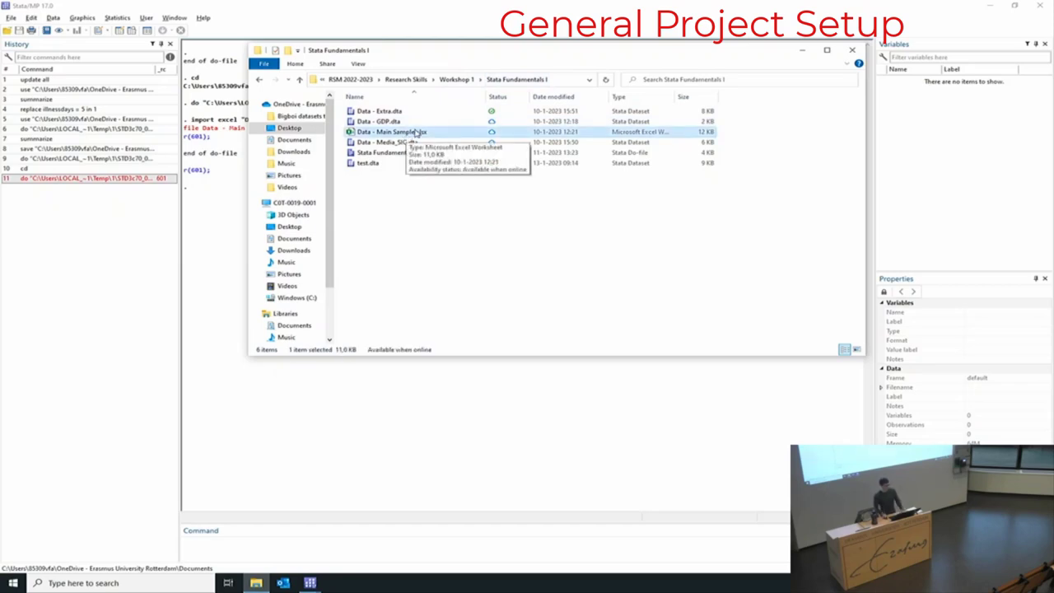
{"action": "left_click", "coordinate": [475, 216]}
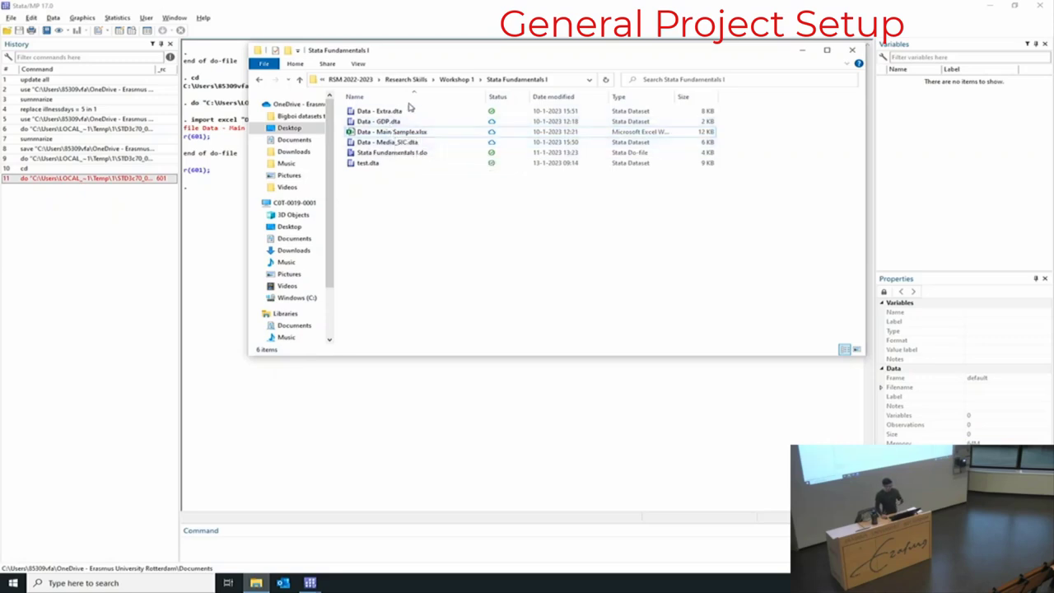
{"action": "right_click", "coordinate": [510, 80]}
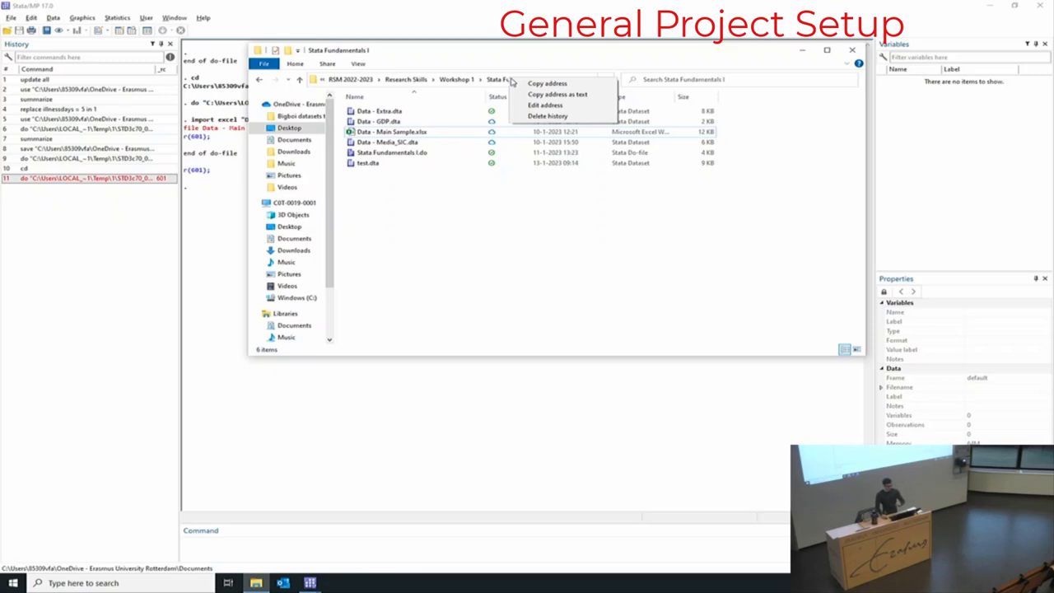
{"action": "left_click", "coordinate": [556, 94]}
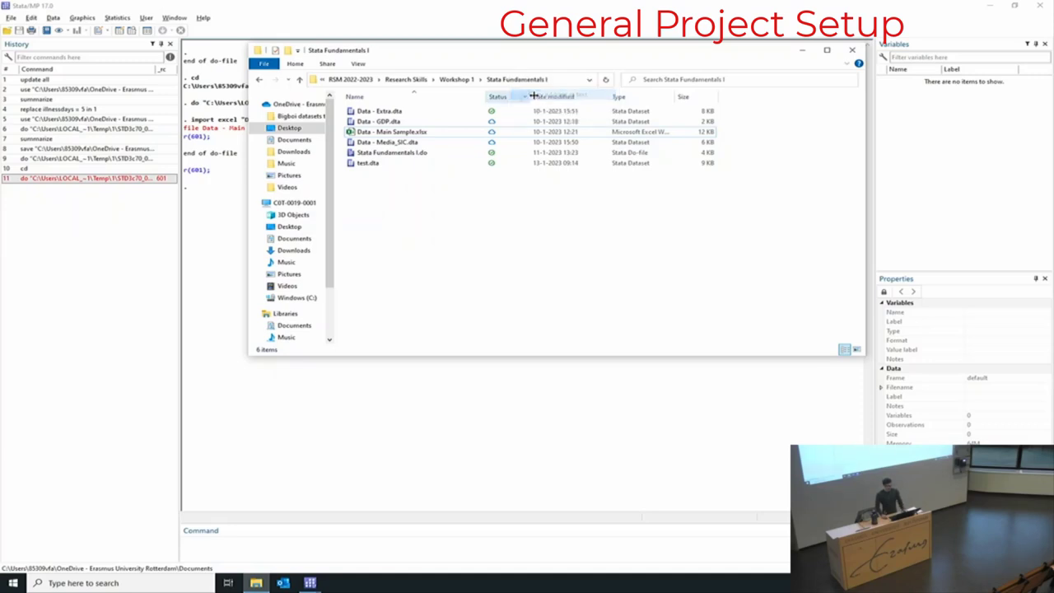
- Switch to Stata Fundamentals I.do and replace the quoted path in the cd line with the copied folder address
{"action": "key", "text": "alt+Tab"}
{"action": "key", "text": "alt+Tab"}
{"action": "key", "text": "alt+Tab"}
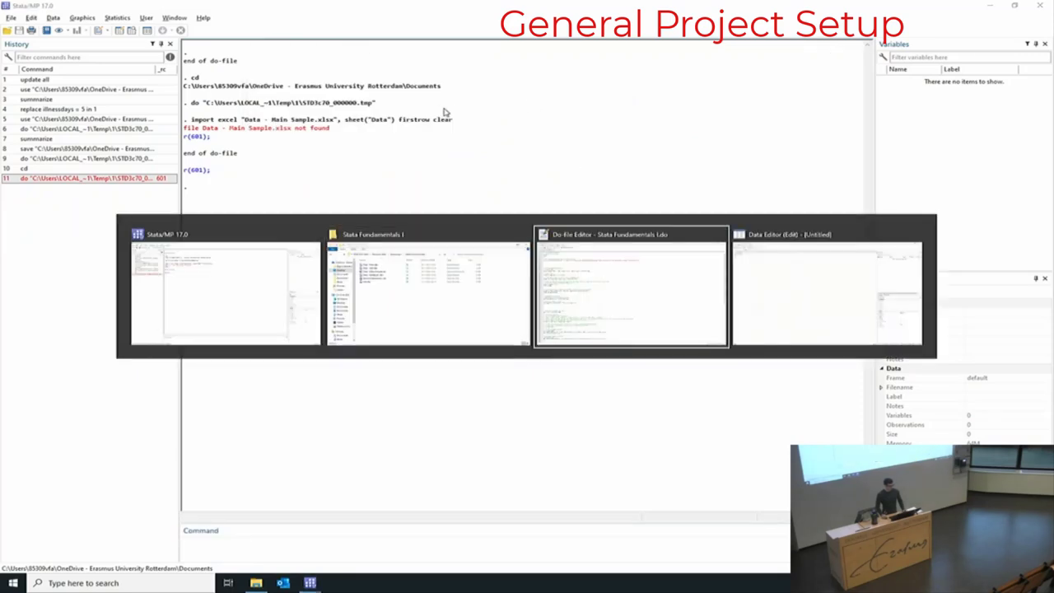
{"action": "left_click_drag", "start_coordinate": [563, 102], "coordinate": [48, 101]}
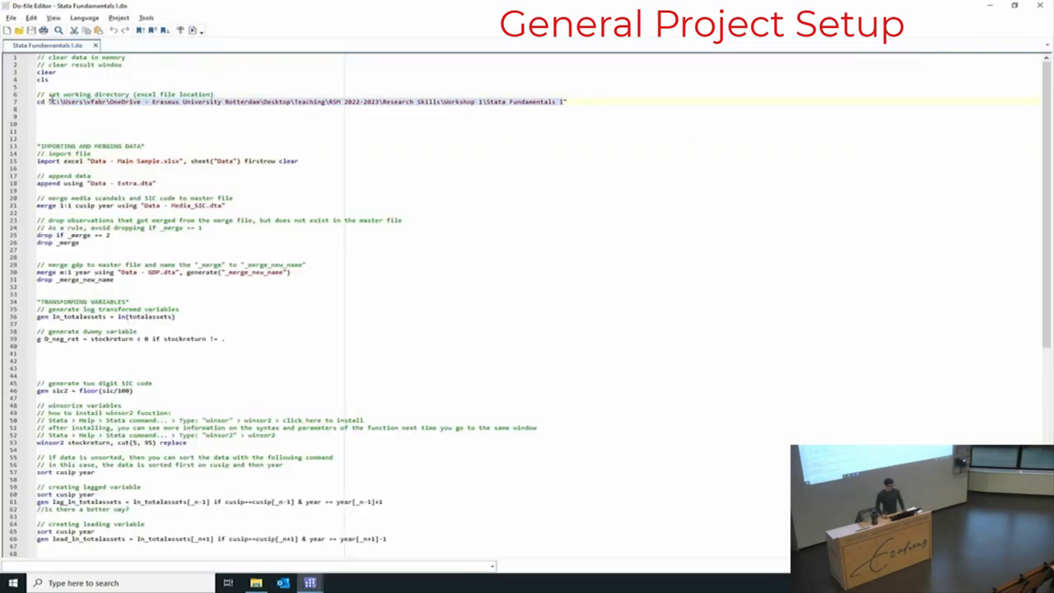
{"action": "key", "text": "ctrl+v"}
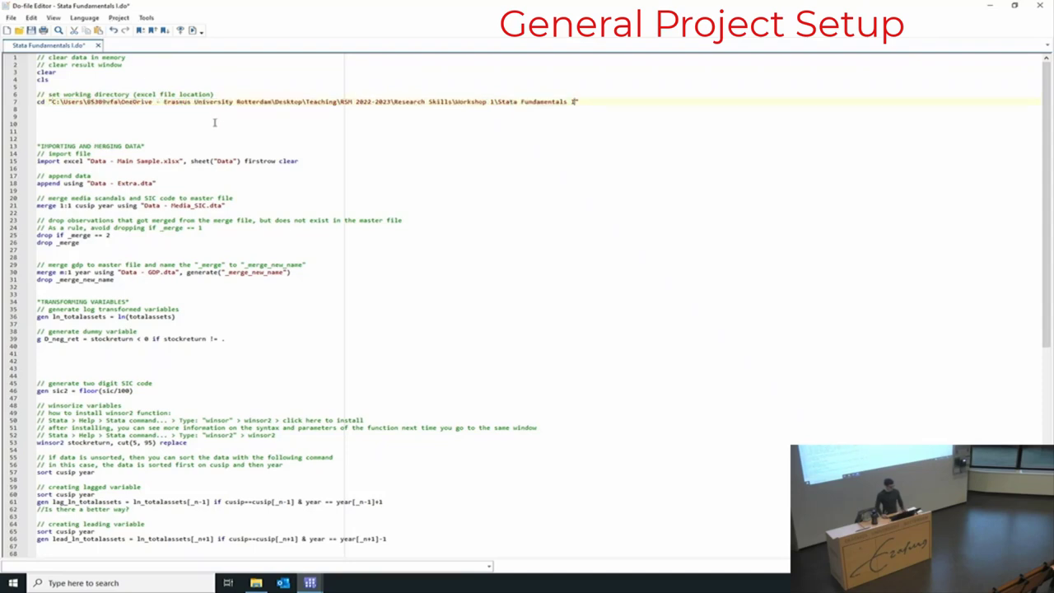
- Execute only the cd line of the do-file and check the working directory reported in the main window
{"action": "triple_click", "coordinate": [586, 101]}
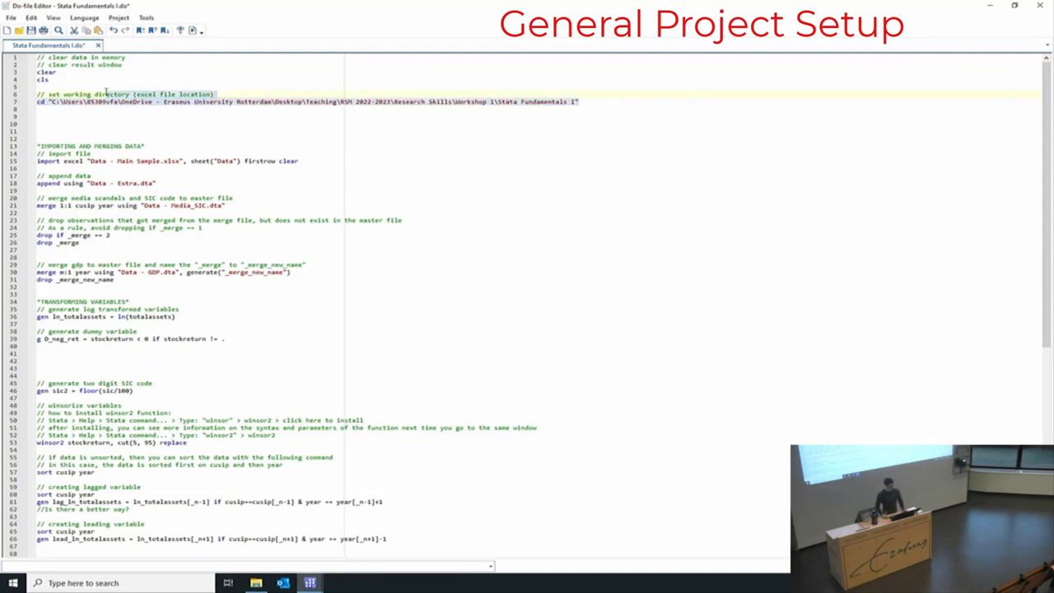
{"action": "left_click", "coordinate": [192, 30]}
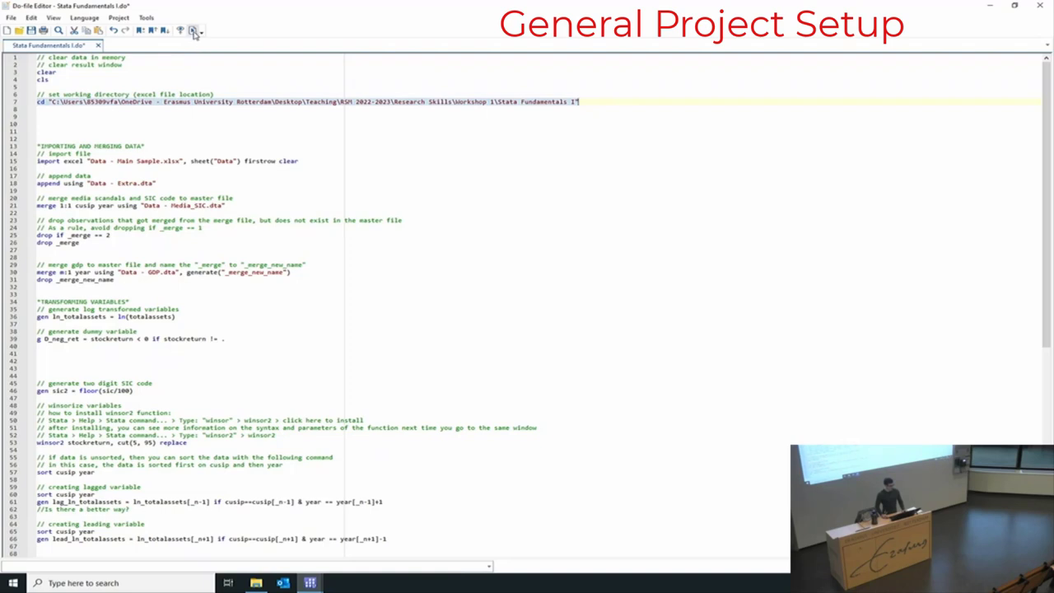
{"action": "key", "text": "alt+Tab"}
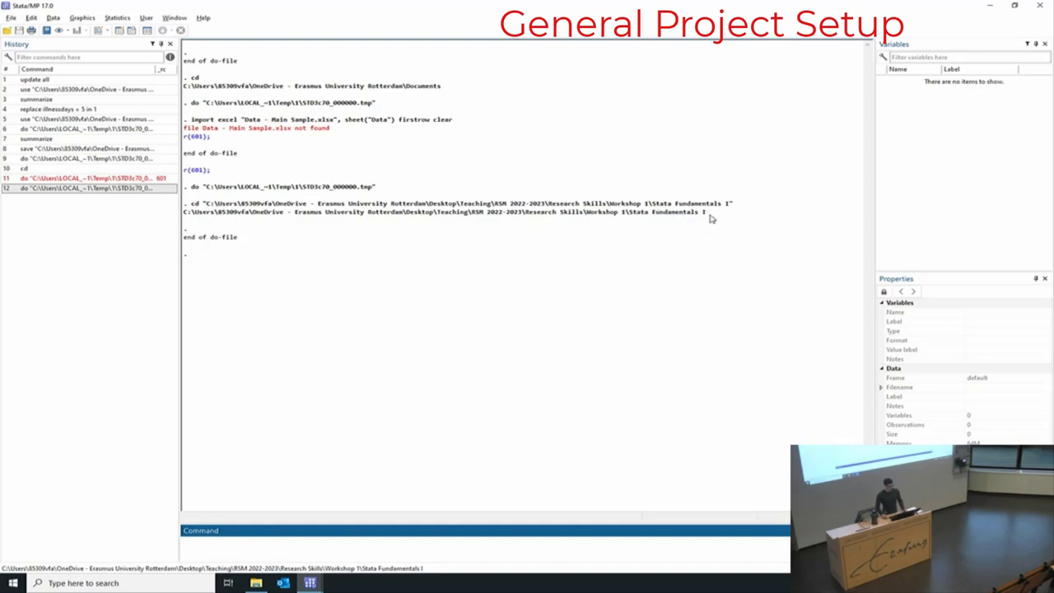
{"action": "left_click_drag", "start_coordinate": [710, 215], "coordinate": [626, 213]}
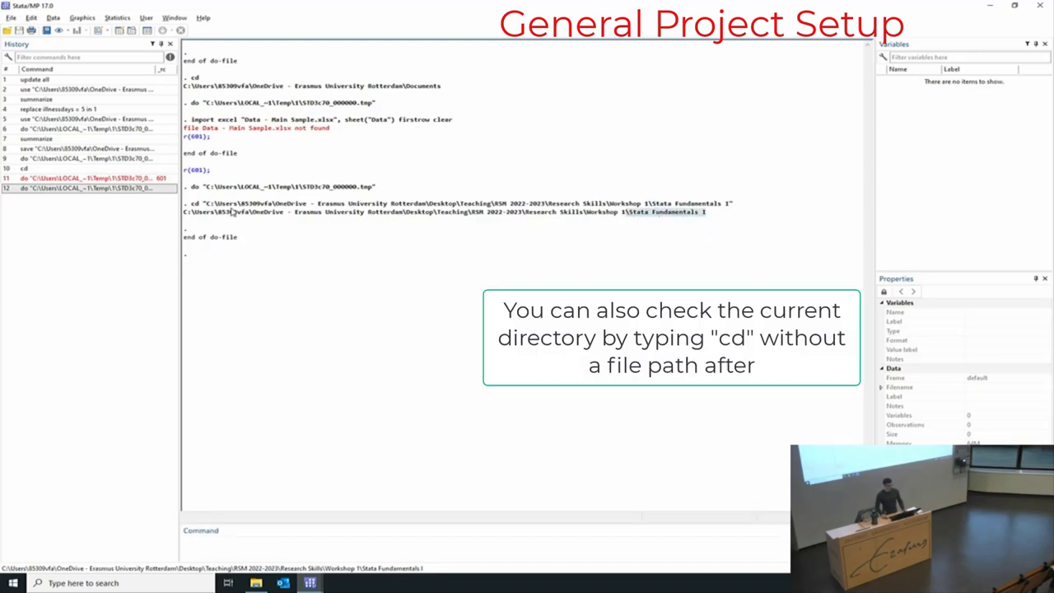
- Execute only the import excel line for "Data - Main Sample.xlsx" and check its output in the main window
{"action": "key", "text": "alt+Tab"}
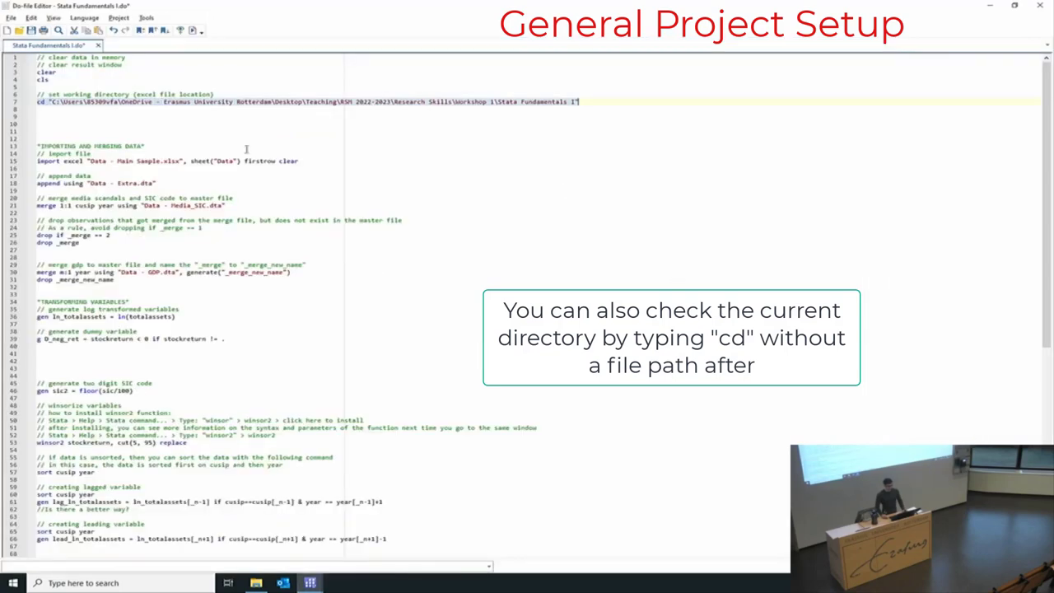
{"action": "left_click_drag", "start_coordinate": [299, 160], "coordinate": [35, 158]}
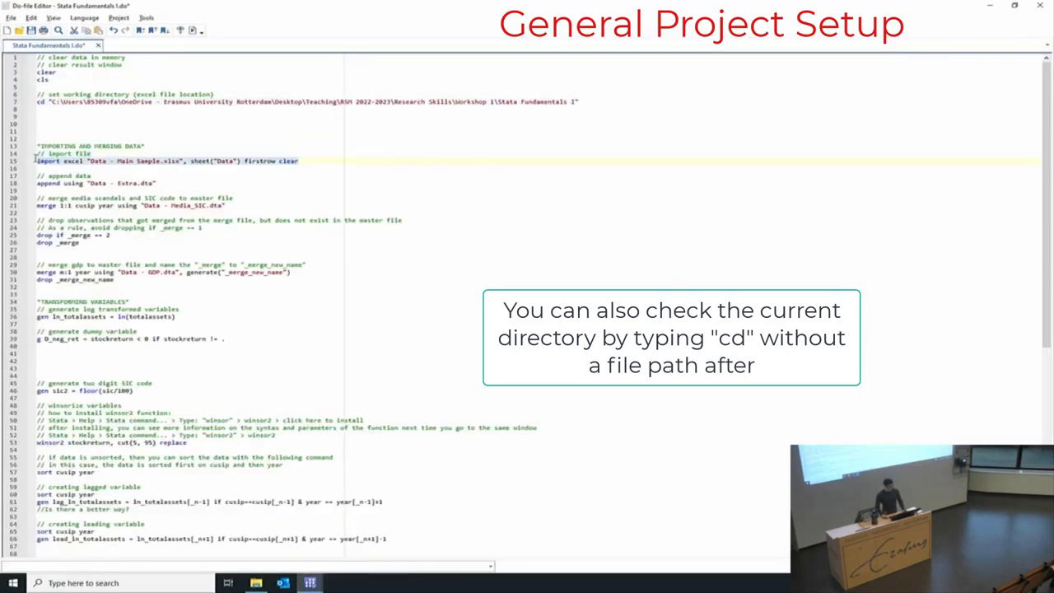
{"action": "left_click", "coordinate": [193, 31]}
{"action": "key", "text": "alt+Tab"}
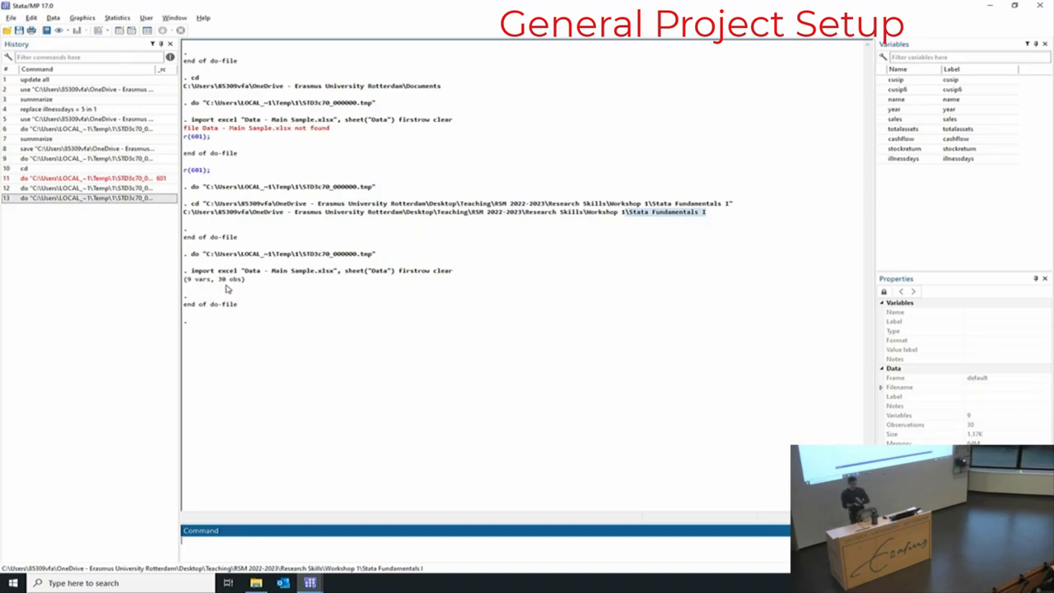
{"action": "key", "text": "alt+Tab"}
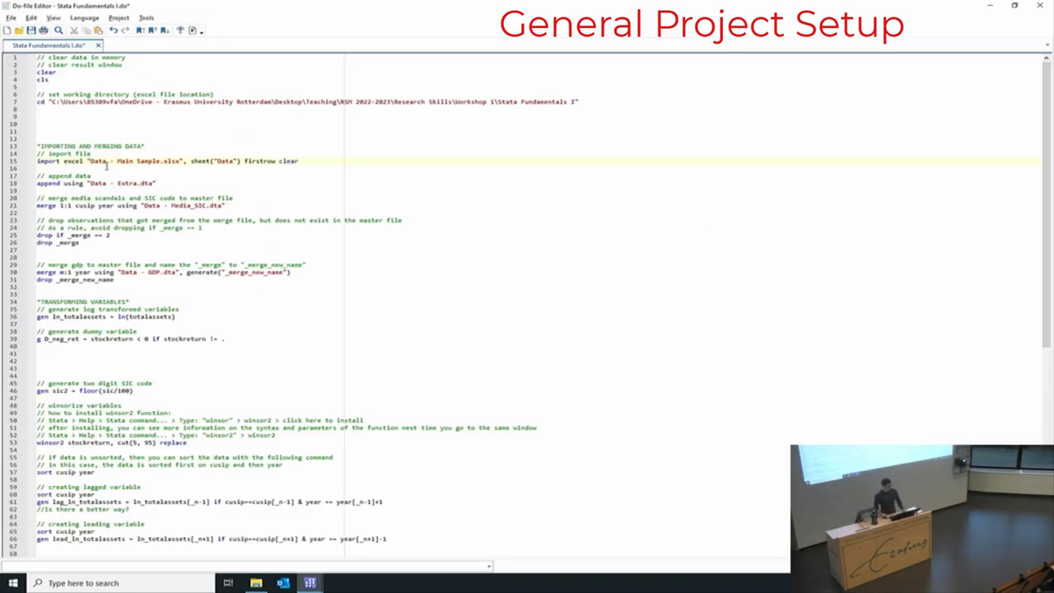
- Open the imported data in the Data Editor and examine the rows of companies A, B and C
{"action": "key", "text": "alt+Tab"}
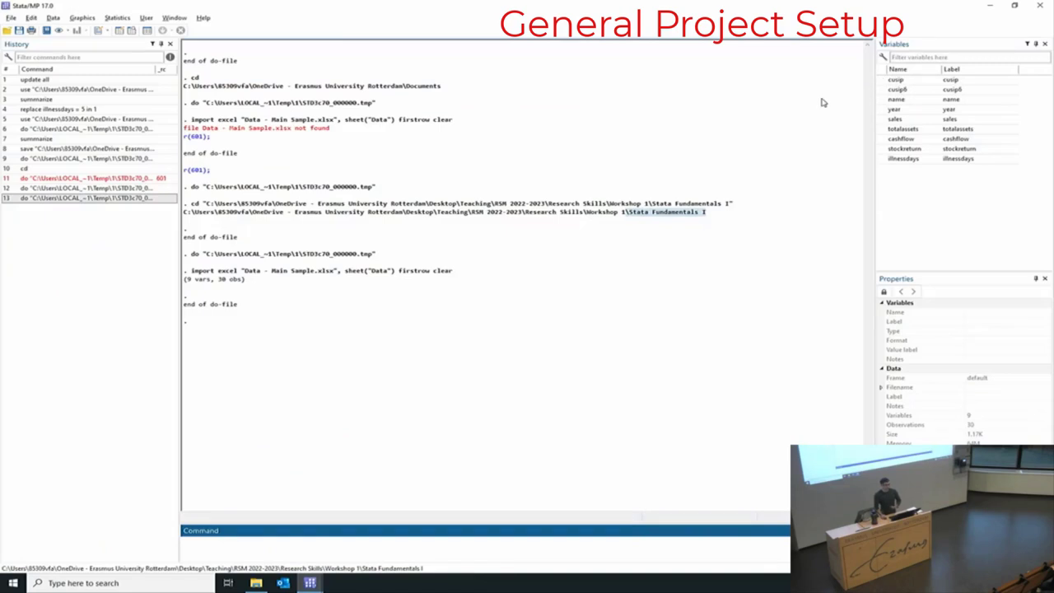
{"action": "left_click", "coordinate": [119, 30]}
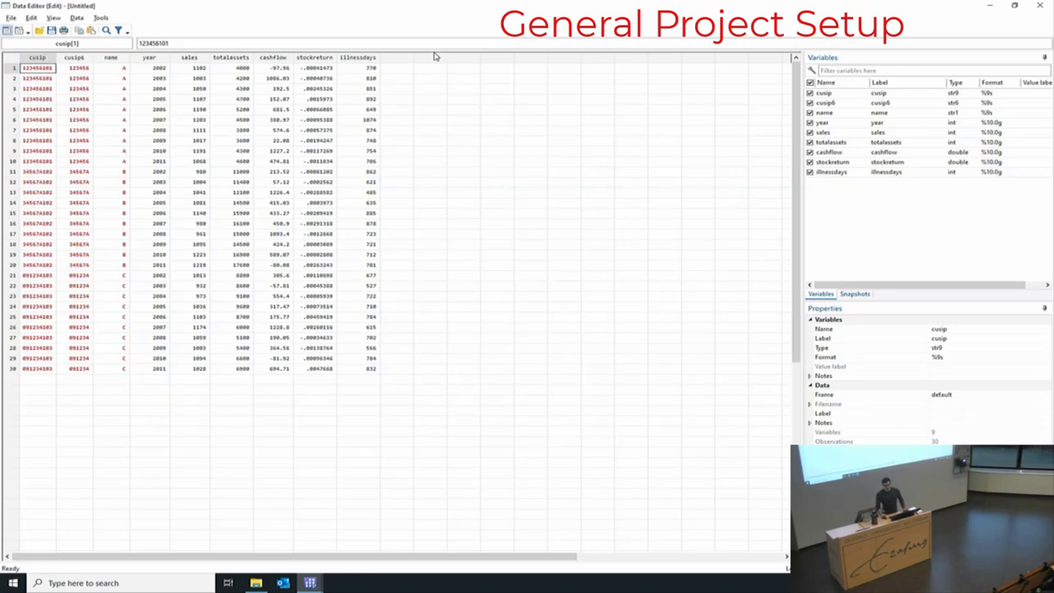
{"action": "left_click", "coordinate": [14, 69]}
{"action": "left_click_drag", "start_coordinate": [14, 71], "coordinate": [6, 371]}
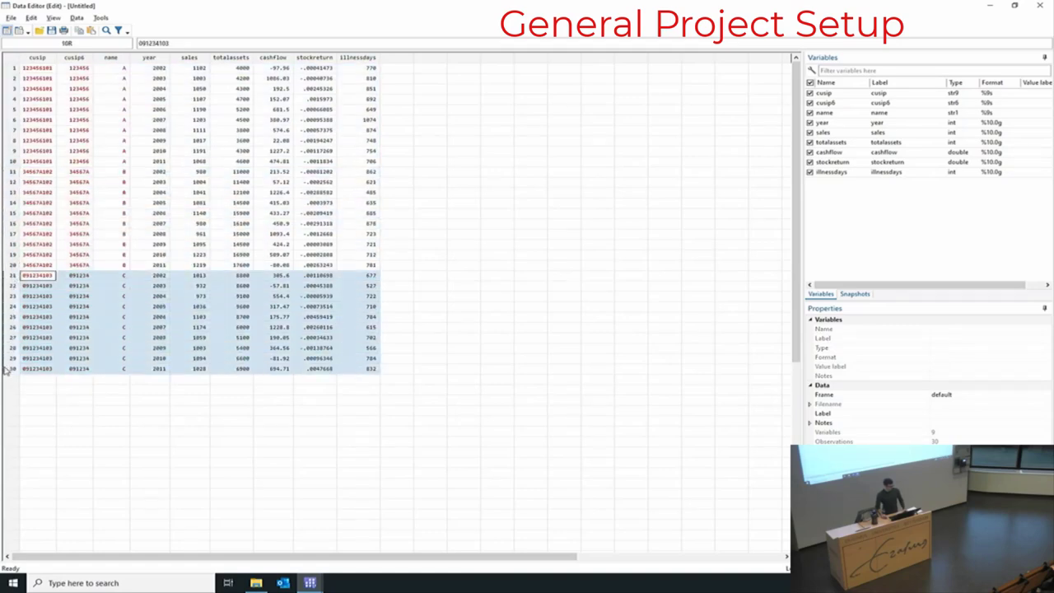
{"action": "left_click", "coordinate": [111, 57]}
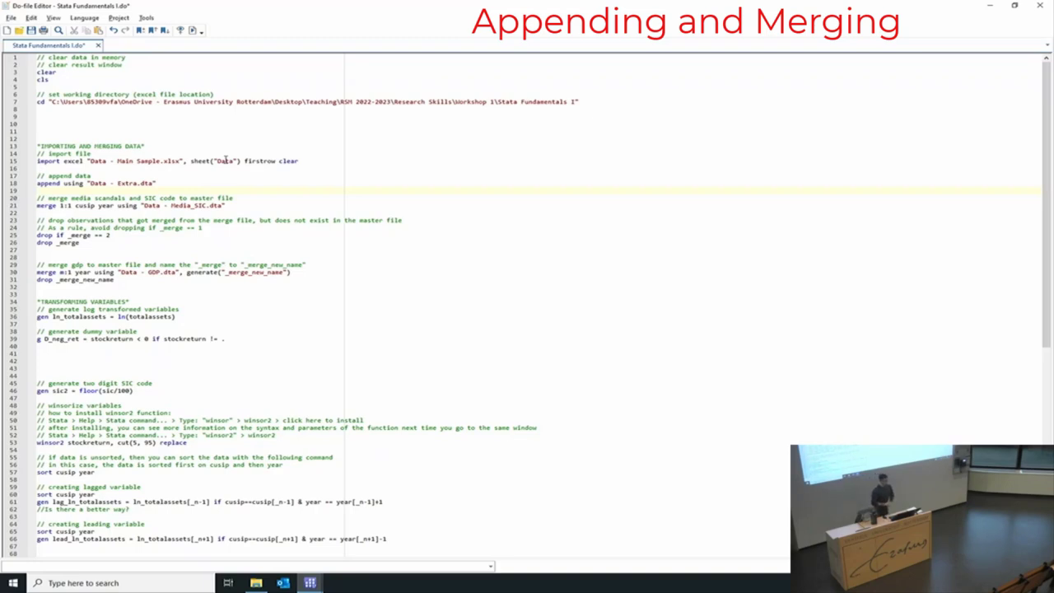
- Return from the do-file to the Data Editor and highlight company A's rows 1 to 10 to review the years covered
{"action": "key", "text": "alt+Tab"}
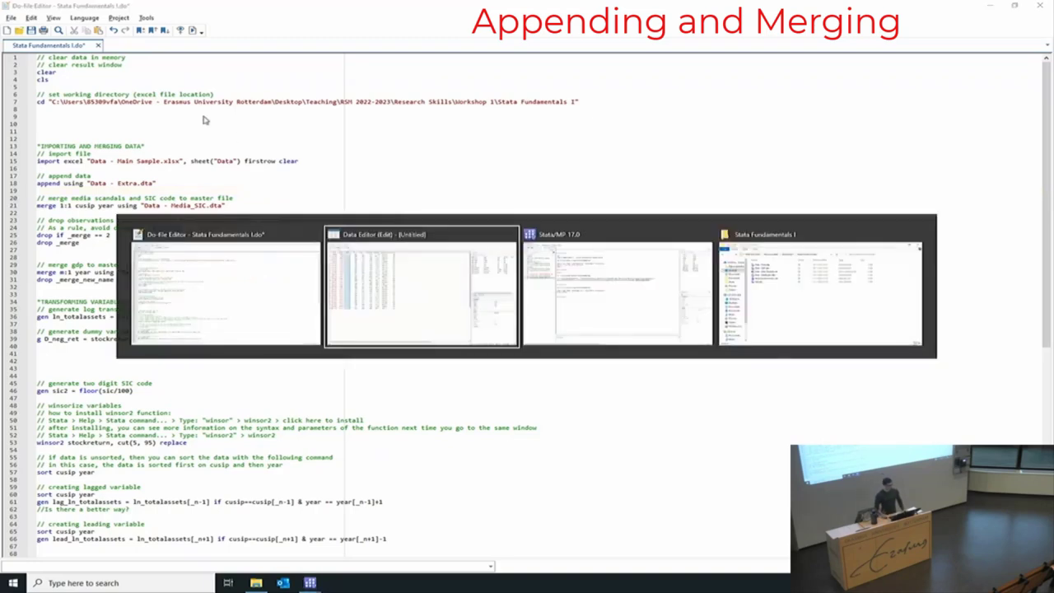
{"action": "left_click", "coordinate": [239, 132]}
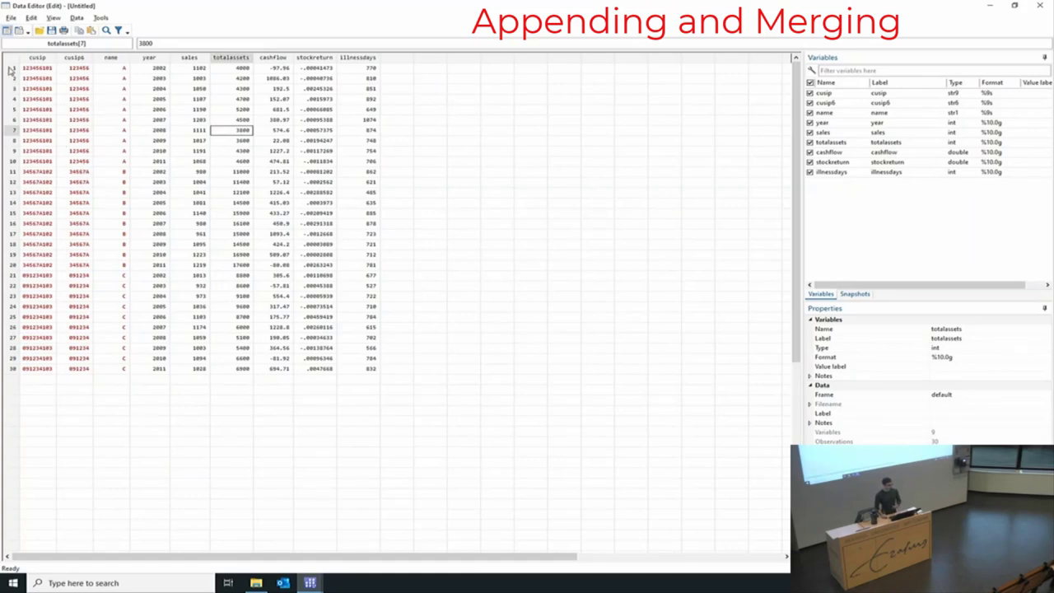
{"action": "left_click_drag", "start_coordinate": [9, 70], "coordinate": [21, 164]}
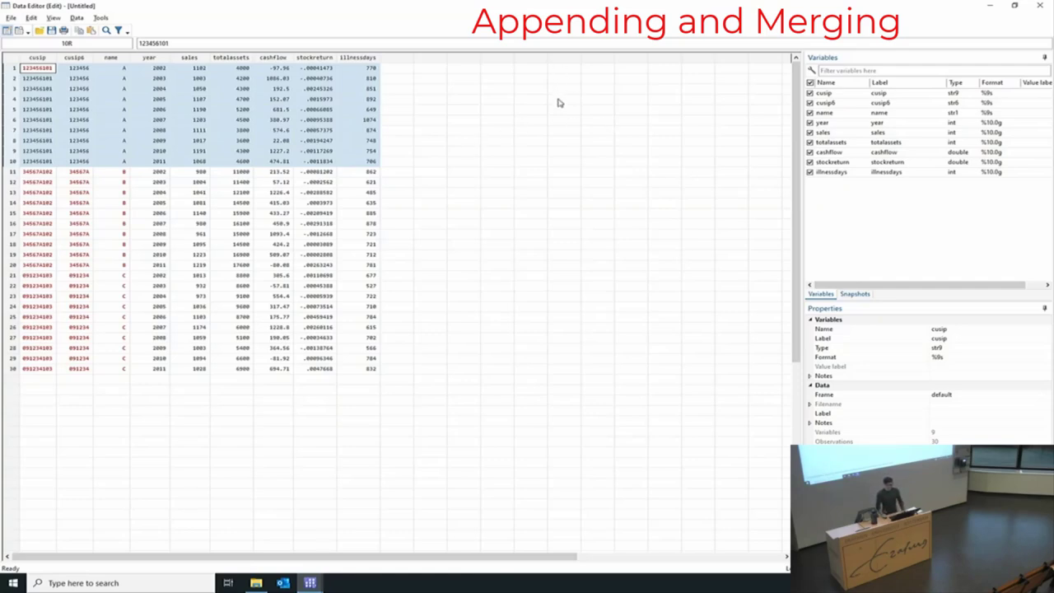
- Open Data - Extra.dta from File Explorer in a separate Stata instance and show its contents in a maximized Data Editor
{"action": "key", "text": "alt+Tab"}
{"action": "key", "text": "alt+Tab"}
{"action": "key", "text": "alt+Tab"}
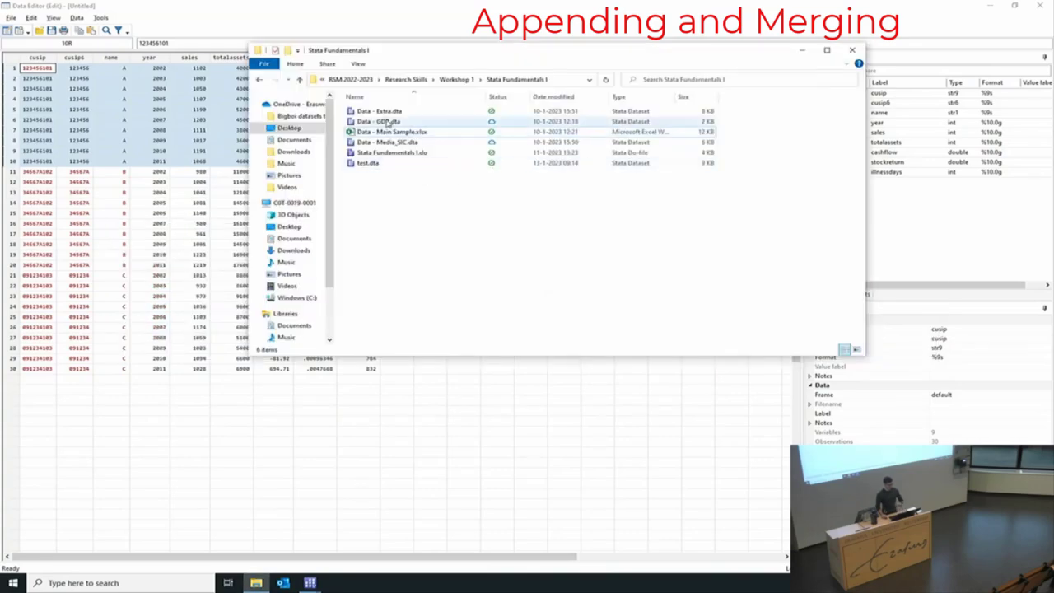
{"action": "left_click", "coordinate": [383, 113]}
{"action": "double_click", "coordinate": [382, 113]}
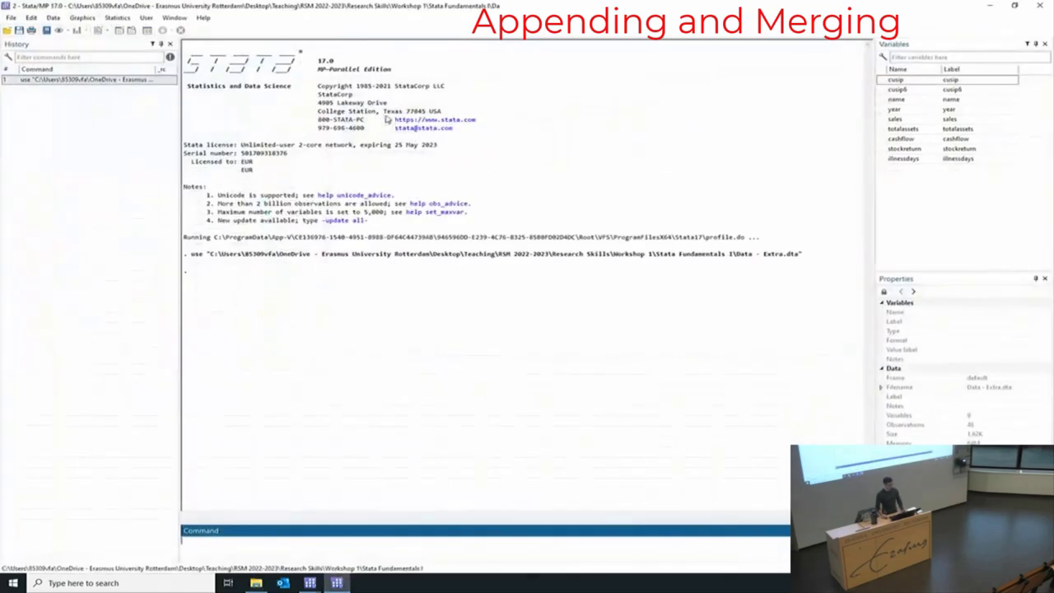
{"action": "left_click", "coordinate": [120, 32]}
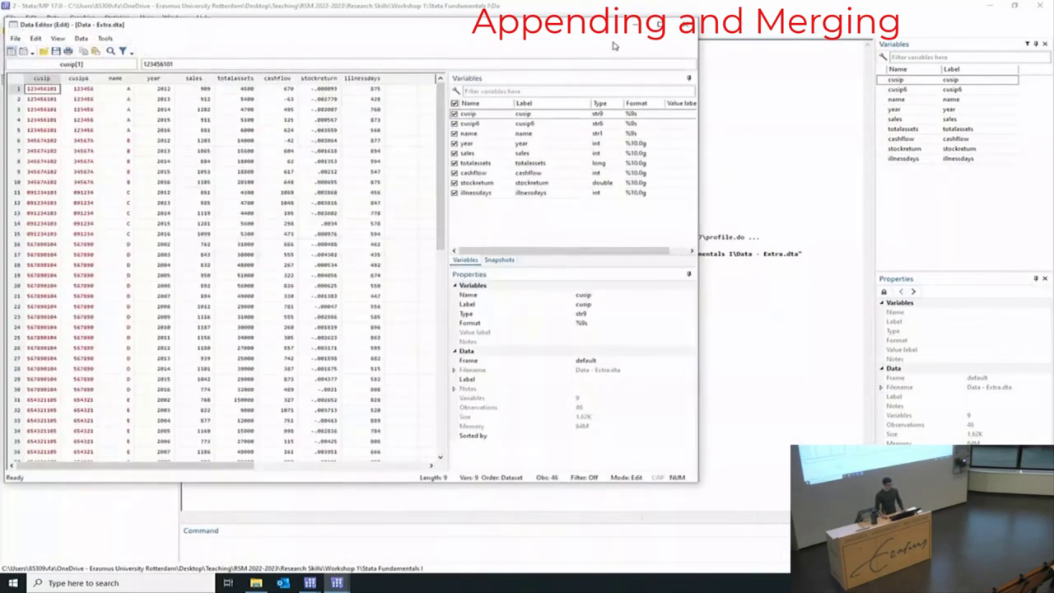
{"action": "left_click", "coordinate": [656, 7]}
- Examine the Data - Extra.dta rows, first those of companies A to C and then those of companies D and E
{"action": "left_click", "coordinate": [11, 68]}
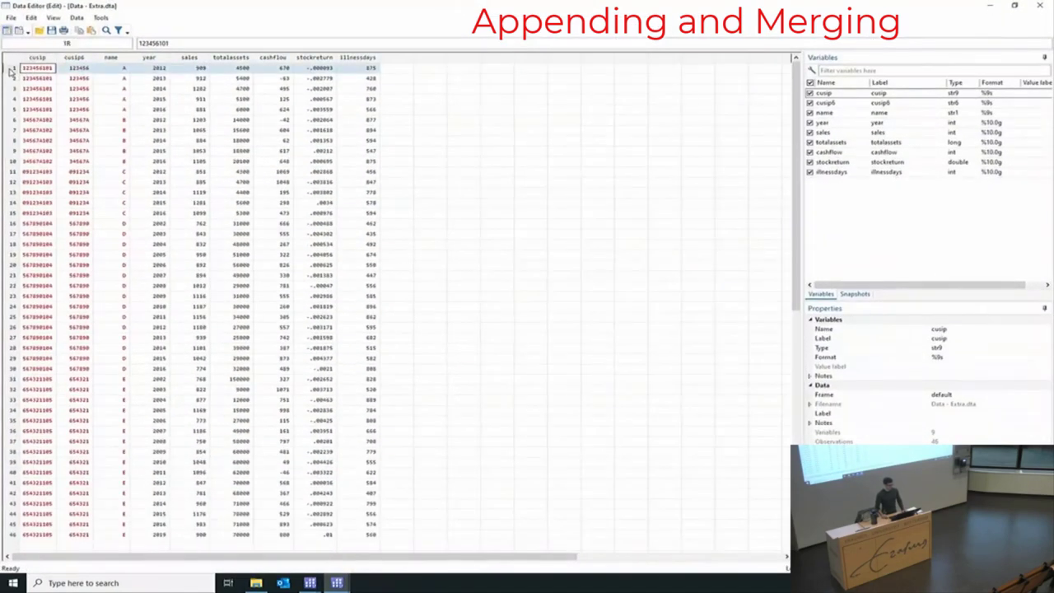
{"action": "left_click_drag", "start_coordinate": [11, 73], "coordinate": [12, 213]}
{"action": "scroll", "coordinate": [131, 198], "scroll_direction": "down", "scroll_amount": 3}
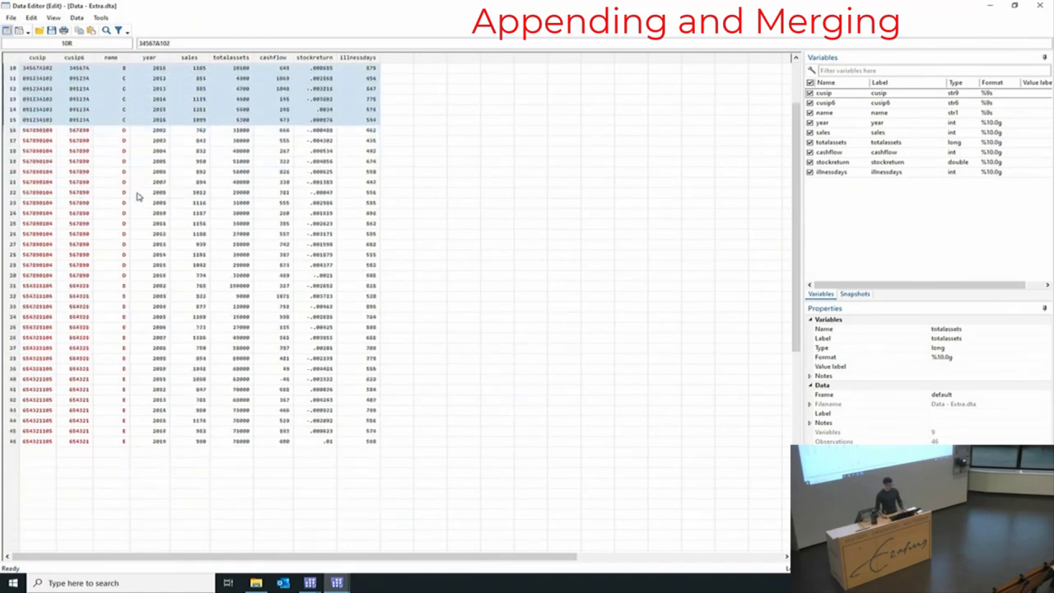
{"action": "left_click_drag", "start_coordinate": [13, 132], "coordinate": [7, 447]}
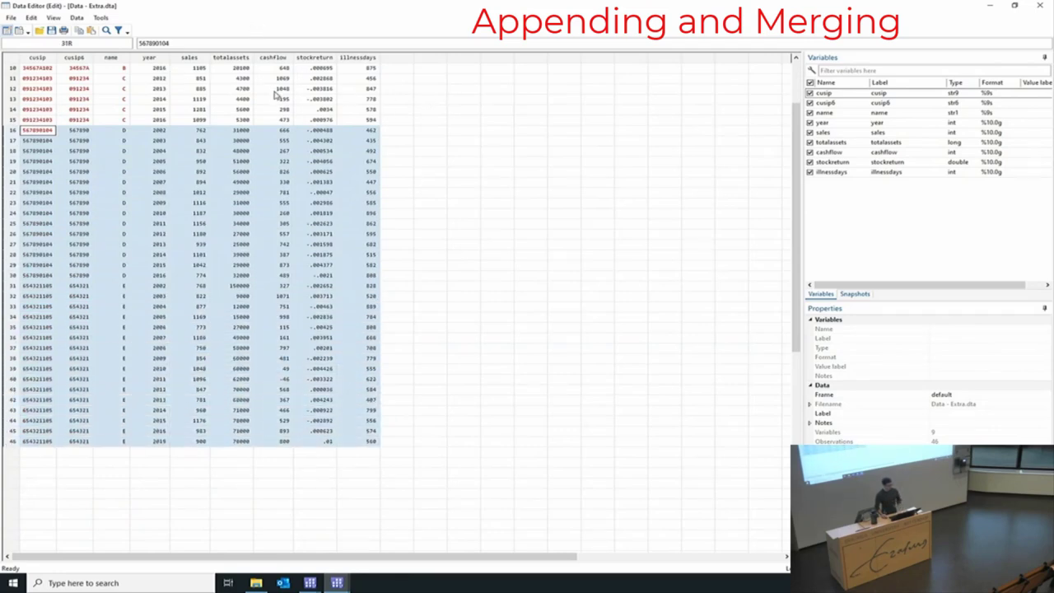
{"action": "scroll", "coordinate": [305, 116], "scroll_direction": "up", "scroll_amount": 3}
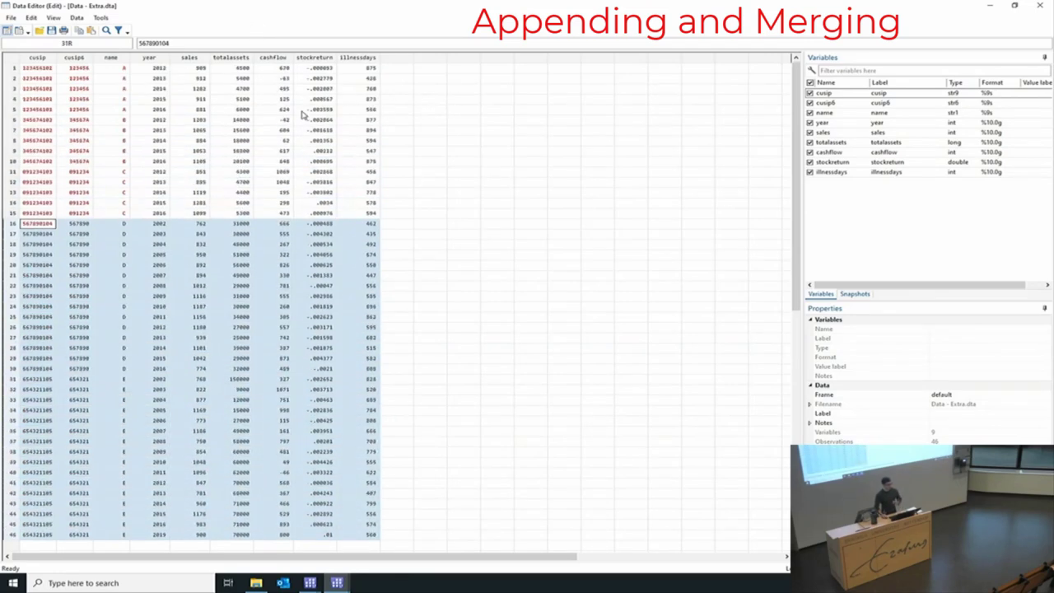
- Close the separate Data - Extra.dta instance, minimize File Explorer and return to the append line in Stata Fundamentals I.do
{"action": "left_click", "coordinate": [1040, 5]}
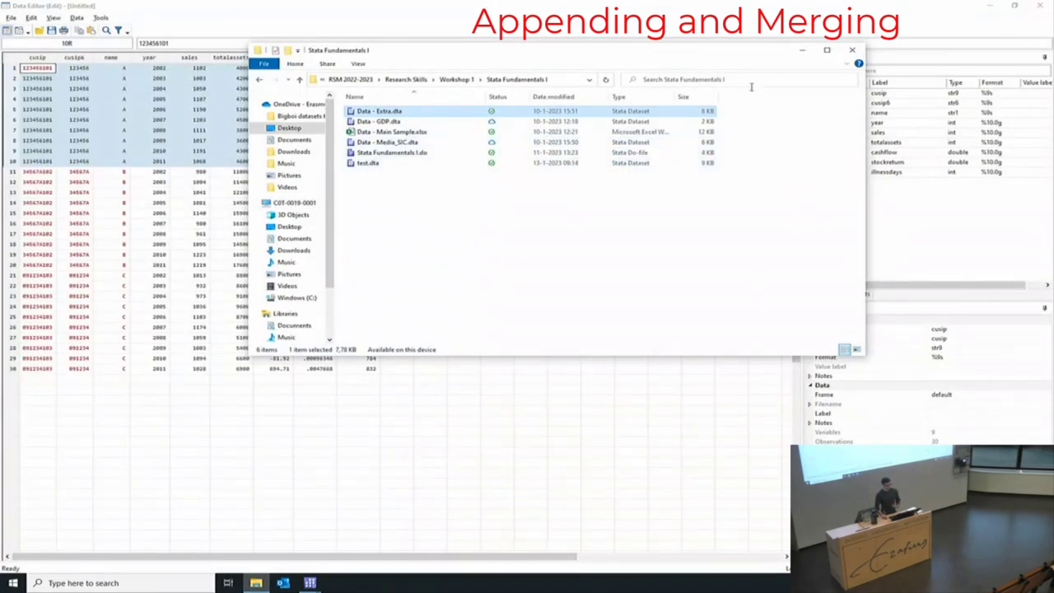
{"action": "left_click", "coordinate": [803, 49]}
{"action": "left_click", "coordinate": [310, 583]}
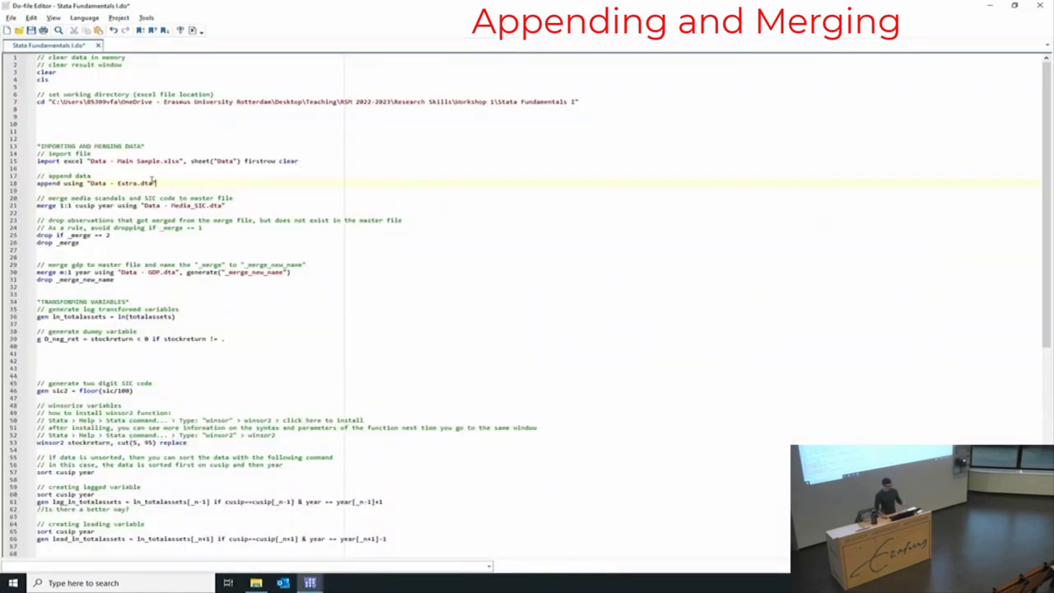
- Highlight the append line in the do-file, switch to the main Stata window and open the Append datasets dialog
{"action": "left_click_drag", "start_coordinate": [156, 183], "coordinate": [38, 183]}
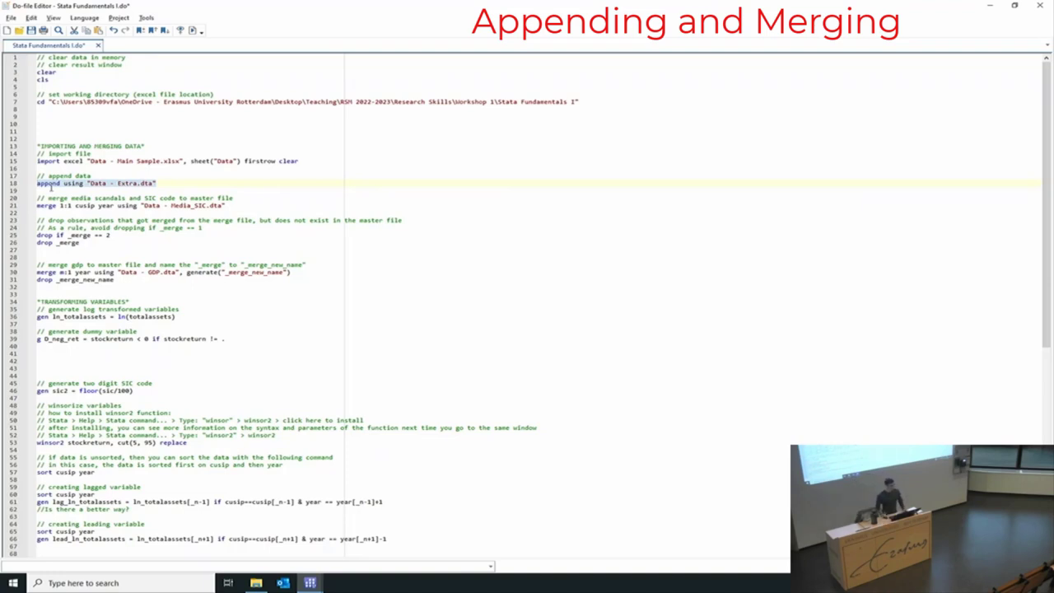
{"action": "key", "text": "alt+Tab"}
{"action": "key", "text": "Tab"}
{"action": "key", "text": "Tab"}
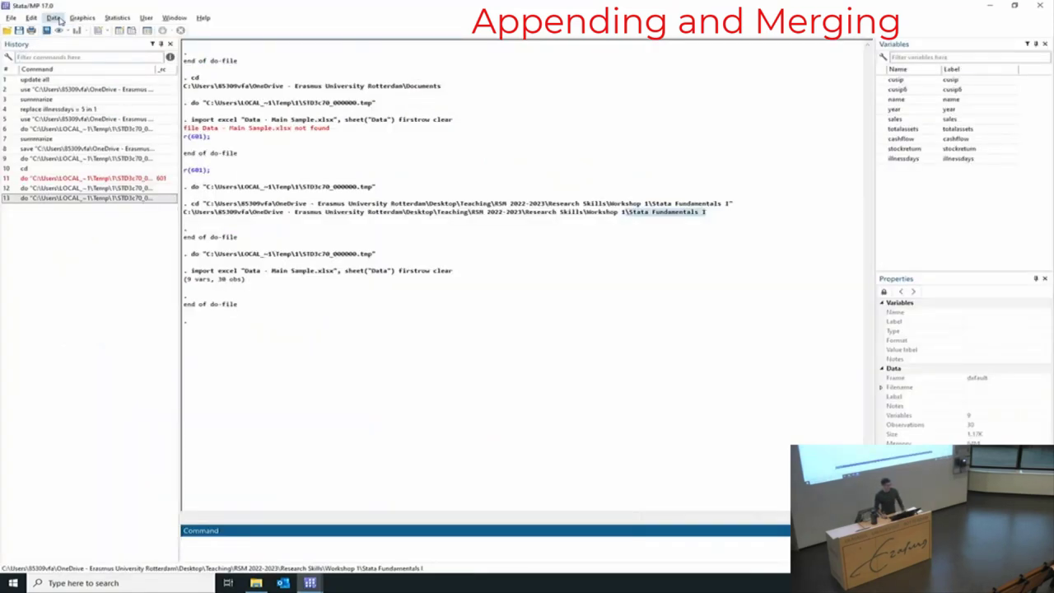
{"action": "left_click", "coordinate": [59, 20]}
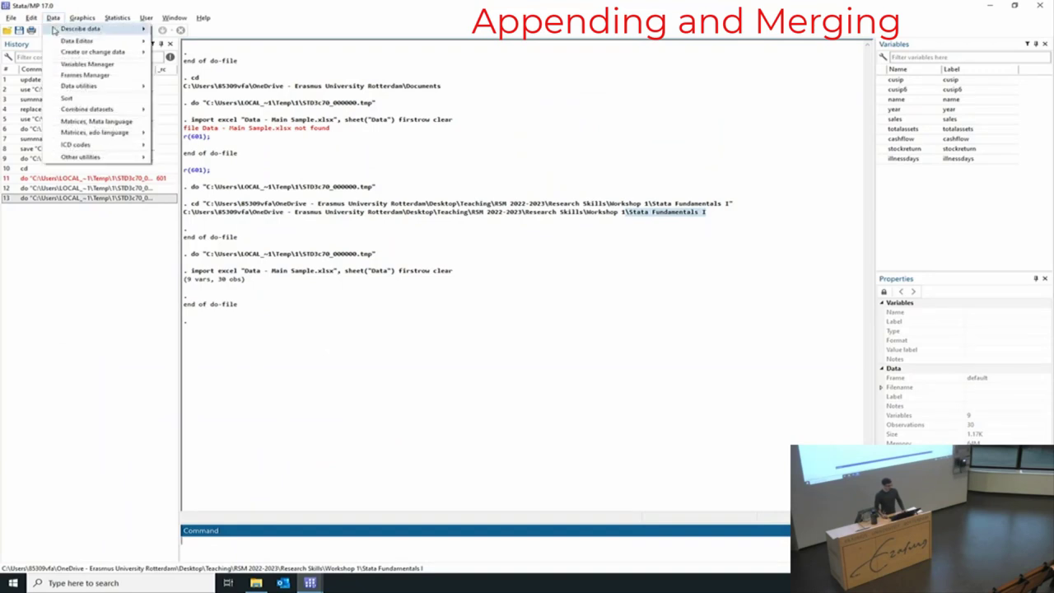
{"action": "mouse_move", "coordinate": [119, 110]}
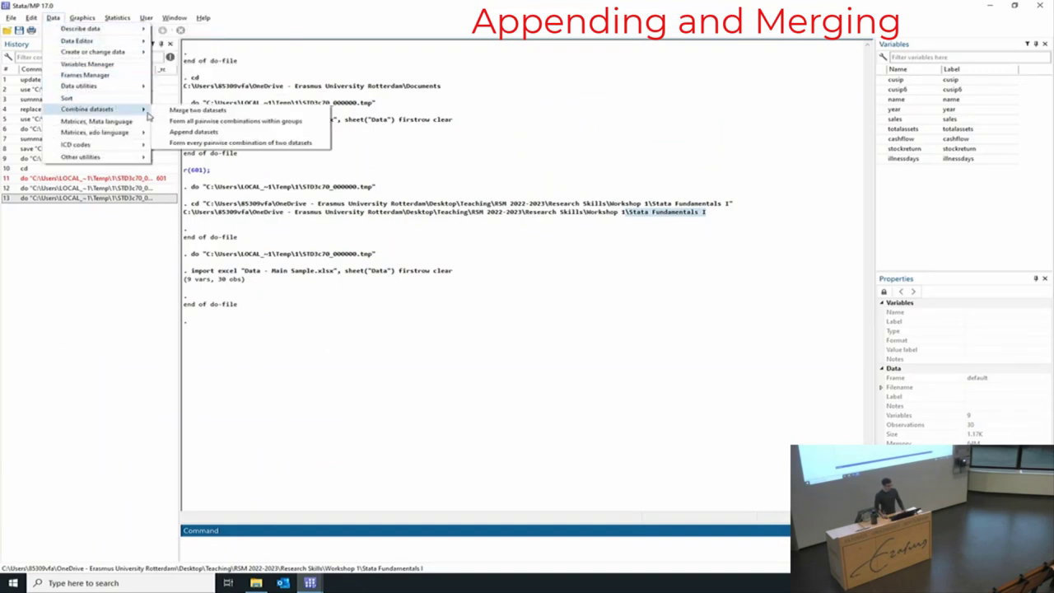
{"action": "left_click", "coordinate": [252, 136]}
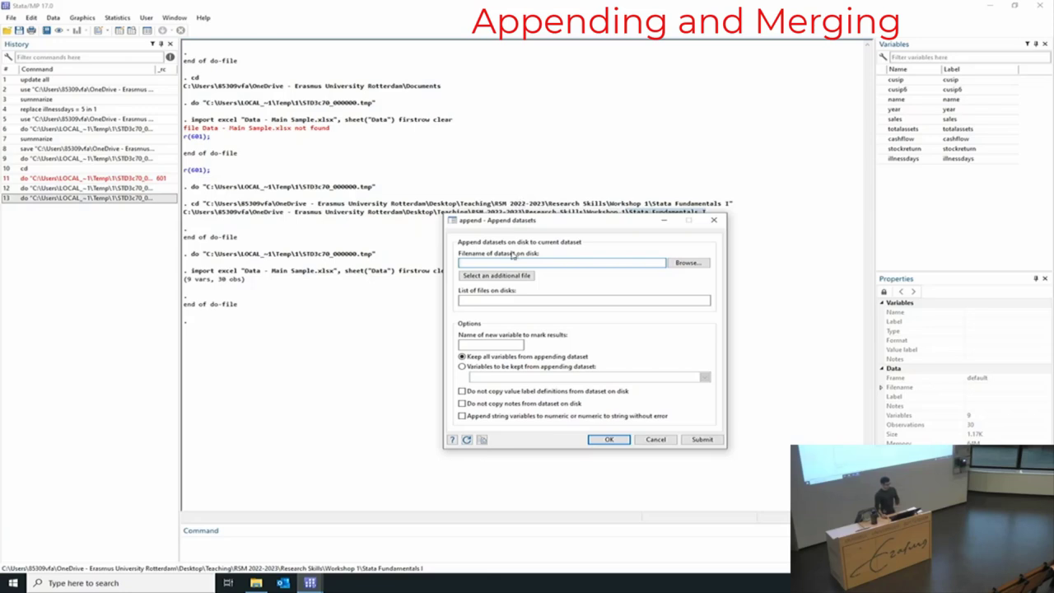
- Append Data - Extra.dta to the current dataset, keeping all variables and leaving the results-marking variable name empty
{"action": "left_click", "coordinate": [687, 263]}
{"action": "double_click", "coordinate": [554, 281]}
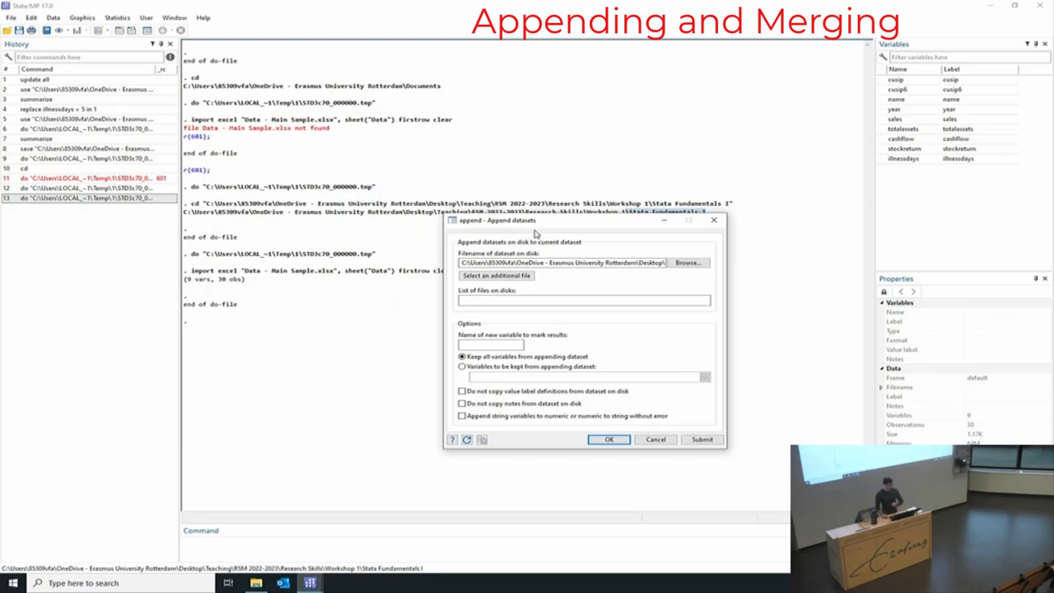
{"action": "left_click", "coordinate": [544, 299]}
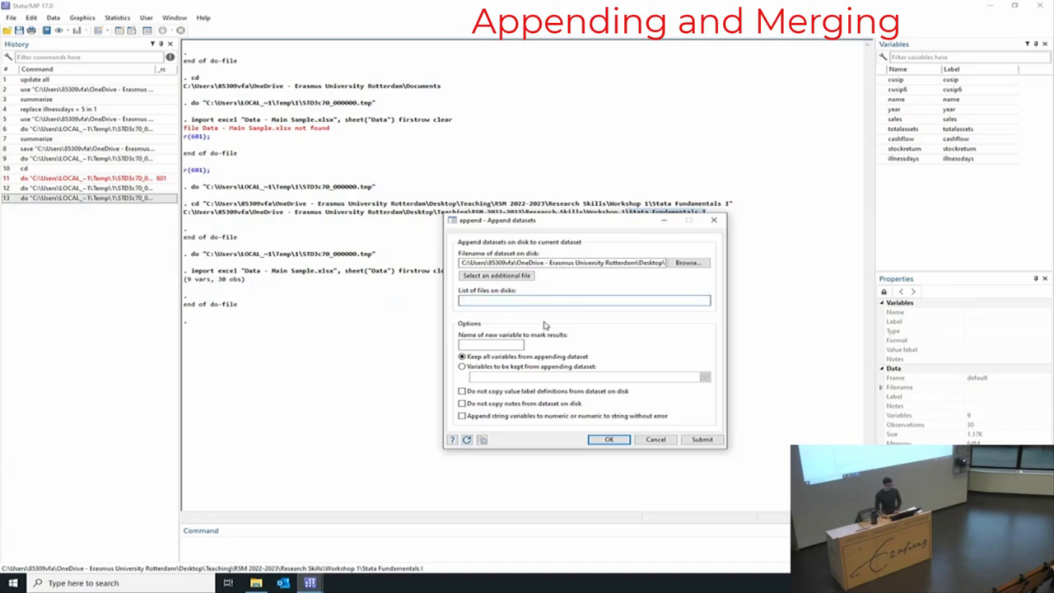
{"action": "left_click", "coordinate": [508, 344]}
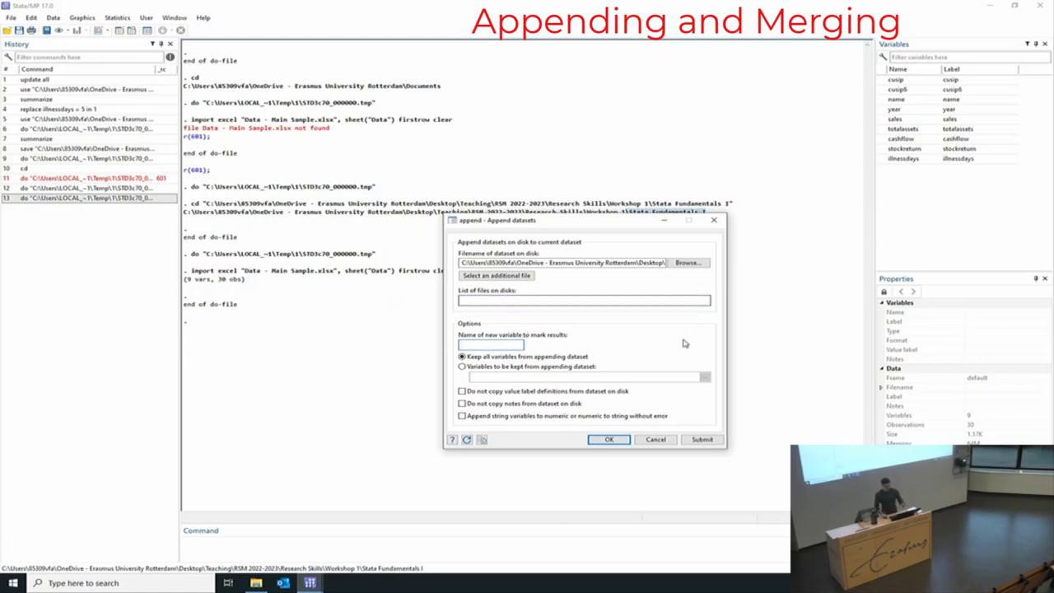
{"action": "left_click", "coordinate": [609, 440]}
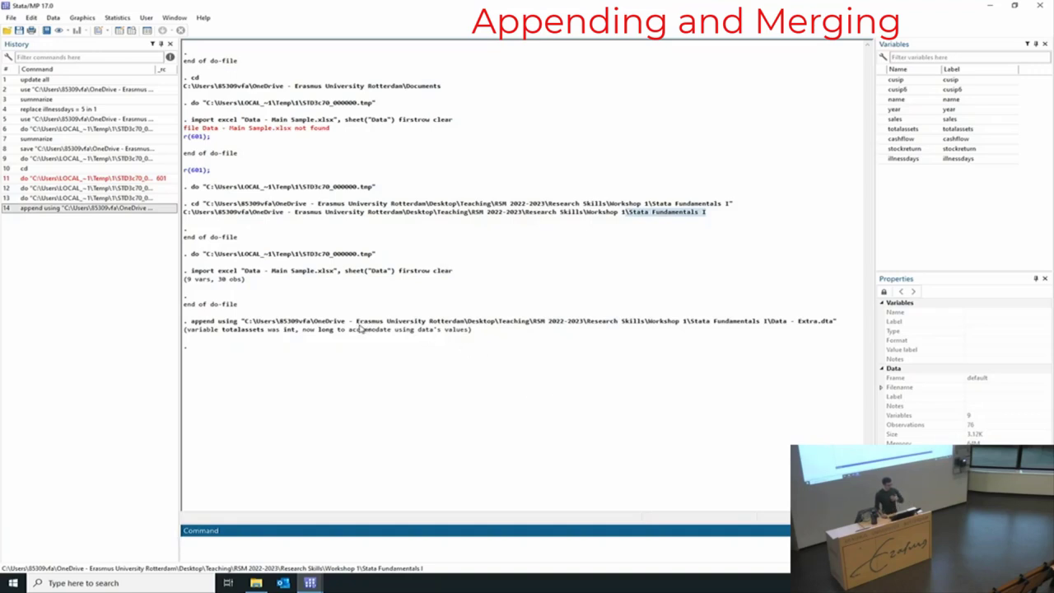
- Highlight the output note beneath the append command to read how the totalassets variable was handled
{"action": "left_click", "coordinate": [200, 333]}
{"action": "left_click_drag", "start_coordinate": [200, 332], "coordinate": [477, 337]}
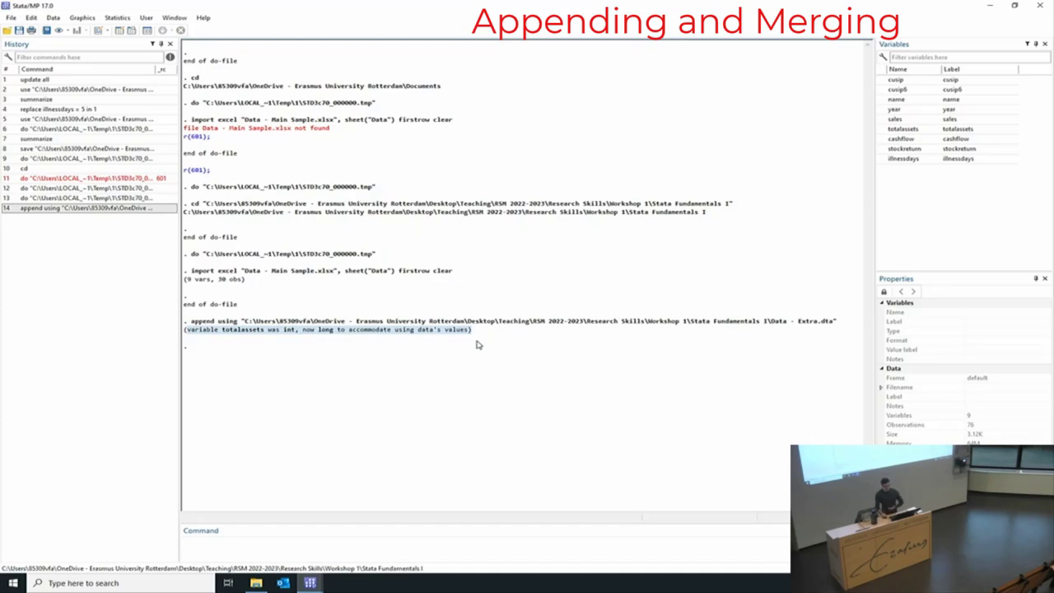
{"action": "left_click", "coordinate": [477, 343]}
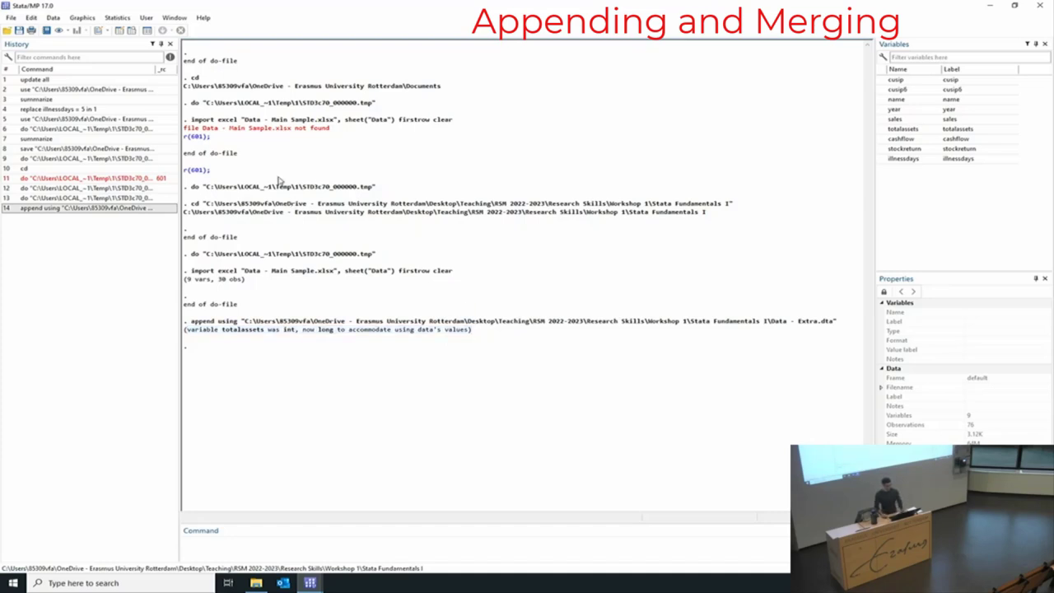
- Open the Data Editor and check where the original sample ends at row 30 and the appended data ends at row 76
{"action": "left_click", "coordinate": [119, 31]}
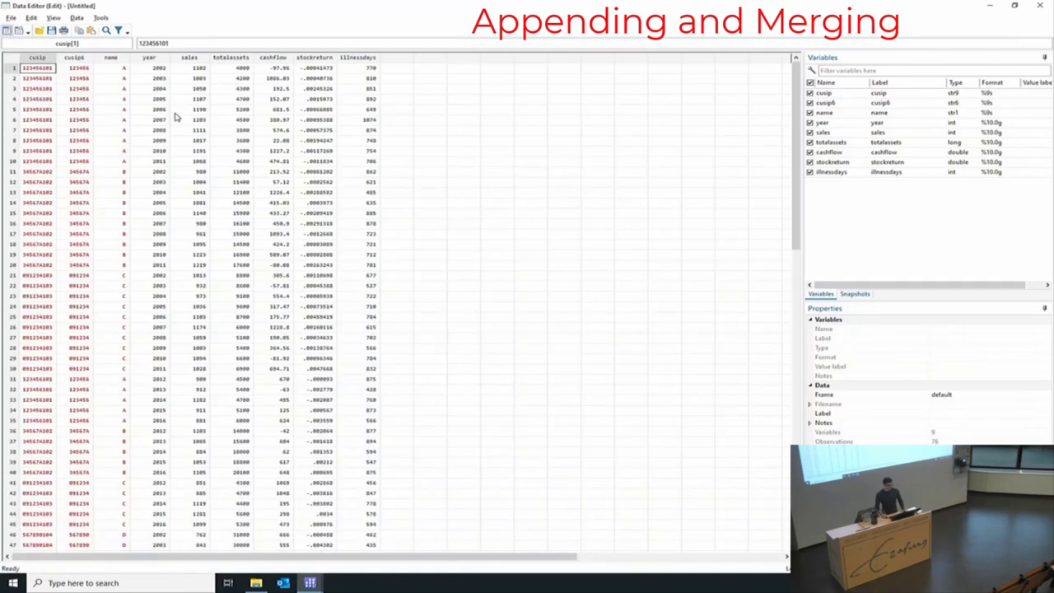
{"action": "left_click", "coordinate": [15, 369]}
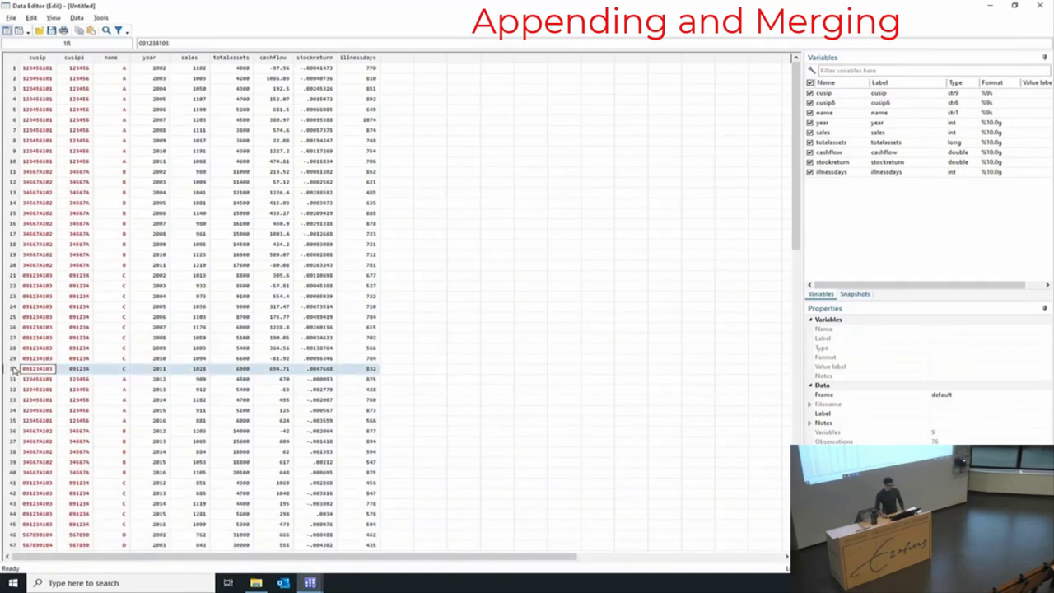
{"action": "scroll", "coordinate": [47, 353], "scroll_direction": "down", "scroll_amount": 12}
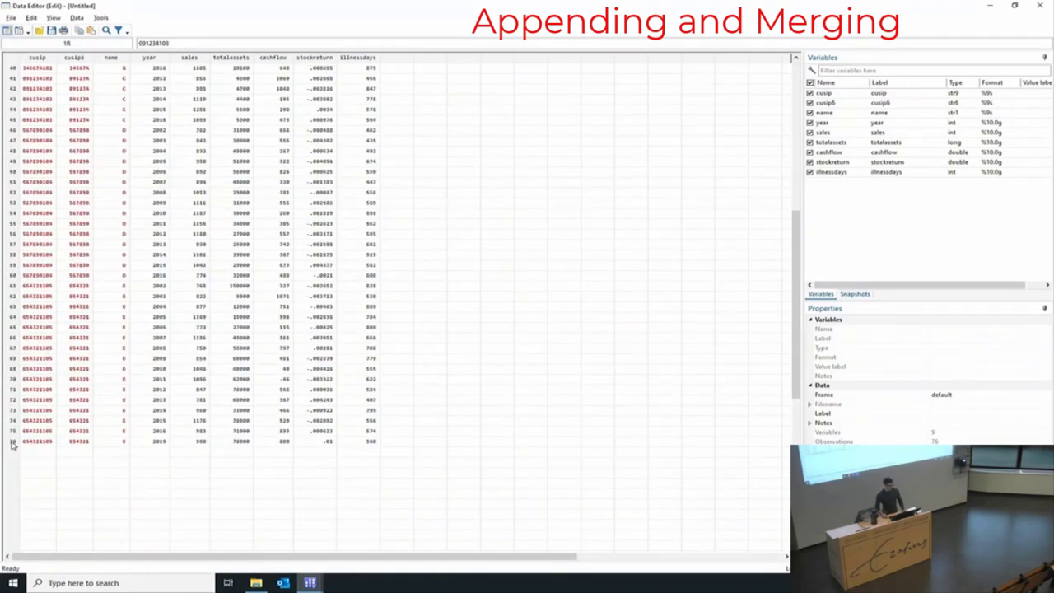
{"action": "left_click", "coordinate": [15, 442]}
{"action": "scroll", "coordinate": [153, 358], "scroll_direction": "up", "scroll_amount": 3}
{"action": "scroll", "coordinate": [185, 145], "scroll_direction": "up", "scroll_amount": 1}
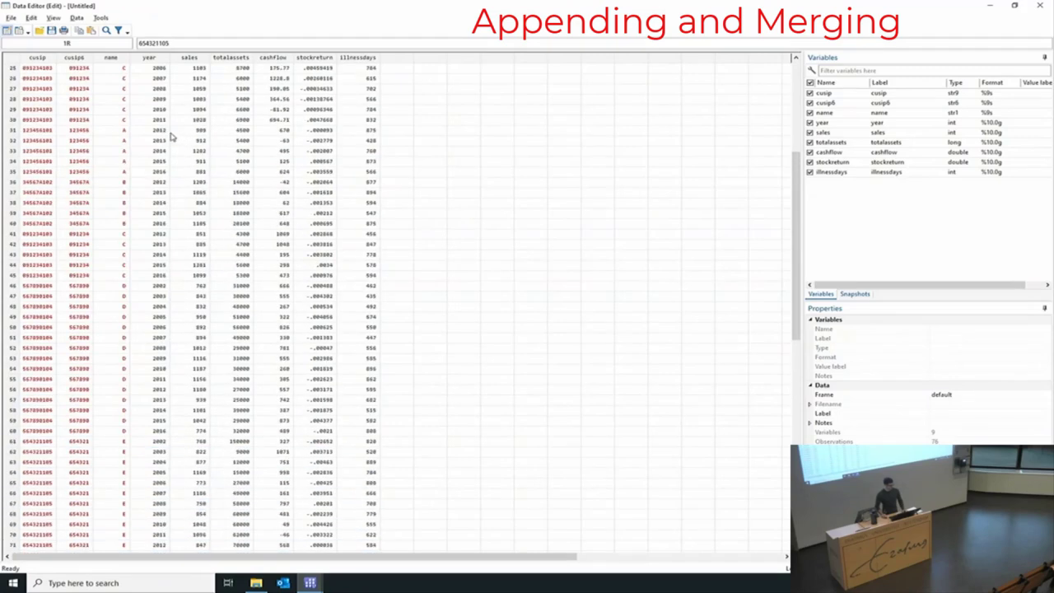
- Highlight rows 36 to 46 among the appended observations and review the rows of companies A to E
{"action": "left_click_drag", "start_coordinate": [18, 122], "coordinate": [19, 287]}
{"action": "left_click", "coordinate": [12, 132]}
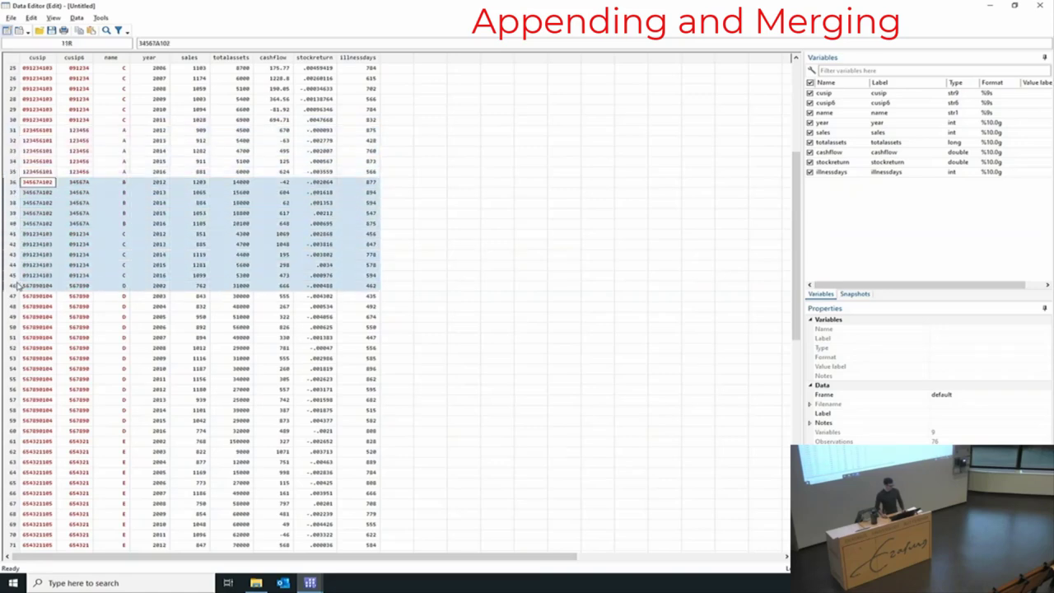
{"action": "scroll", "coordinate": [82, 317], "scroll_direction": "down", "scroll_amount": 5}
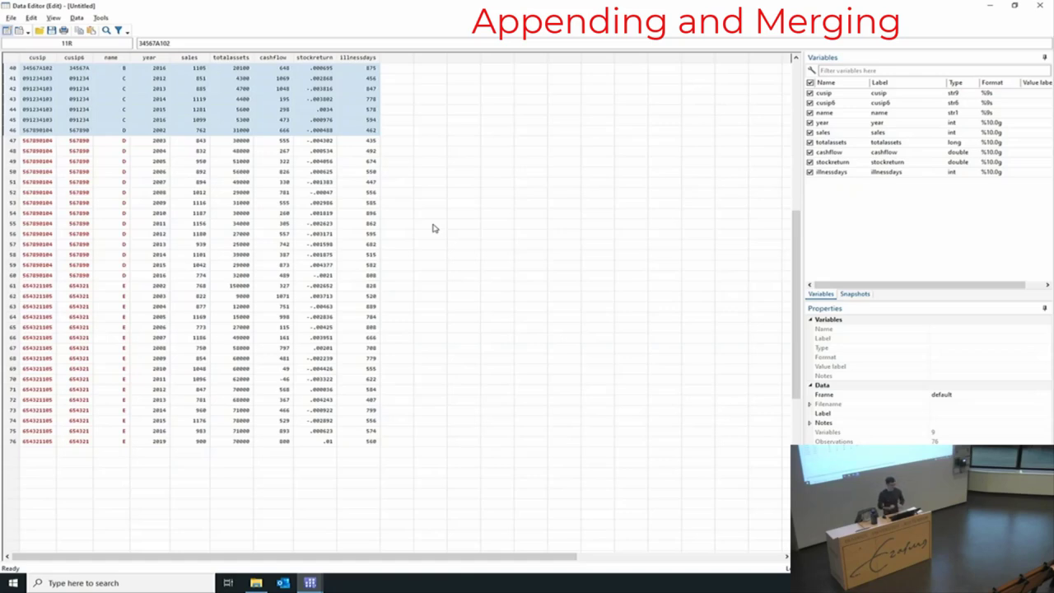
{"action": "left_click", "coordinate": [621, 162]}
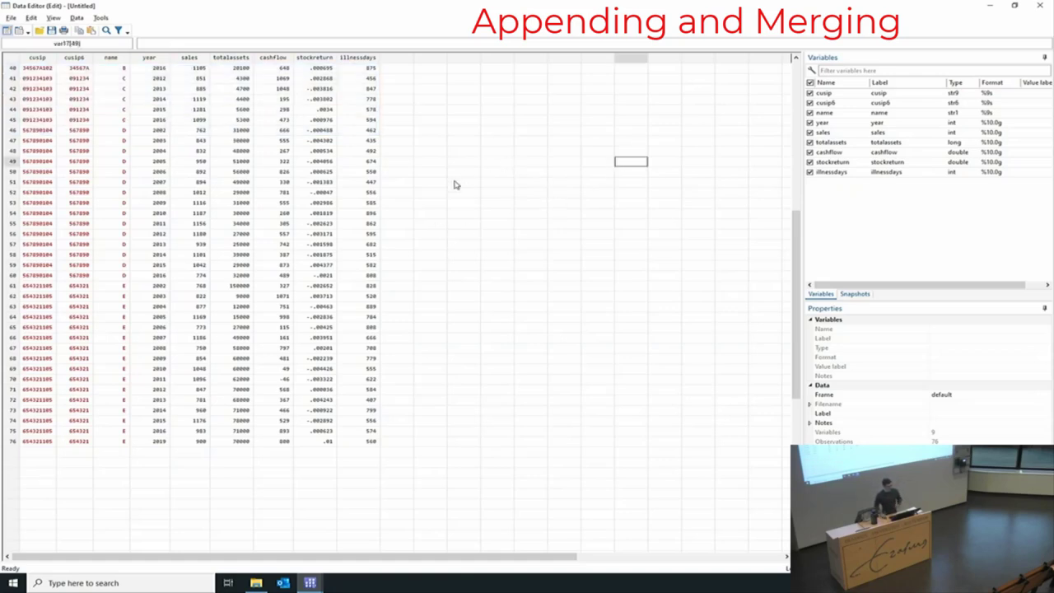
{"action": "scroll", "coordinate": [425, 182], "scroll_direction": "up", "scroll_amount": 6}
{"action": "scroll", "coordinate": [424, 183], "scroll_direction": "up", "scroll_amount": 6}
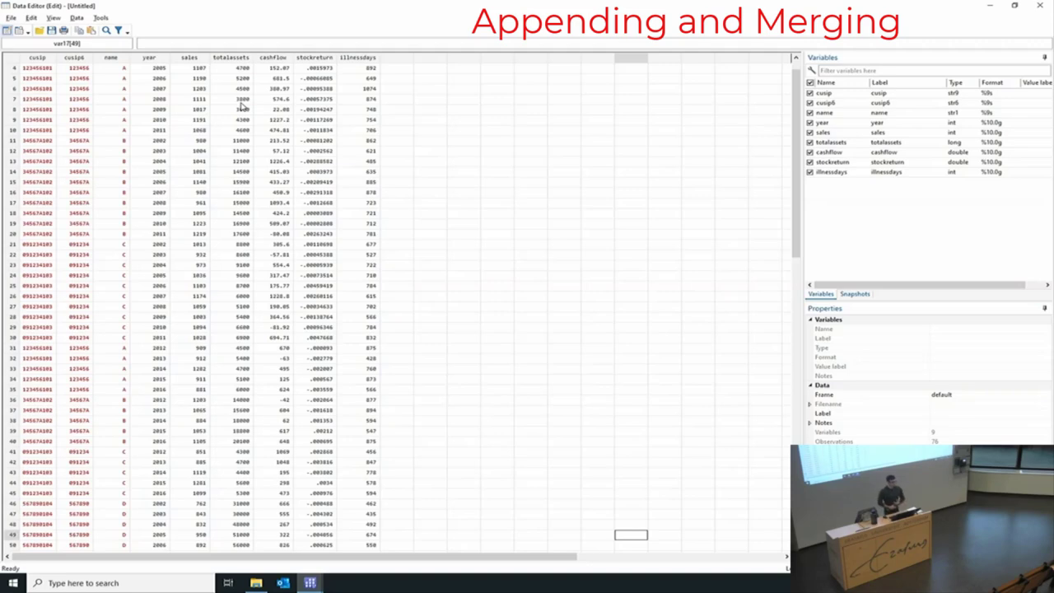
- Return to Stata Fundamentals I.do and place the cursor at the end of the merge 1:1 line for Data - Media_SIC.dta
{"action": "key", "text": "alt+Tab"}
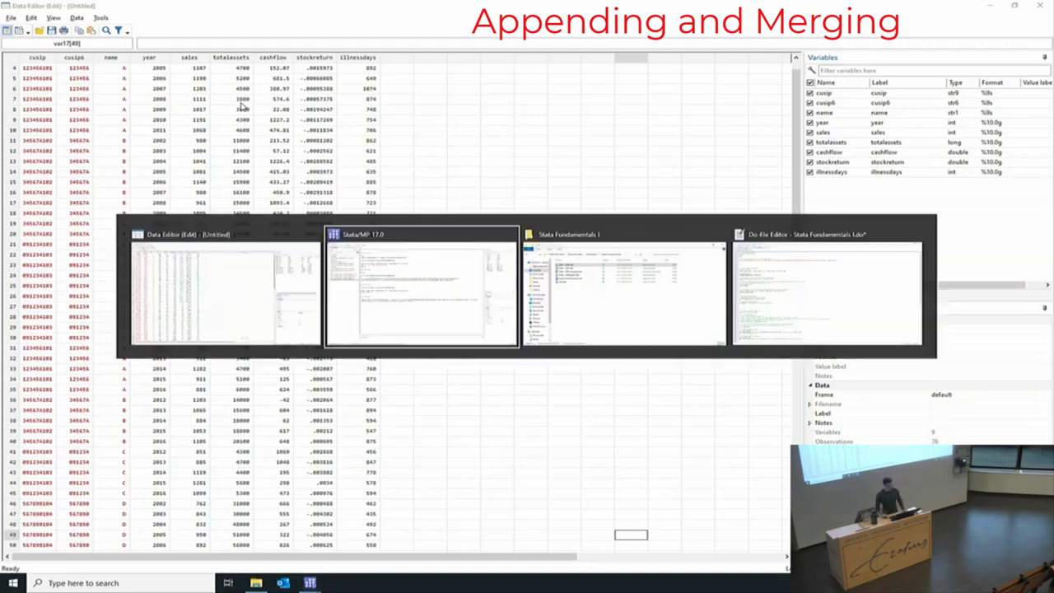
{"action": "key", "text": "alt+Tab"}
{"action": "key", "text": "alt+Tab"}
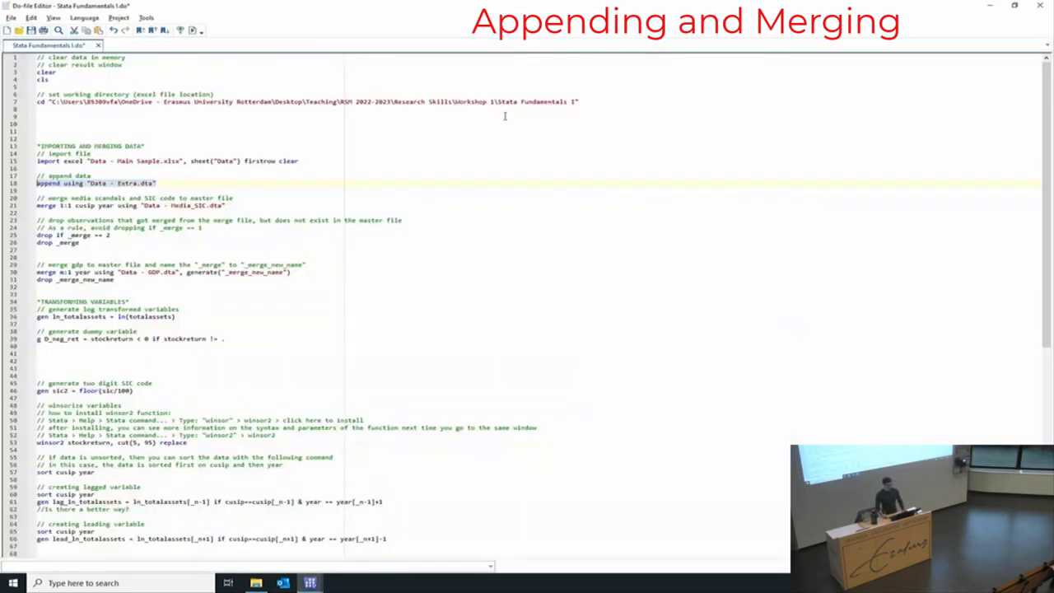
{"action": "left_click", "coordinate": [247, 207]}
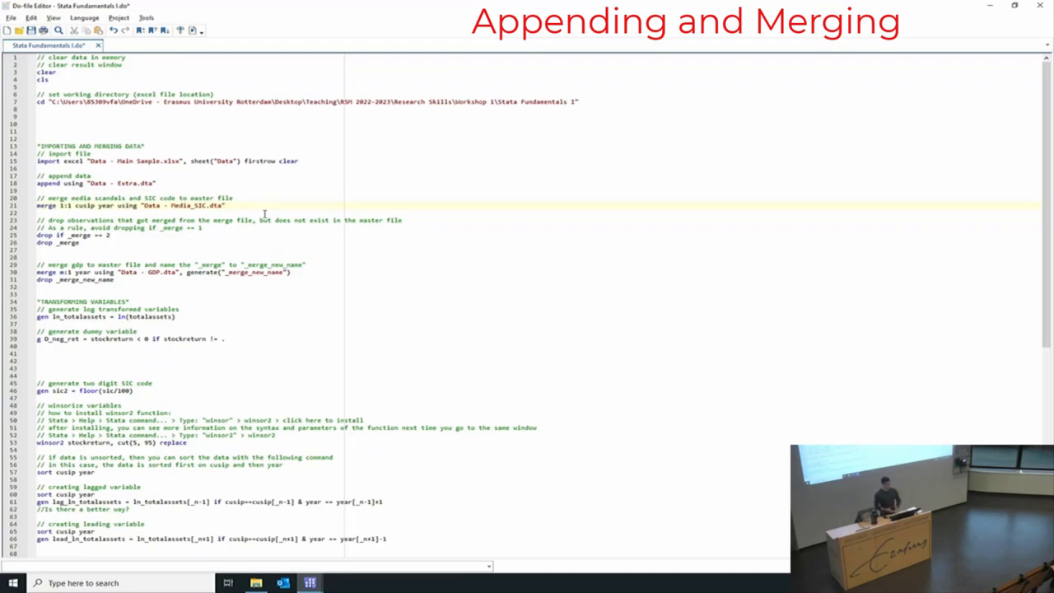
- Switch to Illustration.xlsx in Excel and select the 1-to-1 Merge heading on the Merging sheet
{"action": "key", "text": "alt+Tab"}
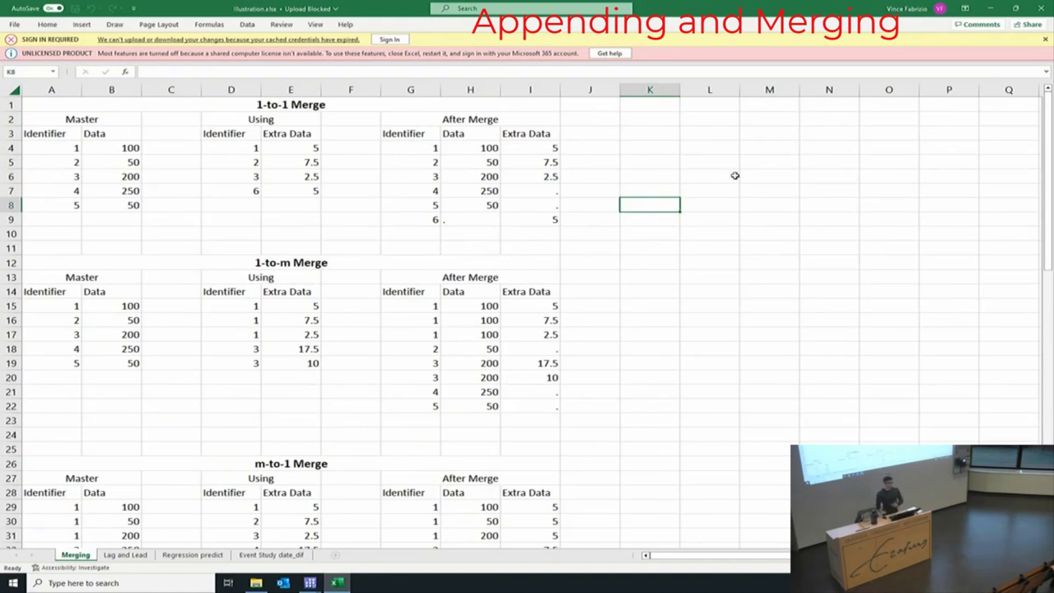
{"action": "left_click", "coordinate": [282, 115]}
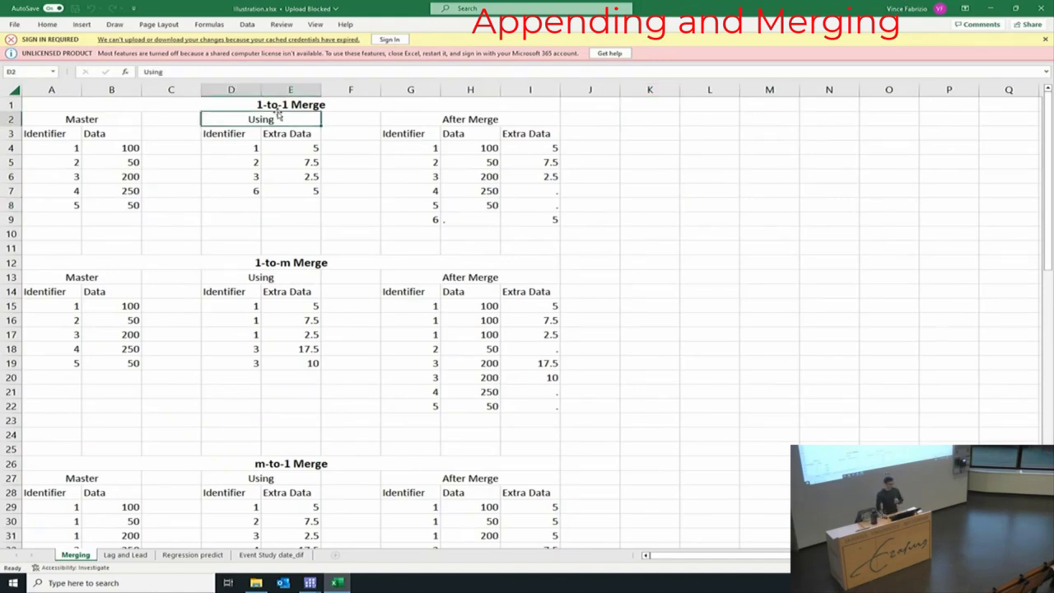
{"action": "left_click", "coordinate": [280, 106]}
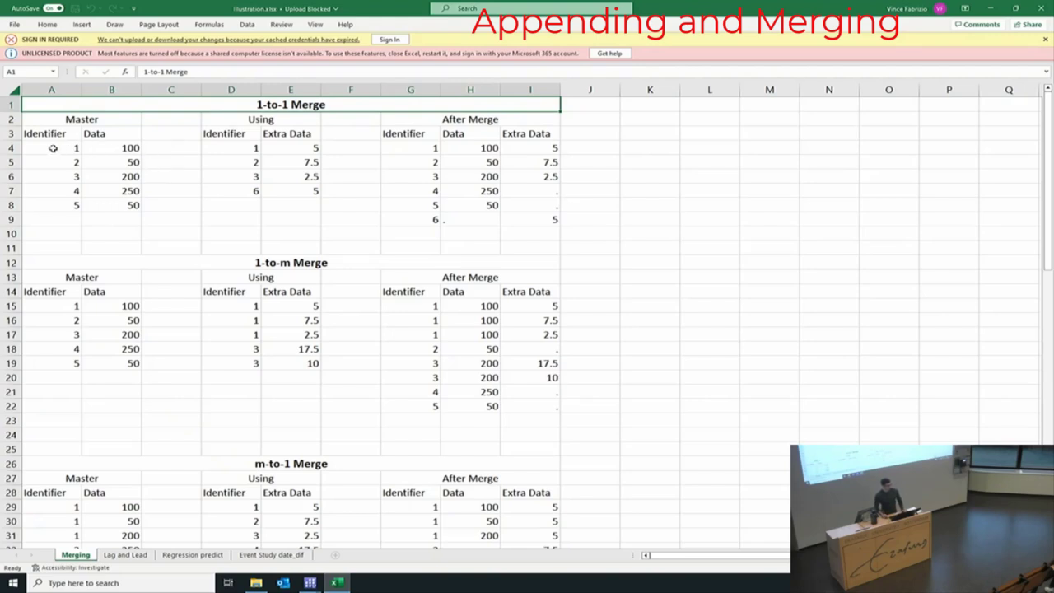
- Highlight the Identifier values of the Master table and of the Using table in the 1-to-1 Merge example to compare them
{"action": "left_click_drag", "start_coordinate": [68, 147], "coordinate": [66, 201]}
{"action": "left_click_drag", "start_coordinate": [244, 147], "coordinate": [247, 191]}
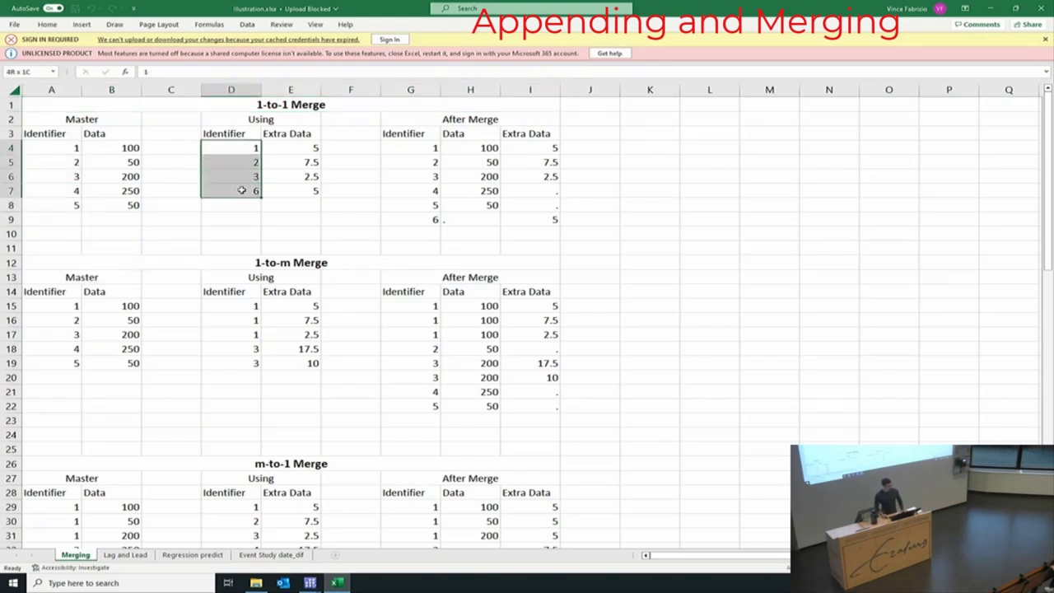
{"action": "left_click", "coordinate": [59, 148]}
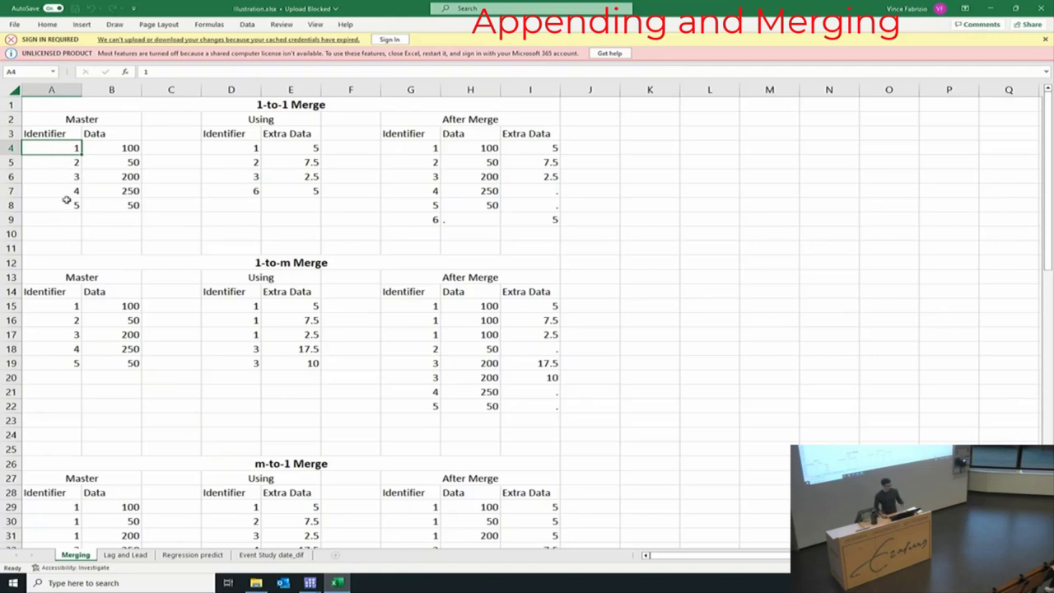
{"action": "left_click_drag", "start_coordinate": [68, 148], "coordinate": [59, 207]}
{"action": "left_click", "coordinate": [231, 149]}
{"action": "left_click_drag", "start_coordinate": [232, 149], "coordinate": [232, 187]}
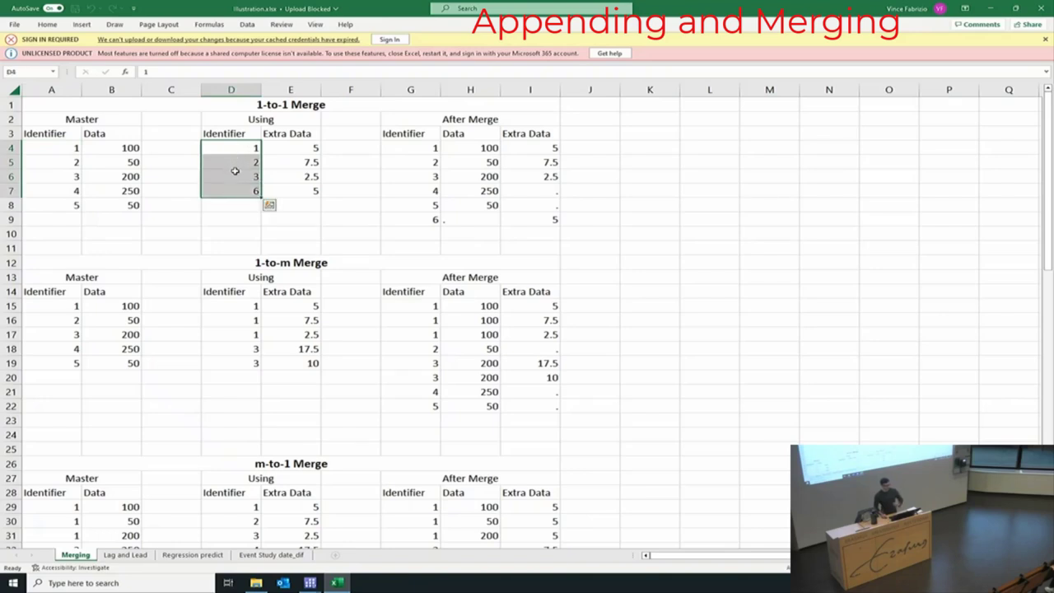
- Contrast the Master's single identifier 1 in the 1-to-1 example with the repeated identifier 1 in the 1-to-m Using table
{"action": "left_click", "coordinate": [234, 172]}
{"action": "left_click", "coordinate": [44, 145]}
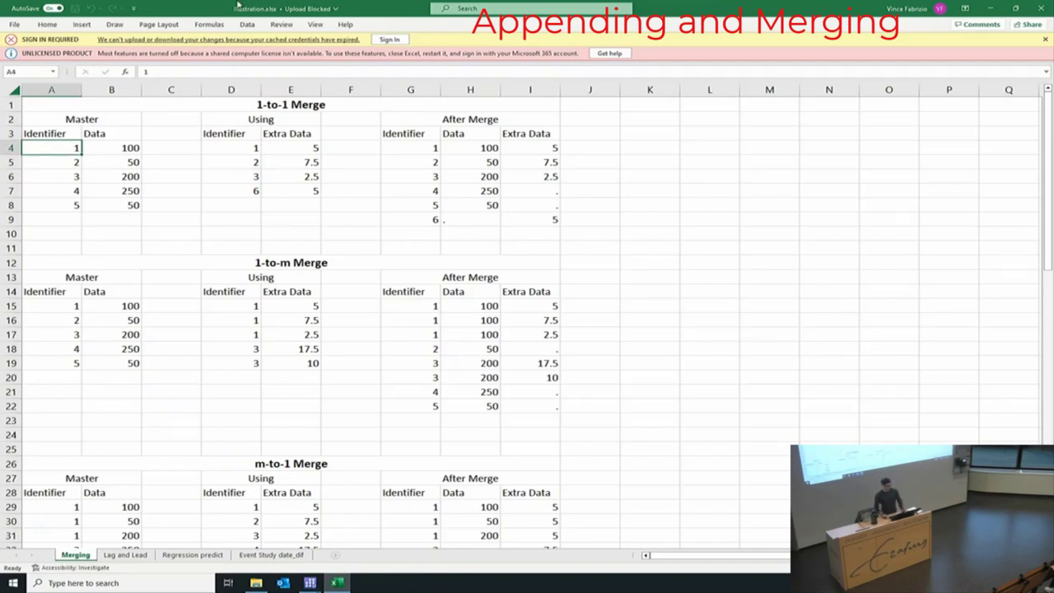
{"action": "left_click_drag", "start_coordinate": [257, 308], "coordinate": [253, 332]}
{"action": "left_click", "coordinate": [161, 163]}
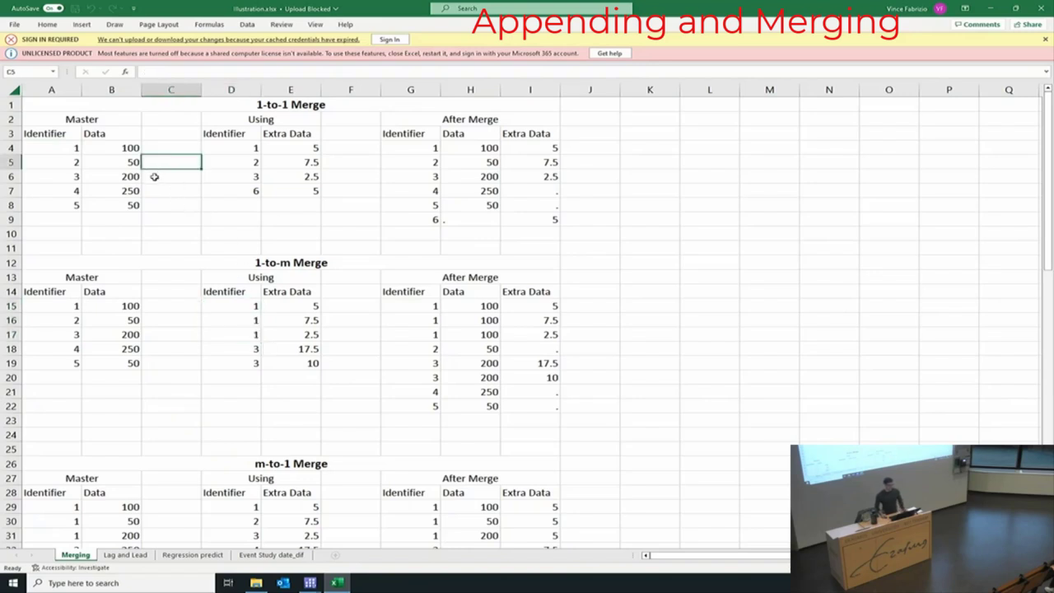
- Highlight the identifier 1 row in the 1-to-1 Master table (A4:B4), followed by the matching Using row (D4:E4)
{"action": "left_click", "coordinate": [58, 149]}
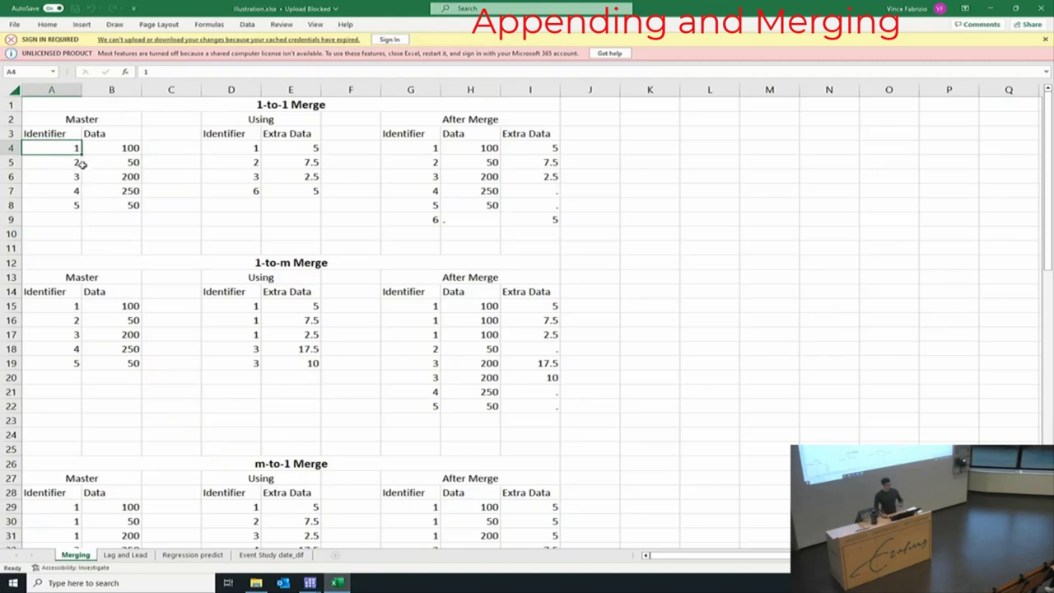
{"action": "left_click", "coordinate": [120, 149]}
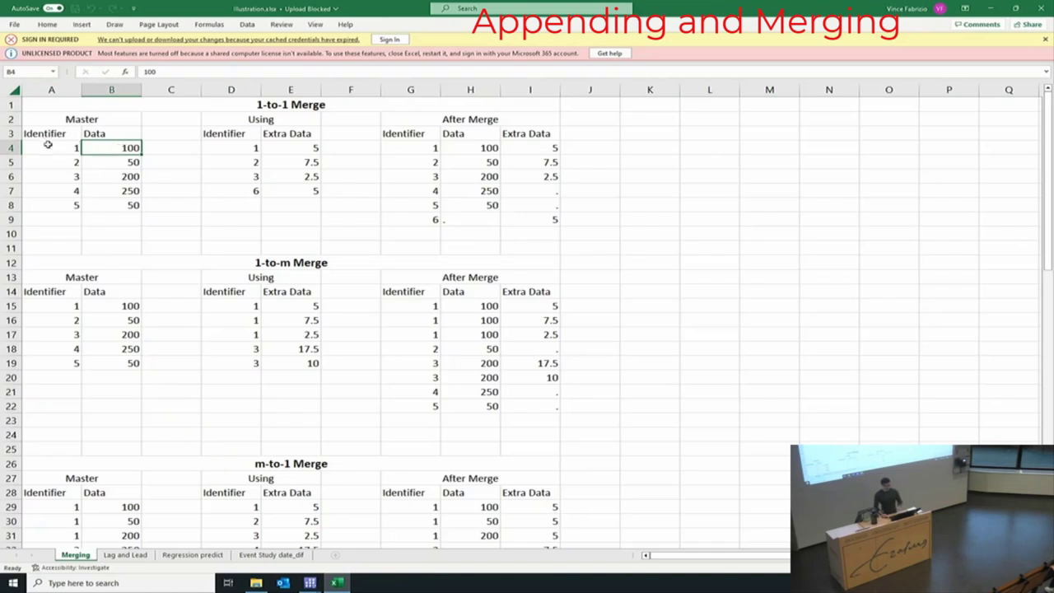
{"action": "left_click_drag", "start_coordinate": [48, 145], "coordinate": [102, 149]}
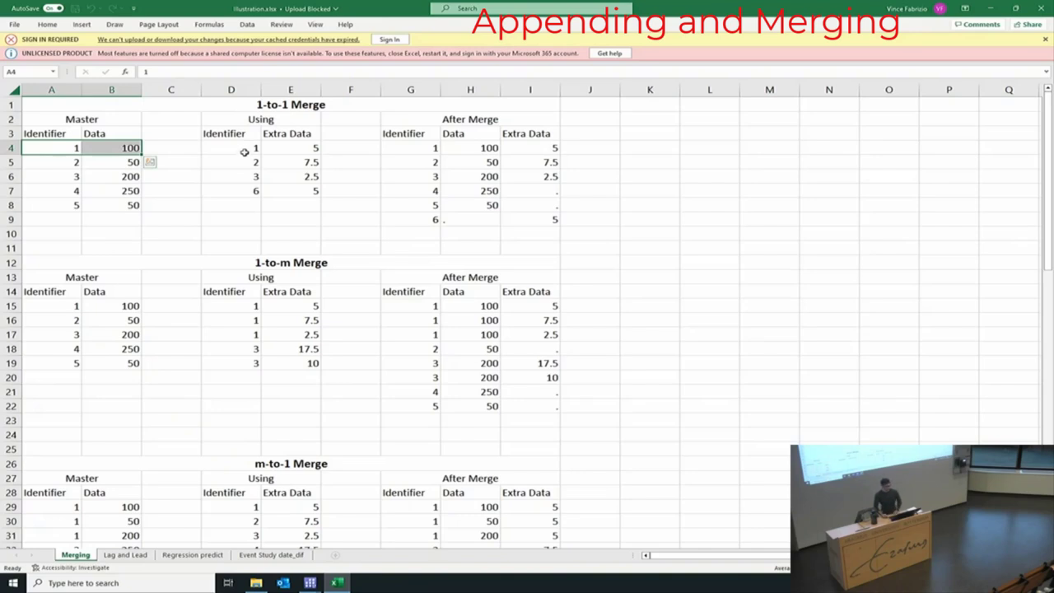
{"action": "left_click", "coordinate": [231, 147]}
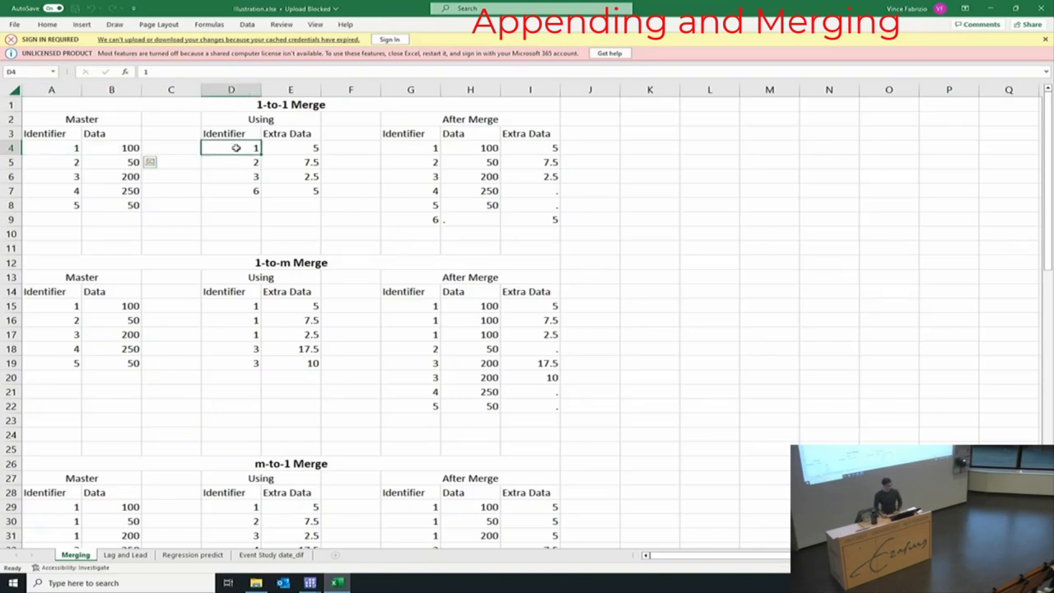
{"action": "left_click_drag", "start_coordinate": [239, 148], "coordinate": [300, 149]}
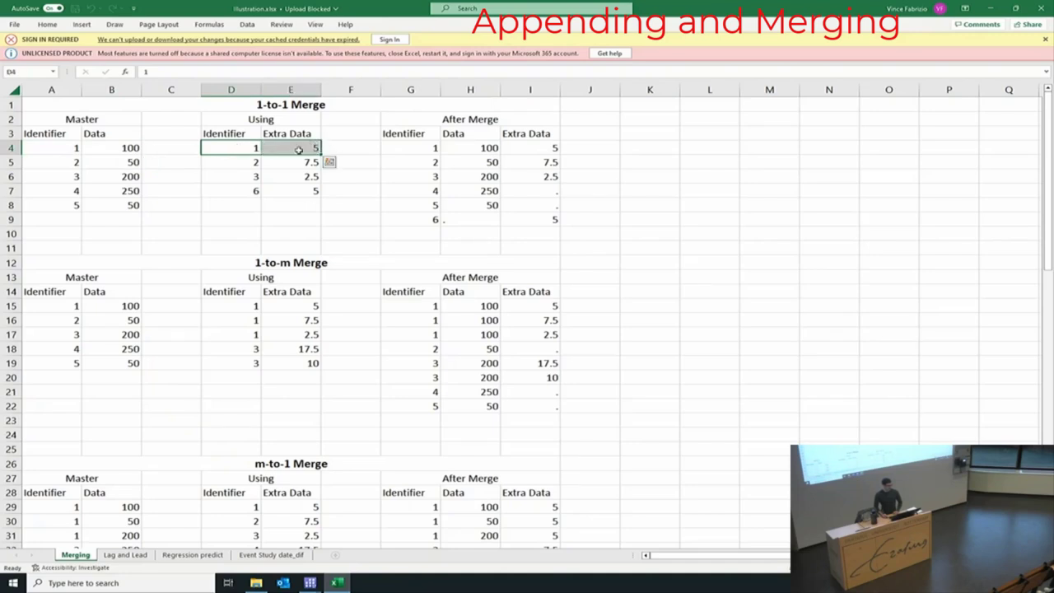
- Highlight the identifier 1 result in the 1-to-1 After Merge table, and trace identifier 2 through the Master, Using and After Merge tables
{"action": "left_click", "coordinate": [466, 119]}
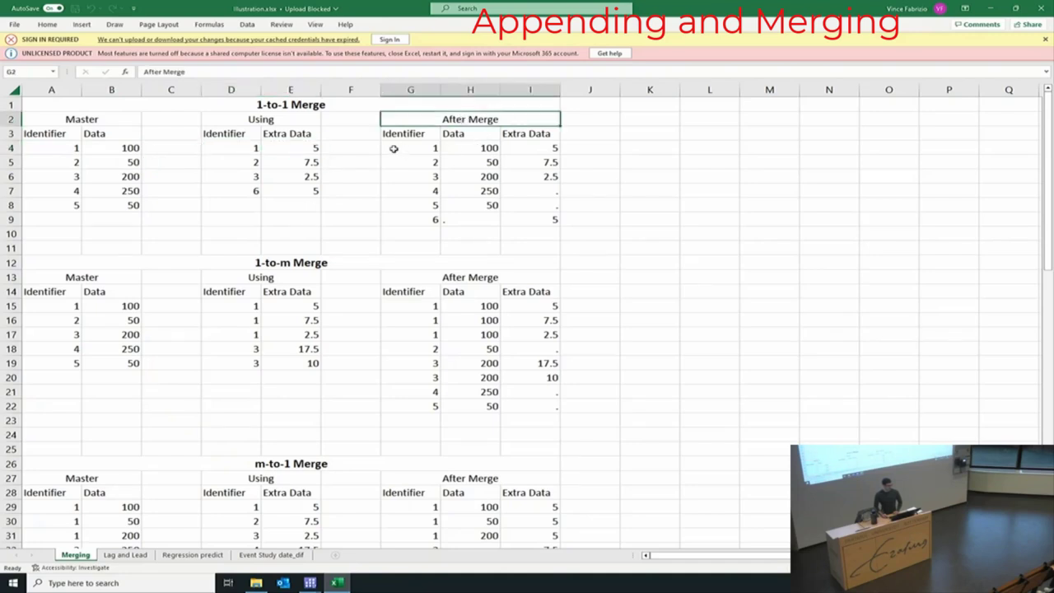
{"action": "left_click_drag", "start_coordinate": [394, 149], "coordinate": [547, 150]}
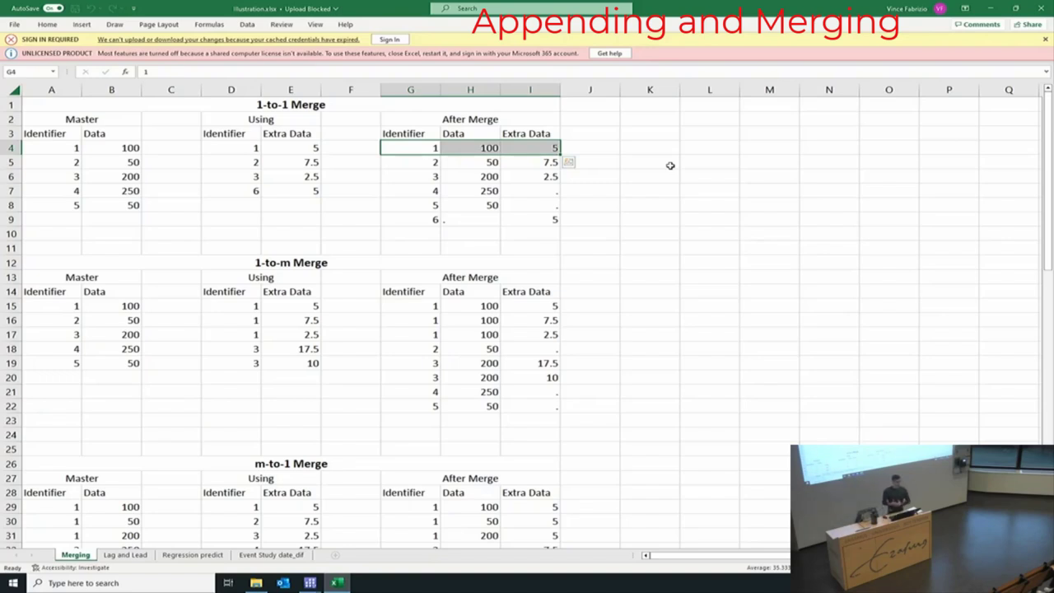
{"action": "left_click", "coordinate": [60, 162]}
{"action": "left_click_drag", "start_coordinate": [60, 162], "coordinate": [111, 162]}
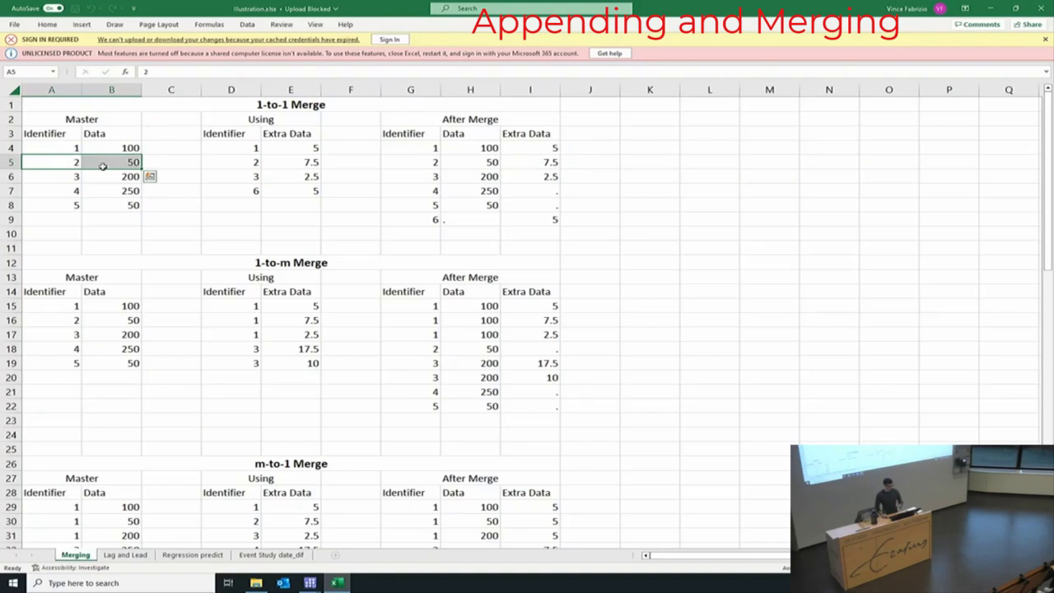
{"action": "left_click_drag", "start_coordinate": [238, 165], "coordinate": [301, 163]}
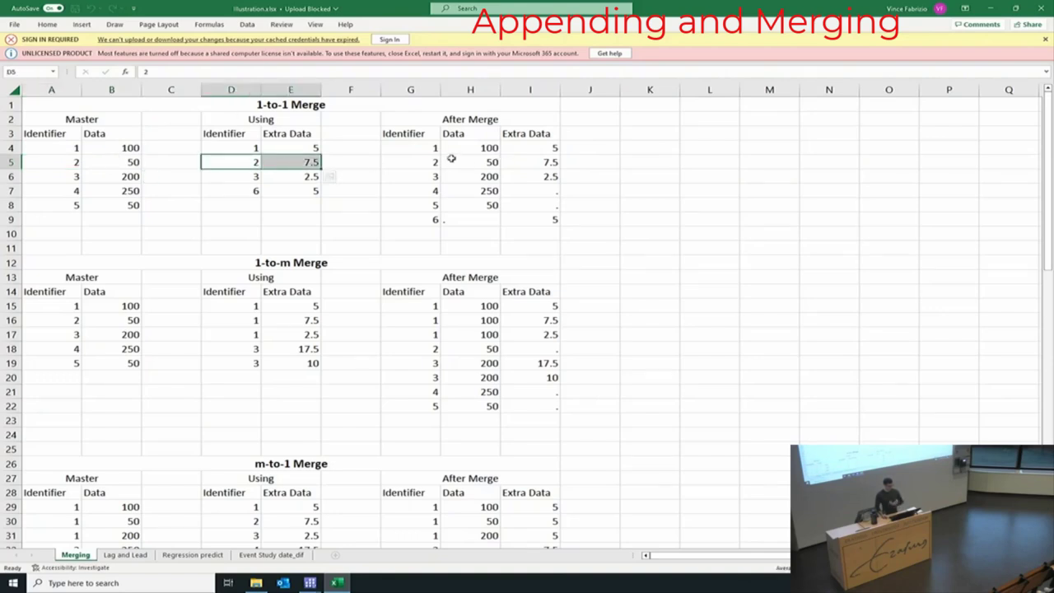
{"action": "left_click_drag", "start_coordinate": [429, 163], "coordinate": [542, 162]}
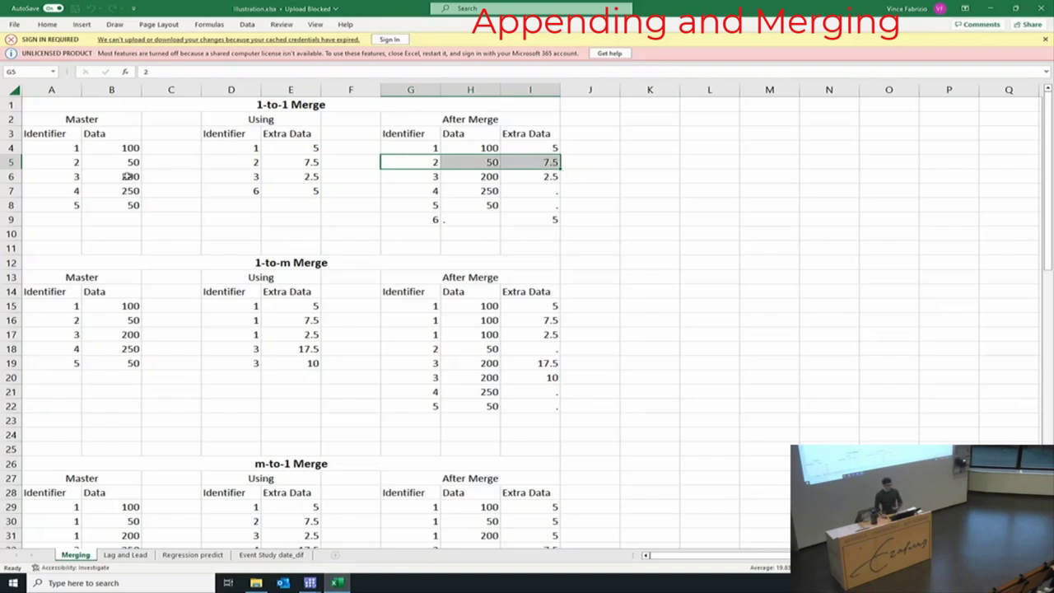
- Trace identifier 3 in the 1-to-1 example by highlighting its row in the Master, Using and After Merge tables
{"action": "left_click_drag", "start_coordinate": [49, 175], "coordinate": [123, 176]}
{"action": "left_click_drag", "start_coordinate": [239, 176], "coordinate": [304, 176]}
{"action": "left_click_drag", "start_coordinate": [412, 176], "coordinate": [531, 181]}
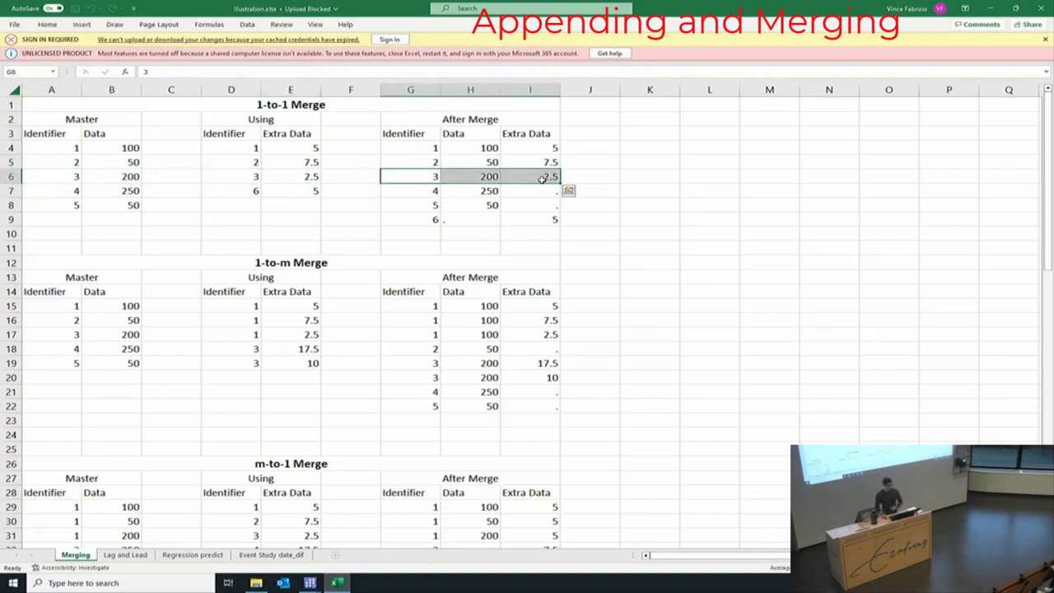
{"action": "left_click", "coordinate": [350, 191]}
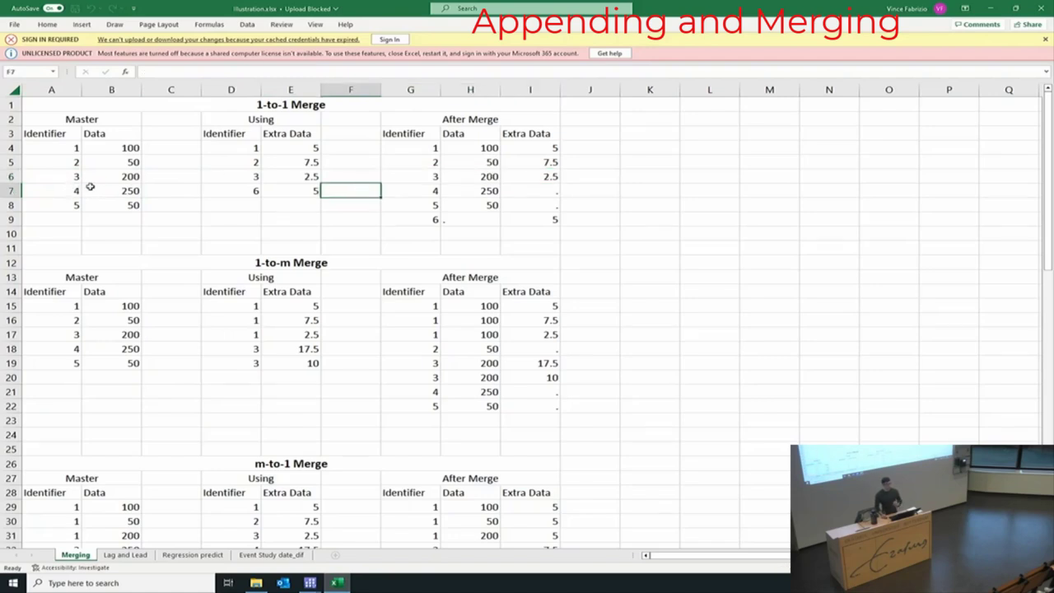
- Compare Master identifiers 4 and 5 with the blank Using rows, and highlight their Data and Extra Data values in the 1-to-1 After Merge table
{"action": "left_click_drag", "start_coordinate": [70, 188], "coordinate": [112, 205]}
{"action": "left_click_drag", "start_coordinate": [244, 212], "coordinate": [301, 215]}
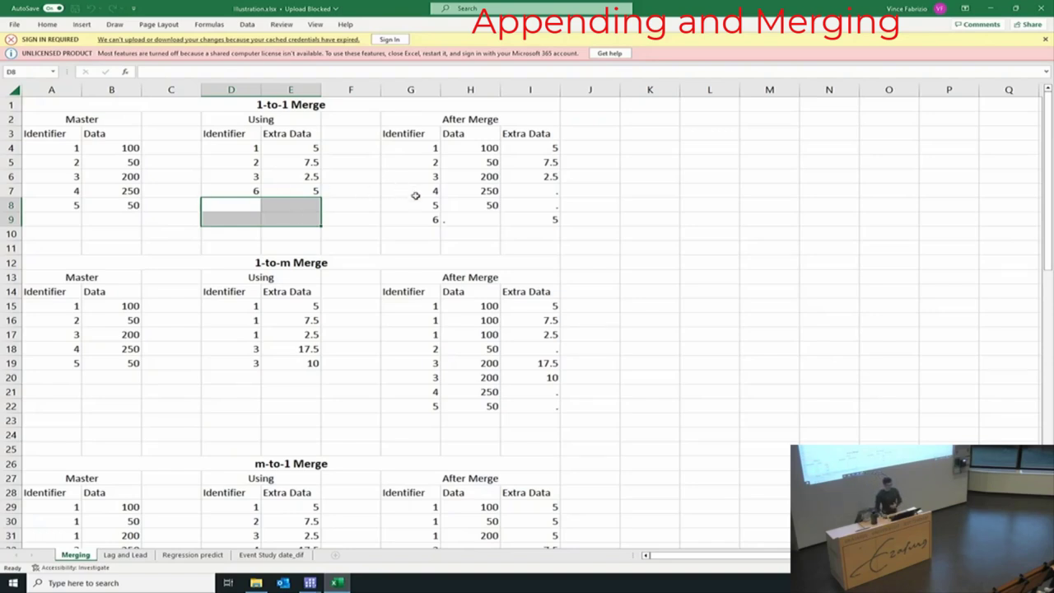
{"action": "left_click_drag", "start_coordinate": [416, 194], "coordinate": [467, 201]}
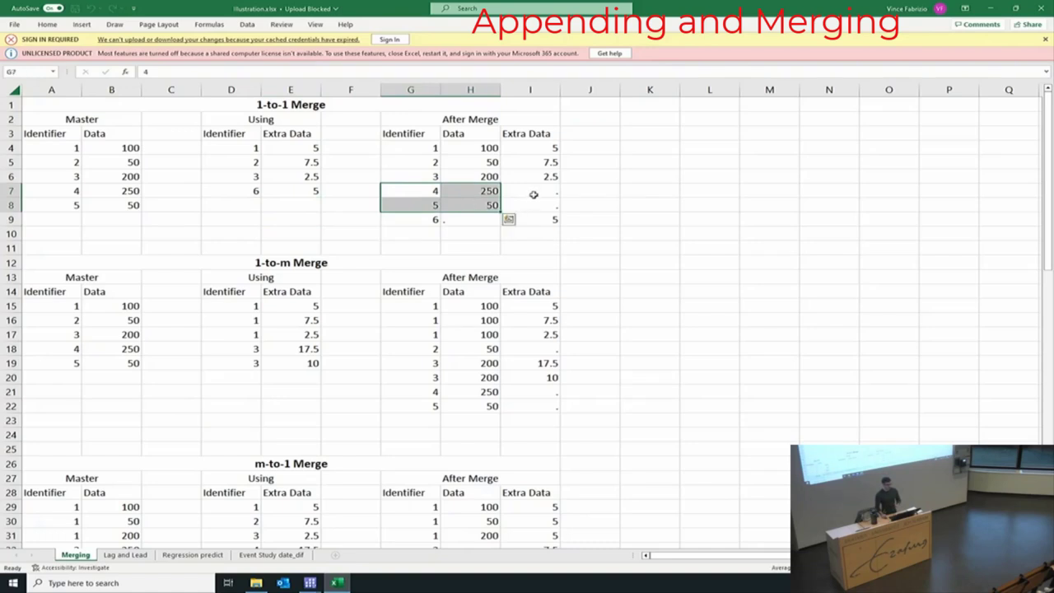
{"action": "left_click_drag", "start_coordinate": [532, 192], "coordinate": [536, 207]}
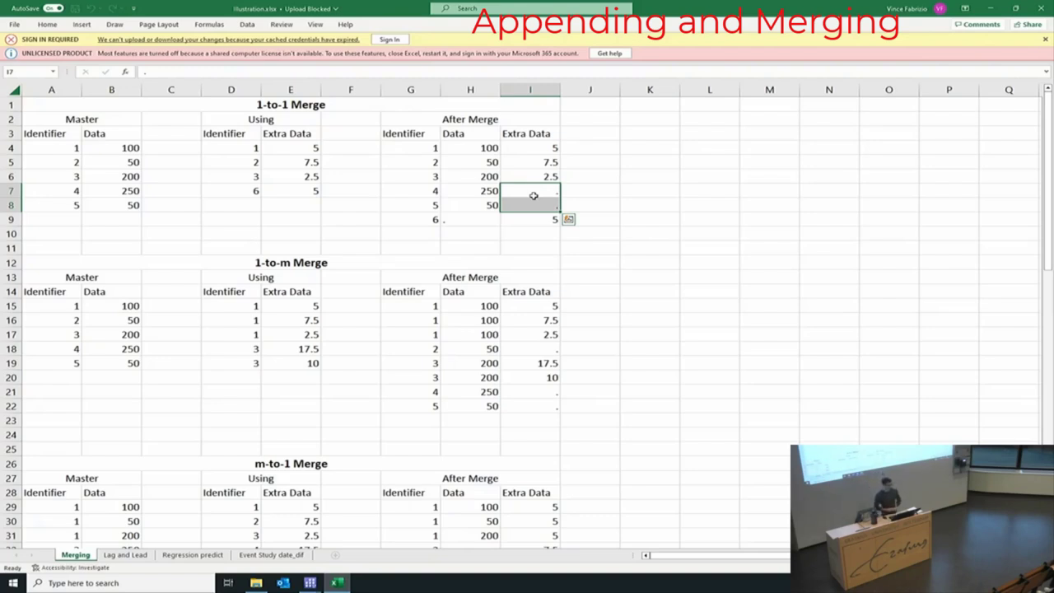
- Contrast identifier 6 in the 1-to-1 Using table with the empty Master cells, and select identifier 6 in the After Merge table
{"action": "left_click", "coordinate": [255, 122]}
{"action": "left_click", "coordinate": [248, 193]}
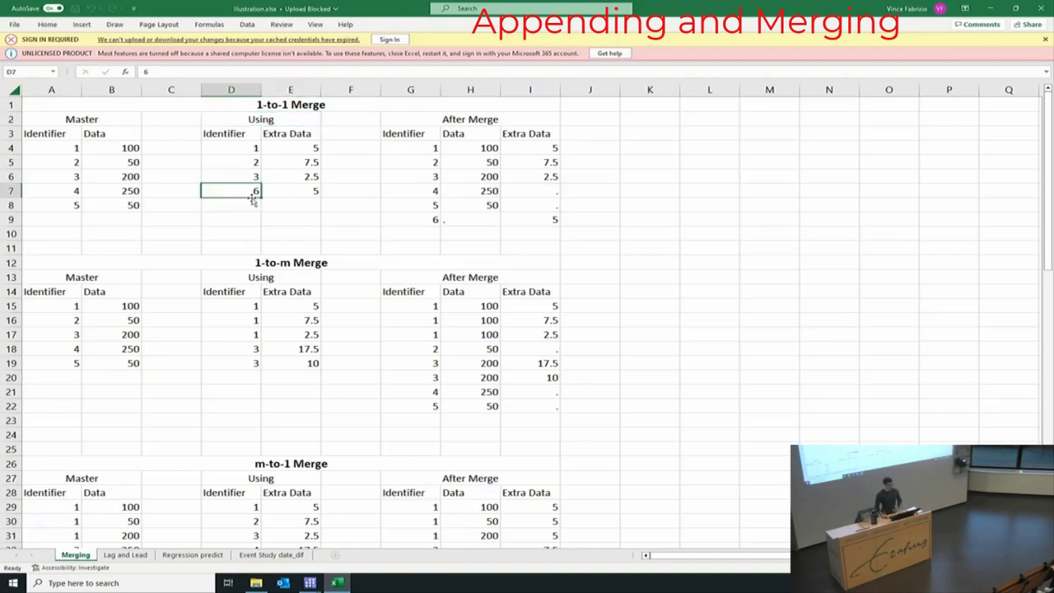
{"action": "left_click", "coordinate": [70, 220]}
{"action": "left_click", "coordinate": [221, 198]}
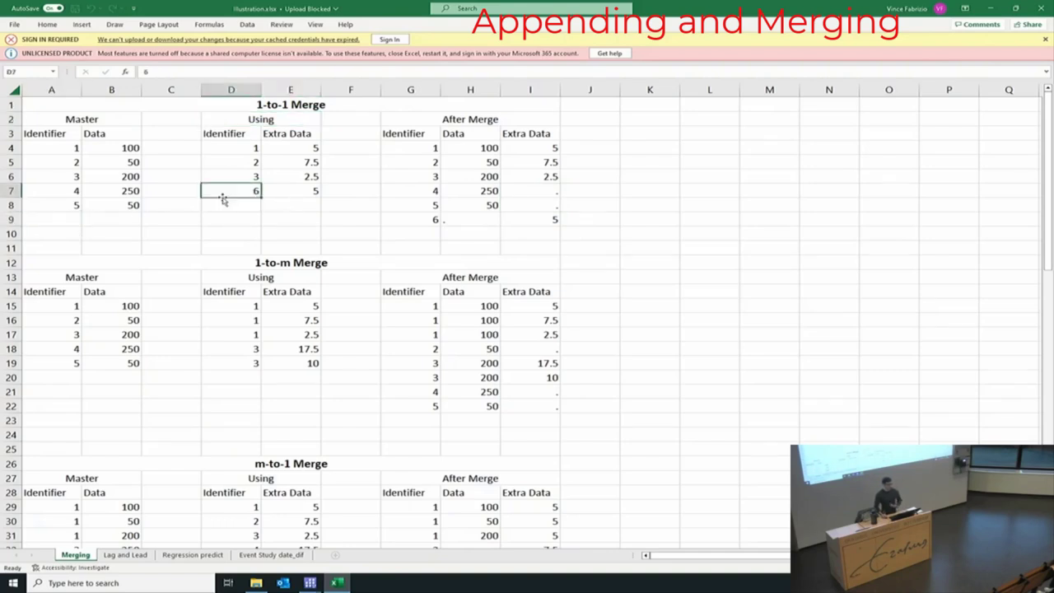
{"action": "left_click", "coordinate": [408, 224]}
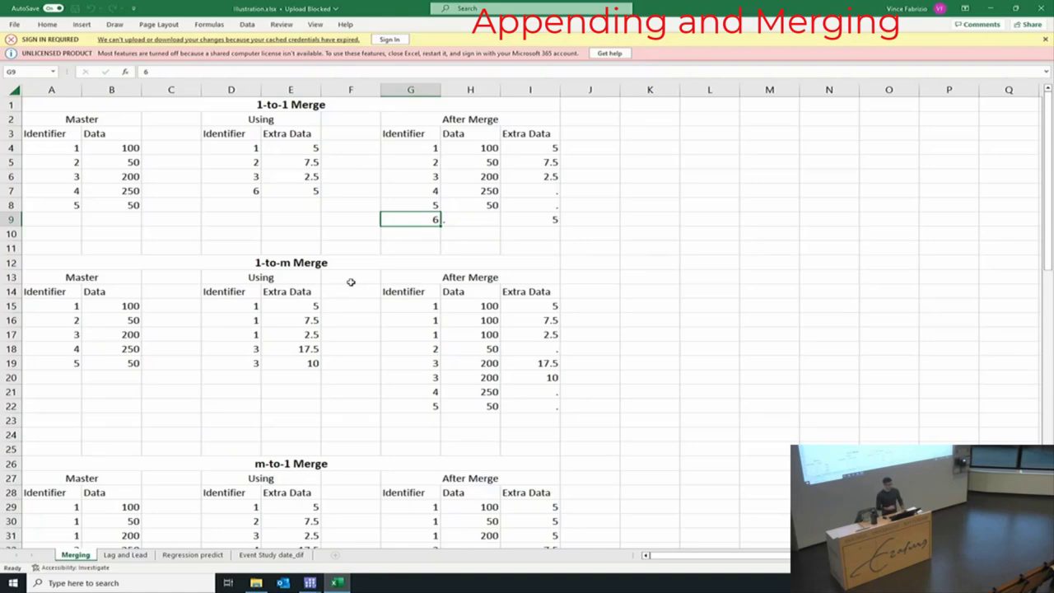
- Open Data - Media_SIC.dta from the Stata Fundamentals I folder in Stata and show its observations in the Data Editor
{"action": "key", "text": "alt+Tab"}
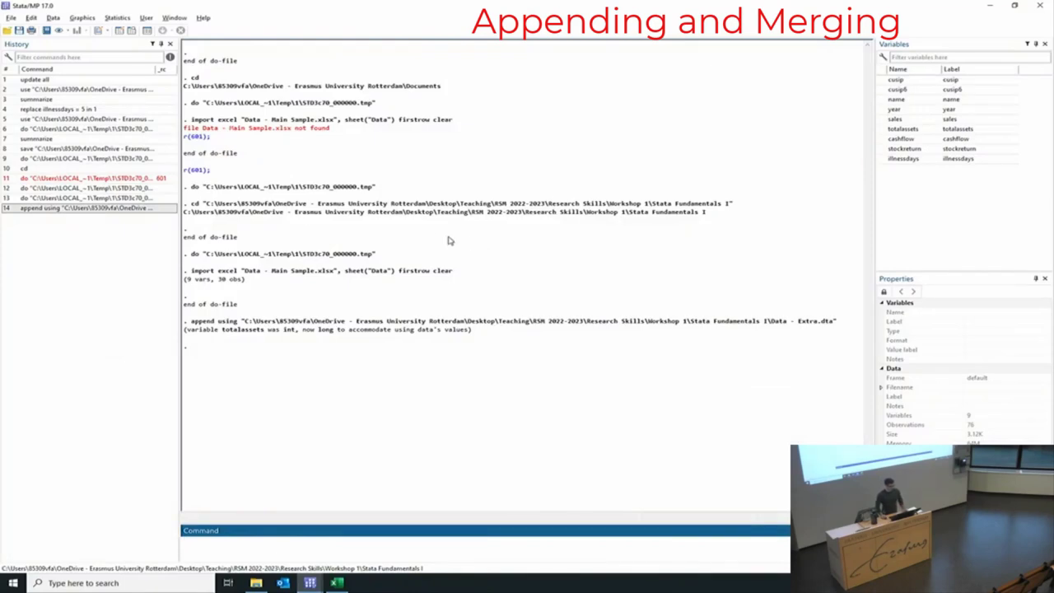
{"action": "key", "text": "alt+Tab"}
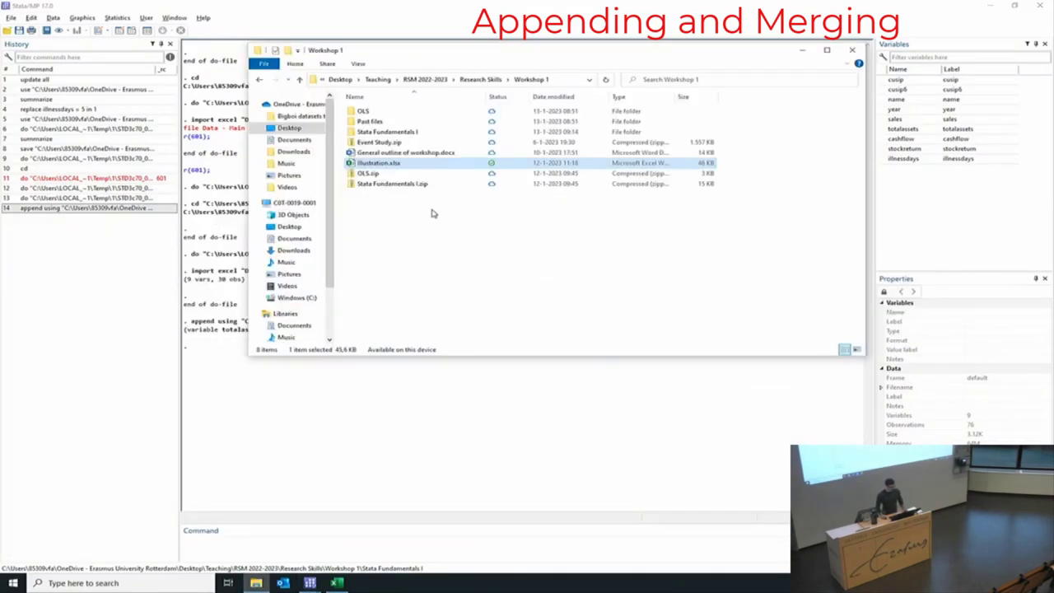
{"action": "double_click", "coordinate": [385, 131]}
{"action": "double_click", "coordinate": [381, 143]}
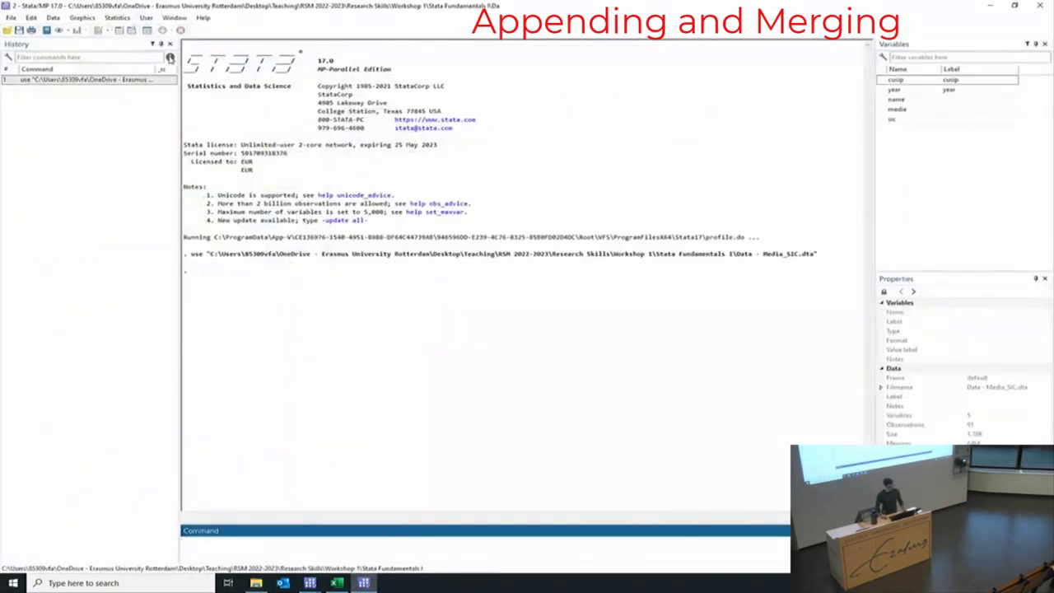
{"action": "left_click", "coordinate": [108, 30]}
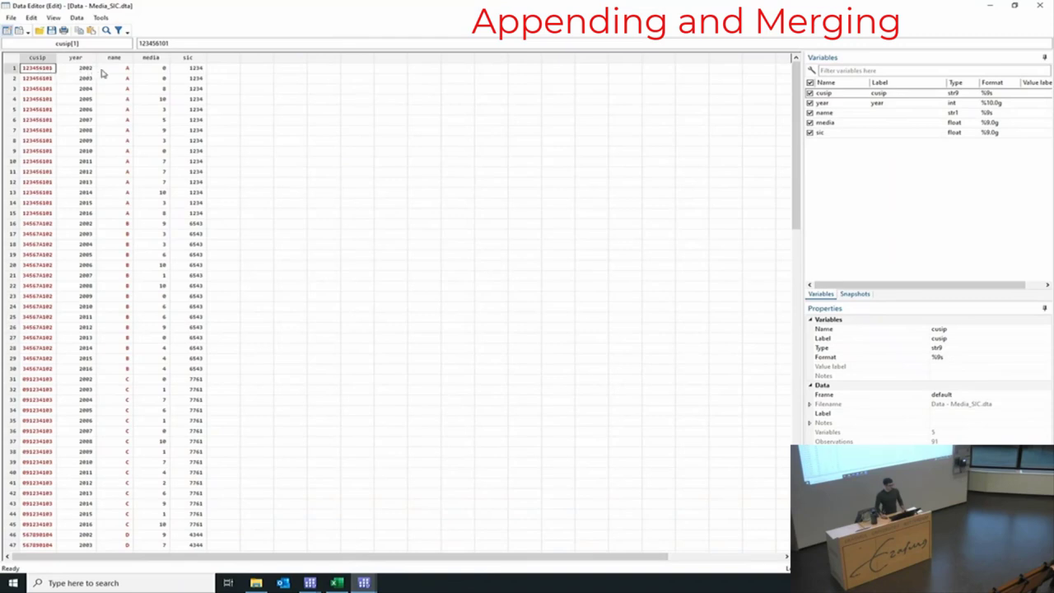
- Examine the cusip, year, name, media and sic columns of the Media_SIC data, and close the Data Editor
{"action": "left_click_drag", "start_coordinate": [110, 68], "coordinate": [51, 69]}
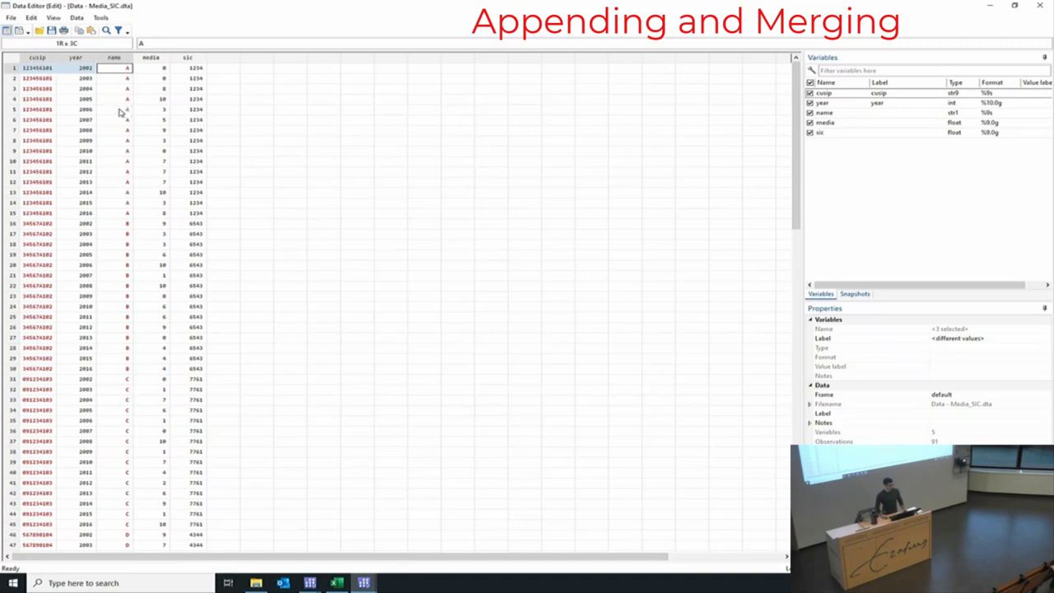
{"action": "scroll", "coordinate": [126, 130], "scroll_direction": "down", "scroll_amount": 12}
{"action": "scroll", "coordinate": [130, 154], "scroll_direction": "up", "scroll_amount": 12}
{"action": "left_click", "coordinate": [154, 71]}
{"action": "left_click", "coordinate": [191, 72]}
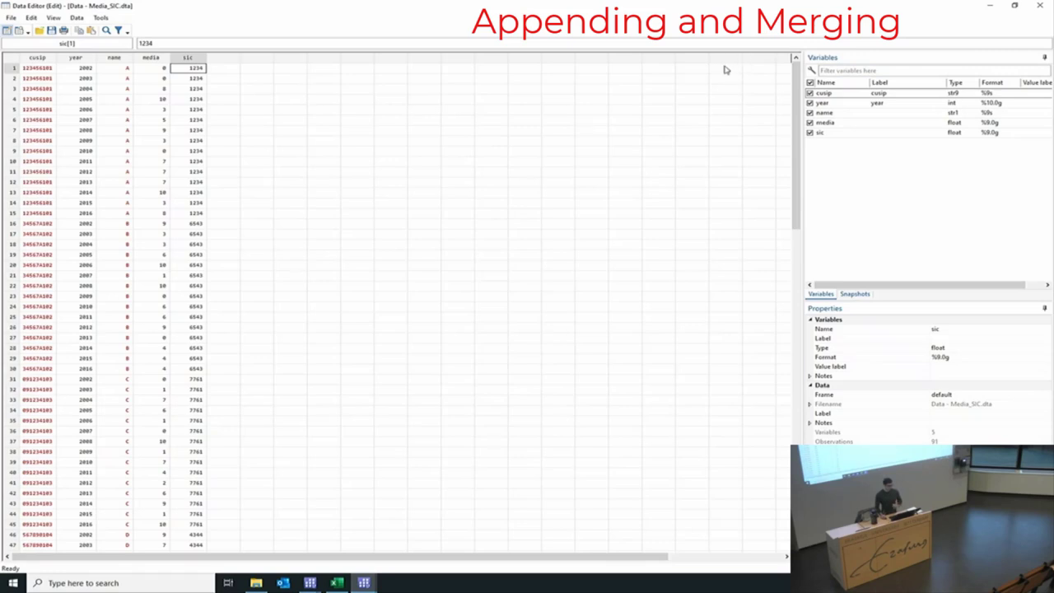
{"action": "left_click", "coordinate": [1039, 7]}
- In the main Stata session, try to merge Data - Media_SIC.dta one-to-one on key variable name
{"action": "left_click", "coordinate": [198, 228]}
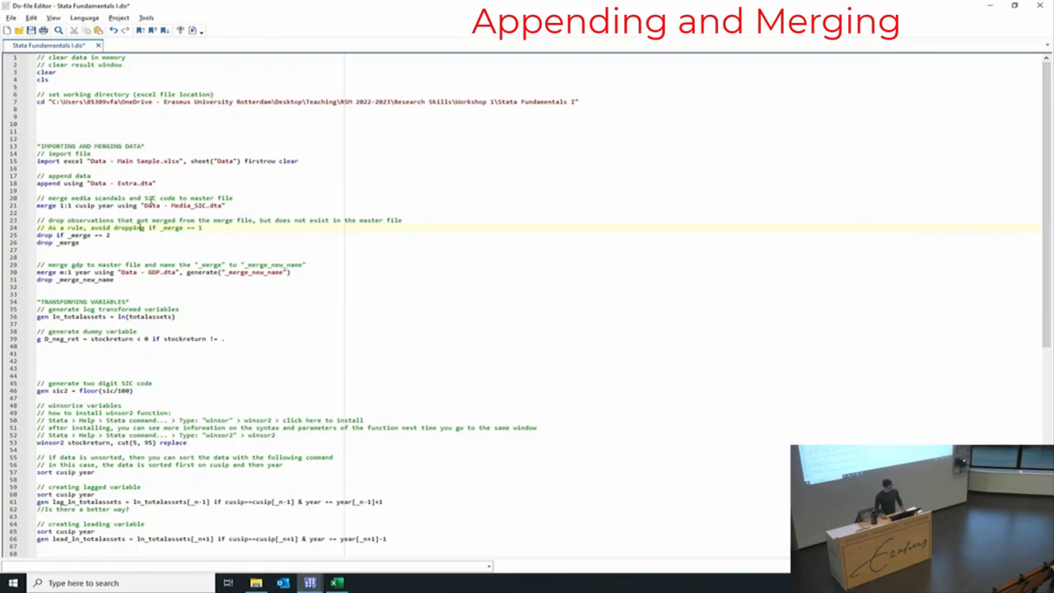
{"action": "key", "text": "alt+Tab"}
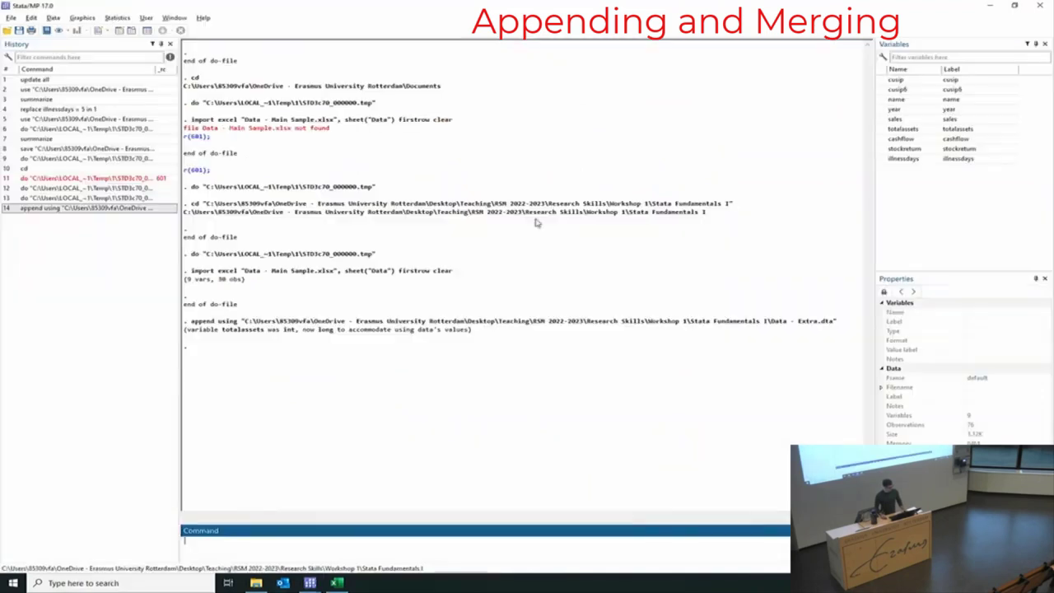
{"action": "left_click", "coordinate": [31, 18]}
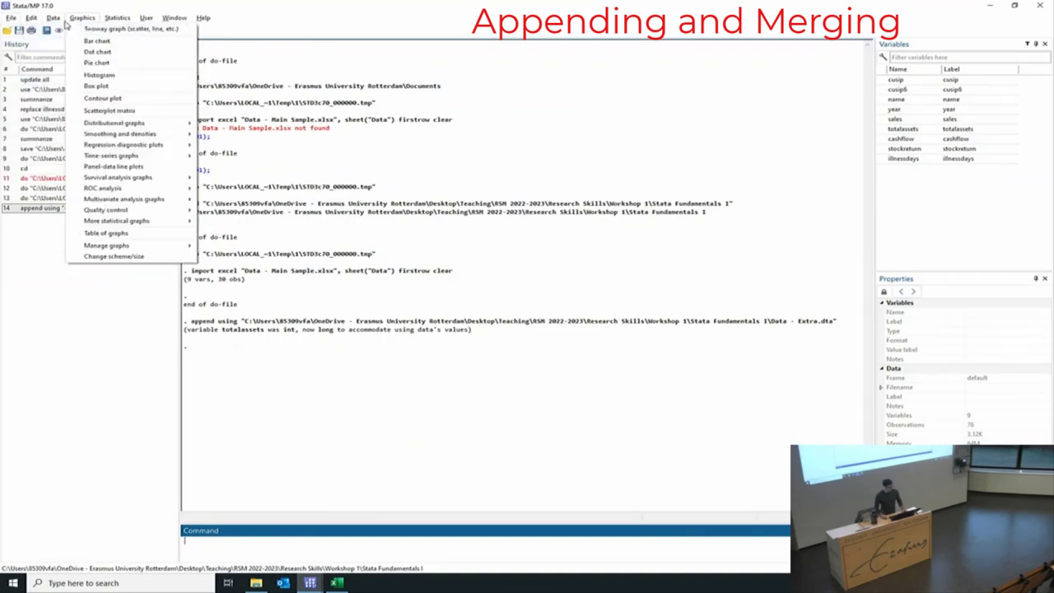
{"action": "mouse_move", "coordinate": [52, 17]}
{"action": "mouse_move", "coordinate": [116, 109]}
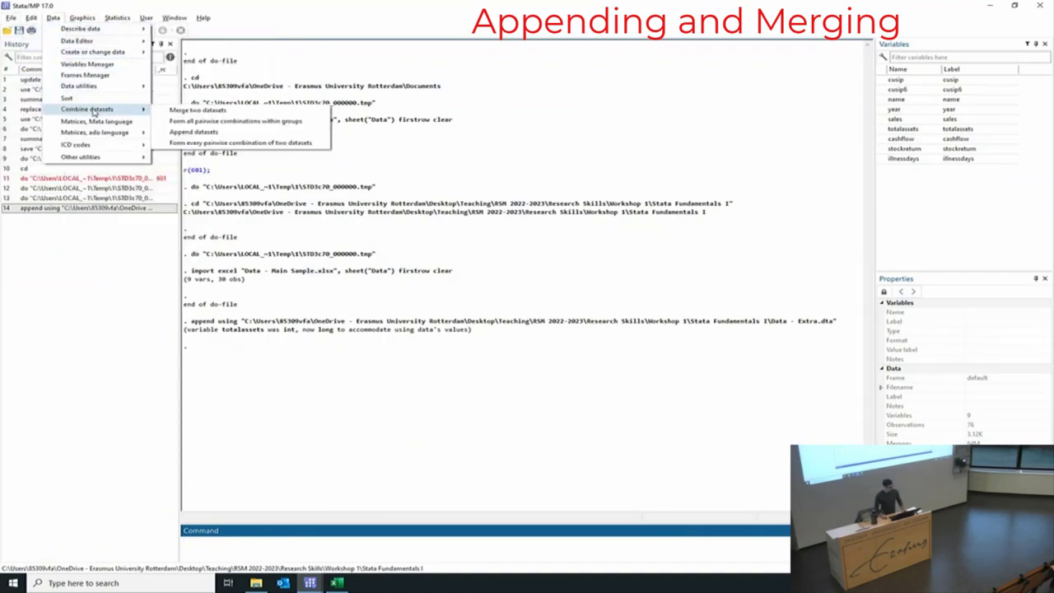
{"action": "left_click", "coordinate": [178, 110]}
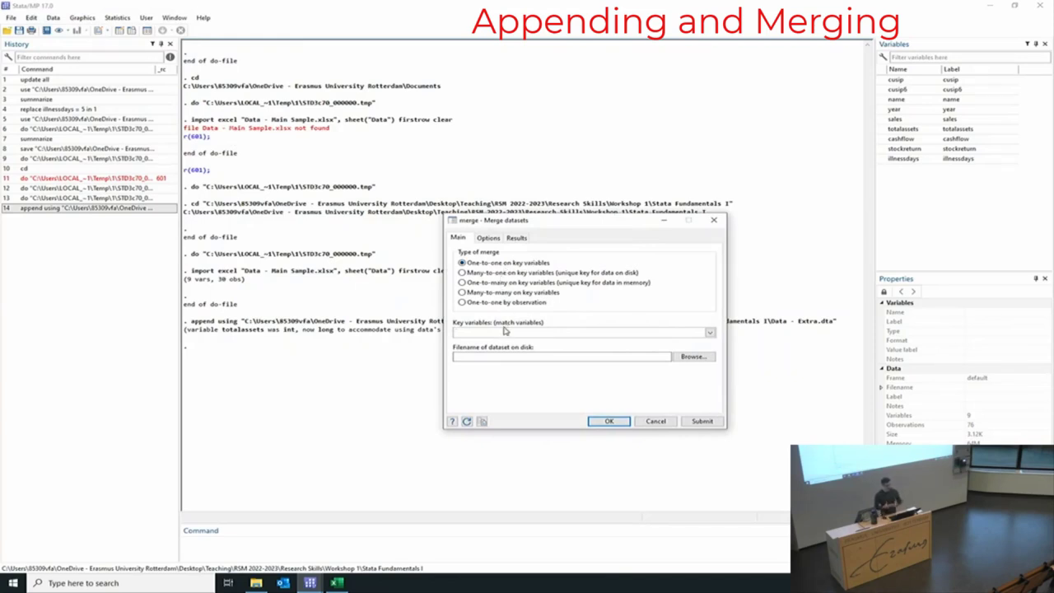
{"action": "type", "text": "name"}
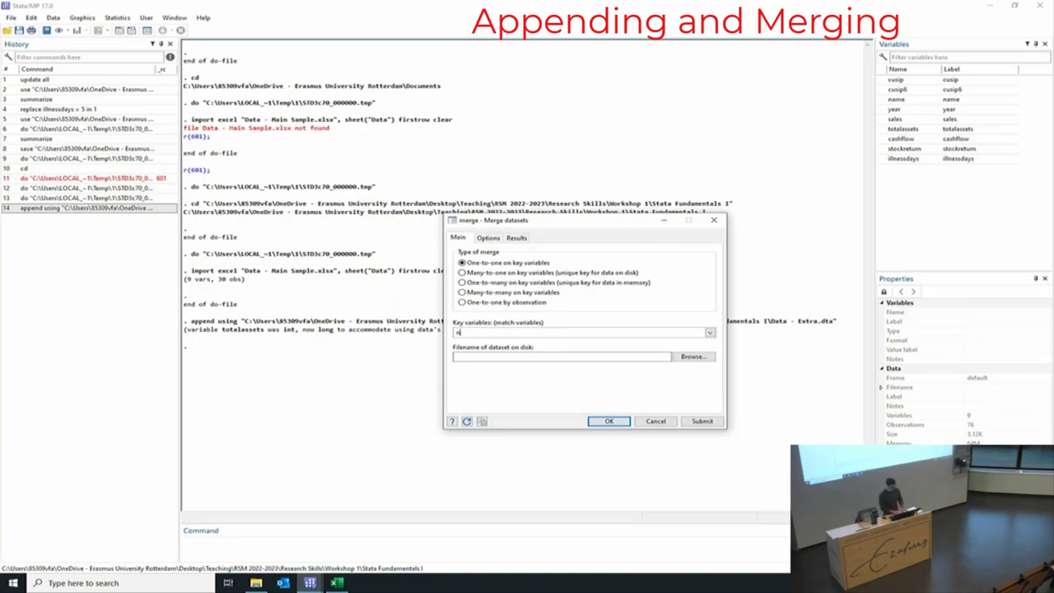
{"action": "left_click", "coordinate": [694, 357]}
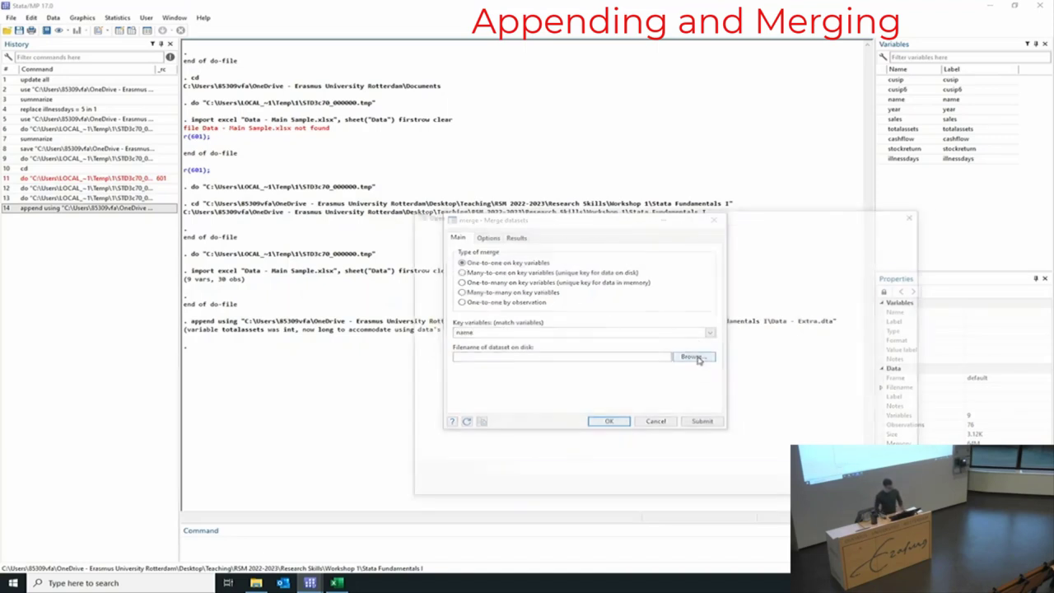
{"action": "double_click", "coordinate": [574, 300]}
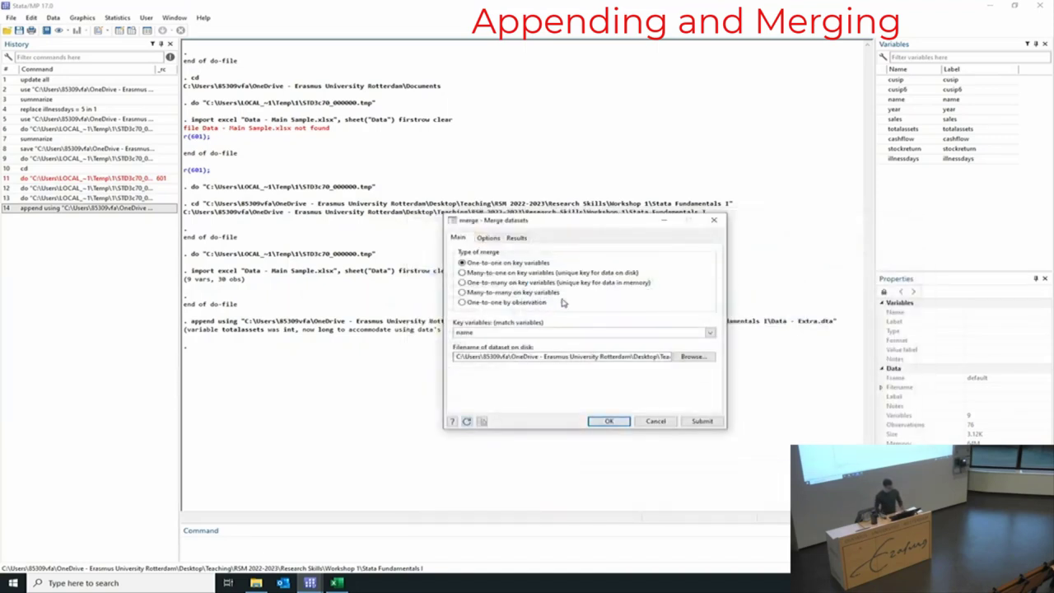
{"action": "left_click", "coordinate": [609, 421]}
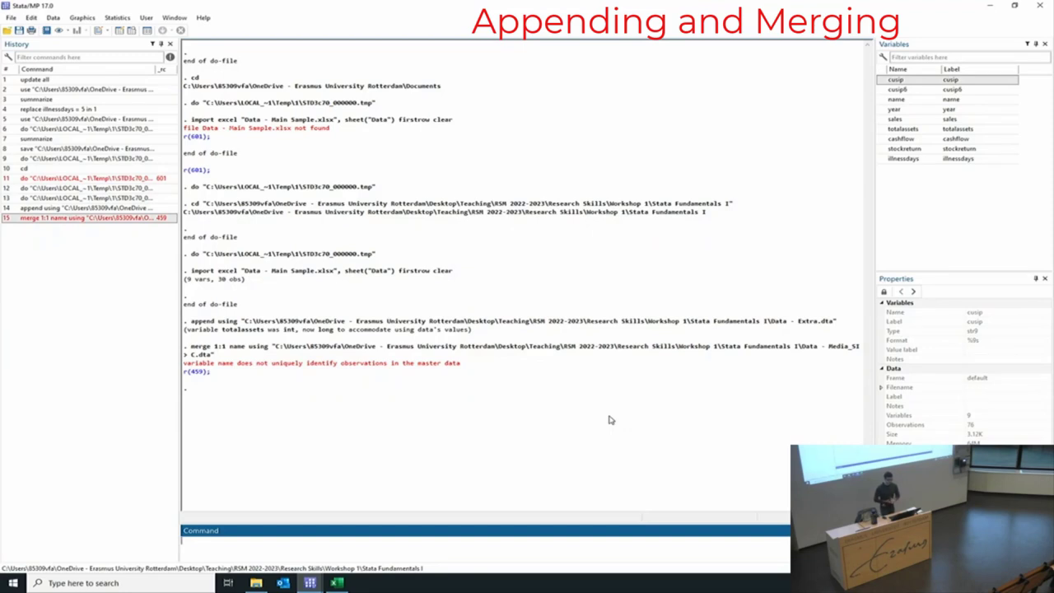
- Inspect the master data in the Data Editor, highlighting all firm A observations and the first observation's name and year
{"action": "left_click", "coordinate": [895, 99]}
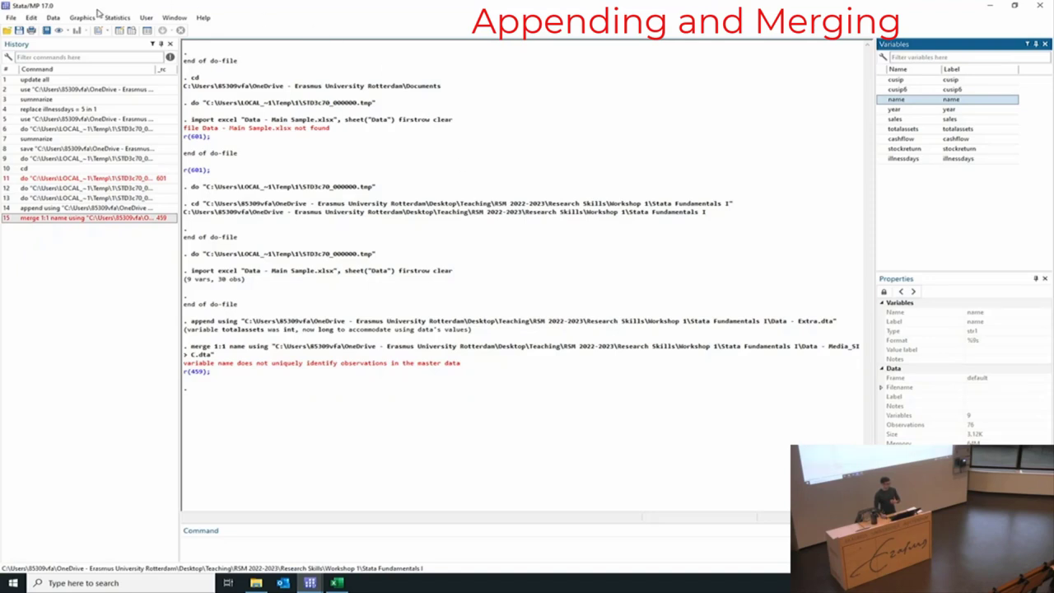
{"action": "left_click", "coordinate": [120, 30]}
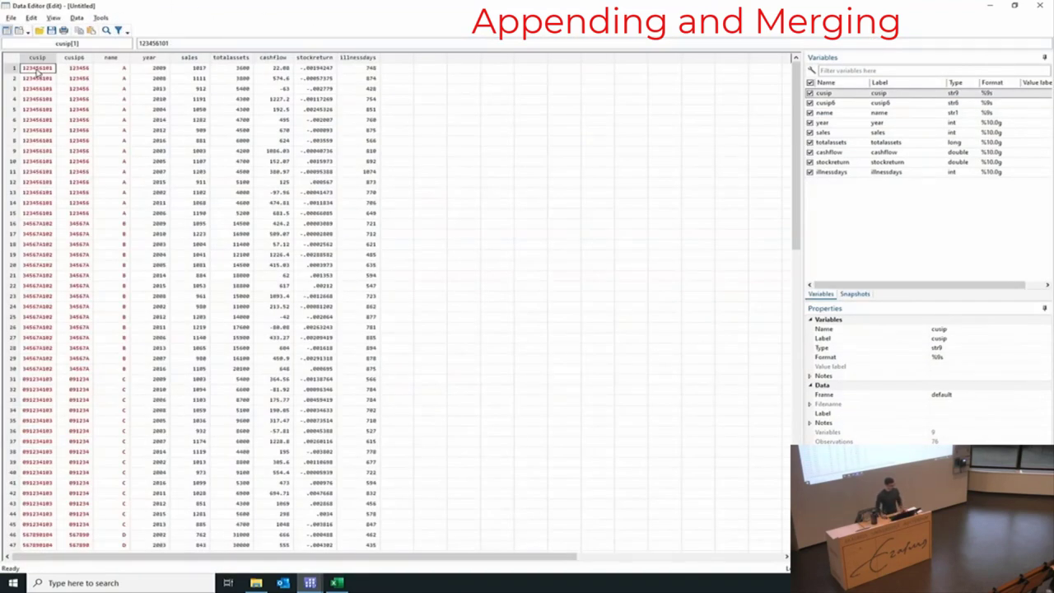
{"action": "left_click_drag", "start_coordinate": [14, 72], "coordinate": [39, 214]}
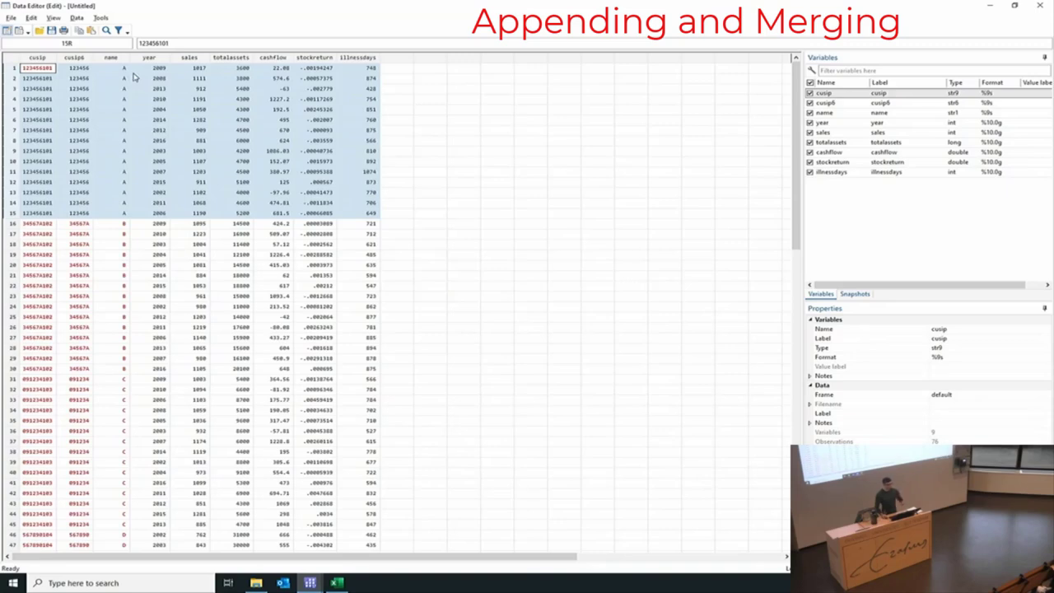
{"action": "mouse_move", "coordinate": [134, 76]}
{"action": "left_mouse_down"}
{"action": "mouse_move", "coordinate": [180, 72]}
{"action": "mouse_move", "coordinate": [116, 71]}
{"action": "left_mouse_up"}
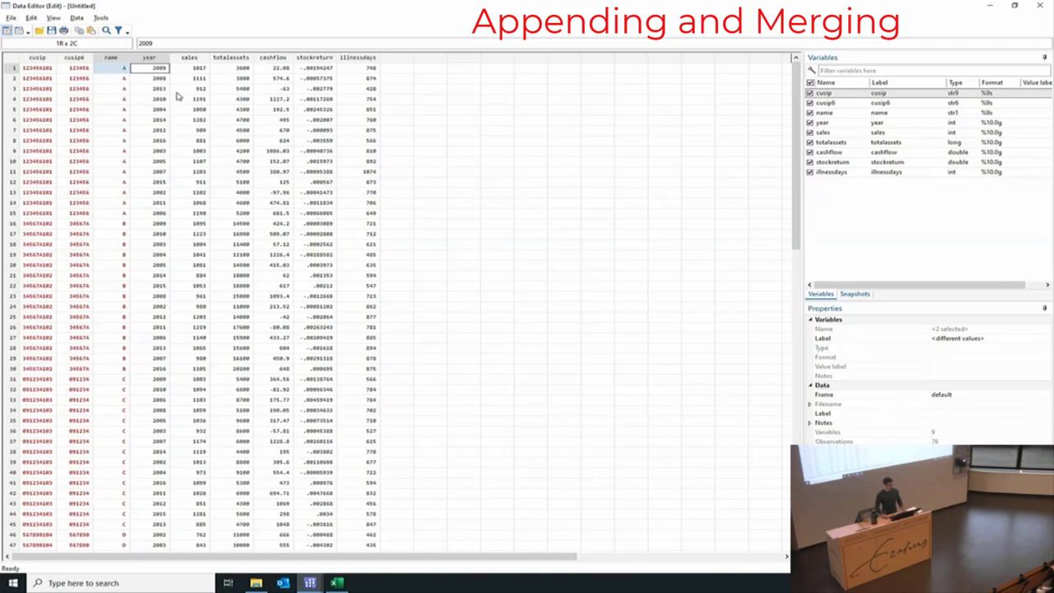
- Sort the master data by name and year, and highlight the first name-year pair in the Data Editor
{"action": "key", "text": "alt+Tab"}
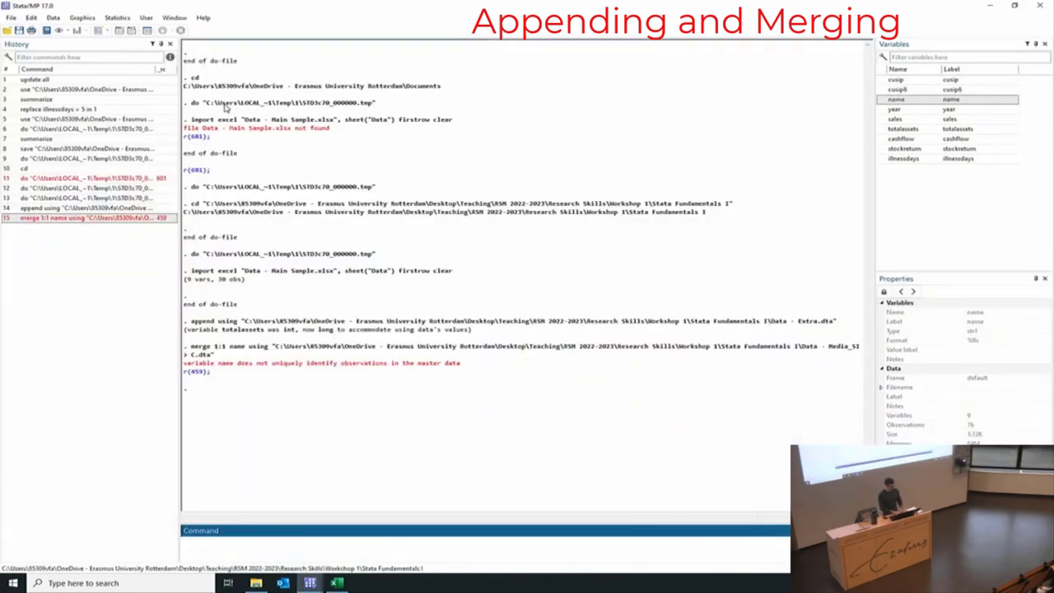
{"action": "type", "text": "sort name ye"}
{"action": "key", "text": "Return"}
{"action": "key", "text": "alt+Tab"}
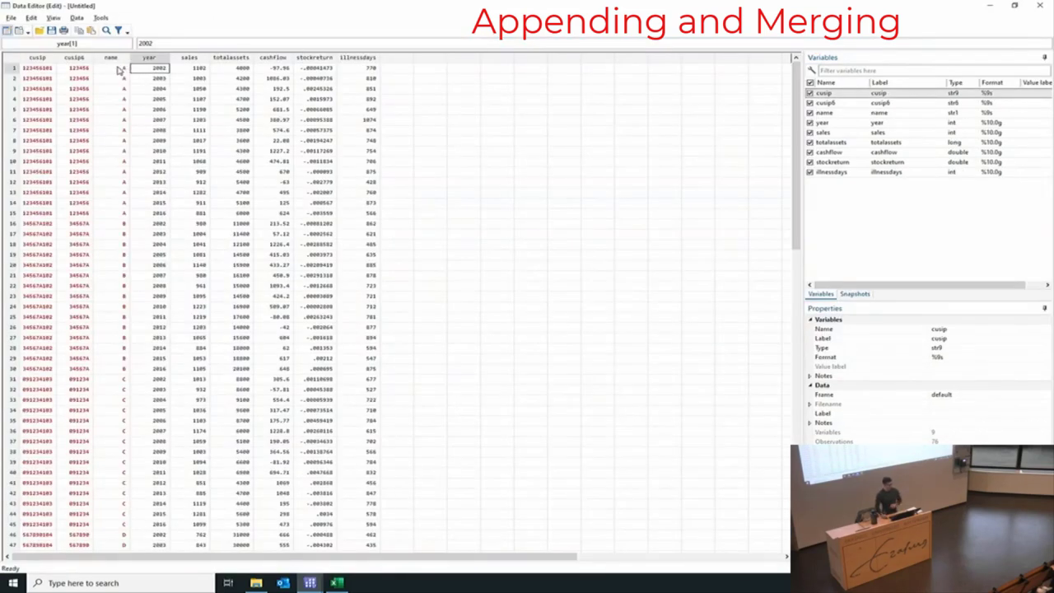
{"action": "left_click_drag", "start_coordinate": [123, 69], "coordinate": [147, 72]}
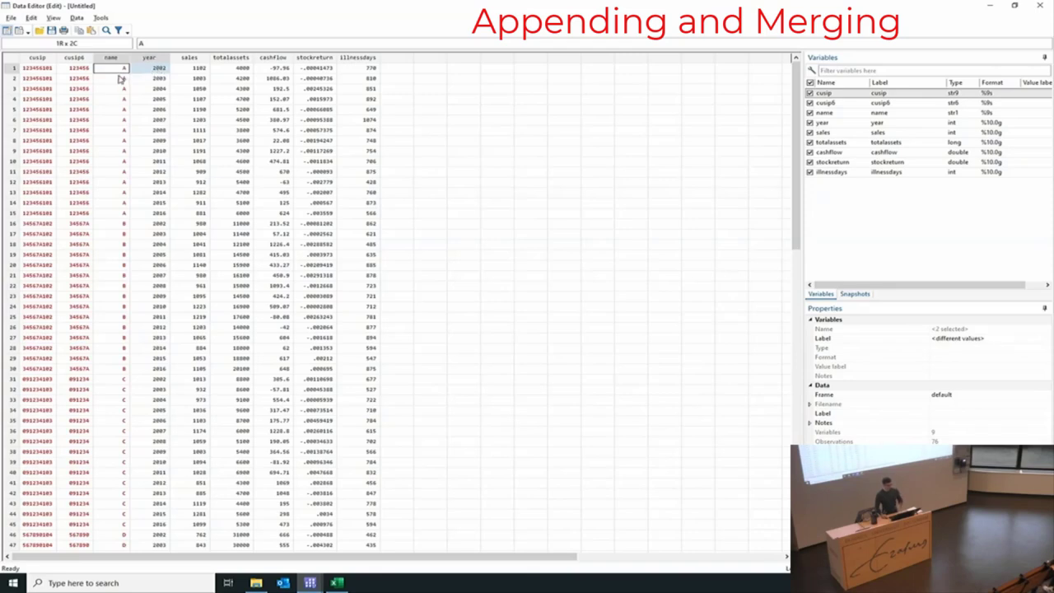
- Merge Data - Media_SIC.dta into the data in memory one-to-one on key variables name and year
{"action": "left_click_drag", "start_coordinate": [124, 78], "coordinate": [153, 91]}
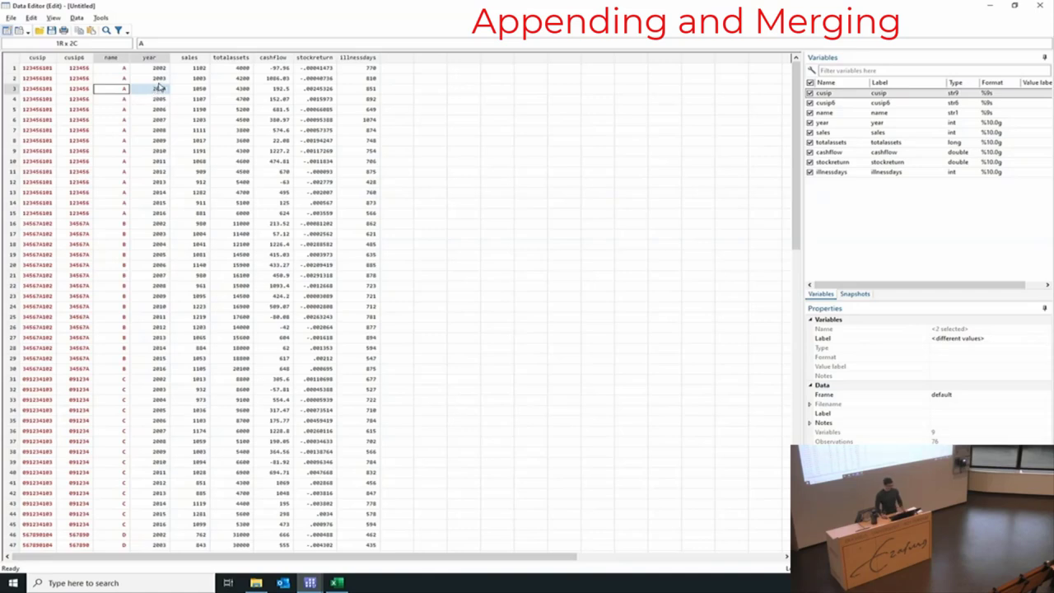
{"action": "key", "text": "alt+Tab"}
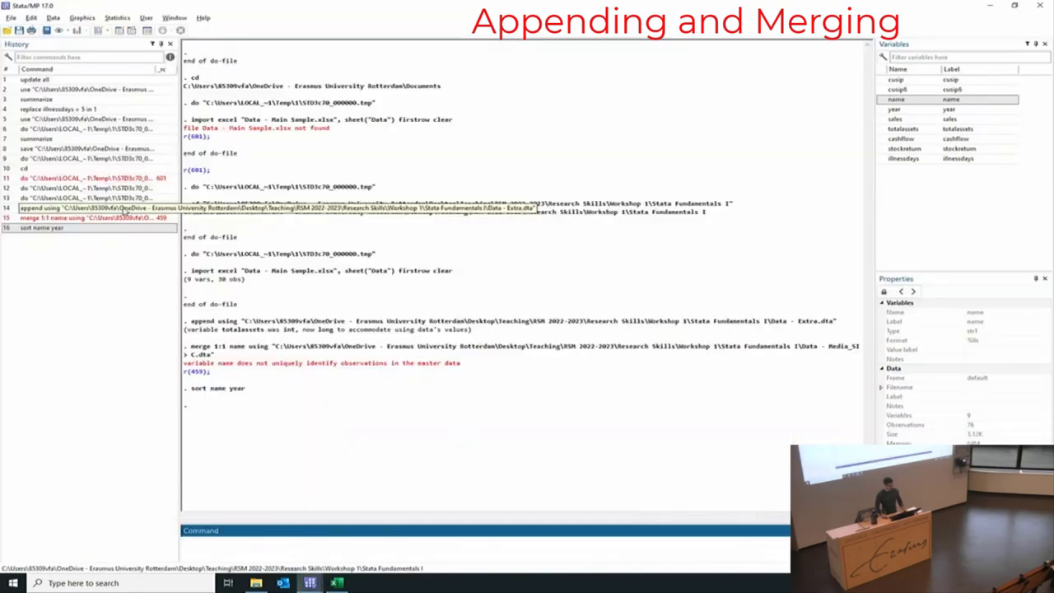
{"action": "left_click", "coordinate": [11, 17]}
{"action": "mouse_move", "coordinate": [55, 19]}
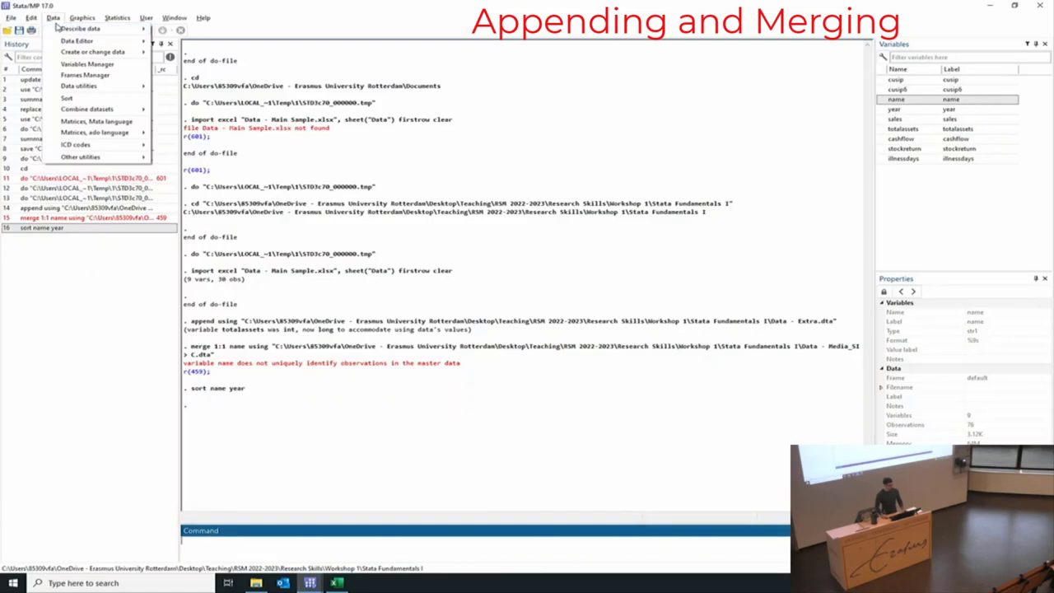
{"action": "mouse_move", "coordinate": [98, 109]}
{"action": "left_click", "coordinate": [159, 114]}
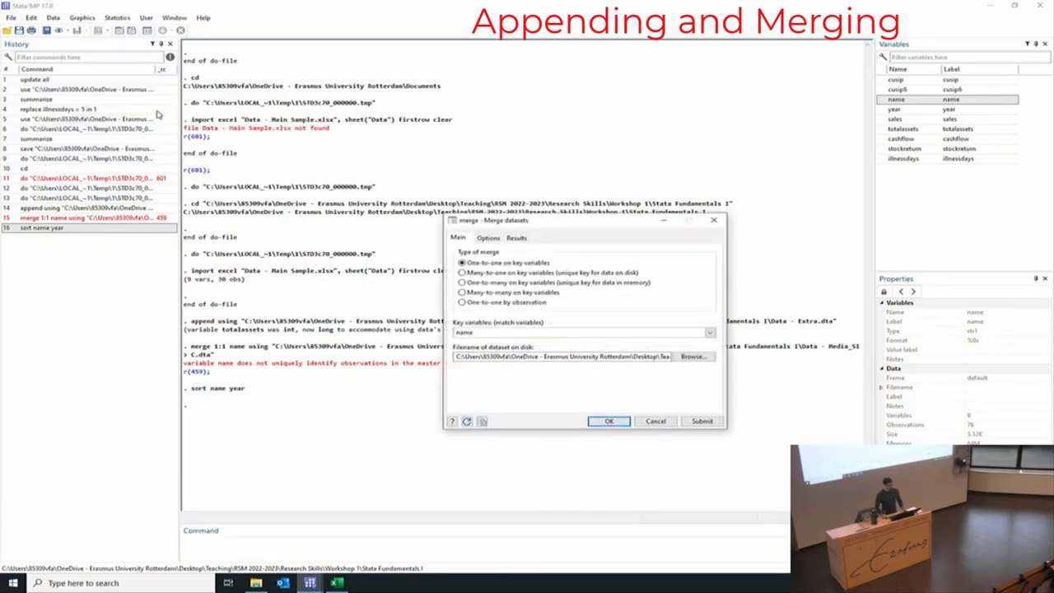
{"action": "left_click", "coordinate": [503, 333]}
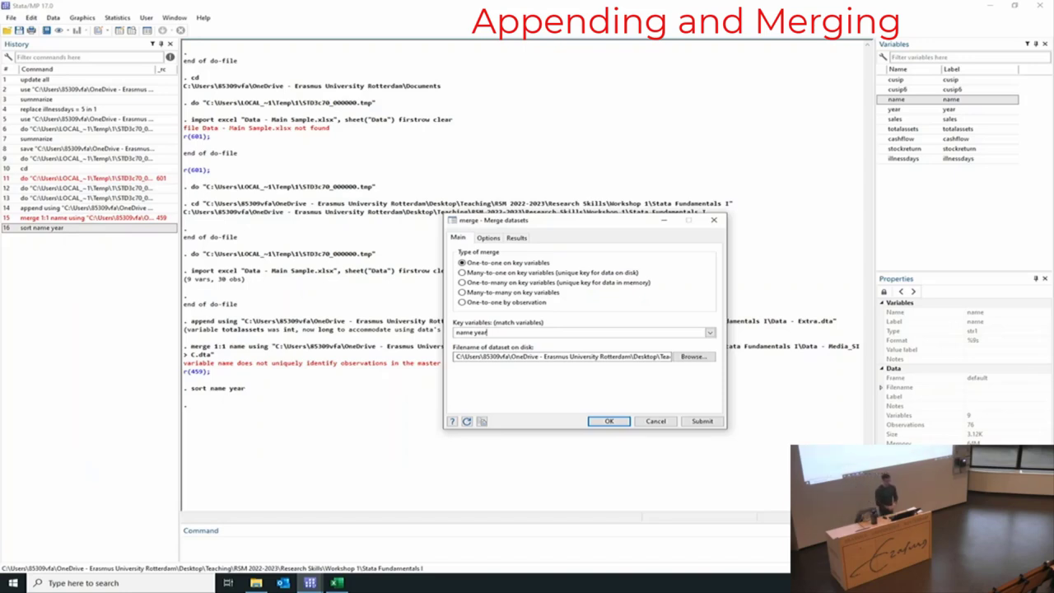
{"action": "key", "text": "Return"}
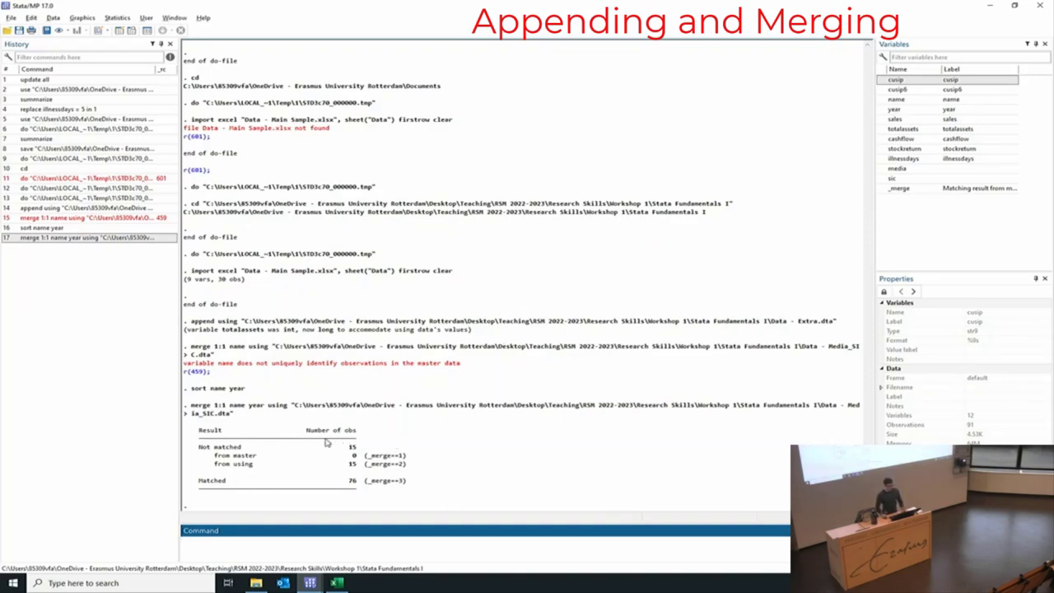
- In the Data Editor, examine the first merged observation's name, year, _merge, media and sic values
{"action": "key", "text": "alt+Tab"}
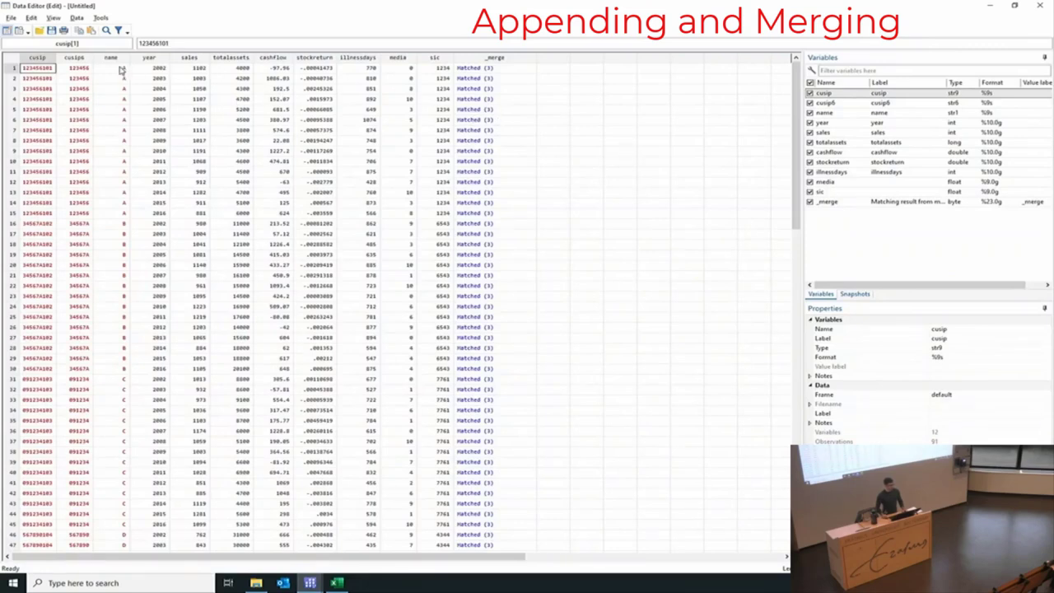
{"action": "left_click_drag", "start_coordinate": [123, 71], "coordinate": [140, 74]}
{"action": "left_click", "coordinate": [464, 69]}
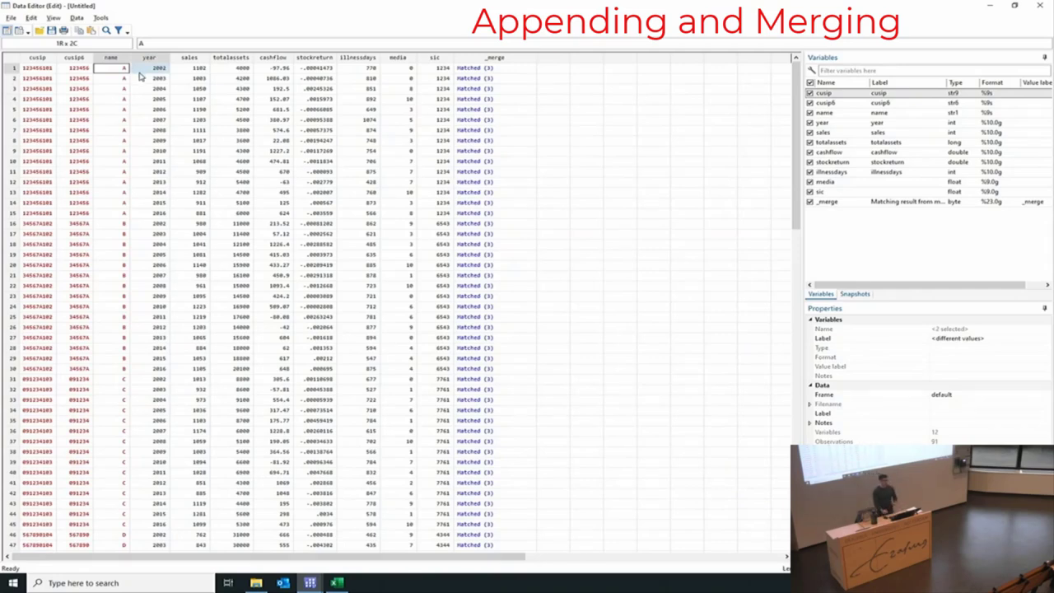
{"action": "left_click_drag", "start_coordinate": [178, 70], "coordinate": [434, 74]}
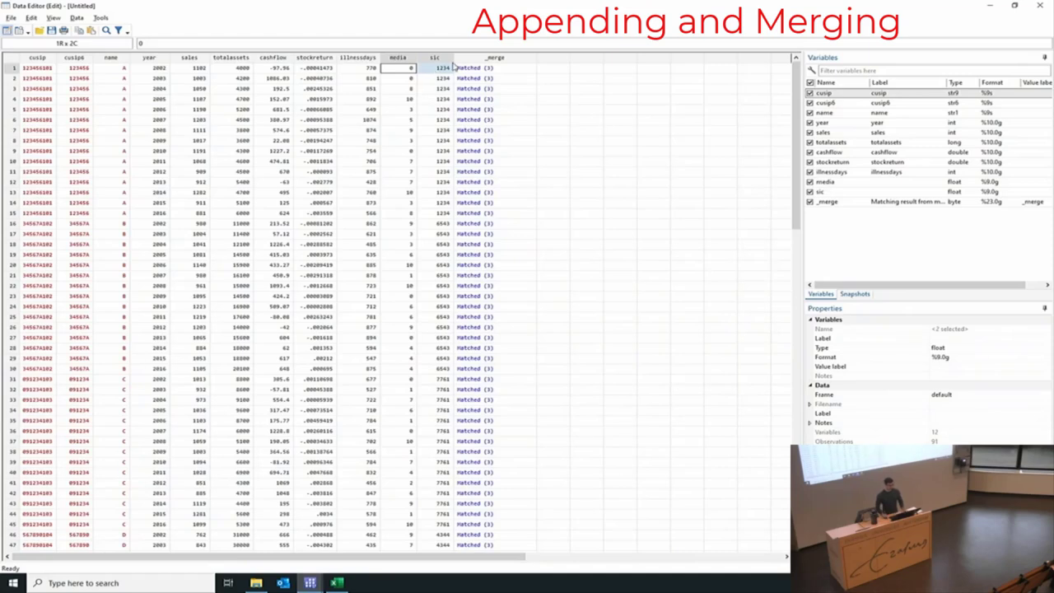
- Examine the firm F observations at the end of the merged data, highlighting their names and the first one's media and sic values
{"action": "scroll", "coordinate": [527, 195], "scroll_direction": "down", "scroll_amount": 15}
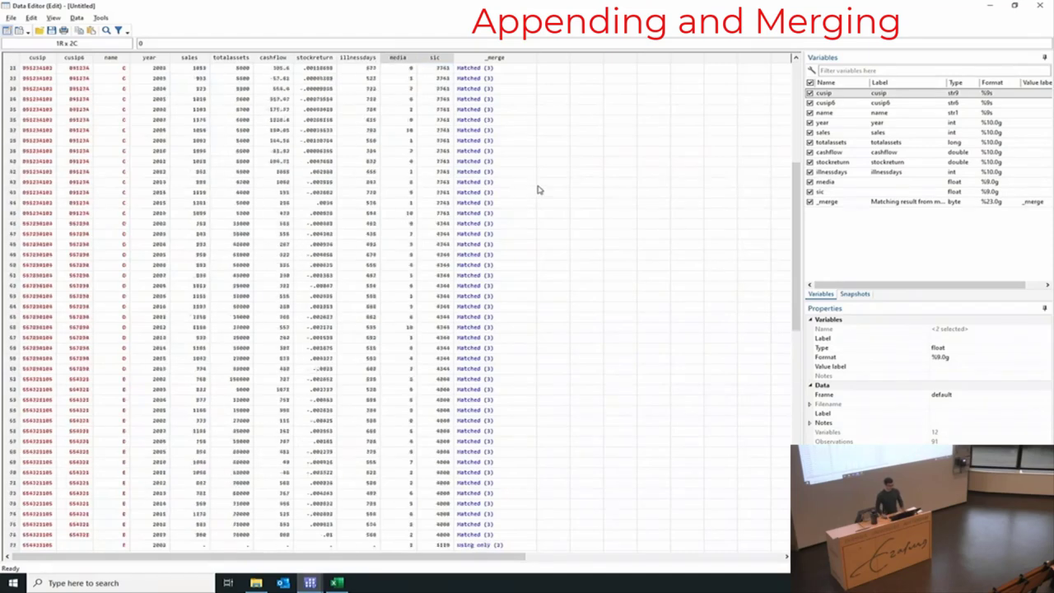
{"action": "scroll", "coordinate": [560, 177], "scroll_direction": "down", "scroll_amount": 2}
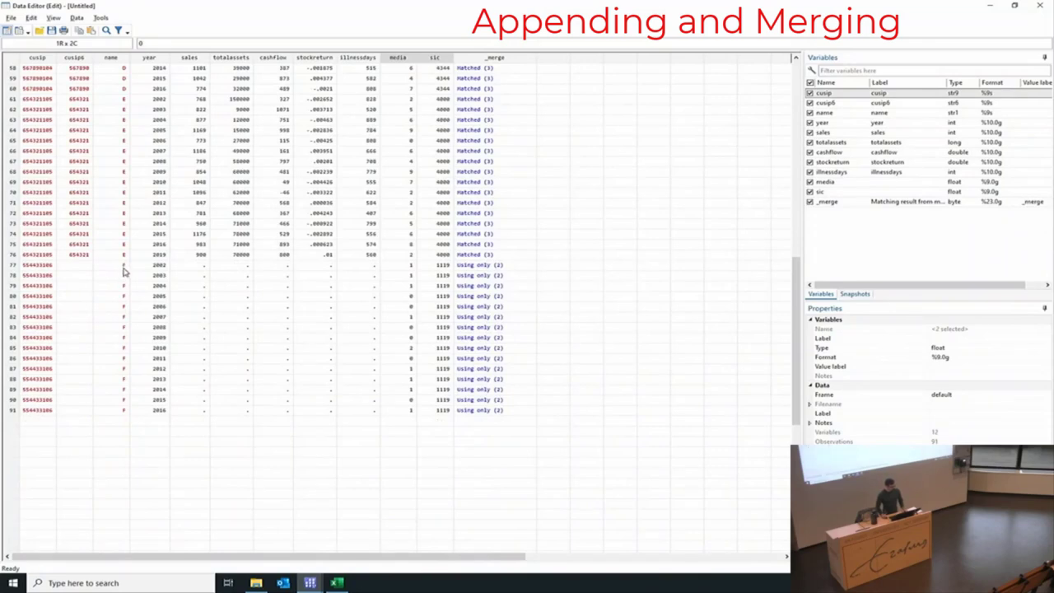
{"action": "left_click_drag", "start_coordinate": [119, 269], "coordinate": [128, 408]}
{"action": "left_click", "coordinate": [128, 410]}
{"action": "scroll", "coordinate": [164, 234], "scroll_direction": "up", "scroll_amount": 6}
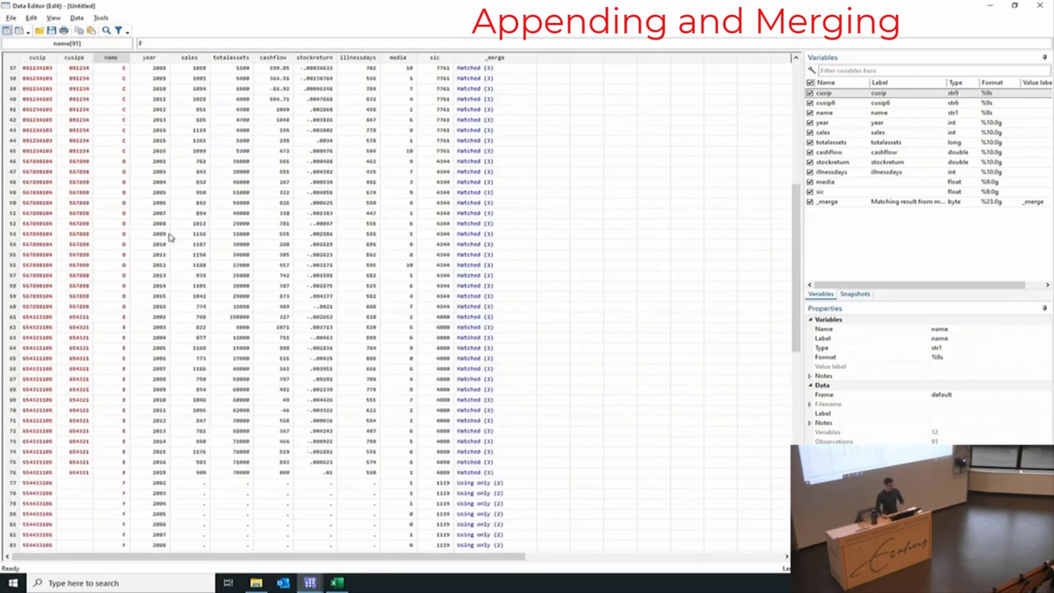
{"action": "scroll", "coordinate": [171, 235], "scroll_direction": "down", "scroll_amount": 5}
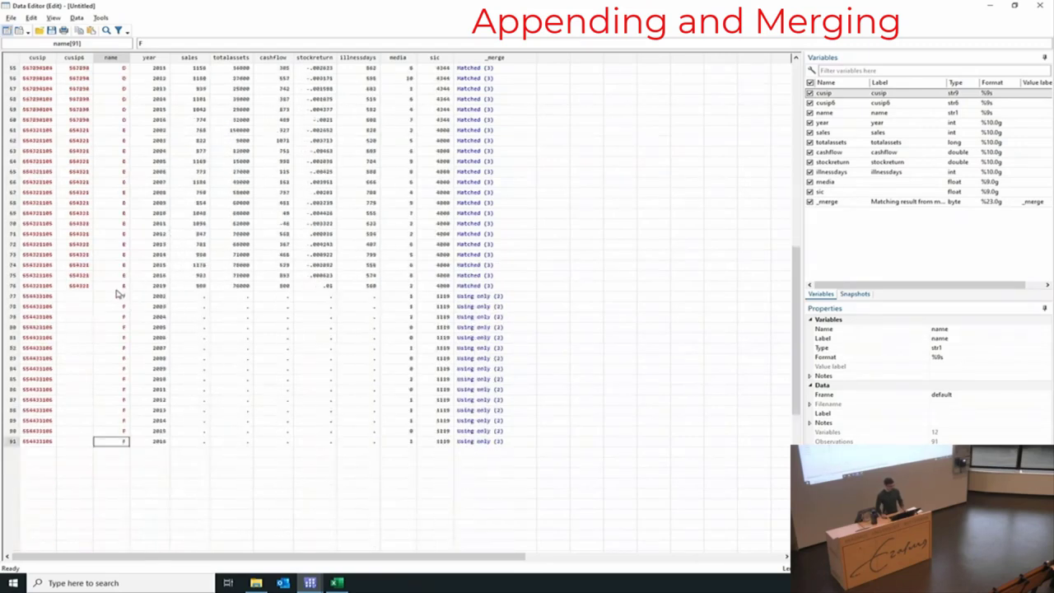
{"action": "left_click_drag", "start_coordinate": [116, 299], "coordinate": [120, 308]}
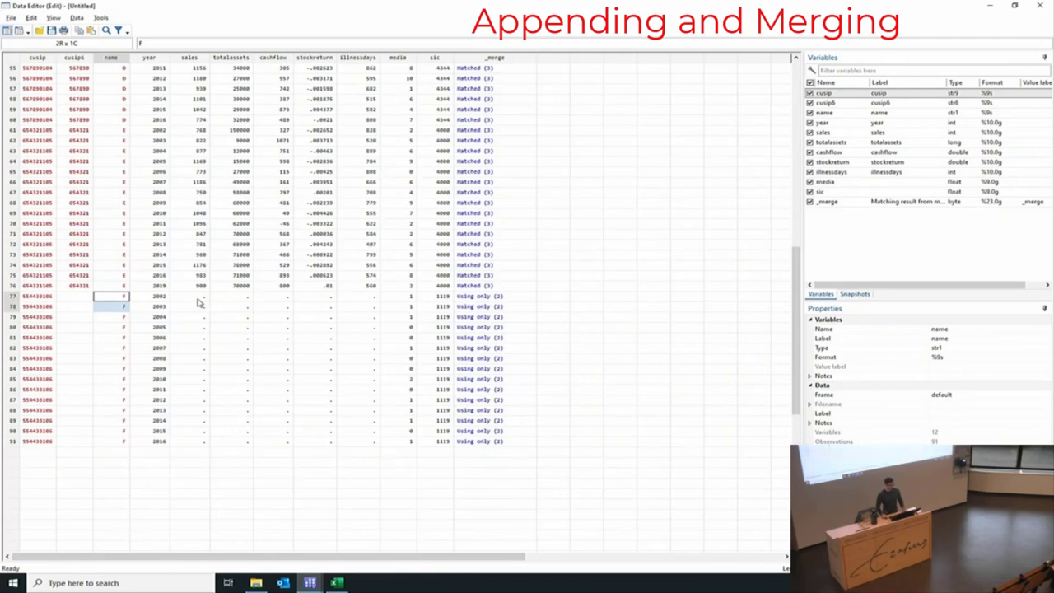
{"action": "left_click_drag", "start_coordinate": [202, 299], "coordinate": [437, 303]}
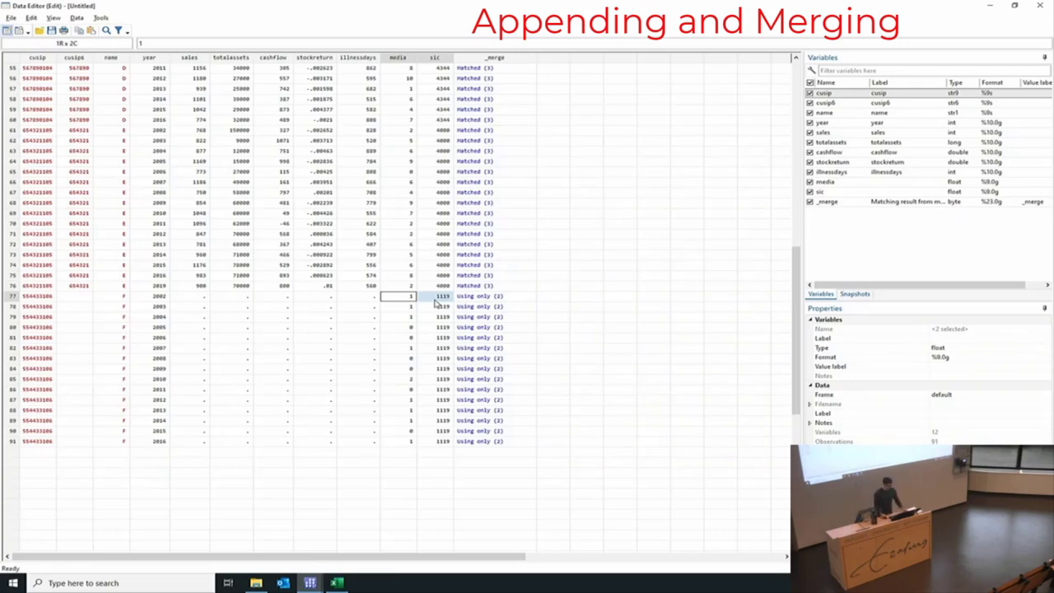
- Switch to Illustration.xlsx in Excel and highlight identifier 6's Data and Extra Data cells in the 1-to-1 After Merge table
{"action": "key", "text": "alt+Tab"}
{"action": "key", "text": "alt+Tab"}
{"action": "key", "text": "alt+Tab"}
{"action": "key", "text": "alt+Tab"}
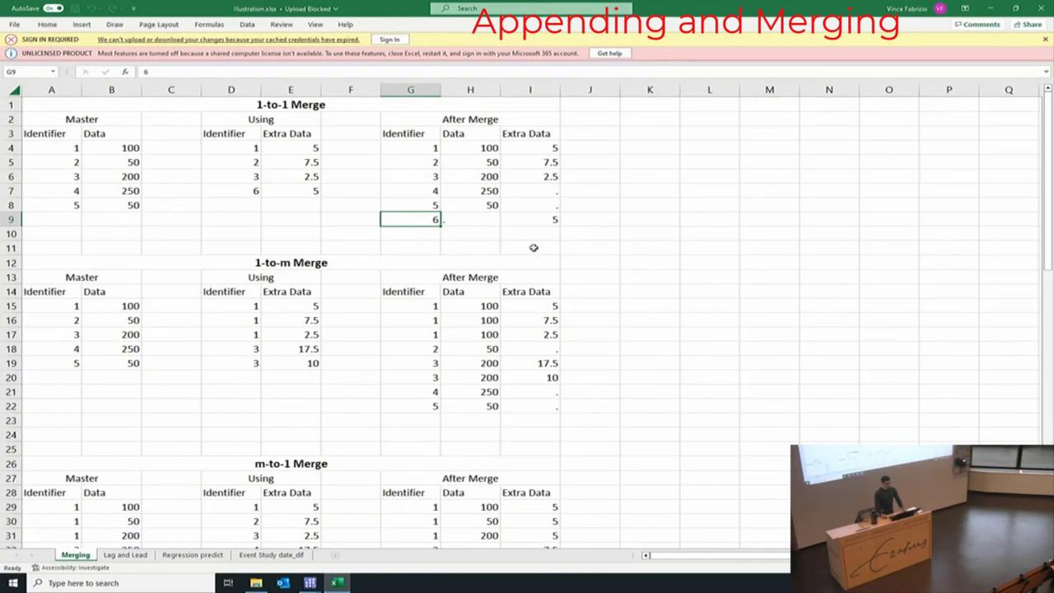
{"action": "left_click", "coordinate": [485, 223]}
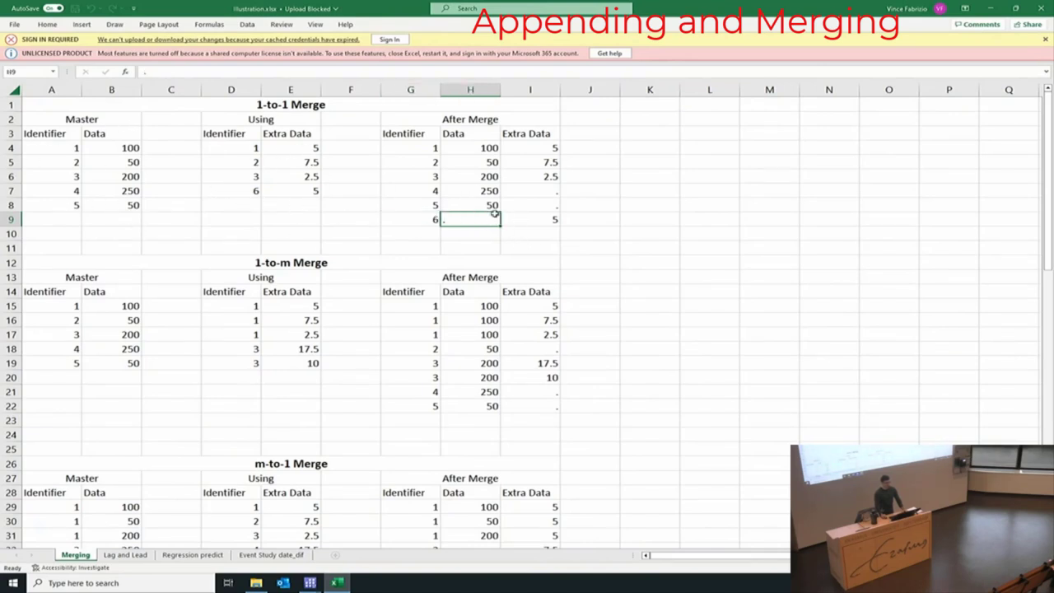
{"action": "left_click", "coordinate": [551, 219]}
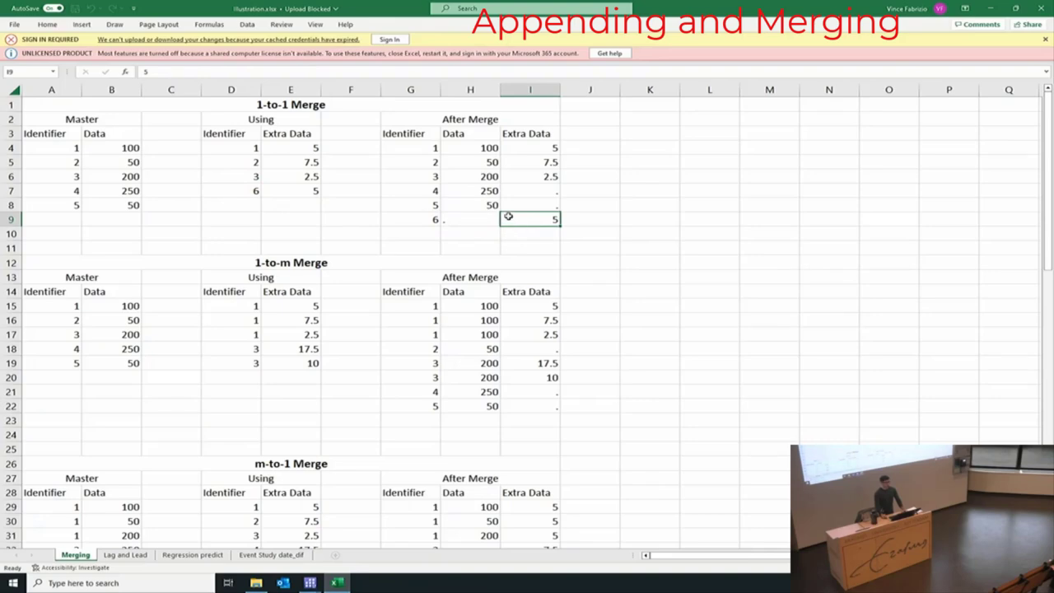
- Return to Stata and highlight the command drop if _merge == 2 in the Stata Fundamentals I do-file
{"action": "key", "text": "alt+Tab"}
{"action": "key", "text": "alt+Tab"}
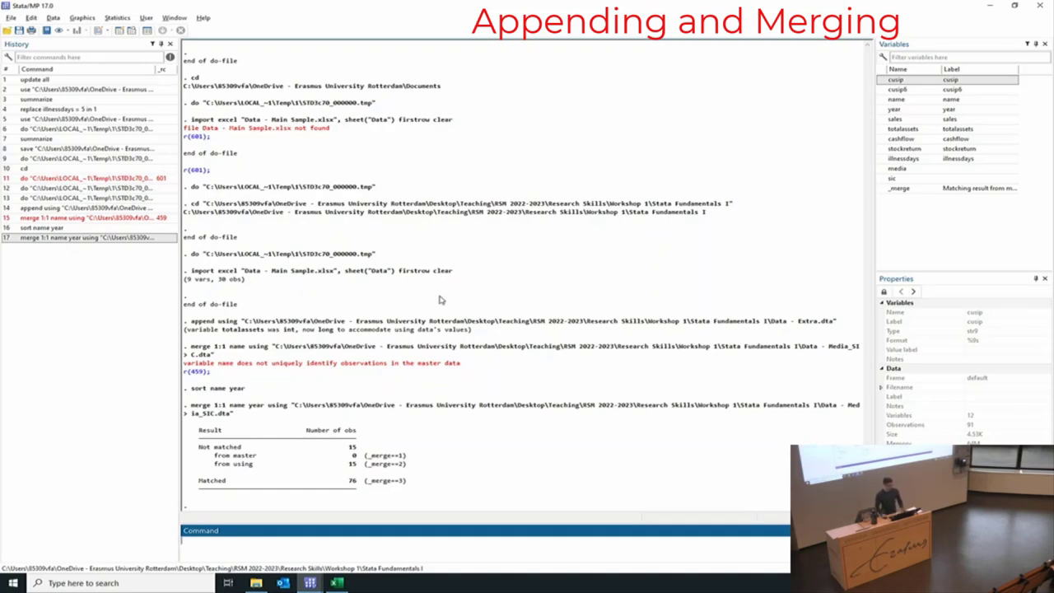
{"action": "key", "text": "alt+Tab"}
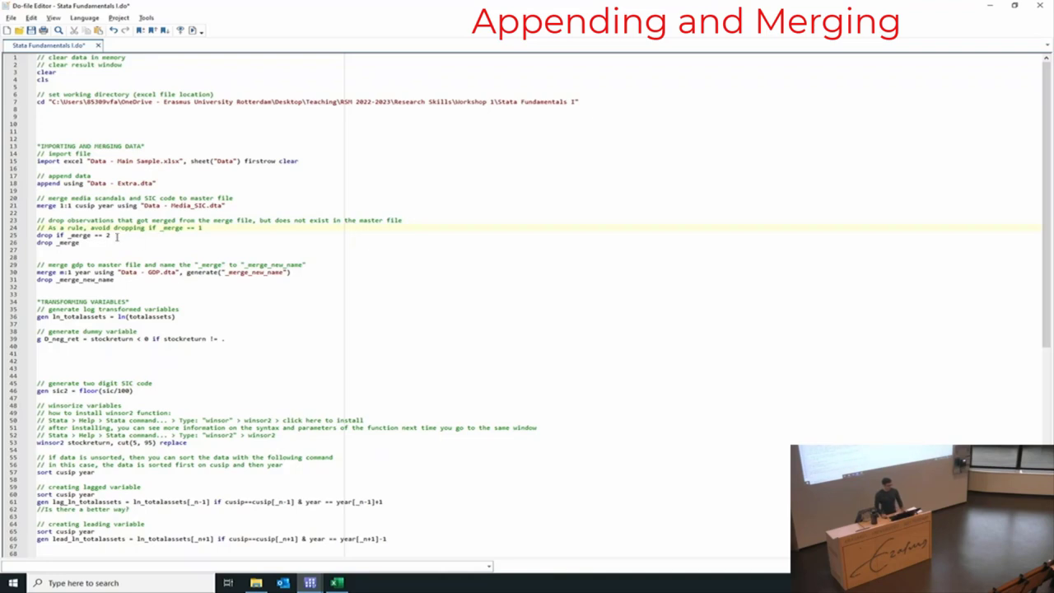
{"action": "left_click_drag", "start_coordinate": [117, 236], "coordinate": [47, 236]}
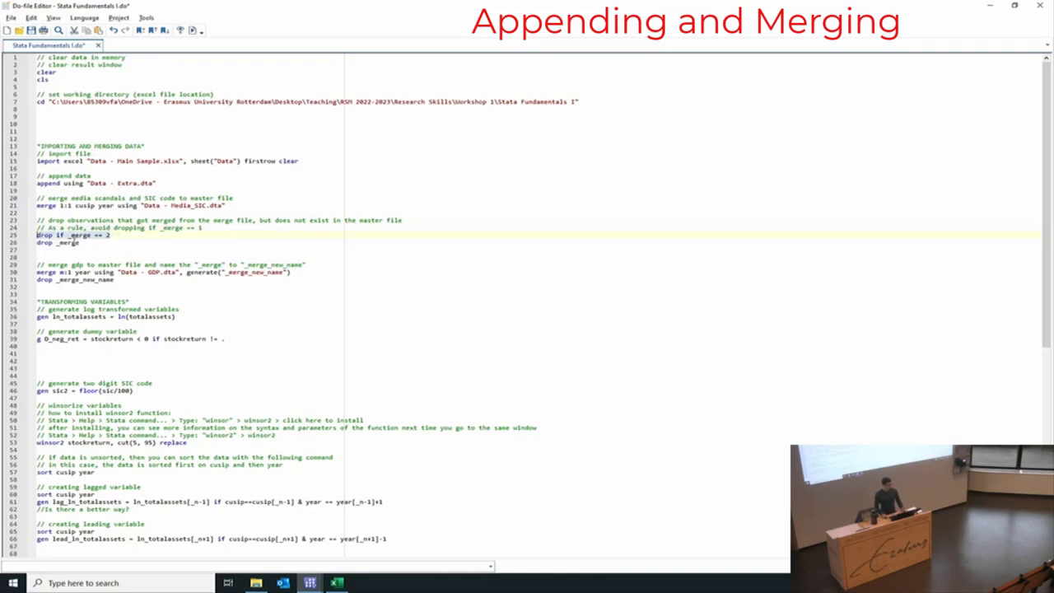
- Highlight firm F's 2002 values from sales to illnessdays in the Data Editor, and return to the main Stata window
{"action": "key", "text": "alt+Tab"}
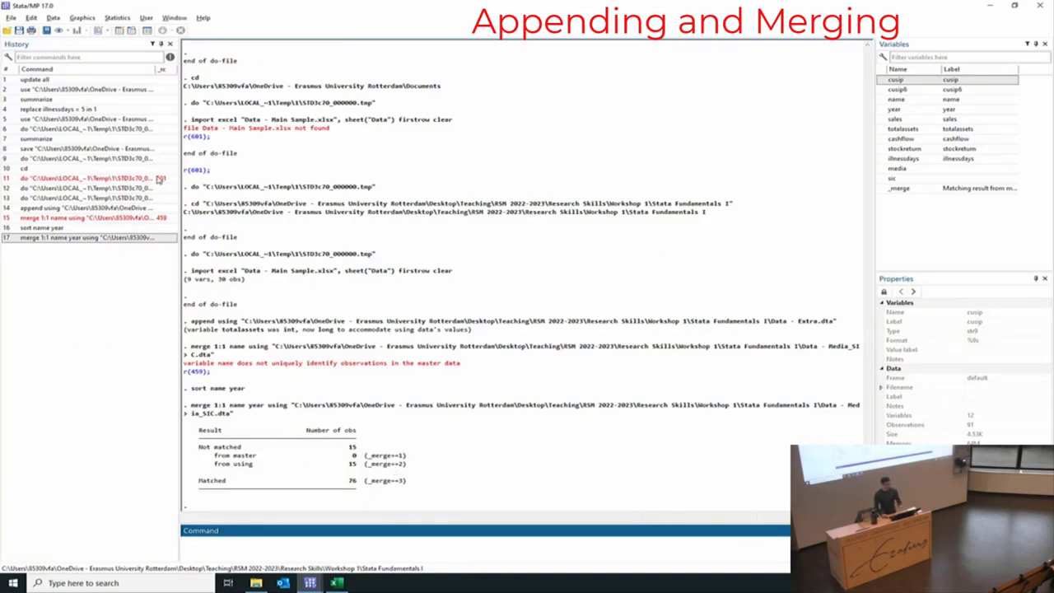
{"action": "key", "text": "alt+Tab"}
{"action": "key", "text": "alt+Tab"}
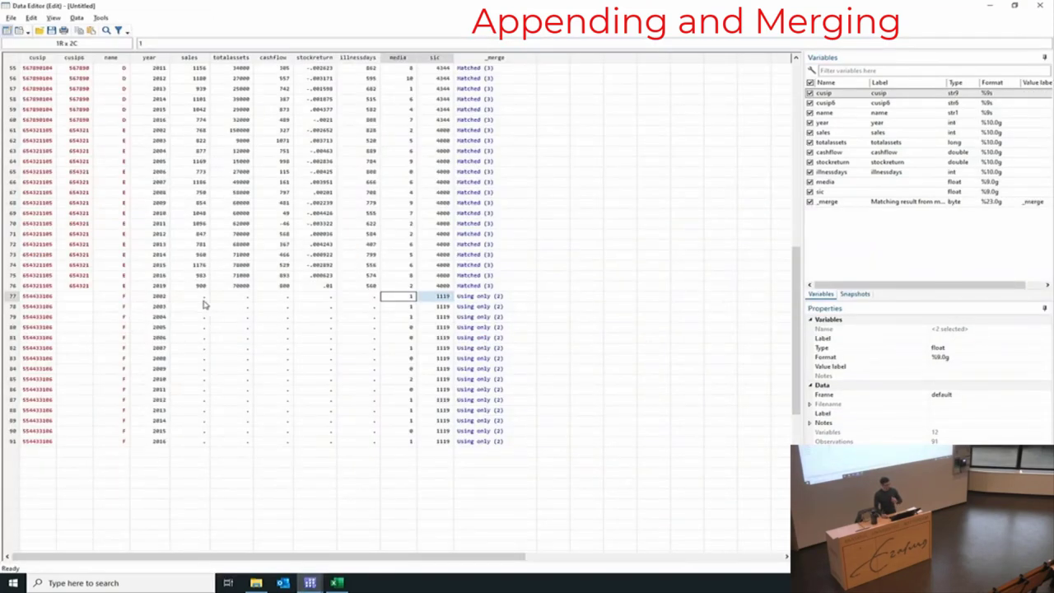
{"action": "left_click_drag", "start_coordinate": [191, 298], "coordinate": [363, 302]}
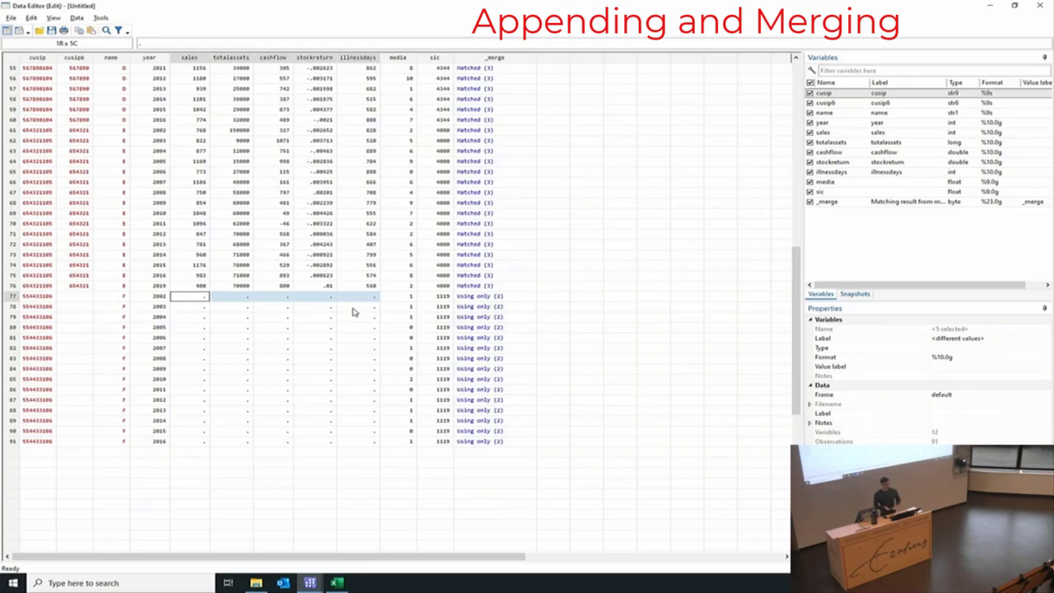
{"action": "key", "text": "alt+Tab"}
{"action": "key", "text": "alt+Tab"}
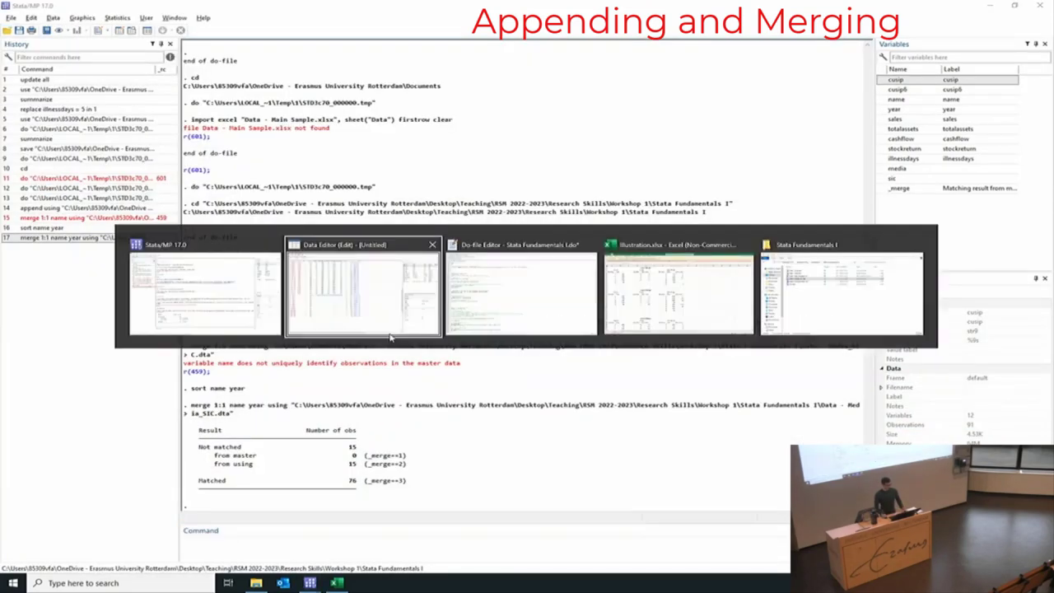
{"action": "key", "text": "alt+Tab"}
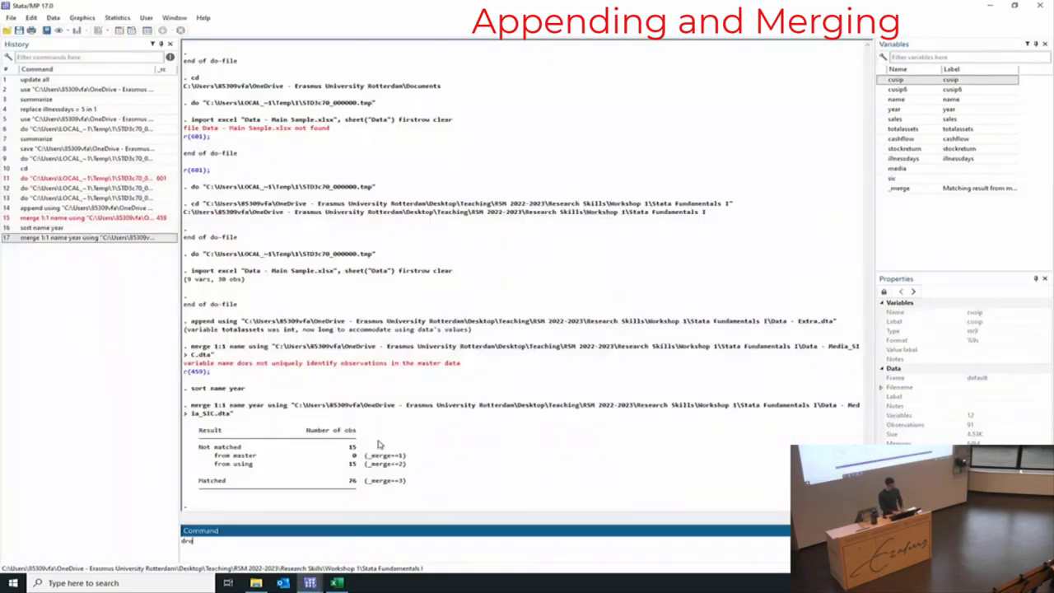
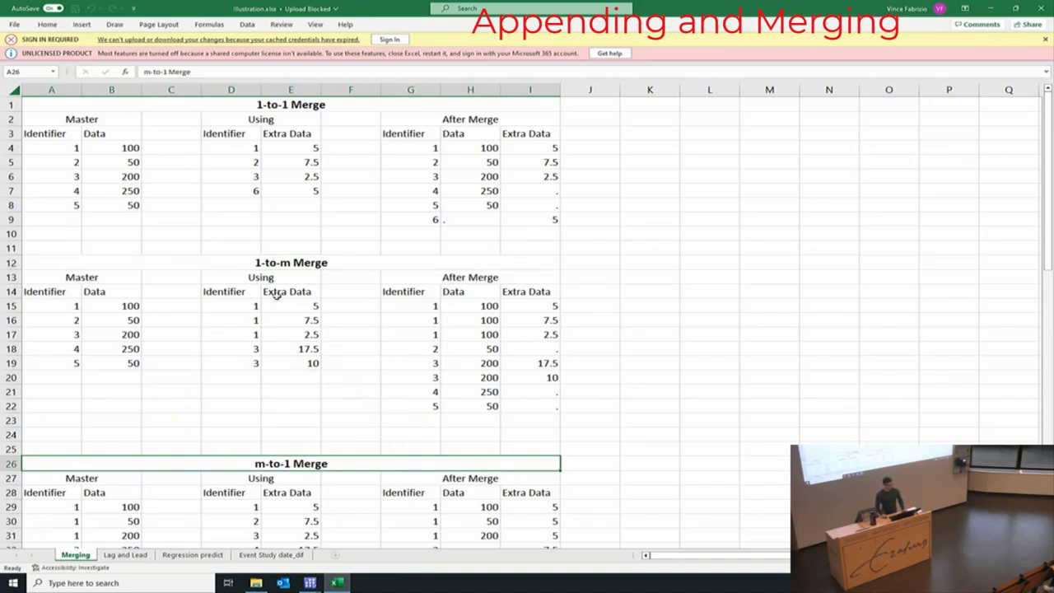
- In the Excel Merging sheet, point out the 1-to-m and 1-to-1 headings and identifier 1 in the 1-to-1 Master and Using tables
{"action": "left_click", "coordinate": [237, 266]}
{"action": "left_click", "coordinate": [233, 105]}
{"action": "left_click", "coordinate": [62, 149]}
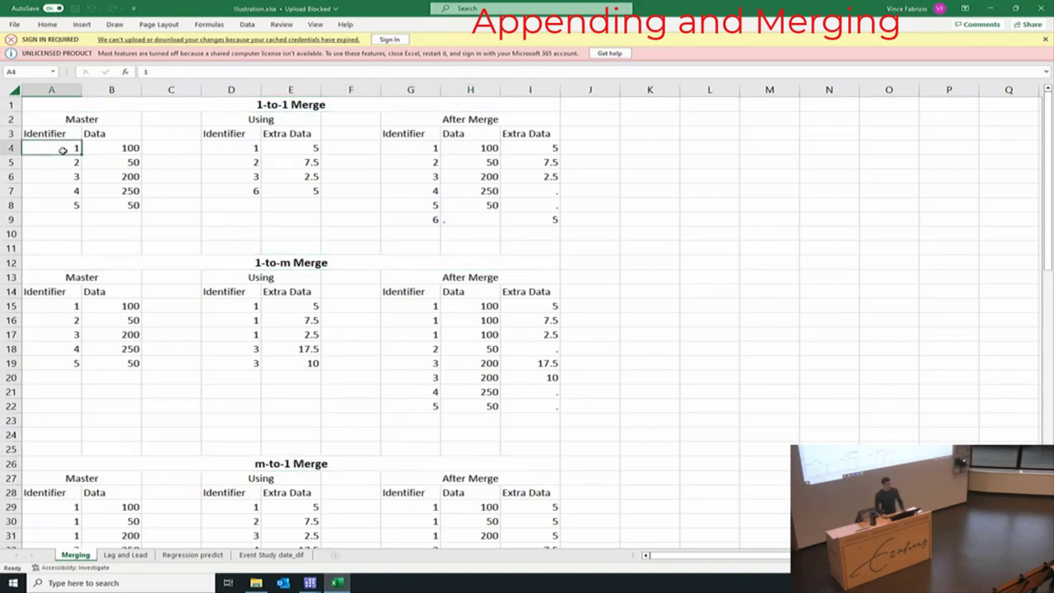
{"action": "left_click", "coordinate": [248, 148]}
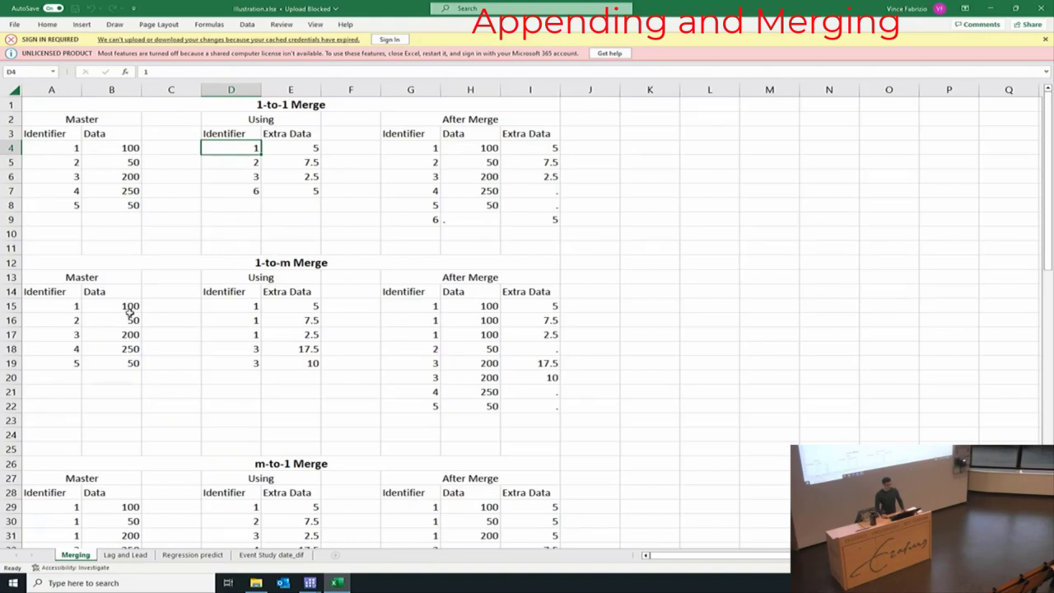
- In the 1-to-m example, compare the Master identifiers with the repeated identifier 1 rows of the Using table
{"action": "left_click", "coordinate": [59, 304]}
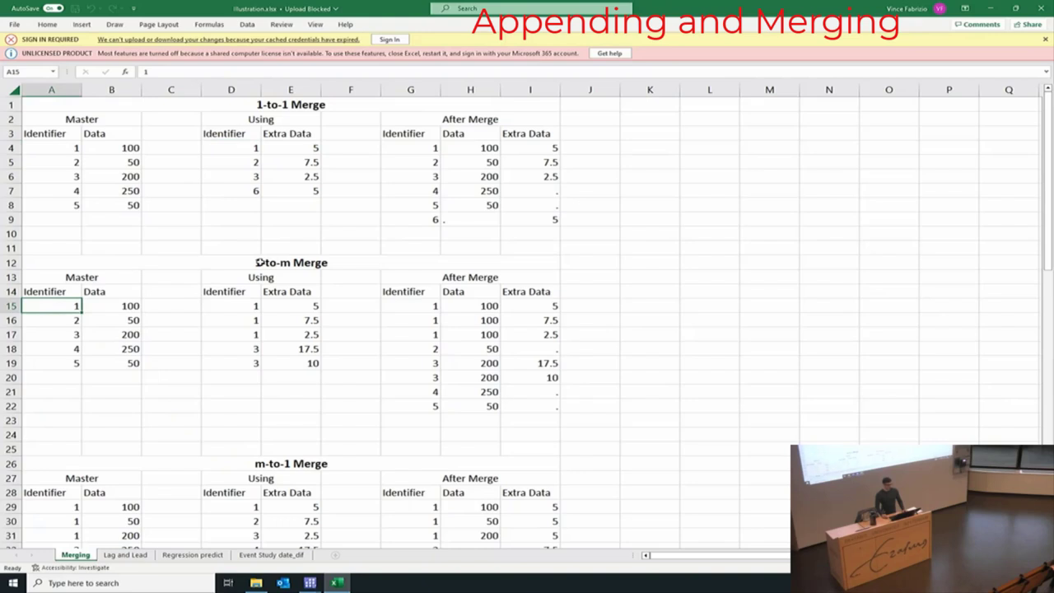
{"action": "left_click_drag", "start_coordinate": [45, 306], "coordinate": [53, 358]}
{"action": "left_click", "coordinate": [69, 307]}
{"action": "left_click_drag", "start_coordinate": [242, 304], "coordinate": [240, 333]}
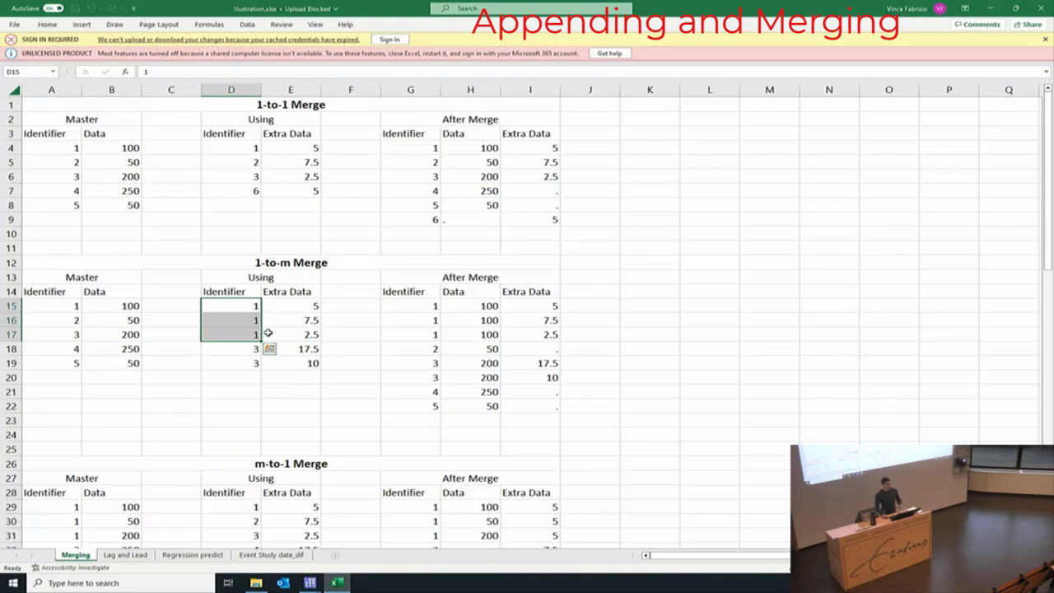
{"action": "left_click", "coordinate": [53, 306]}
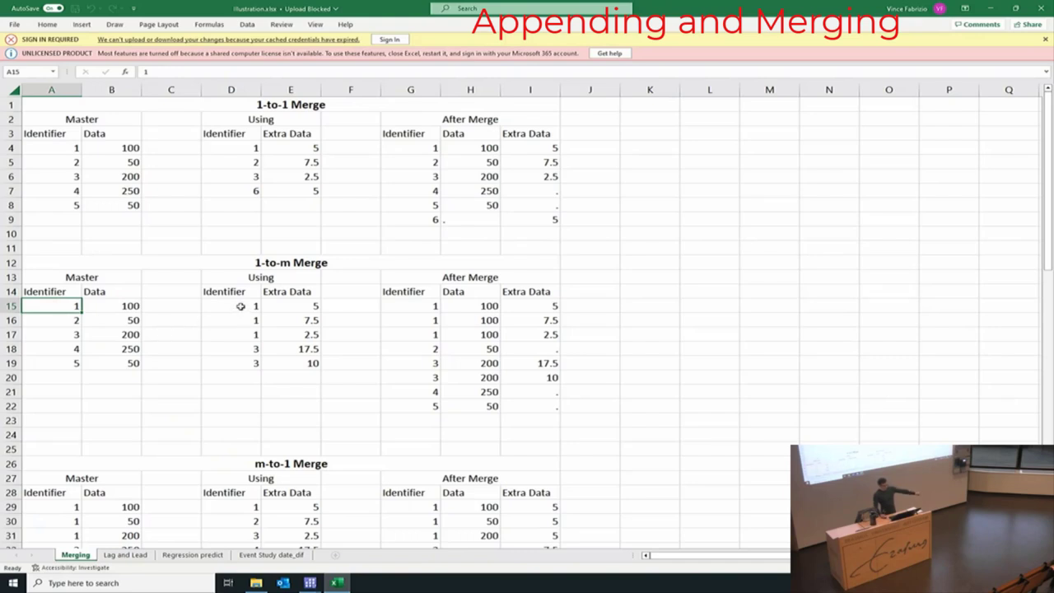
{"action": "left_click_drag", "start_coordinate": [241, 306], "coordinate": [238, 332]}
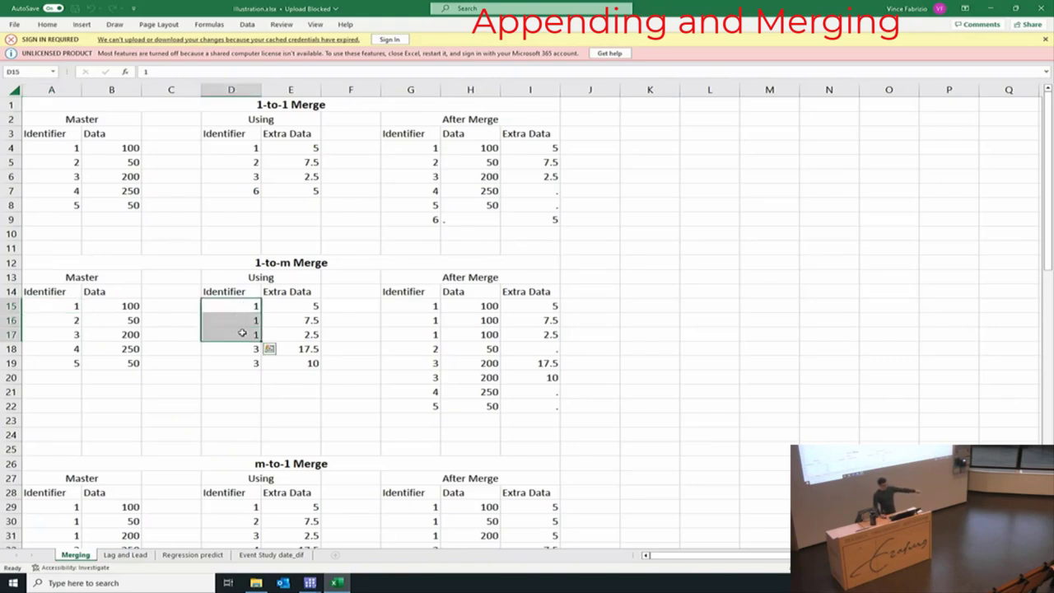
- Trace identifier 1's Master Data value to its three repeated rows in the 1-to-m After Merge table
{"action": "left_click", "coordinate": [113, 306]}
{"action": "left_click", "coordinate": [450, 307]}
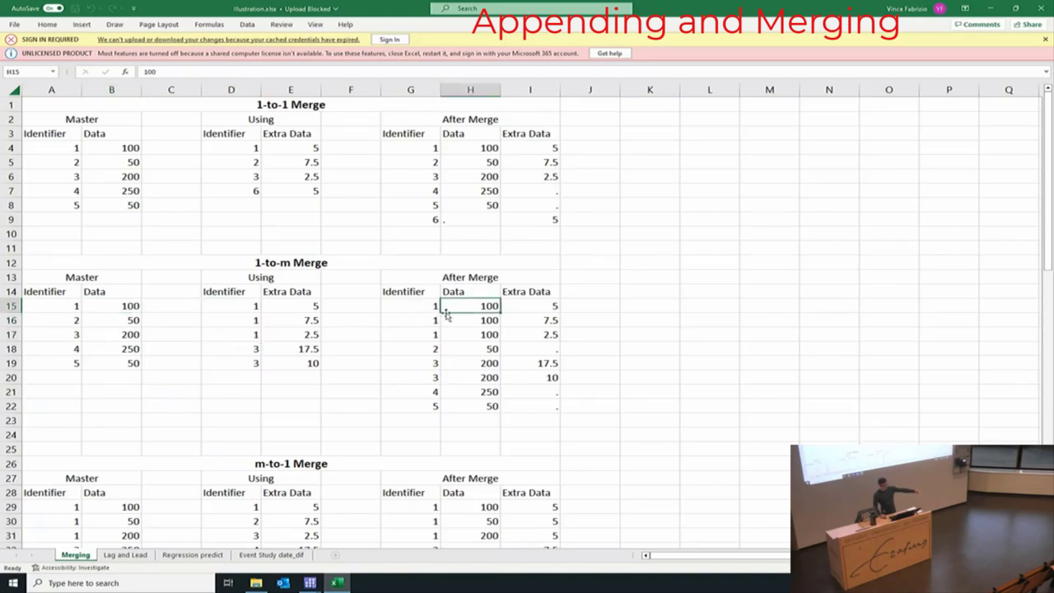
{"action": "left_click_drag", "start_coordinate": [476, 305], "coordinate": [477, 334]}
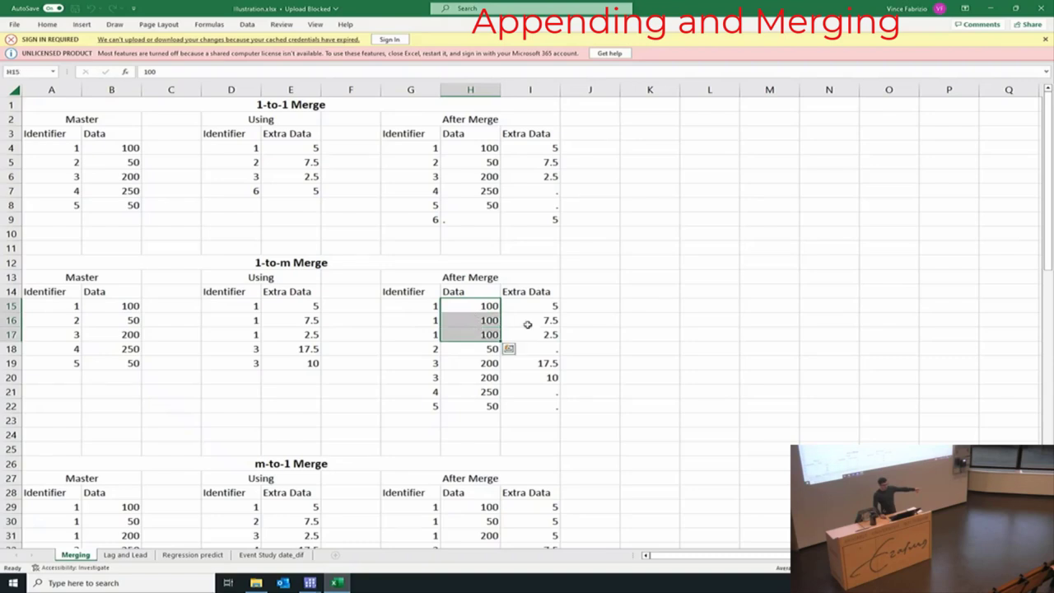
- In the 1-to-m example, match identifier 1's Master row and three Using rows with their Data and Extra Data in After Merge
{"action": "left_click_drag", "start_coordinate": [542, 305], "coordinate": [545, 334]}
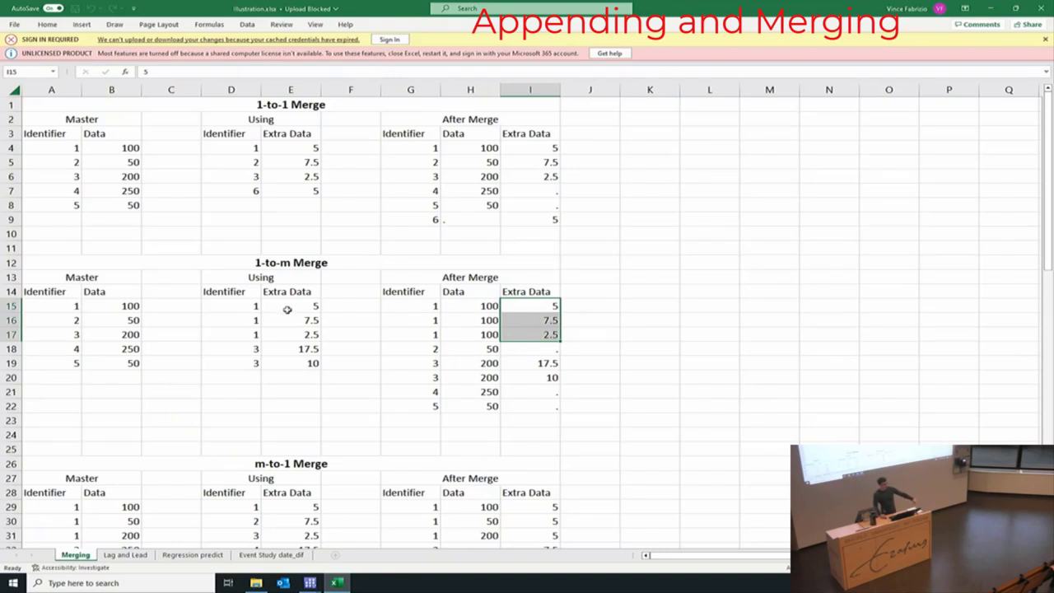
{"action": "left_click", "coordinate": [74, 306]}
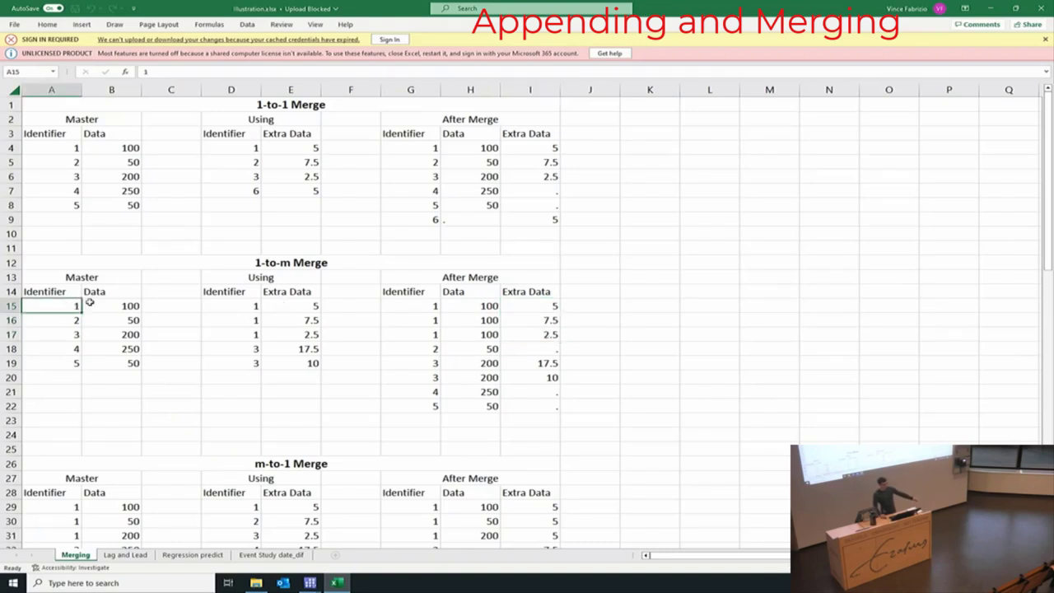
{"action": "left_click", "coordinate": [236, 306]}
{"action": "left_click_drag", "start_coordinate": [236, 306], "coordinate": [242, 335]}
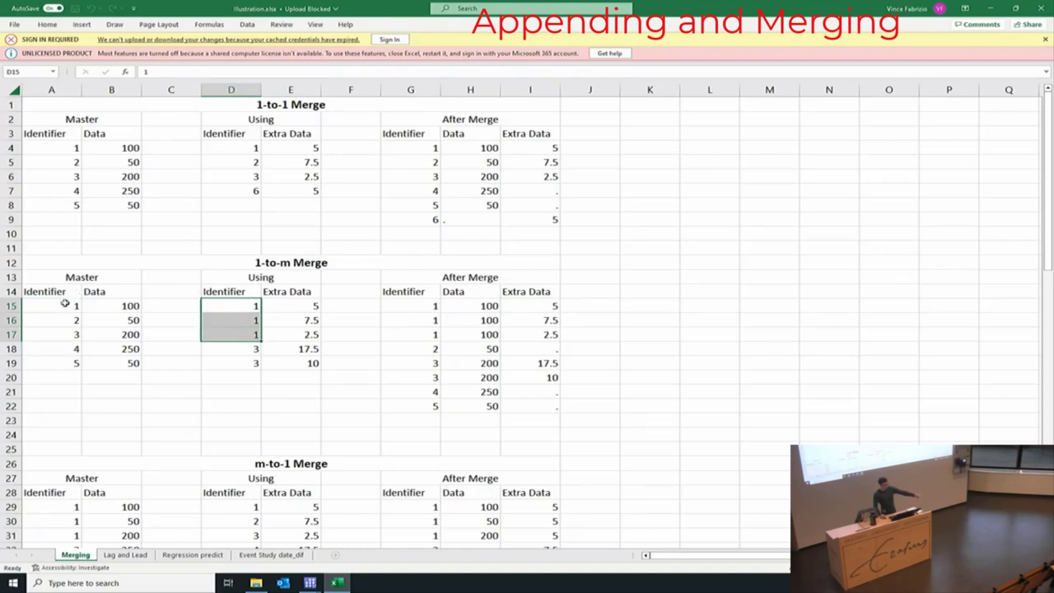
{"action": "left_click_drag", "start_coordinate": [65, 303], "coordinate": [132, 304]}
{"action": "left_click_drag", "start_coordinate": [420, 307], "coordinate": [550, 335]}
{"action": "left_click_drag", "start_coordinate": [249, 305], "coordinate": [284, 333]}
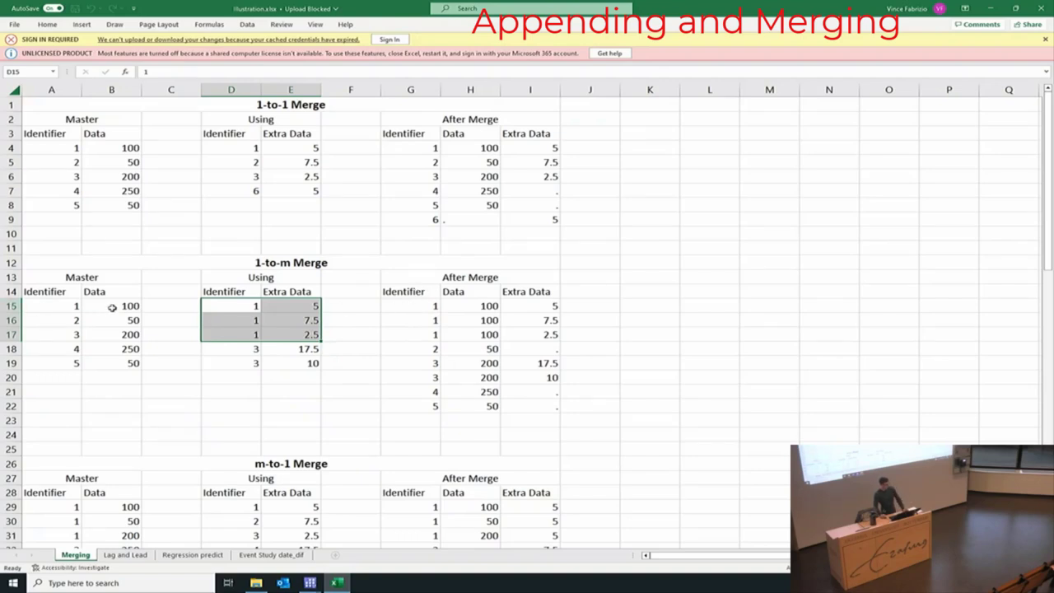
- Trace identifier 3's Master row and its two Using rows to the matching 1-to-m After Merge rows
{"action": "left_click_drag", "start_coordinate": [67, 334], "coordinate": [103, 334]}
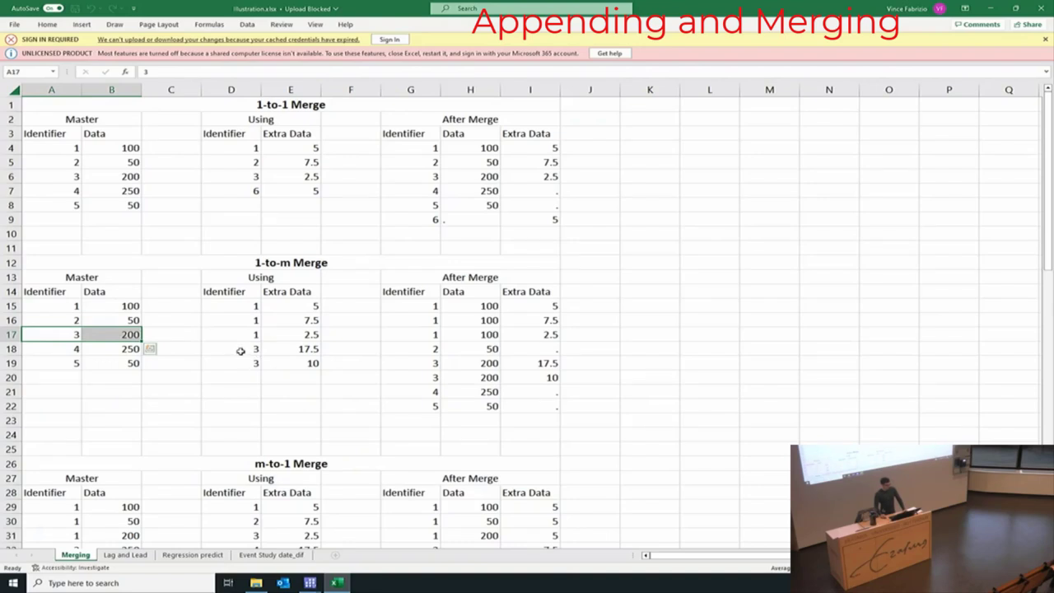
{"action": "left_click_drag", "start_coordinate": [241, 351], "coordinate": [294, 359]}
{"action": "left_click_drag", "start_coordinate": [428, 365], "coordinate": [559, 383]}
- Highlight the 1-to-m After Merge rows for identifiers 2, 4 and 5, which have no Using match
{"action": "left_click", "coordinate": [152, 333]}
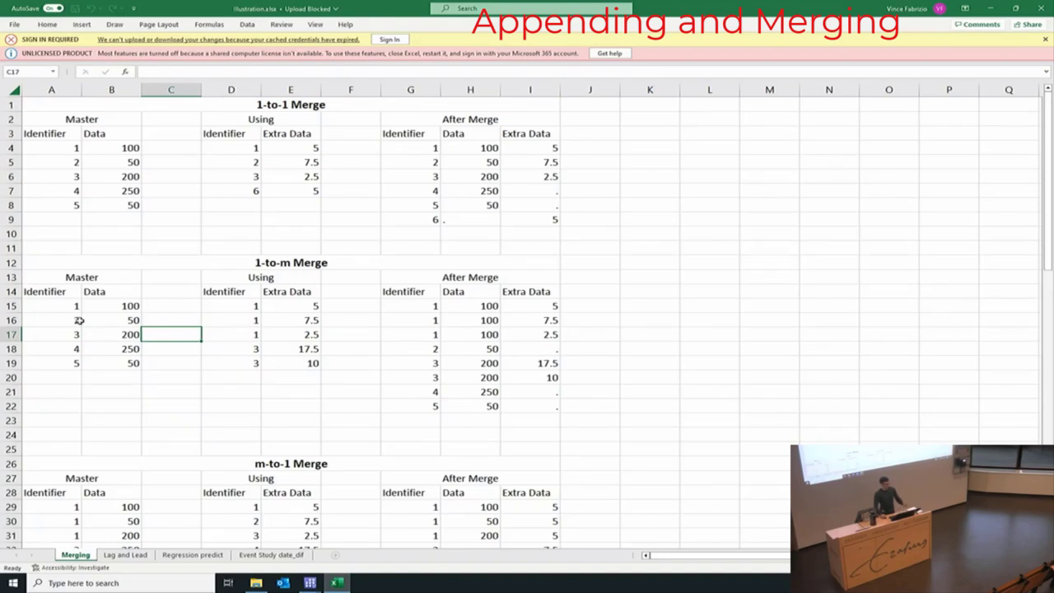
{"action": "left_click_drag", "start_coordinate": [428, 349], "coordinate": [524, 349]}
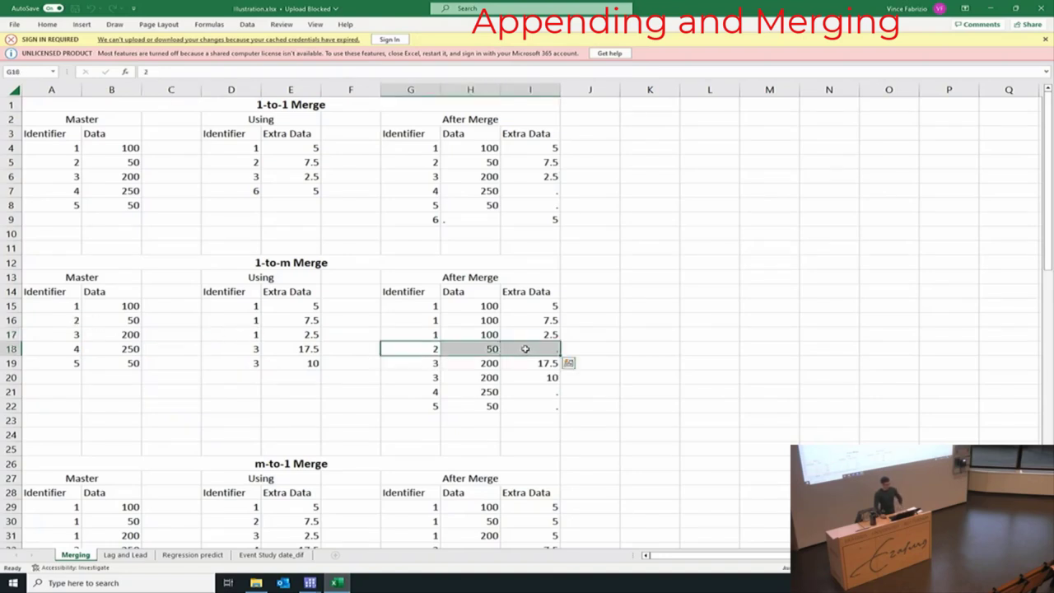
{"action": "left_click_drag", "start_coordinate": [434, 393], "coordinate": [530, 401]}
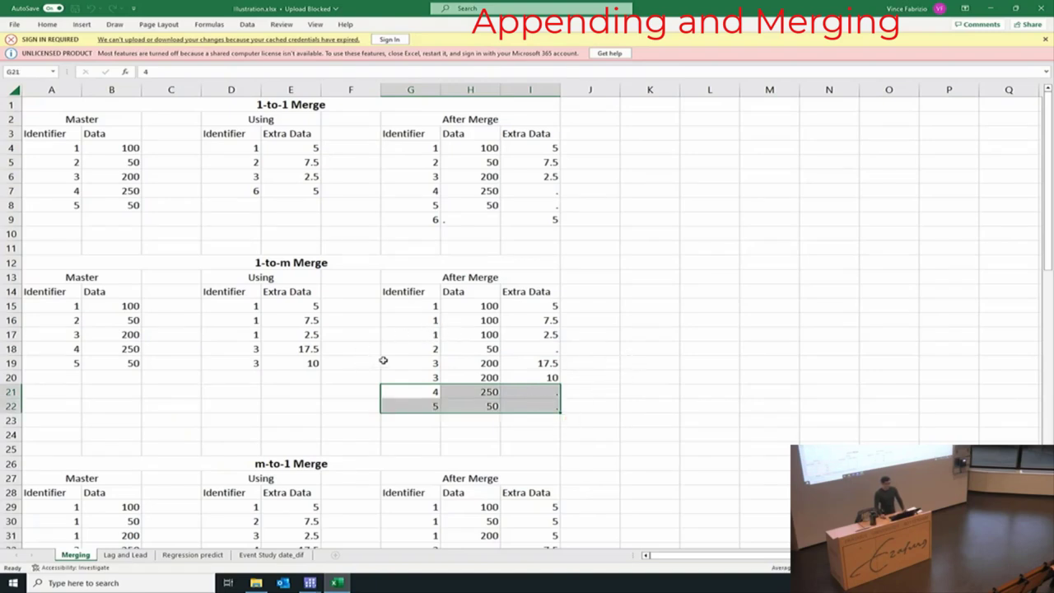
- Point out the m-to-1 Merge heading and highlight the three repeated identifier 1 rows in its Master table
{"action": "scroll", "coordinate": [383, 360], "scroll_direction": "down", "scroll_amount": 2}
{"action": "left_click", "coordinate": [320, 375]}
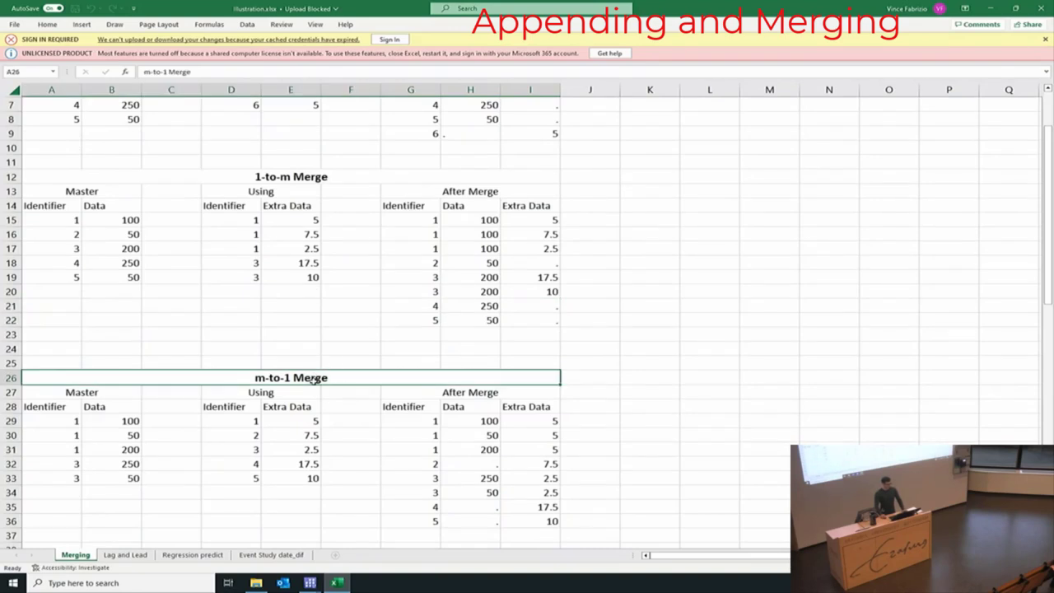
{"action": "left_click_drag", "start_coordinate": [61, 420], "coordinate": [124, 450]}
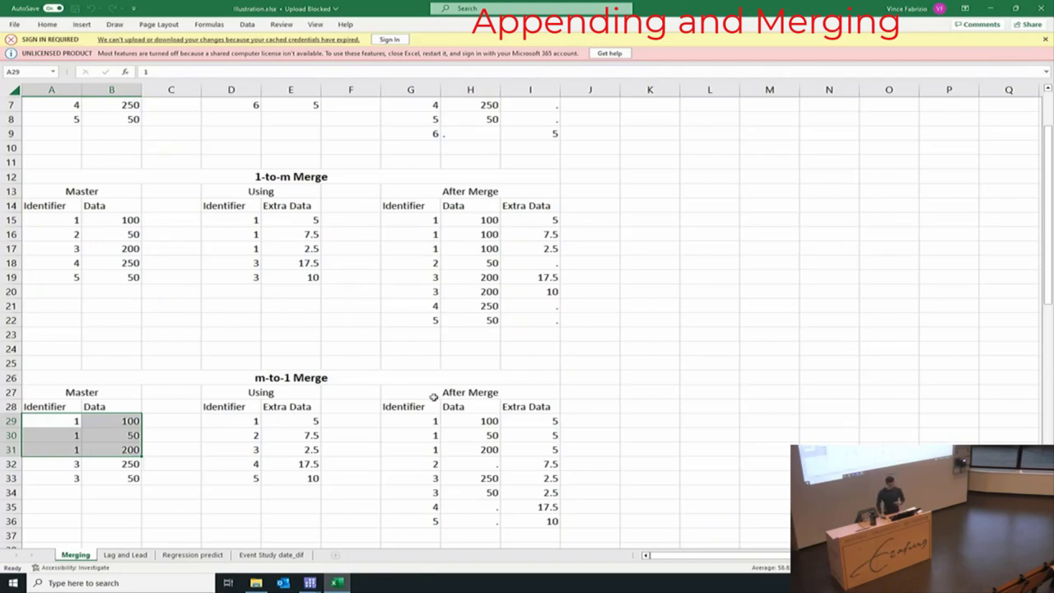
- Point out the Joinby heading and highlight the repeated identifier 1 rows in its Master and Using tables
{"action": "scroll", "coordinate": [477, 384], "scroll_direction": "down", "scroll_amount": 5}
{"action": "left_click", "coordinate": [318, 364]}
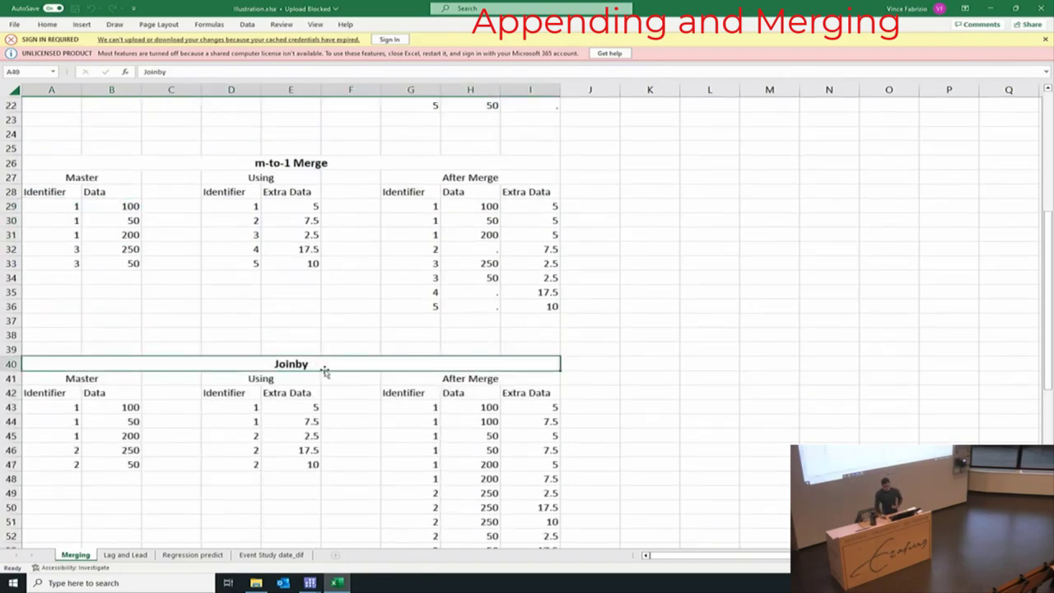
{"action": "scroll", "coordinate": [330, 365], "scroll_direction": "down", "scroll_amount": 2}
{"action": "scroll", "coordinate": [330, 366], "scroll_direction": "up", "scroll_amount": 1}
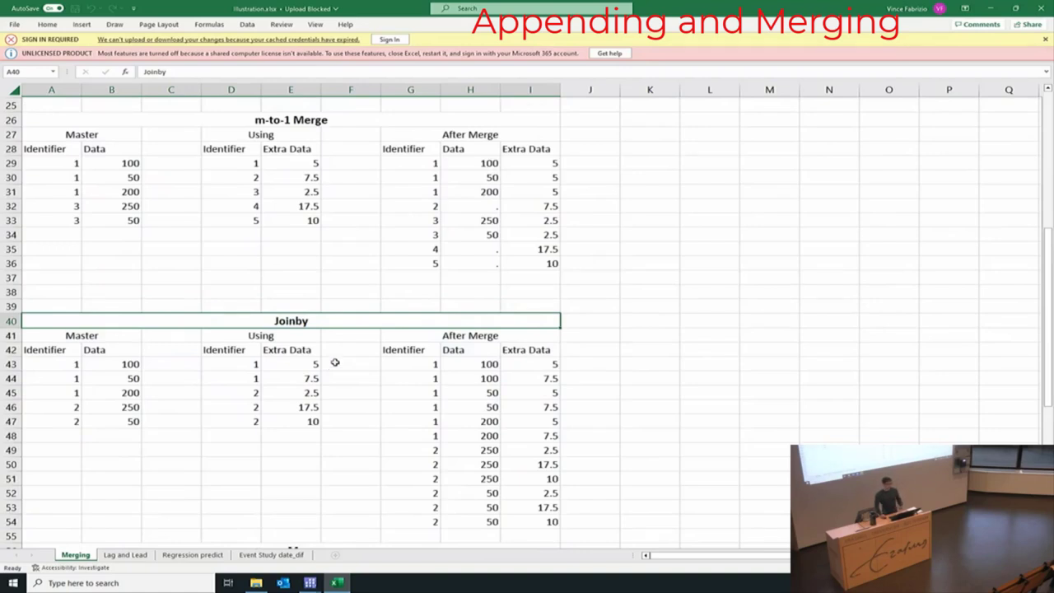
{"action": "left_click_drag", "start_coordinate": [73, 366], "coordinate": [125, 392]}
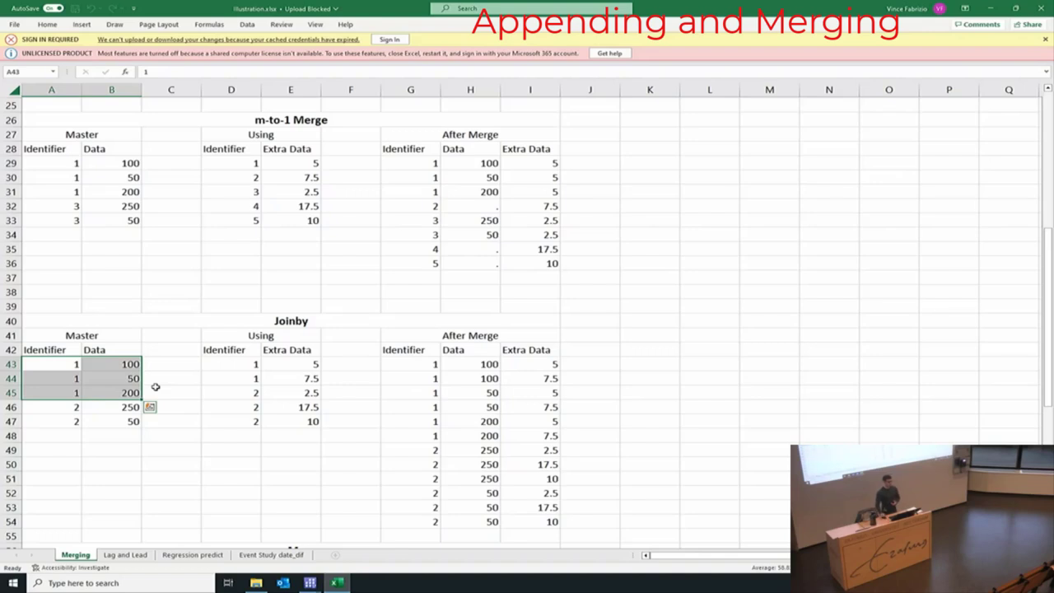
{"action": "left_click_drag", "start_coordinate": [228, 365], "coordinate": [283, 373]}
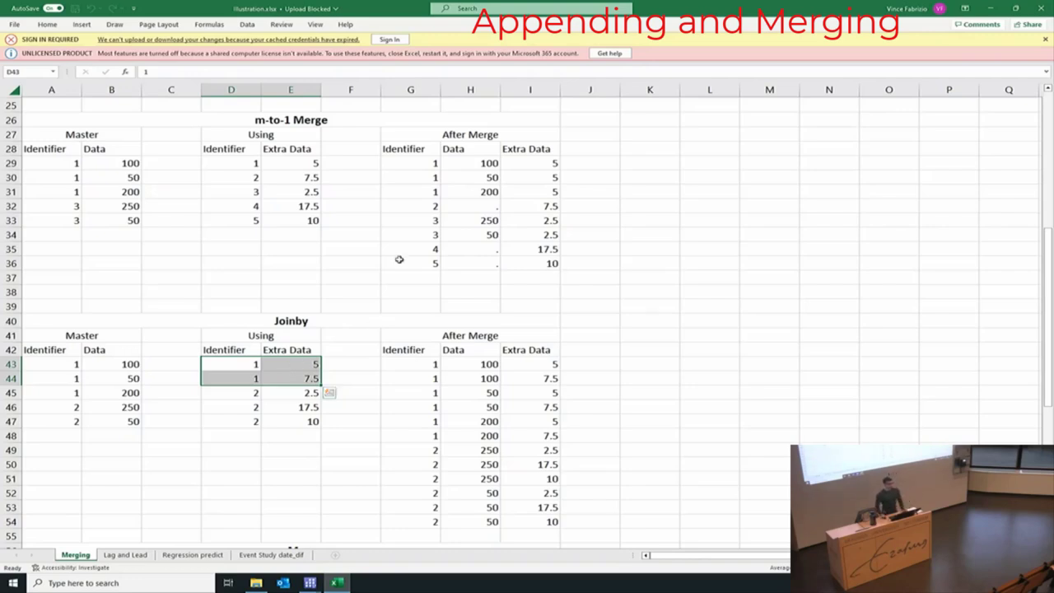
- In the Joinby example, trace the first Master row (100) and both identifier 1 Using rows to After Merge rows 43 and 44
{"action": "left_click_drag", "start_coordinate": [45, 361], "coordinate": [90, 363]}
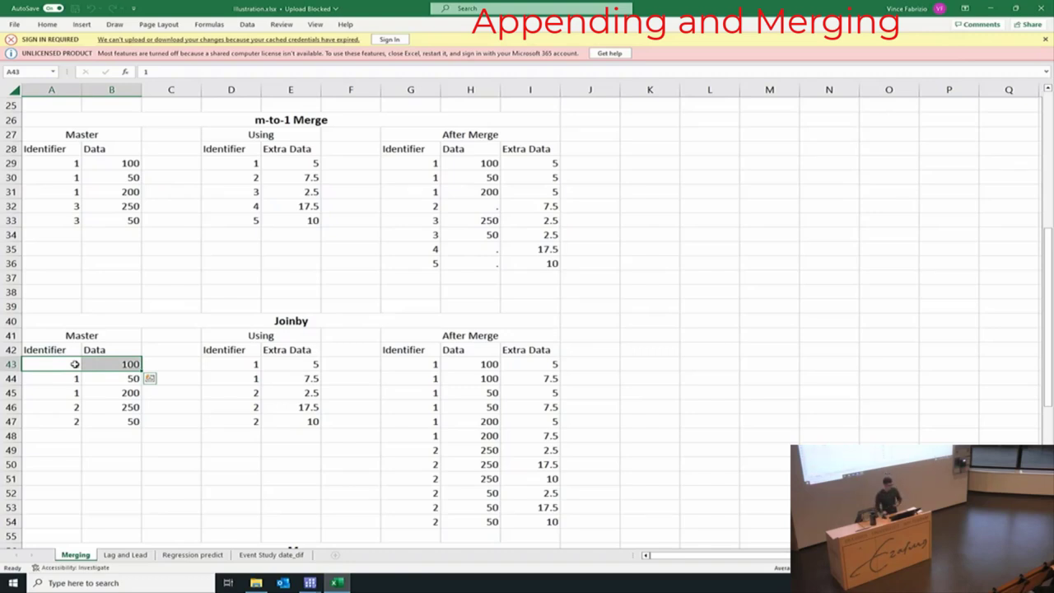
{"action": "left_click", "coordinate": [116, 363]}
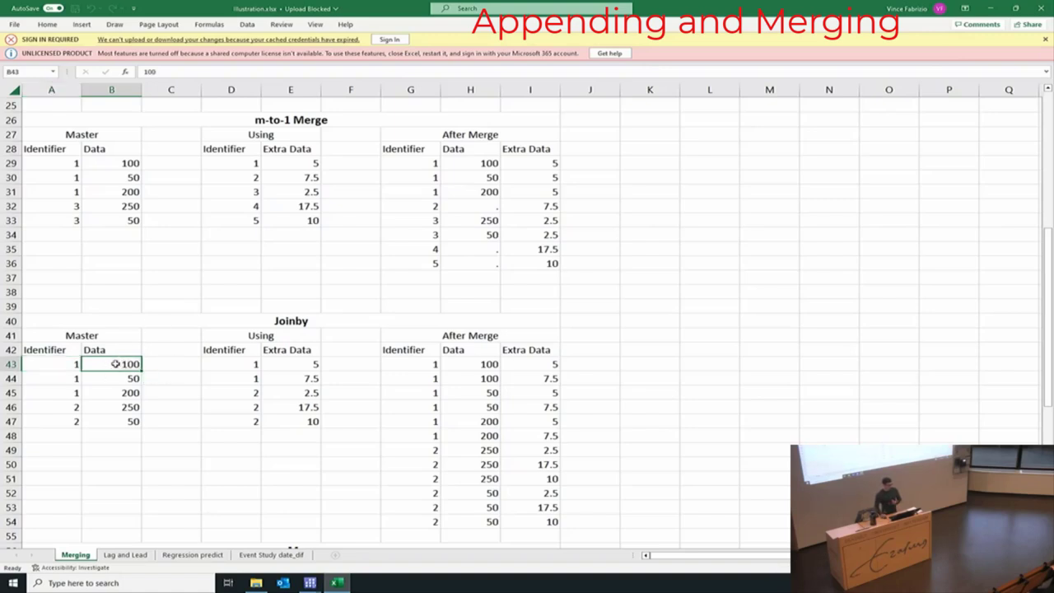
{"action": "left_click_drag", "start_coordinate": [229, 365], "coordinate": [280, 378]}
{"action": "left_click_drag", "start_coordinate": [418, 372], "coordinate": [551, 378]}
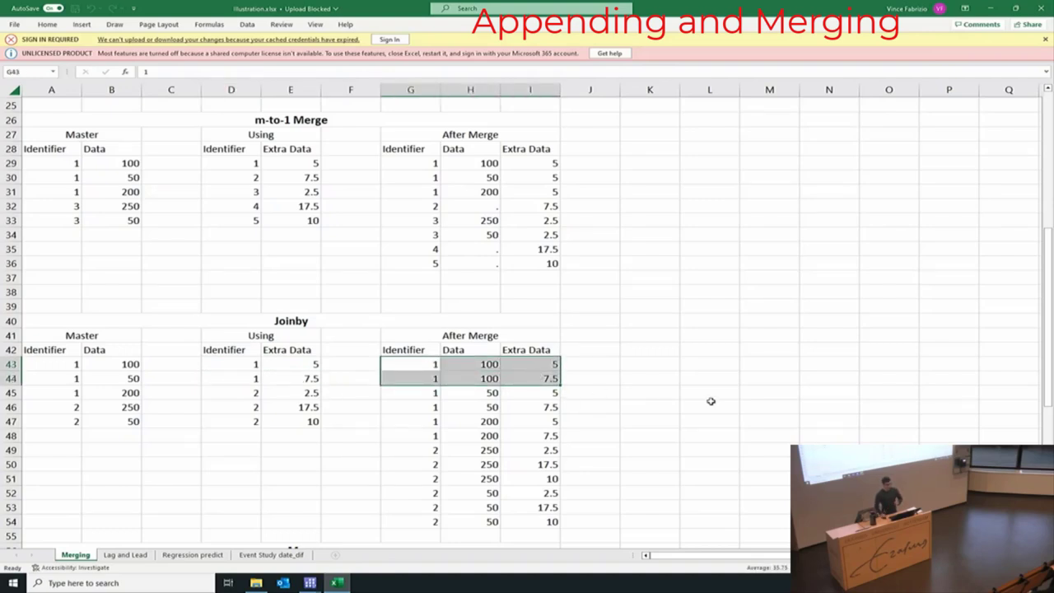
- Trace identifier 1's second and third Joinby Master rows (50 and 200) to their combinations in After Merge rows 45 to 48
{"action": "left_click_drag", "start_coordinate": [38, 381], "coordinate": [104, 378]}
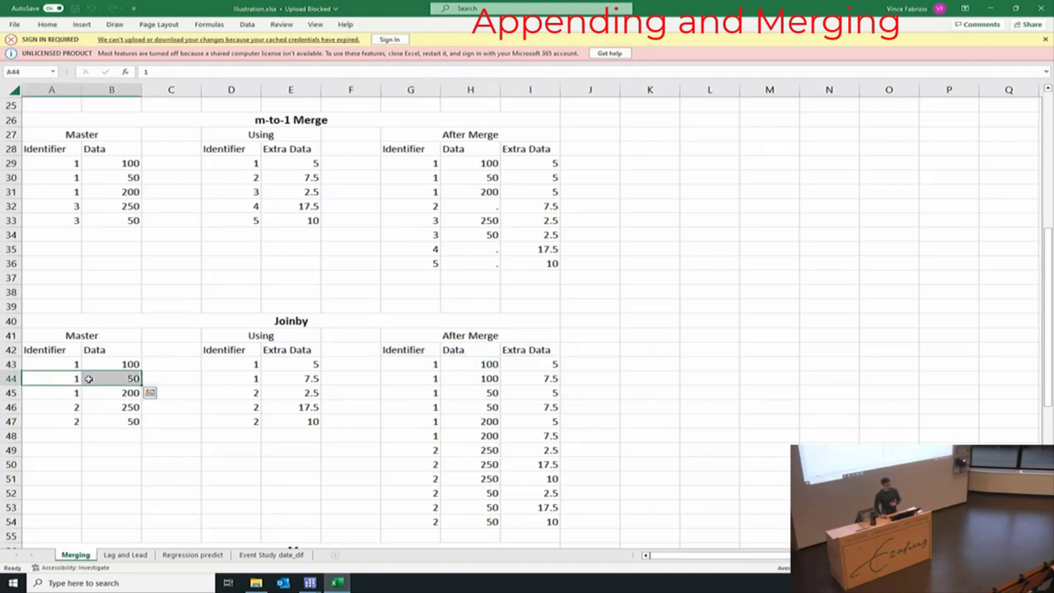
{"action": "left_click_drag", "start_coordinate": [255, 365], "coordinate": [306, 375]}
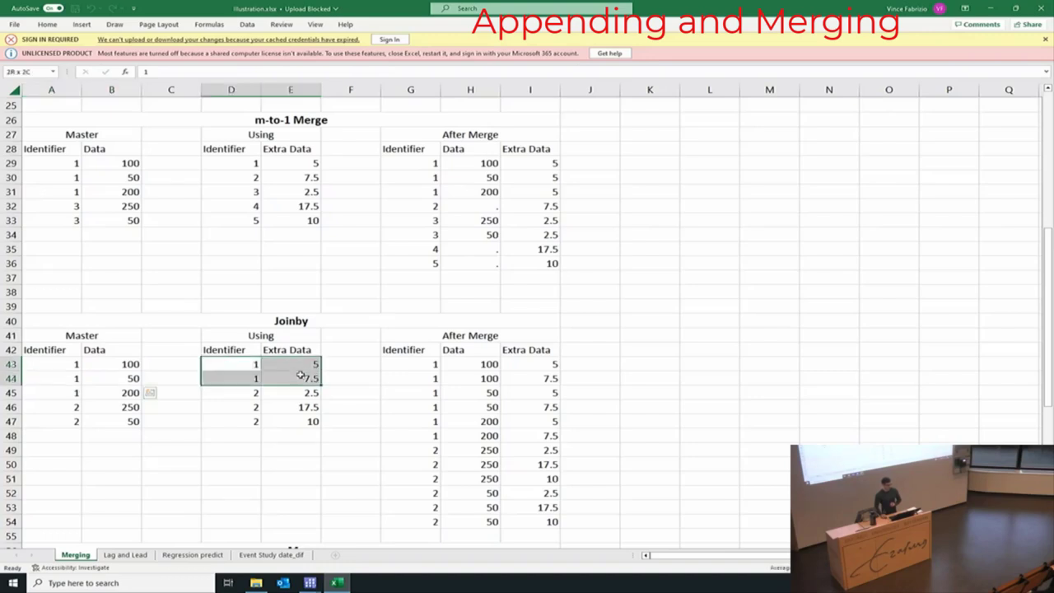
{"action": "left_click_drag", "start_coordinate": [424, 393], "coordinate": [518, 403]}
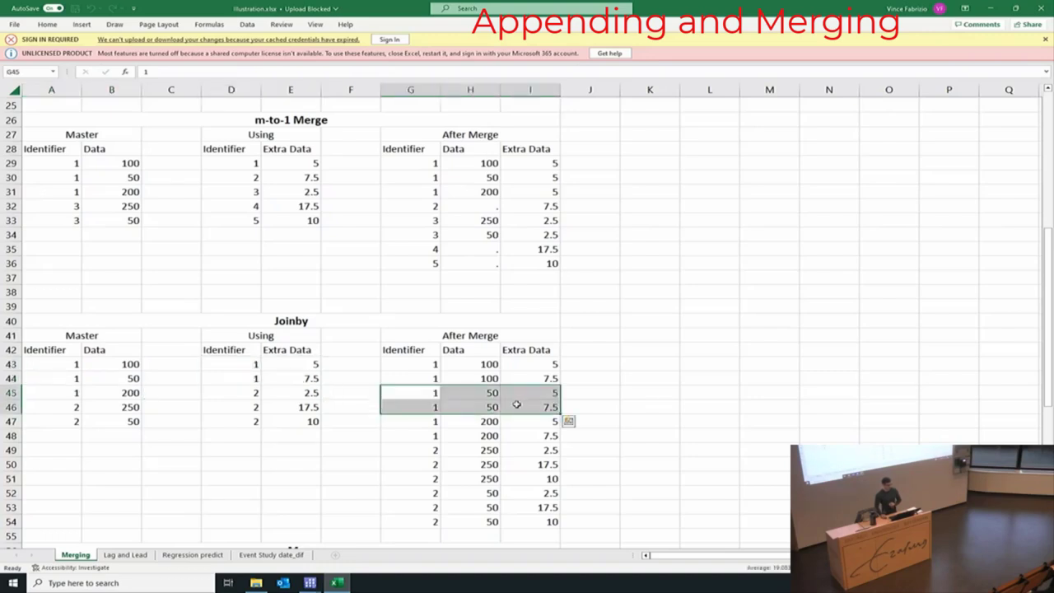
{"action": "left_click_drag", "start_coordinate": [72, 392], "coordinate": [119, 397]}
{"action": "left_click_drag", "start_coordinate": [428, 422], "coordinate": [557, 441]}
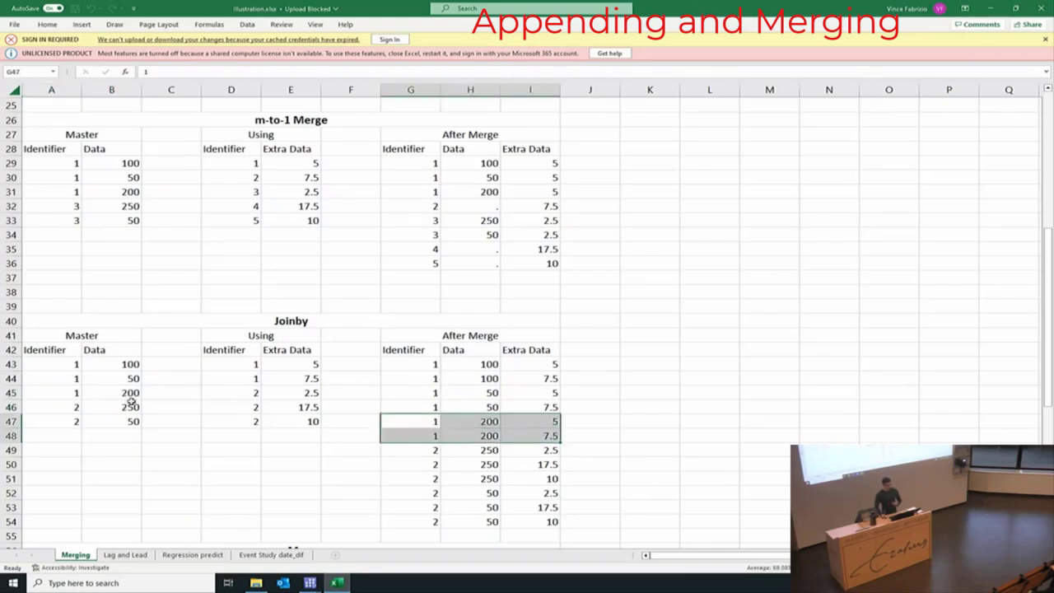
- Trace both identifier 2 Master rows and their three Using rows to the Joinby combinations in After Merge rows 49 to 54
{"action": "left_click_drag", "start_coordinate": [51, 409], "coordinate": [99, 407]}
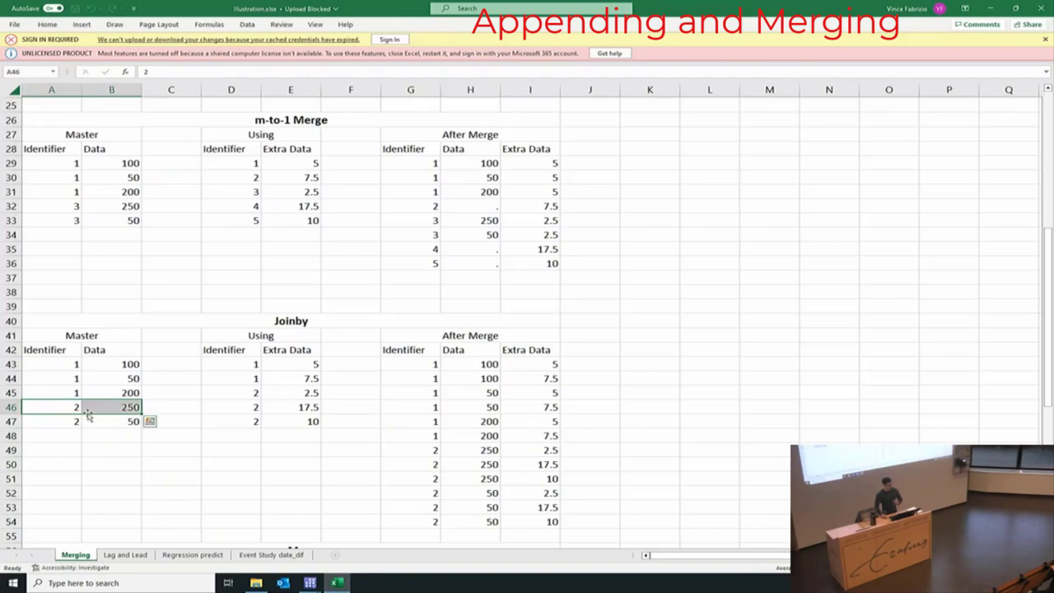
{"action": "left_click_drag", "start_coordinate": [244, 395], "coordinate": [282, 414]}
{"action": "left_click_drag", "start_coordinate": [431, 452], "coordinate": [552, 483]}
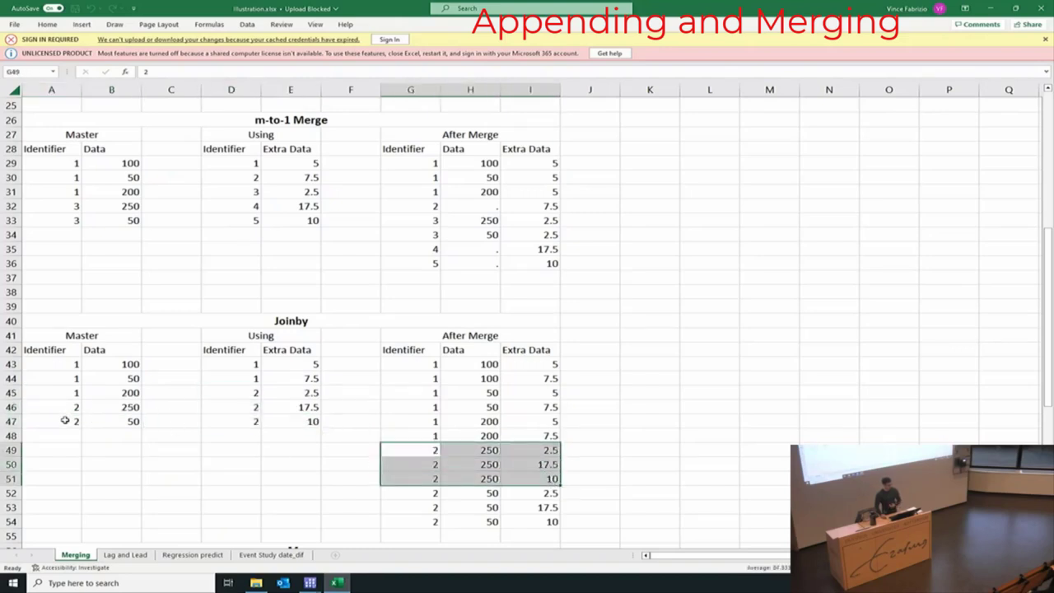
{"action": "left_click_drag", "start_coordinate": [67, 421], "coordinate": [124, 421]}
{"action": "left_click_drag", "start_coordinate": [243, 396], "coordinate": [311, 422]}
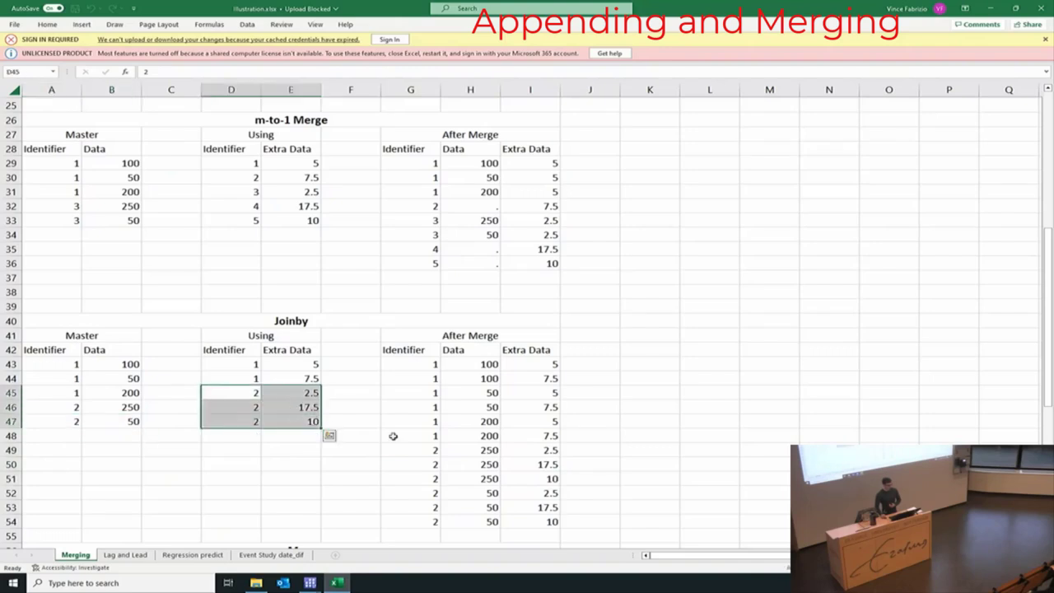
{"action": "left_click_drag", "start_coordinate": [422, 494], "coordinate": [548, 524]}
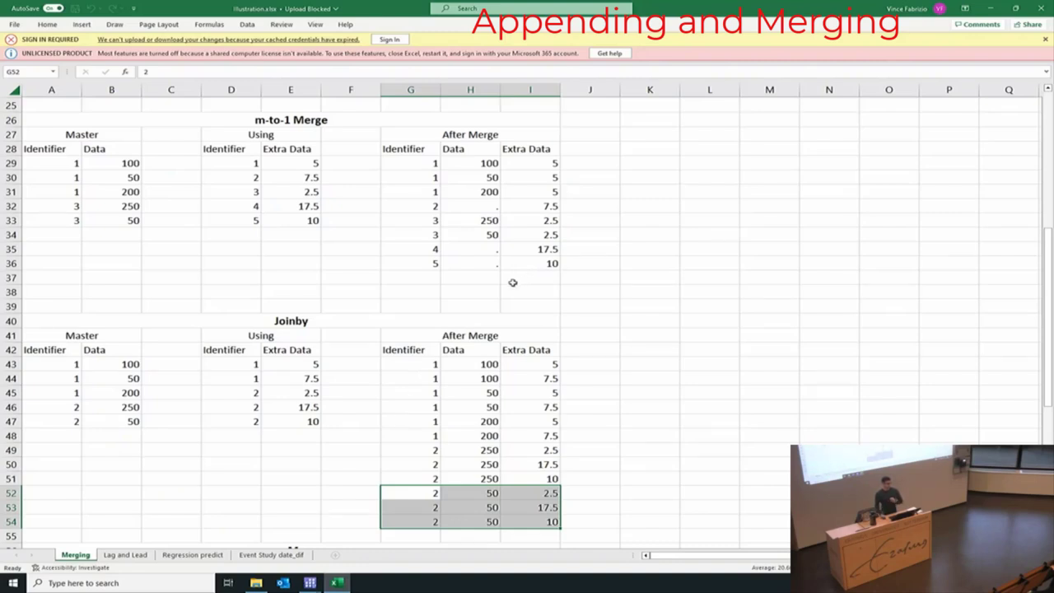
- Point out the m-m Merge heading and highlight rows 59 to 61 across its Master and Using tables
{"action": "scroll", "coordinate": [513, 285], "scroll_direction": "down", "scroll_amount": 6}
{"action": "left_click", "coordinate": [281, 293]}
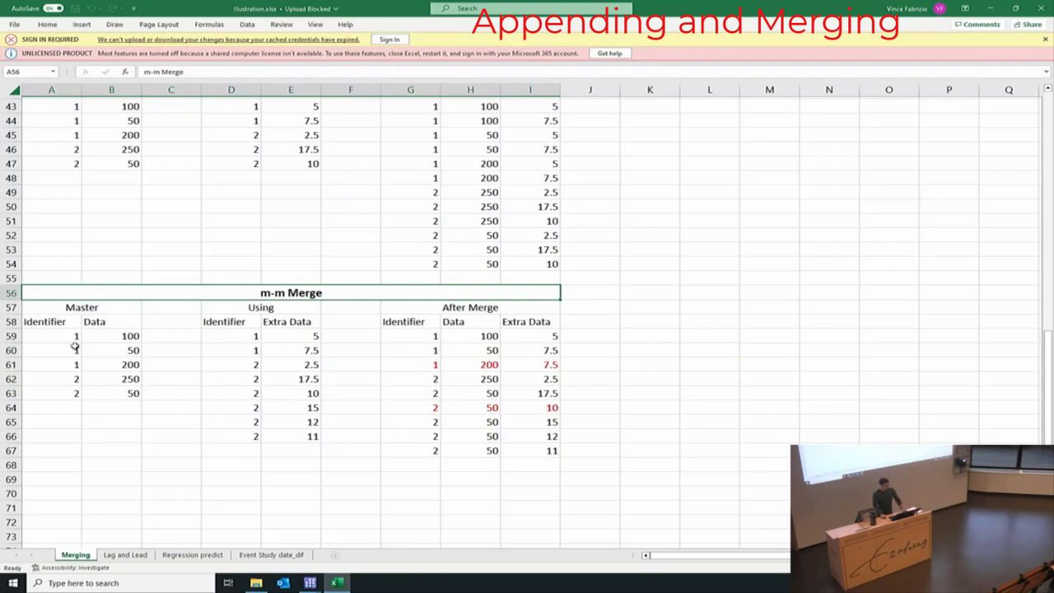
{"action": "left_click_drag", "start_coordinate": [69, 339], "coordinate": [309, 364]}
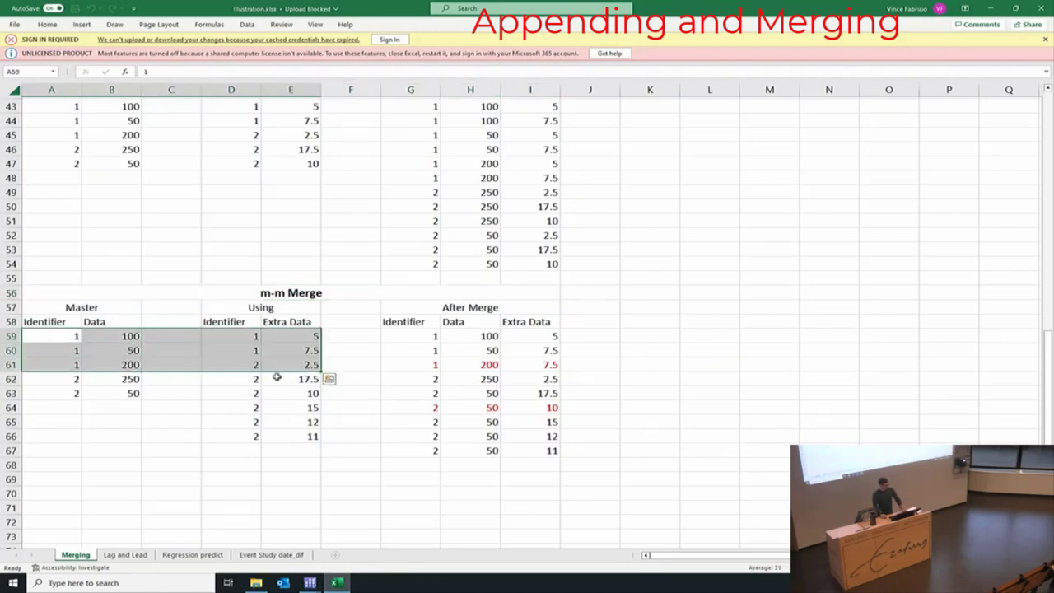
- In the m-m example, trace the first Master and Using rows of identifier 1 to the first After Merge row
{"action": "left_click", "coordinate": [73, 336]}
{"action": "left_click_drag", "start_coordinate": [43, 333], "coordinate": [89, 344]}
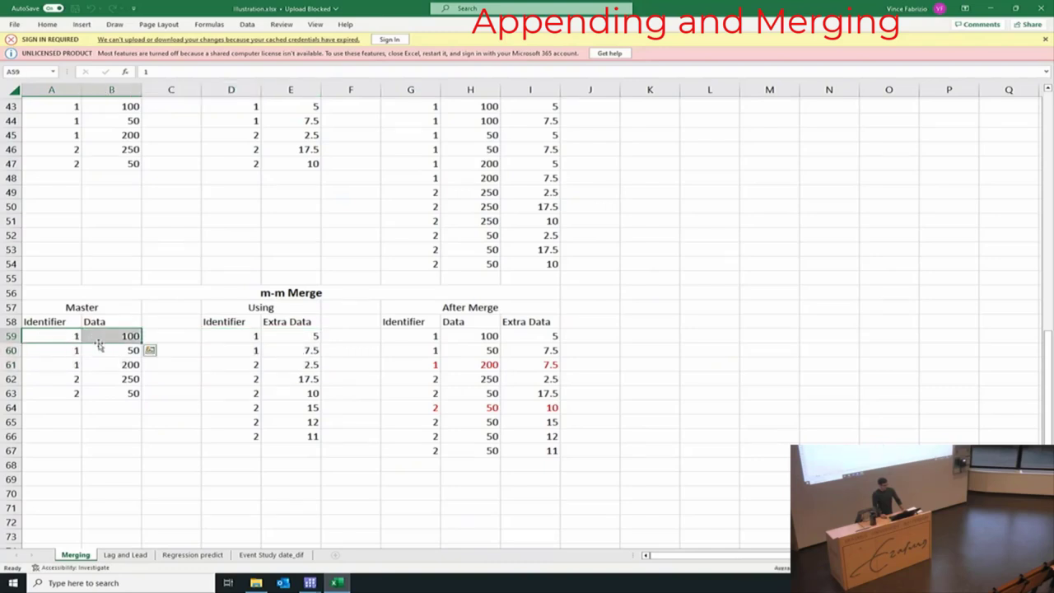
{"action": "left_click_drag", "start_coordinate": [212, 338], "coordinate": [278, 338]}
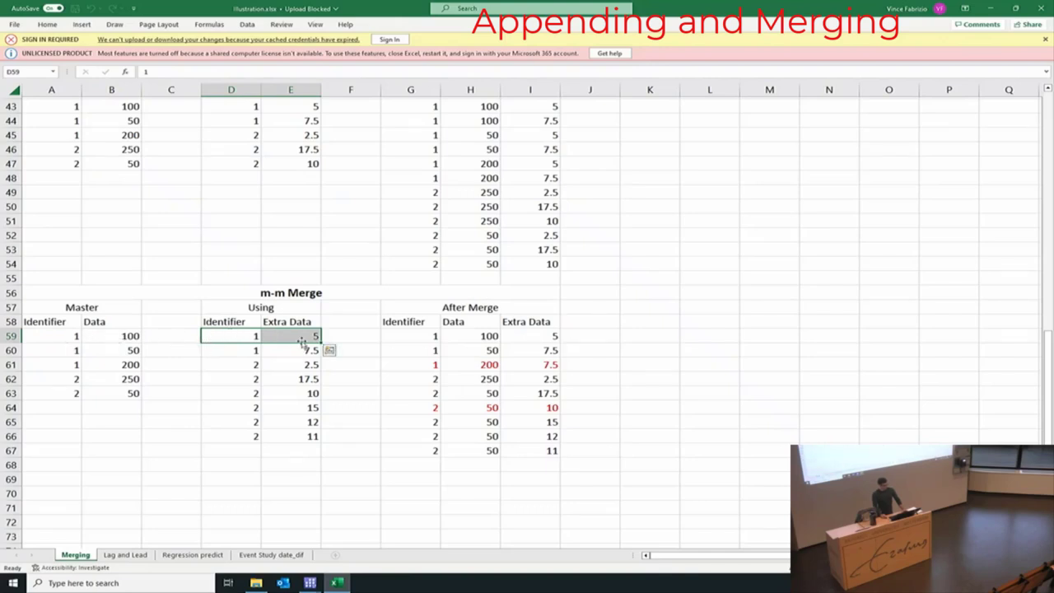
{"action": "left_click_drag", "start_coordinate": [391, 335], "coordinate": [547, 336]}
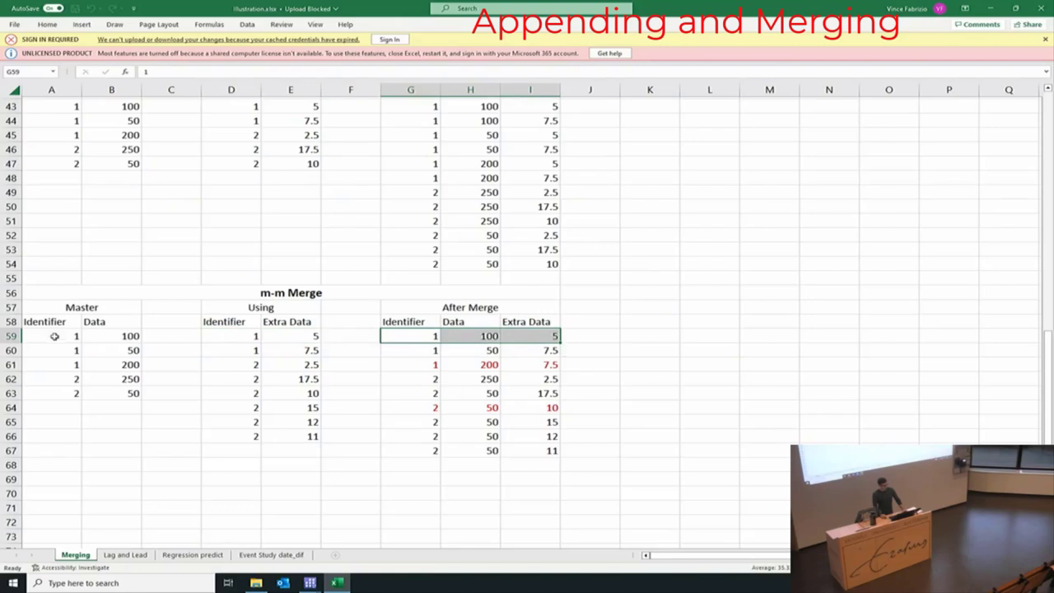
- Trace identifier 1's second Master and Using rows to the second row of the m-m After Merge table
{"action": "left_click_drag", "start_coordinate": [58, 354], "coordinate": [105, 353]}
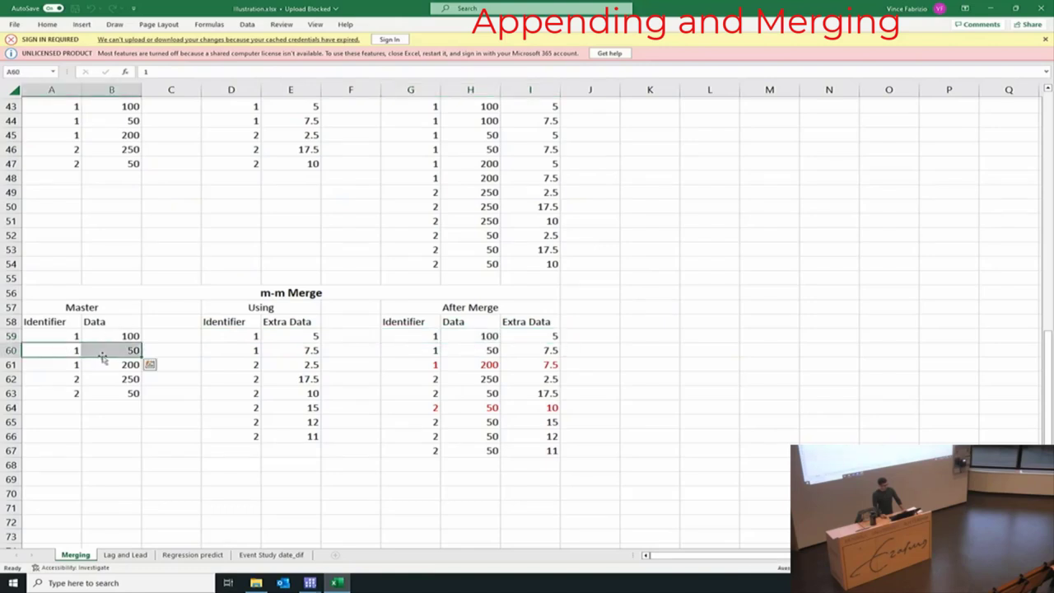
{"action": "left_click_drag", "start_coordinate": [224, 350], "coordinate": [275, 350]}
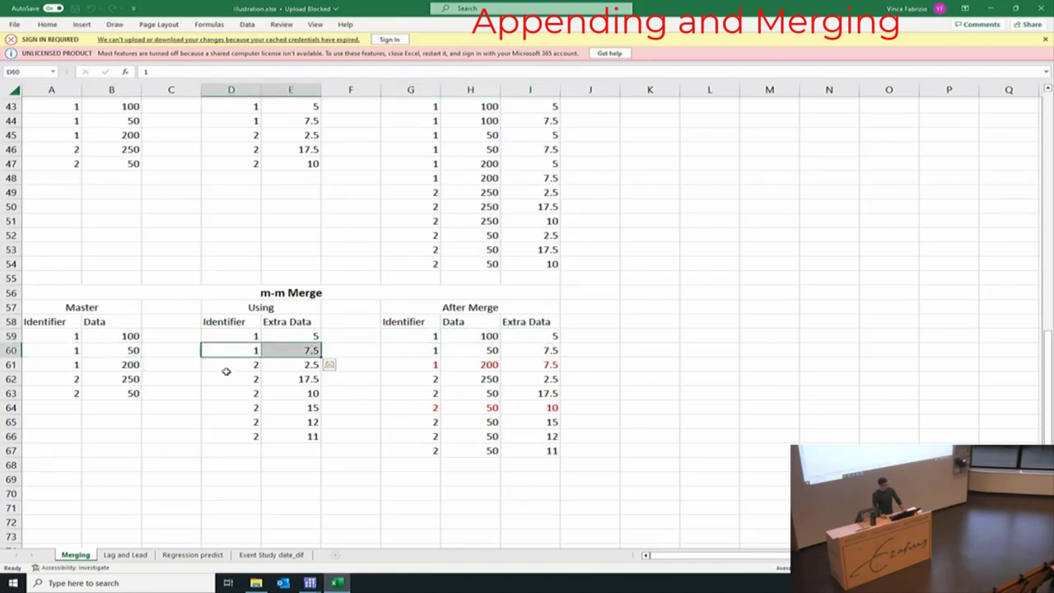
{"action": "left_click_drag", "start_coordinate": [425, 350], "coordinate": [548, 350]}
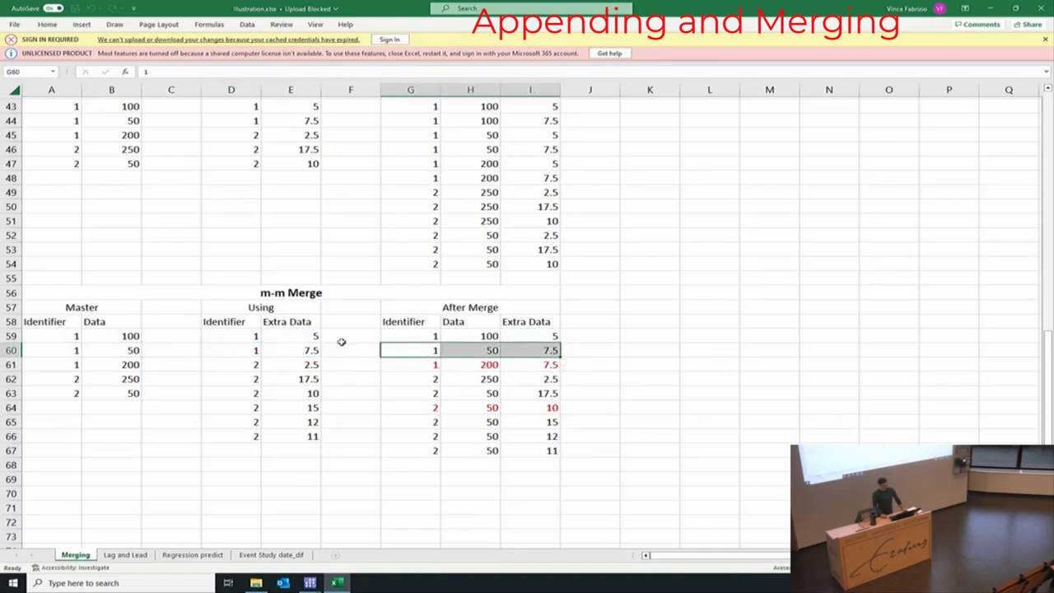
- In the m-m example, trace identifier 1's third Master row and its reused last Using row to After Merge row 61
{"action": "left_click_drag", "start_coordinate": [64, 365], "coordinate": [107, 365]}
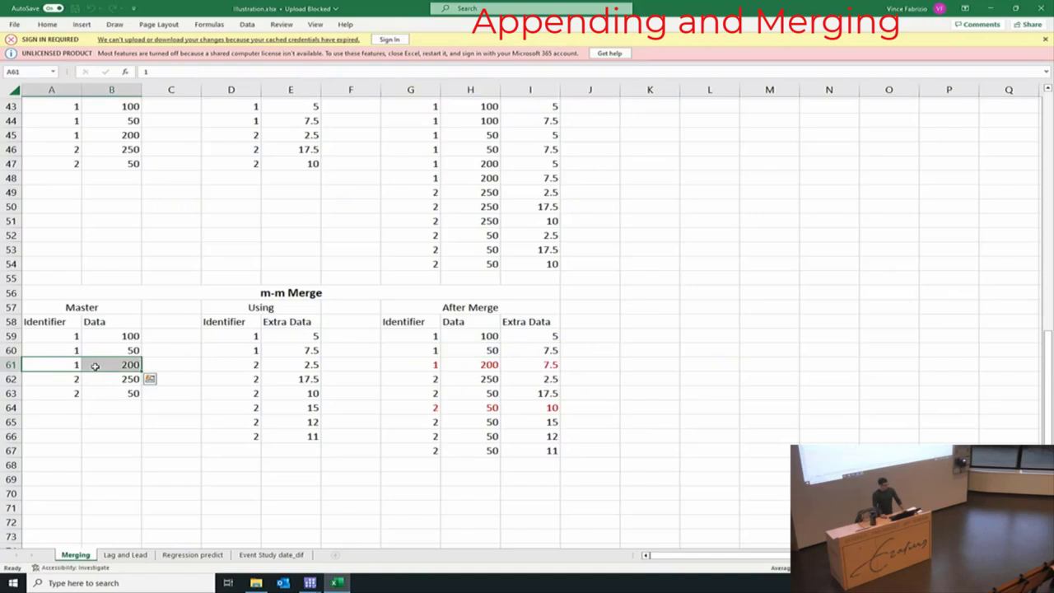
{"action": "left_click_drag", "start_coordinate": [228, 365], "coordinate": [293, 366]}
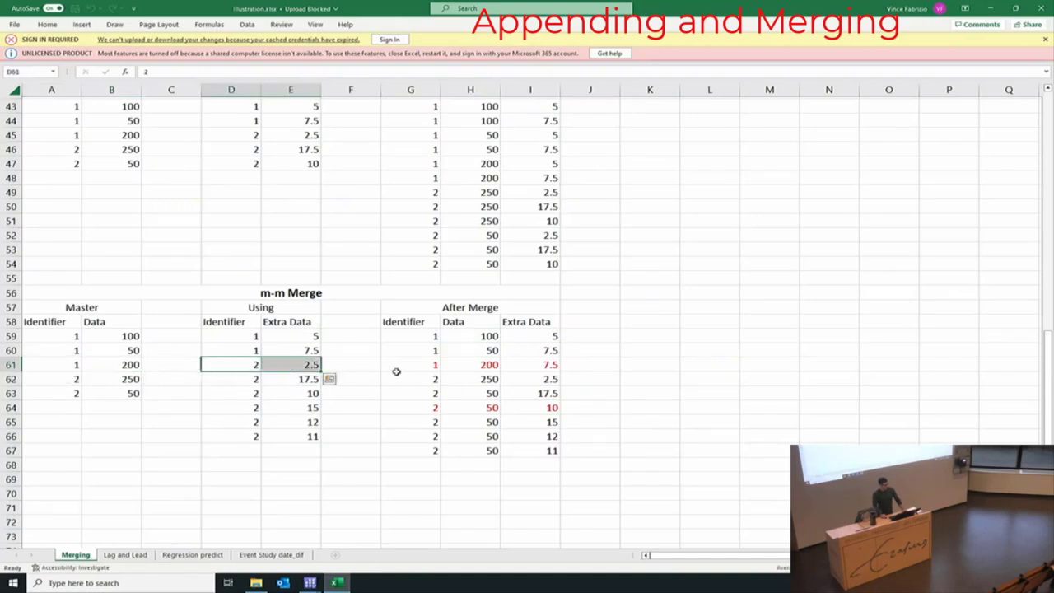
{"action": "left_click", "coordinate": [307, 363]}
{"action": "left_click", "coordinate": [309, 352]}
{"action": "left_click_drag", "start_coordinate": [435, 365], "coordinate": [544, 367]}
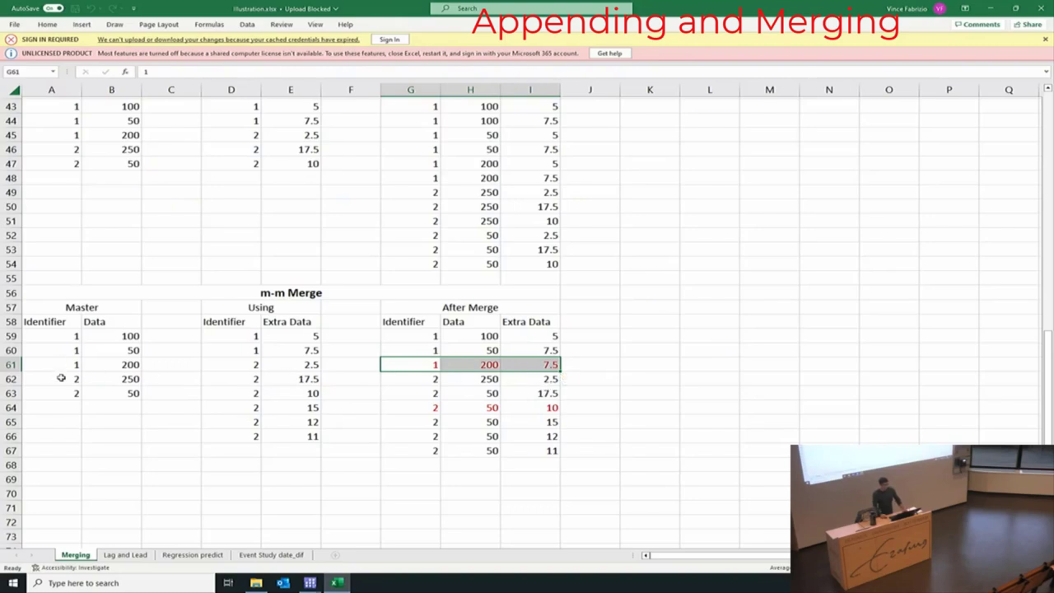
- Highlight identifier 2's Master rows 62 and 63 against the Using rows beside them in the m-m example
{"action": "left_click_drag", "start_coordinate": [60, 378], "coordinate": [132, 391]}
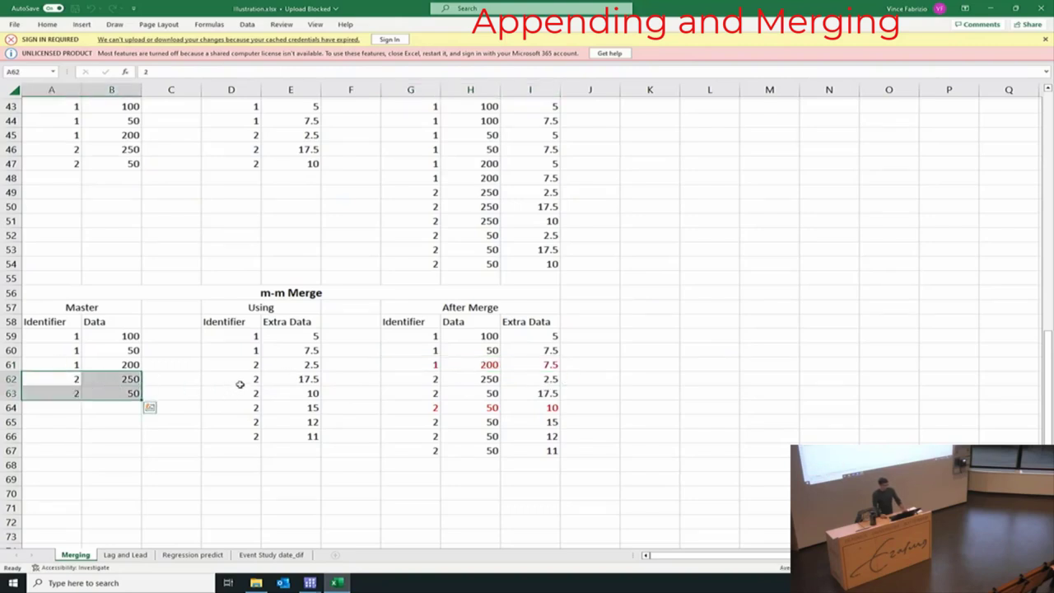
{"action": "left_click_drag", "start_coordinate": [207, 381], "coordinate": [309, 390]}
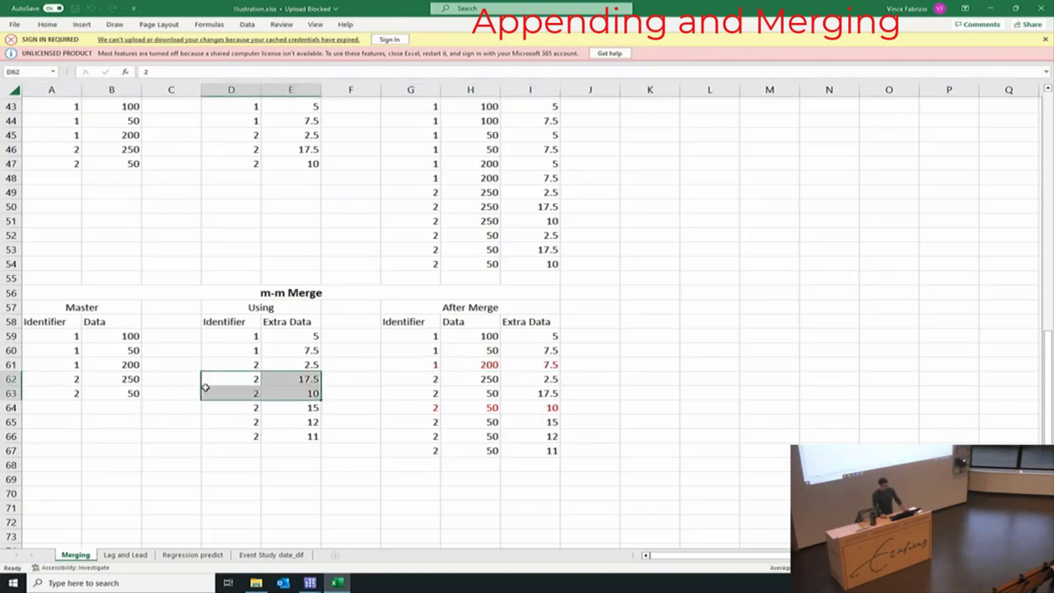
{"action": "left_click", "coordinate": [303, 379]}
{"action": "left_click", "coordinate": [132, 392]}
{"action": "left_click", "coordinate": [280, 393]}
{"action": "left_click_drag", "start_coordinate": [41, 379], "coordinate": [284, 391]}
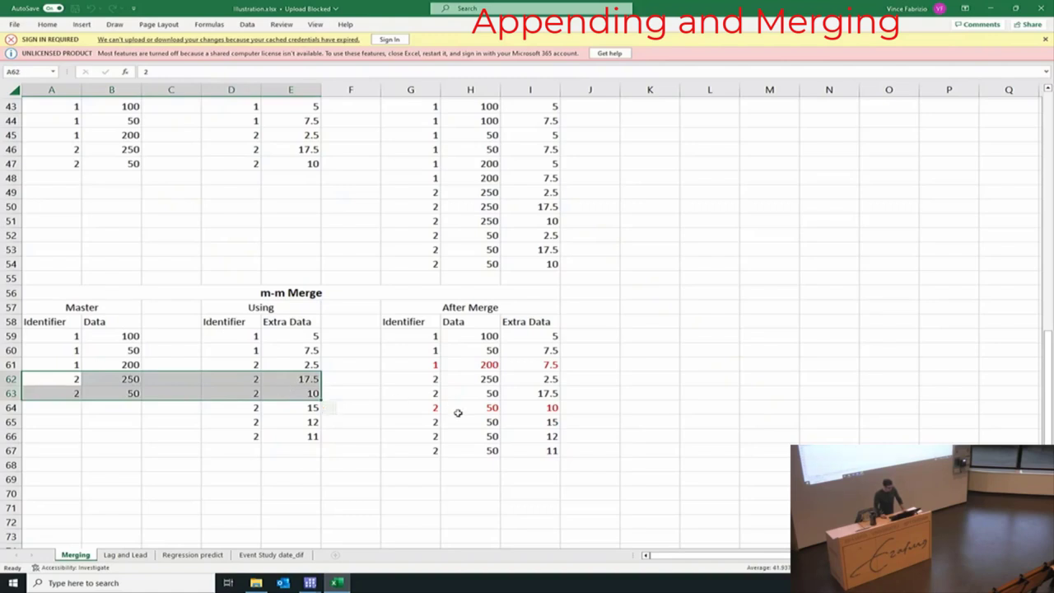
- Relate identifier 2's last Master row to After Merge row 64, and compare Using rows 64 to 66 with the empty Master cells
{"action": "left_click_drag", "start_coordinate": [74, 393], "coordinate": [110, 402]}
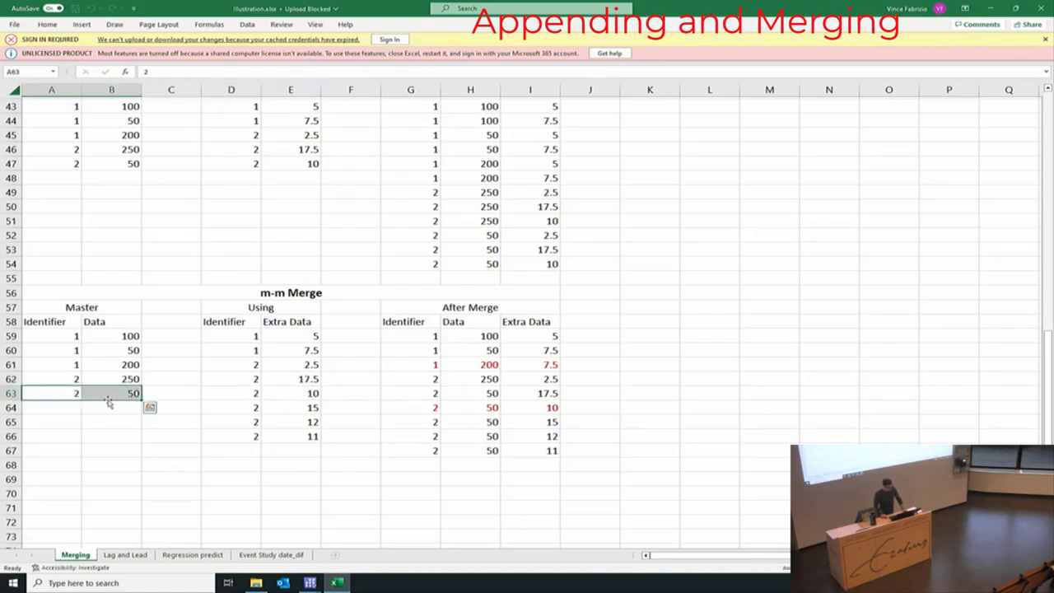
{"action": "left_click", "coordinate": [537, 412]}
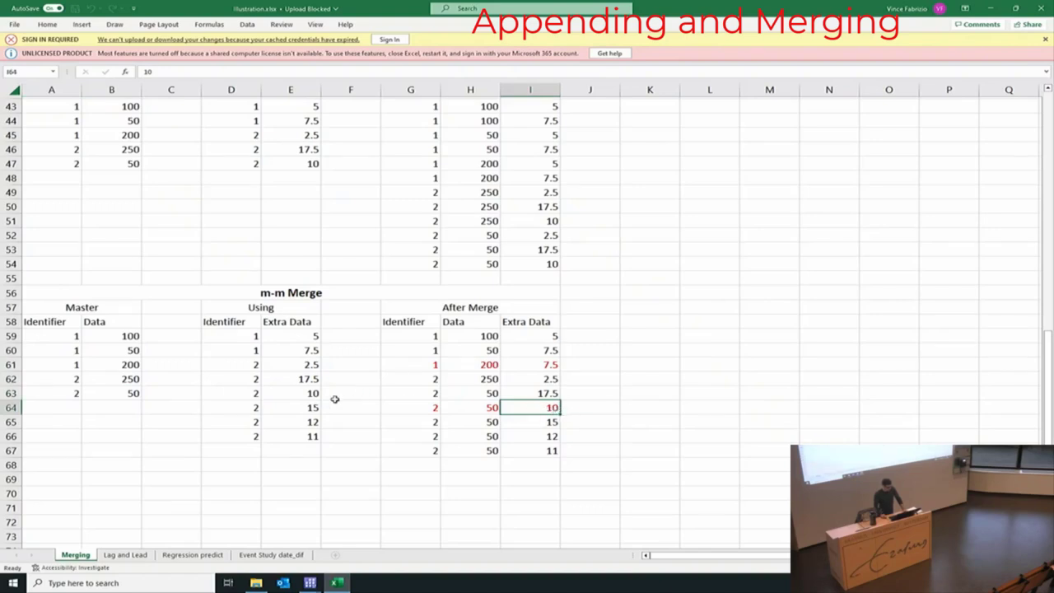
{"action": "left_click_drag", "start_coordinate": [246, 408], "coordinate": [318, 438]}
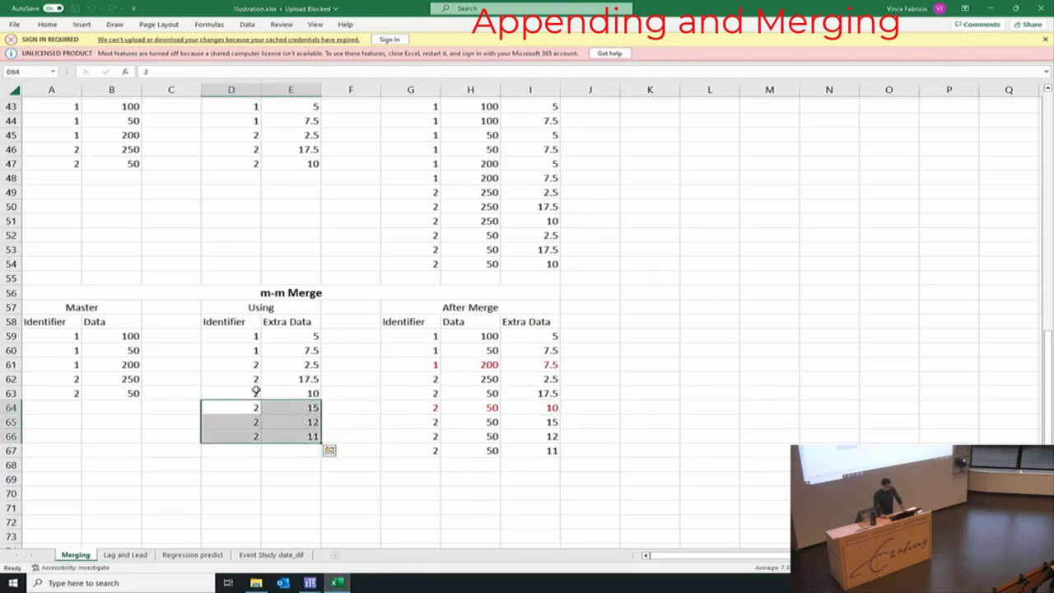
{"action": "left_click_drag", "start_coordinate": [50, 403], "coordinate": [119, 420]}
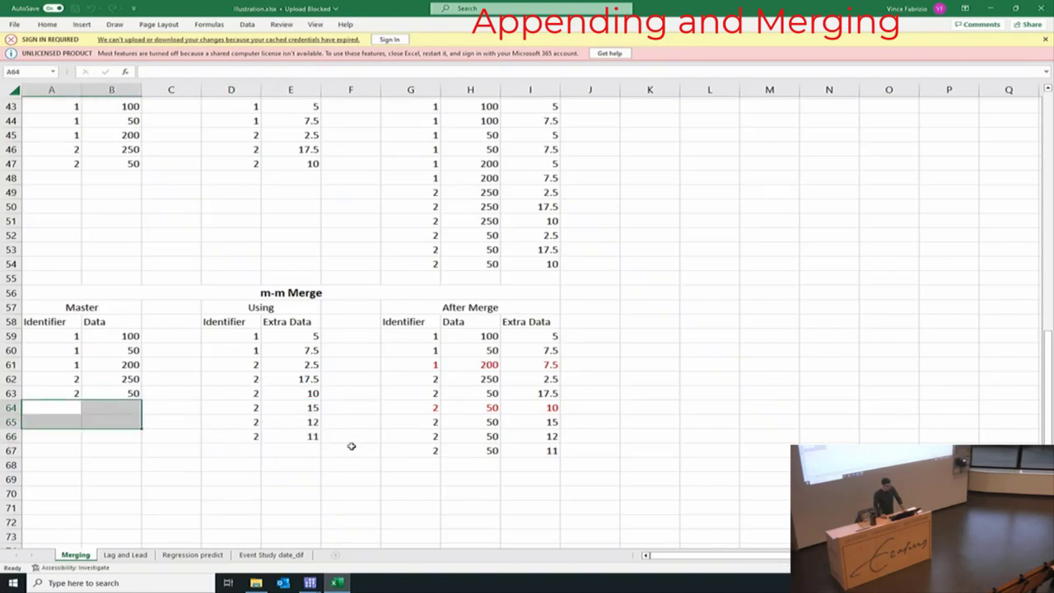
- Trace Using rows 64 to 66 to the identifiers and Extra Data in After Merge rows 65 to 67
{"action": "left_click_drag", "start_coordinate": [244, 406], "coordinate": [314, 437]}
{"action": "left_click_drag", "start_coordinate": [412, 425], "coordinate": [412, 449]}
{"action": "left_click_drag", "start_coordinate": [531, 425], "coordinate": [539, 451]}
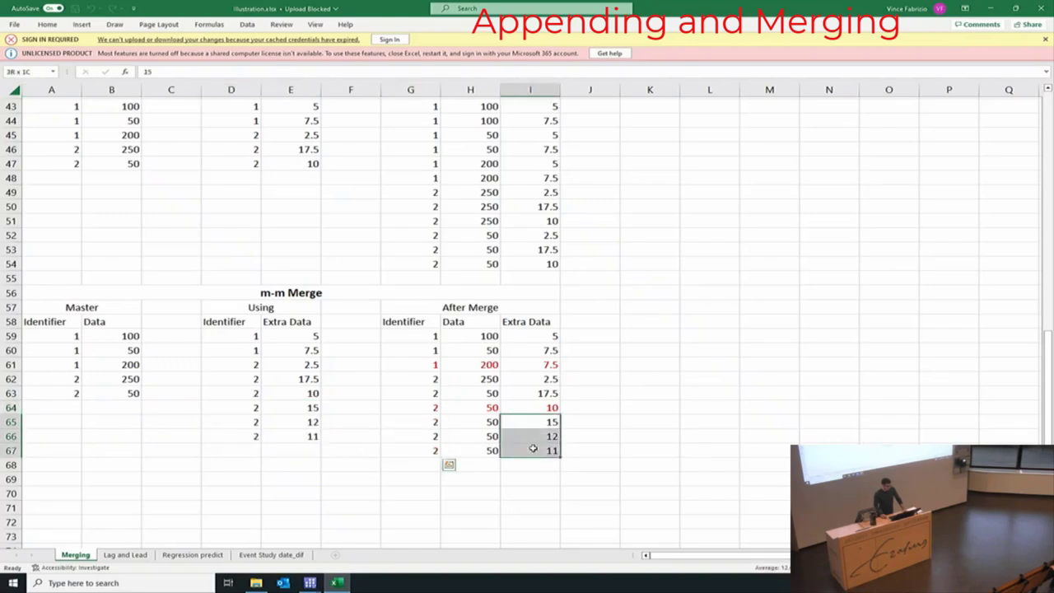
- Highlight the repeated Data values in After Merge rows 64 to 67 and point out the m-m Merge heading
{"action": "left_click", "coordinate": [483, 408]}
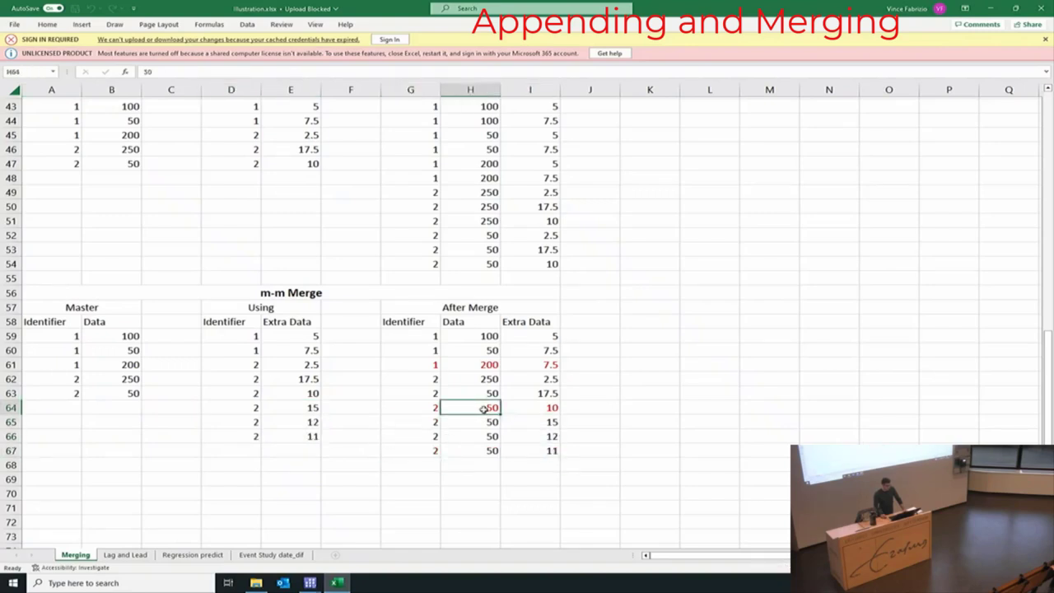
{"action": "left_click_drag", "start_coordinate": [483, 421], "coordinate": [482, 449]}
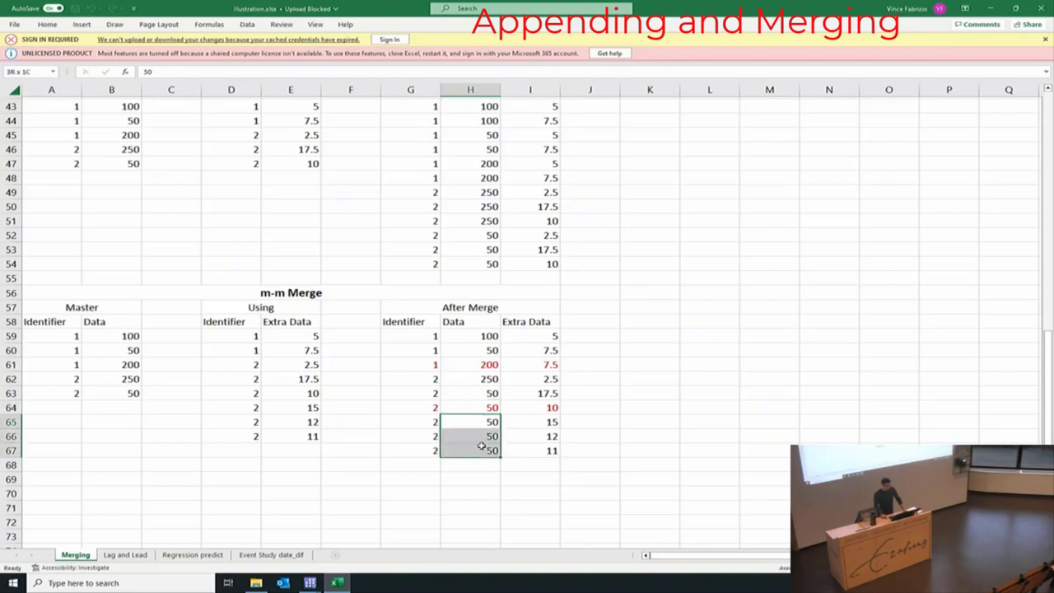
{"action": "left_click", "coordinate": [543, 434]}
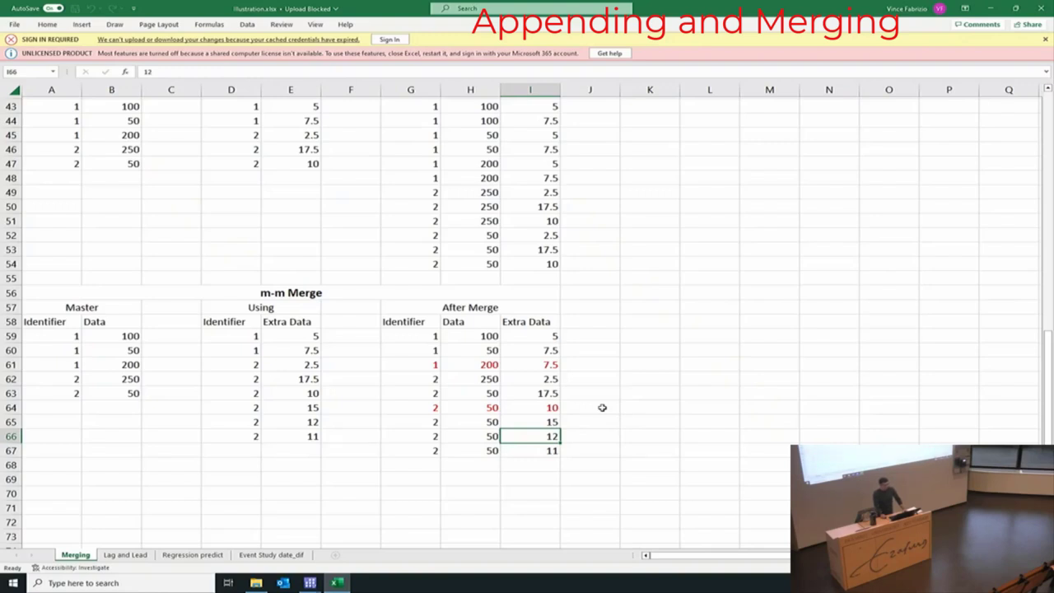
{"action": "left_click", "coordinate": [309, 294]}
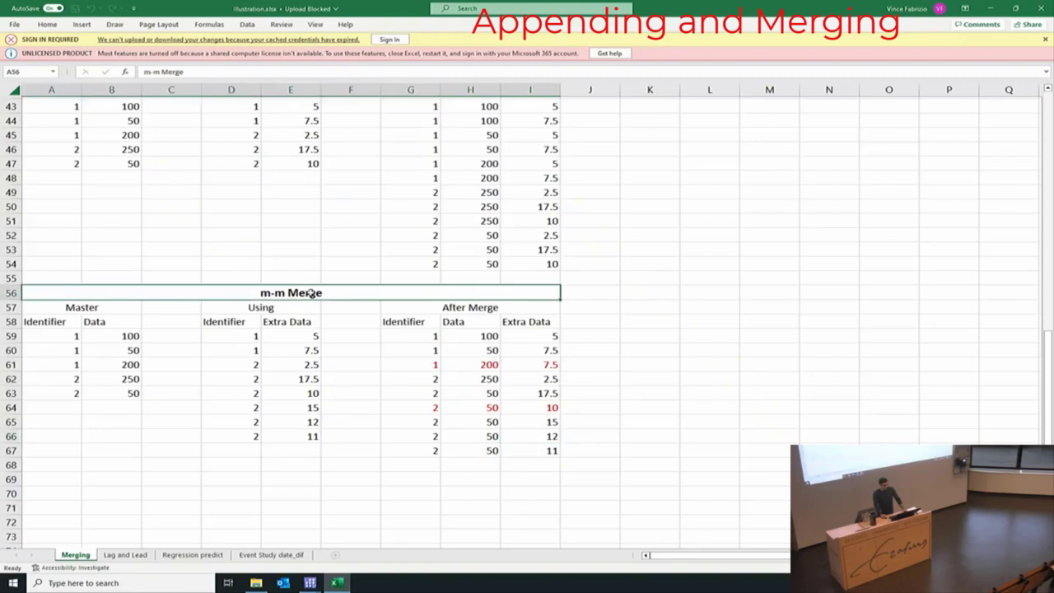
- Switch to Stata, run help merge and maximize the help viewer
{"action": "key", "text": "alt+Tab"}
{"action": "key", "text": "Tab"}
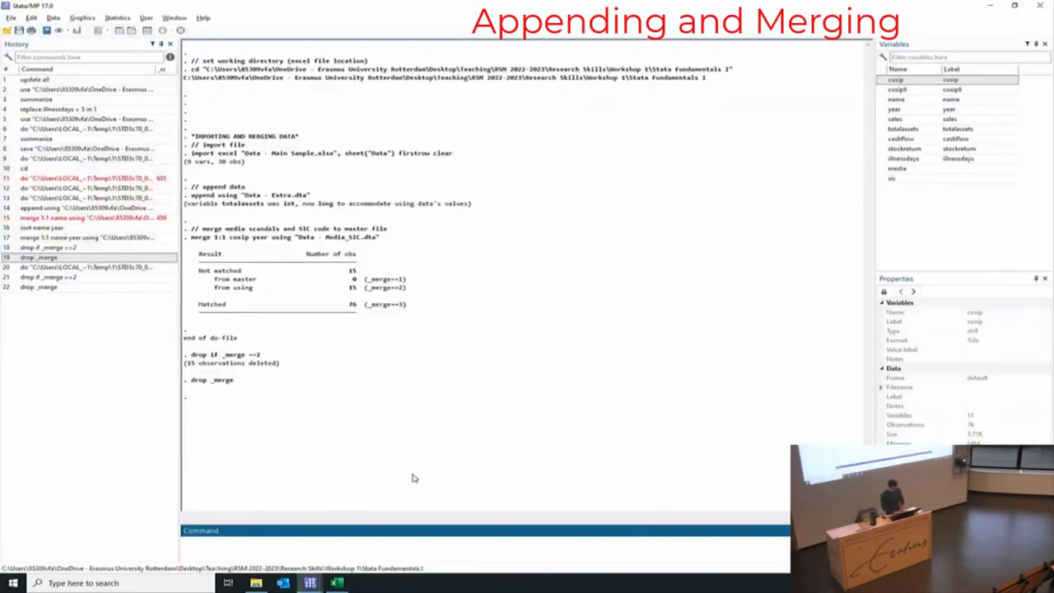
{"action": "key", "text": "BackSpace"}
{"action": "key", "text": "BackSpace"}
{"action": "key", "text": "BackSpace"}
{"action": "key", "text": "BackSpace"}
{"action": "type", "text": "help merge"}
{"action": "key", "text": "Return"}
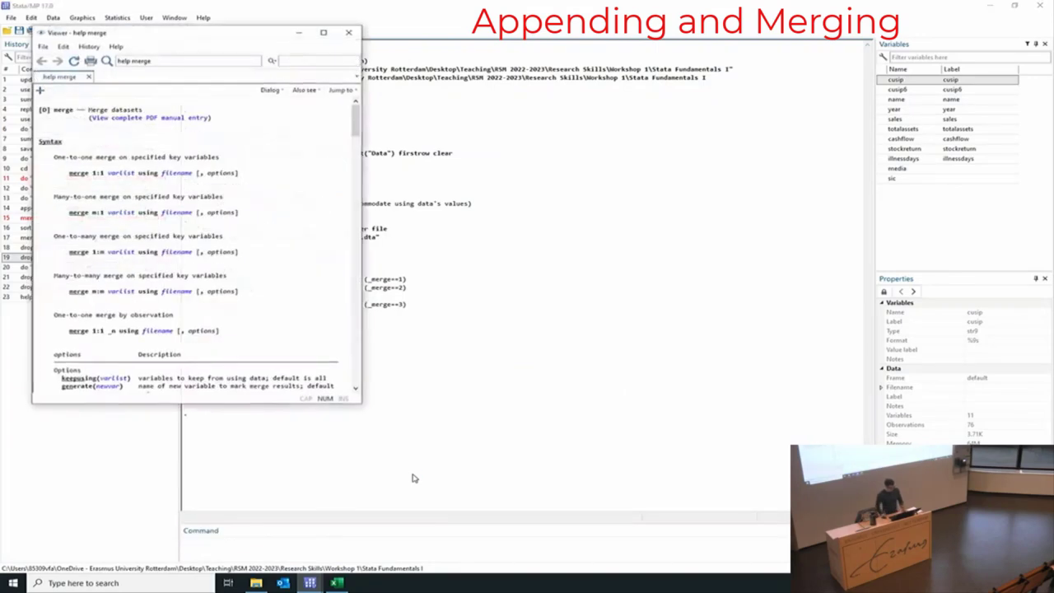
{"action": "left_click", "coordinate": [324, 32]}
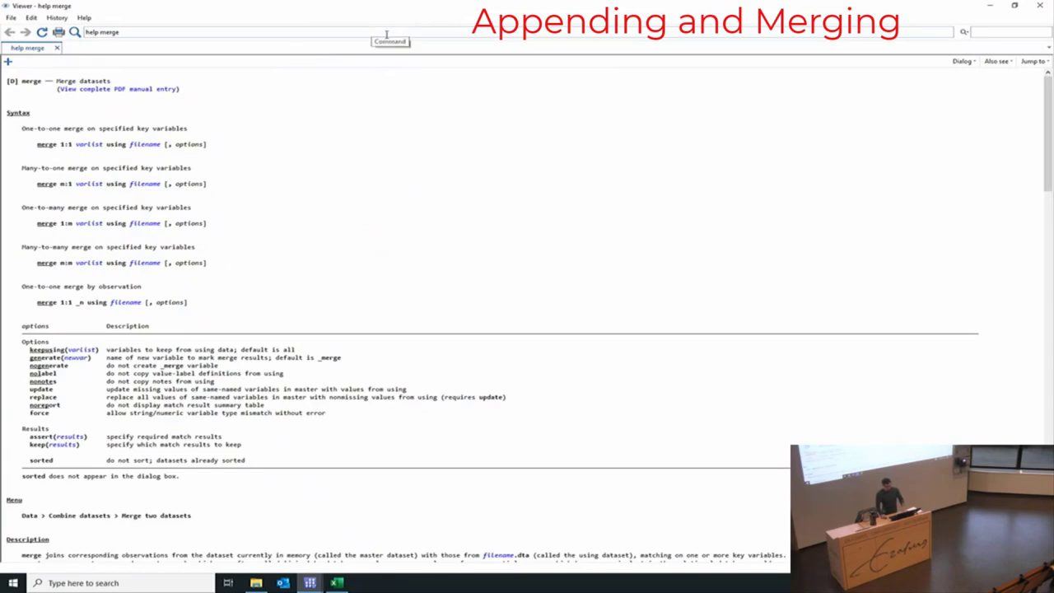
- Open the Remarks and examples PDF documentation from the merge help and go to its m:m merges section
{"action": "scroll", "coordinate": [375, 220], "scroll_direction": "down", "scroll_amount": 10}
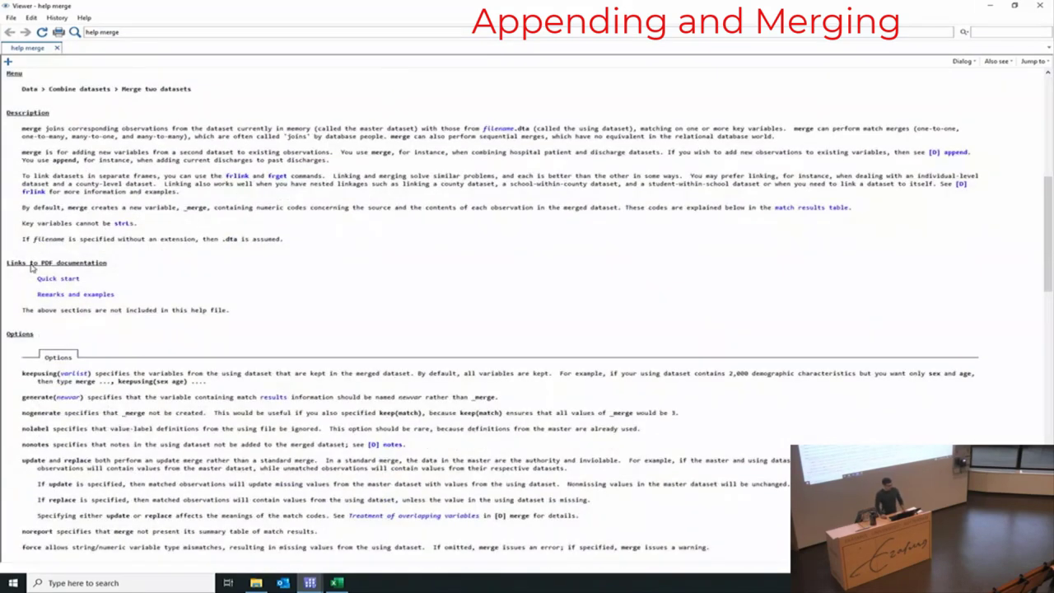
{"action": "left_click", "coordinate": [89, 296]}
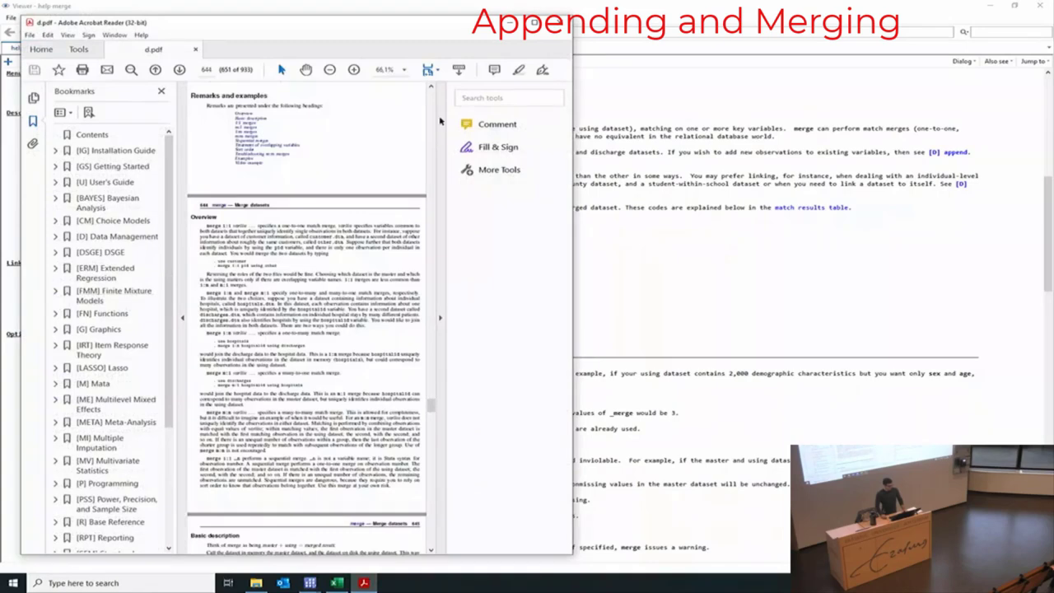
{"action": "left_click", "coordinate": [540, 18]}
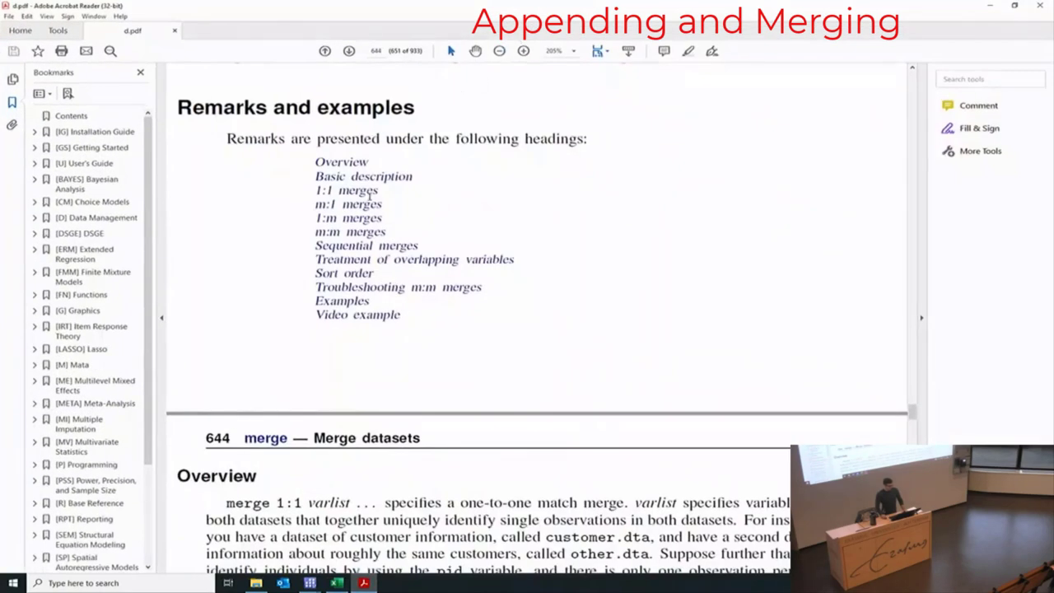
{"action": "left_click", "coordinate": [360, 234]}
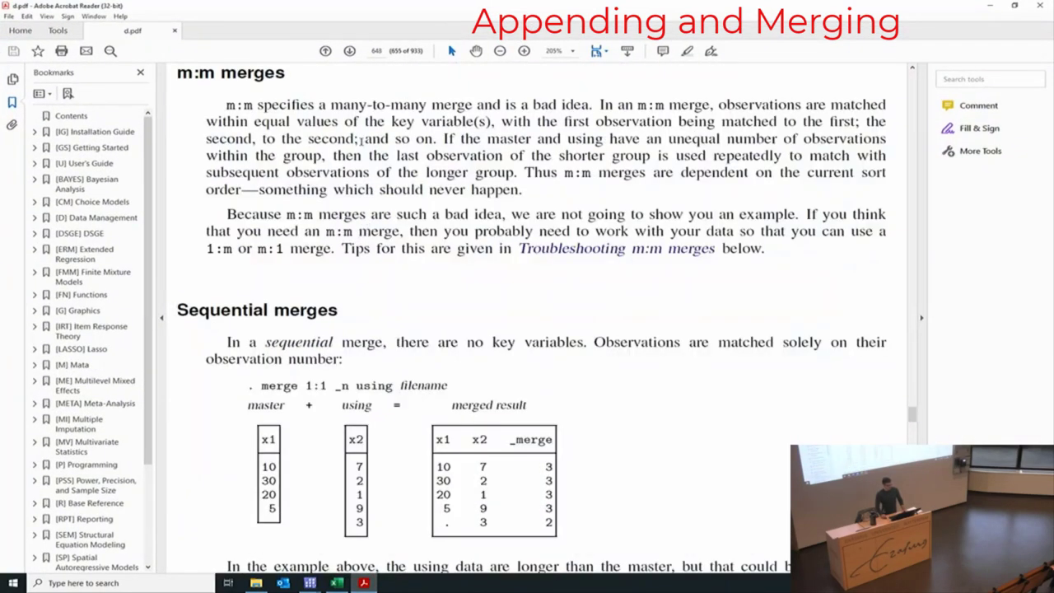
- Highlight the manual's opening statement on m:m merges and the sentence explaining why no example is given
{"action": "left_click_drag", "start_coordinate": [222, 105], "coordinate": [589, 104]}
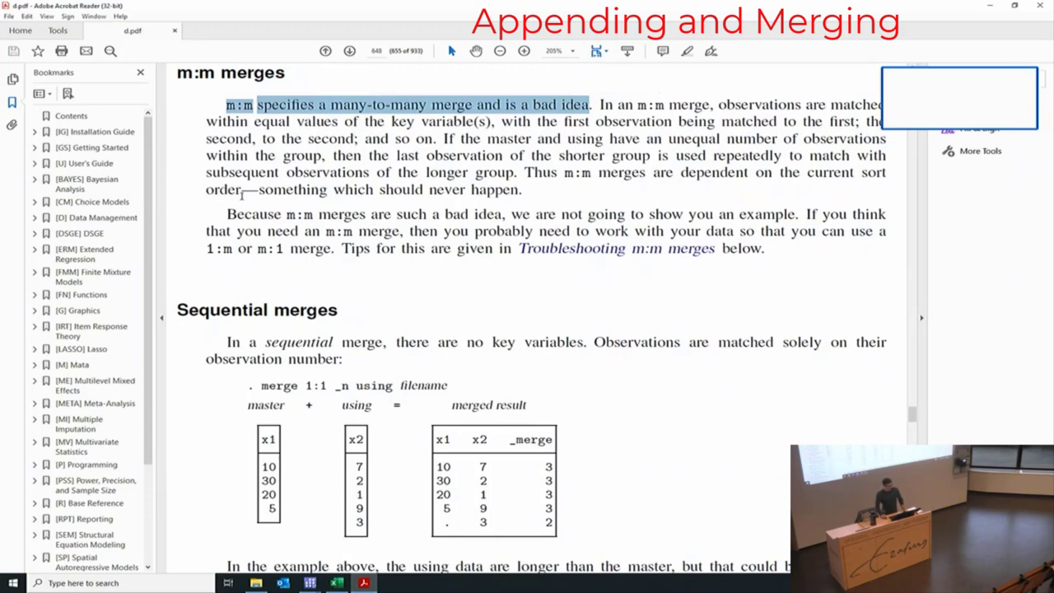
{"action": "mouse_move", "coordinate": [227, 214]}
{"action": "left_mouse_down"}
{"action": "mouse_move", "coordinate": [636, 202]}
{"action": "mouse_move", "coordinate": [796, 215]}
{"action": "left_mouse_up"}
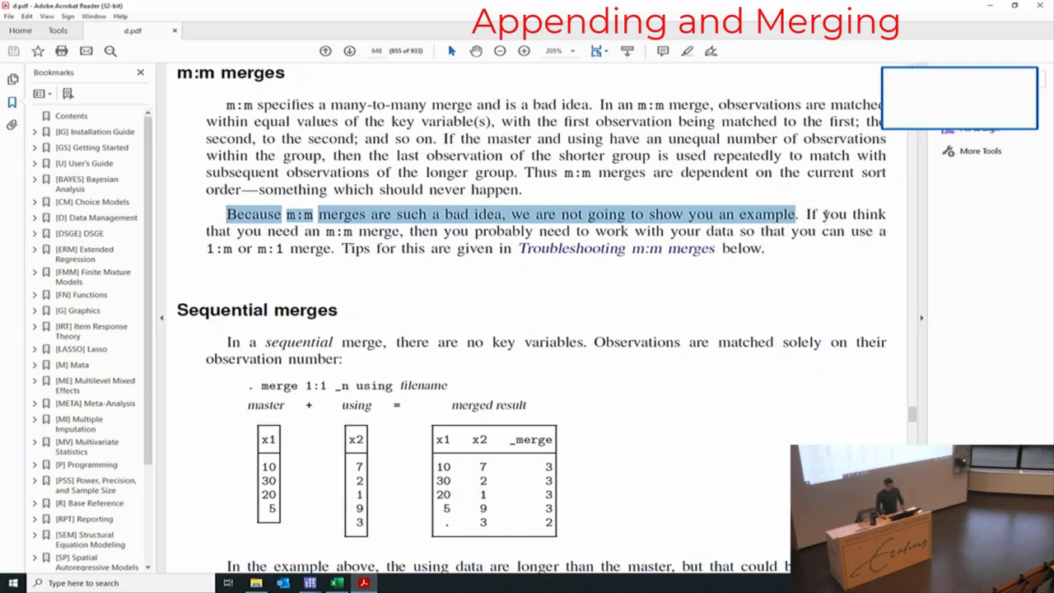
{"action": "left_click", "coordinate": [823, 214]}
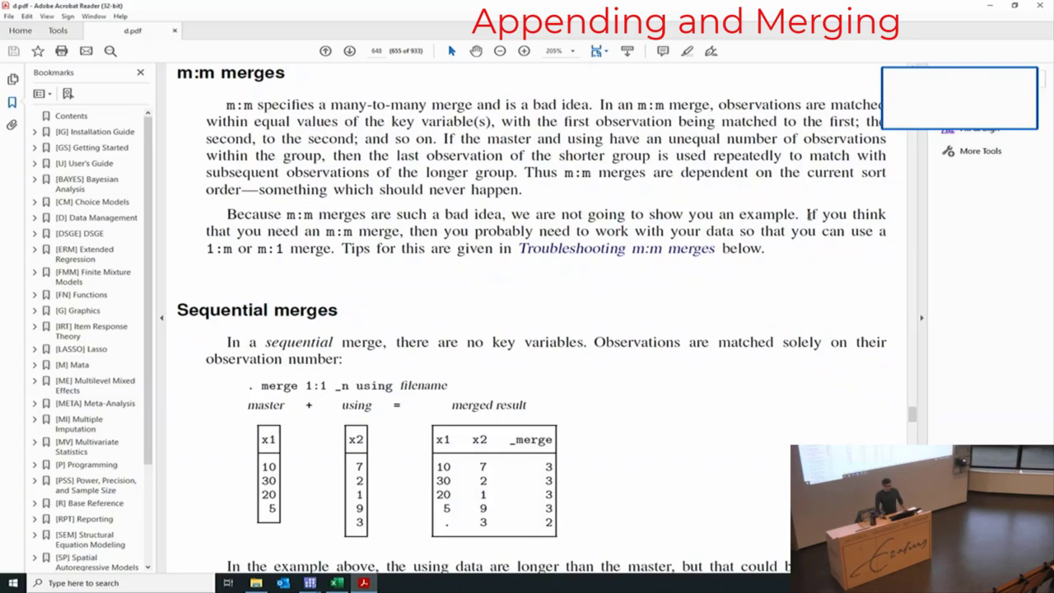
- Switch to the Stata do-file, highlight the merge 1:1 cusip year command on line 21, and return to the main Stata window
{"action": "key", "text": "alt+Tab"}
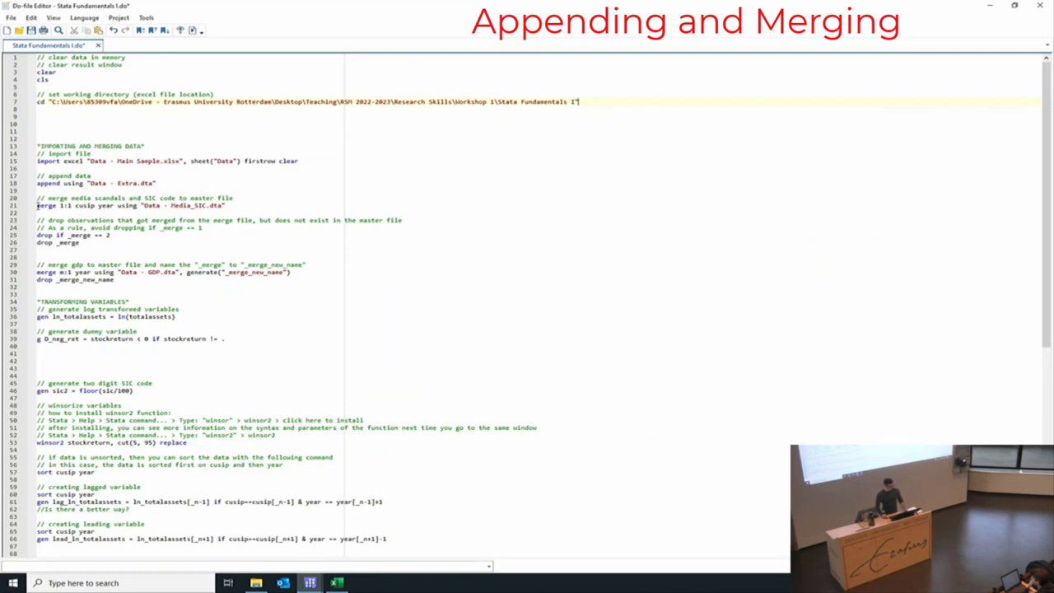
{"action": "left_click_drag", "start_coordinate": [37, 206], "coordinate": [228, 206]}
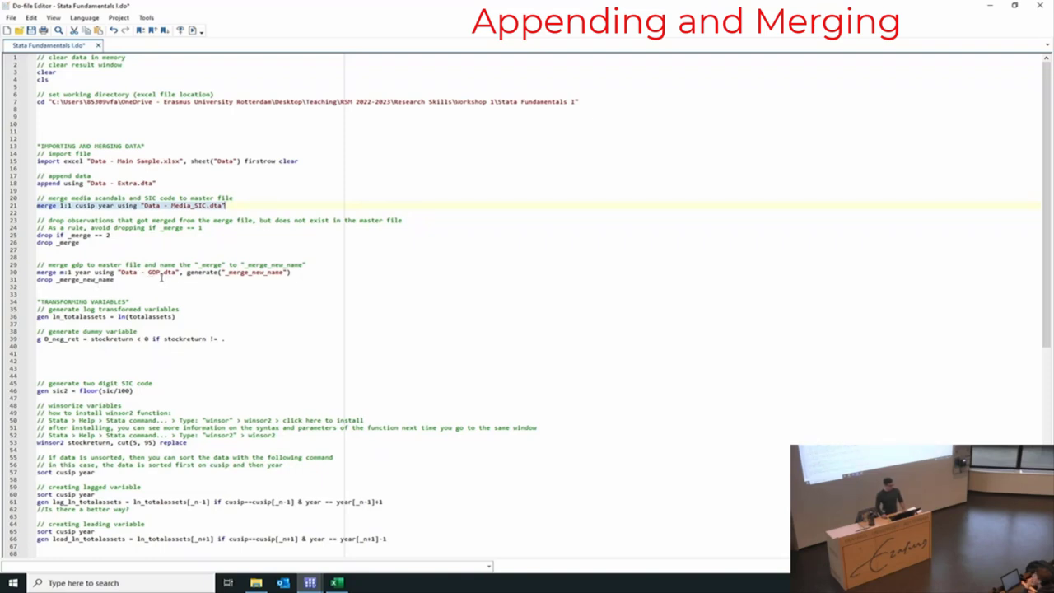
{"action": "key", "text": "alt+Tab"}
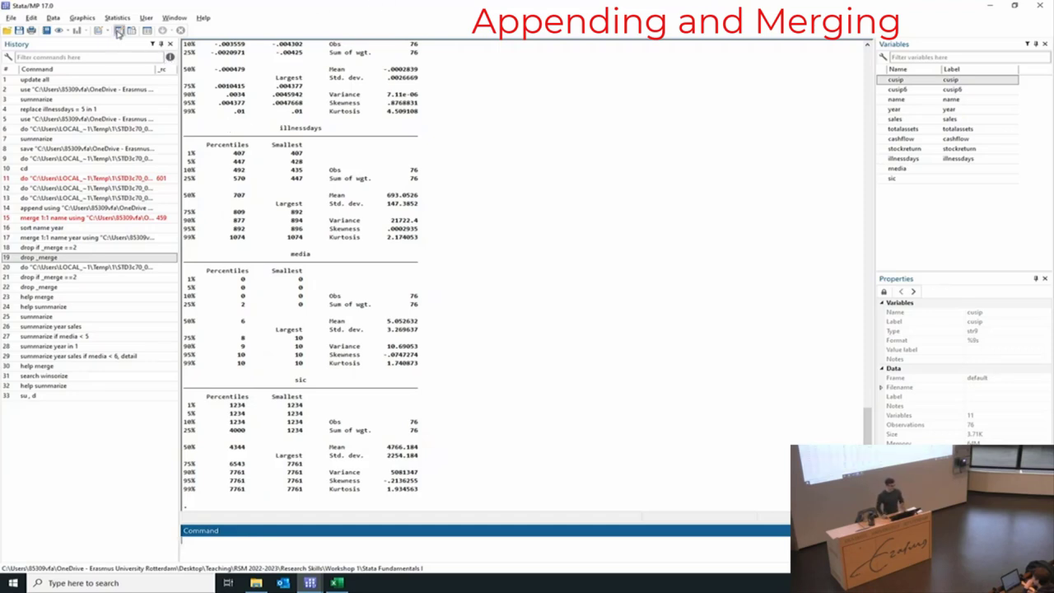
- Sort the dataset by year and inspect the sorted observations in the Data Editor
{"action": "left_click", "coordinate": [119, 31]}
{"action": "key", "text": "alt+Tab"}
{"action": "type", "text": "sort year"}
{"action": "key", "text": "Return"}
{"action": "key", "text": "alt+Tab"}
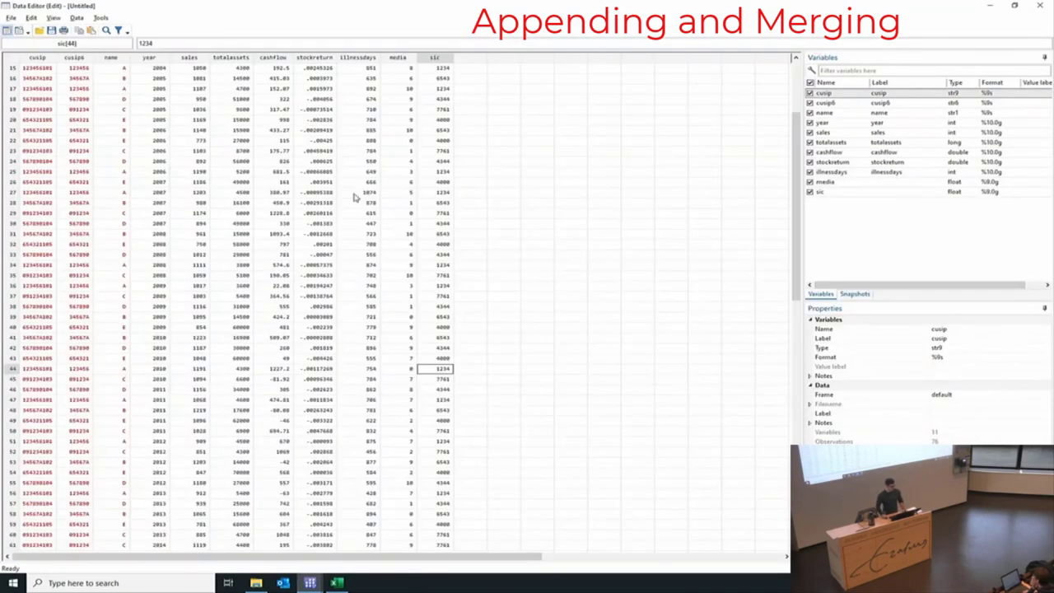
{"action": "left_click_drag", "start_coordinate": [10, 69], "coordinate": [34, 213]}
{"action": "scroll", "coordinate": [150, 172], "scroll_direction": "up", "scroll_amount": 5}
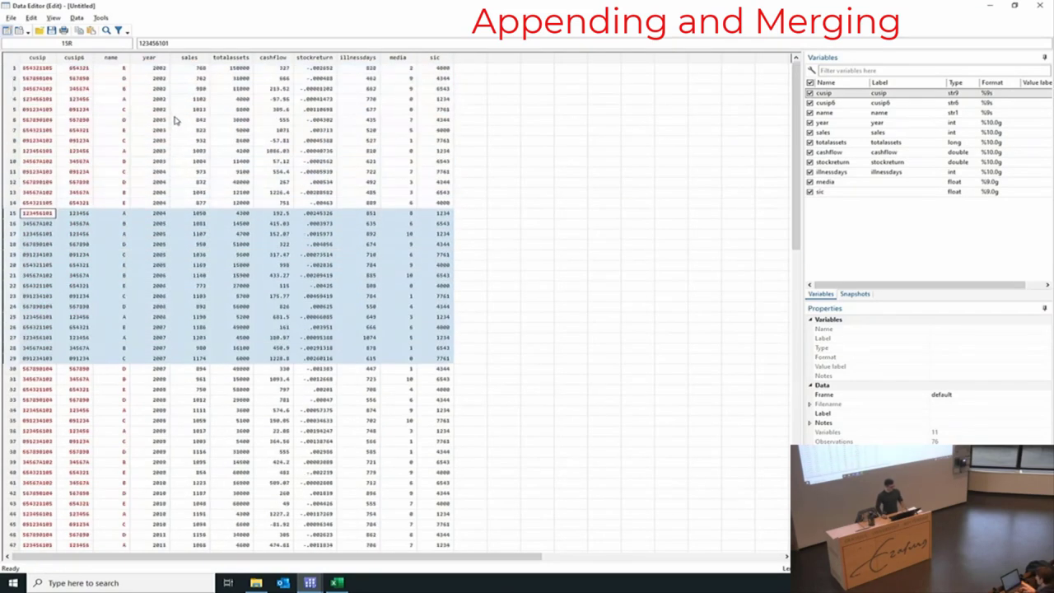
- Inspect the year values in Data - GDP.dta in its Data Editor and close that Stata window
{"action": "key", "text": "alt+Tab"}
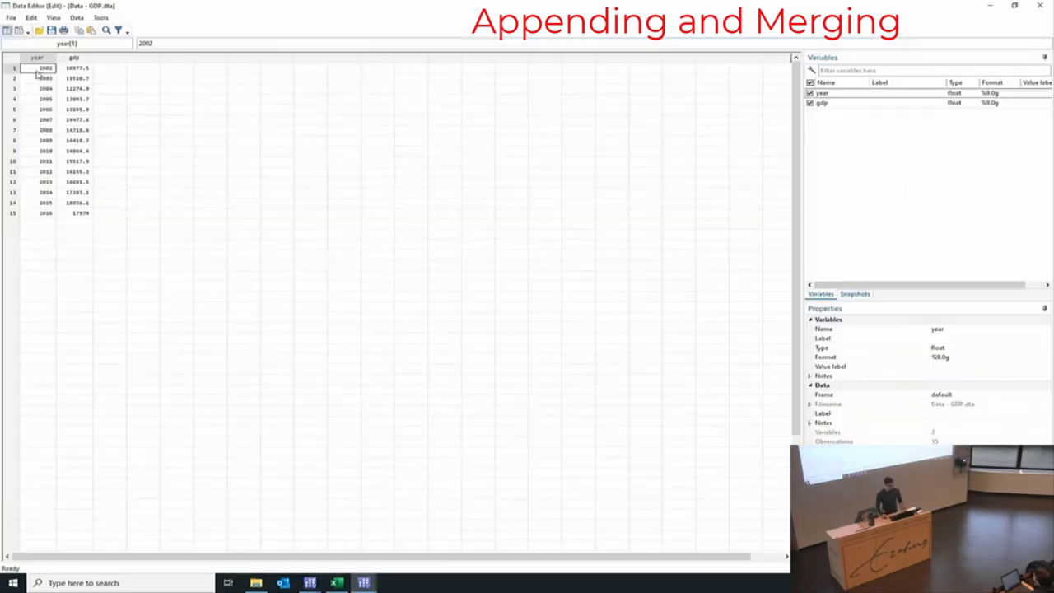
{"action": "left_click_drag", "start_coordinate": [42, 69], "coordinate": [53, 215]}
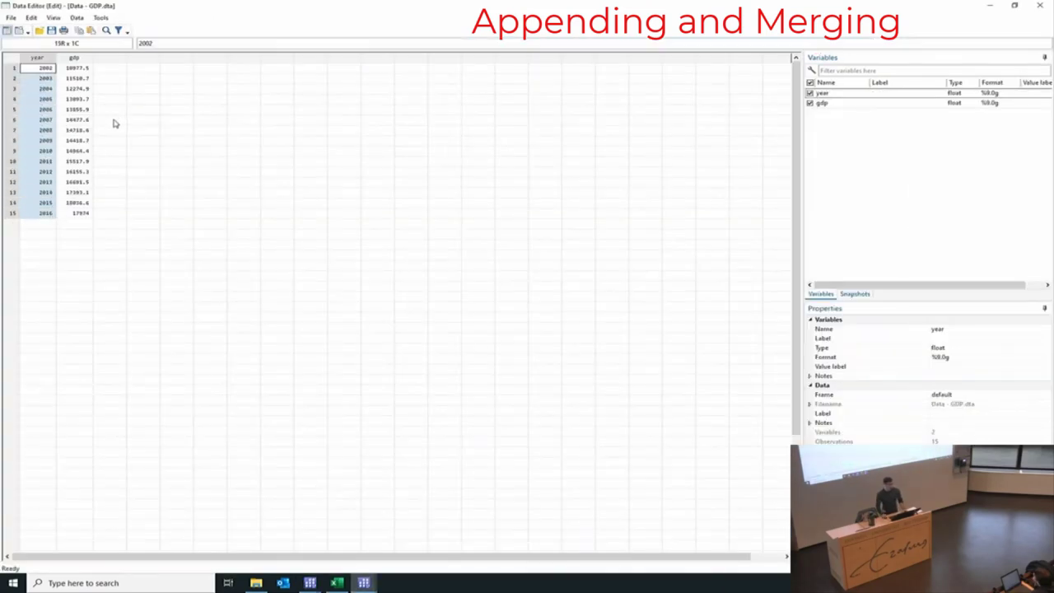
{"action": "left_click", "coordinate": [1039, 5]}
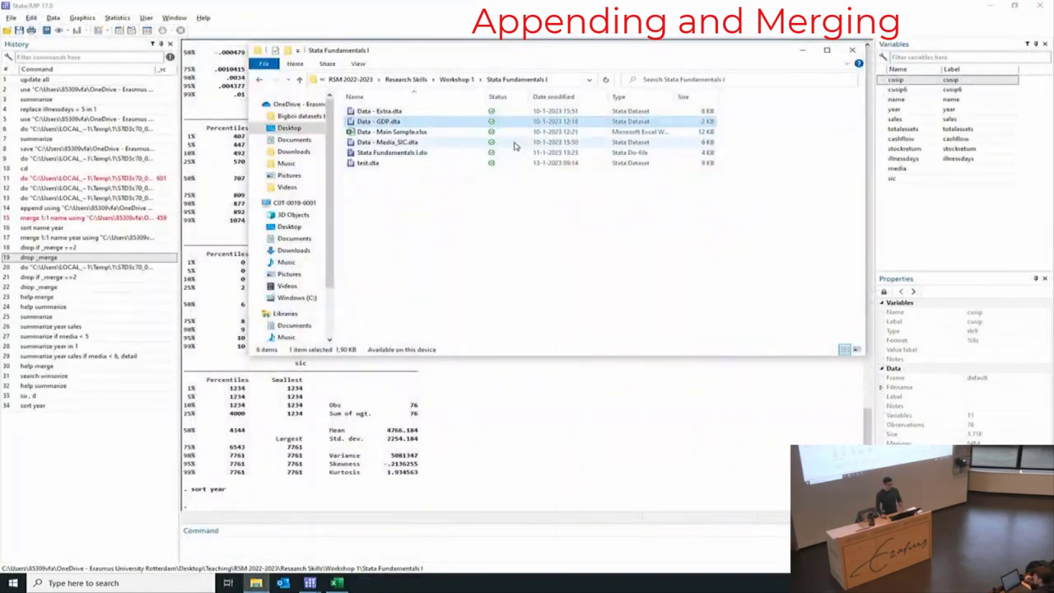
- Set up a many-to-one merge in the main Stata window, with year as key variable and Data - GDP.dta as the dataset on disk
{"action": "left_click", "coordinate": [380, 544]}
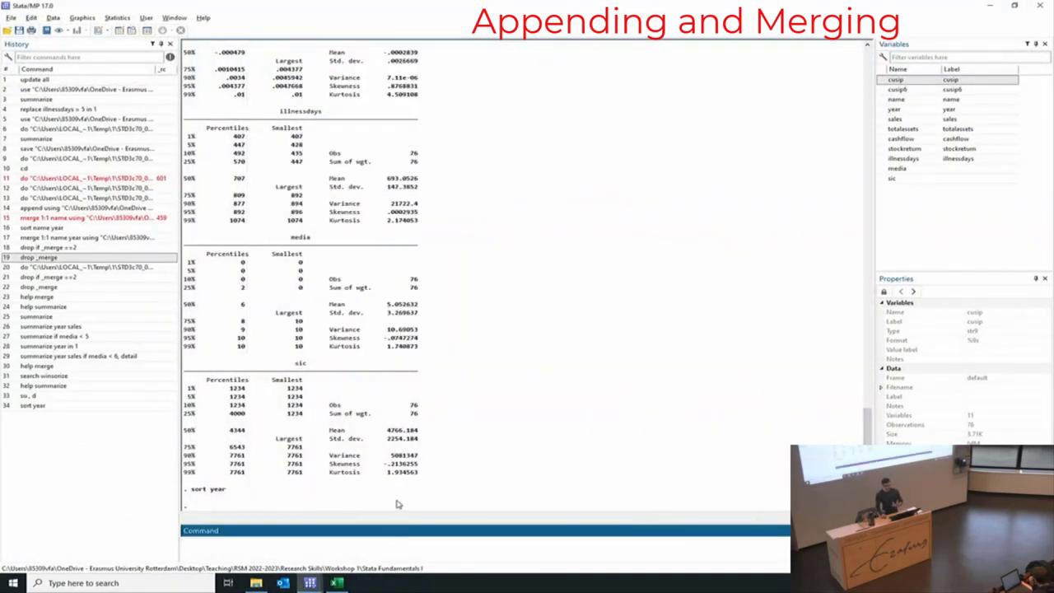
{"action": "left_click", "coordinate": [10, 19]}
{"action": "mouse_move", "coordinate": [52, 20]}
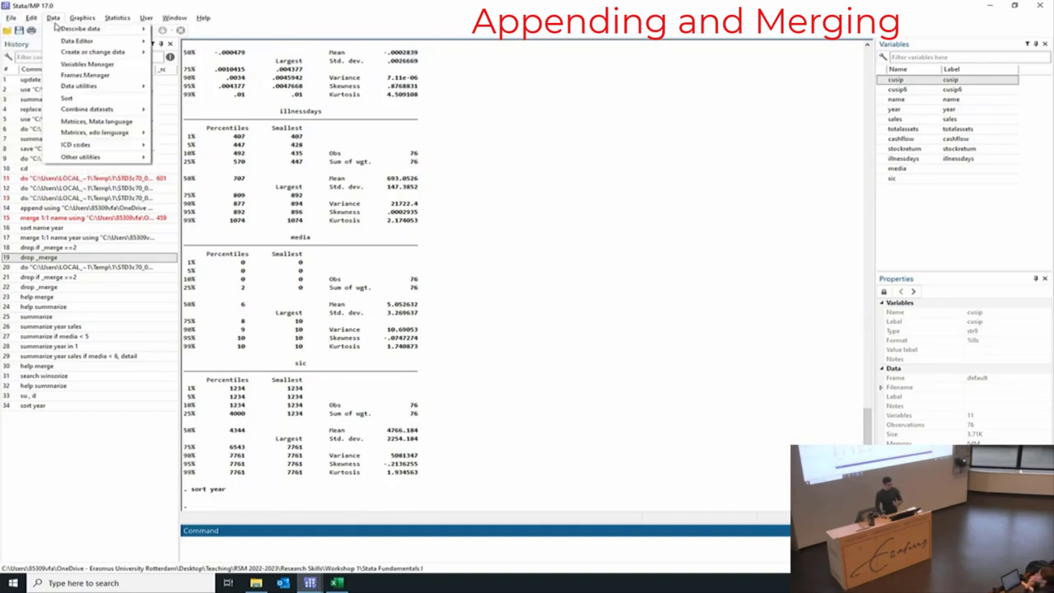
{"action": "mouse_move", "coordinate": [80, 109]}
{"action": "left_click", "coordinate": [165, 111]}
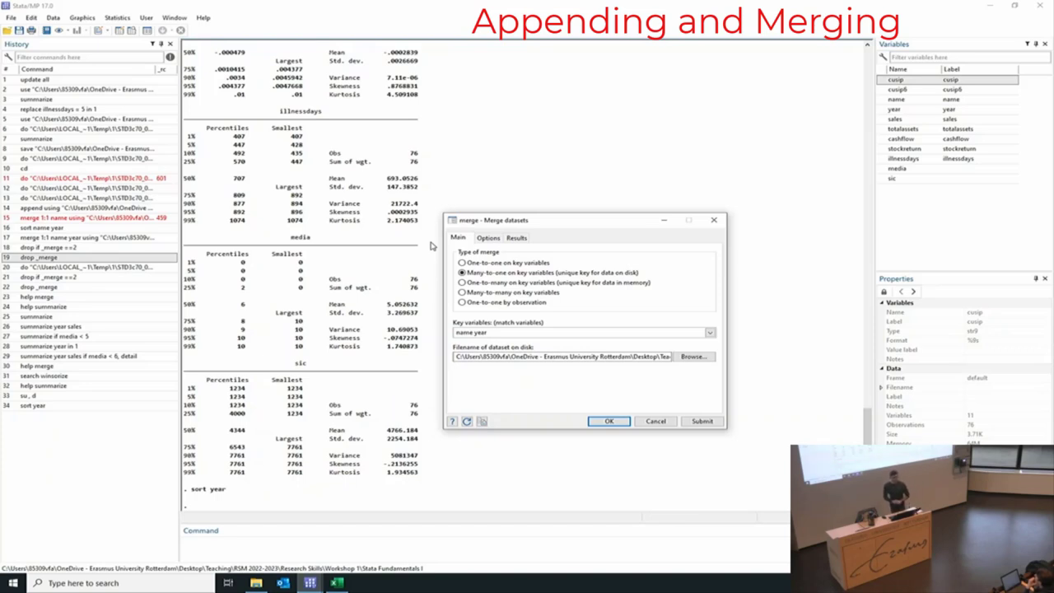
{"action": "left_click_drag", "start_coordinate": [475, 333], "coordinate": [444, 338]}
{"action": "key", "text": "BackSpace"}
{"action": "left_click", "coordinate": [694, 356]}
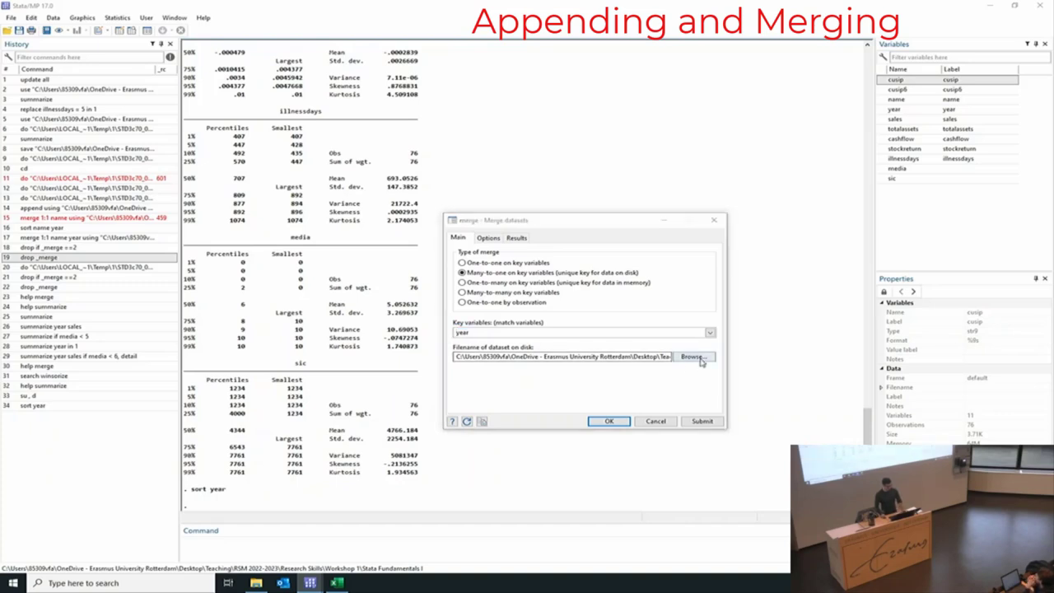
{"action": "double_click", "coordinate": [548, 279]}
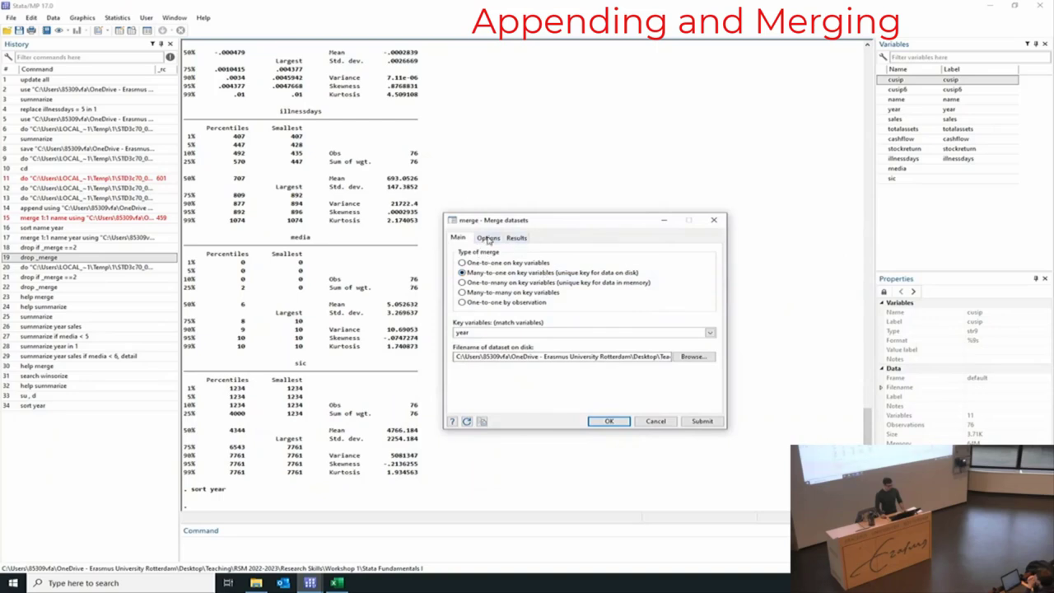
- Name the merge result variable _merge2 and run the merge
{"action": "left_click", "coordinate": [495, 240]}
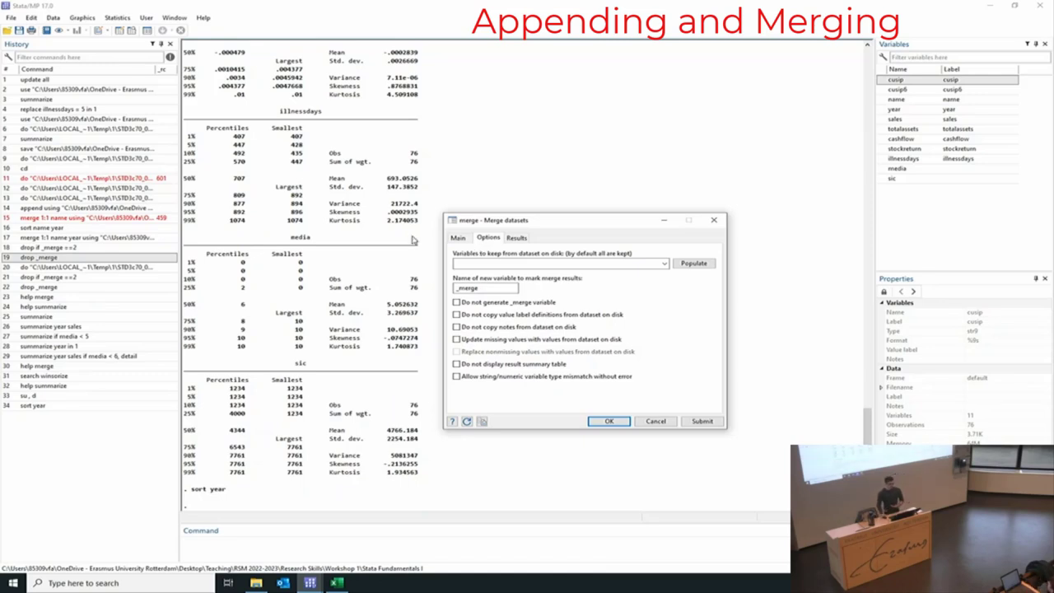
{"action": "left_click", "coordinate": [486, 287]}
{"action": "left_click", "coordinate": [614, 422]}
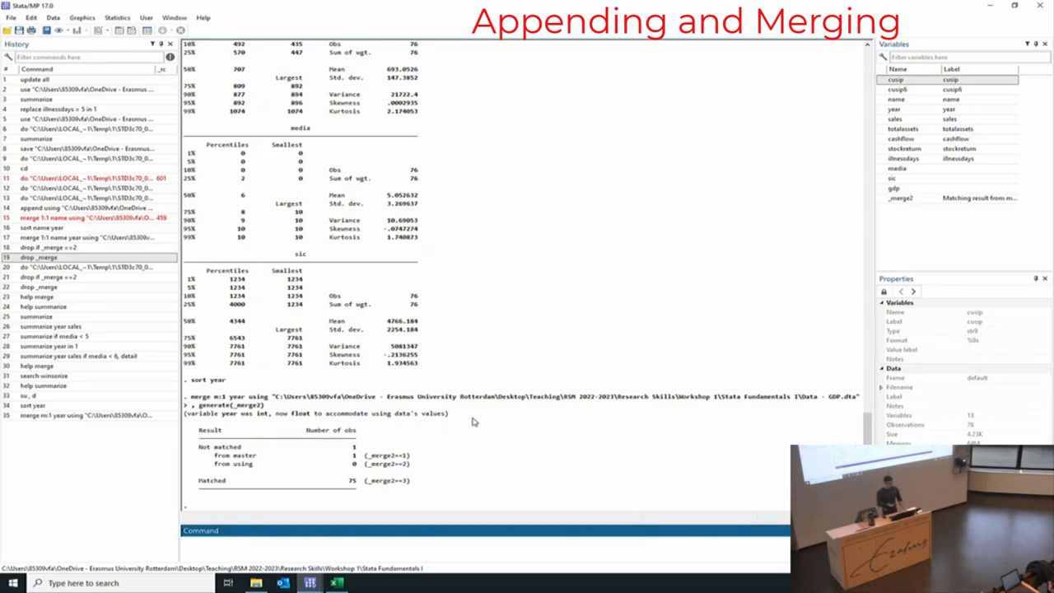
- Highlight the unmatched master count in the merge results, and select the Master only observation in row 76 of the Data Editor
{"action": "key", "text": "alt+Tab"}
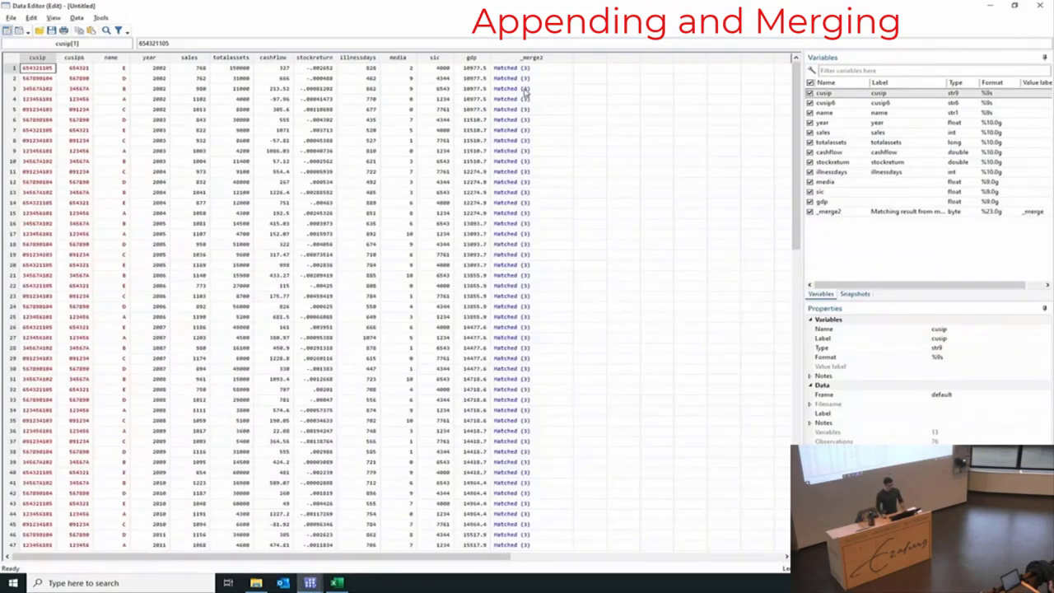
{"action": "key", "text": "alt+Tab"}
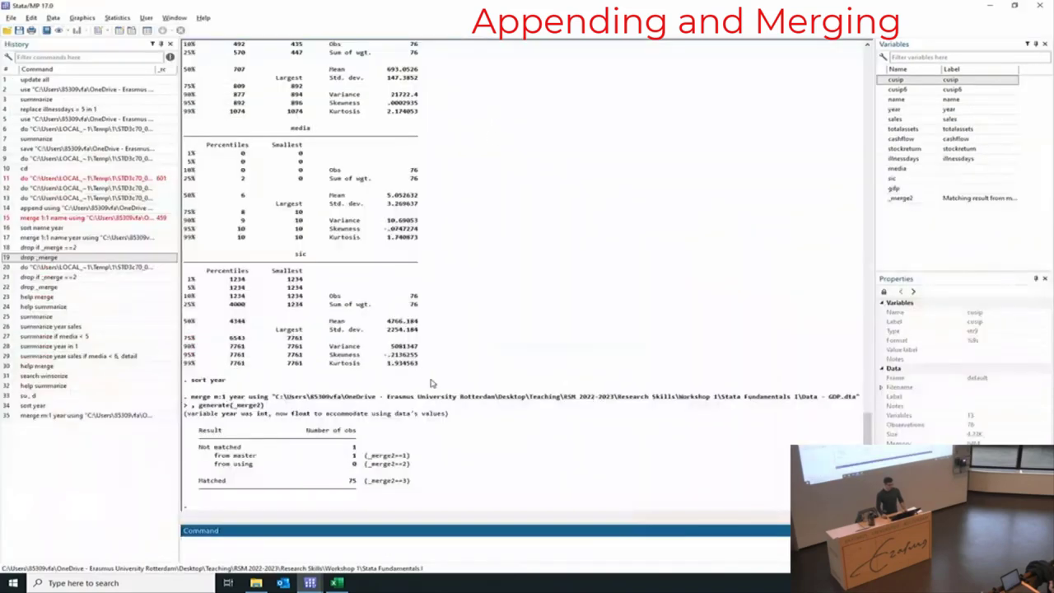
{"action": "left_click_drag", "start_coordinate": [234, 457], "coordinate": [270, 458]}
{"action": "left_click_drag", "start_coordinate": [346, 458], "coordinate": [355, 458]}
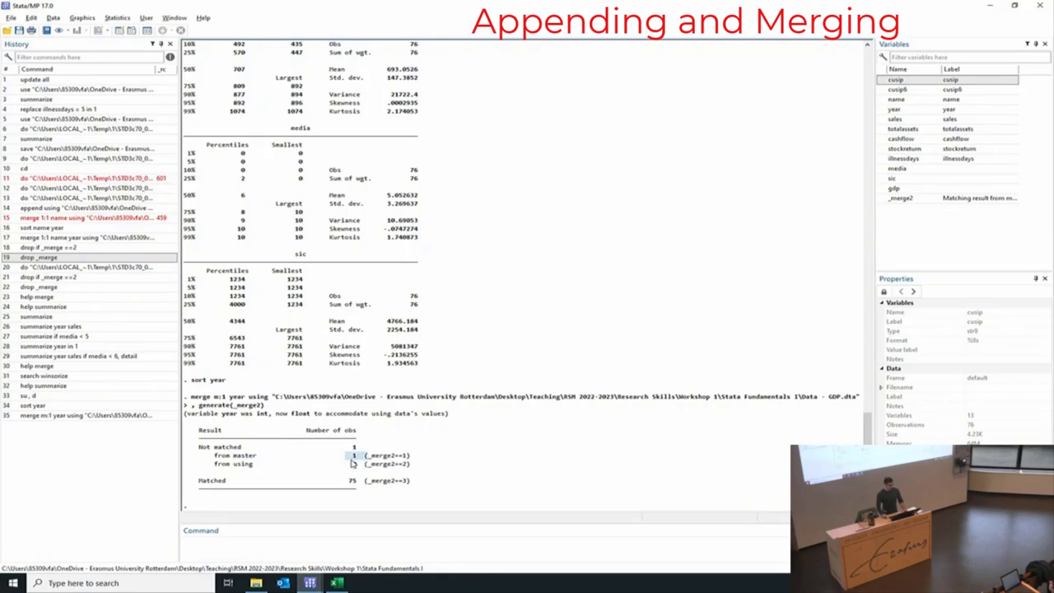
{"action": "key", "text": "ctrl+8"}
{"action": "scroll", "coordinate": [428, 452], "scroll_direction": "down", "scroll_amount": 15}
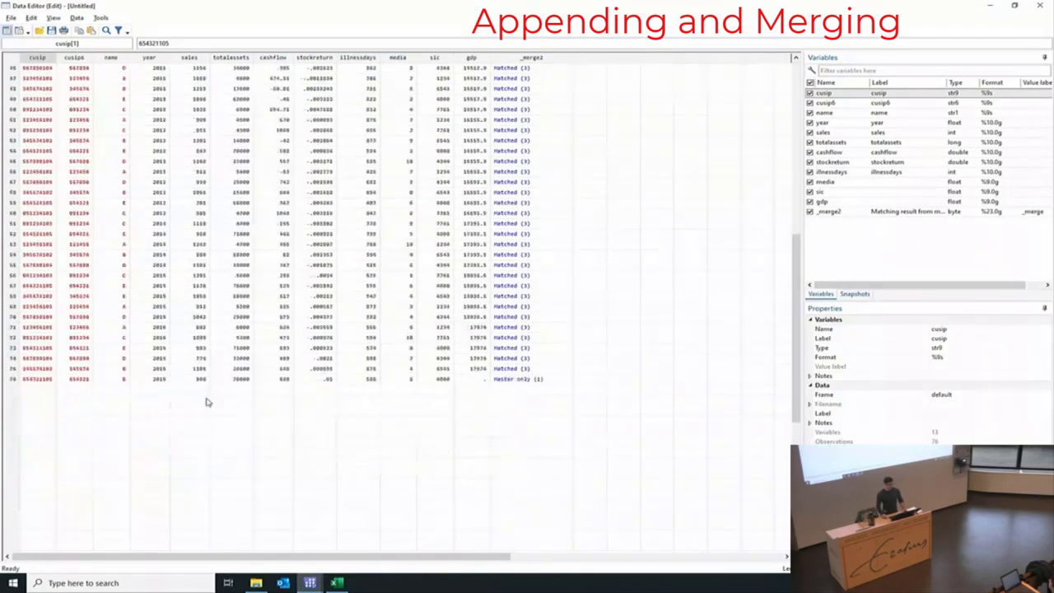
{"action": "left_click_drag", "start_coordinate": [31, 379], "coordinate": [474, 380]}
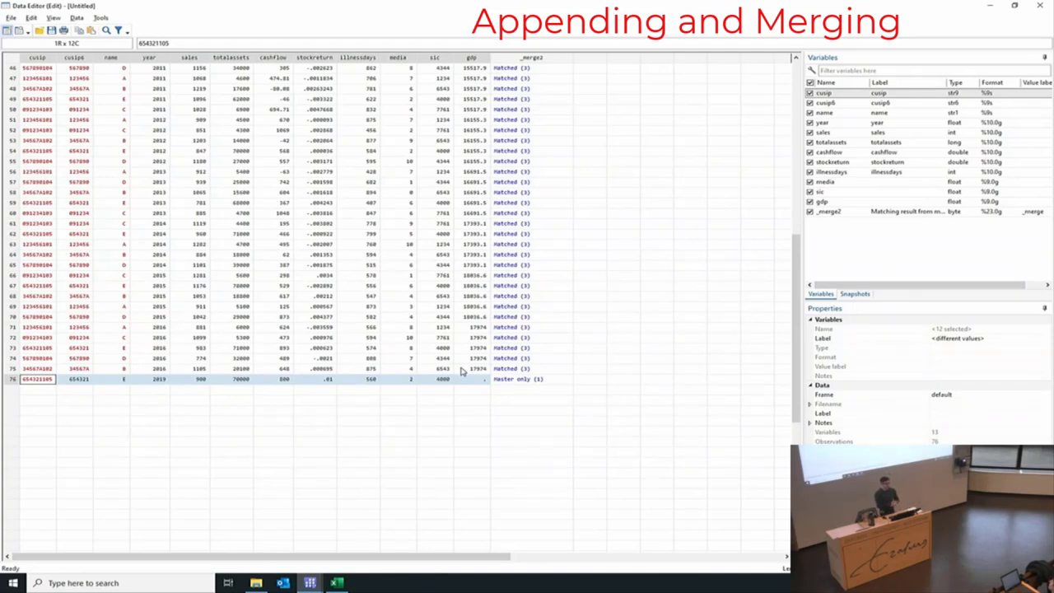
- Return to the merge results, and inspect the name and gdp cells of observation 76 in the Data Editor
{"action": "key", "text": "alt+Tab"}
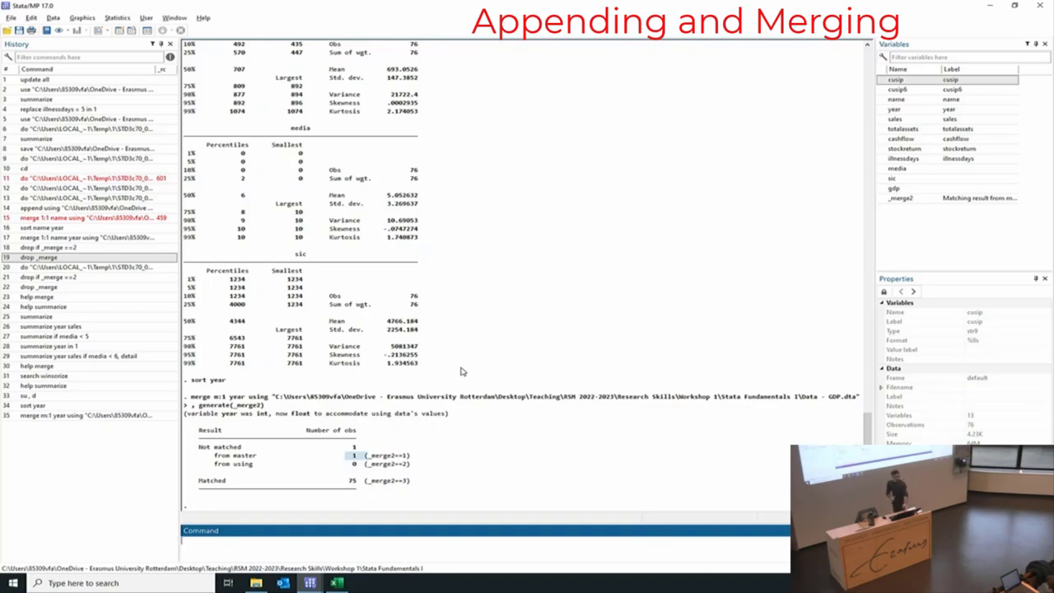
{"action": "key", "text": "ctrl+8"}
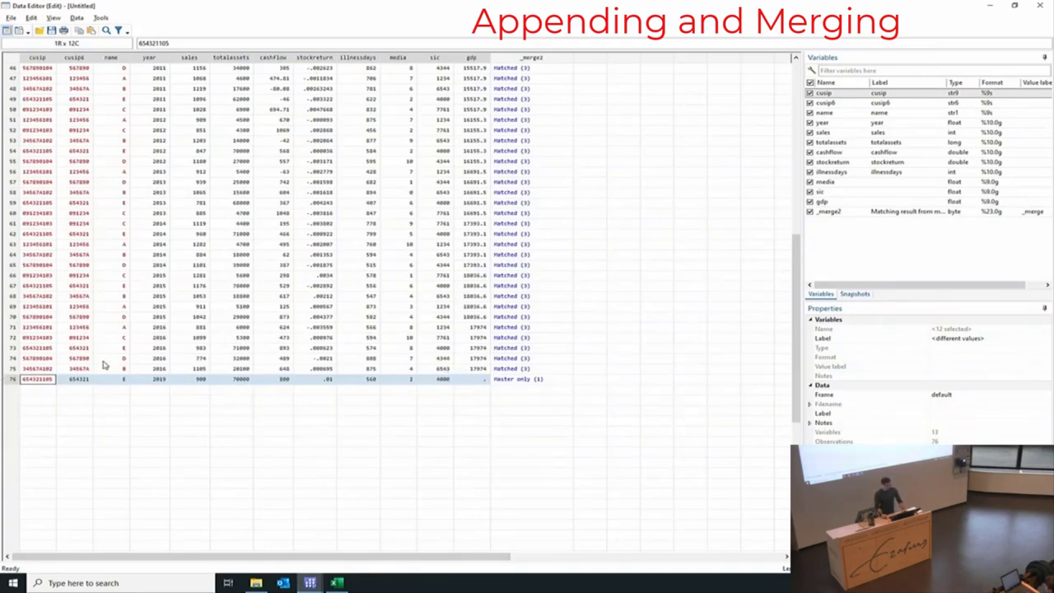
{"action": "left_click", "coordinate": [160, 381]}
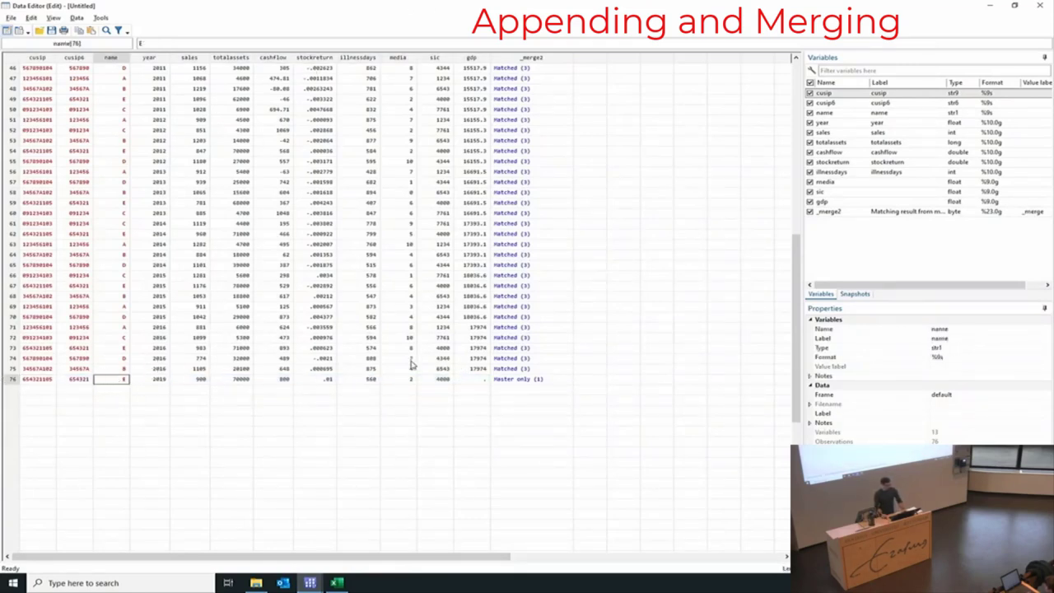
{"action": "left_click", "coordinate": [477, 382]}
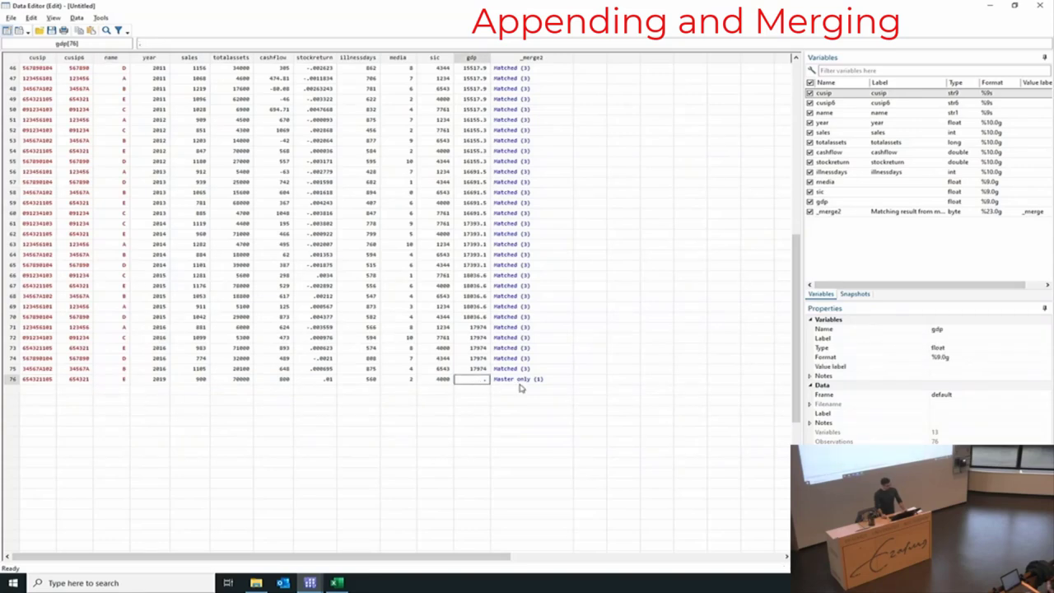
- Return to the main Stata window and display the documentation for the summarize command
{"action": "key", "text": "alt+Tab"}
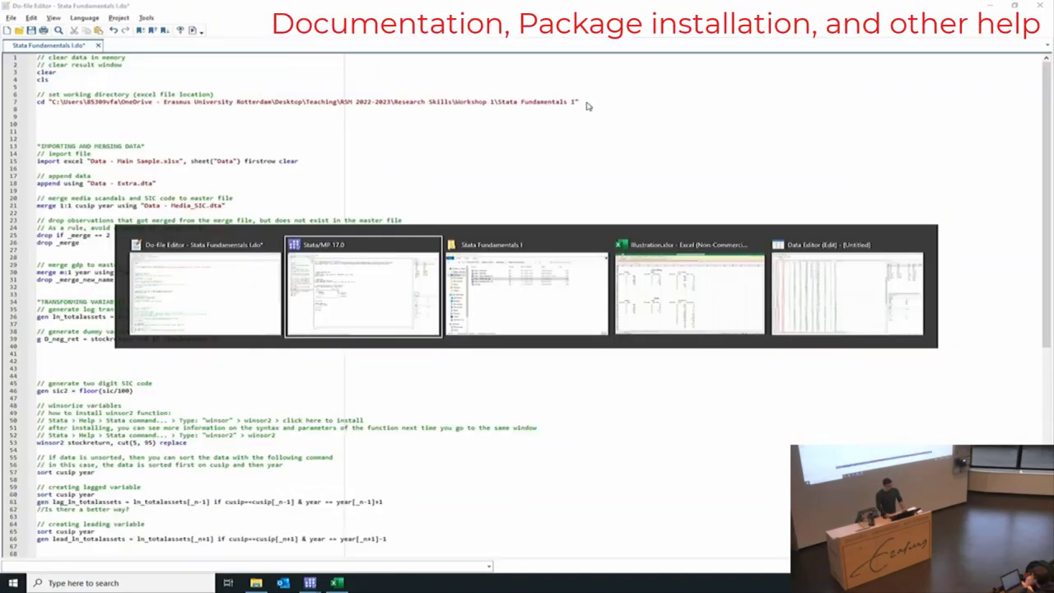
{"action": "key", "text": "alt+Tab"}
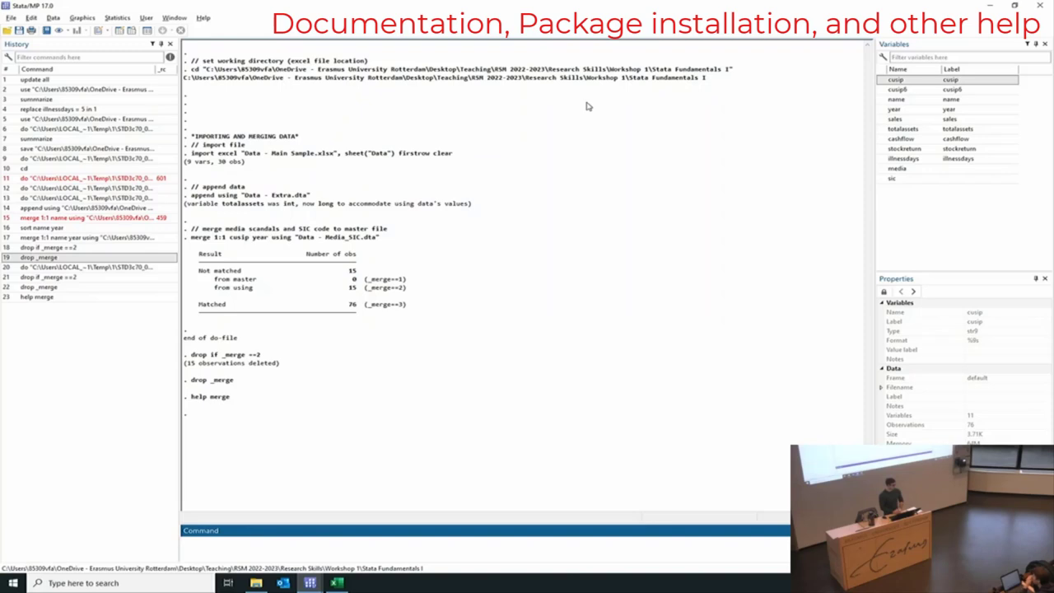
{"action": "type", "text": "h"}
{"action": "type", "text": "elp summarize"}
{"action": "key", "text": "Return"}
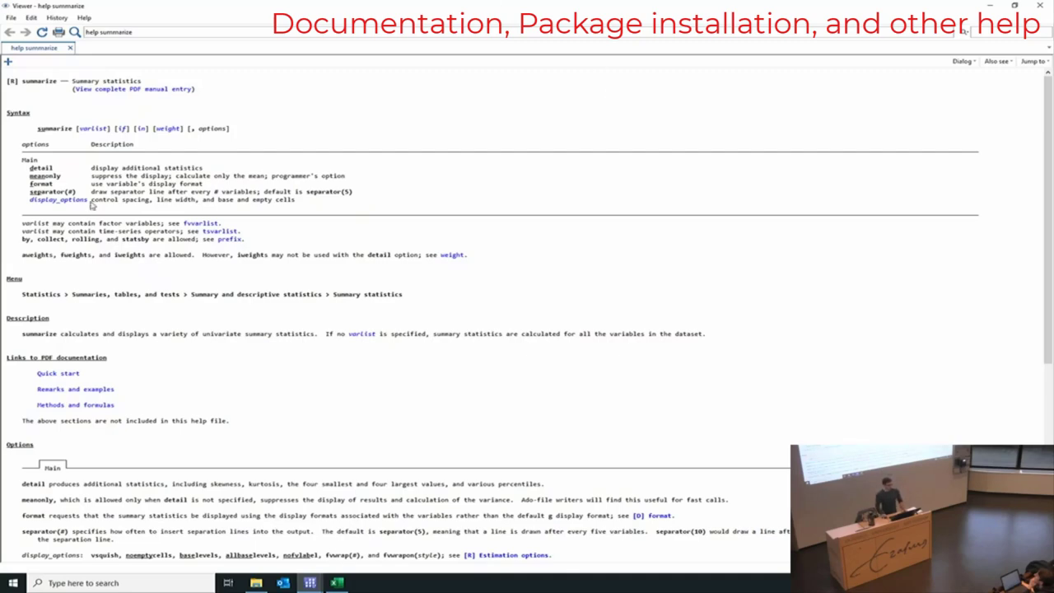
- Run summarize on all variables in the dataset
{"action": "key", "text": "alt+Tab"}
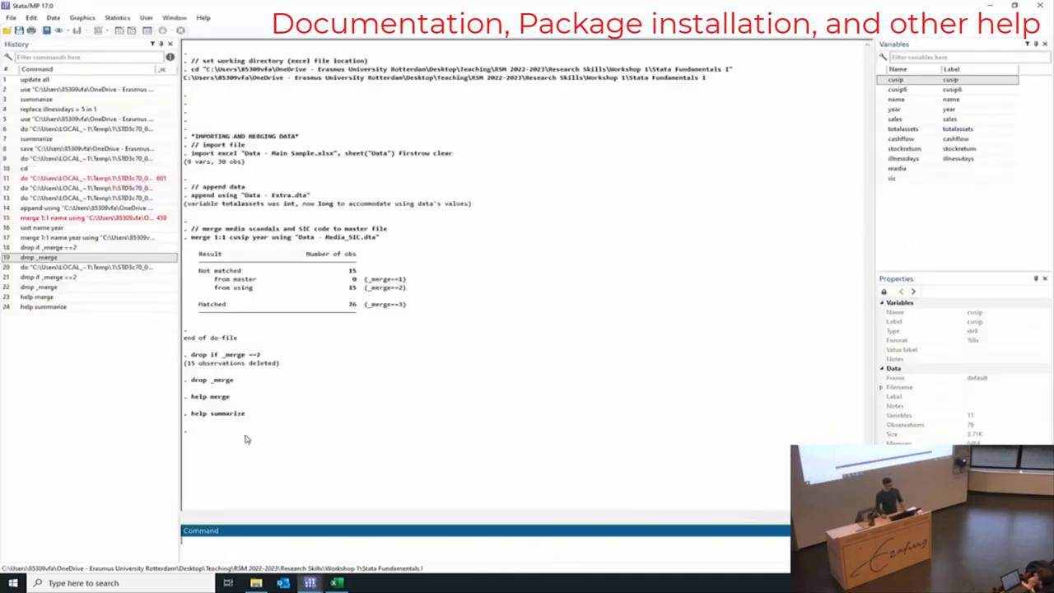
{"action": "type", "text": "summarize"}
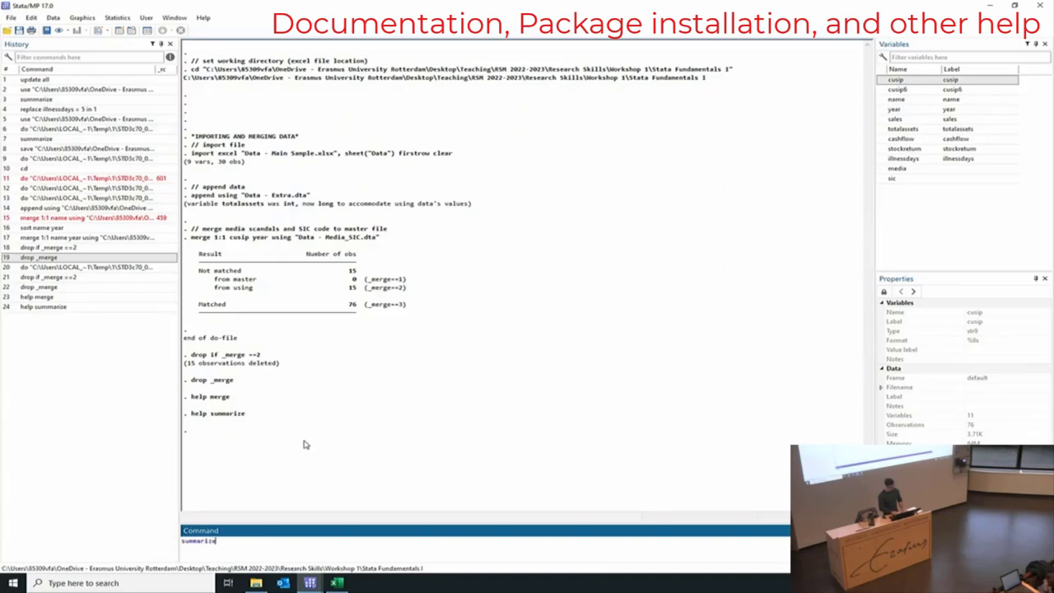
{"action": "key", "text": "Return"}
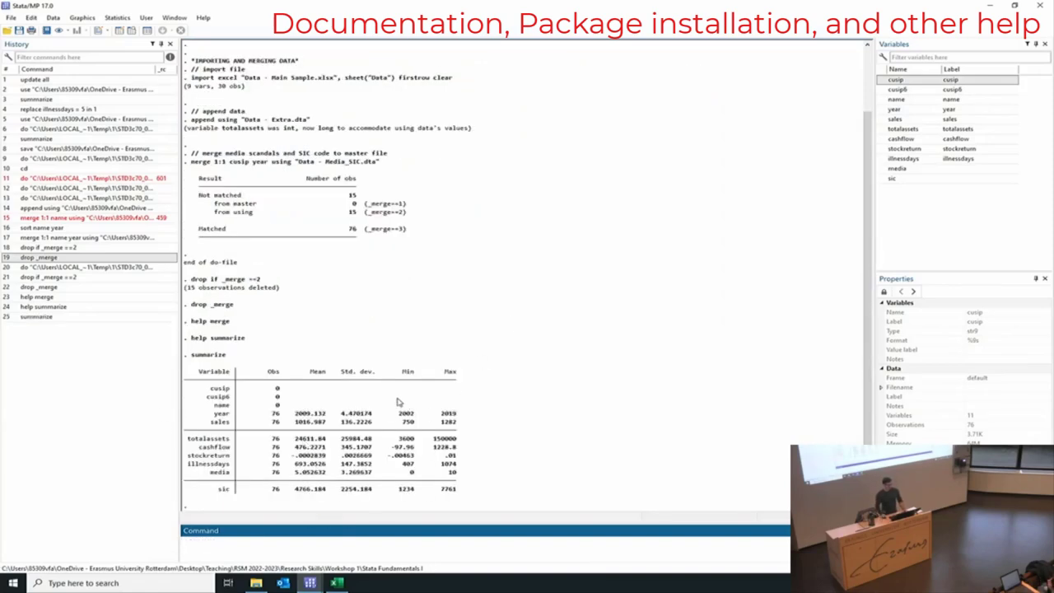
- Review the syntax, description and options in the summarize help file
{"action": "key", "text": "alt+Tab"}
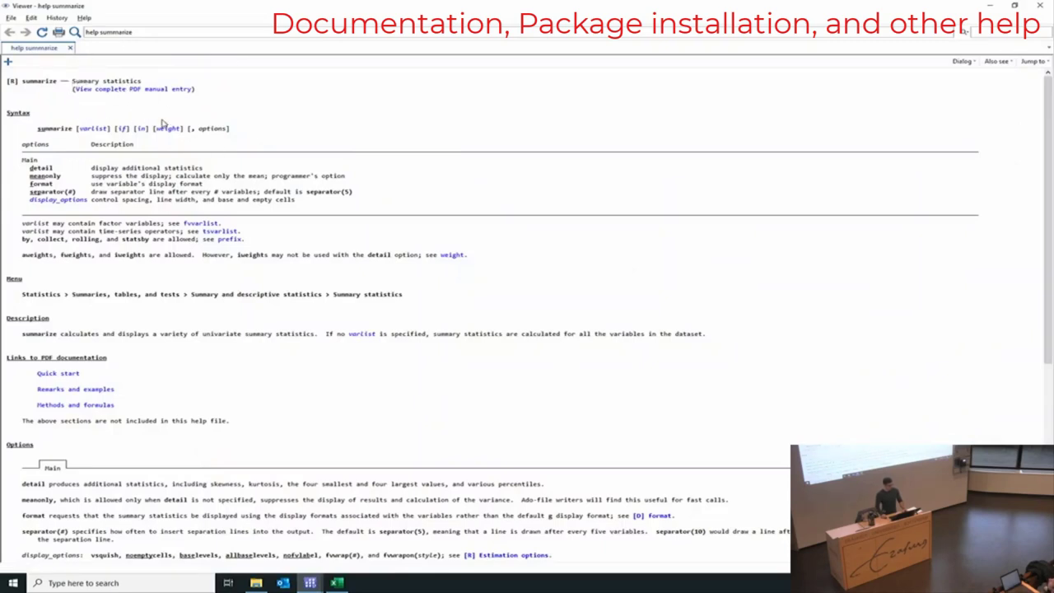
{"action": "scroll", "coordinate": [115, 239], "scroll_direction": "down", "scroll_amount": 2}
{"action": "left_click_drag", "start_coordinate": [25, 291], "coordinate": [631, 292]}
{"action": "left_click", "coordinate": [277, 342]}
{"action": "scroll", "coordinate": [368, 325], "scroll_direction": "down", "scroll_amount": 4}
{"action": "scroll", "coordinate": [368, 325], "scroll_direction": "up", "scroll_amount": 5}
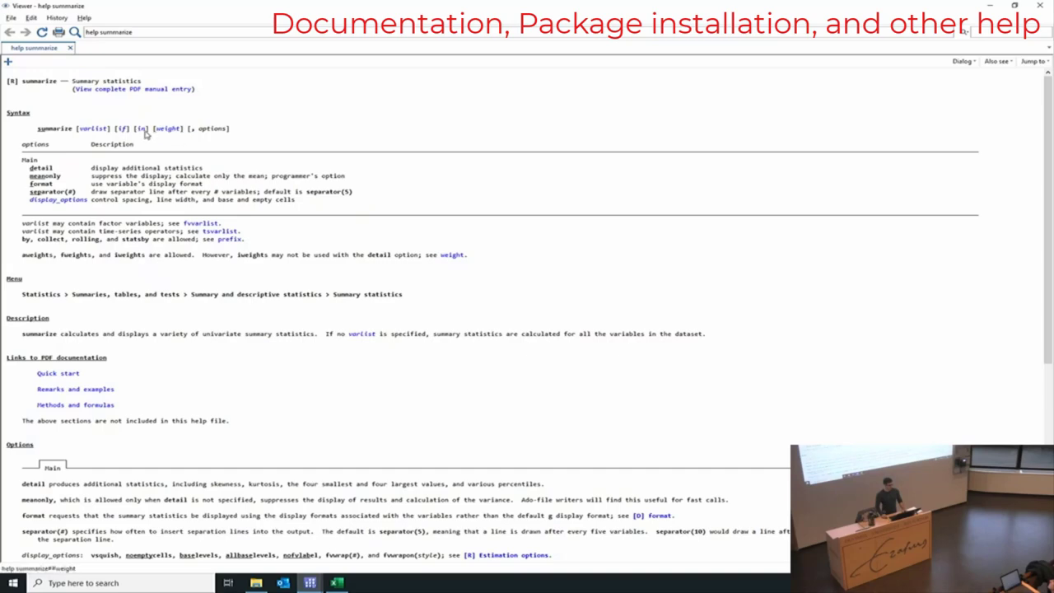
- Summarize only the variables year and sales
{"action": "key", "text": "alt+Tab"}
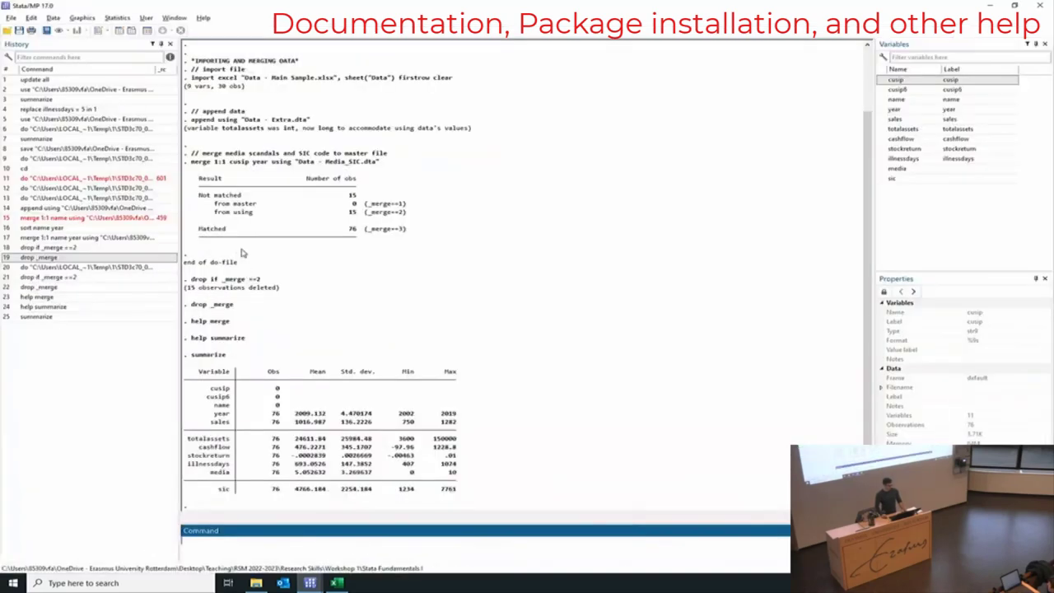
{"action": "type", "text": "summarize"}
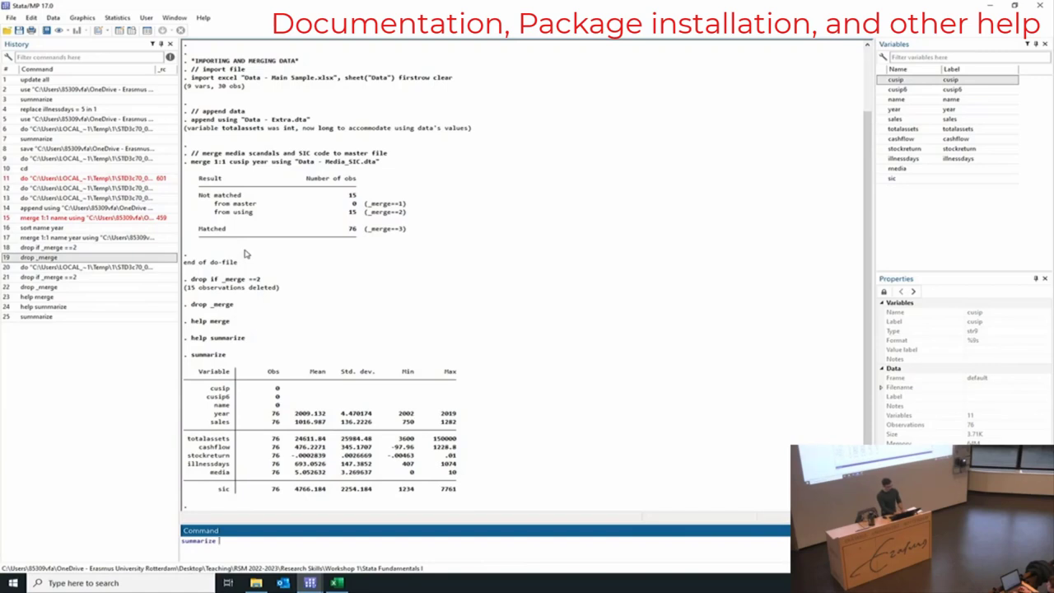
{"action": "type", "text": " year salse"}
{"action": "key", "text": "Return"}
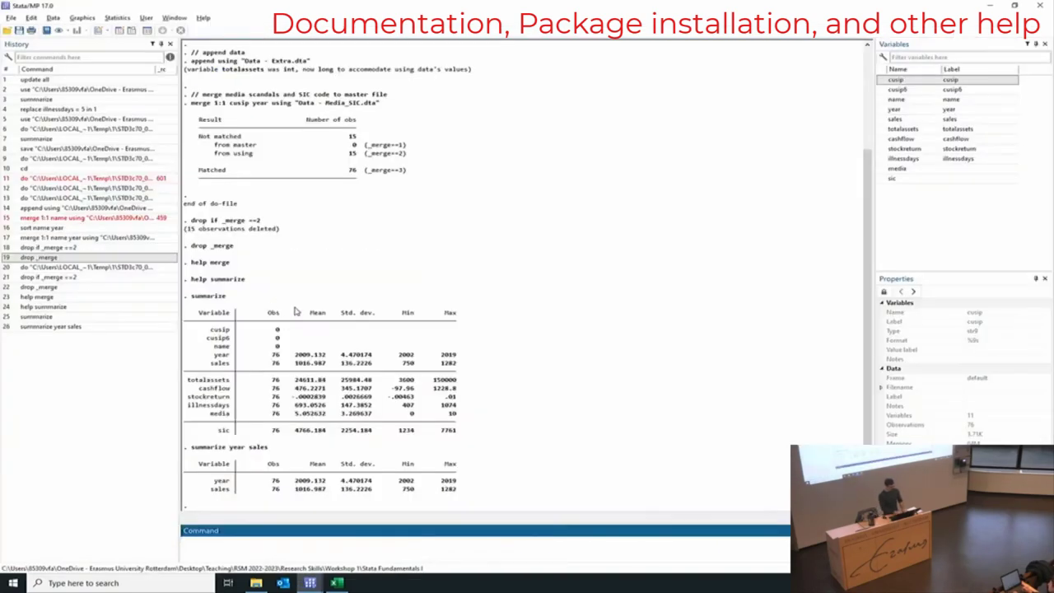
- Check the variables in the Data Editor and run summarize if media < 5
{"action": "type", "text": "summarize if"}
{"action": "key", "text": "alt+Tab"}
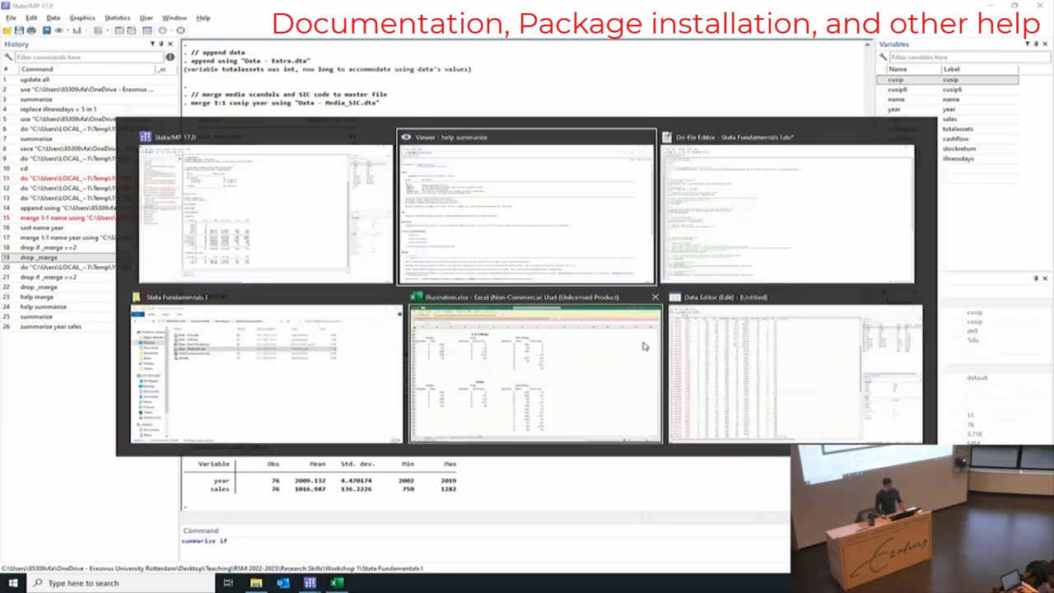
{"action": "left_click", "coordinate": [789, 382]}
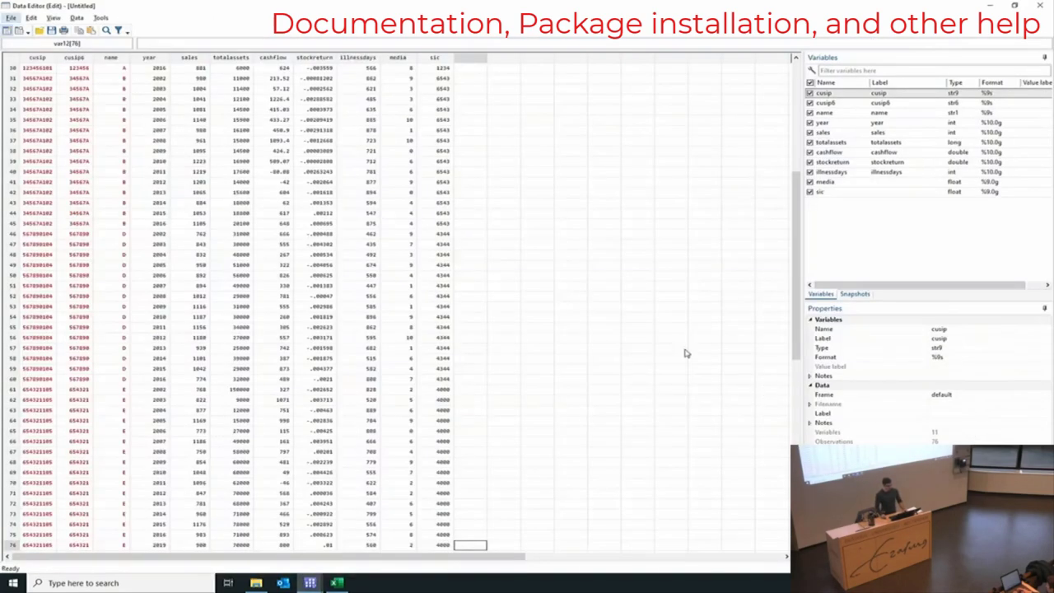
{"action": "left_click", "coordinate": [426, 208]}
{"action": "scroll", "coordinate": [427, 211], "scroll_direction": "down", "scroll_amount": 5}
{"action": "scroll", "coordinate": [427, 210], "scroll_direction": "up", "scroll_amount": 5}
{"action": "scroll", "coordinate": [428, 216], "scroll_direction": "up", "scroll_amount": 5}
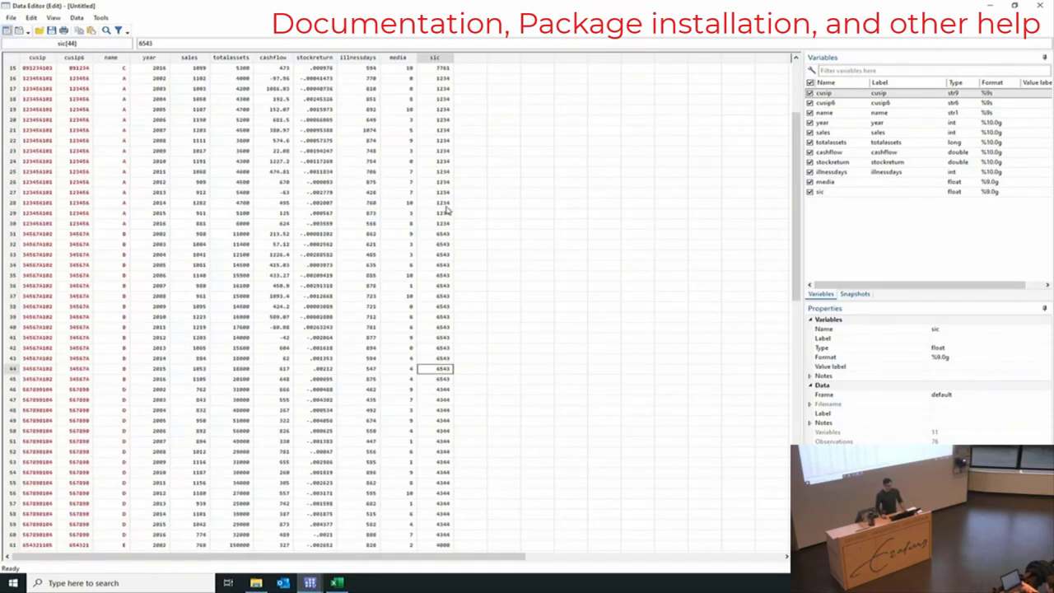
{"action": "key", "text": "alt+Tab"}
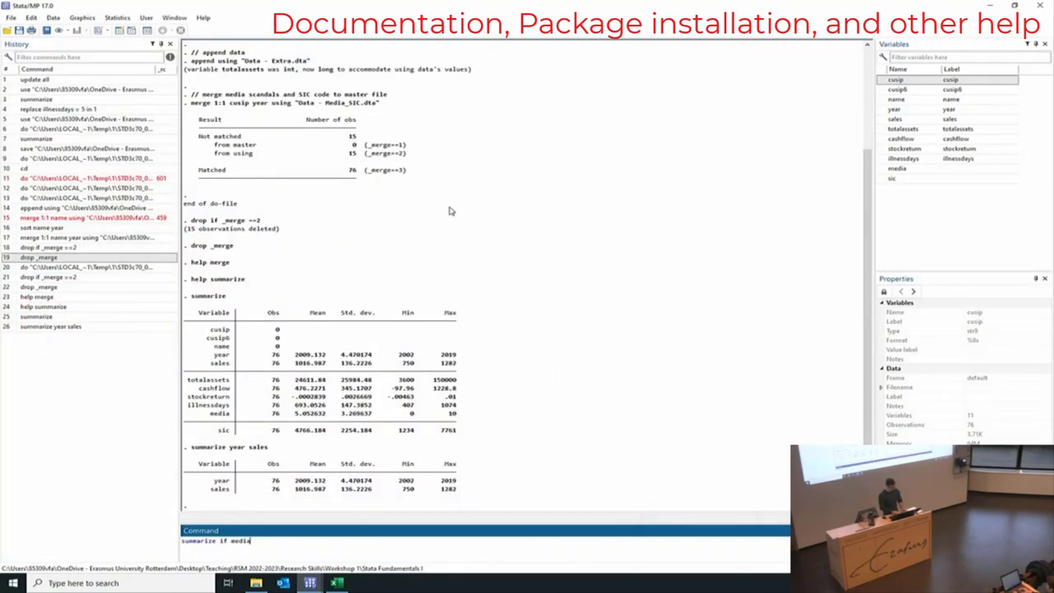
{"action": "key", "text": "Return"}
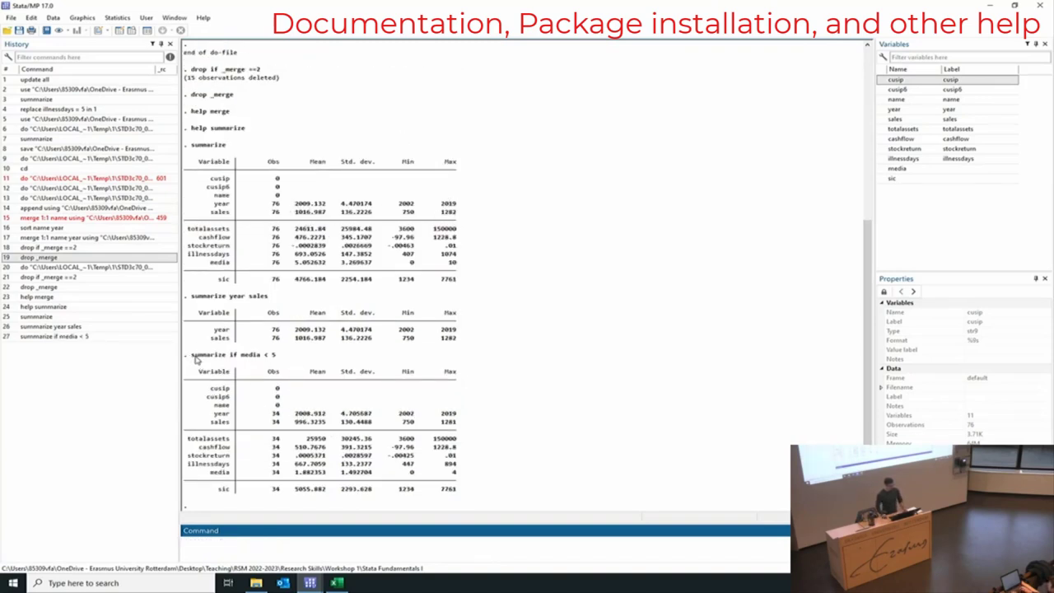
- Highlight the summarize if media < 5 command, review the syntax line in the summarize help, and return to the main Stata window
{"action": "left_click_drag", "start_coordinate": [190, 356], "coordinate": [282, 359]}
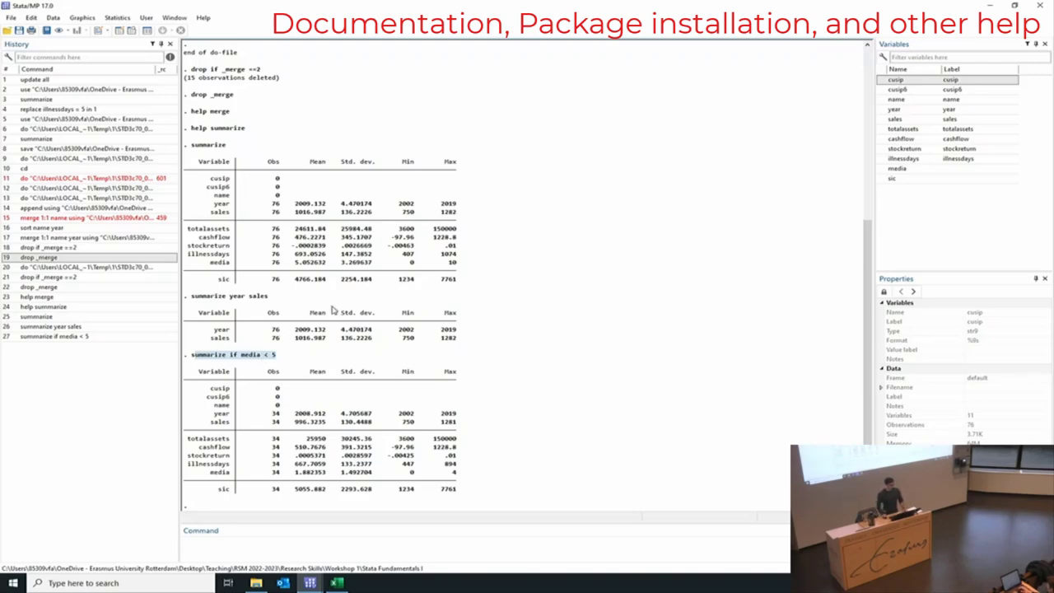
{"action": "key", "text": "alt+Tab"}
{"action": "key", "text": "alt+Tab"}
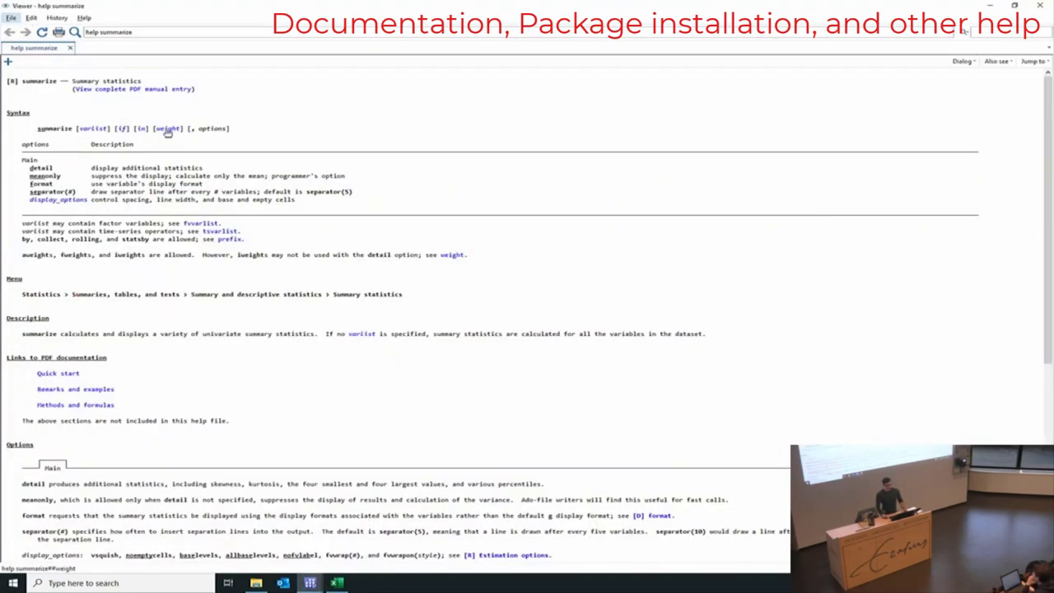
{"action": "key", "text": "alt+Tab"}
{"action": "key", "text": "alt+Tab"}
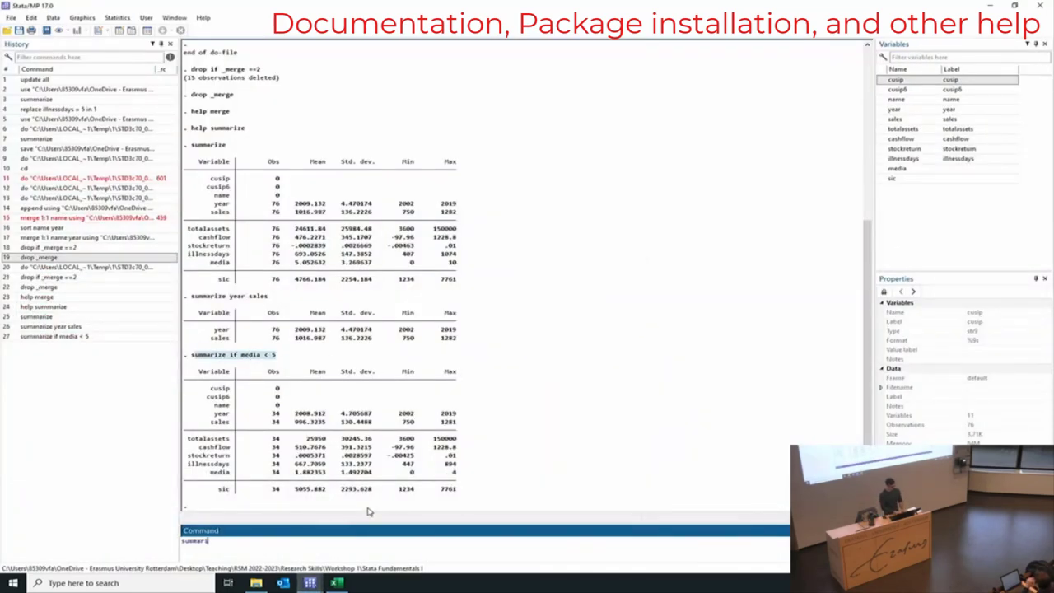
- Summarize year for observation 1 only with summarize year in 1, and check the observations in the Data Editor
{"action": "type", "text": "year in "}
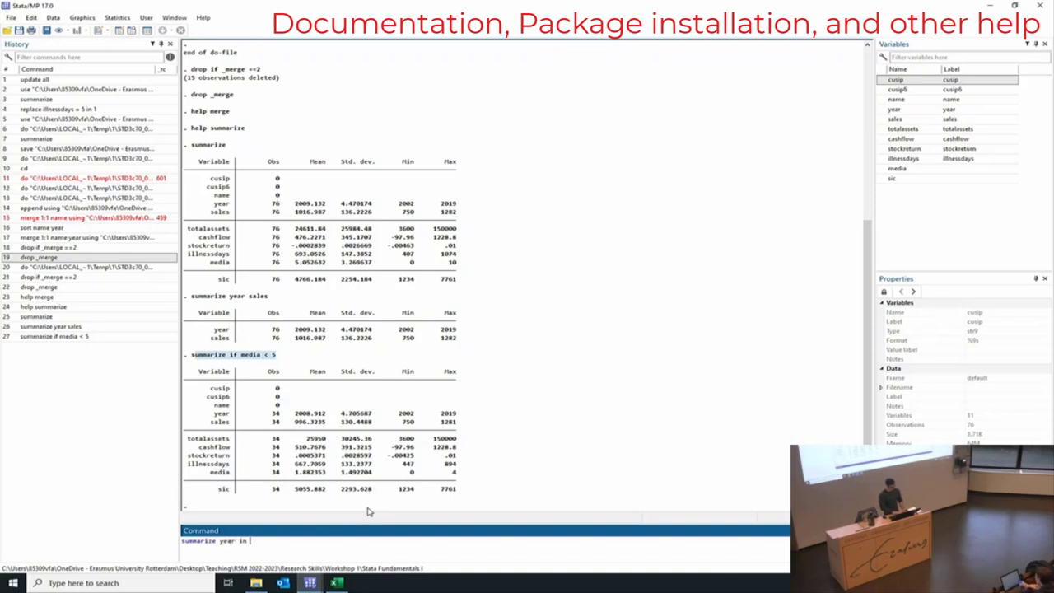
{"action": "type", "text": "1"}
{"action": "key", "text": "Return"}
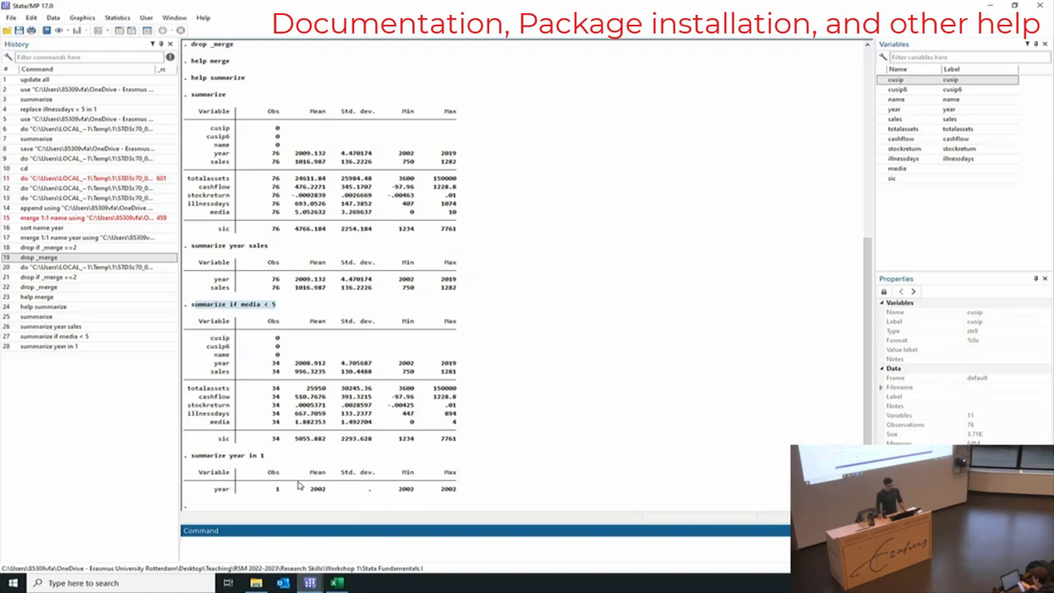
{"action": "key", "text": "alt+Tab"}
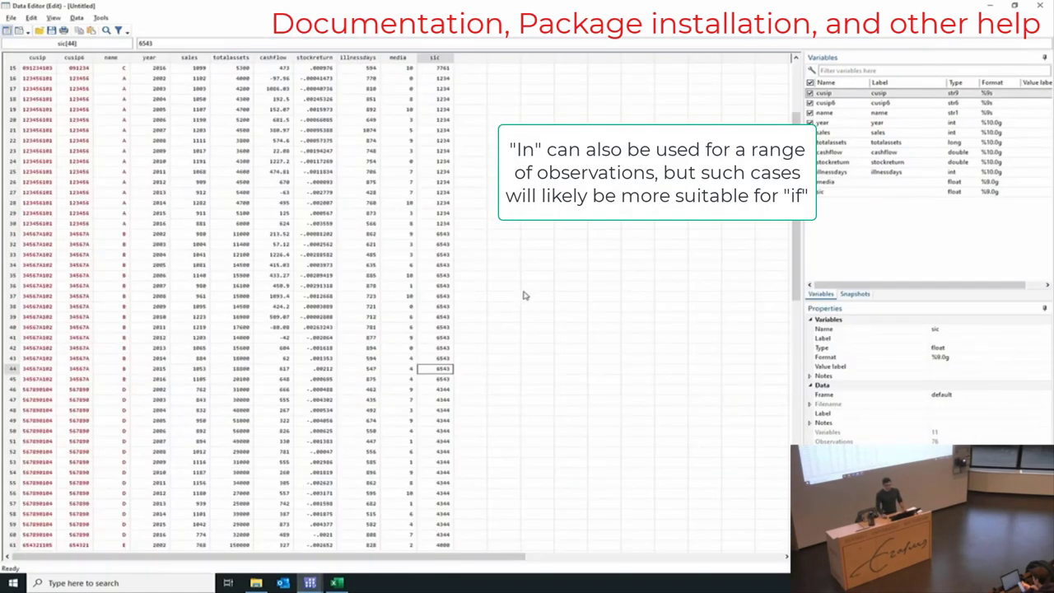
{"action": "key", "text": "alt+Tab"}
- Check the options in the summarize help file and write the command summarize year sales if media < 6, up to the options comma
{"action": "key", "text": "alt+Tab"}
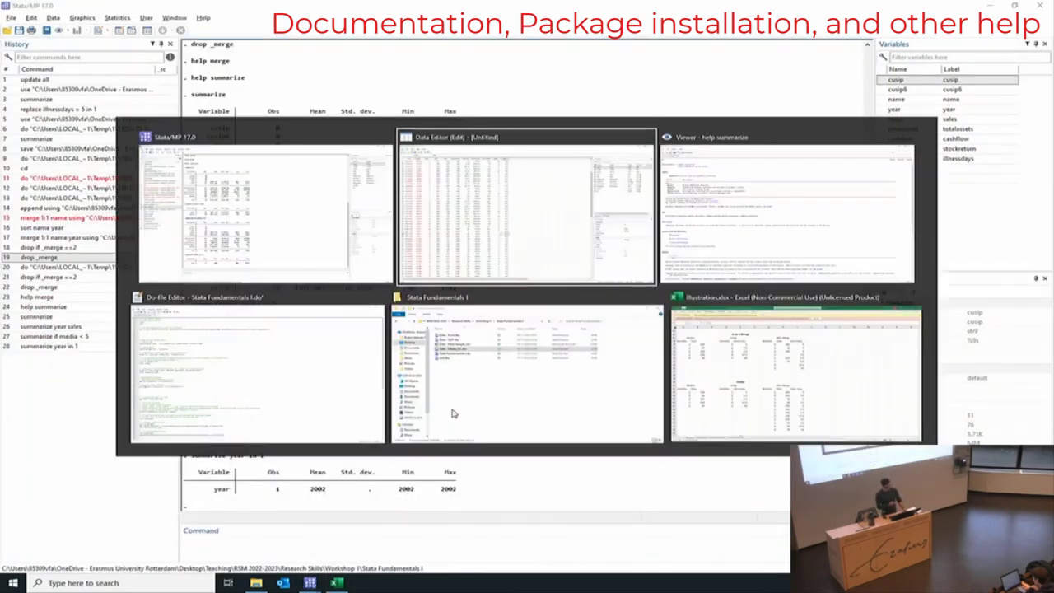
{"action": "key", "text": "alt+Tab"}
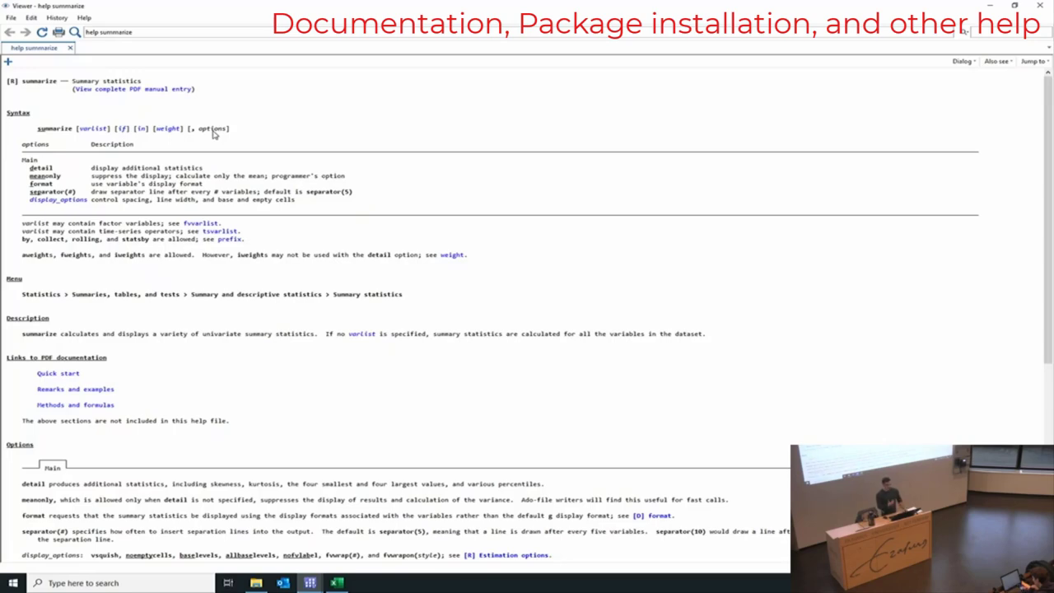
{"action": "key", "text": "alt+Tab"}
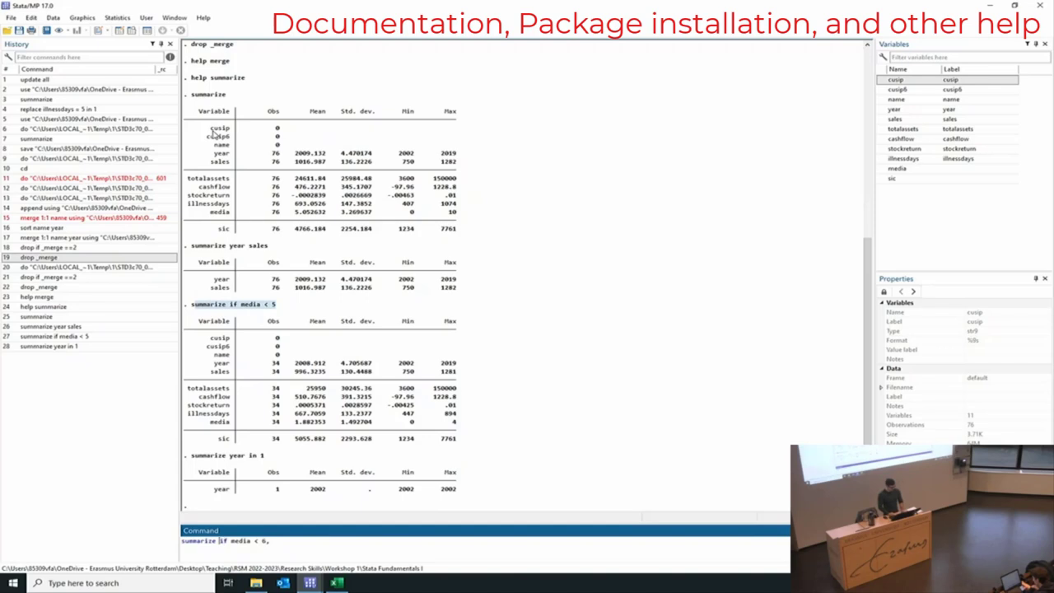
{"action": "type", "text": "yera"}
{"action": "key", "text": "BackSpace"}
{"action": "key", "text": "BackSpace"}
{"action": "type", "text": "ar sales"}
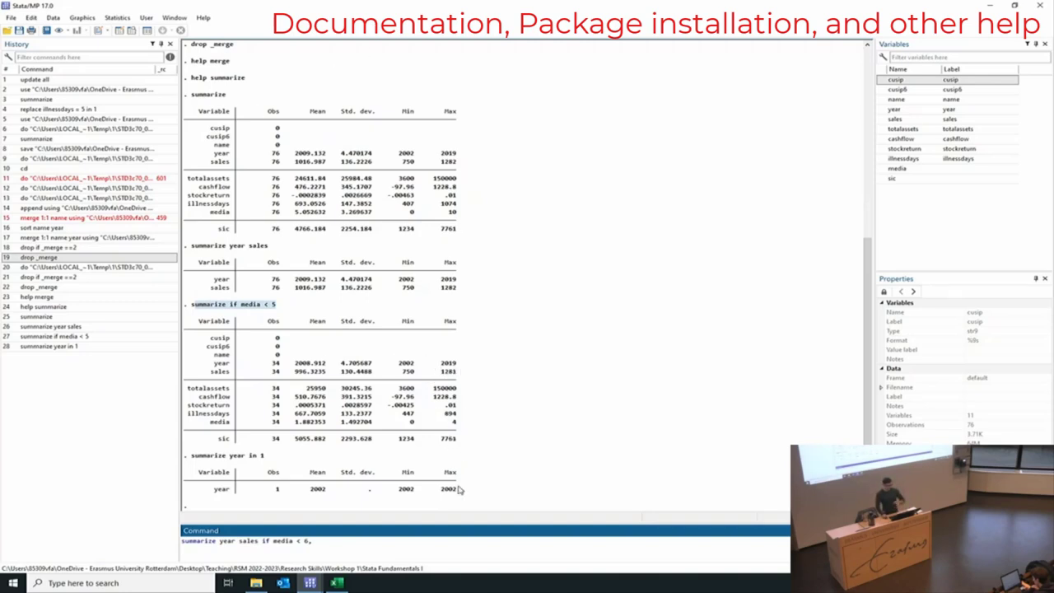
{"action": "type", "text": ","}
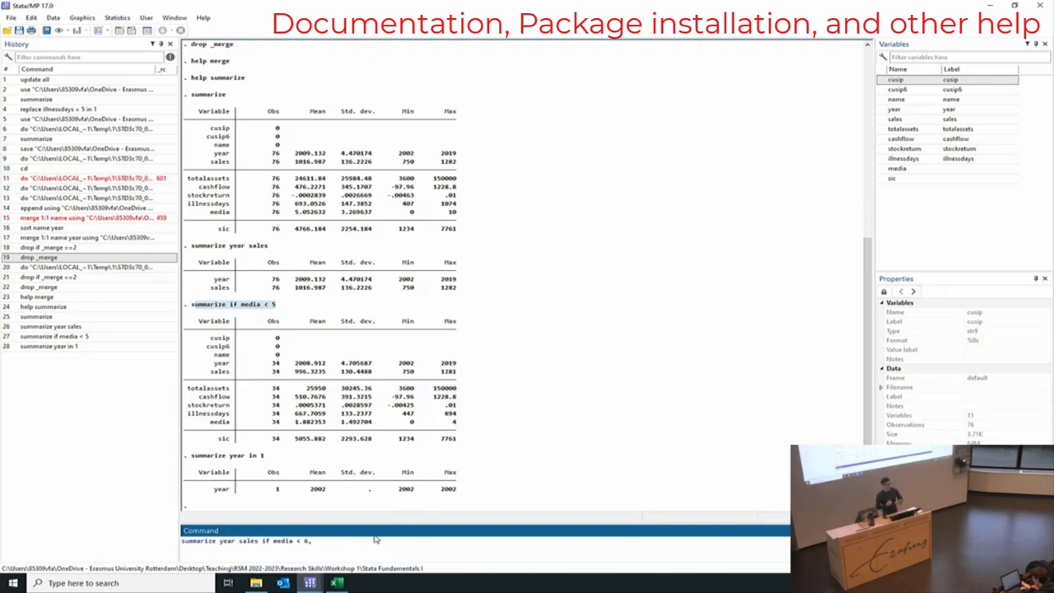
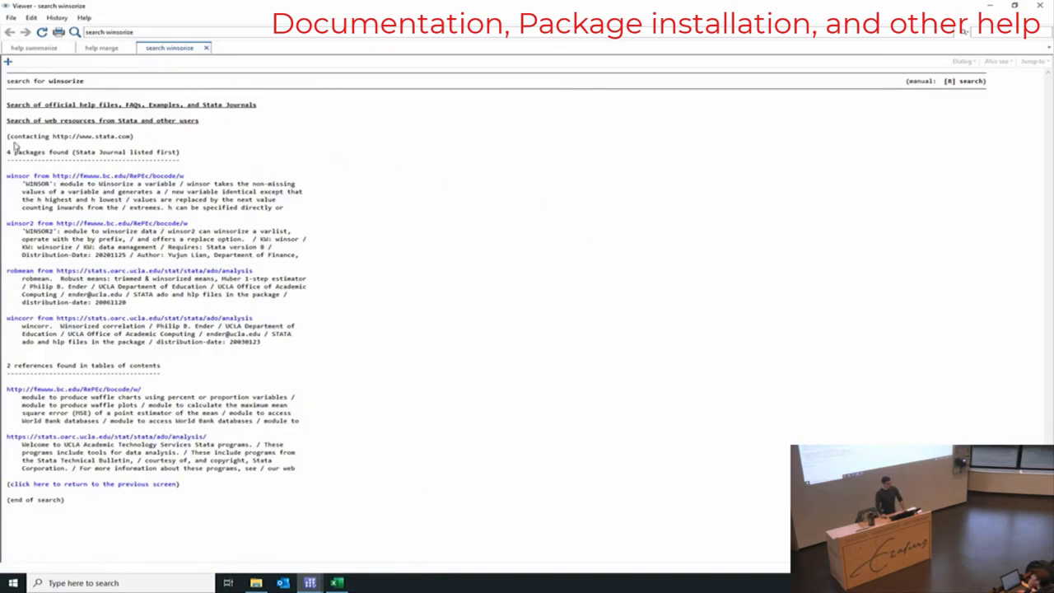
- Highlight the package count in the winsorize search results, open the winsor2 package page and install the package
{"action": "left_click_drag", "start_coordinate": [10, 154], "coordinate": [68, 156]}
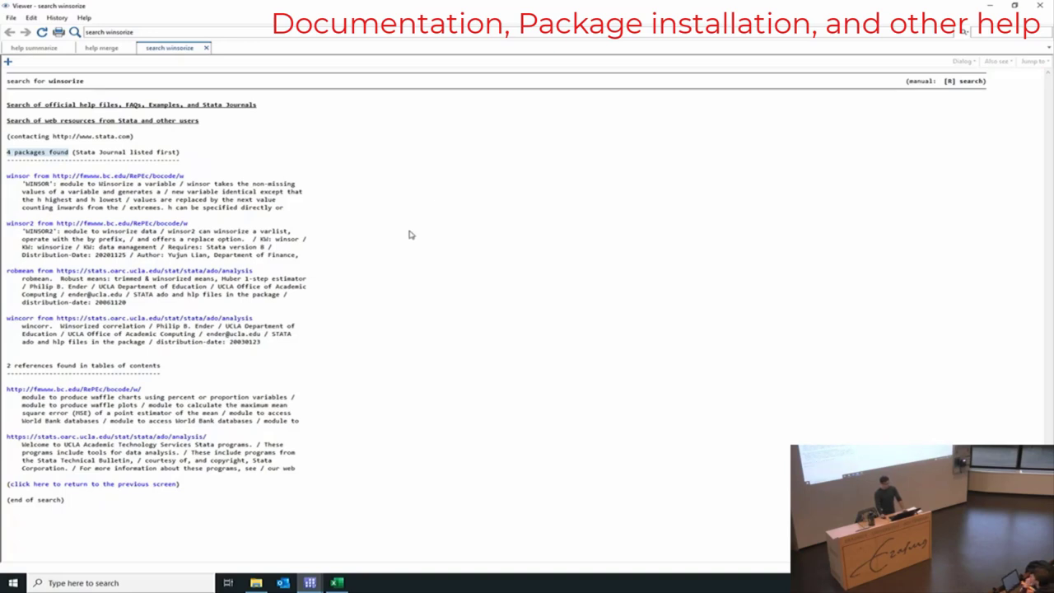
{"action": "scroll", "coordinate": [413, 227], "scroll_direction": "up", "scroll_amount": 2}
{"action": "left_click", "coordinate": [402, 267]}
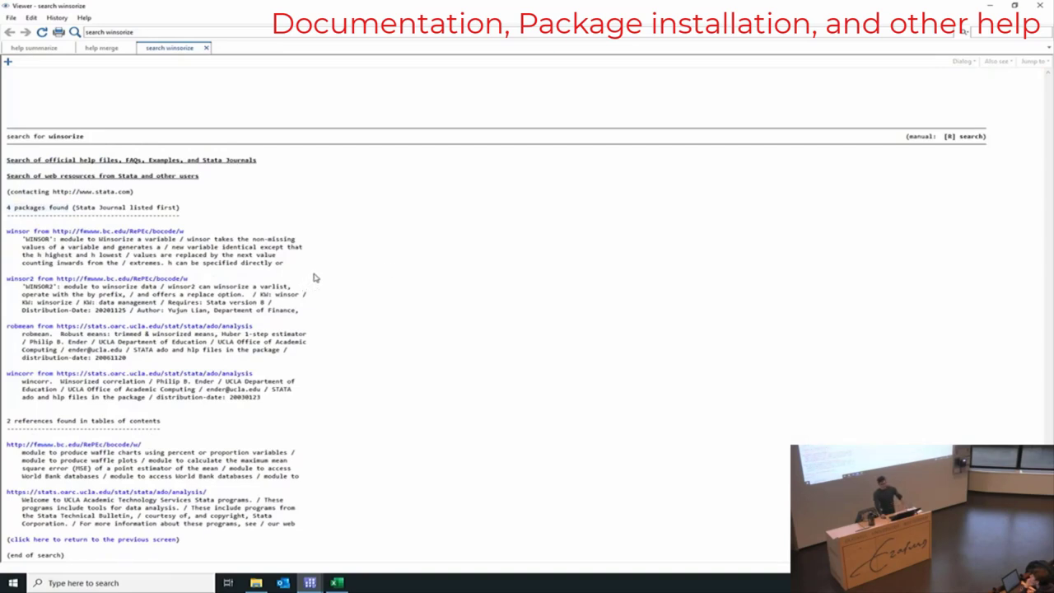
{"action": "left_click", "coordinate": [148, 281]}
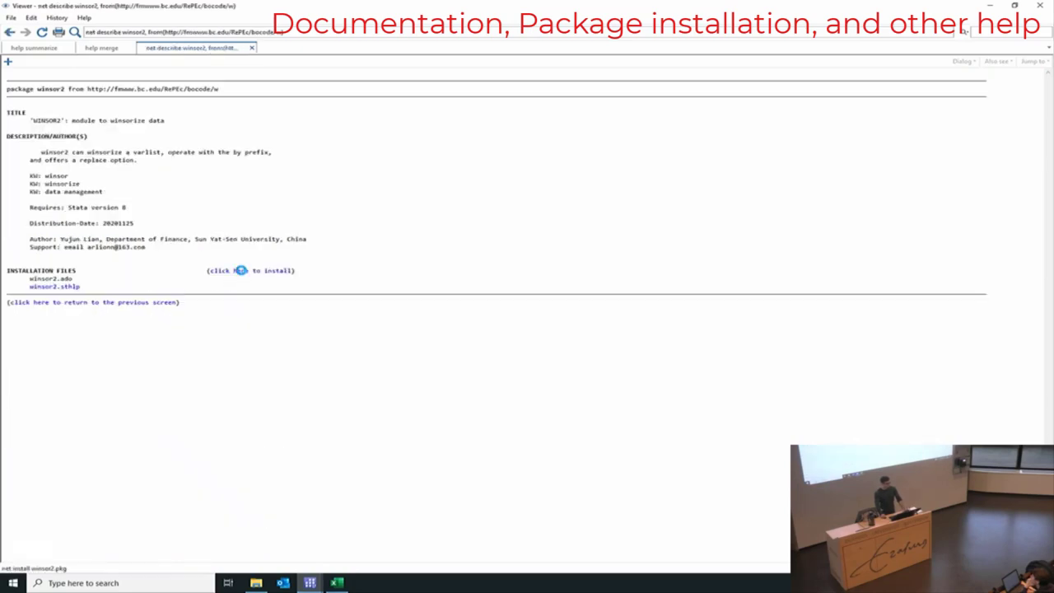
{"action": "left_click", "coordinate": [240, 270]}
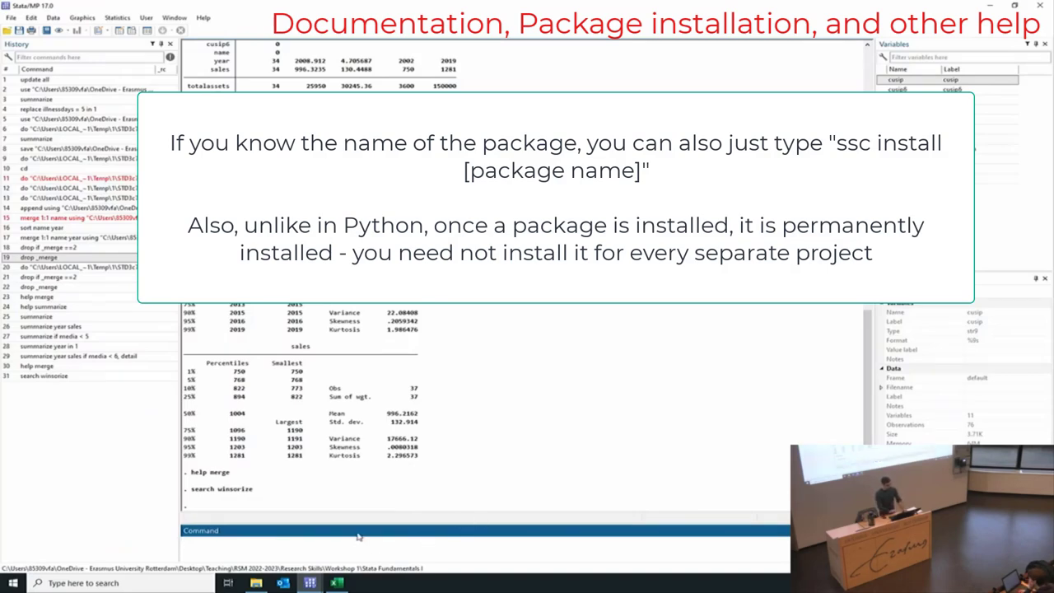
- Switch to Chrome and search Google for "stata how to winsorize"
{"action": "key", "text": "super"}
{"action": "type", "text": "ch"}
{"action": "key", "text": "Return"}
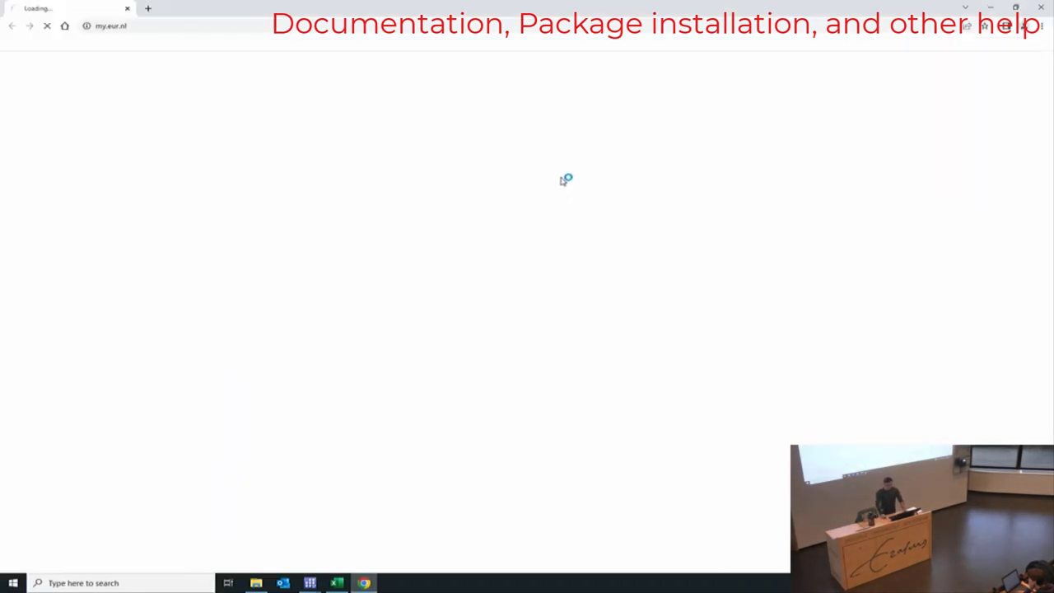
{"action": "left_click", "coordinate": [266, 27]}
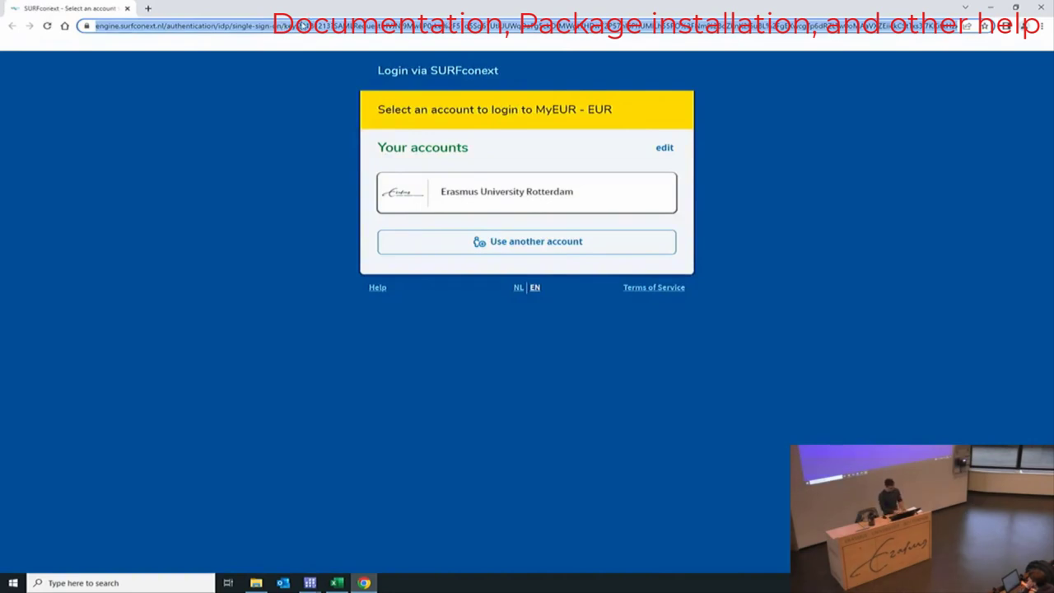
{"action": "type", "text": "stata how to winsorize"}
{"action": "key", "text": "Return"}
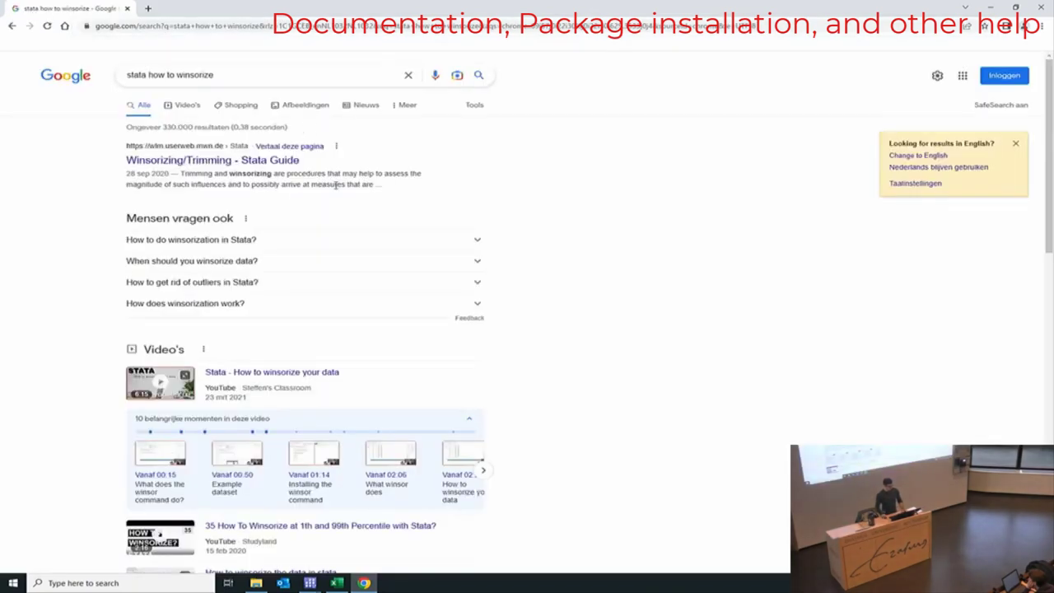
- Read the Statalist thread on winsorizing variables at the 1% and 99% levels, and close the browser page
{"action": "scroll", "coordinate": [395, 197], "scroll_direction": "down", "scroll_amount": 5}
{"action": "scroll", "coordinate": [371, 230], "scroll_direction": "down", "scroll_amount": 1}
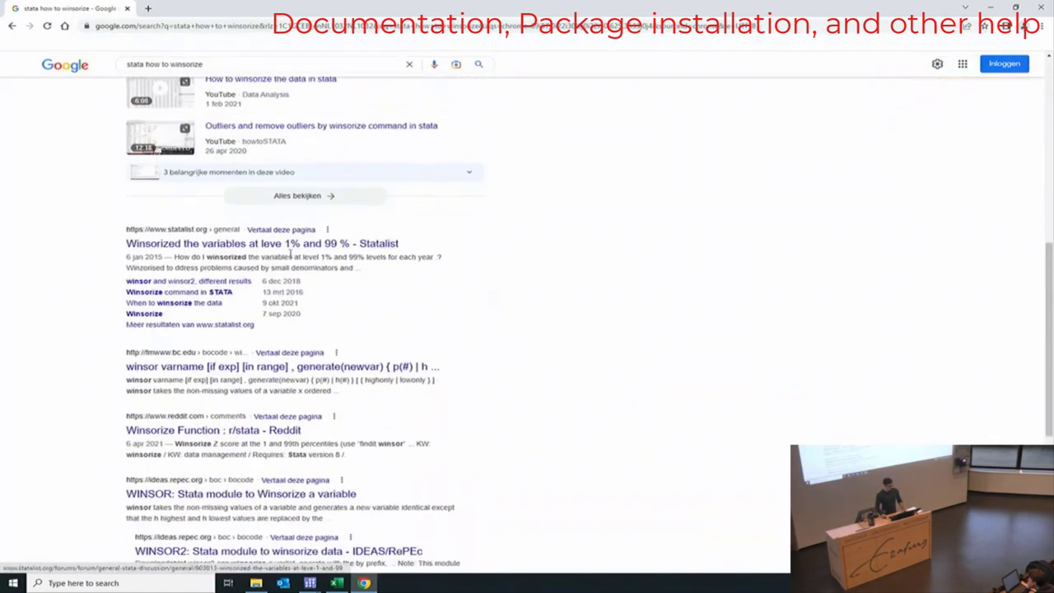
{"action": "left_click", "coordinate": [255, 243]}
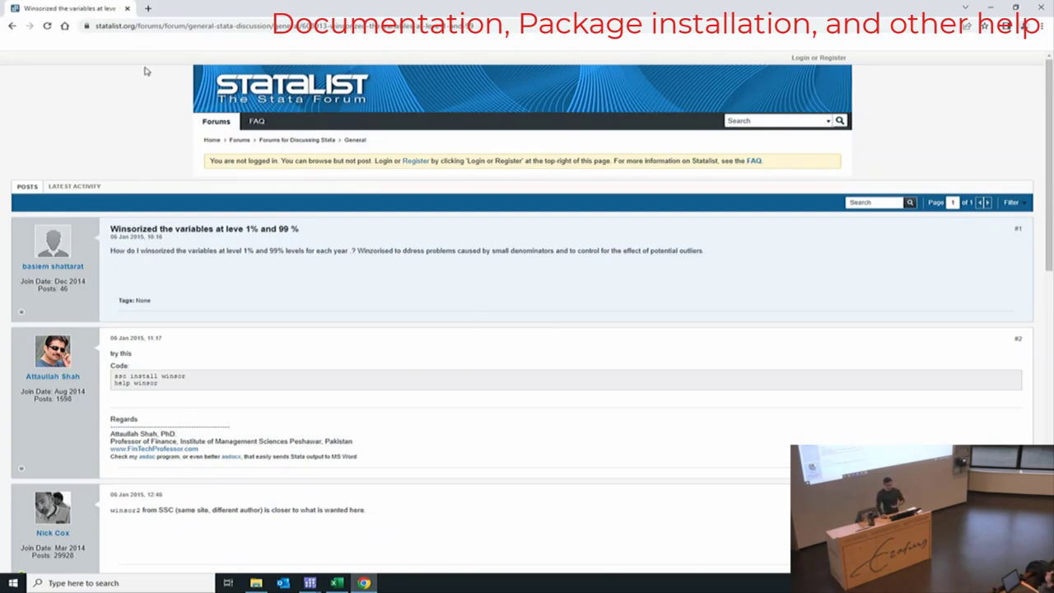
{"action": "left_click", "coordinate": [127, 9]}
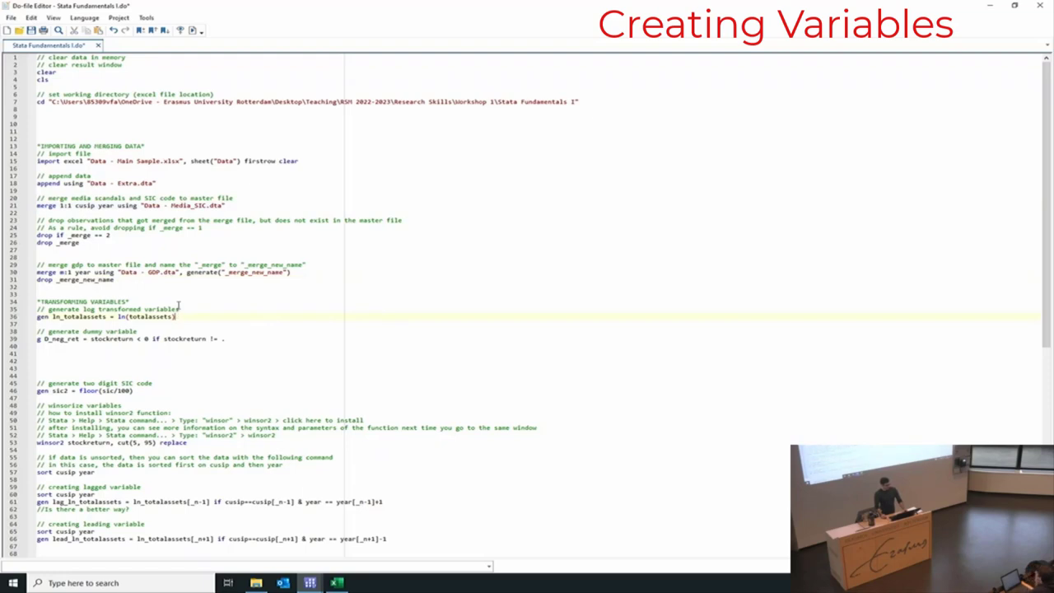
- Run only the do-file line gen ln_totalassets = ln(totalassets) to generate the log-transformed variable
{"action": "key", "text": "alt+Tab"}
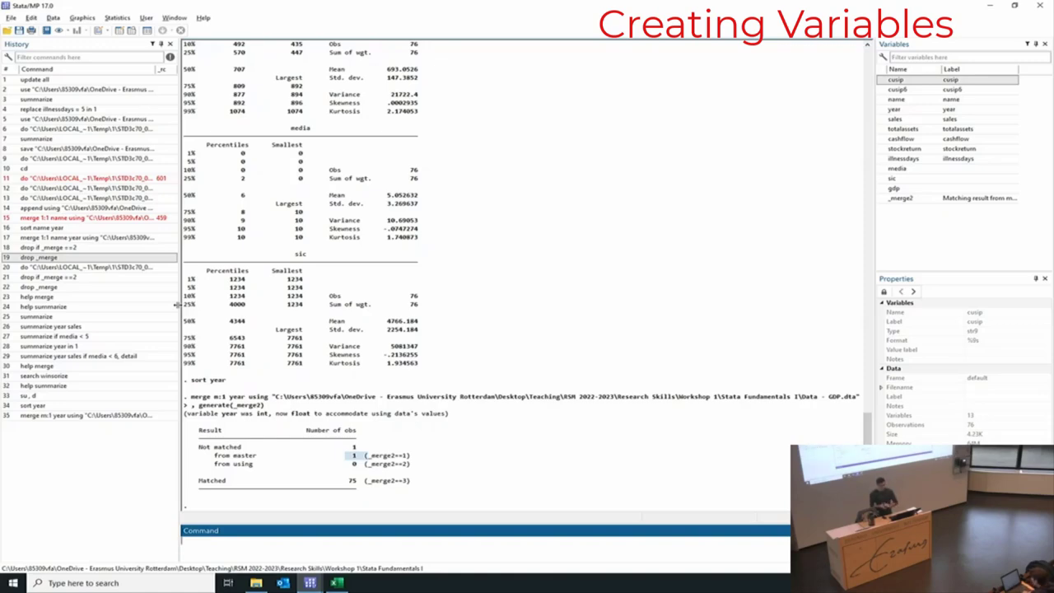
{"action": "key", "text": "alt+Tab"}
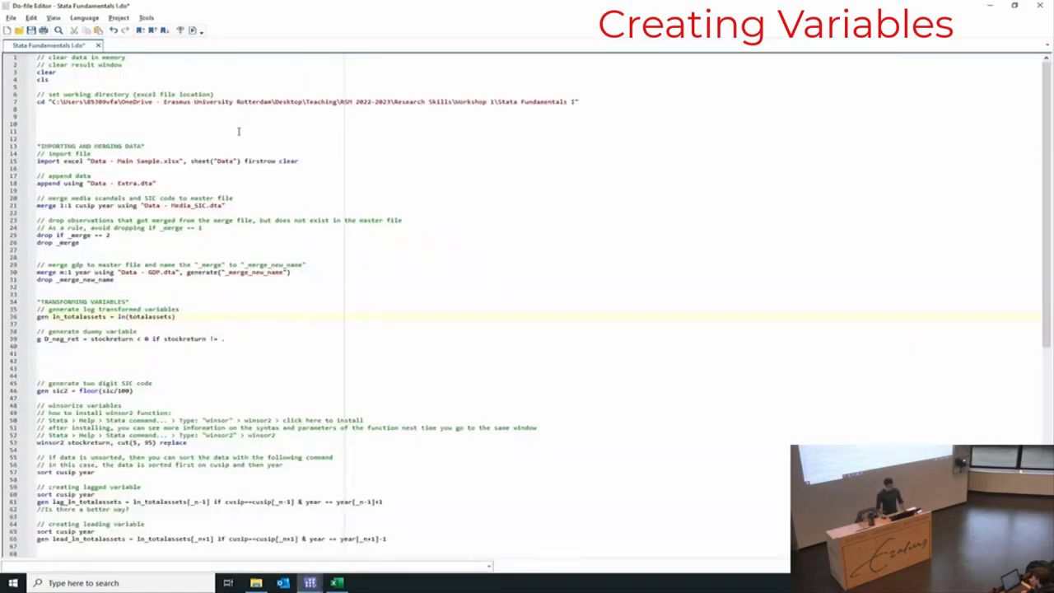
{"action": "left_click", "coordinate": [33, 318], "text": "shift"}
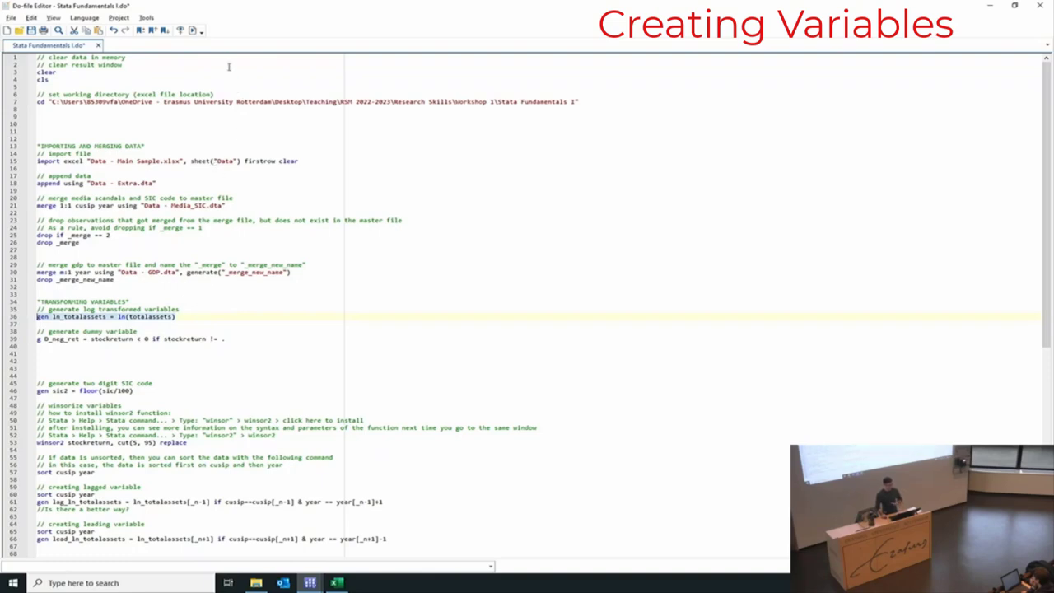
{"action": "left_click", "coordinate": [193, 31]}
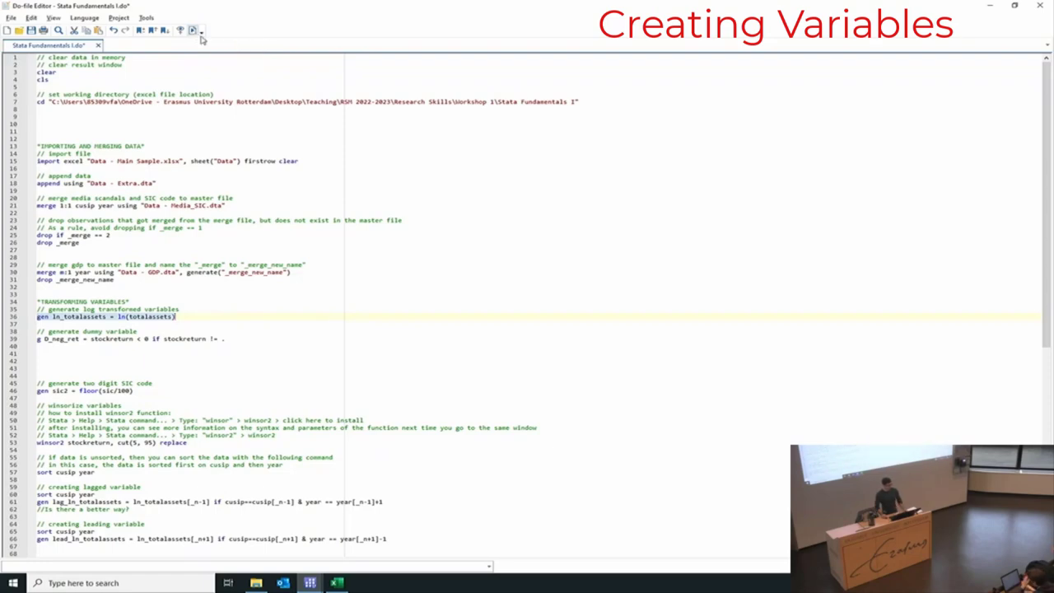
- Highlight the executed gen command in the results and inspect the ln_totalassets values in the Data Editor
{"action": "left_click_drag", "start_coordinate": [191, 465], "coordinate": [336, 467]}
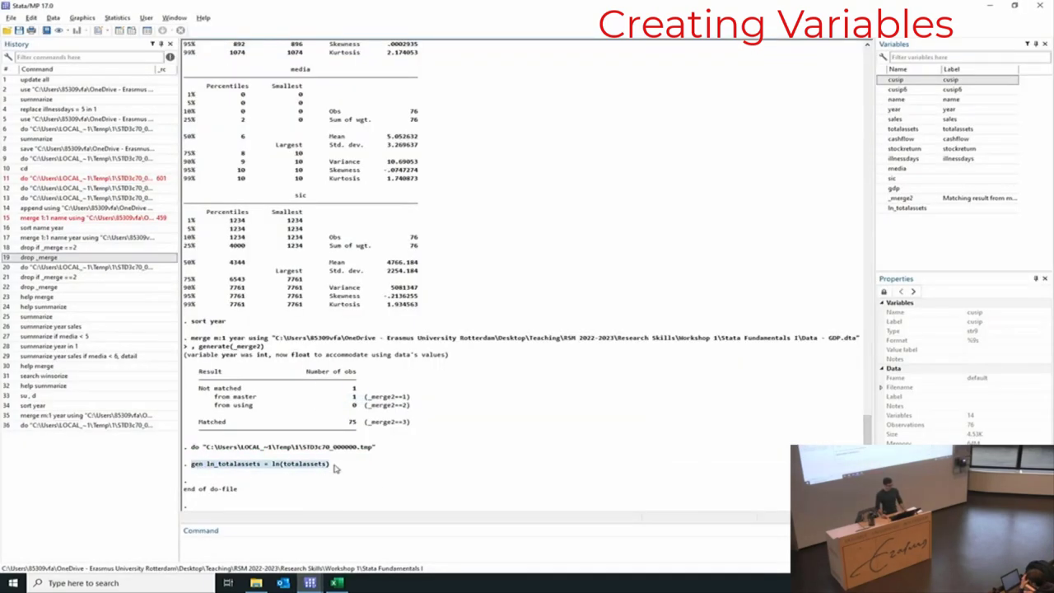
{"action": "left_click", "coordinate": [119, 31]}
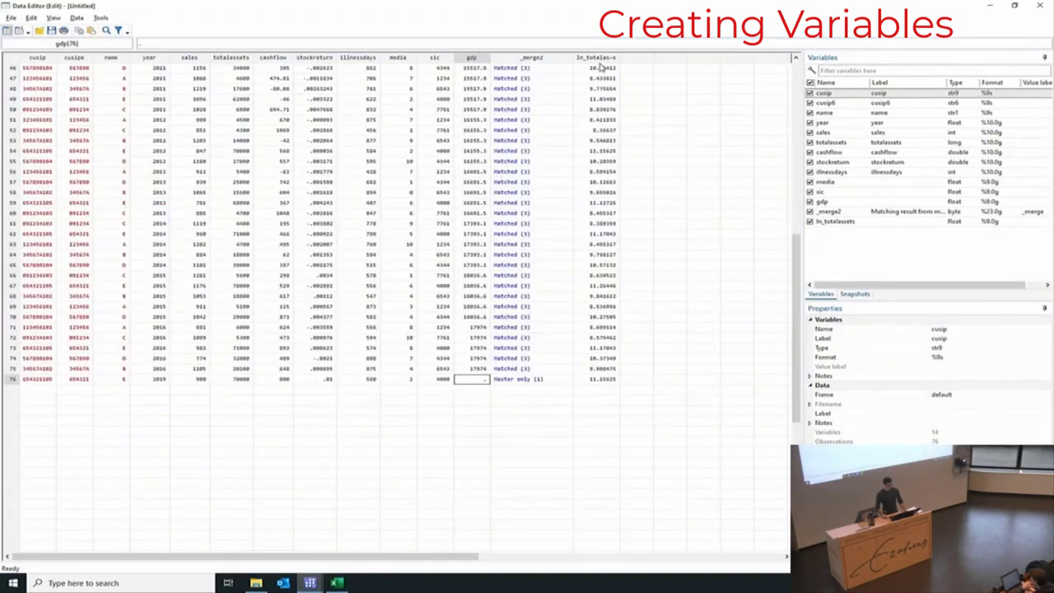
{"action": "left_click", "coordinate": [602, 380]}
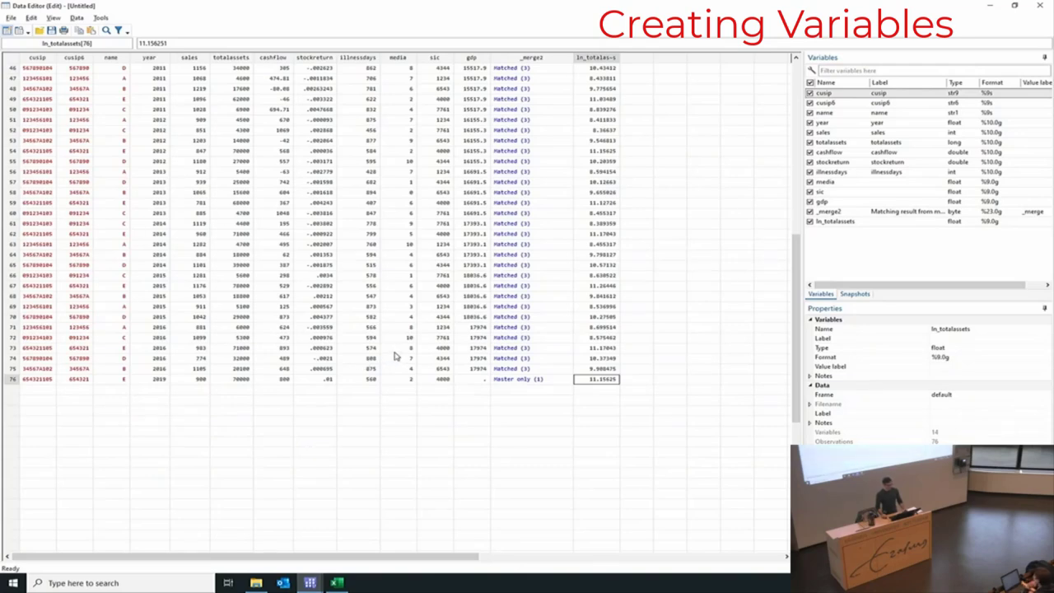
- Remove the condition if stockreturn != . from the D_neg_ret dummy variable line in the do-file
{"action": "key", "text": "alt+Tab"}
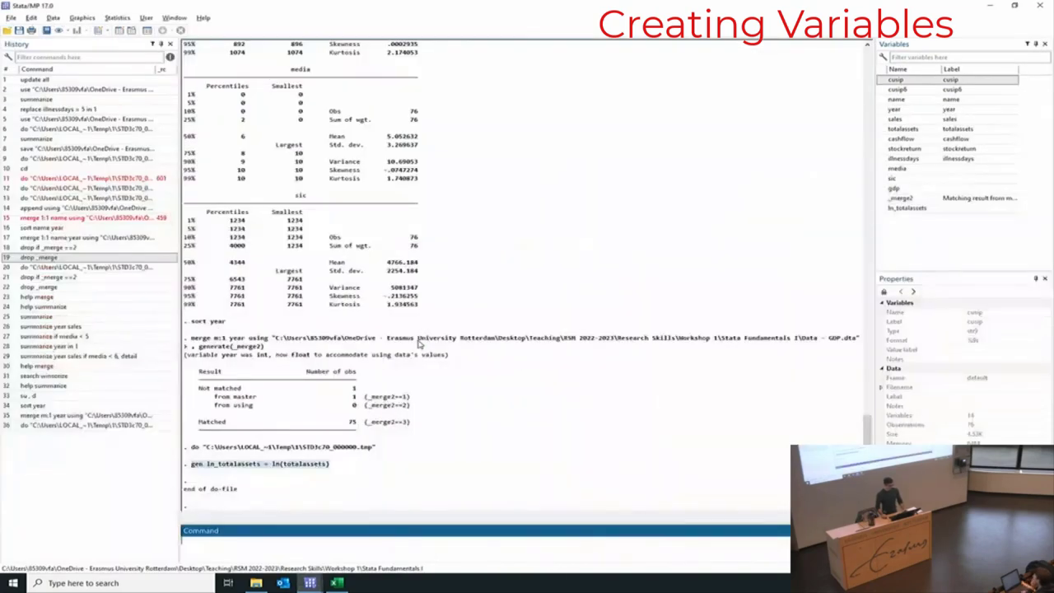
{"action": "key", "text": "alt+Tab"}
{"action": "key", "text": "Tab"}
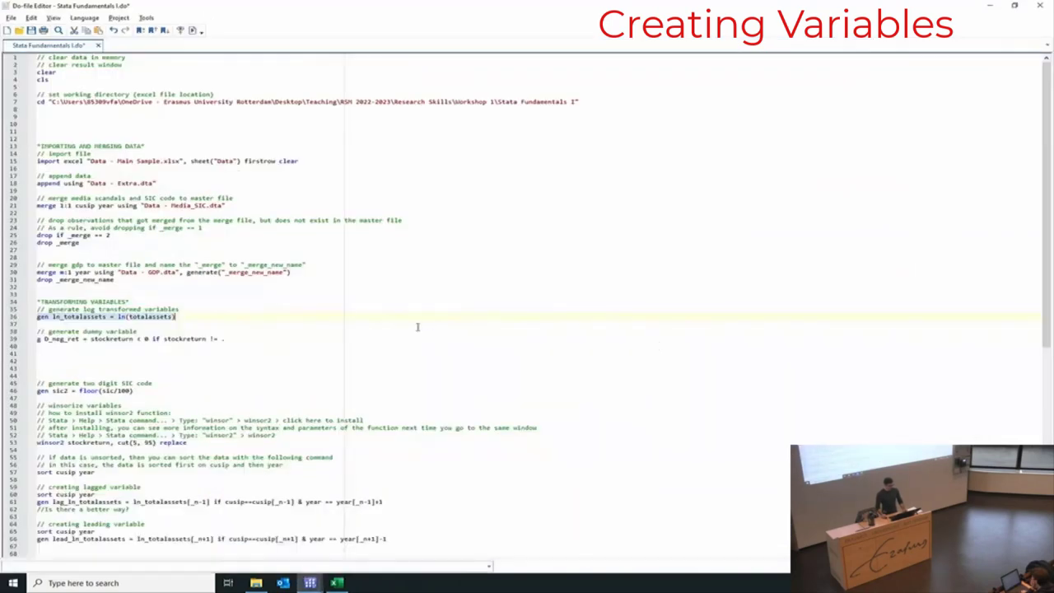
{"action": "left_click", "coordinate": [231, 339]}
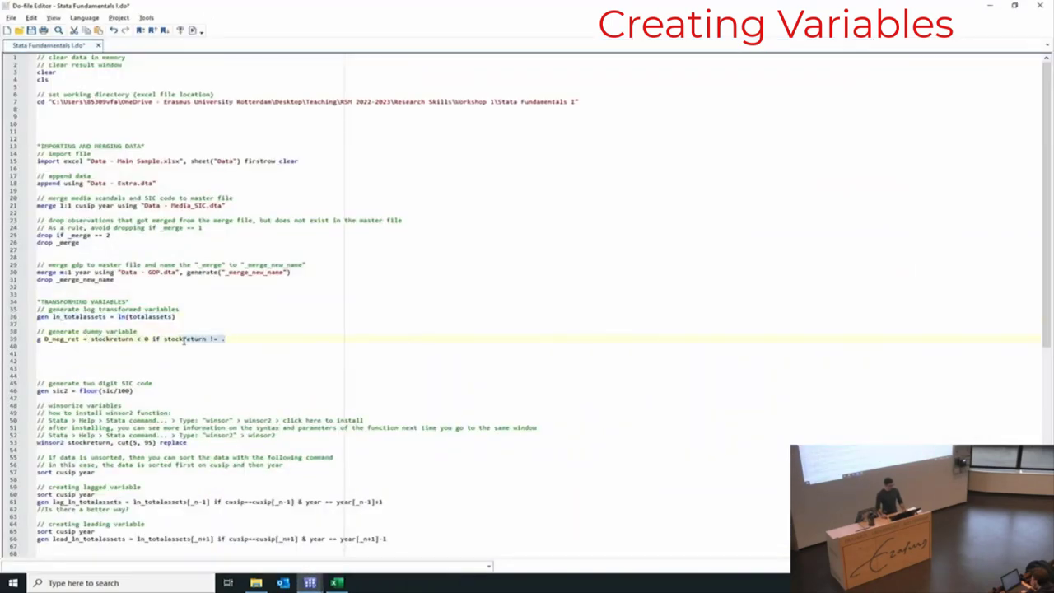
{"action": "mouse_move", "coordinate": [236, 339]}
{"action": "left_mouse_down"}
{"action": "mouse_move", "coordinate": [151, 340]}
{"action": "mouse_move", "coordinate": [240, 346]}
{"action": "left_mouse_up"}
{"action": "left_click", "coordinate": [153, 343]}
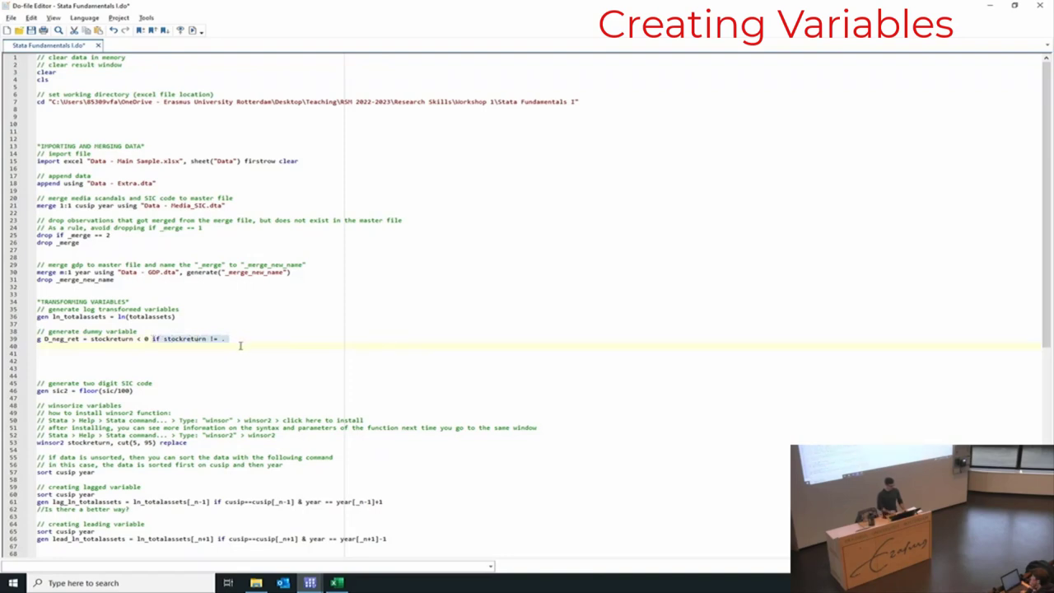
{"action": "key", "text": "BackSpace"}
{"action": "key", "text": "alt+Tab"}
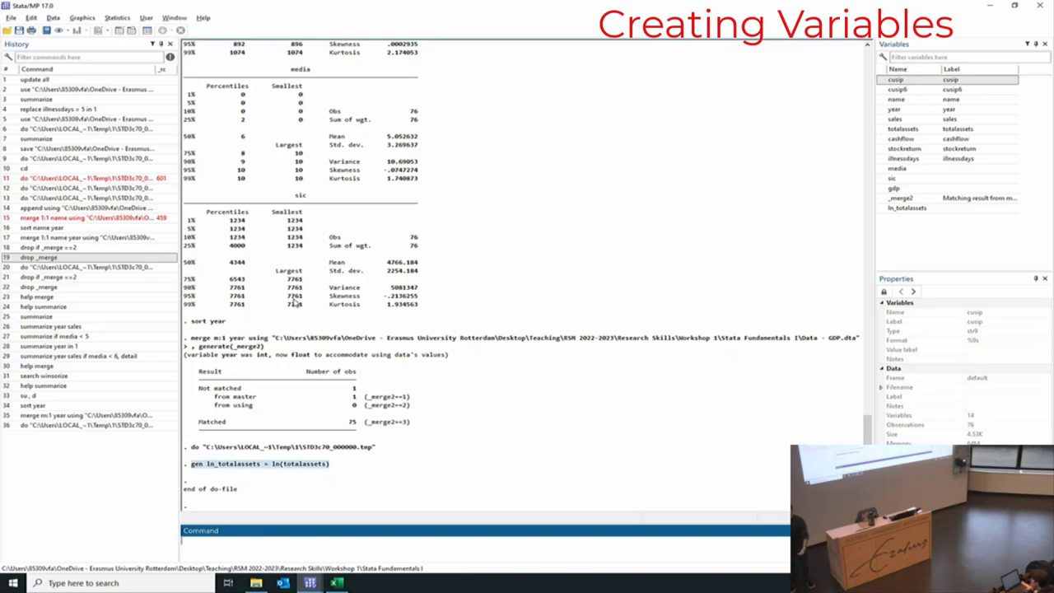
{"action": "key", "text": "alt+Tab"}
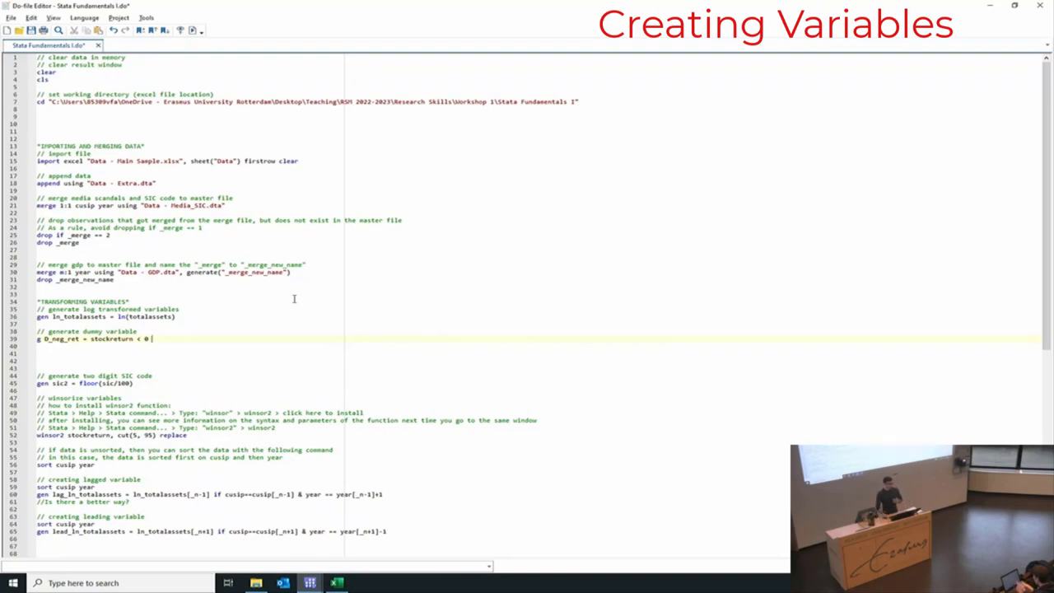
- Highlight the variable name D_neg_ret and the expression stockreturn < 0 in the dummy variable line
{"action": "left_click_drag", "start_coordinate": [42, 339], "coordinate": [76, 339]}
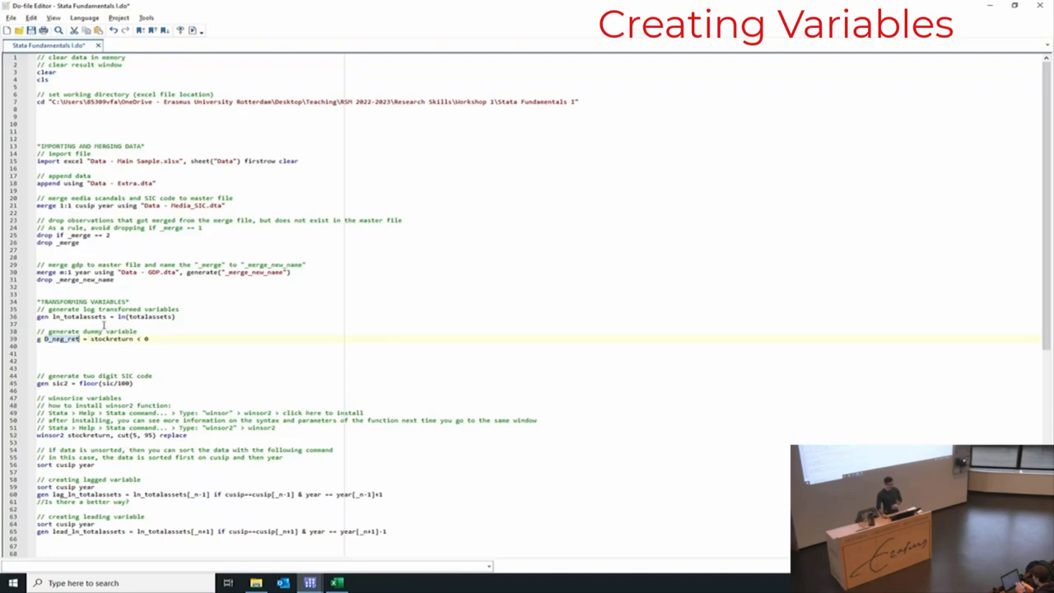
{"action": "left_click", "coordinate": [84, 339]}
{"action": "left_click_drag", "start_coordinate": [119, 317], "coordinate": [91, 339]}
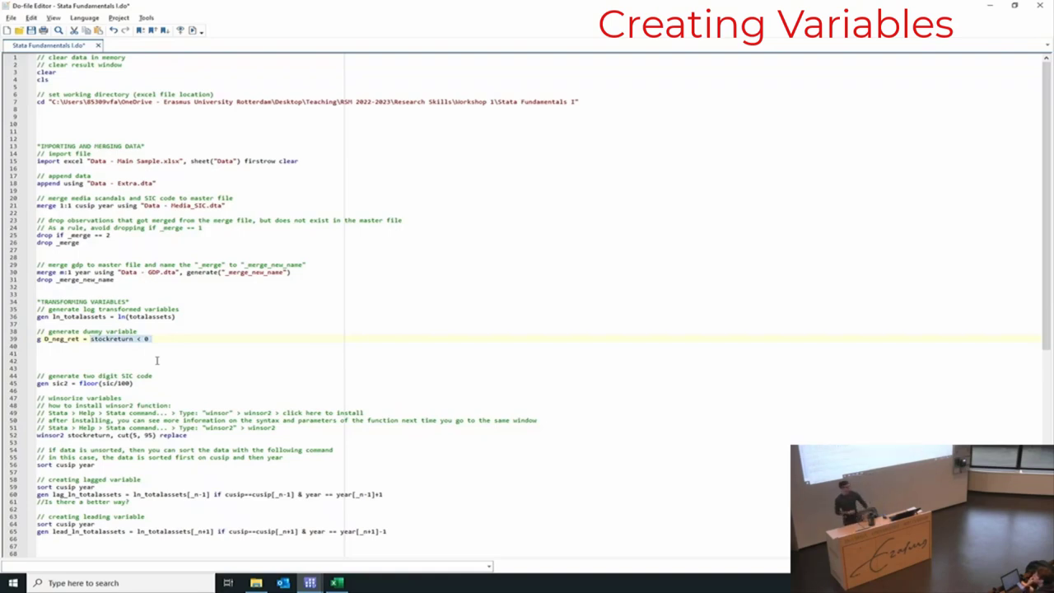
{"action": "key", "text": "Left"}
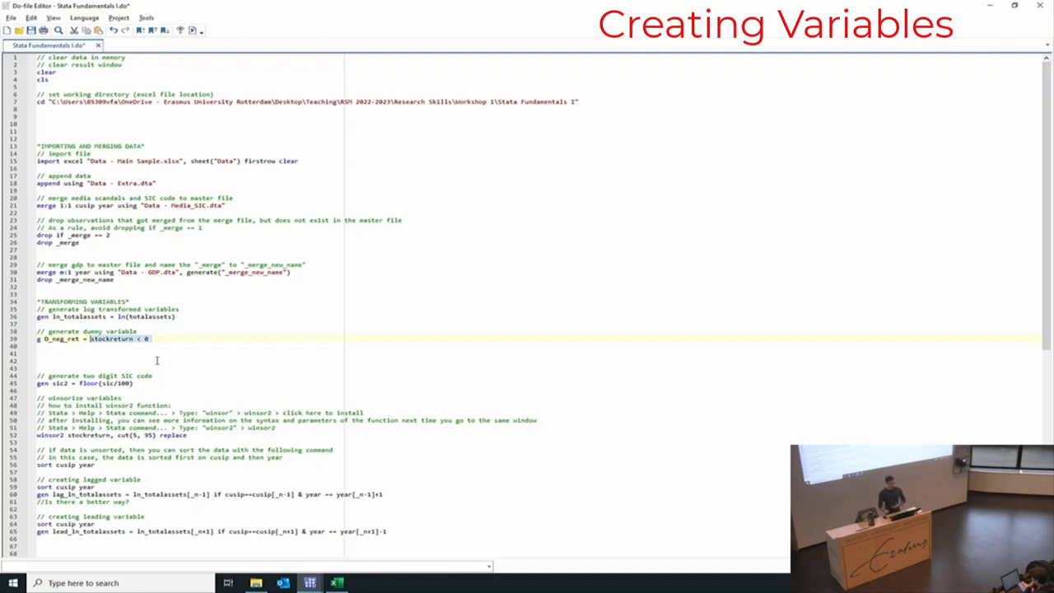
- Run only the do-file line g D_neg_ret = stockreturn < 0 to generate the negative return dummy variable
{"action": "left_click", "coordinate": [160, 339]}
{"action": "left_click_drag", "start_coordinate": [161, 339], "coordinate": [37, 339]}
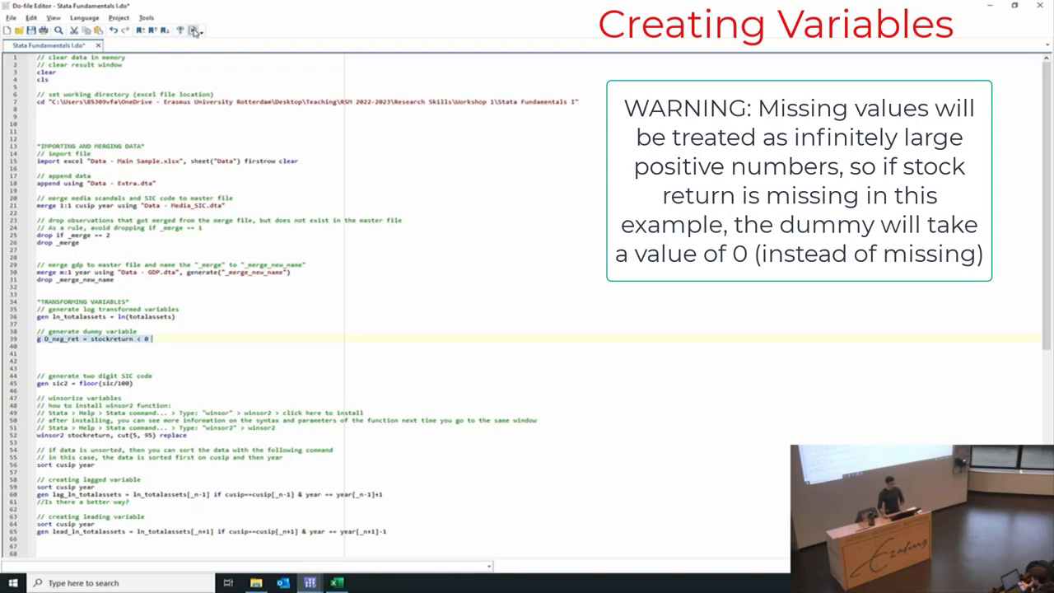
{"action": "key", "text": "alt+Tab"}
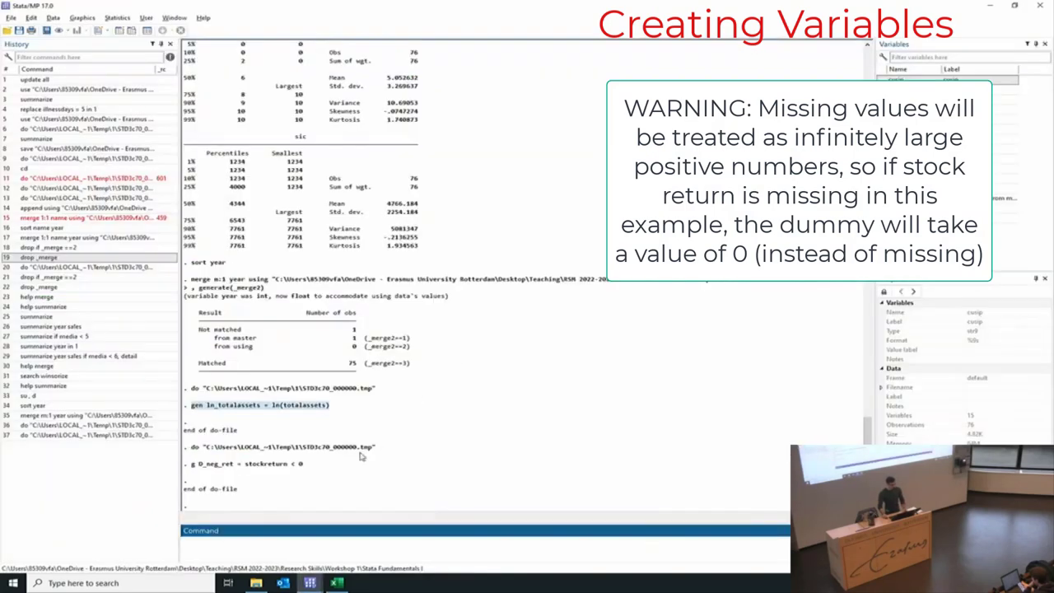
- Compare the stockreturn values with the D_neg_ret values in the first rows of the dataset in the Data Editor
{"action": "key", "text": "alt+Tab"}
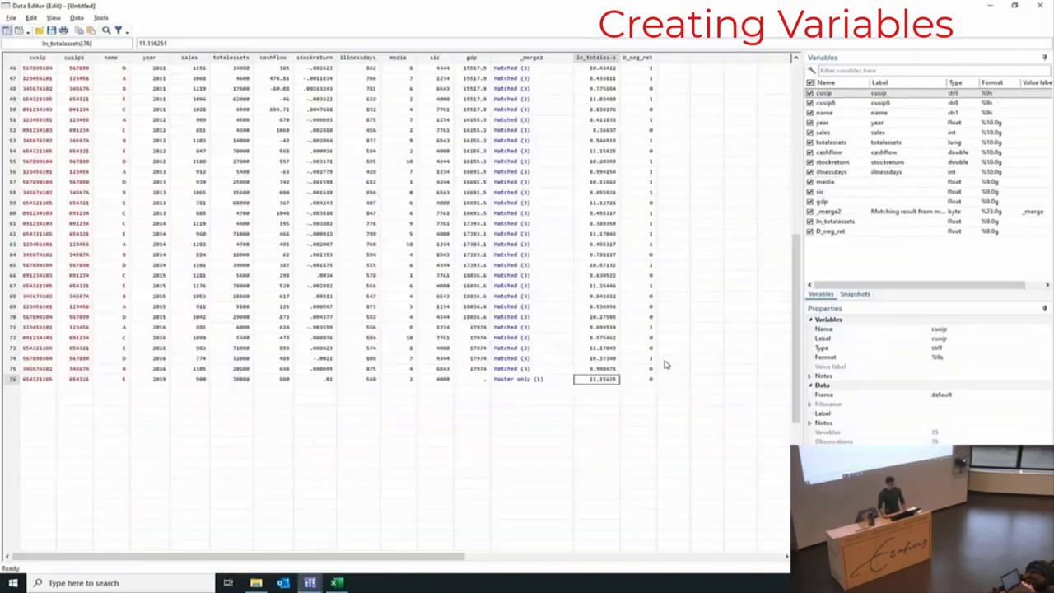
{"action": "scroll", "coordinate": [678, 325], "scroll_direction": "up", "scroll_amount": 5}
{"action": "scroll", "coordinate": [679, 326], "scroll_direction": "up", "scroll_amount": 2}
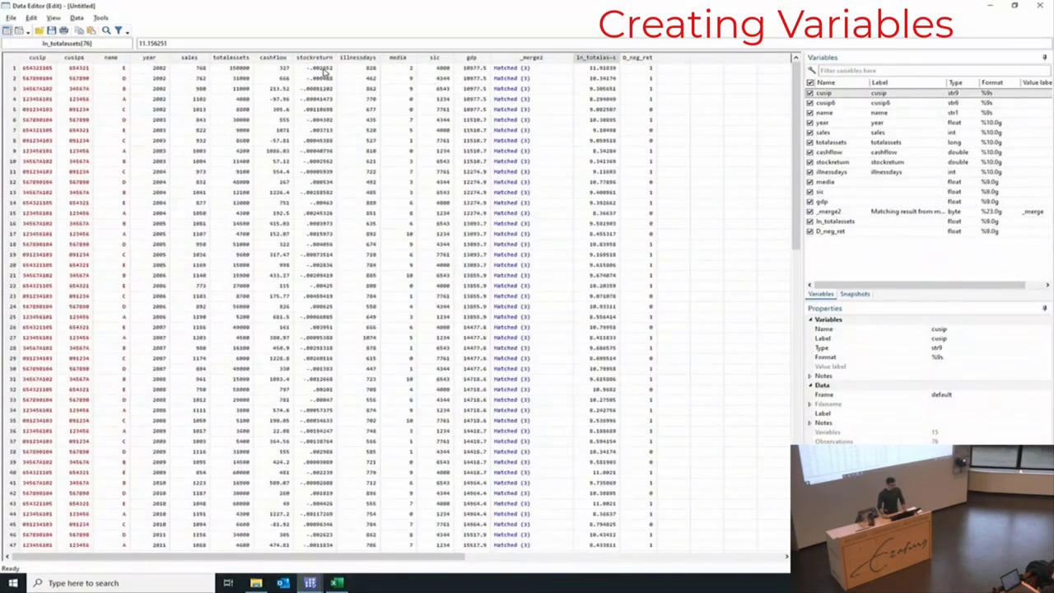
{"action": "left_click_drag", "start_coordinate": [319, 68], "coordinate": [322, 79]}
{"action": "left_click_drag", "start_coordinate": [647, 69], "coordinate": [644, 79]}
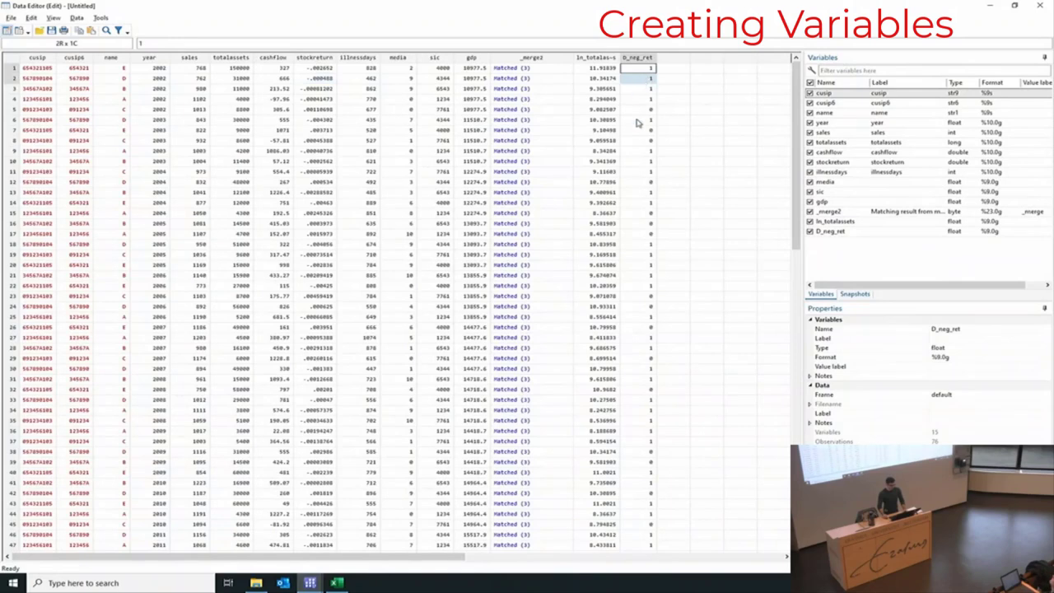
{"action": "left_click", "coordinate": [316, 134]}
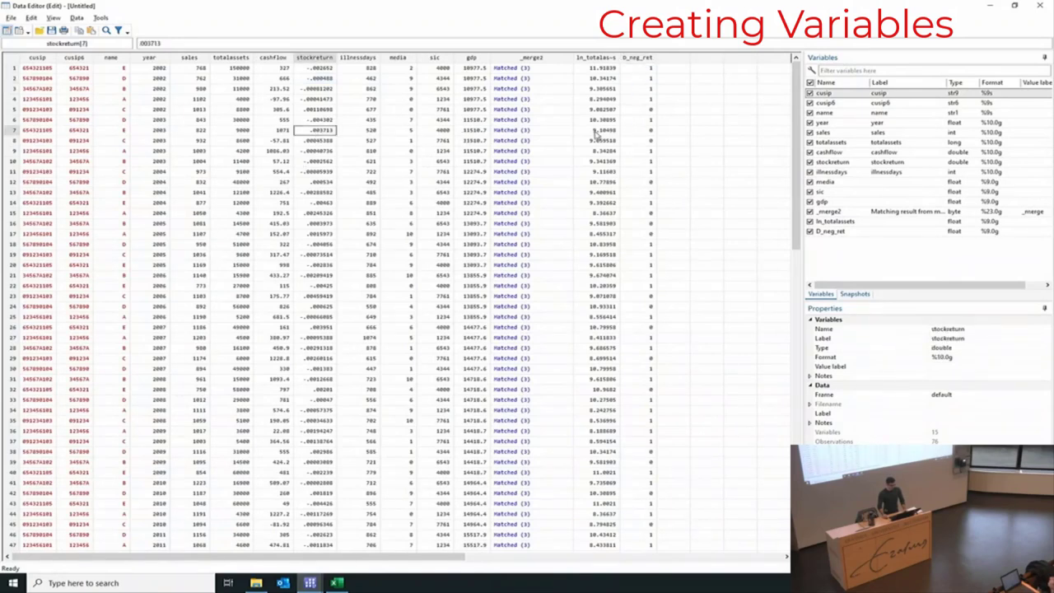
- Check the D_neg_ret column down to the last observation, and return to the do-file's two-digit SIC code line
{"action": "left_click", "coordinate": [640, 134]}
{"action": "scroll", "coordinate": [639, 137], "scroll_direction": "down", "scroll_amount": 6}
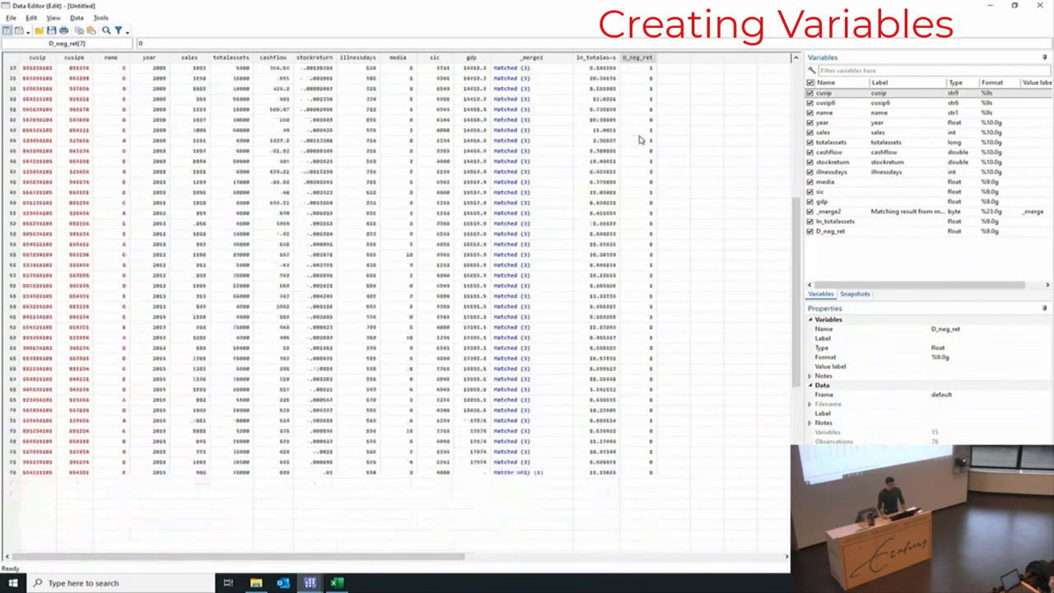
{"action": "key", "text": "alt+Tab"}
{"action": "left_click", "coordinate": [145, 383]}
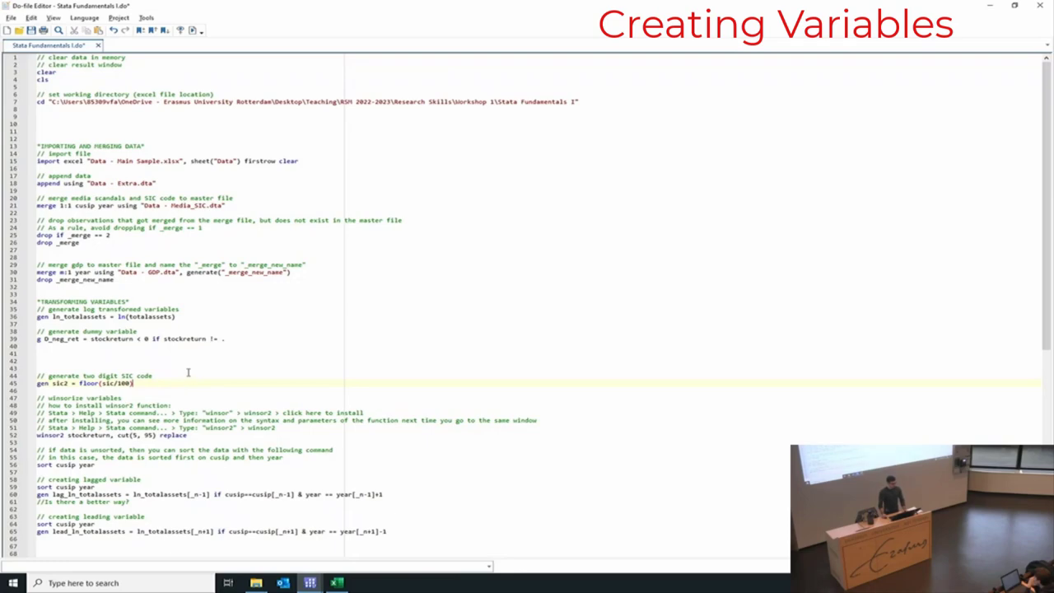
- Examine the codes in the sic column of the Data Editor, focusing on the value in observation 36
{"action": "key", "text": "alt+Tab"}
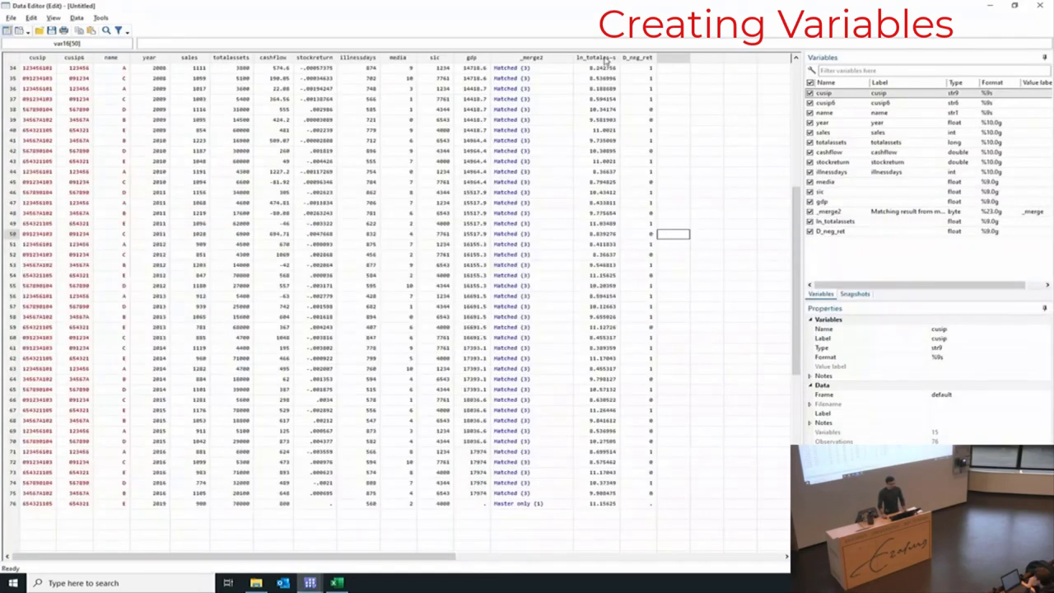
{"action": "left_click", "coordinate": [436, 59]}
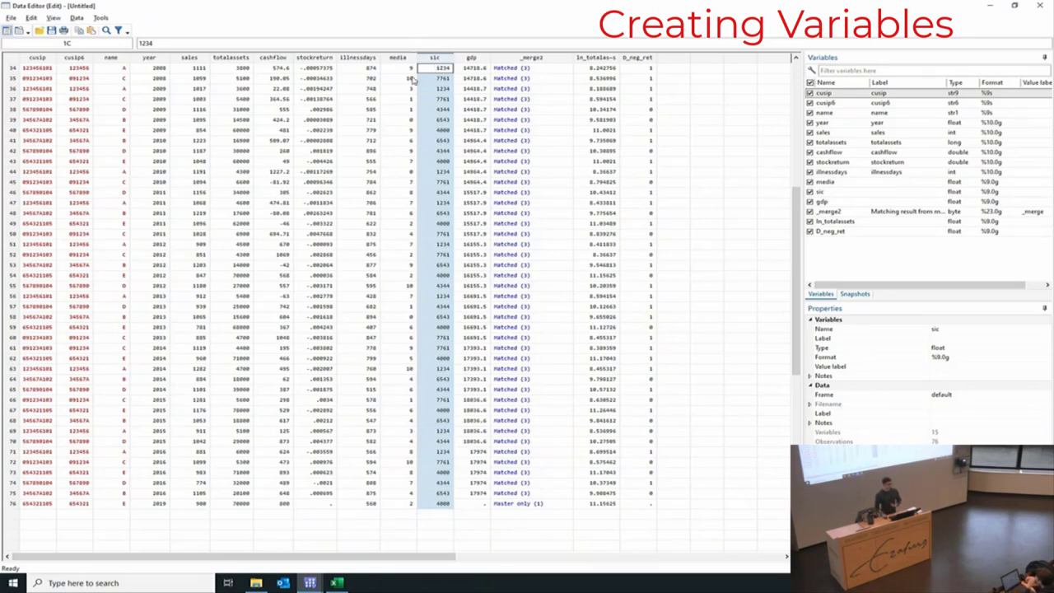
{"action": "left_click", "coordinate": [434, 88]}
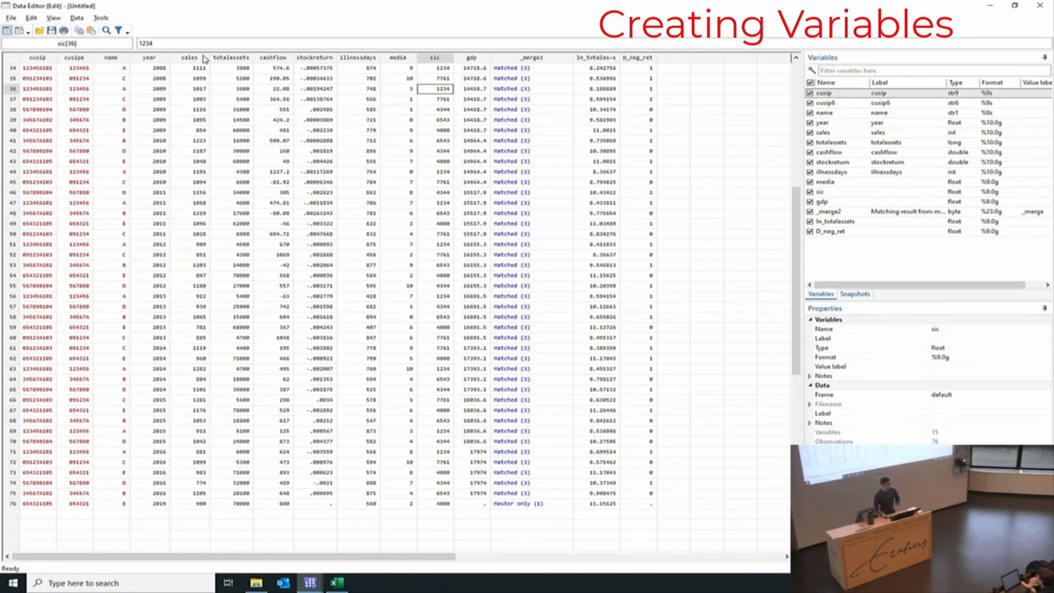
{"action": "double_click", "coordinate": [145, 43]}
{"action": "left_click", "coordinate": [140, 43]}
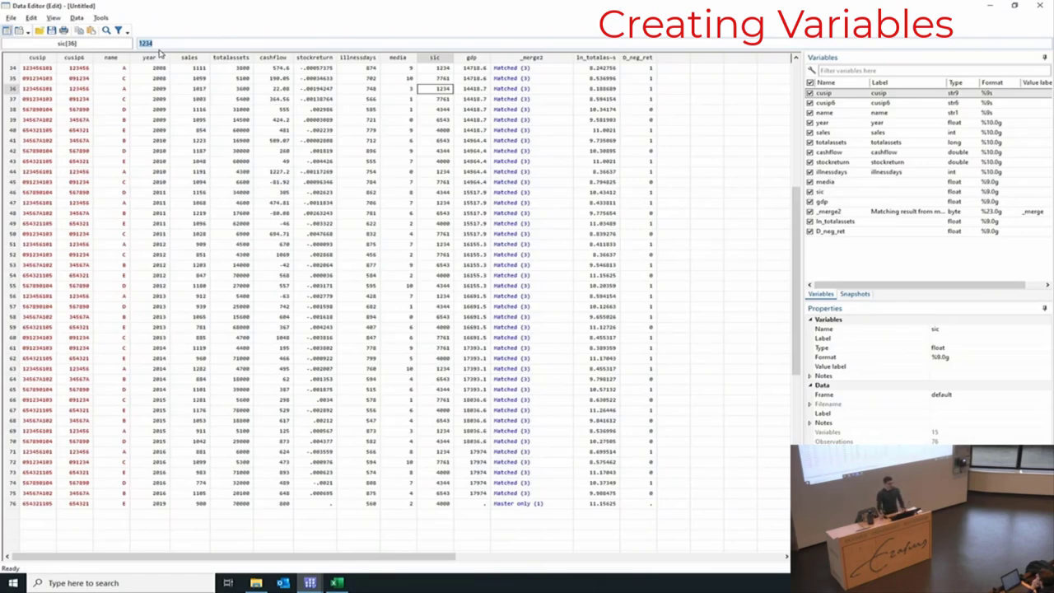
- Examine the do-file line gen sic2 = floor(sic/100), highlighting its floor expression
{"action": "key", "text": "alt+Tab"}
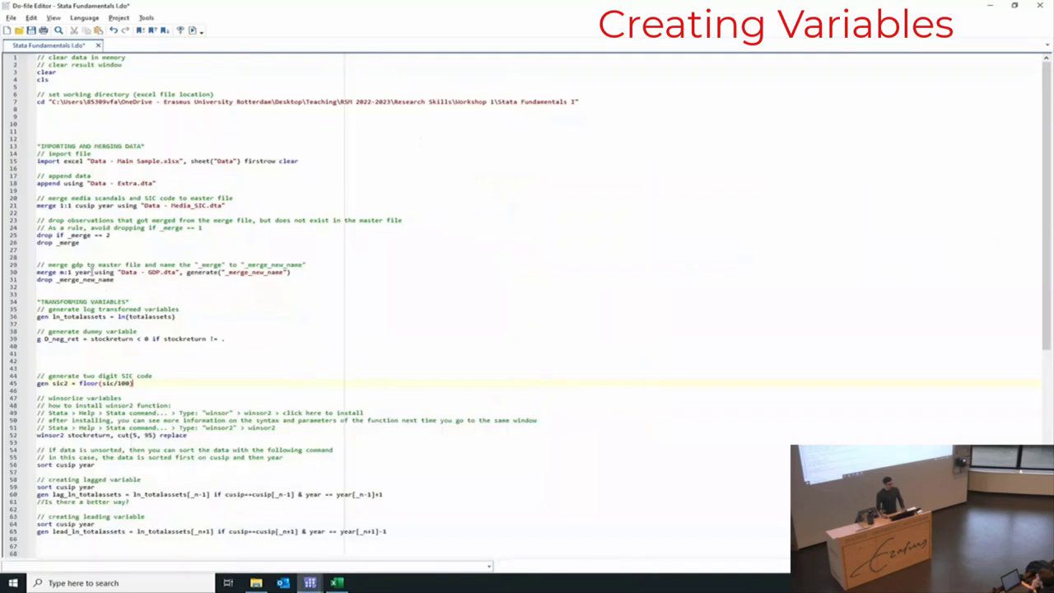
{"action": "left_click_drag", "start_coordinate": [144, 383], "coordinate": [48, 376]}
{"action": "left_click", "coordinate": [48, 381]}
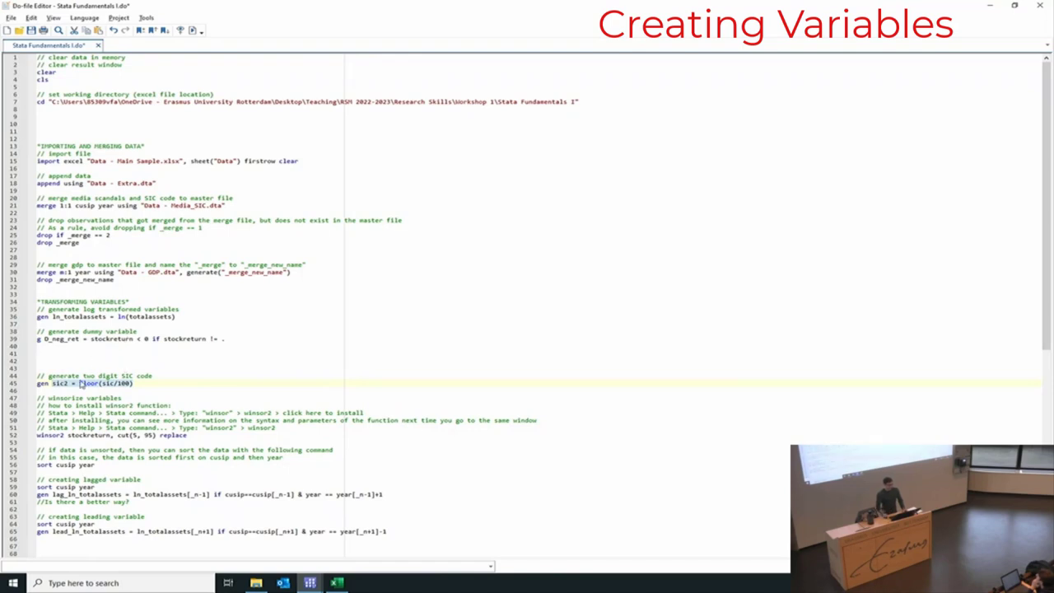
{"action": "left_click_drag", "start_coordinate": [80, 384], "coordinate": [132, 383]}
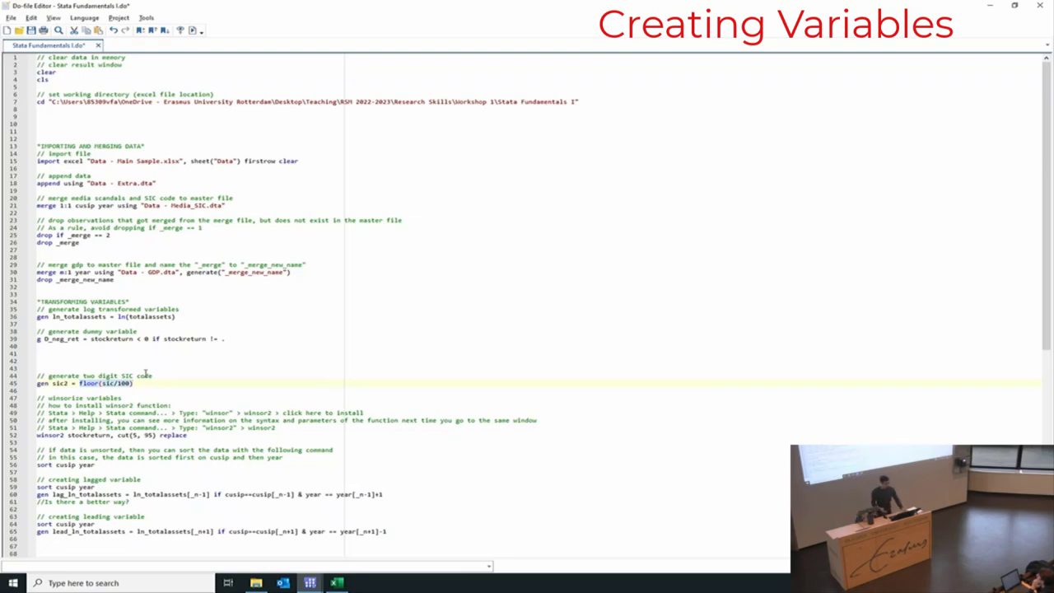
- Switch to Excel and examine the rounding-down illustration in cells E79, F79 and G79 of the Merging sheet
{"action": "key", "text": "alt+Tab"}
{"action": "left_click", "coordinate": [760, 382]}
{"action": "scroll", "coordinate": [743, 357], "scroll_direction": "down", "scroll_amount": 10}
{"action": "scroll", "coordinate": [365, 411], "scroll_direction": "down", "scroll_amount": 2}
{"action": "left_click", "coordinate": [362, 322]}
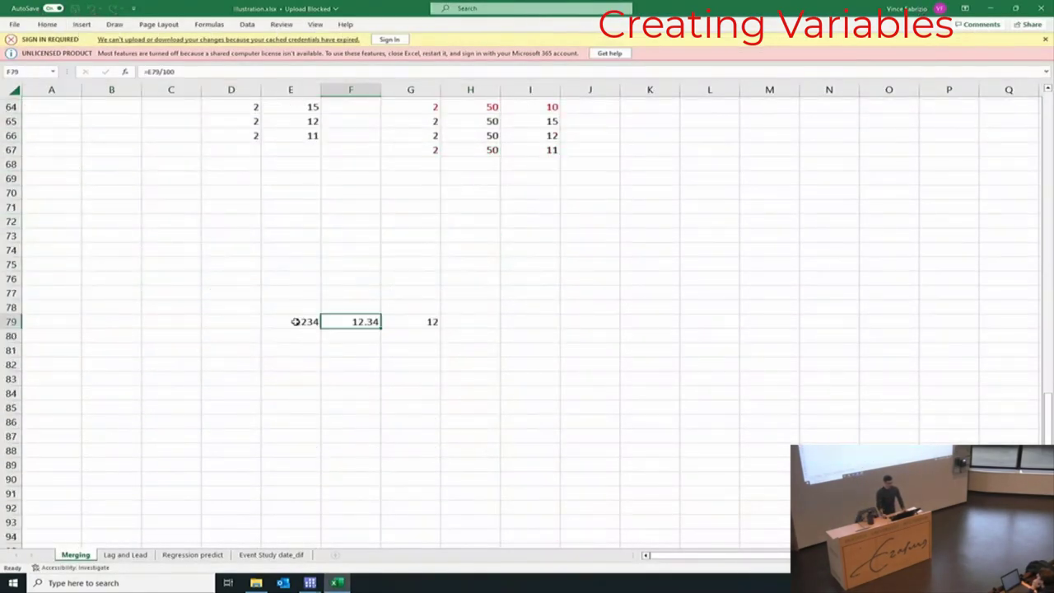
{"action": "left_click", "coordinate": [299, 322]}
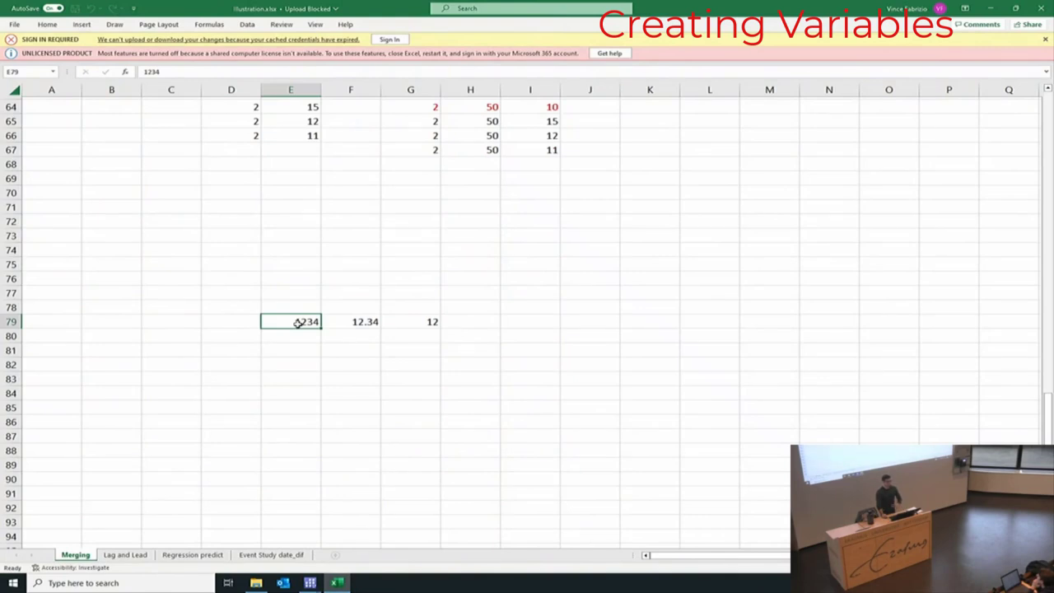
{"action": "left_click", "coordinate": [342, 322]}
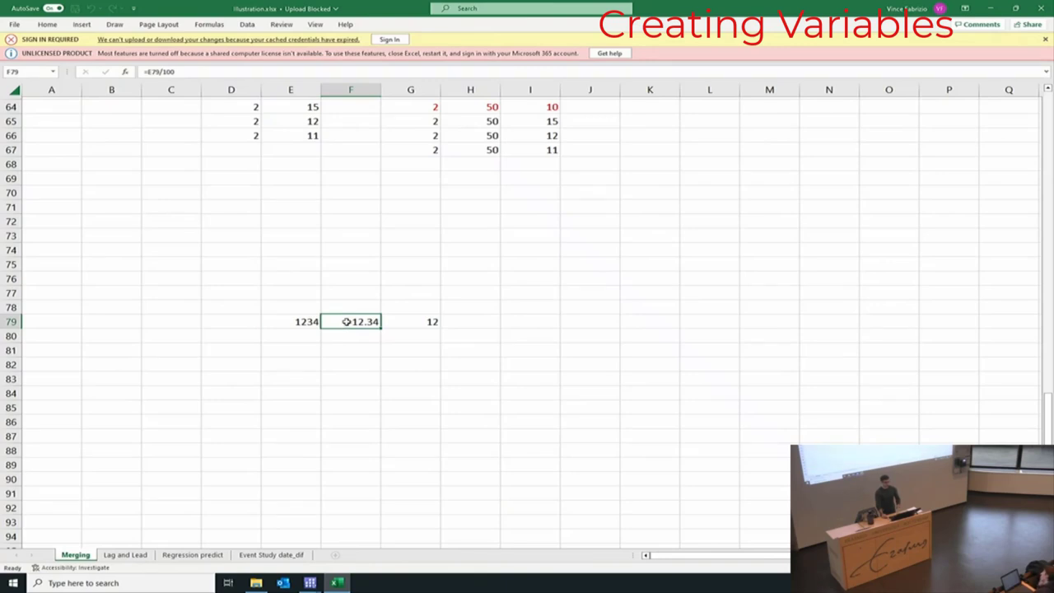
{"action": "left_click", "coordinate": [432, 323]}
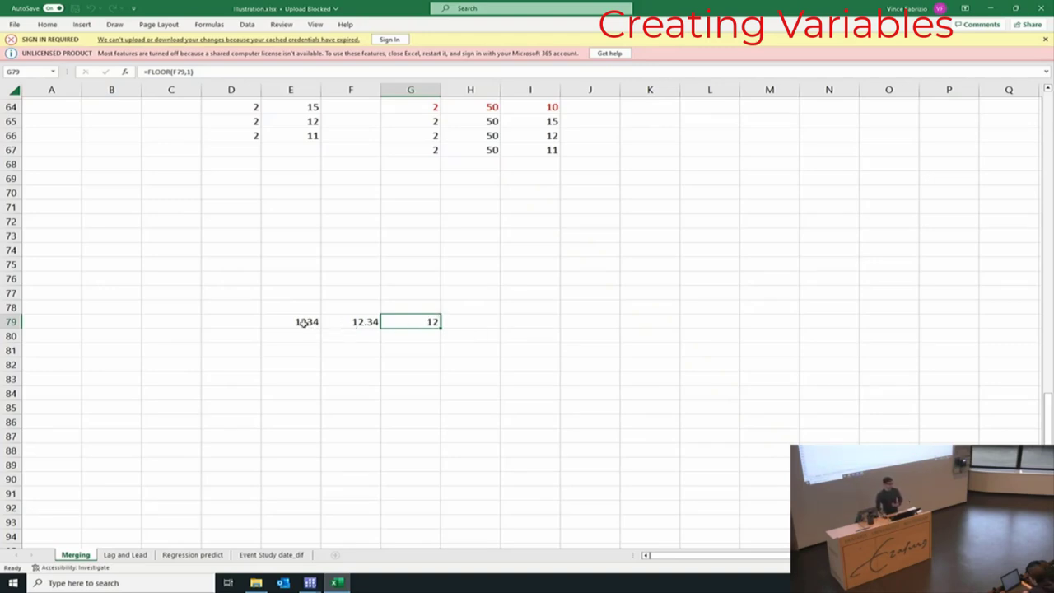
- Switch back to the Stata do-file and run the line gen sic2 = floor(sic/100)
{"action": "key", "text": "alt+Tab"}
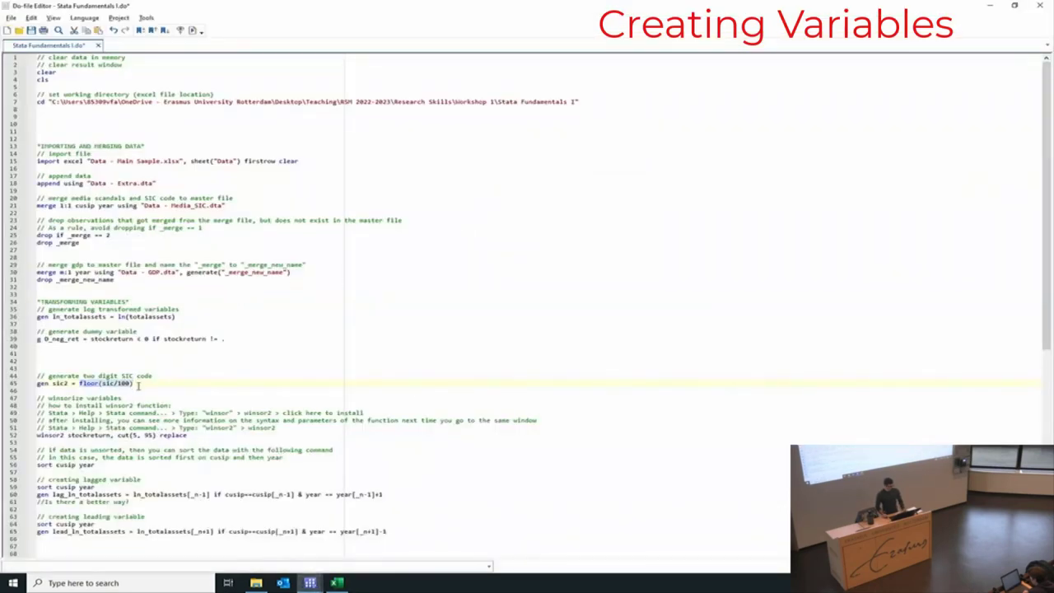
{"action": "left_click_drag", "start_coordinate": [135, 383], "coordinate": [37, 383]}
{"action": "left_click", "coordinate": [196, 30]}
- Compare the new sic2 column with the sic column for observation 34 in the Data Editor
{"action": "key", "text": "alt+Tab"}
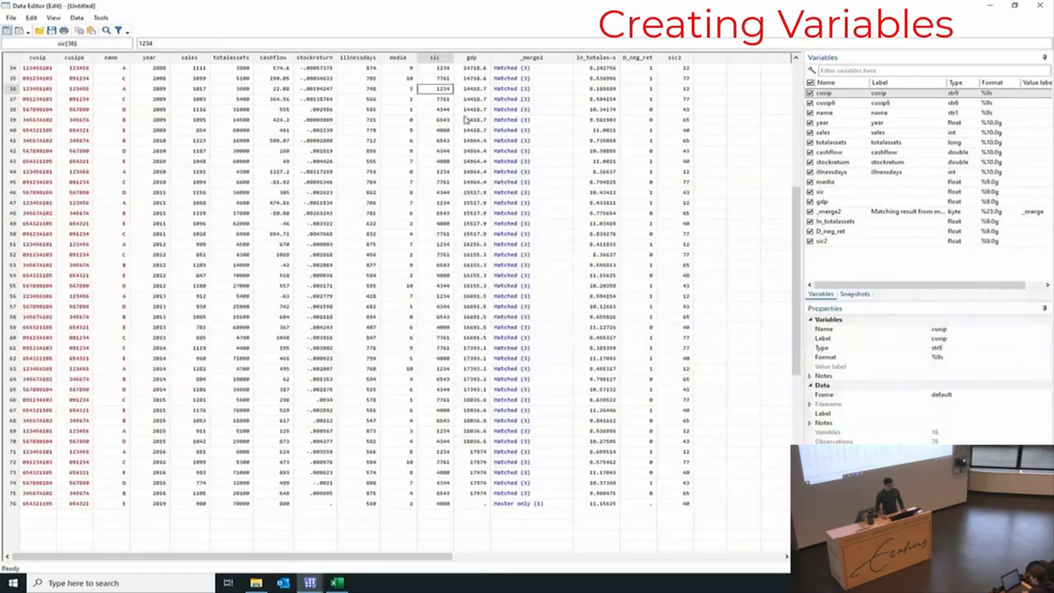
{"action": "left_click", "coordinate": [676, 58]}
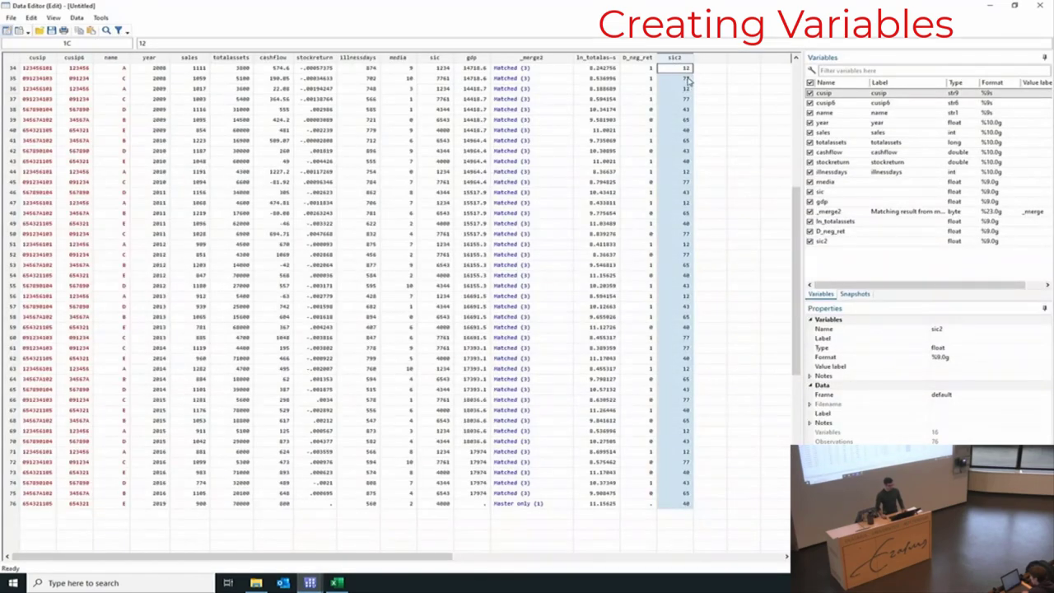
{"action": "left_click", "coordinate": [425, 71]}
{"action": "left_click", "coordinate": [677, 69]}
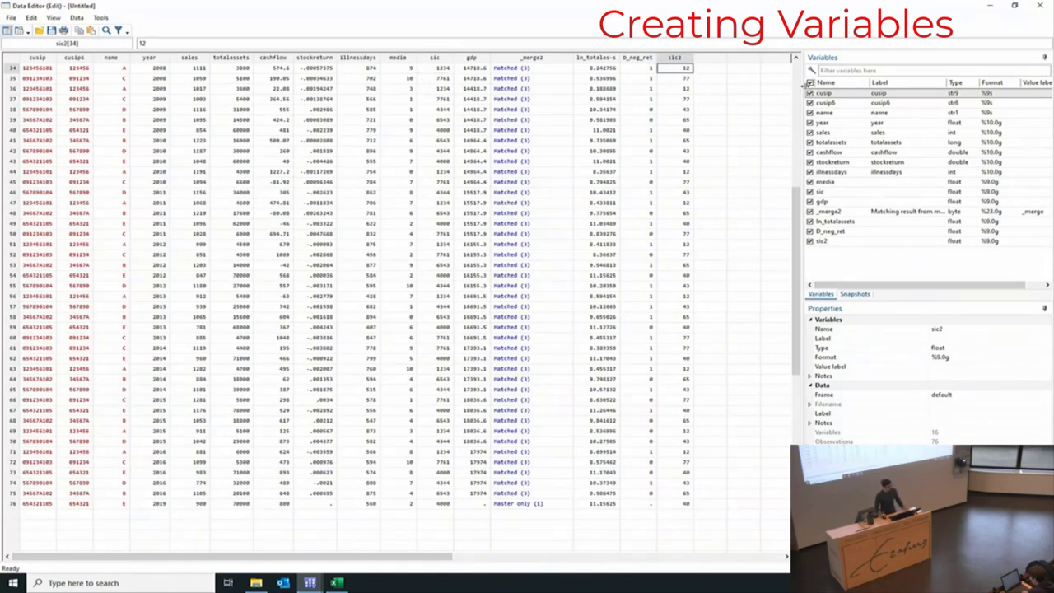
- Run su totalassets, d in the main window and examine the 95% and 5% percentiles
{"action": "key", "text": "alt+Tab"}
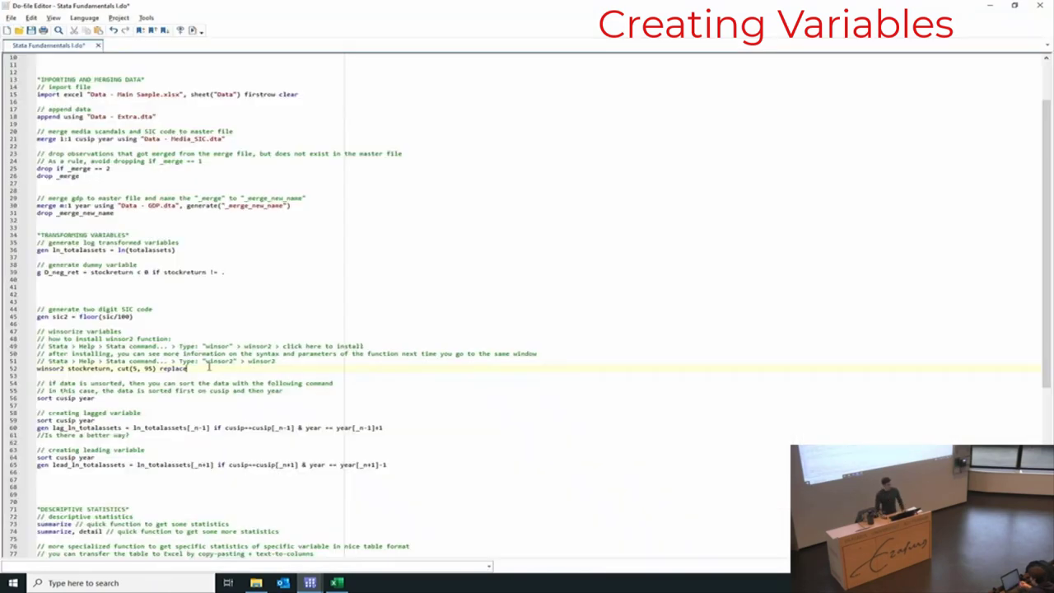
{"action": "key", "text": "alt+Tab"}
{"action": "left_click", "coordinate": [204, 374]}
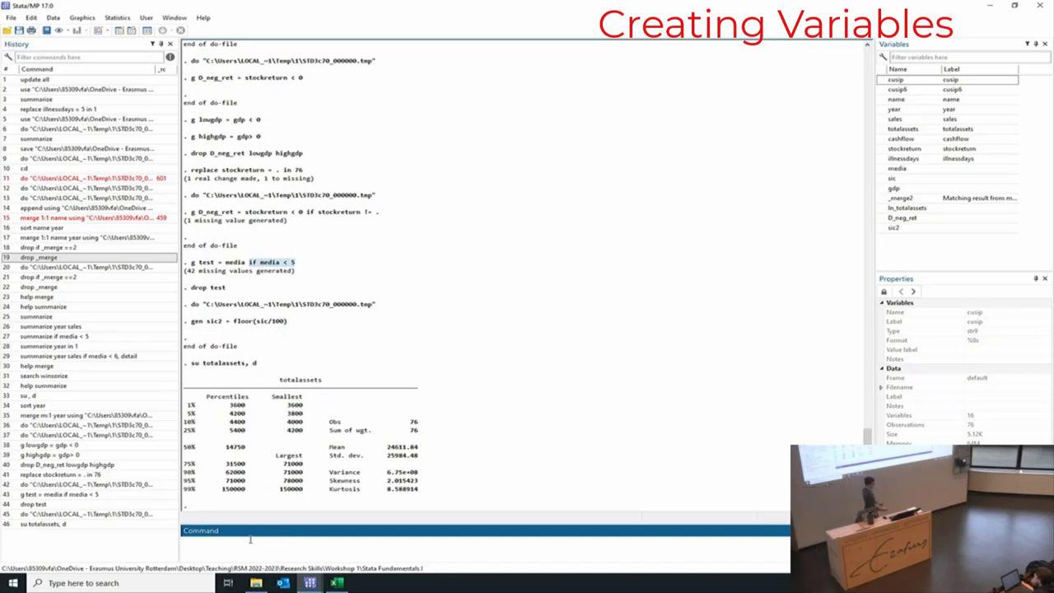
{"action": "left_click_drag", "start_coordinate": [225, 484], "coordinate": [249, 479]}
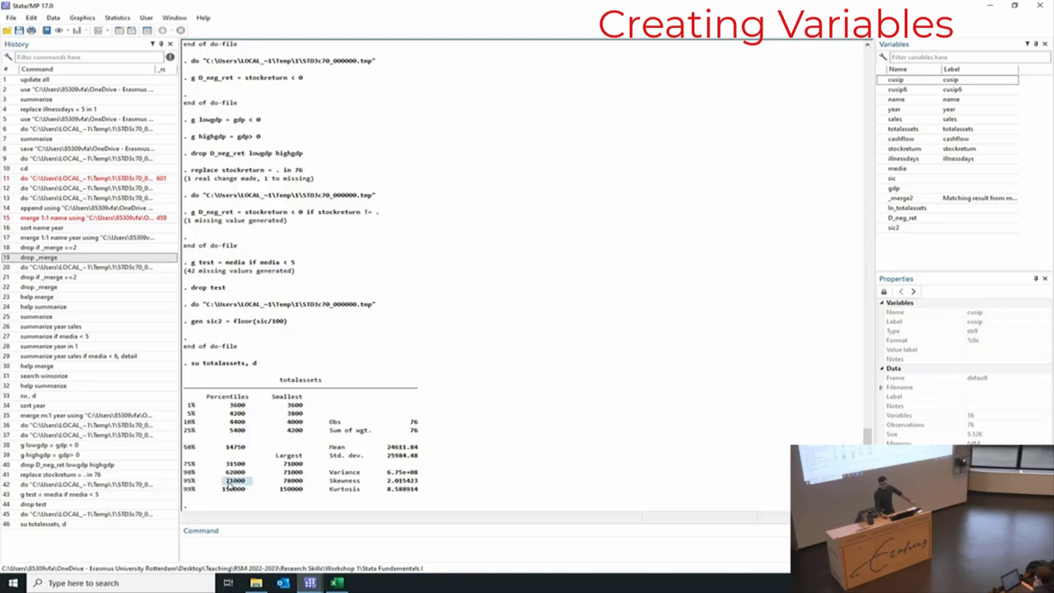
{"action": "left_click_drag", "start_coordinate": [227, 414], "coordinate": [247, 418]}
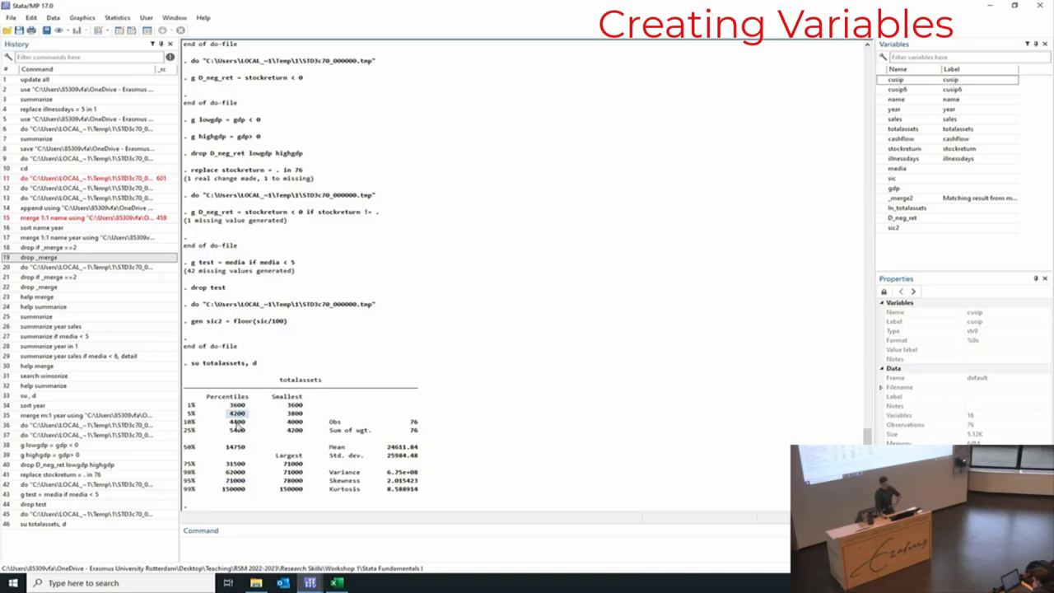
- Search Stata's resources for winsorize and install the winsor2 package from the fmwww.bc.edu result
{"action": "key", "text": "alt+Tab"}
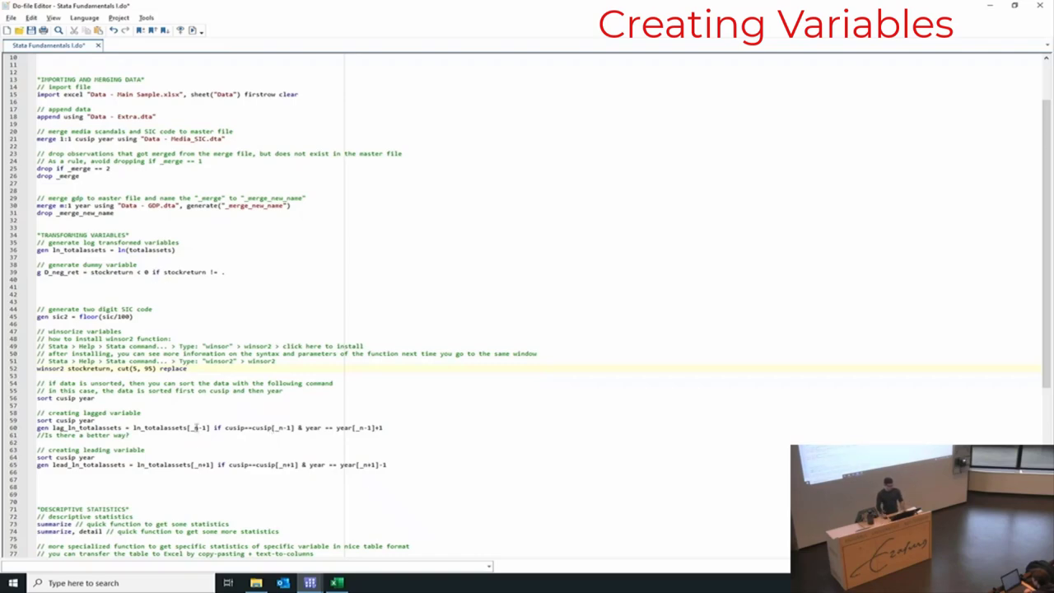
{"action": "key", "text": "alt+Tab"}
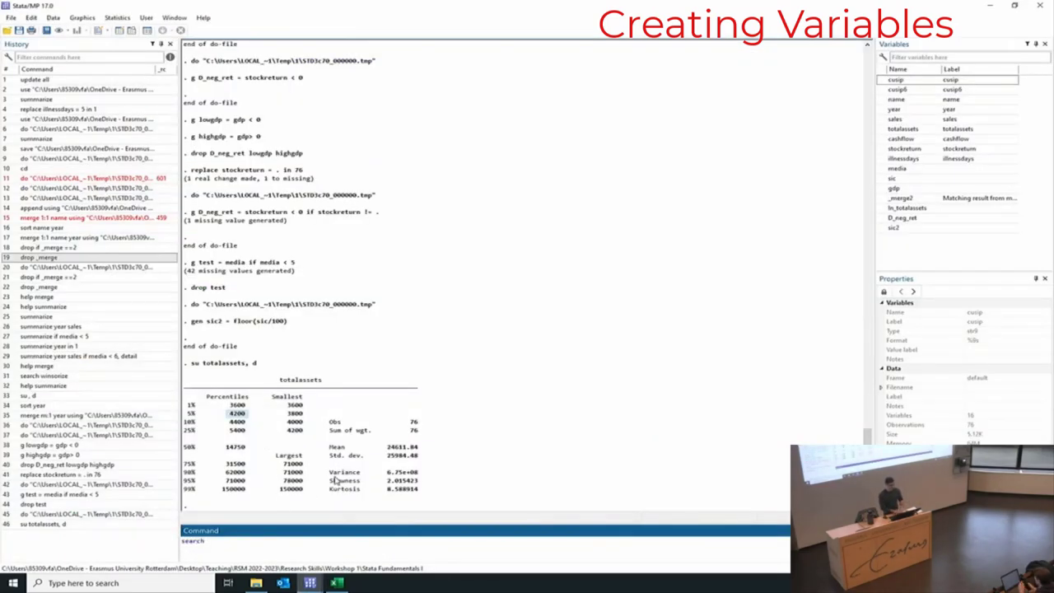
{"action": "type", "text": "winsorize"}
{"action": "key", "text": "Return"}
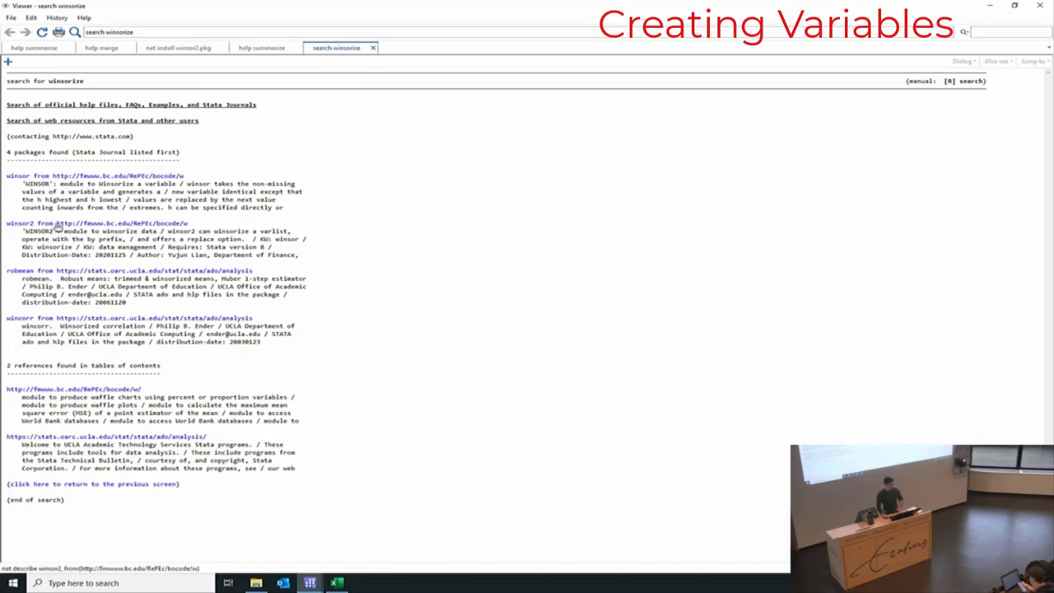
{"action": "left_click", "coordinate": [88, 224]}
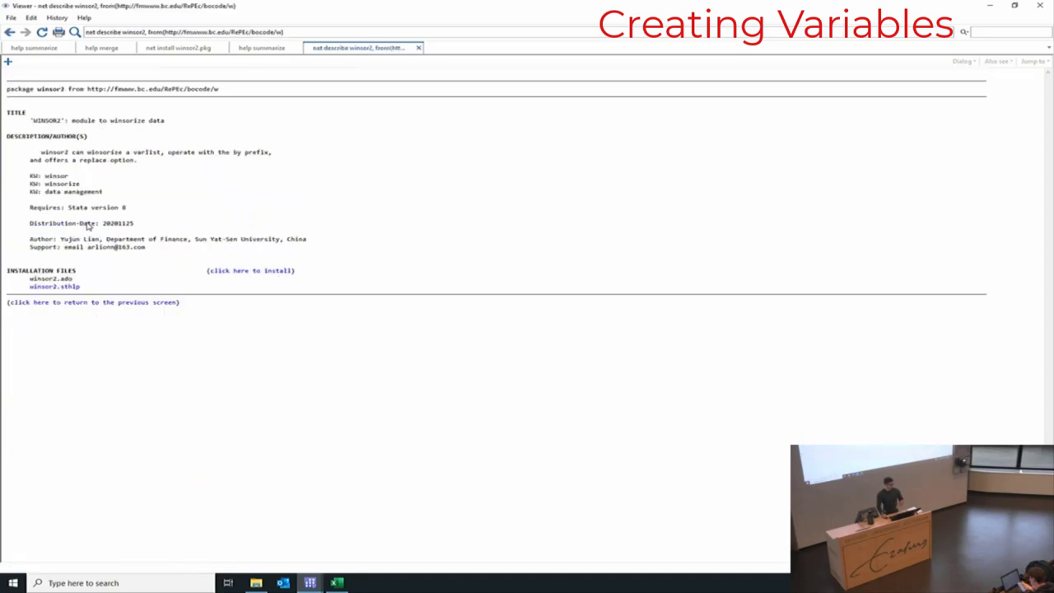
{"action": "left_click", "coordinate": [233, 271]}
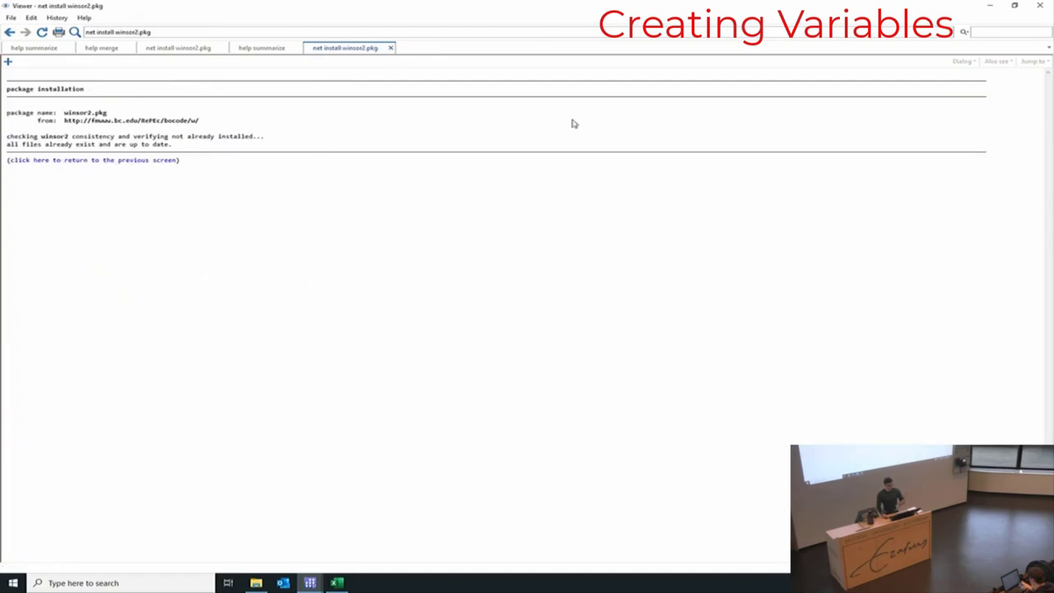
- Close the Viewer and run the command ssc install winsor2 in the main window
{"action": "left_click", "coordinate": [1037, 7]}
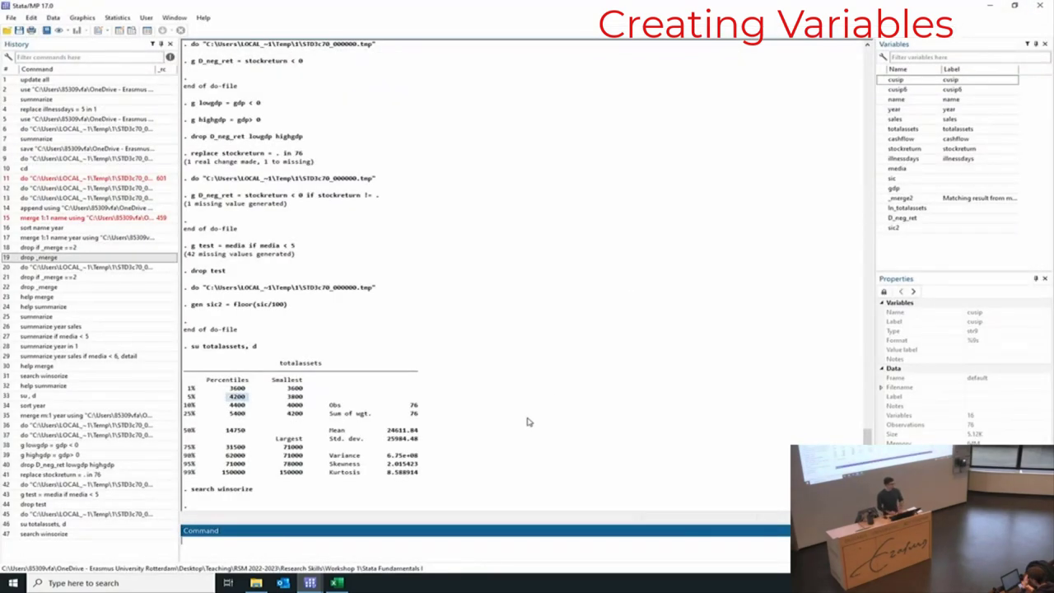
{"action": "type", "text": "ssc install winsor2"}
{"action": "key", "text": "Return"}
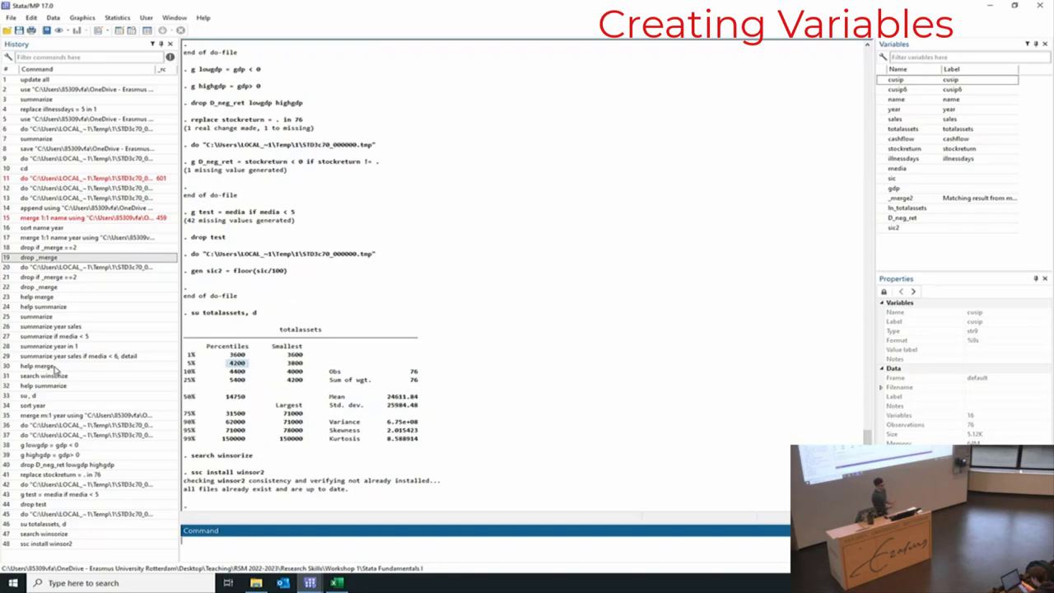
- Change the do-file's winsorizing line to winsor2 totalassets, cut(5, 95) replace and run it
{"action": "key", "text": "alt+Tab"}
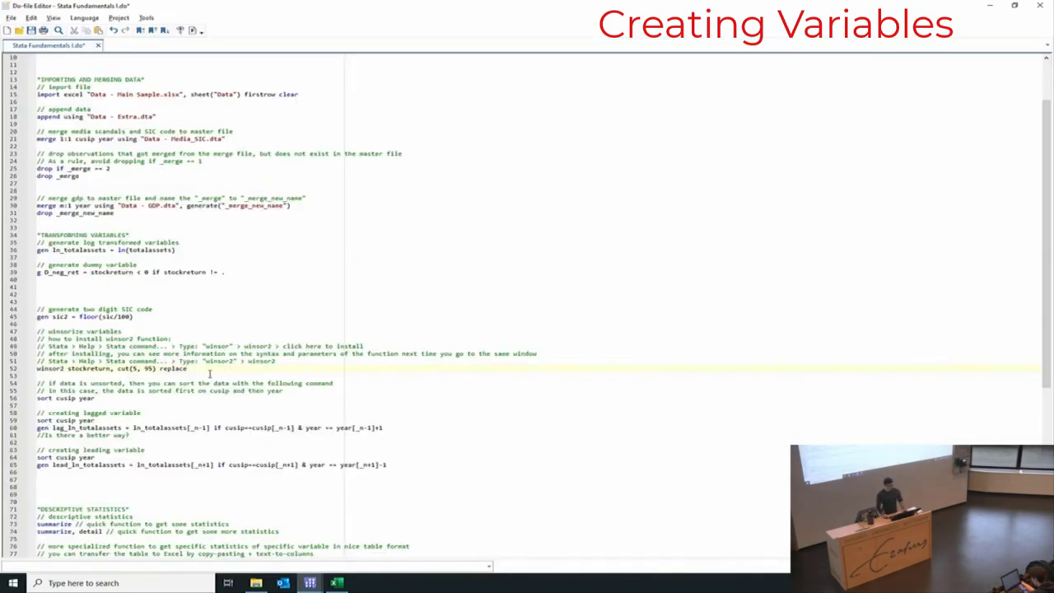
{"action": "left_click_drag", "start_coordinate": [199, 368], "coordinate": [37, 368]}
{"action": "left_click", "coordinate": [37, 368]}
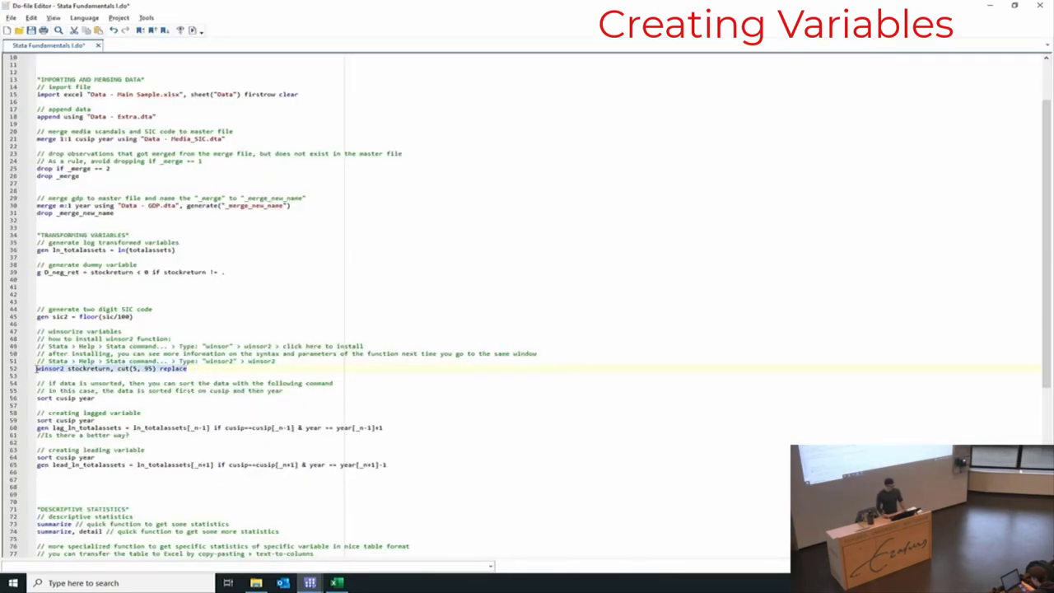
{"action": "key", "text": "ctrl+d"}
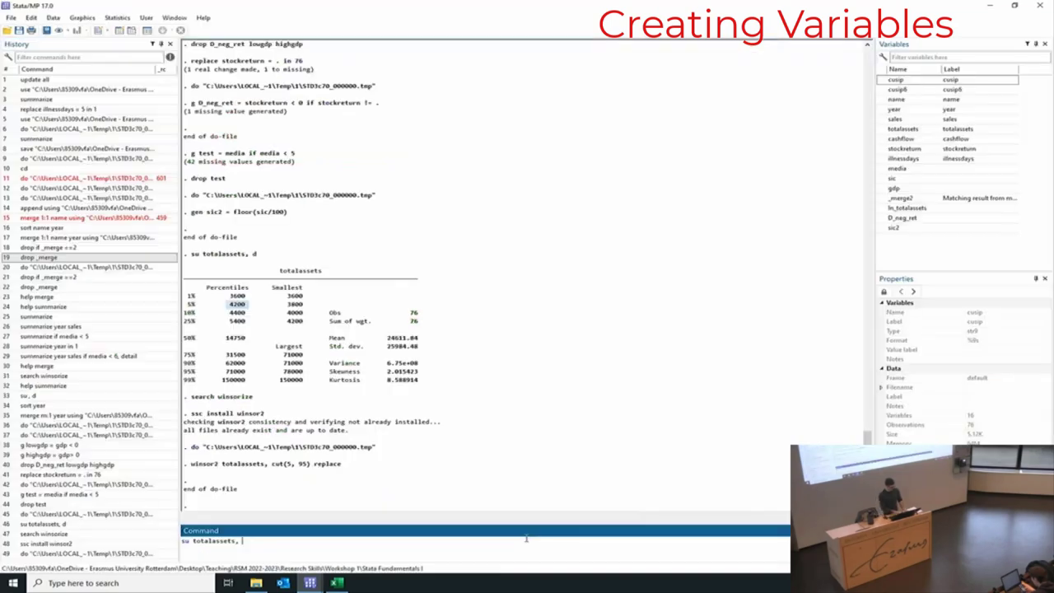
- Run su totalassets, d again, compare the 1% and 99% percentiles before and after winsorizing, and return to the do-file
{"action": "type", "text": "su totalassets, d"}
{"action": "key", "text": "Return"}
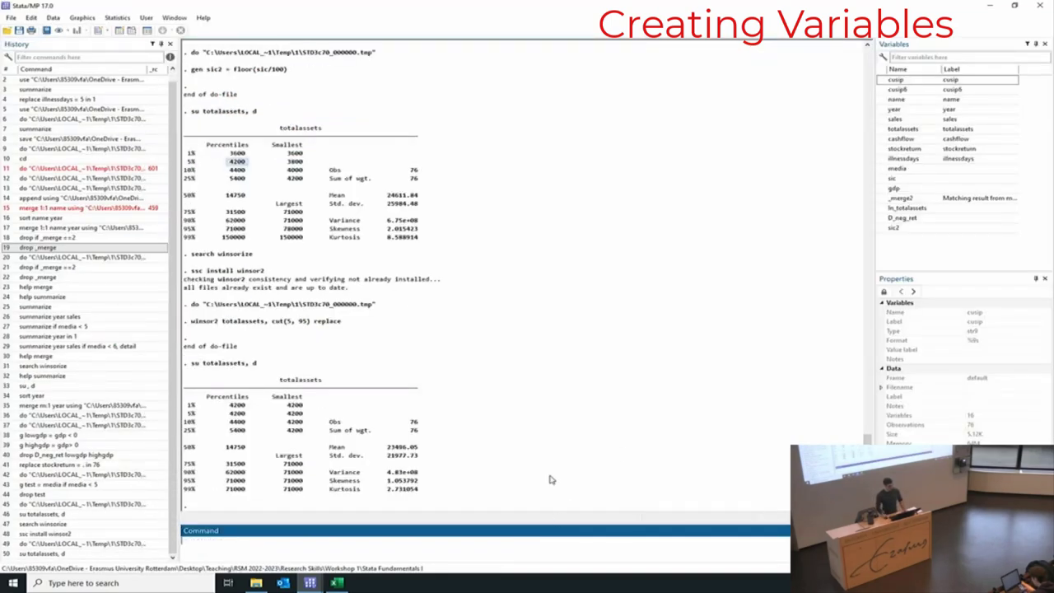
{"action": "left_click", "coordinate": [288, 326]}
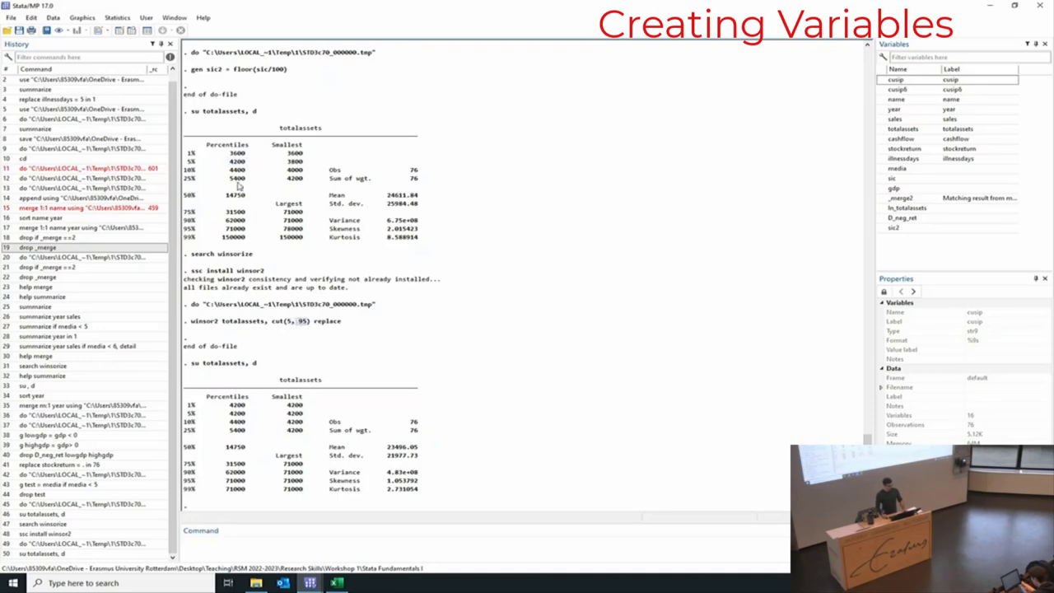
{"action": "double_click", "coordinate": [238, 153]}
{"action": "double_click", "coordinate": [238, 405]}
{"action": "double_click", "coordinate": [234, 237]}
{"action": "double_click", "coordinate": [235, 489]}
{"action": "left_click", "coordinate": [264, 486]}
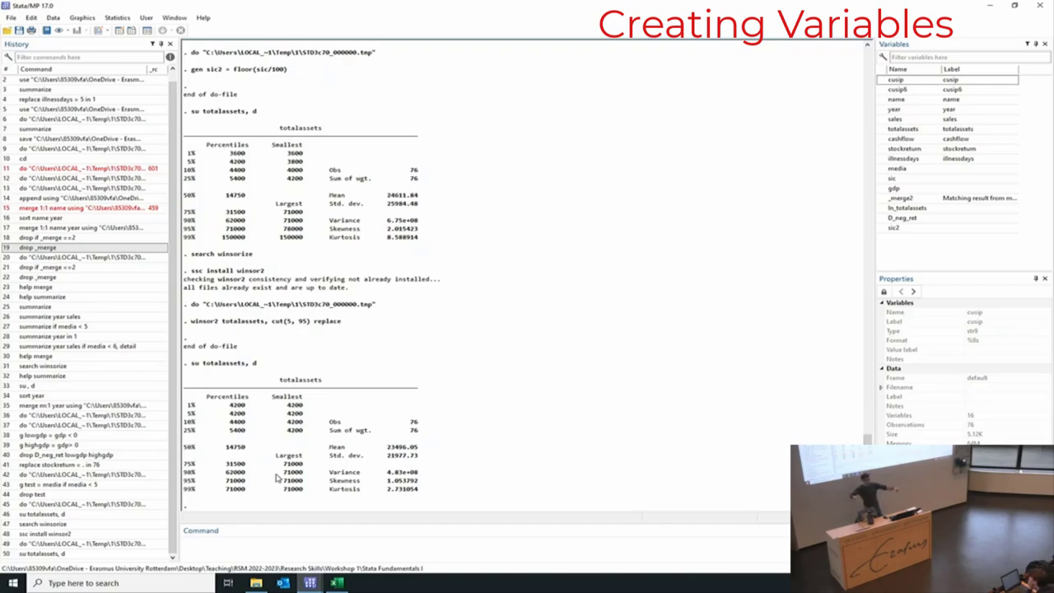
{"action": "key", "text": "alt+Tab"}
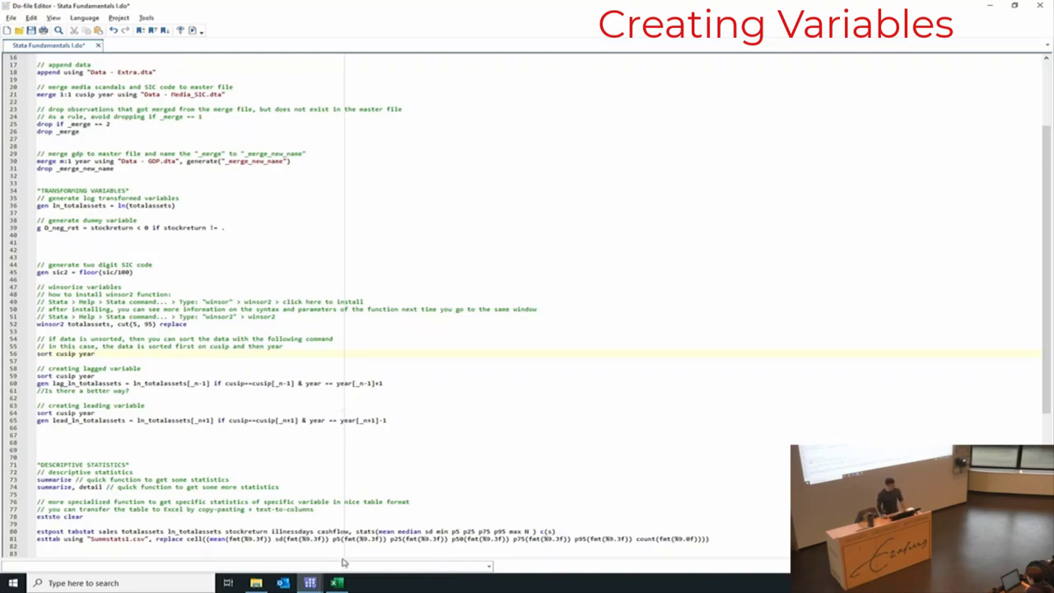
- Switch to Illustration.xlsx in Excel and examine the first firm's cusip, year and ln_totalassets rows on the Lag and Lead sheet
{"action": "mouse_move", "coordinate": [343, 583]}
{"action": "left_click", "coordinate": [336, 531]}
{"action": "left_click", "coordinate": [126, 554]}
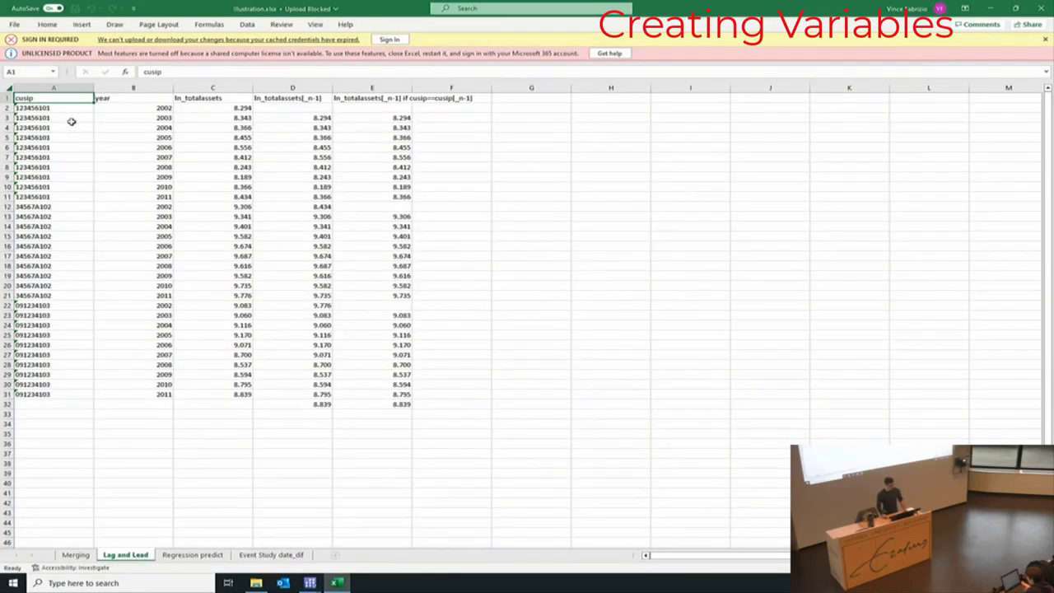
{"action": "left_click_drag", "start_coordinate": [45, 108], "coordinate": [147, 193]}
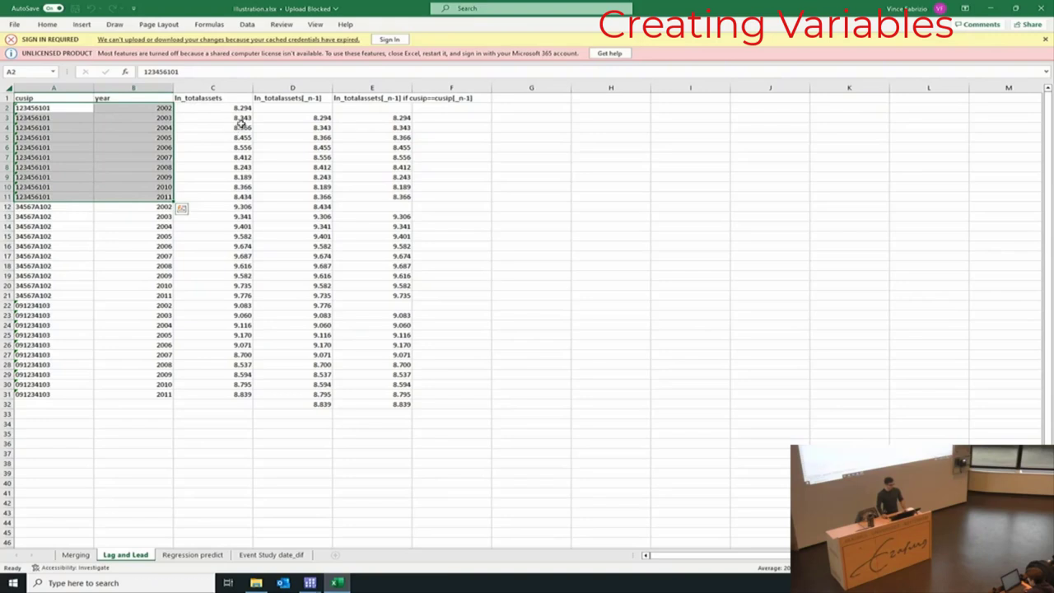
{"action": "left_click", "coordinate": [216, 110]}
{"action": "left_click", "coordinate": [218, 118]}
{"action": "left_click", "coordinate": [164, 119]}
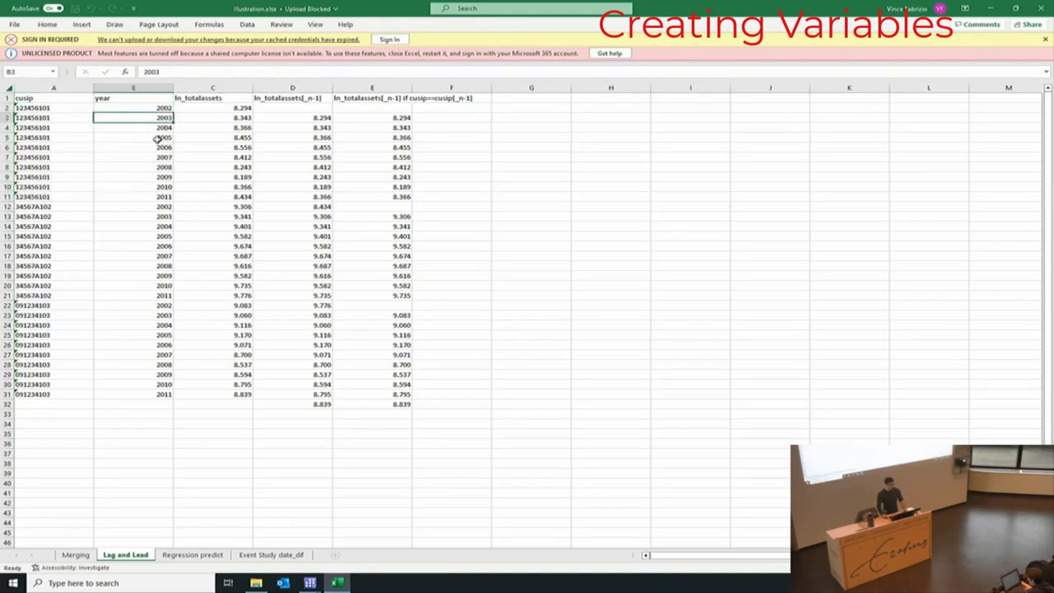
- Compare the first firm's 2005 ln_totalassets with its ln_totalassets[_n-1] value, and check the lag cell for the first year, 2002
{"action": "left_click_drag", "start_coordinate": [158, 138], "coordinate": [205, 140]}
{"action": "left_click", "coordinate": [208, 139]}
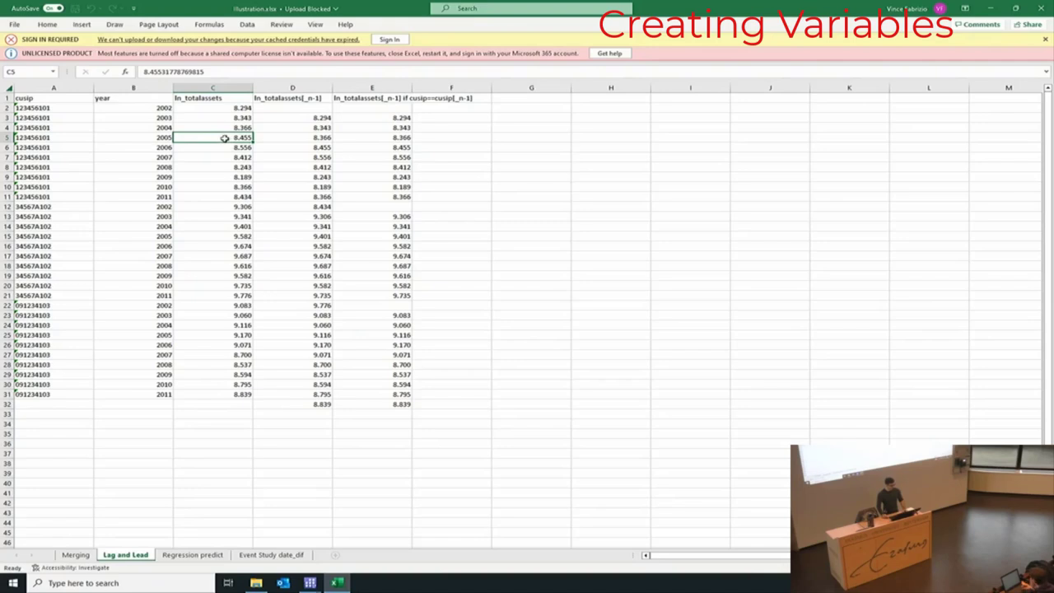
{"action": "left_click_drag", "start_coordinate": [225, 138], "coordinate": [290, 137]}
{"action": "left_click", "coordinate": [291, 138]}
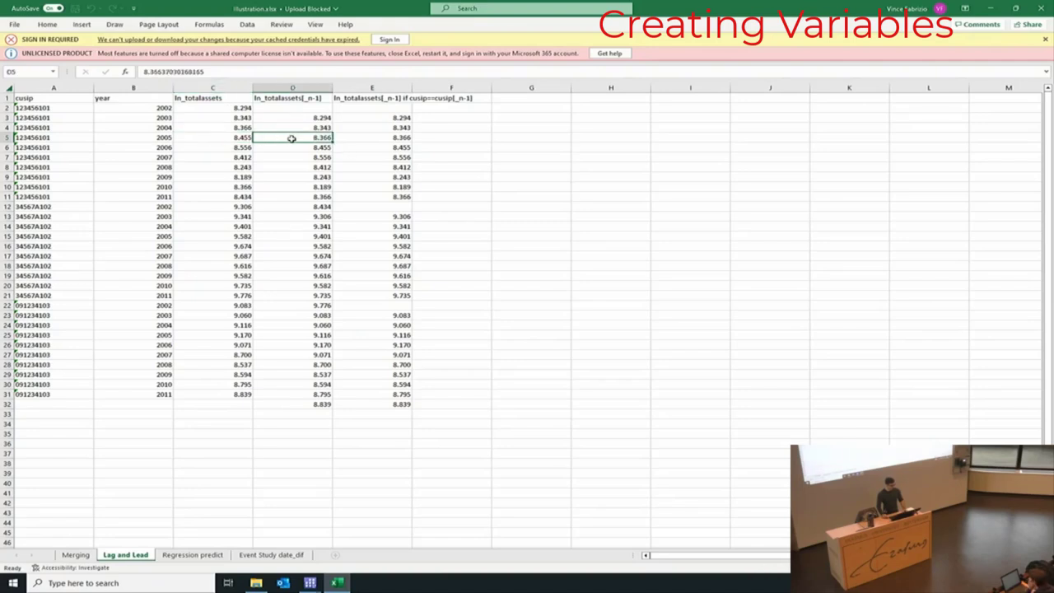
{"action": "left_click", "coordinate": [235, 126]}
{"action": "left_click", "coordinate": [293, 138]}
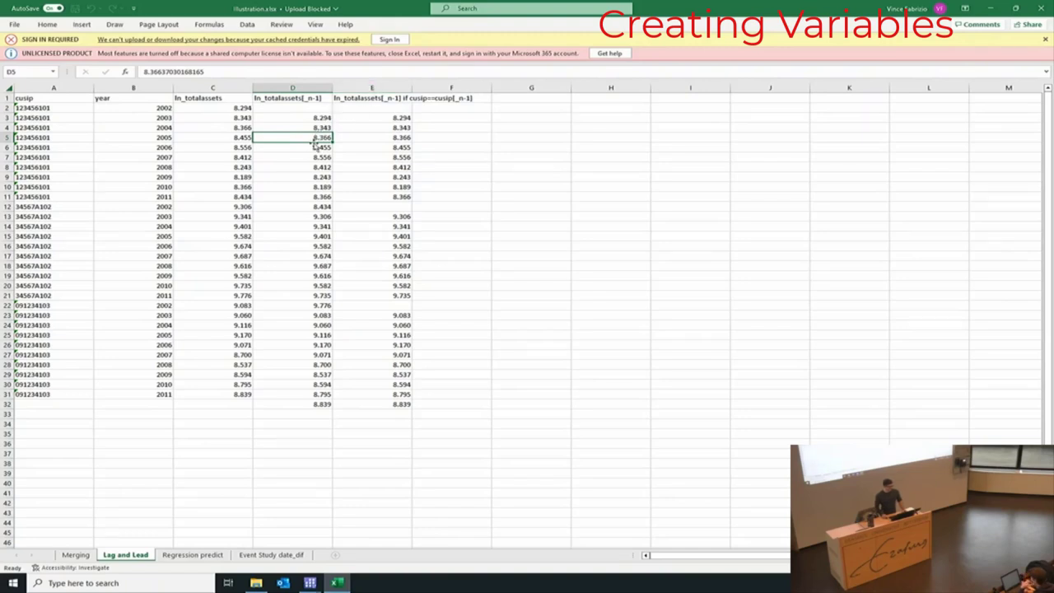
{"action": "left_click", "coordinate": [236, 118]}
{"action": "left_click", "coordinate": [146, 108]}
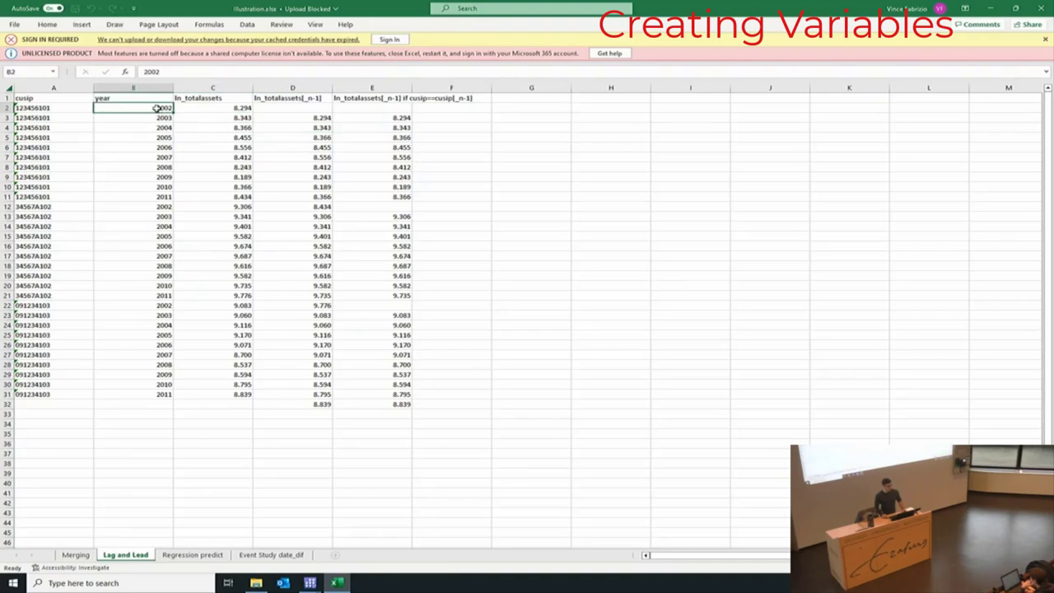
{"action": "left_click", "coordinate": [281, 110]}
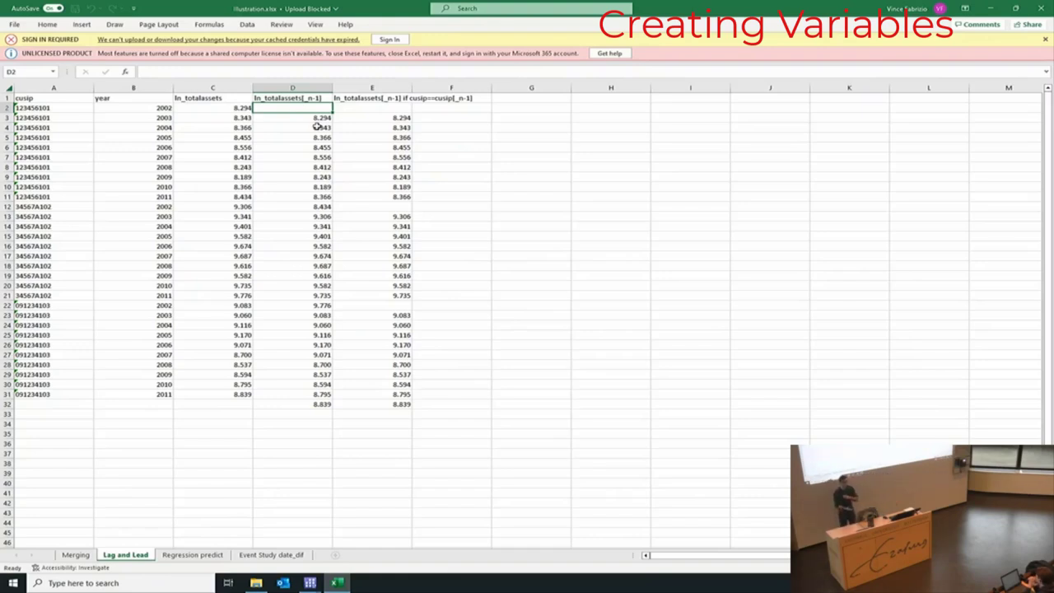
- Return to the do-file, run the sort cusip year line, and check the first firm's cusip6 and year order in the Data Editor
{"action": "key", "text": "alt+Tab"}
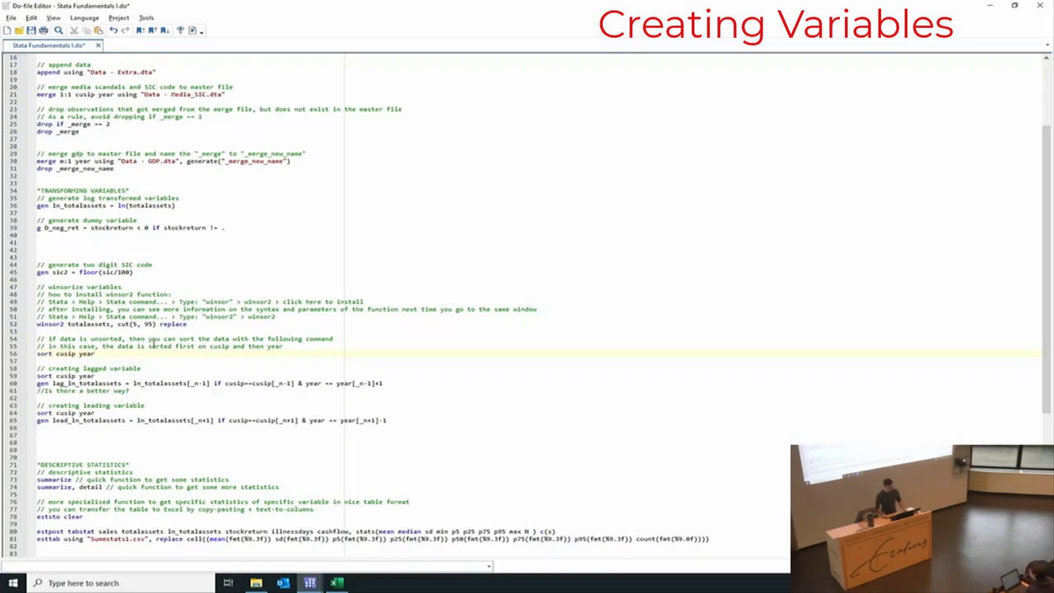
{"action": "left_click_drag", "start_coordinate": [97, 353], "coordinate": [28, 356]}
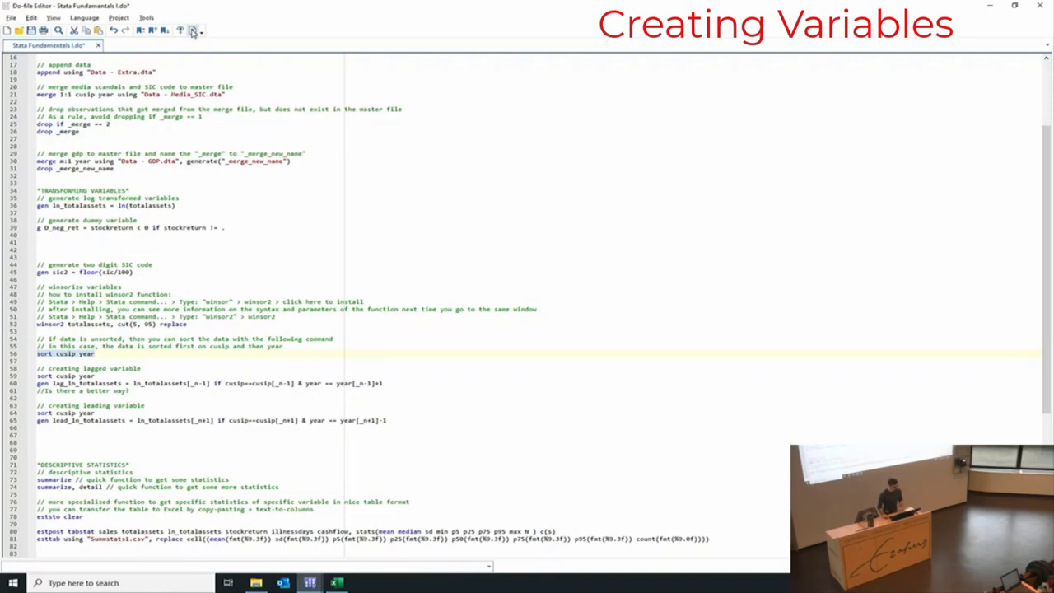
{"action": "key", "text": "alt+Tab"}
{"action": "key", "text": "alt+Tab"}
{"action": "key", "text": "alt+Tab"}
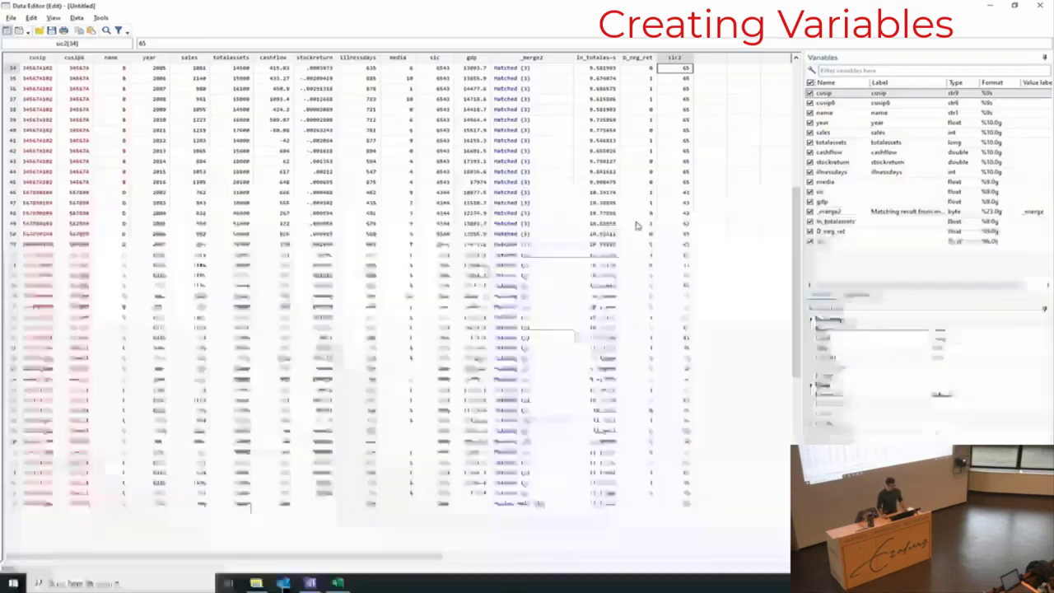
{"action": "scroll", "coordinate": [173, 93], "scroll_direction": "up", "scroll_amount": 10}
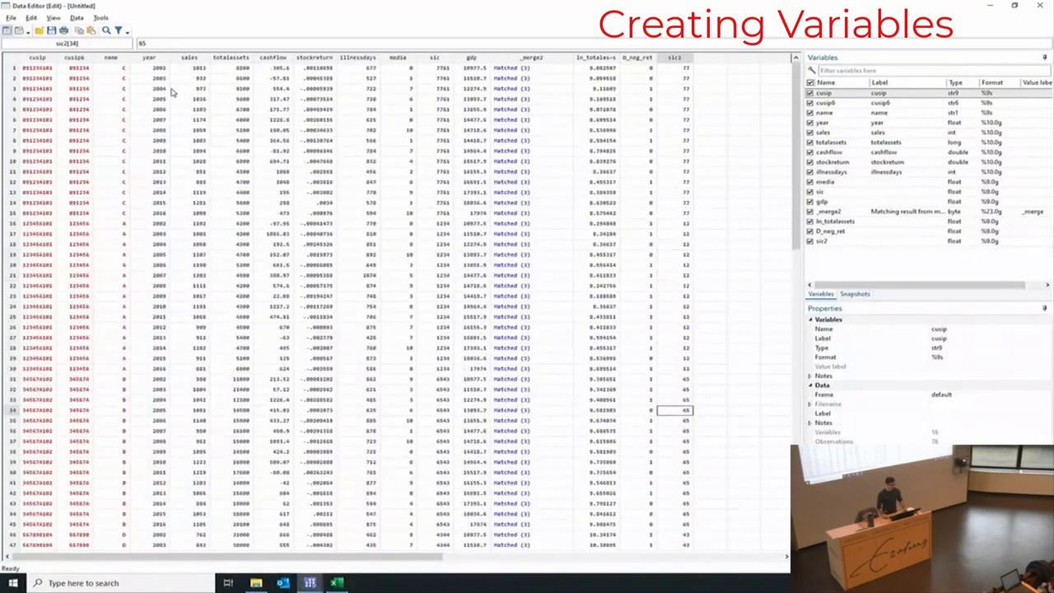
{"action": "left_click", "coordinate": [72, 69]}
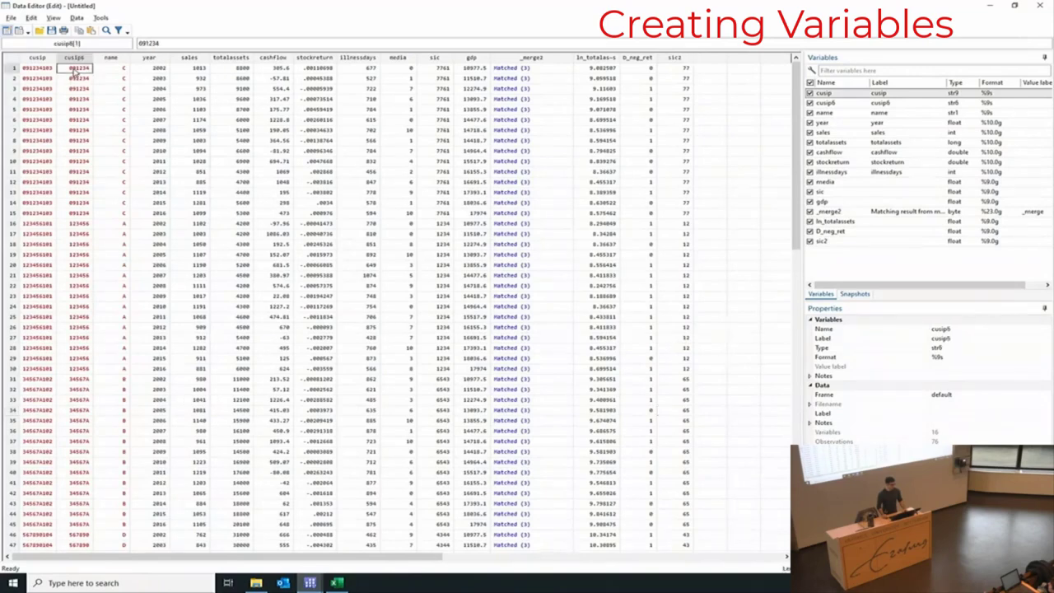
{"action": "left_click_drag", "start_coordinate": [74, 73], "coordinate": [87, 216]}
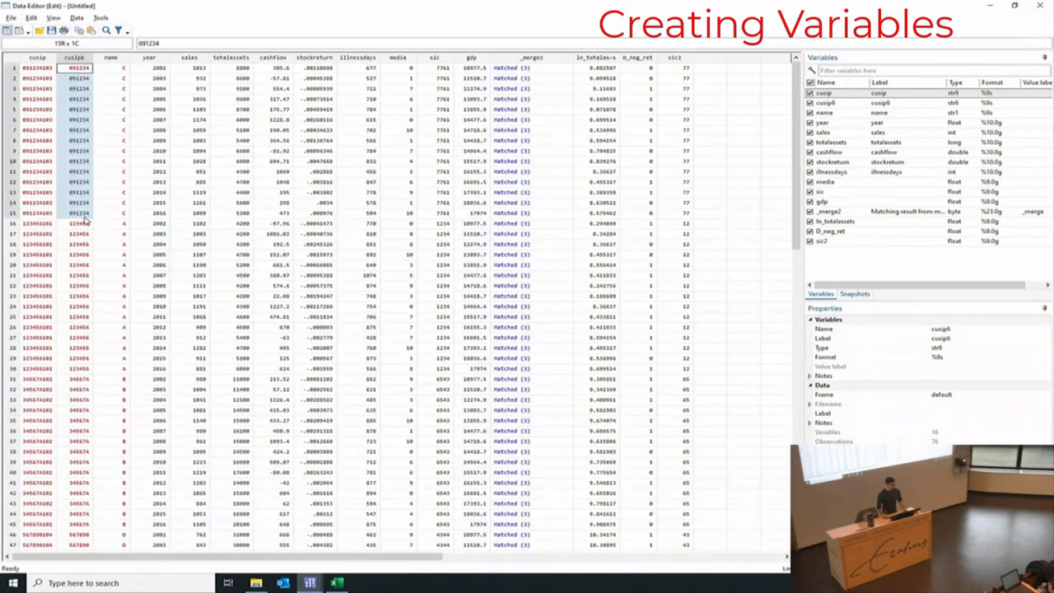
{"action": "left_click_drag", "start_coordinate": [148, 68], "coordinate": [160, 214]}
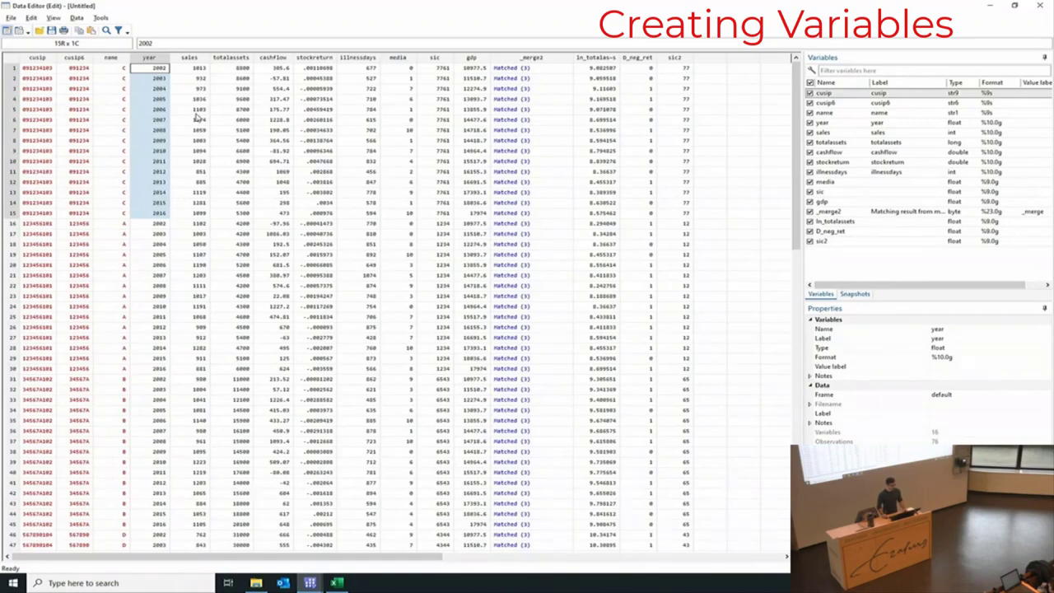
- Compare the do-file's sort cusip year line with the sorted rows in the Data Editor and return to the do-file
{"action": "key", "text": "alt+Tab"}
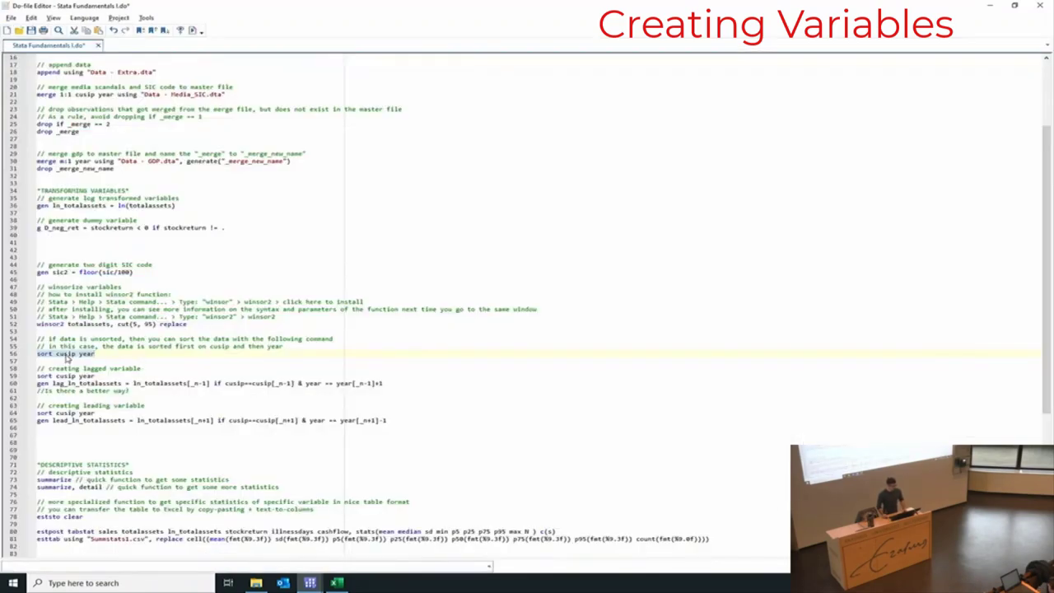
{"action": "key", "text": "alt+Tab"}
{"action": "key", "text": "alt+Tab"}
{"action": "key", "text": "alt+Tab"}
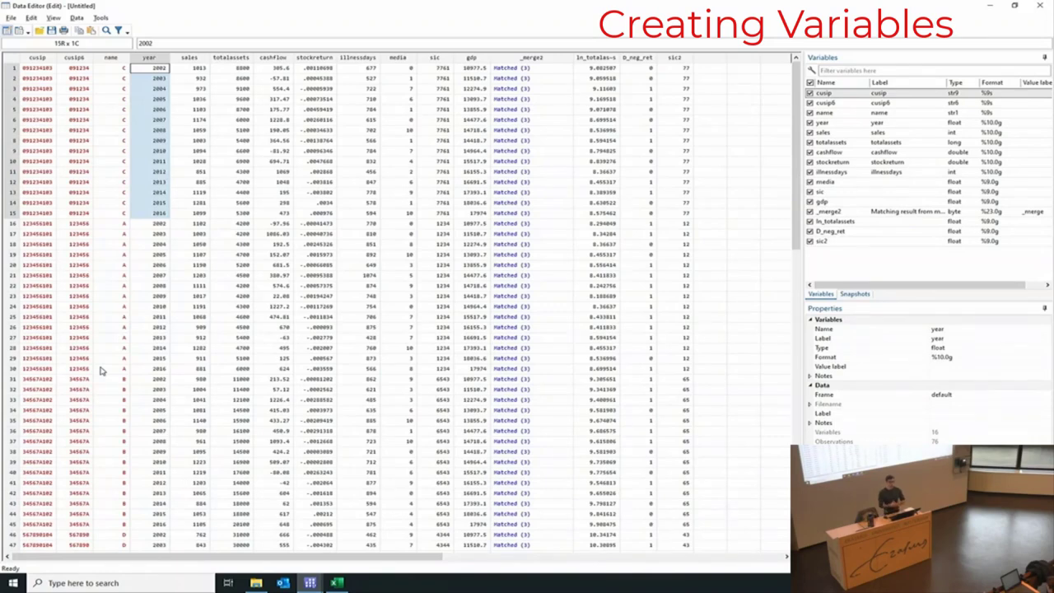
{"action": "key", "text": "alt+Tab"}
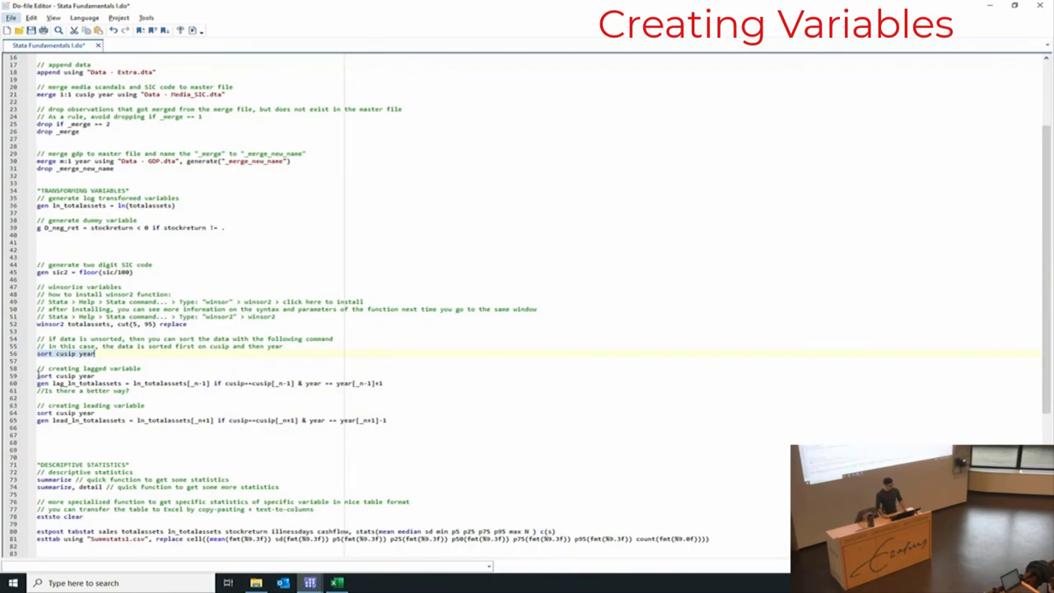
- Highlight gen lag_ln_totalassets = ln_totalassets[_n-1] in the do-file's lagged variable section
{"action": "left_click_drag", "start_coordinate": [37, 383], "coordinate": [122, 383]}
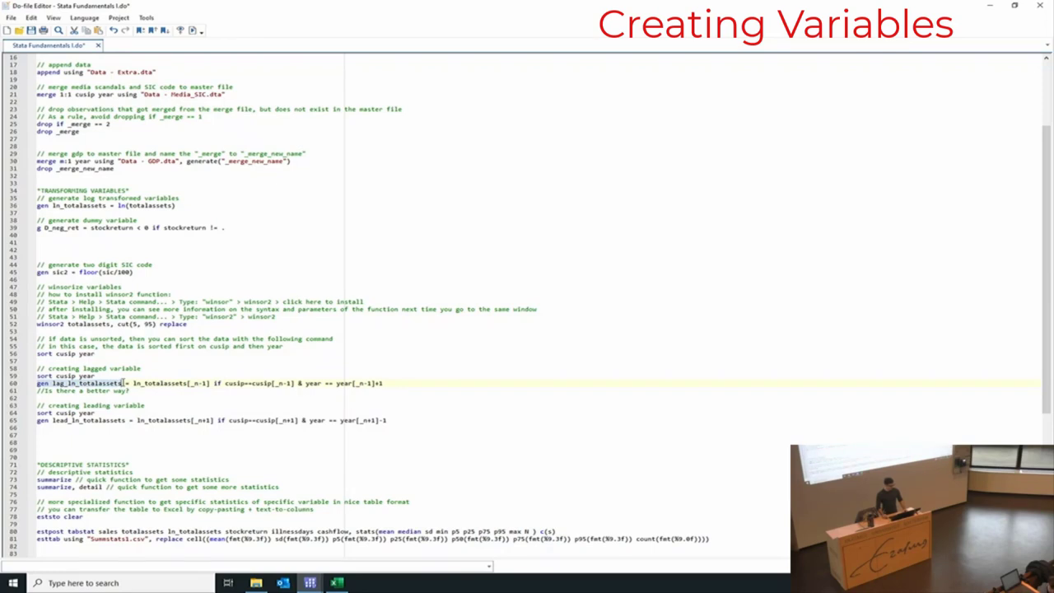
{"action": "left_click_drag", "start_coordinate": [126, 384], "coordinate": [138, 384]}
{"action": "left_click_drag", "start_coordinate": [132, 384], "coordinate": [209, 384]}
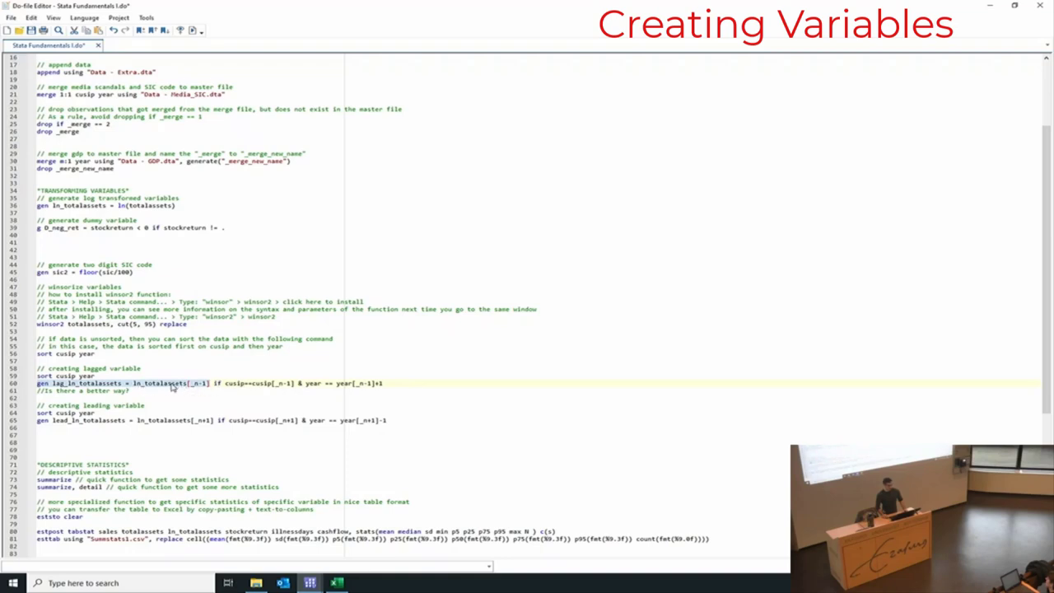
- Examine rows 11 and 12 of the Excel sheet where the firm changes, and highlight if cusip==cusip[_n-1] in the do-file's lag line
{"action": "key", "text": "alt+Tab"}
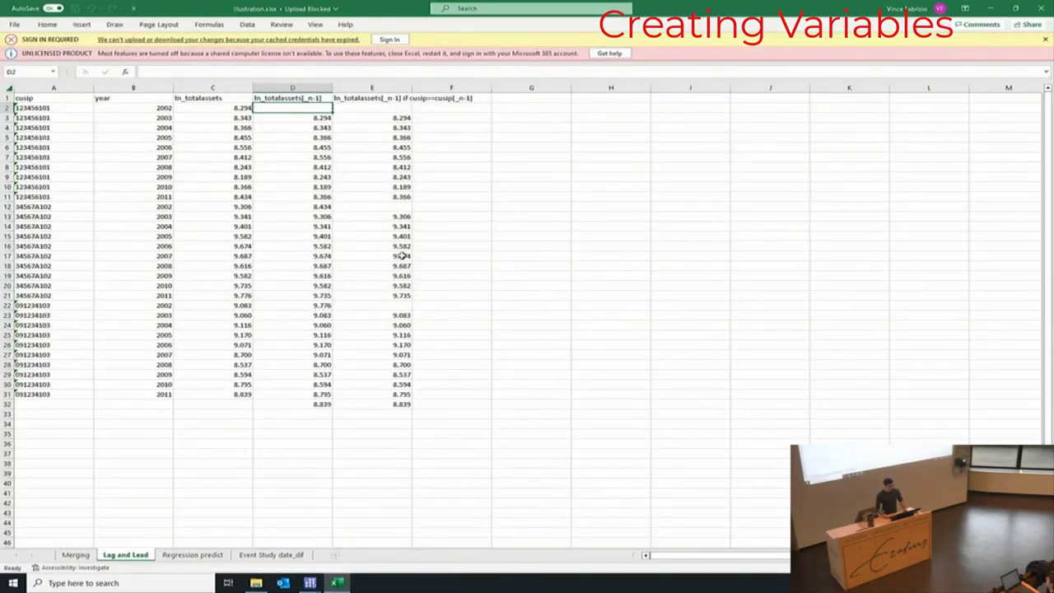
{"action": "left_click_drag", "start_coordinate": [384, 210], "coordinate": [356, 210]}
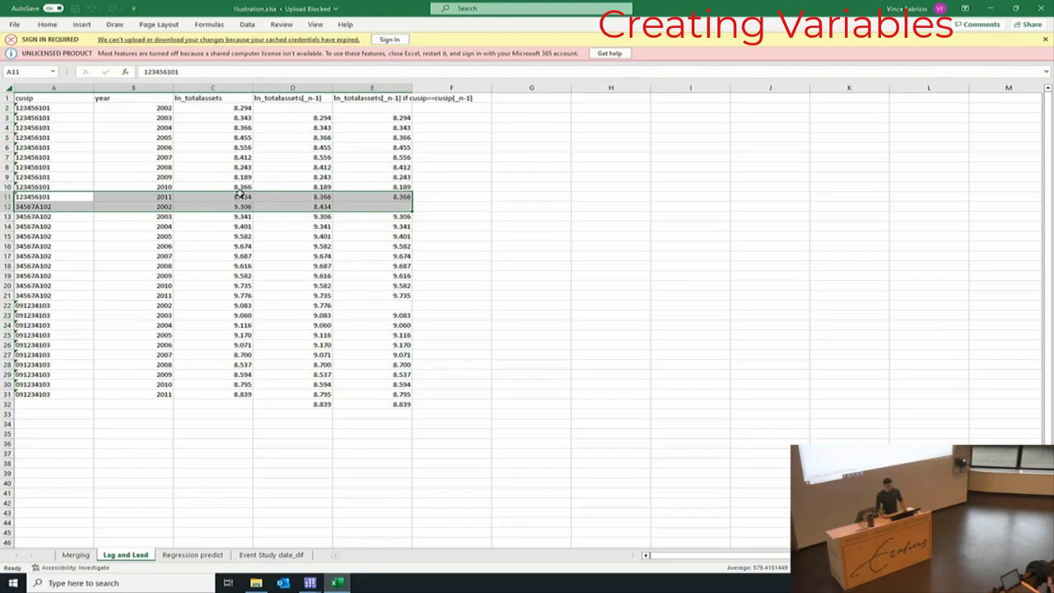
{"action": "left_click", "coordinate": [384, 205]}
{"action": "key", "text": "alt+Tab"}
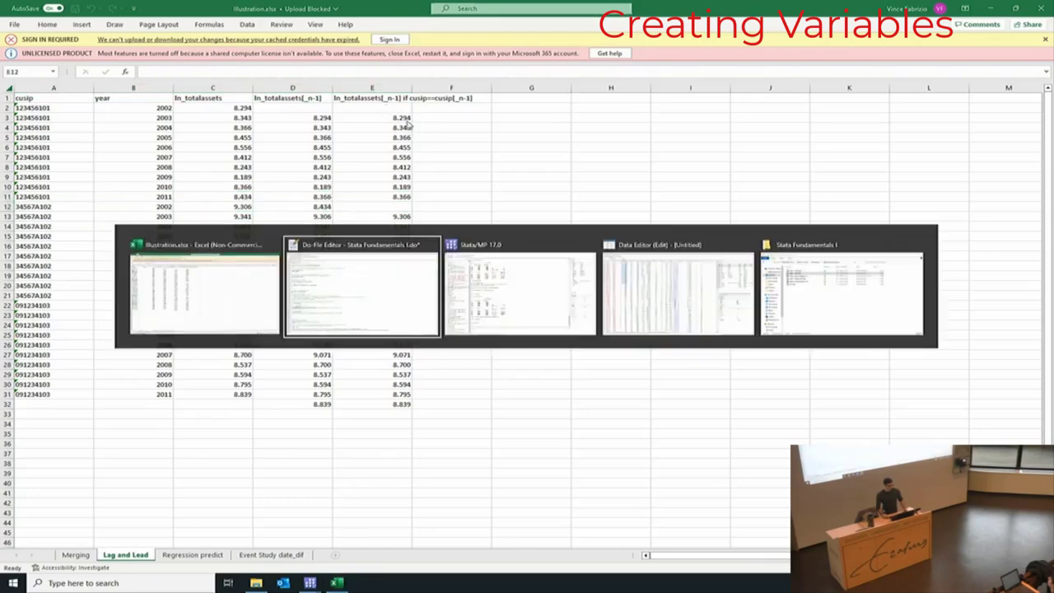
{"action": "left_click", "coordinate": [224, 383]}
{"action": "left_click_drag", "start_coordinate": [243, 383], "coordinate": [298, 384]}
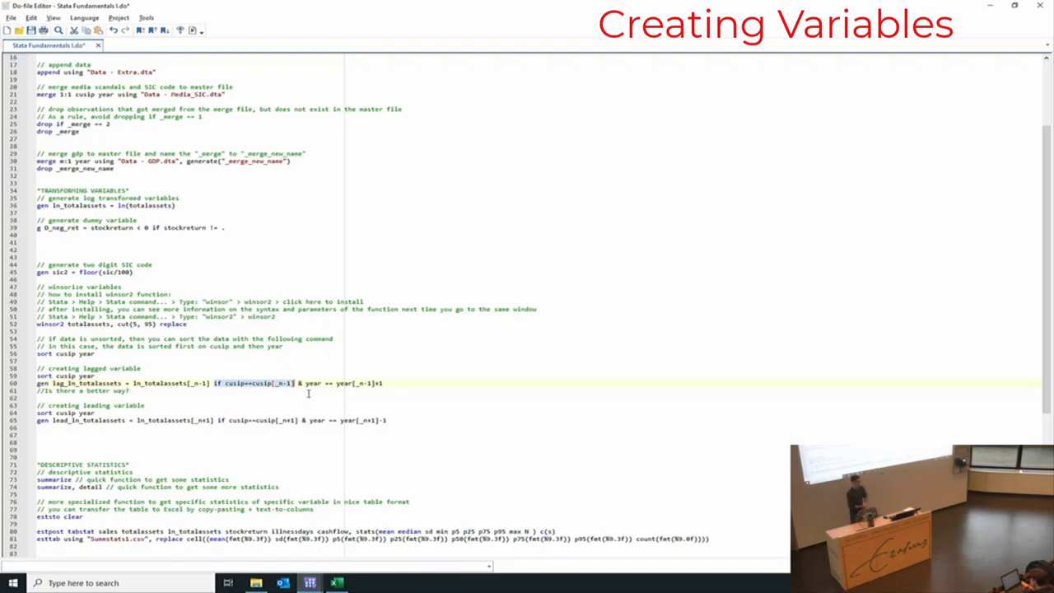
- View the last observations in the Data Editor and highlight the year == year[_n-1]+1 condition in the do-file's lag line
{"action": "key", "text": "alt+Tab"}
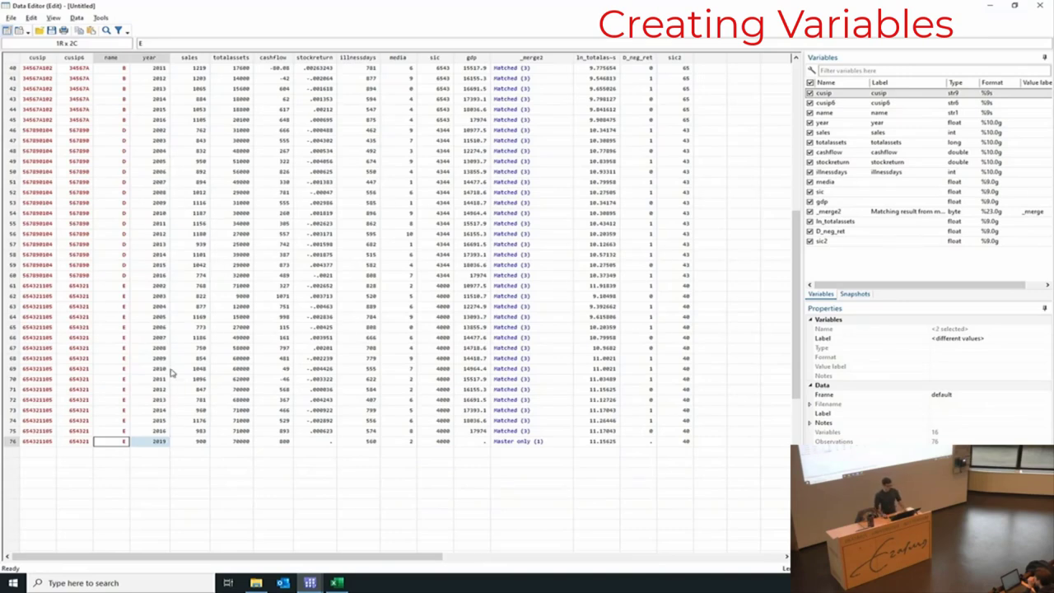
{"action": "key", "text": "alt+Tab"}
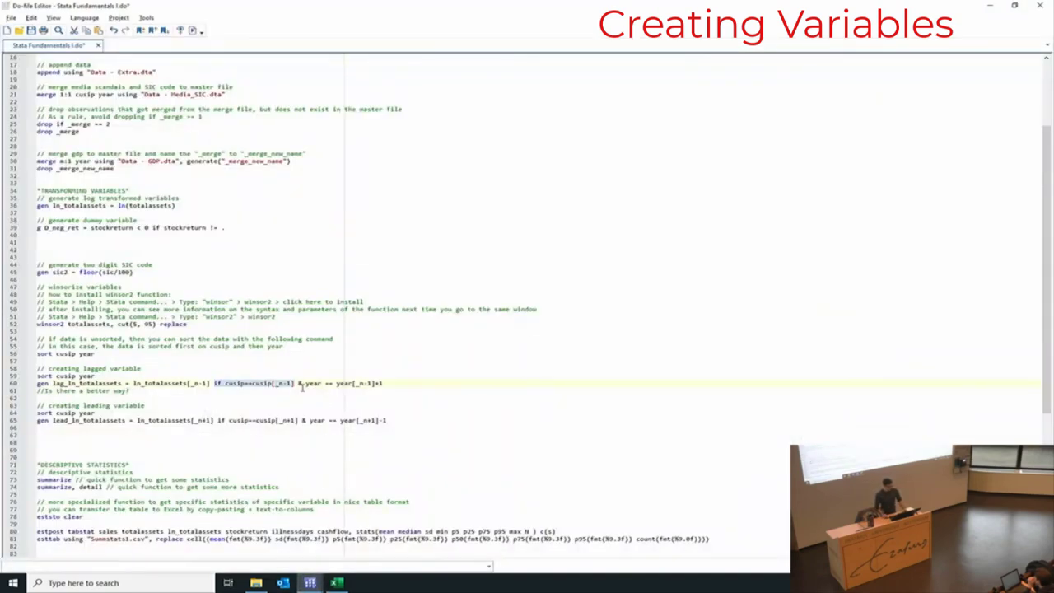
{"action": "left_click_drag", "start_coordinate": [306, 383], "coordinate": [320, 382]}
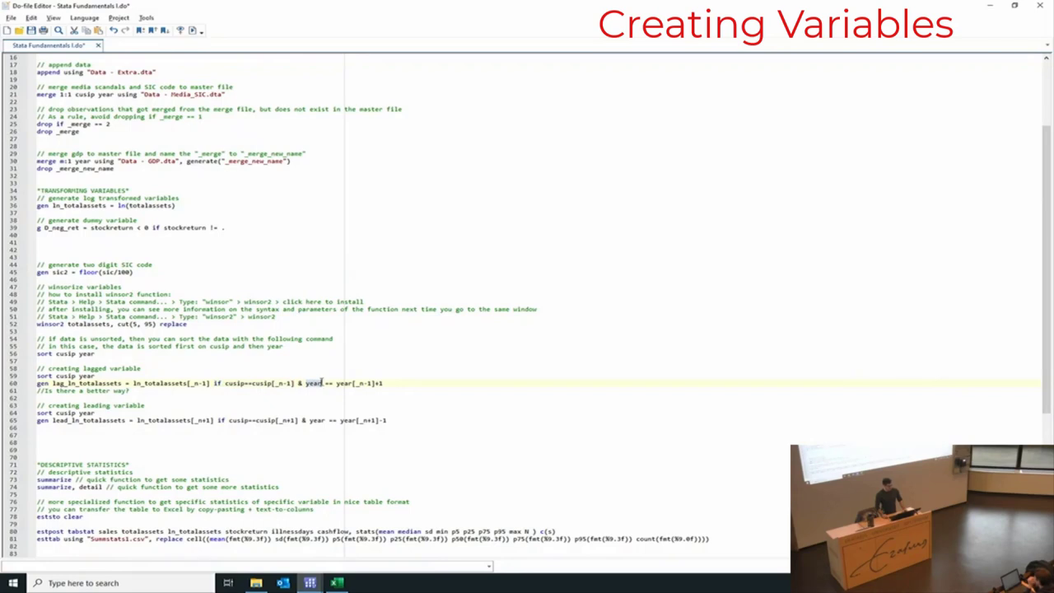
{"action": "left_click_drag", "start_coordinate": [323, 383], "coordinate": [380, 384]}
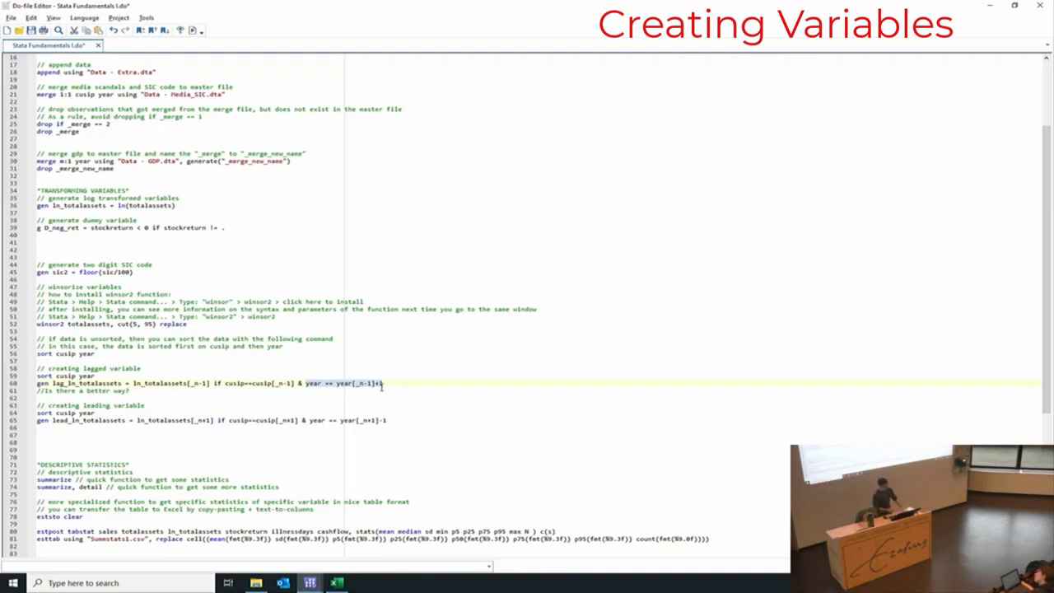
- Compare the years of the last two observations, rows 75 and 76, in the Data Editor
{"action": "key", "text": "alt+Tab"}
{"action": "key", "text": "Tab"}
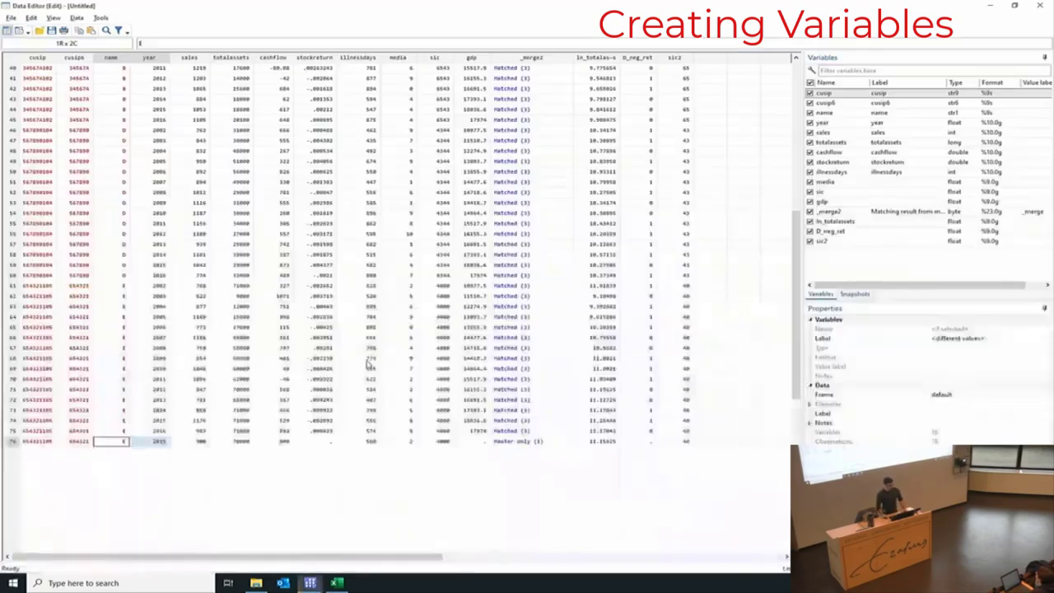
{"action": "left_click", "coordinate": [150, 434]}
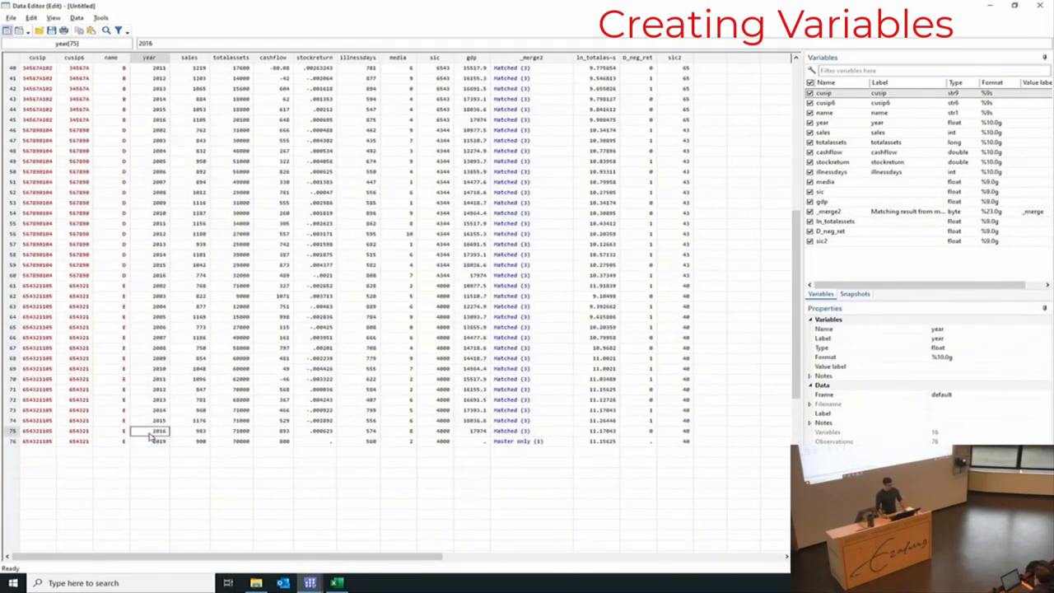
{"action": "left_click", "coordinate": [162, 442]}
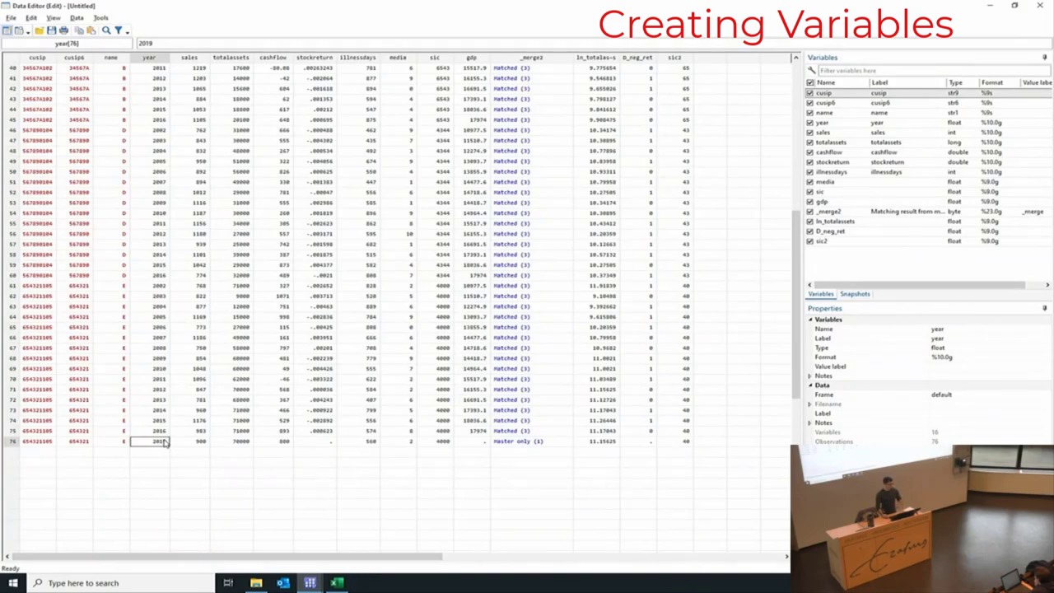
{"action": "left_click", "coordinate": [159, 432]}
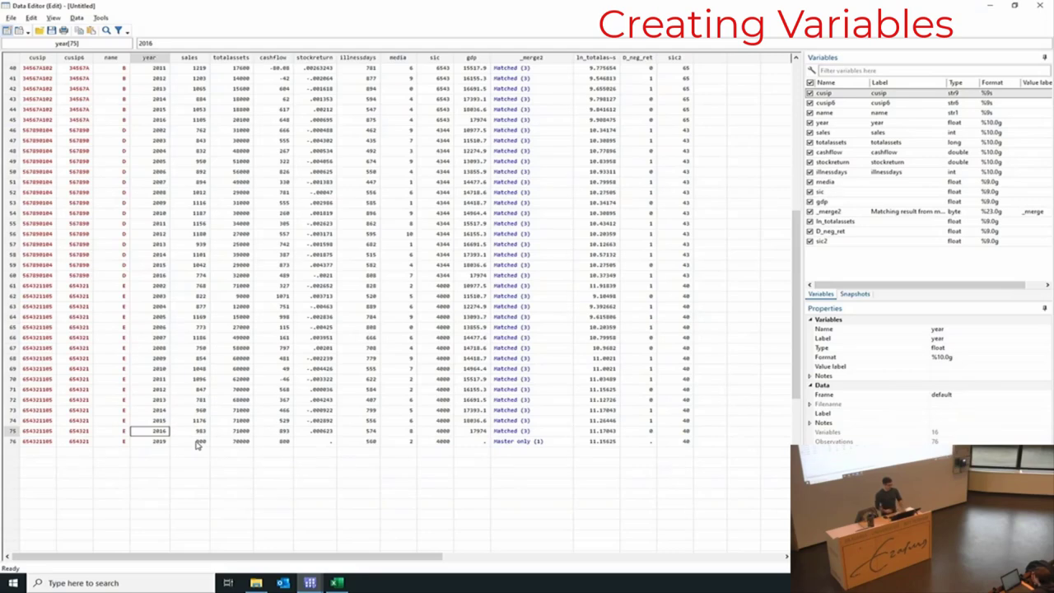
- Run the do-file's complete gen lag_ln_totalassets line with its cusip and year conditions, and view the output in the main Stata window
{"action": "key", "text": "alt+Tab"}
{"action": "left_click_drag", "start_coordinate": [404, 385], "coordinate": [37, 383]}
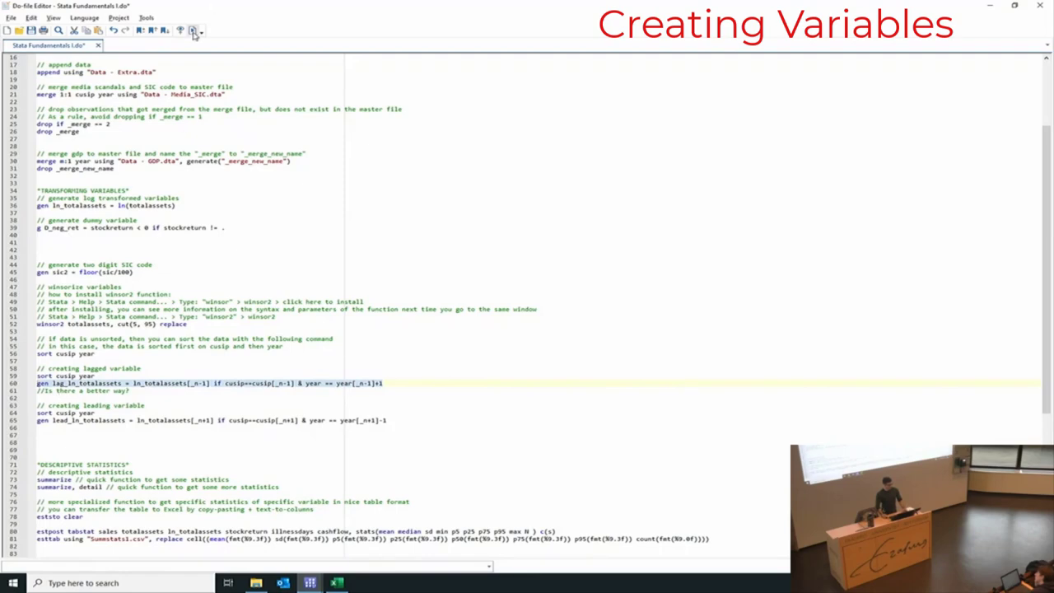
{"action": "key", "text": "alt+Tab"}
{"action": "key", "text": "alt+Tab"}
{"action": "key", "text": "alt+Tab"}
{"action": "key", "text": "Tab"}
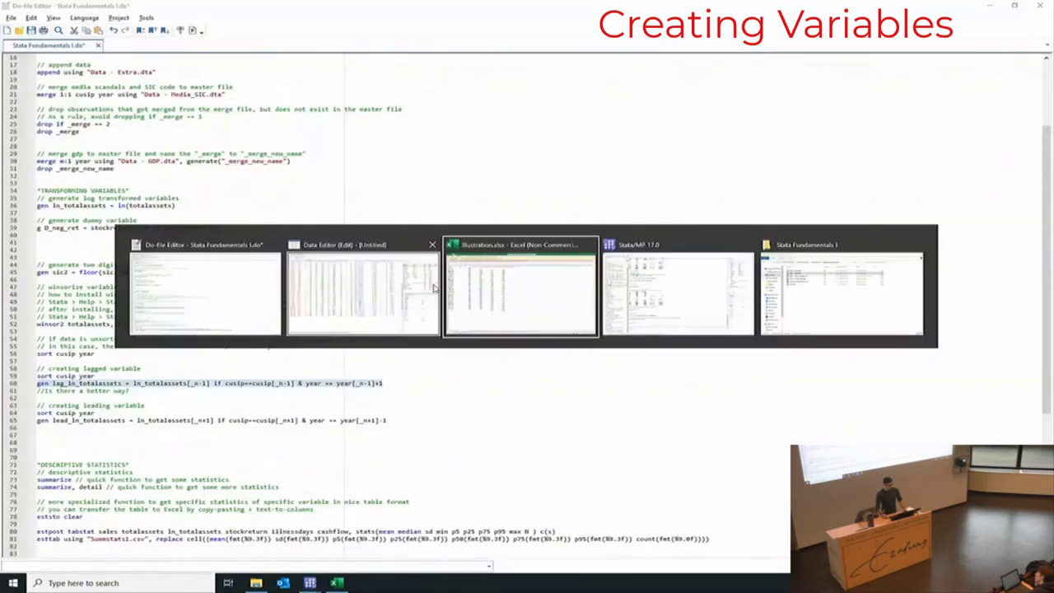
{"action": "key", "text": "alt+Tab"}
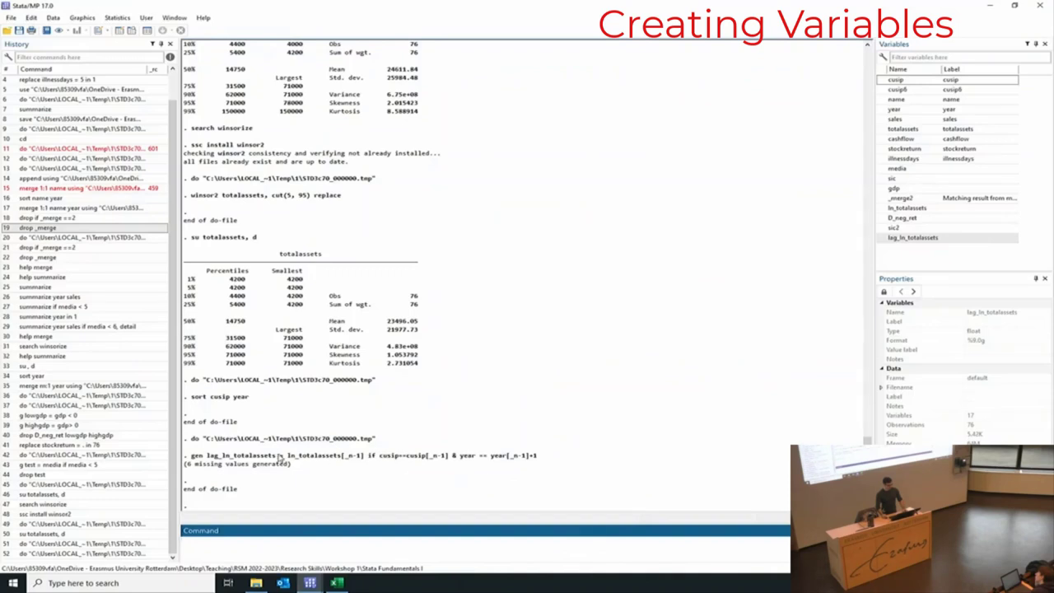
- Open the Data Editor and inspect the lag_ln_totalassets and year values of the first observation
{"action": "left_click", "coordinate": [196, 463]}
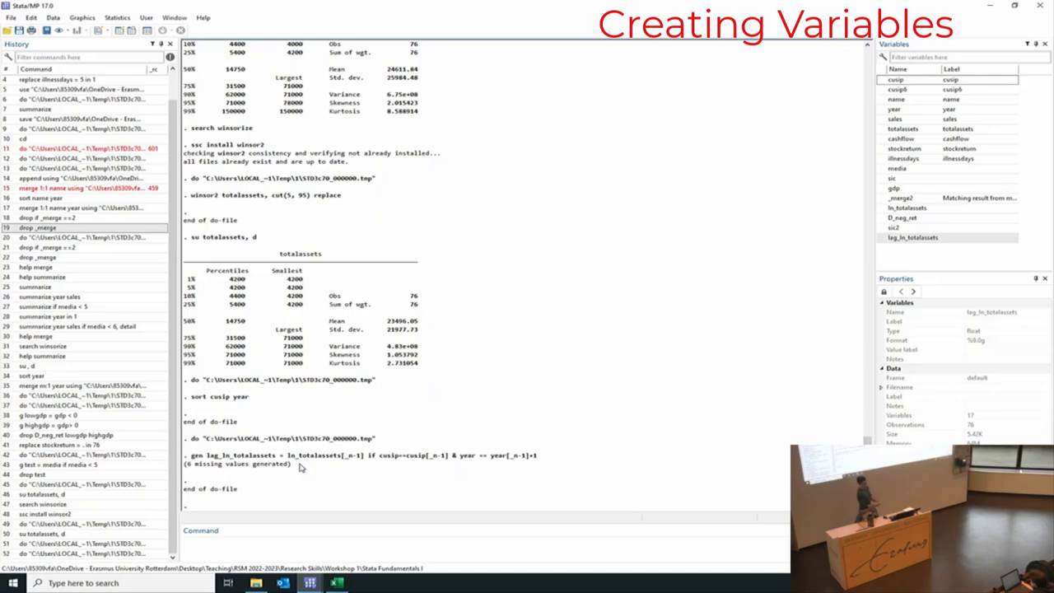
{"action": "key", "text": "ctrl+8"}
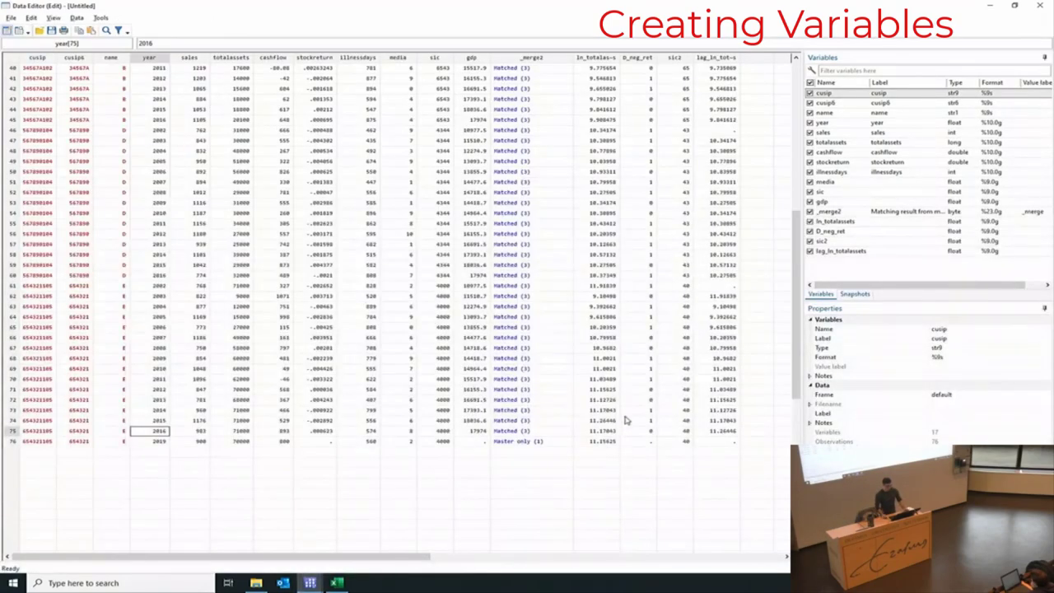
{"action": "scroll", "coordinate": [659, 422], "scroll_direction": "up", "scroll_amount": 13}
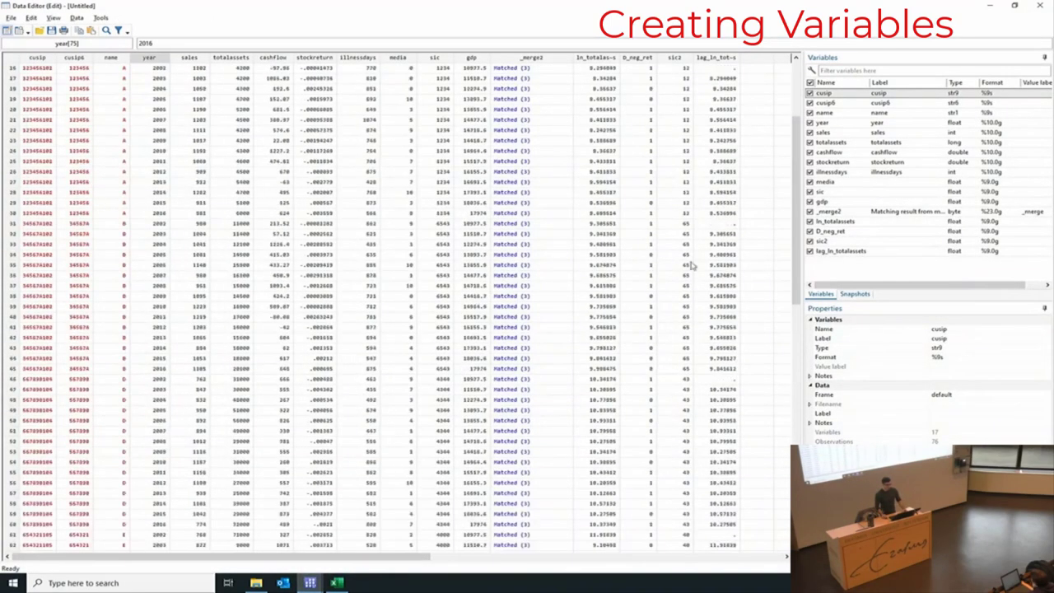
{"action": "left_click", "coordinate": [719, 69]}
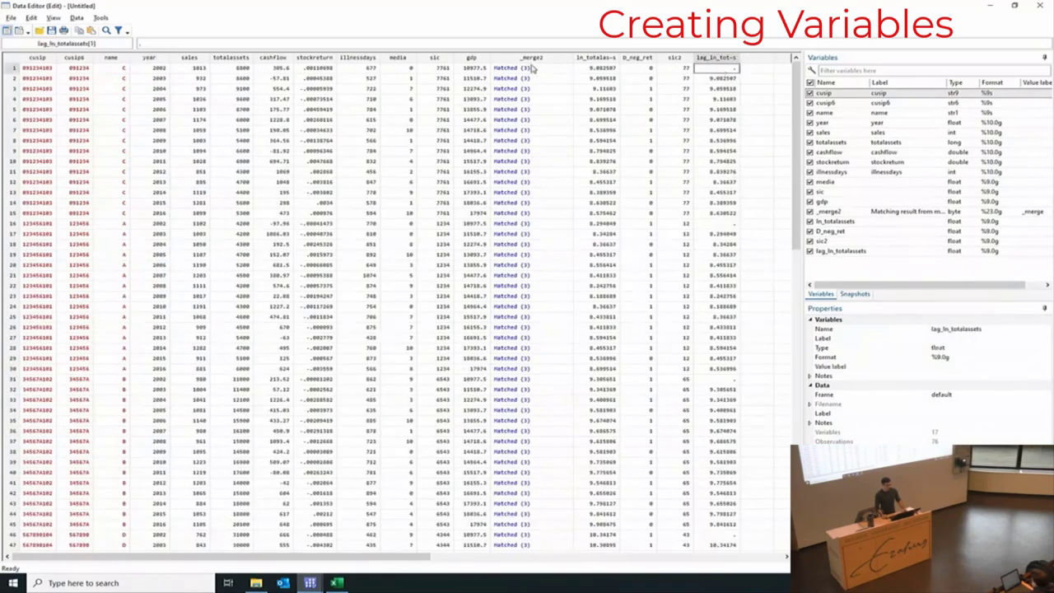
{"action": "left_click", "coordinate": [161, 69]}
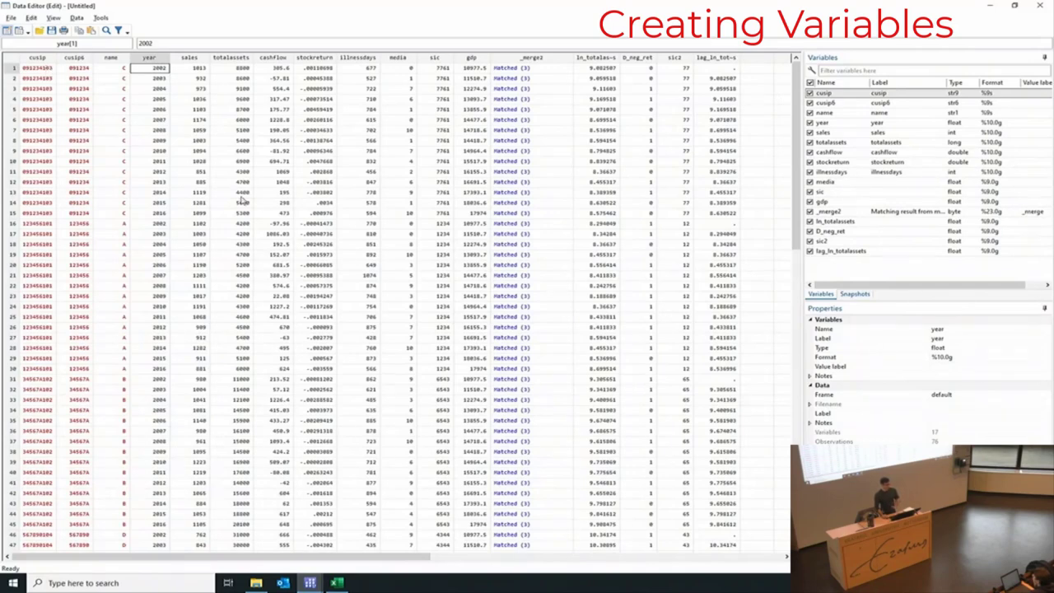
- Inspect lag_ln_totalassets where the firm changes, at rows 15–16 and 30–31, and at the end of the dataset
{"action": "left_click_drag", "start_coordinate": [697, 229], "coordinate": [52, 217]}
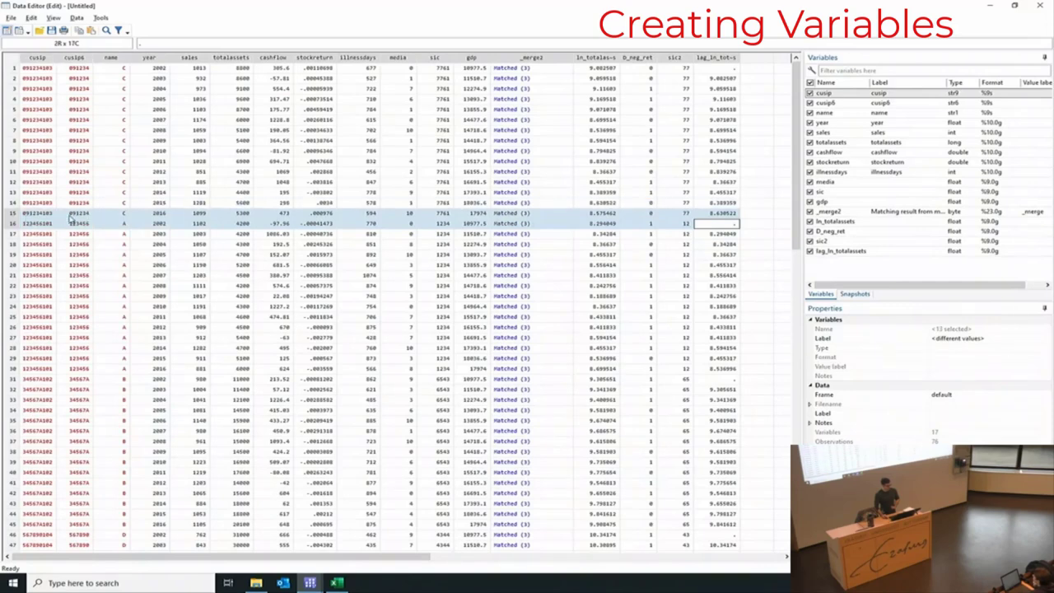
{"action": "scroll", "coordinate": [543, 228], "scroll_direction": "down", "scroll_amount": 4}
{"action": "left_click_drag", "start_coordinate": [736, 257], "coordinate": [689, 249]}
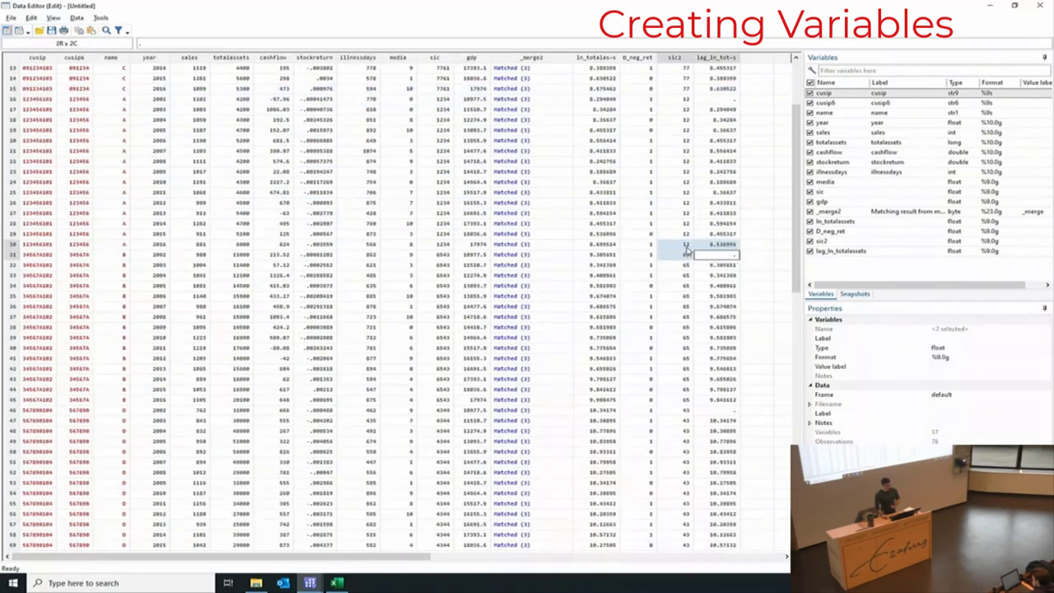
{"action": "scroll", "coordinate": [690, 255], "scroll_direction": "down", "scroll_amount": 9}
{"action": "left_click_drag", "start_coordinate": [712, 443], "coordinate": [154, 438]}
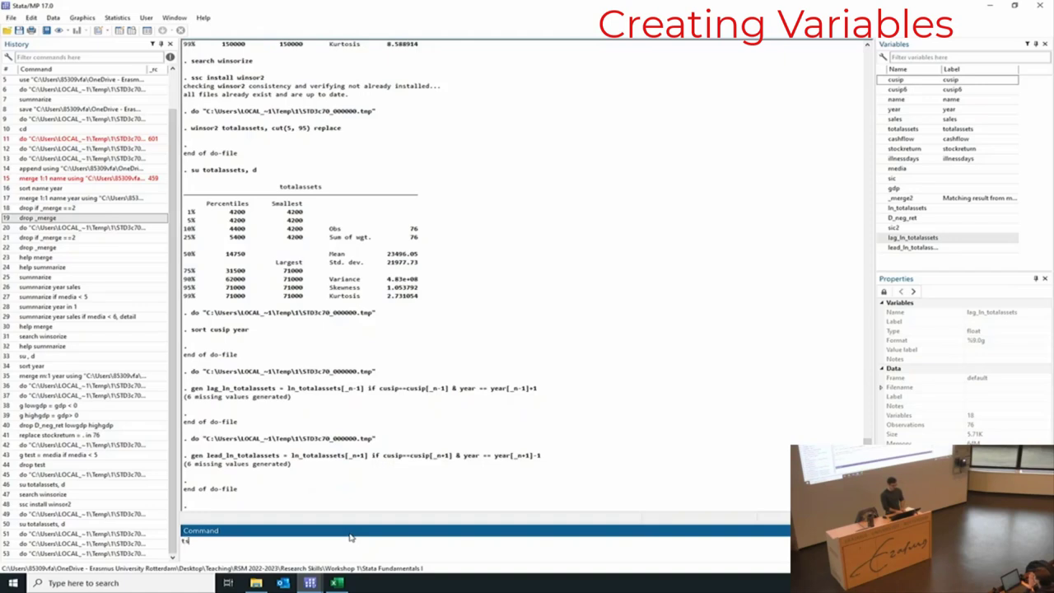
- Try to declare the panel with tsset cusip year, and encode cusip as a numeric variable with encode cusip, generate(cusipe)
{"action": "type", "text": "et cusip year"}
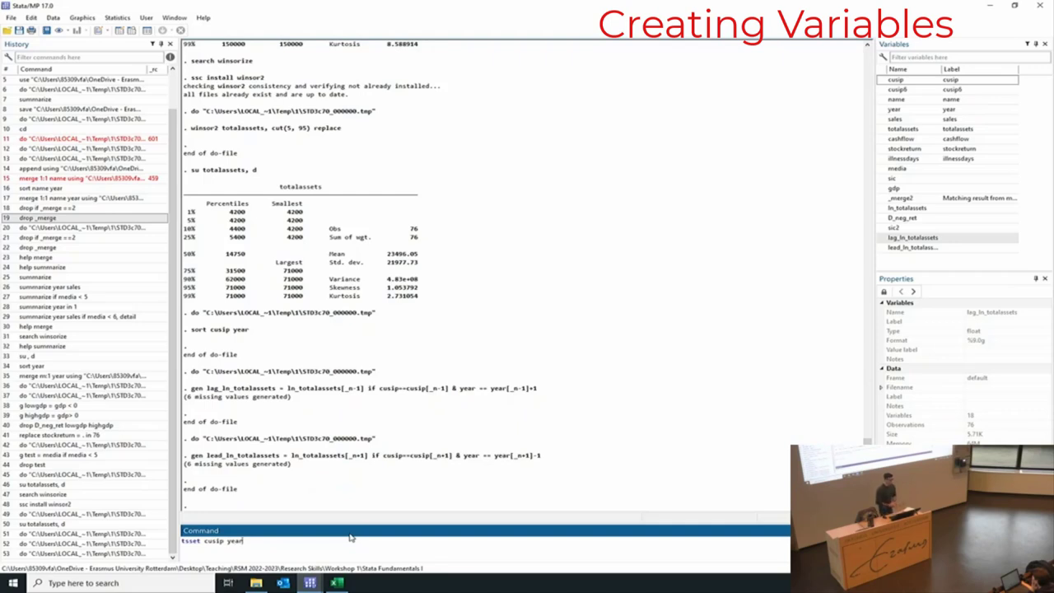
{"action": "key", "text": "Return"}
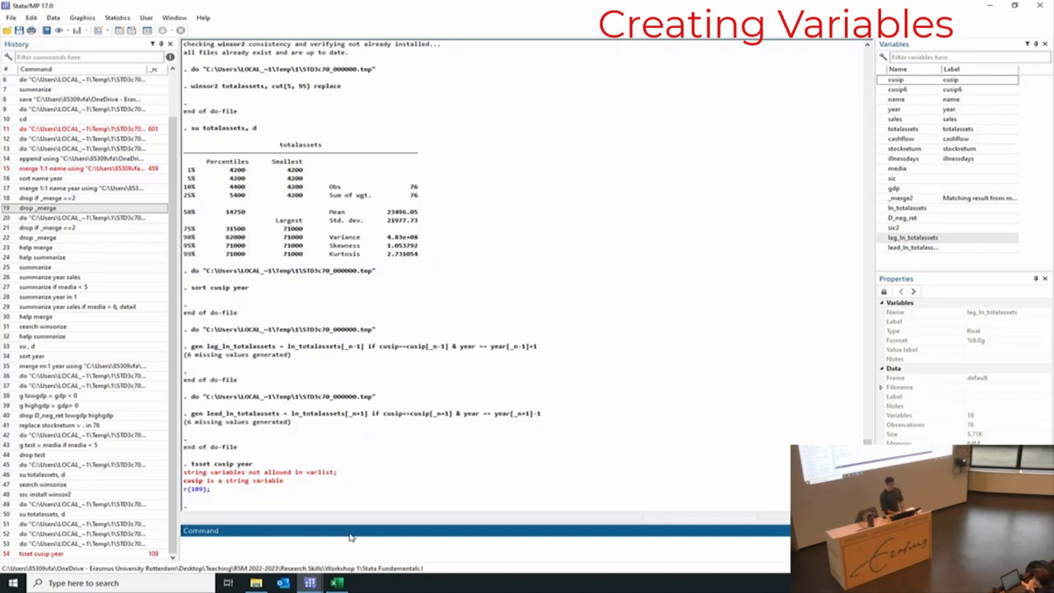
{"action": "type", "text": "encode("}
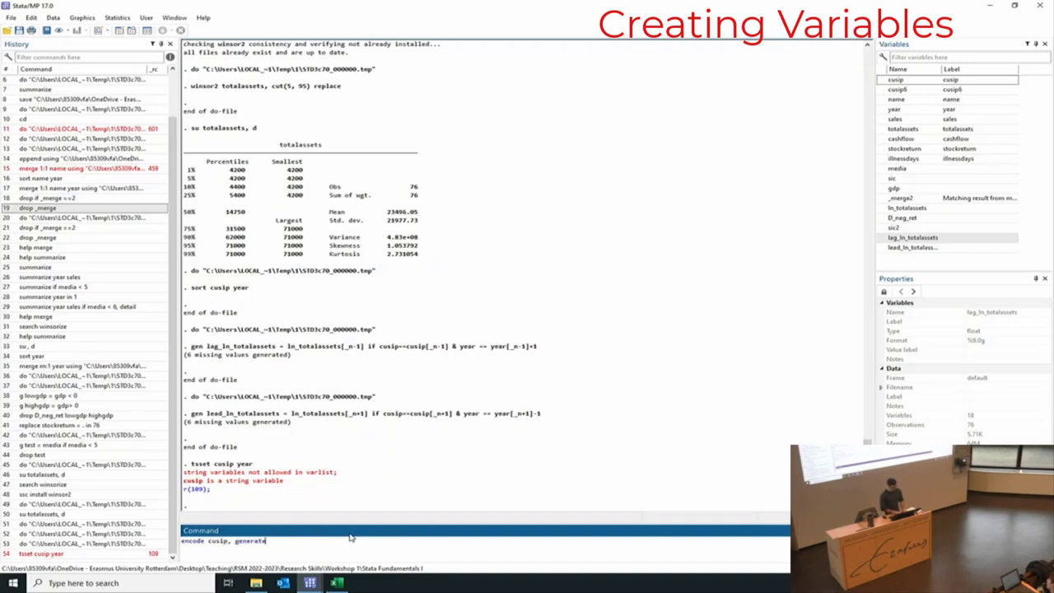
{"action": "type", "text": "cusip2)"}
{"action": "key", "text": "Return"}
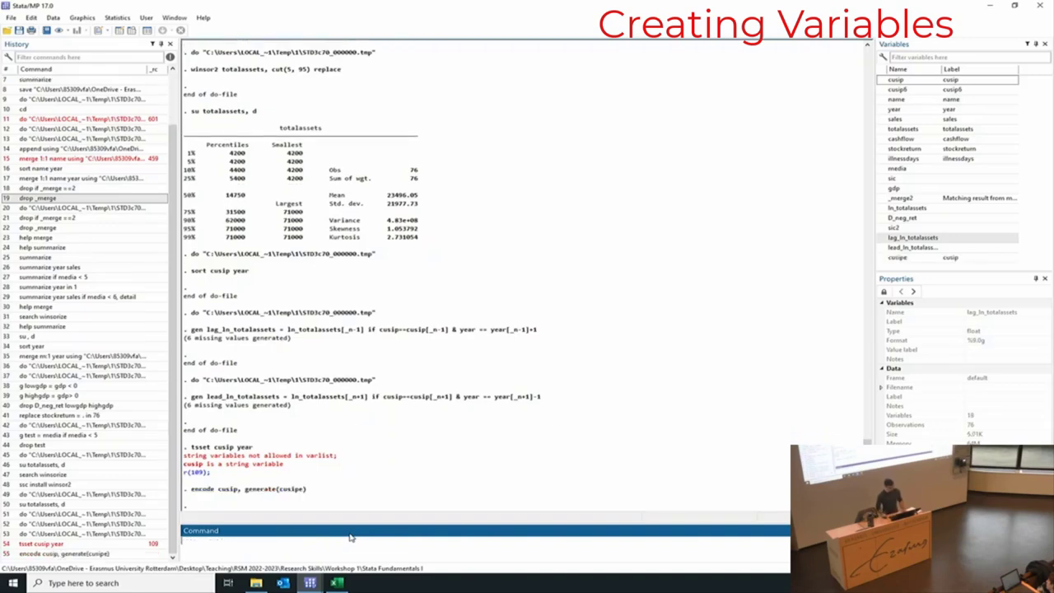
- Compare the original cusip with the encoded cusipe in the Data Editor, checking the value stored in row 36
{"action": "key", "text": "alt+Tab"}
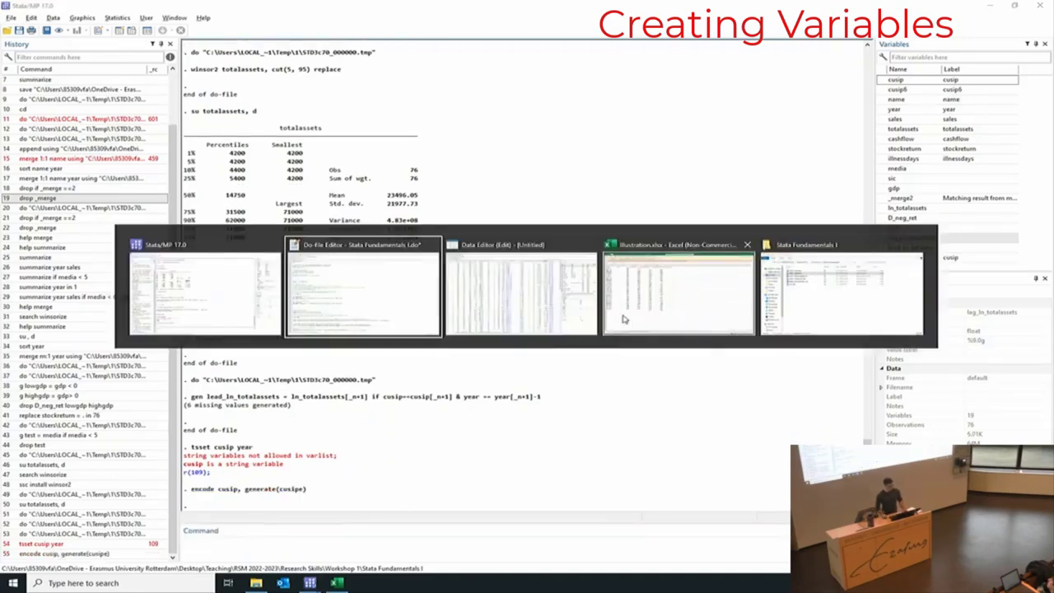
{"action": "key", "text": "alt+Tab"}
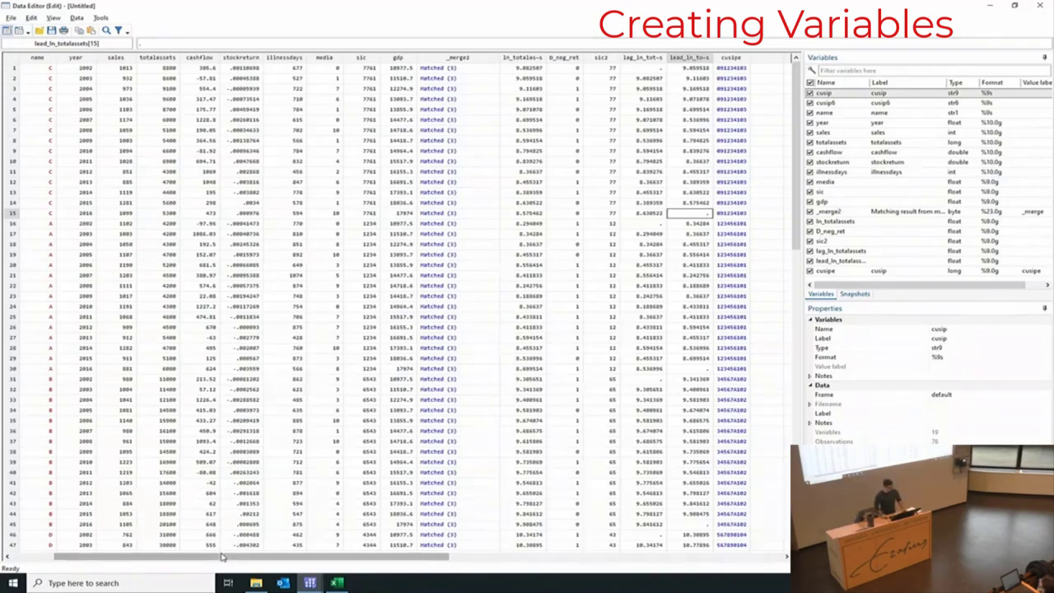
{"action": "left_click_drag", "start_coordinate": [208, 557], "coordinate": [165, 557]}
{"action": "left_click", "coordinate": [37, 69]}
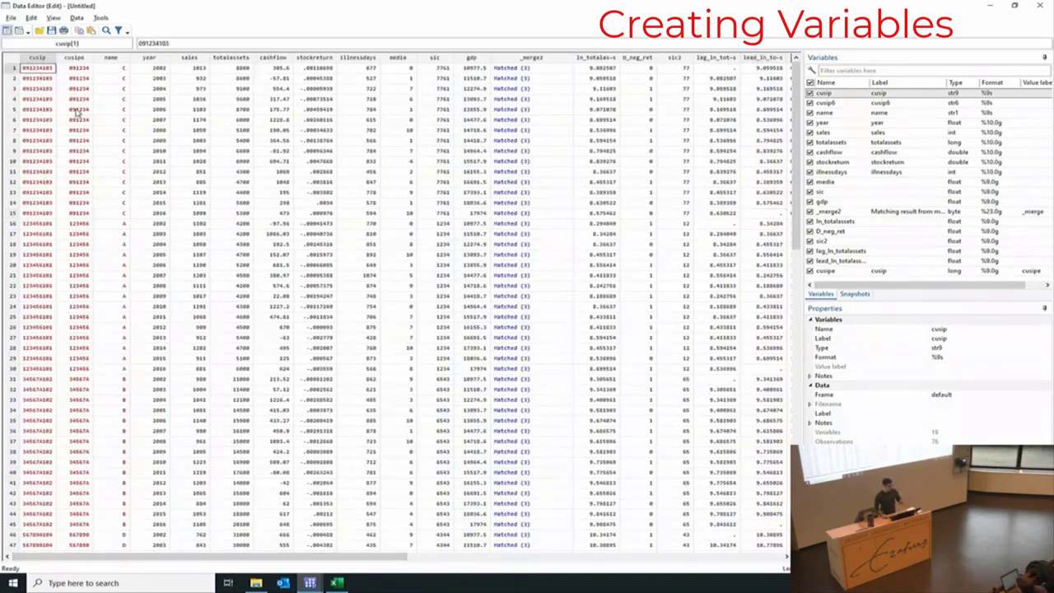
{"action": "scroll", "coordinate": [41, 219], "scroll_direction": "down", "scroll_amount": 7}
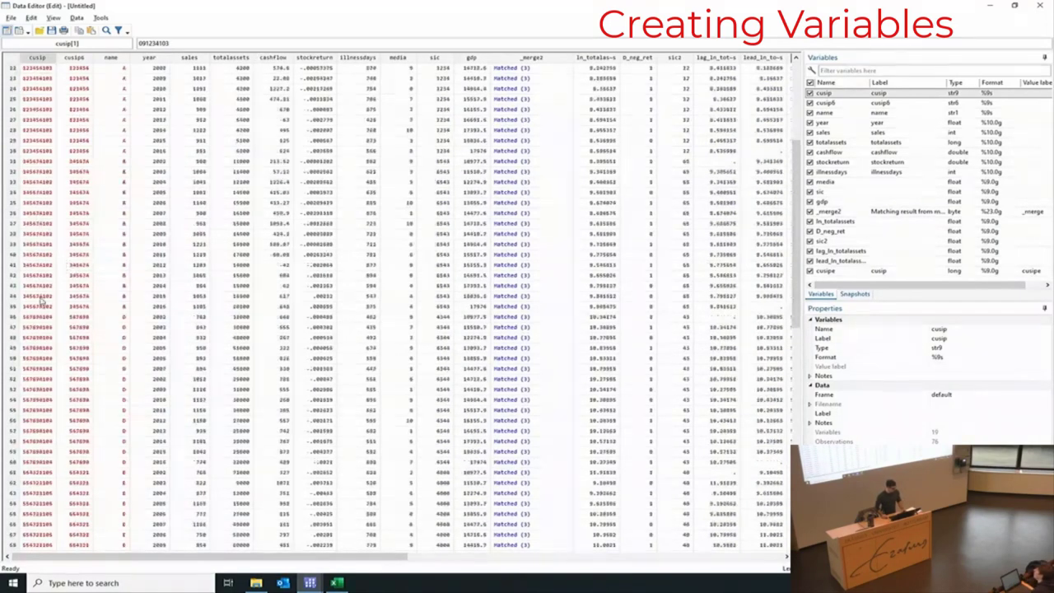
{"action": "left_click", "coordinate": [45, 214]}
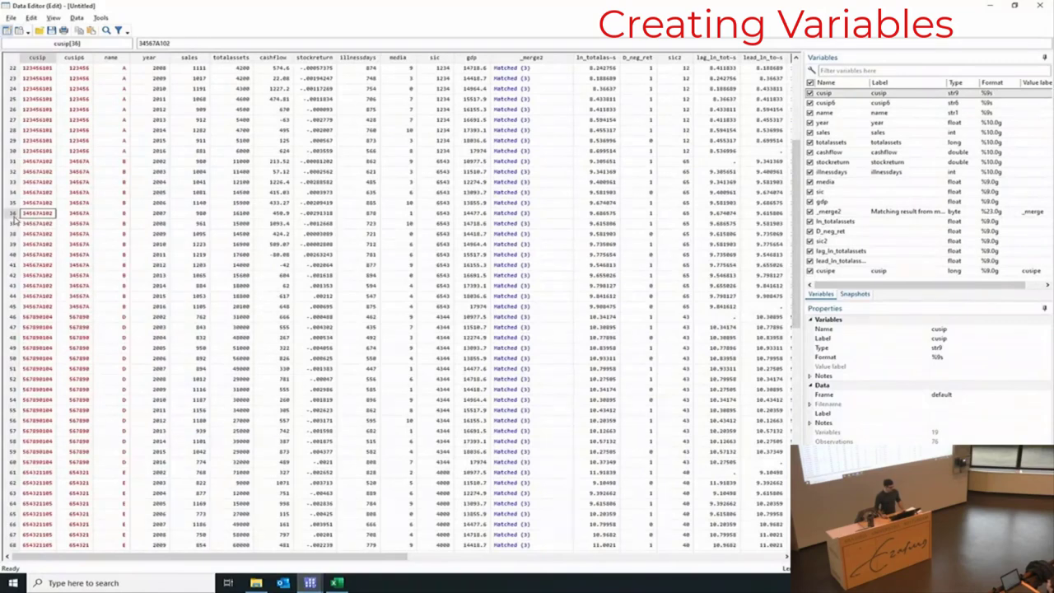
{"action": "left_click_drag", "start_coordinate": [144, 559], "coordinate": [276, 558]}
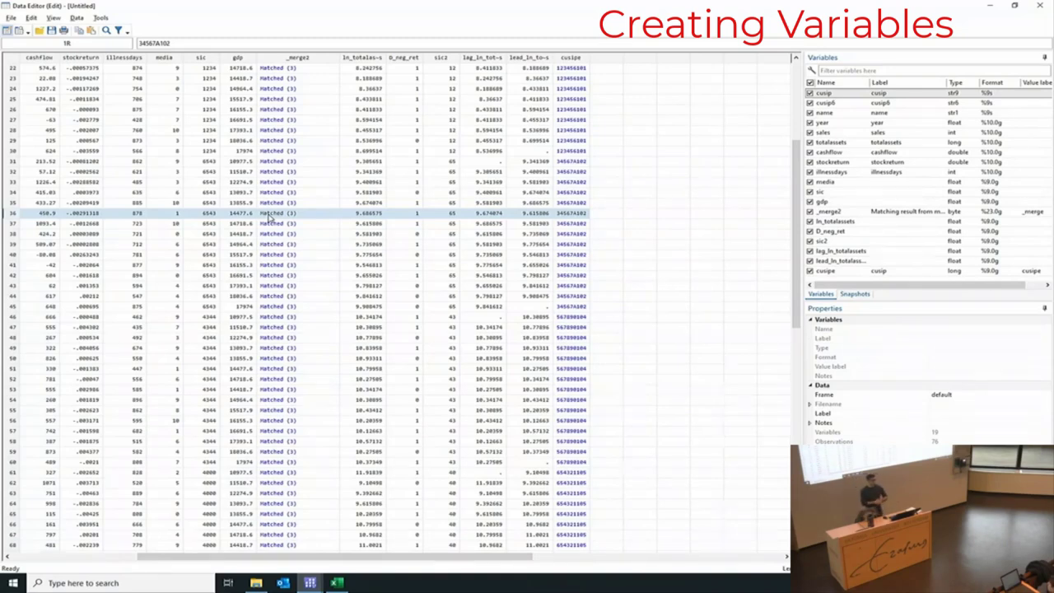
{"action": "left_click", "coordinate": [573, 216]}
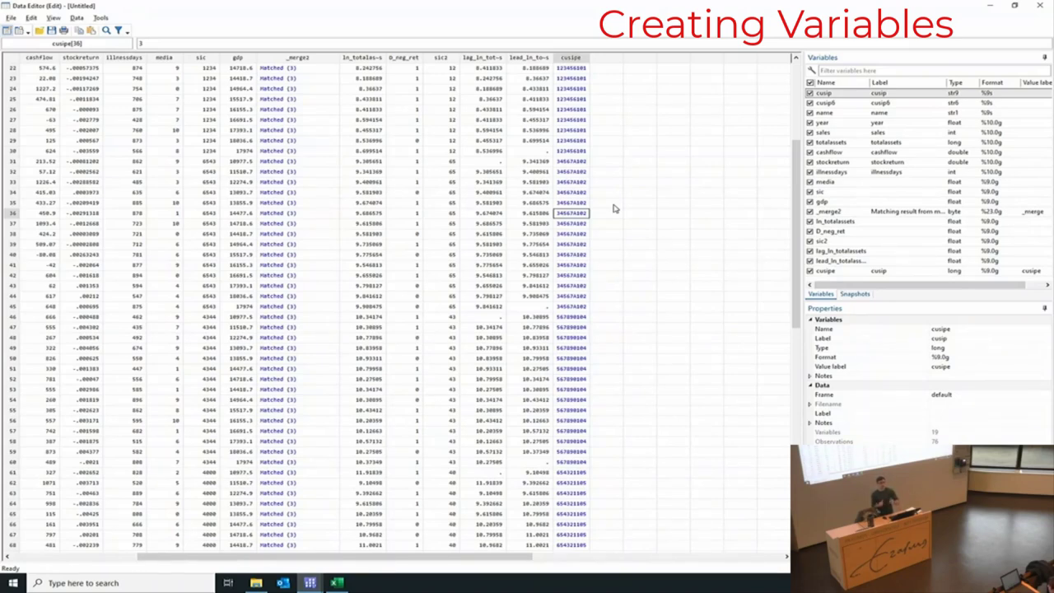
- Declare the panel structure with tsset cusipe year in the main Stata window
{"action": "key", "text": "alt+Tab"}
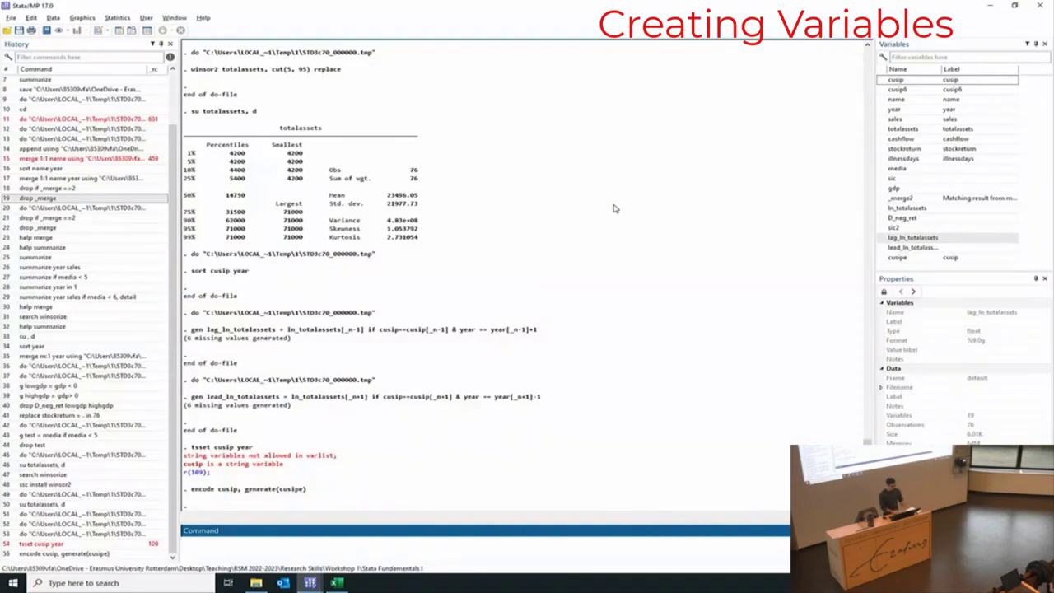
{"action": "double_click", "coordinate": [69, 545]}
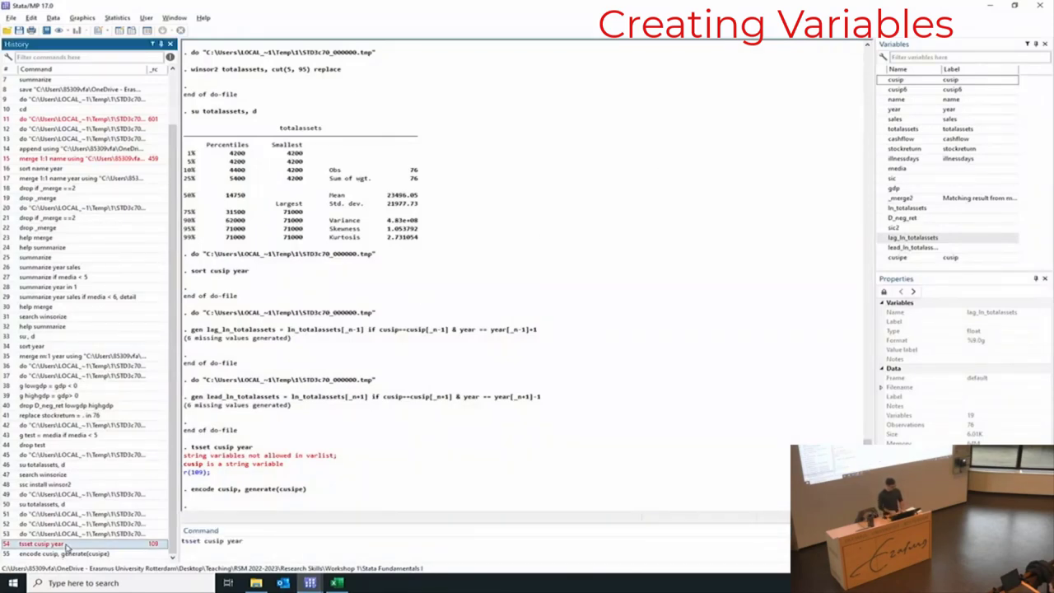
{"action": "left_click", "coordinate": [224, 543]}
{"action": "type", "text": "tsset cusipe year"}
{"action": "key", "text": "Return"}
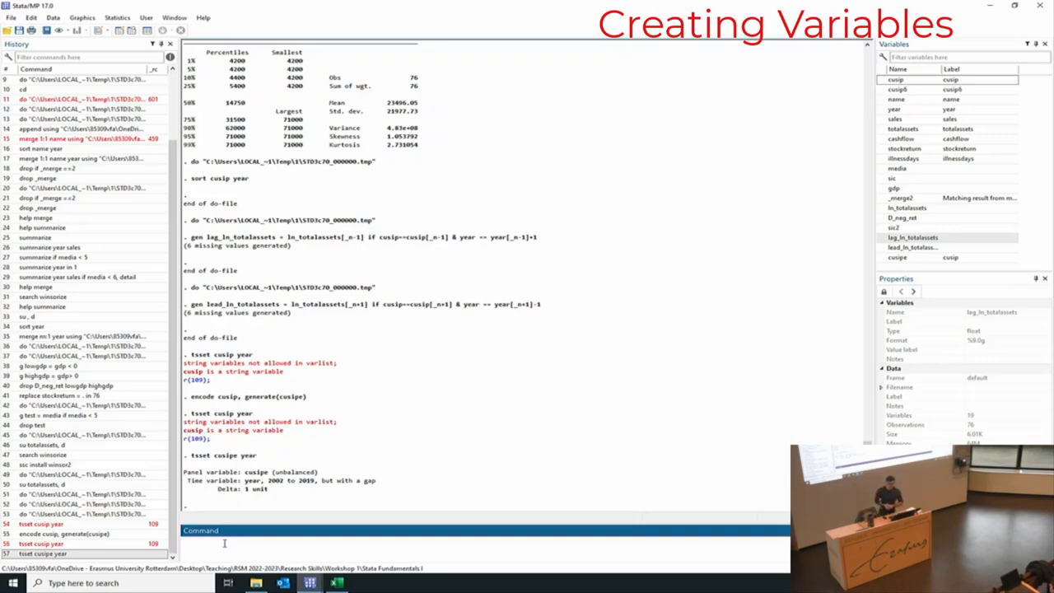
- Hide cusip6, totalassets, cashflow, stockreturn, illnessdays, _merge2, cusipe and lla from the Data Editor's grid
{"action": "key", "text": "ctrl+8"}
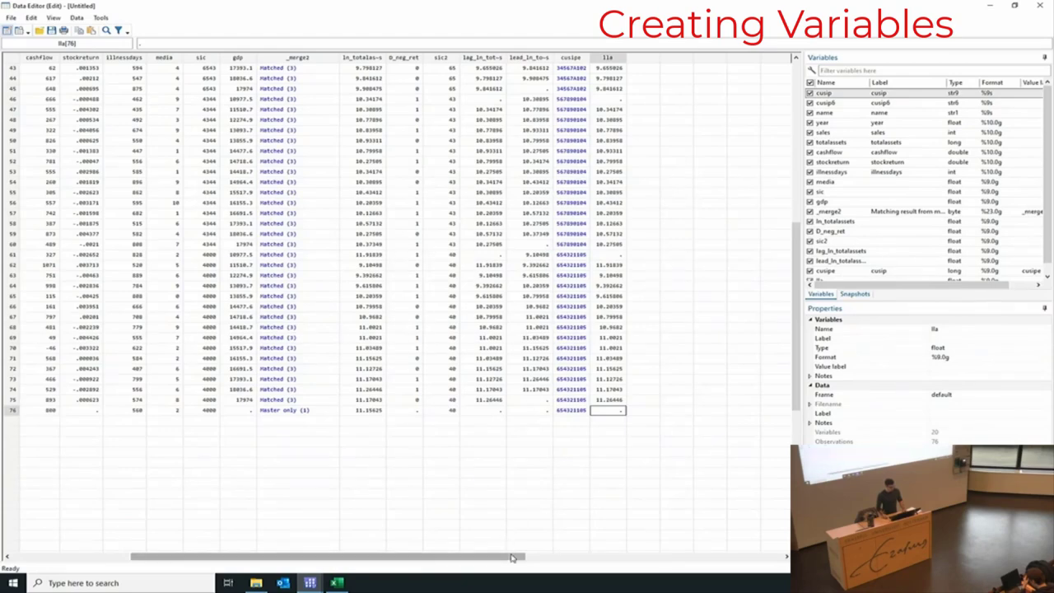
{"action": "scroll", "coordinate": [507, 546], "scroll_direction": "left", "scroll_amount": 3}
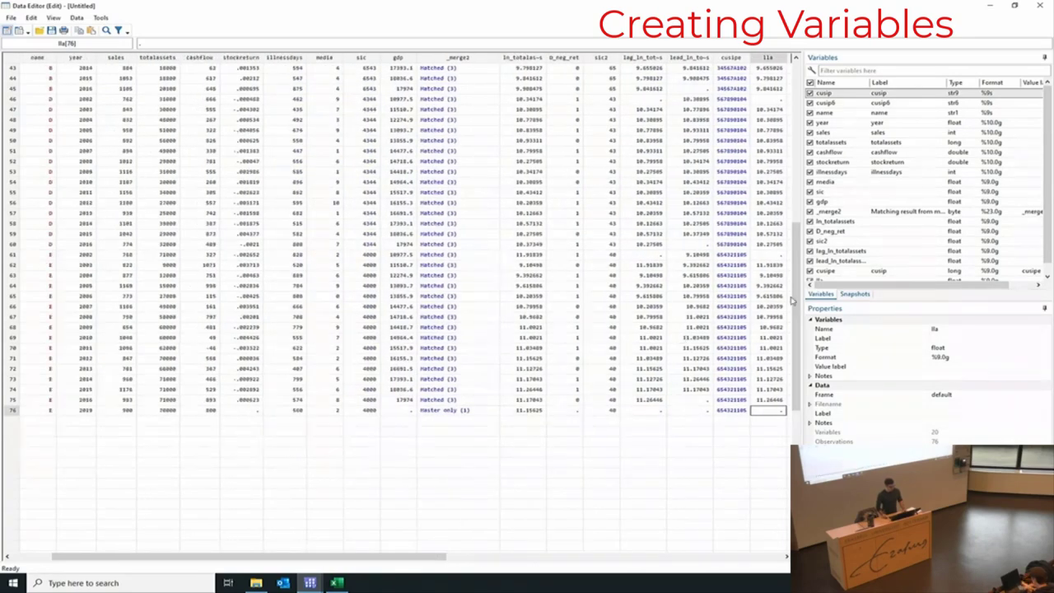
{"action": "left_click", "coordinate": [810, 105]}
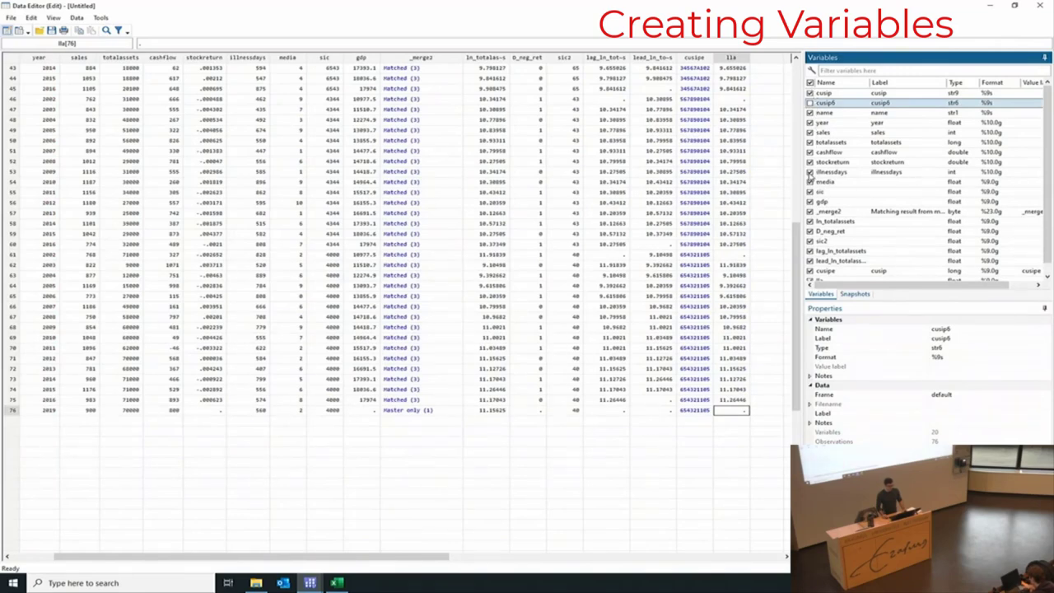
{"action": "left_click", "coordinate": [811, 171]}
{"action": "left_click", "coordinate": [810, 162]}
{"action": "left_click", "coordinate": [810, 151]}
{"action": "left_click", "coordinate": [810, 142]}
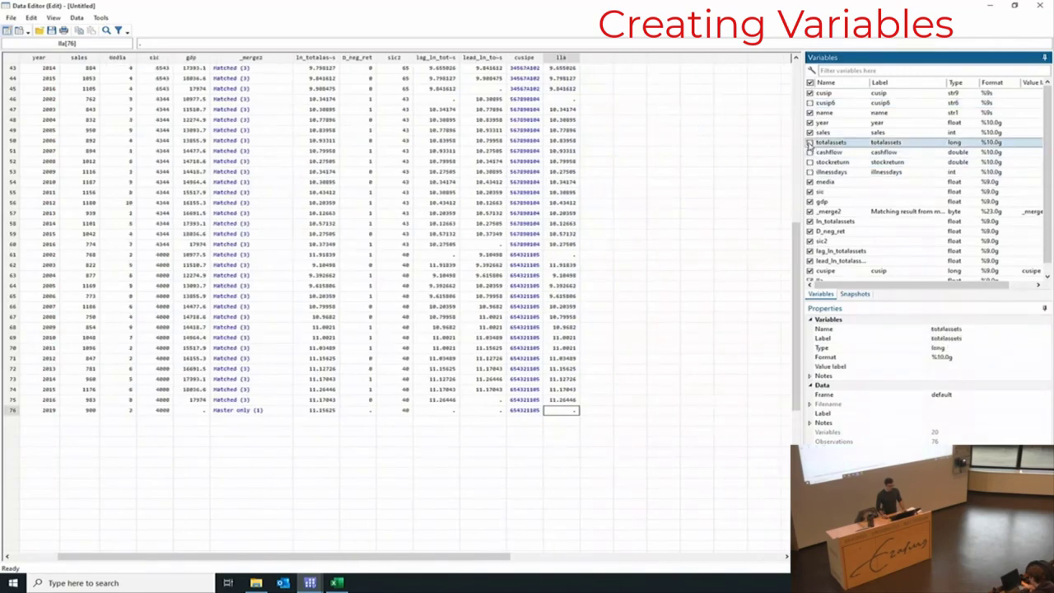
{"action": "left_click", "coordinate": [811, 279]}
{"action": "left_click", "coordinate": [811, 261]}
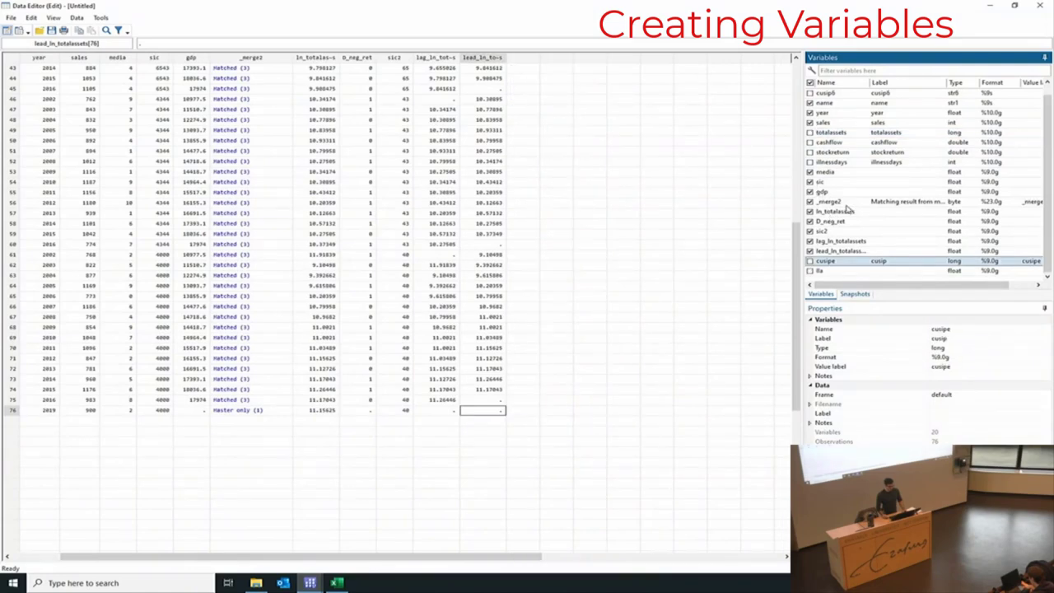
{"action": "left_click", "coordinate": [810, 201]}
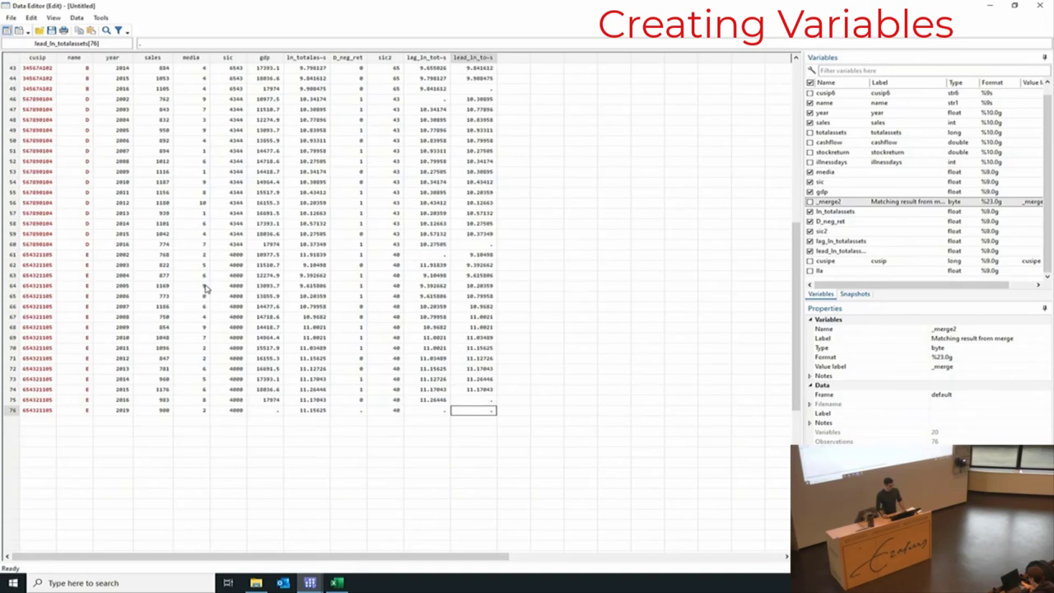
- Produce summary statistics for all variables with su, and detailed statistics with su, d, in the main Stata window
{"action": "key", "text": "alt+Tab"}
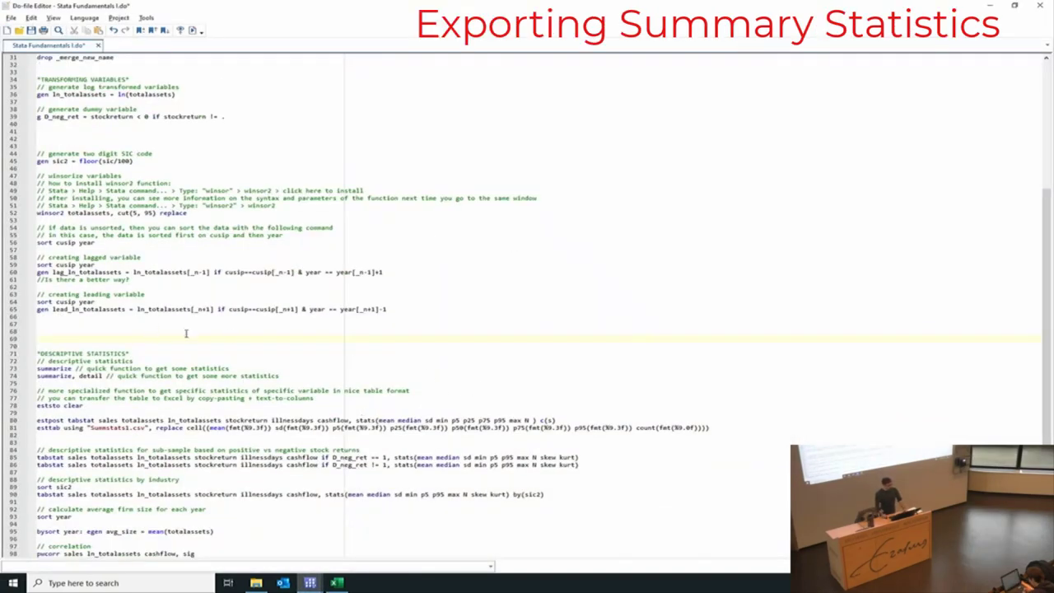
{"action": "key", "text": "alt+Tab"}
{"action": "key", "text": "alt+Tab"}
{"action": "key", "text": "alt+Tab"}
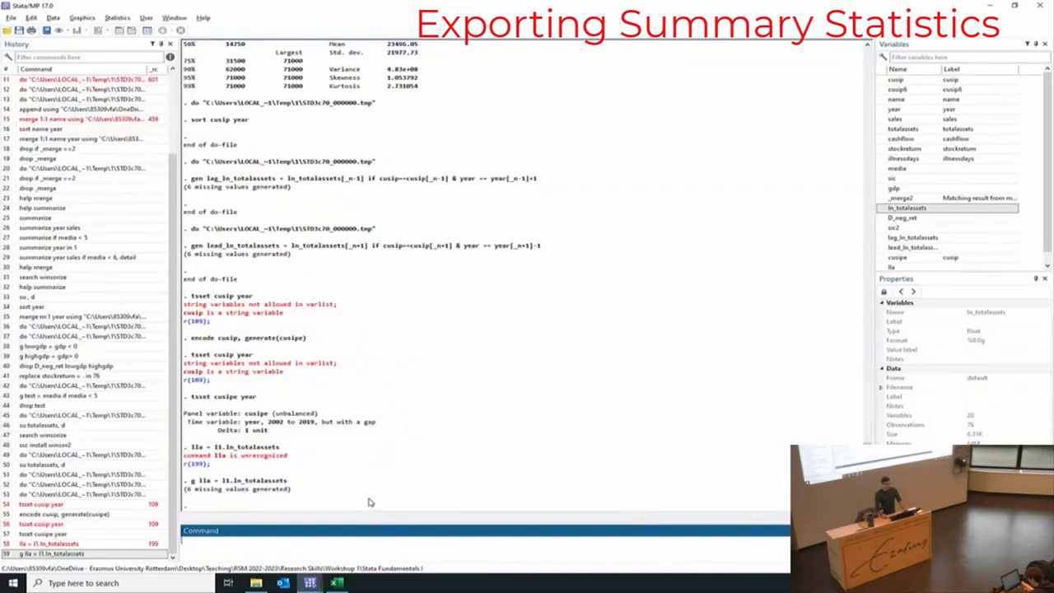
{"action": "type", "text": "su"}
{"action": "key", "text": "Return"}
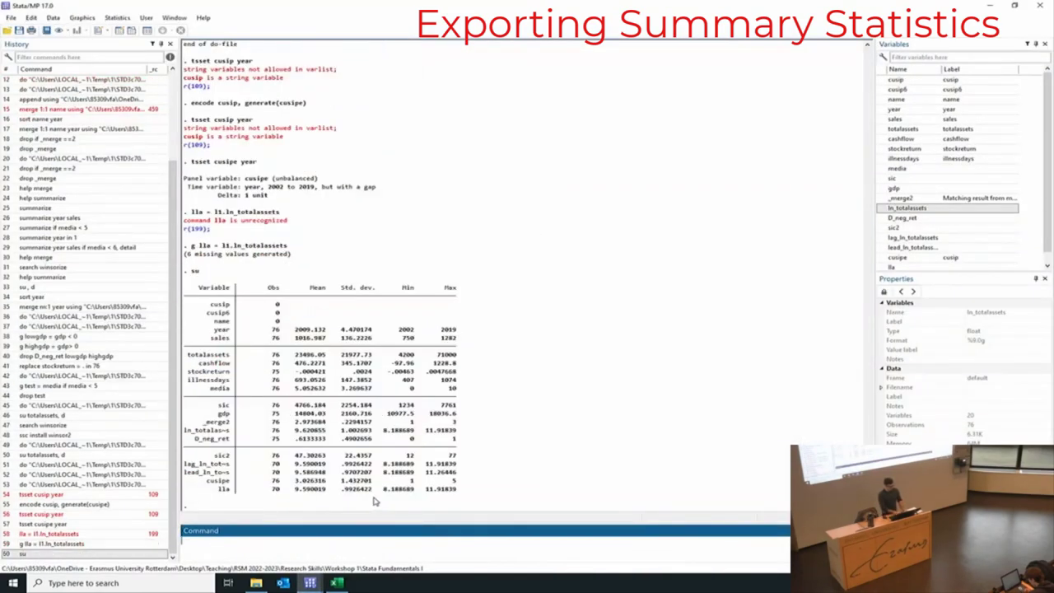
{"action": "type", "text": "su, d"}
{"action": "key", "text": "Return"}
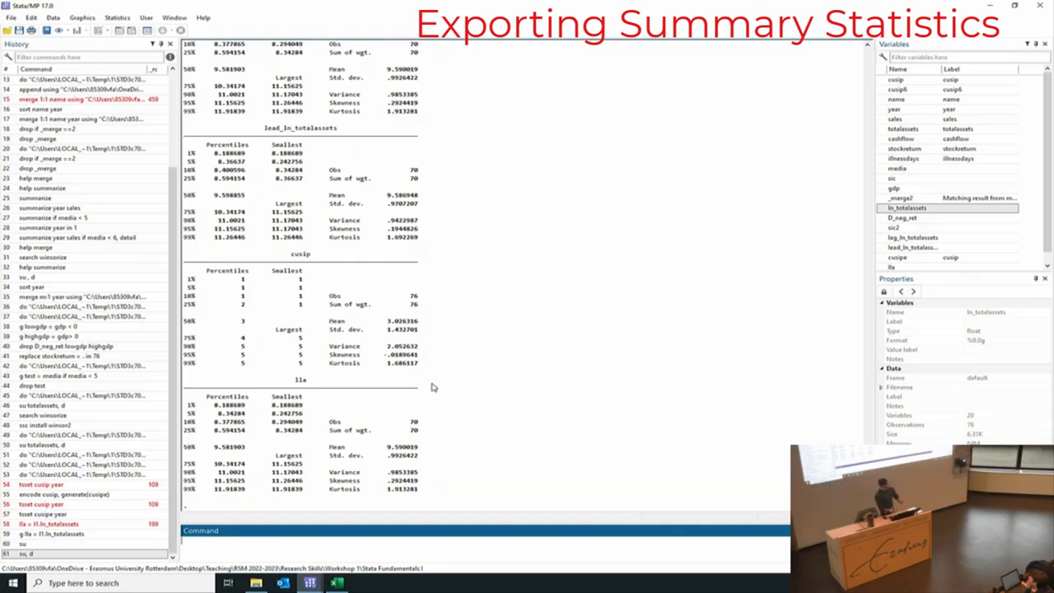
- Highlight eststo clear in the do-file's descriptive statistics section and go to the estpost tabstat line
{"action": "key", "text": "alt+Tab"}
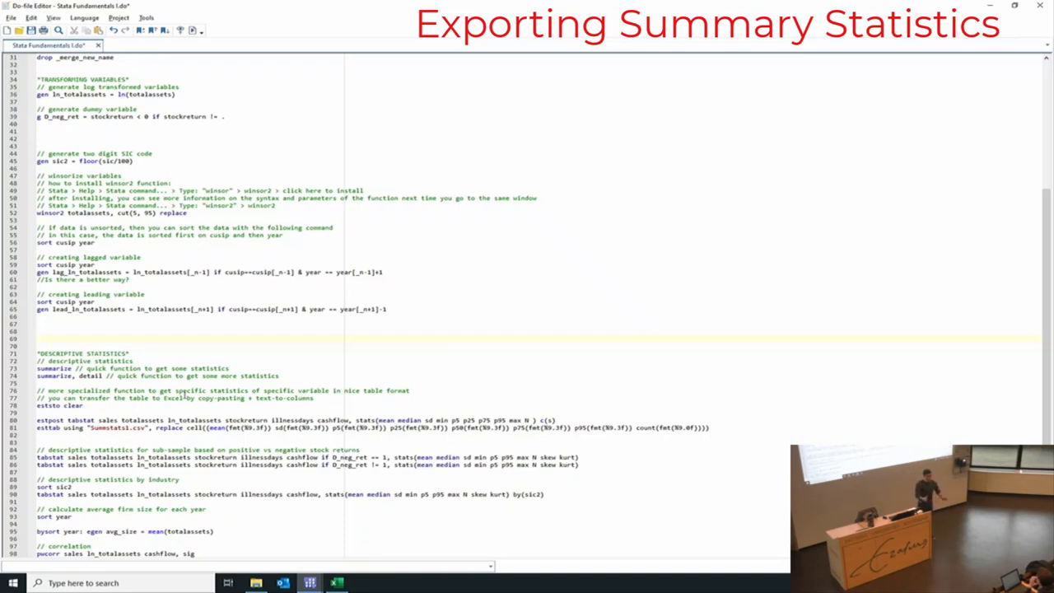
{"action": "left_click", "coordinate": [80, 404]}
{"action": "left_click_drag", "start_coordinate": [80, 405], "coordinate": [39, 400]}
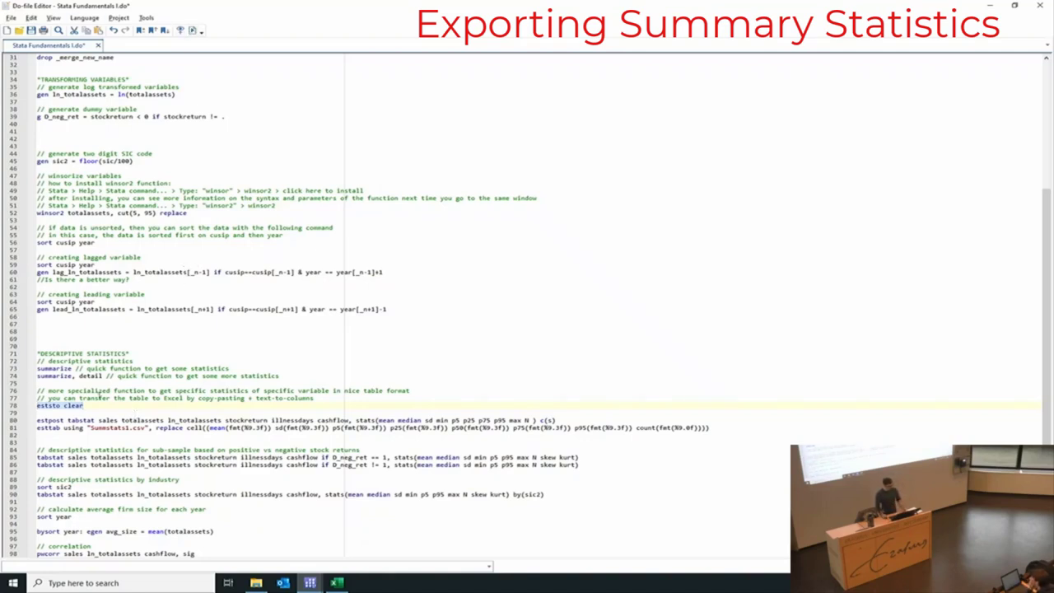
{"action": "left_click", "coordinate": [67, 420]}
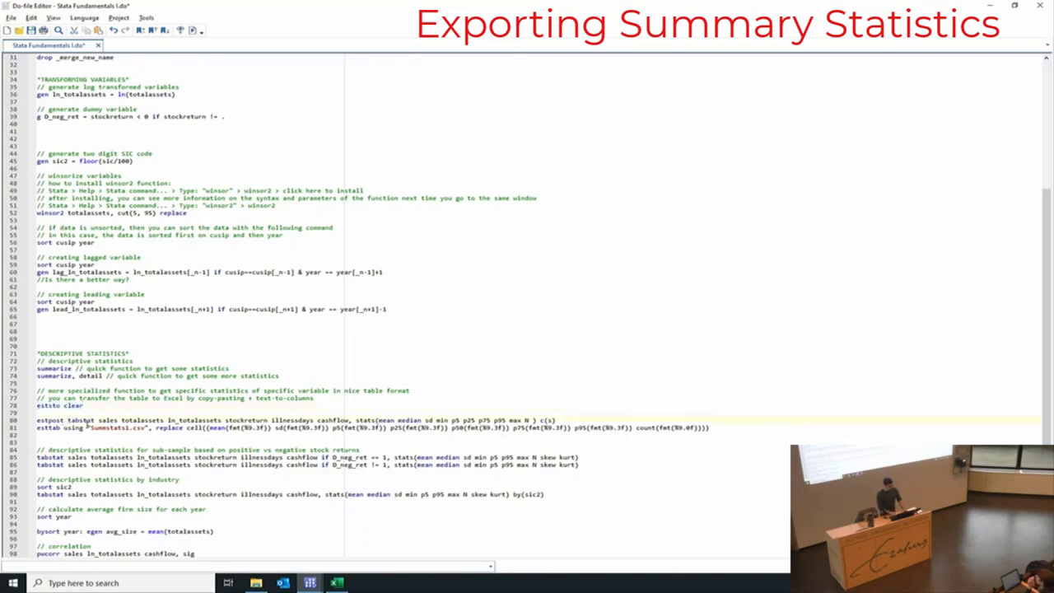
- Move the tabstat command onto its own line below estpost in the do-file, run that line alone and view its results
{"action": "key", "text": "Return"}
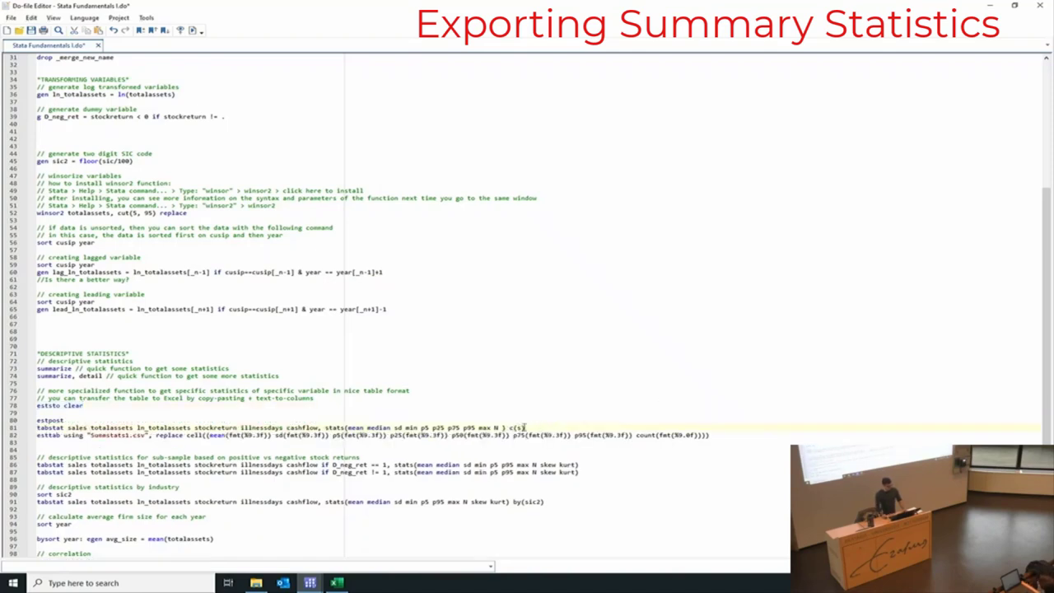
{"action": "left_click_drag", "start_coordinate": [527, 428], "coordinate": [37, 428]}
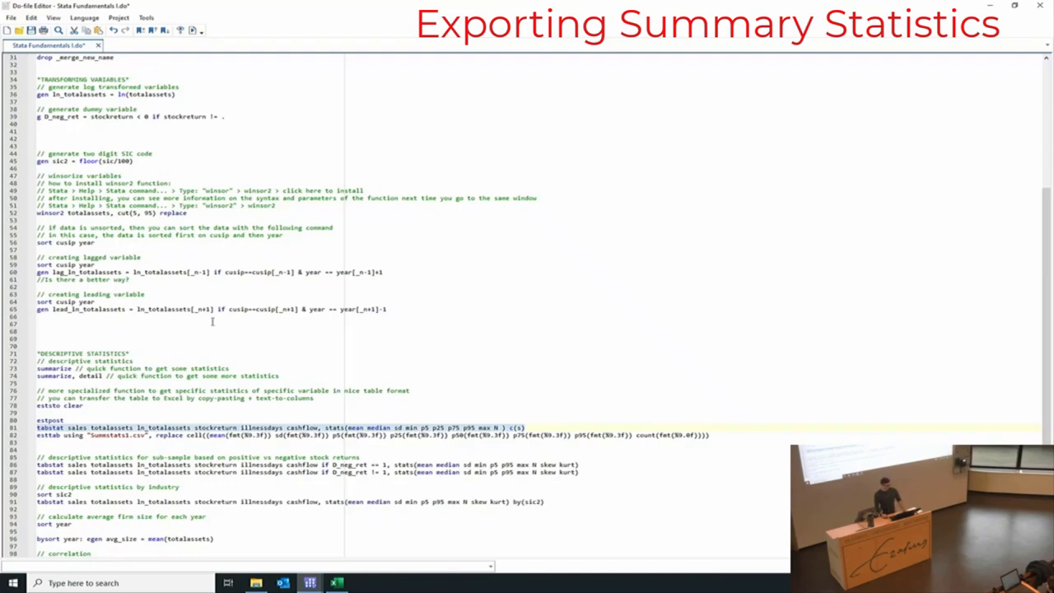
{"action": "key", "text": "alt+Tab"}
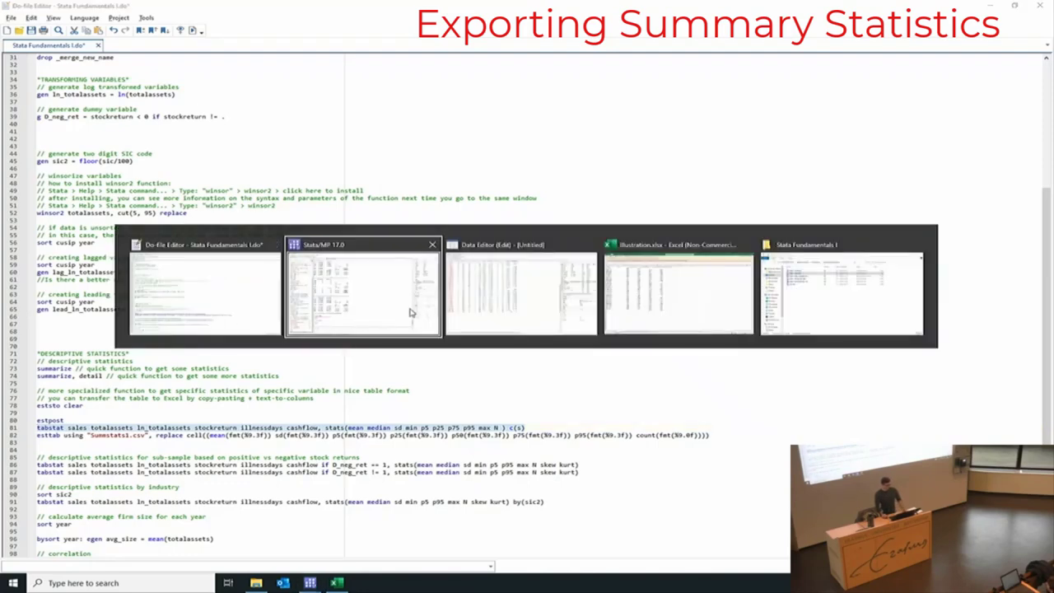
{"action": "key", "text": "alt+Tab"}
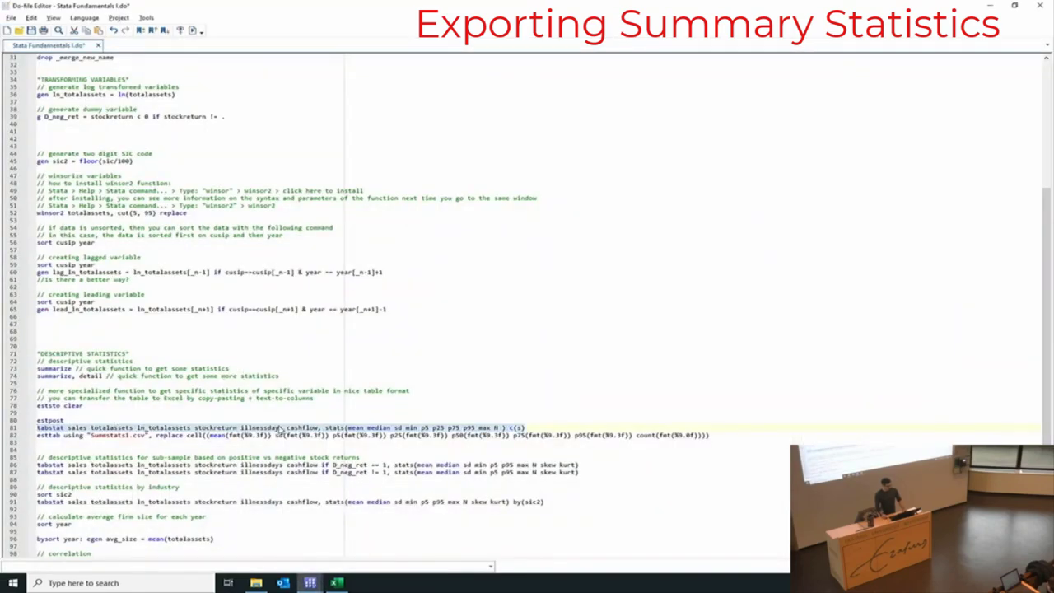
{"action": "left_click", "coordinate": [191, 30]}
{"action": "key", "text": "alt+Tab"}
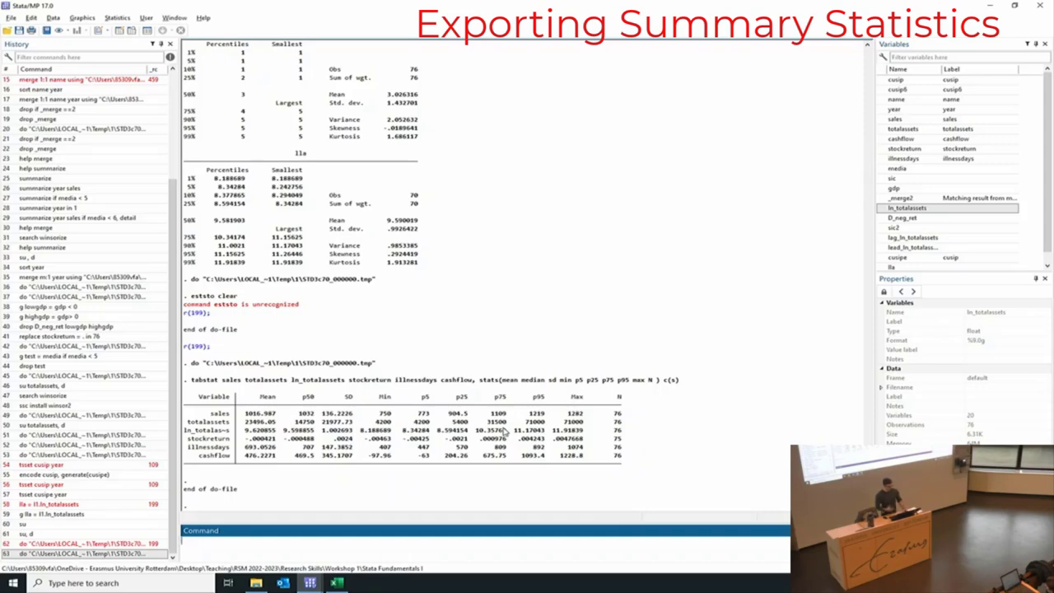
- Rejoin estpost and the tabstat command on a single line in the do-file
{"action": "key", "text": "alt+Tab"}
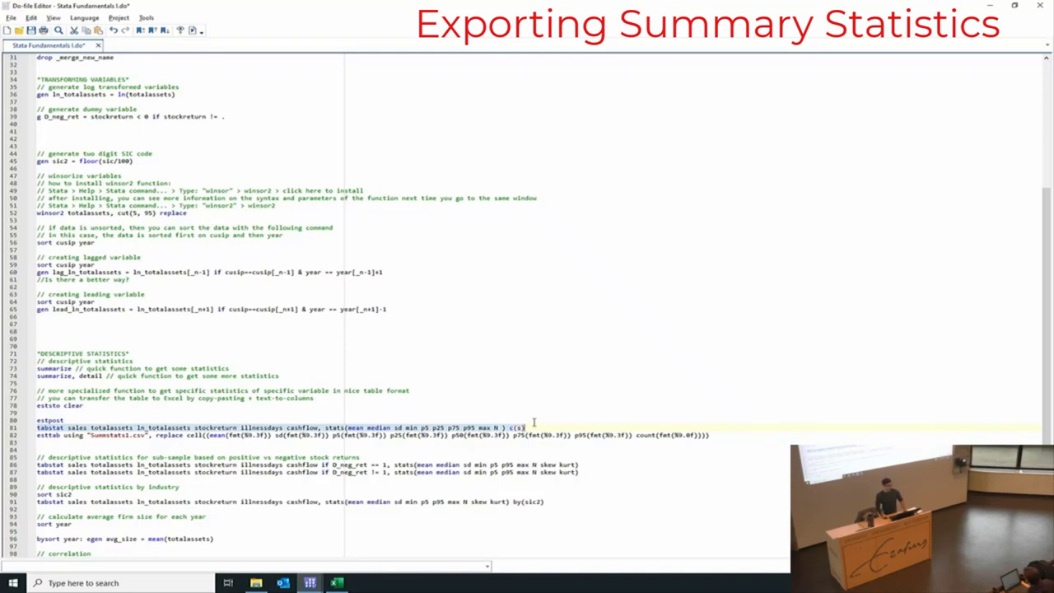
{"action": "scroll", "coordinate": [536, 420], "scroll_direction": "down", "scroll_amount": 3}
{"action": "scroll", "coordinate": [535, 420], "scroll_direction": "down", "scroll_amount": 2}
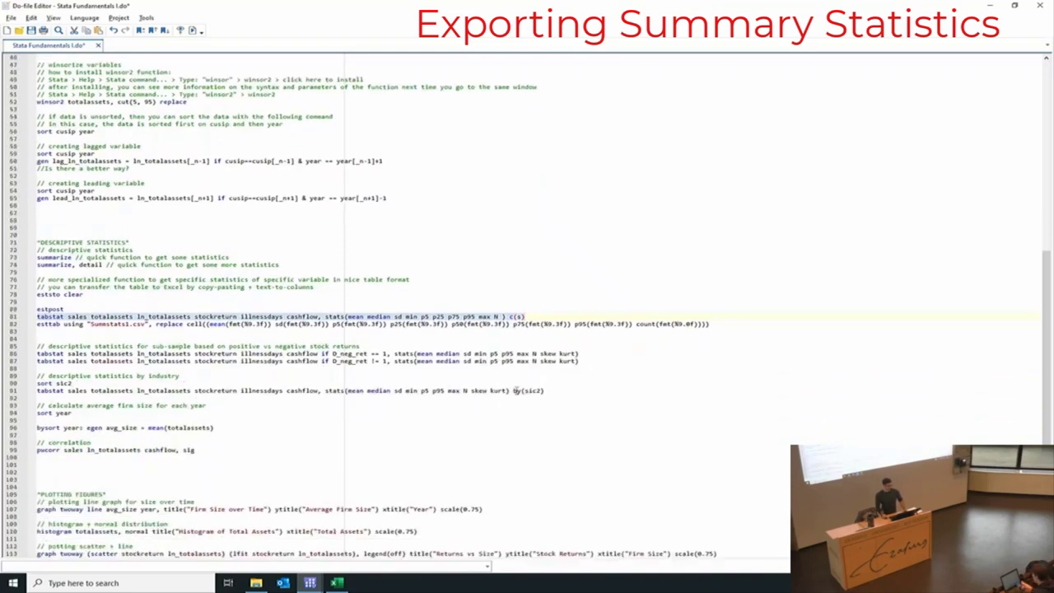
{"action": "left_click_drag", "start_coordinate": [525, 316], "coordinate": [36, 317]}
{"action": "left_click", "coordinate": [36, 316]}
{"action": "left_click", "coordinate": [441, 318]}
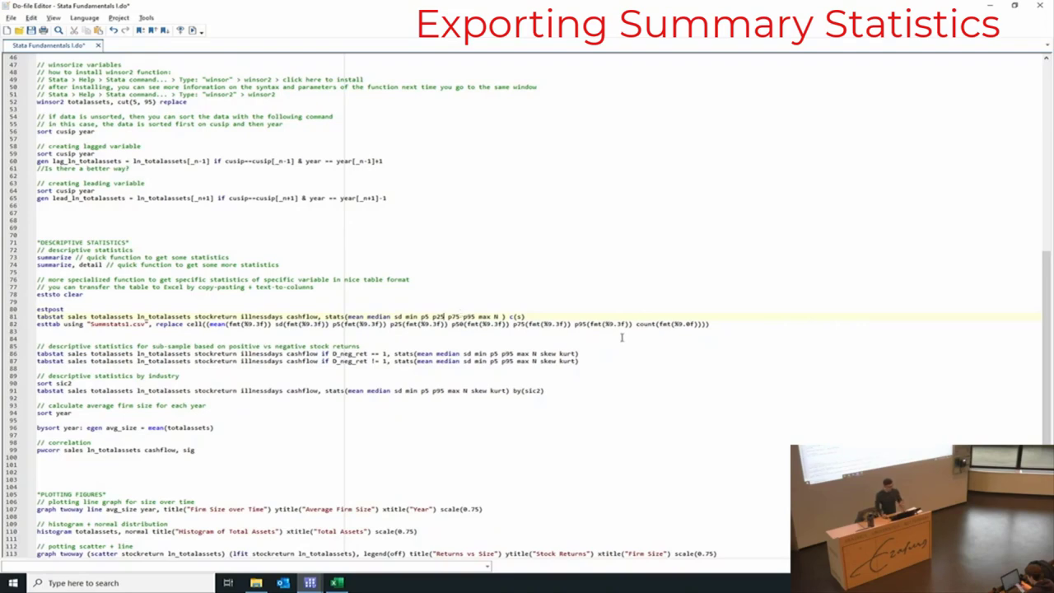
{"action": "key", "text": "ctrl+d"}
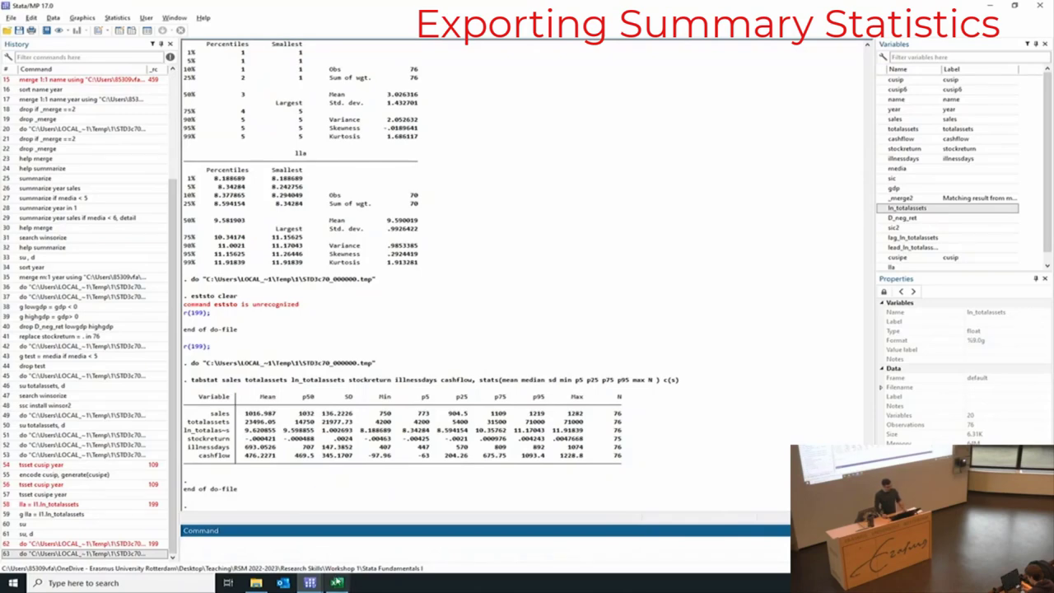
{"action": "left_click", "coordinate": [337, 582]}
{"action": "key", "text": "alt+Tab"}
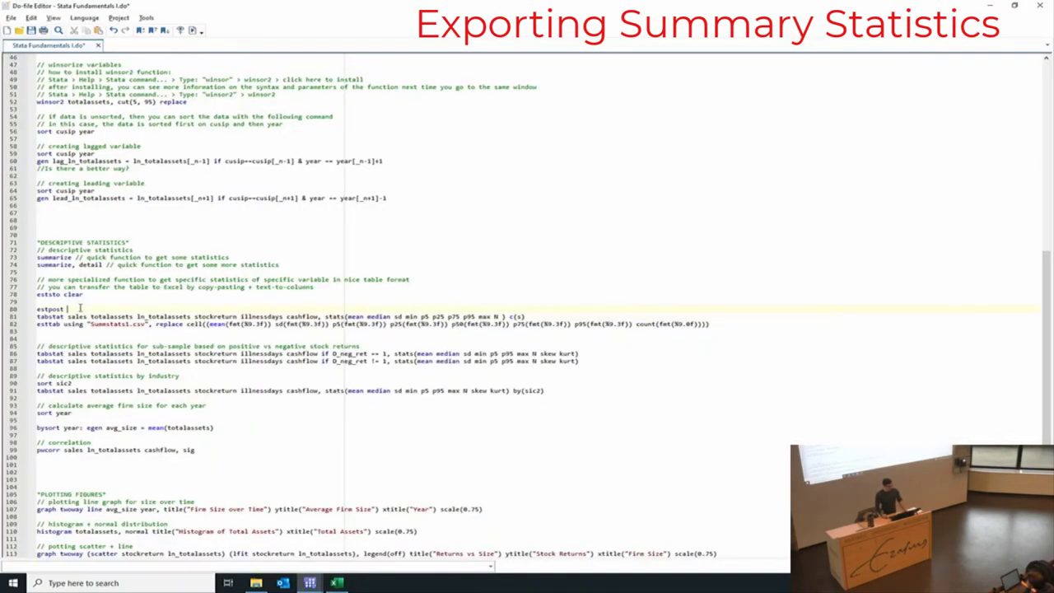
{"action": "key", "text": "Delete"}
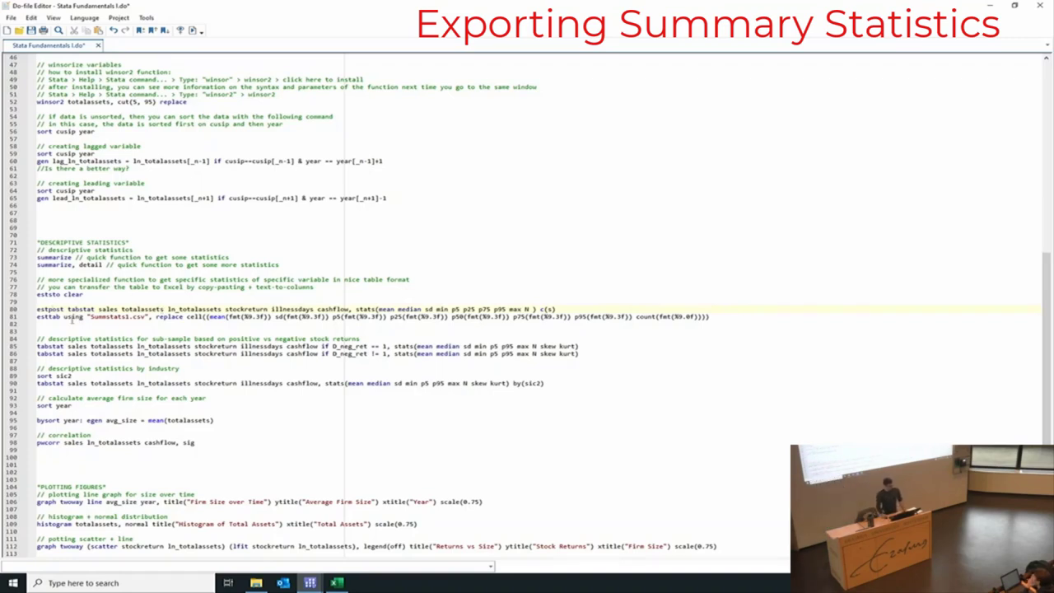
- Highlight the esttab line in the do-file and examine the estpost tabstat results table in the main Stata window, including its minimum column
{"action": "mouse_move", "coordinate": [37, 316]}
{"action": "left_mouse_down"}
{"action": "mouse_move", "coordinate": [64, 318]}
{"action": "mouse_move", "coordinate": [51, 323]}
{"action": "left_mouse_up"}
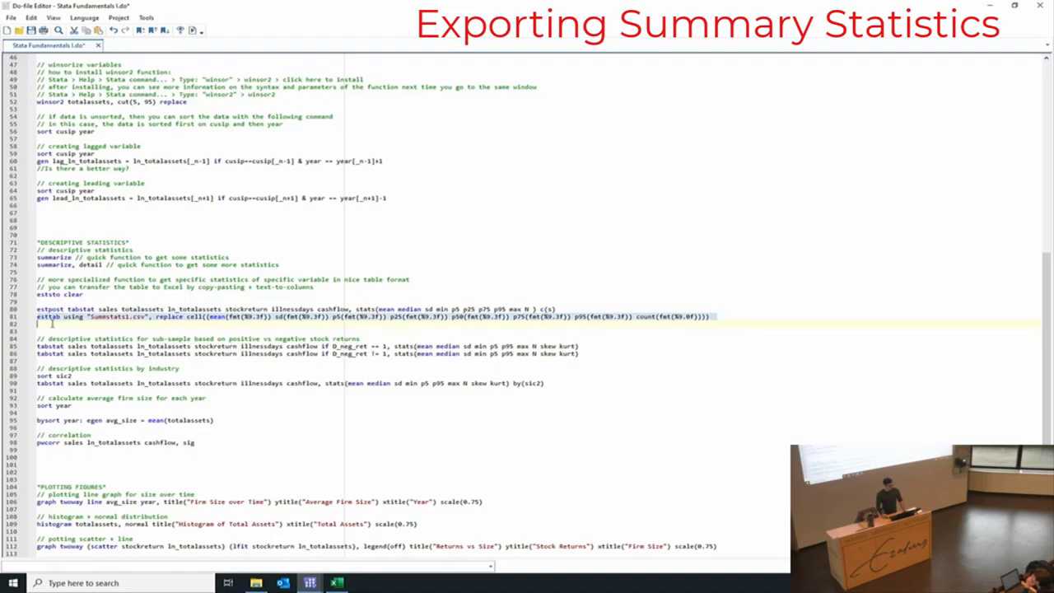
{"action": "double_click", "coordinate": [58, 318]}
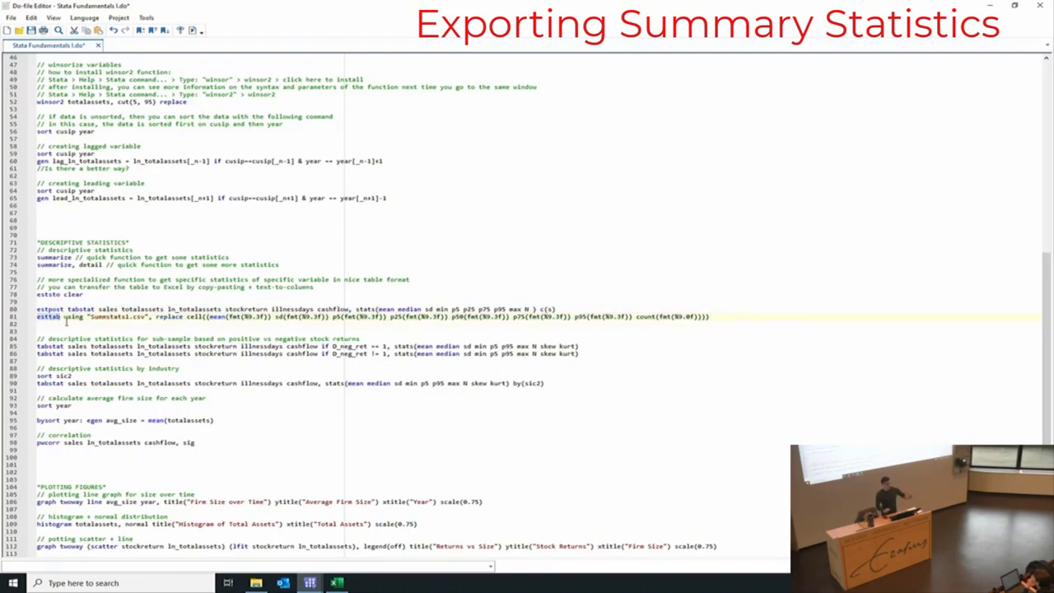
{"action": "key", "text": "alt+Tab"}
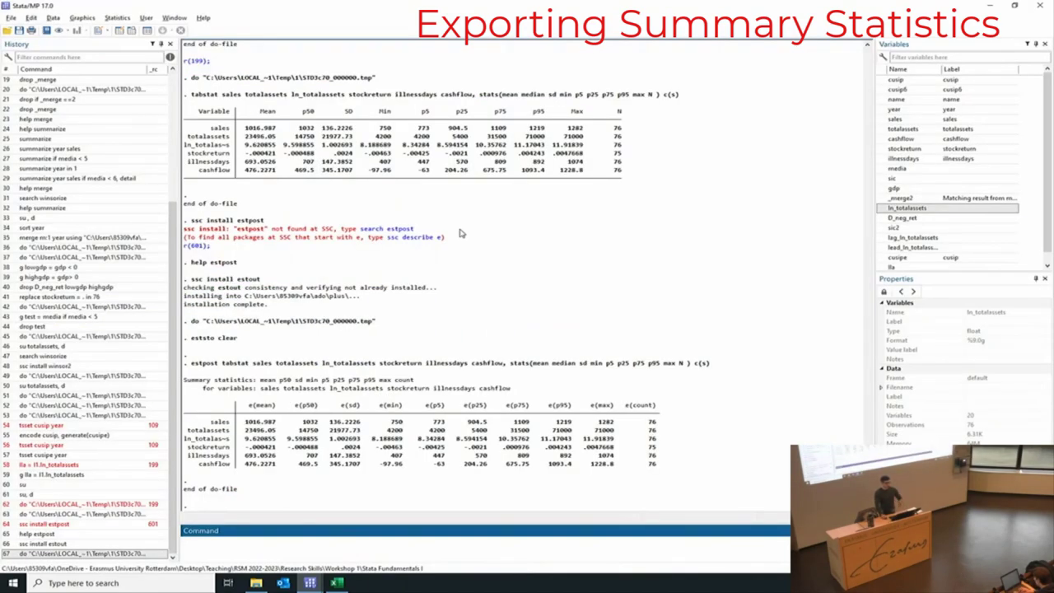
{"action": "left_click_drag", "start_coordinate": [251, 406], "coordinate": [403, 410]}
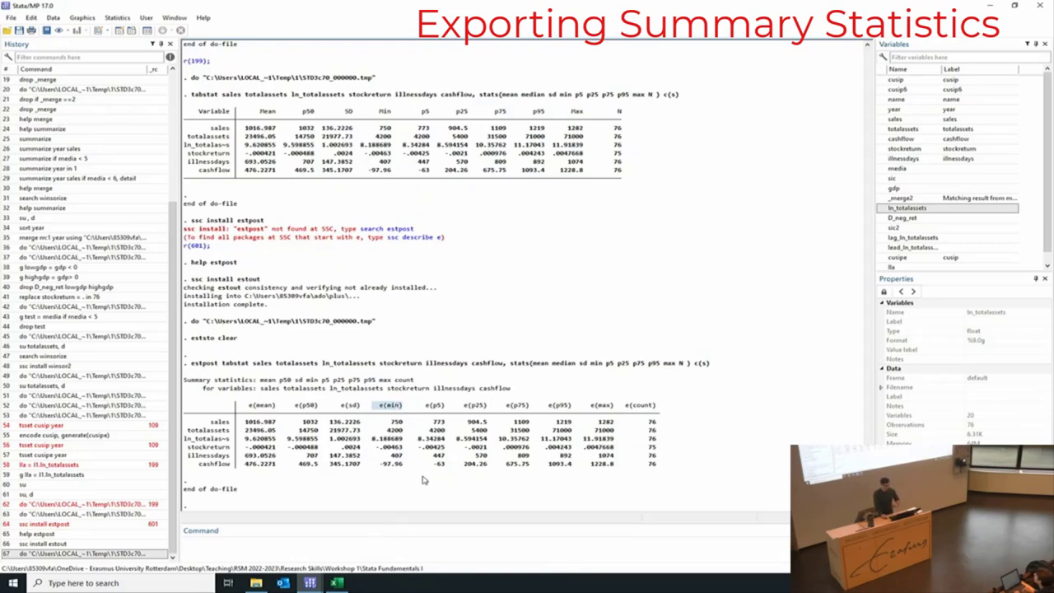
{"action": "key", "text": "alt+Tab"}
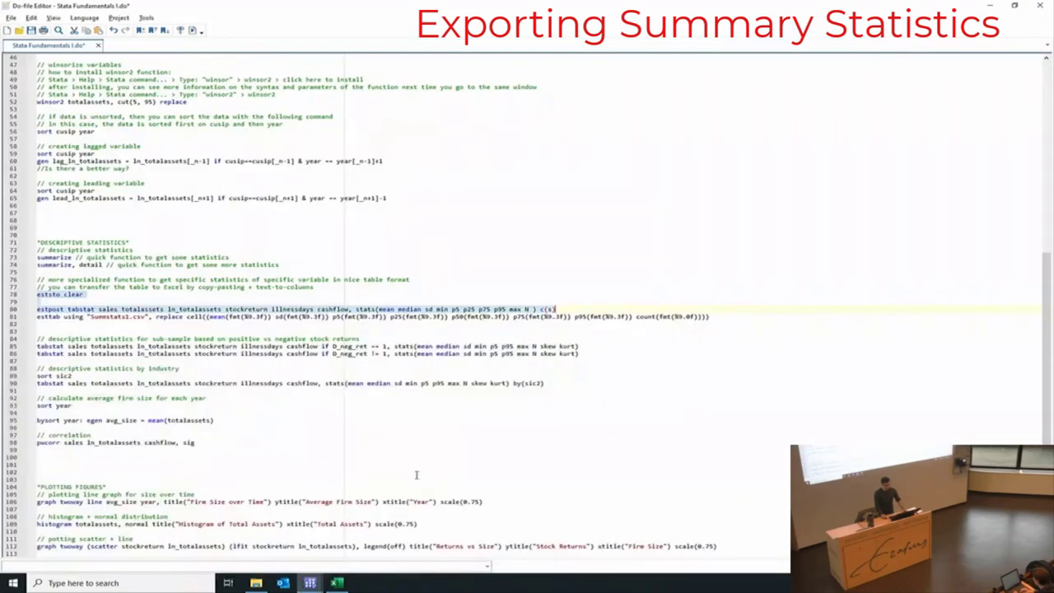
{"action": "key", "text": "alt+Tab"}
{"action": "mouse_move", "coordinate": [396, 426]}
{"action": "left_mouse_down"}
{"action": "mouse_move", "coordinate": [399, 465]}
{"action": "mouse_move", "coordinate": [394, 424]}
{"action": "left_mouse_up"}
{"action": "left_click", "coordinate": [396, 430]}
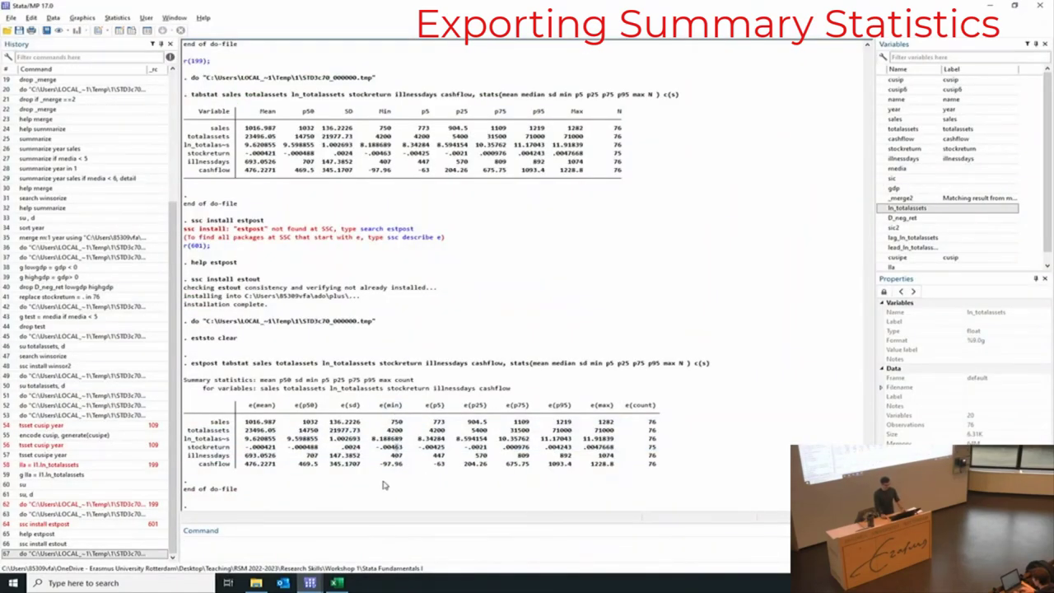
{"action": "key", "text": "alt+Tab"}
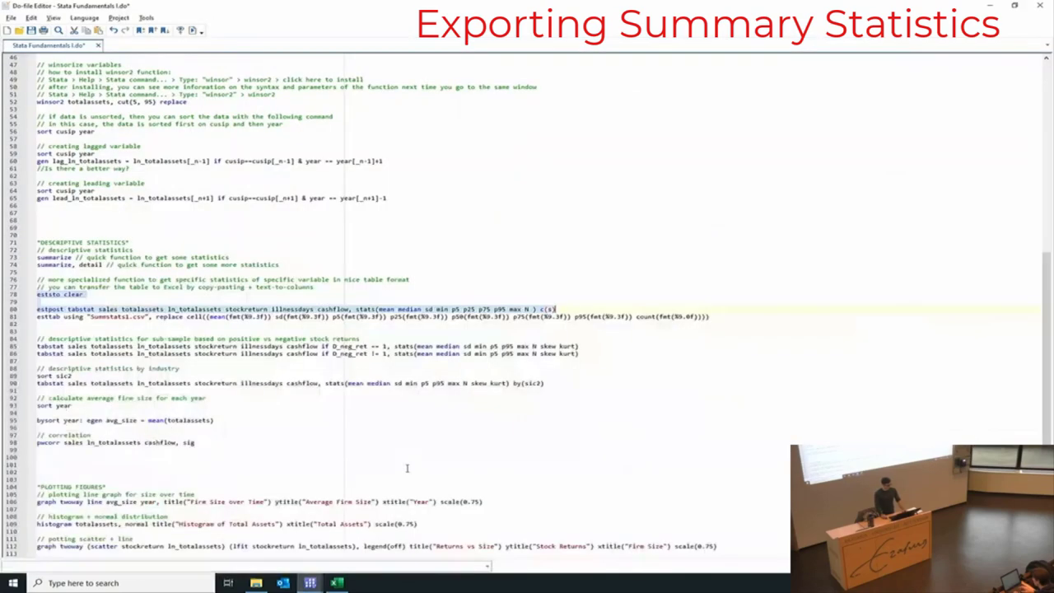
- Run the esttab line to export the summary statistics to Summstats1.csv, and open the written file in Excel
{"action": "left_click_drag", "start_coordinate": [37, 313], "coordinate": [165, 326]}
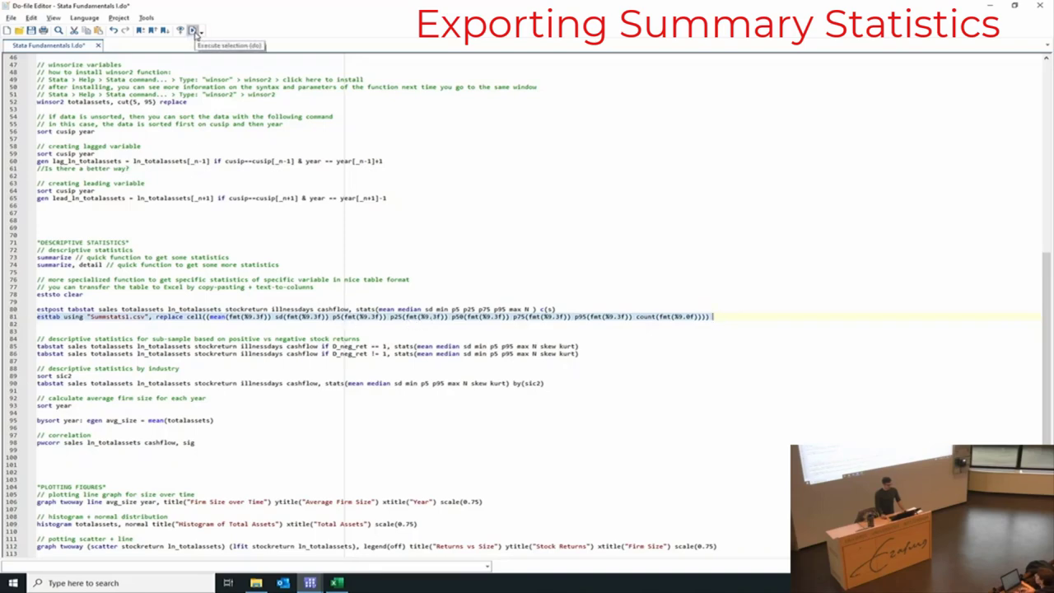
{"action": "left_click", "coordinate": [195, 33]}
{"action": "key", "text": "alt+Tab"}
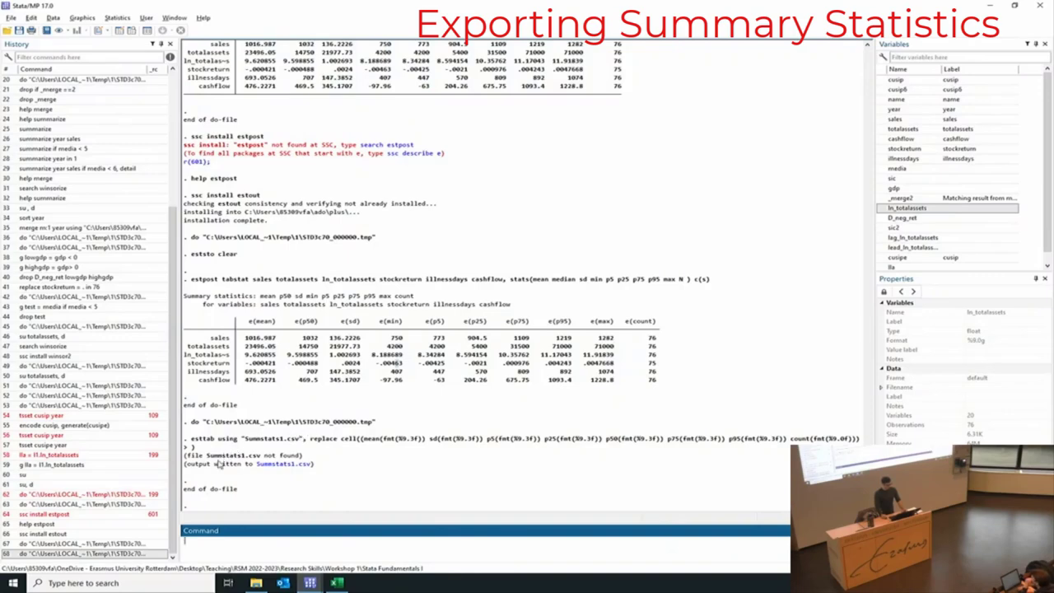
{"action": "left_click", "coordinate": [274, 465]}
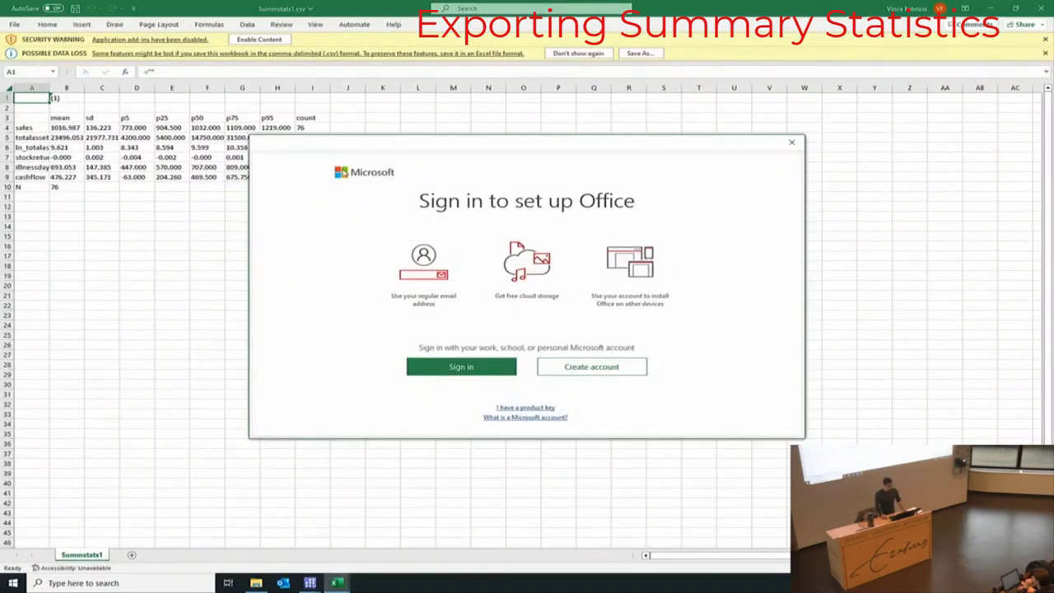
- Examine the exported table's variable names, its statistic headings from mean to count, and the values
{"action": "left_click_drag", "start_coordinate": [35, 142], "coordinate": [35, 190]}
{"action": "left_click", "coordinate": [36, 161]}
{"action": "left_click", "coordinate": [34, 181]}
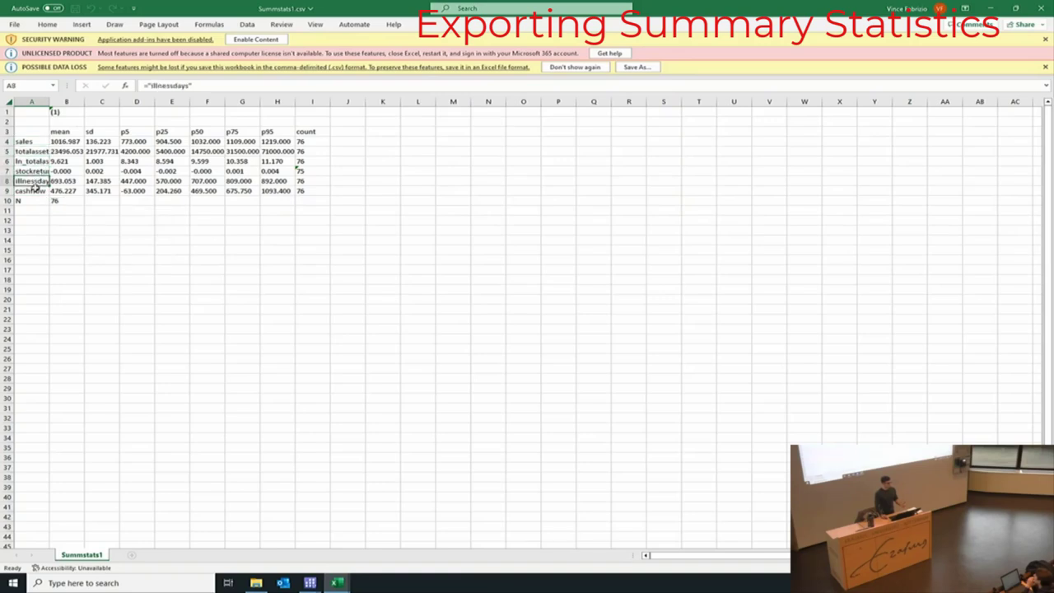
{"action": "left_click", "coordinate": [34, 200]}
{"action": "left_click_drag", "start_coordinate": [64, 131], "coordinate": [313, 135]}
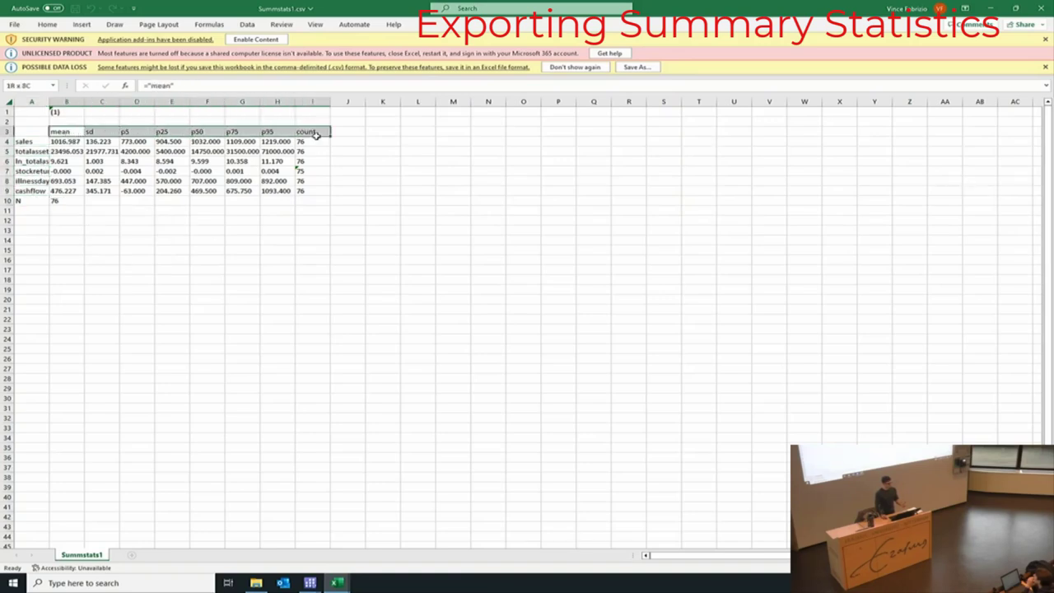
{"action": "left_click", "coordinate": [63, 142]}
{"action": "left_click_drag", "start_coordinate": [63, 142], "coordinate": [313, 191]}
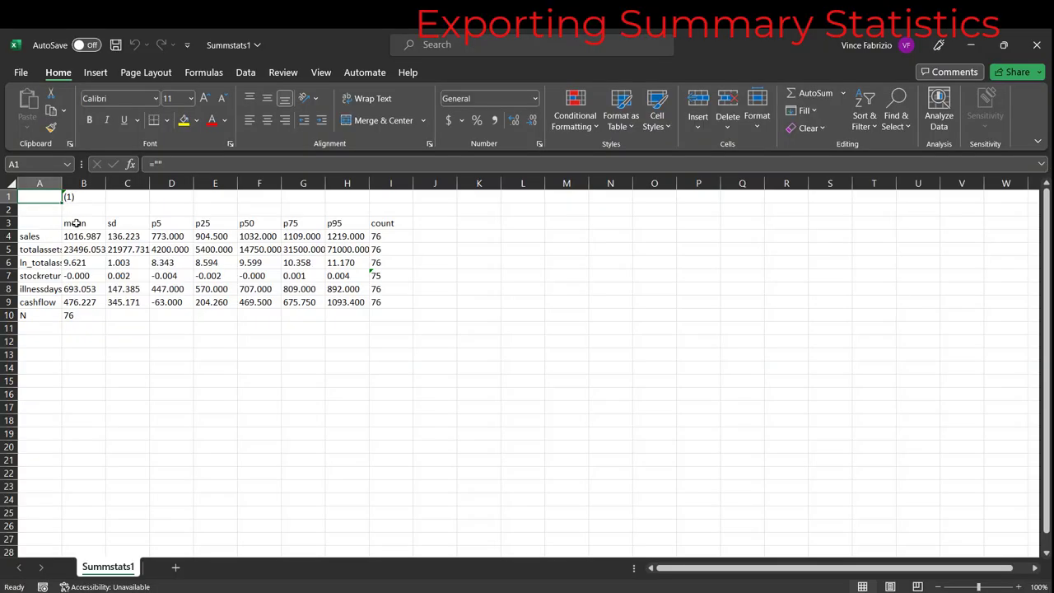
{"action": "left_click_drag", "start_coordinate": [76, 224], "coordinate": [360, 216]}
{"action": "left_click", "coordinate": [379, 223]}
- Clear the N row in A10:B10 and move the count column in front of the mean column
{"action": "left_click_drag", "start_coordinate": [31, 315], "coordinate": [78, 313]}
{"action": "key", "text": "Delete"}
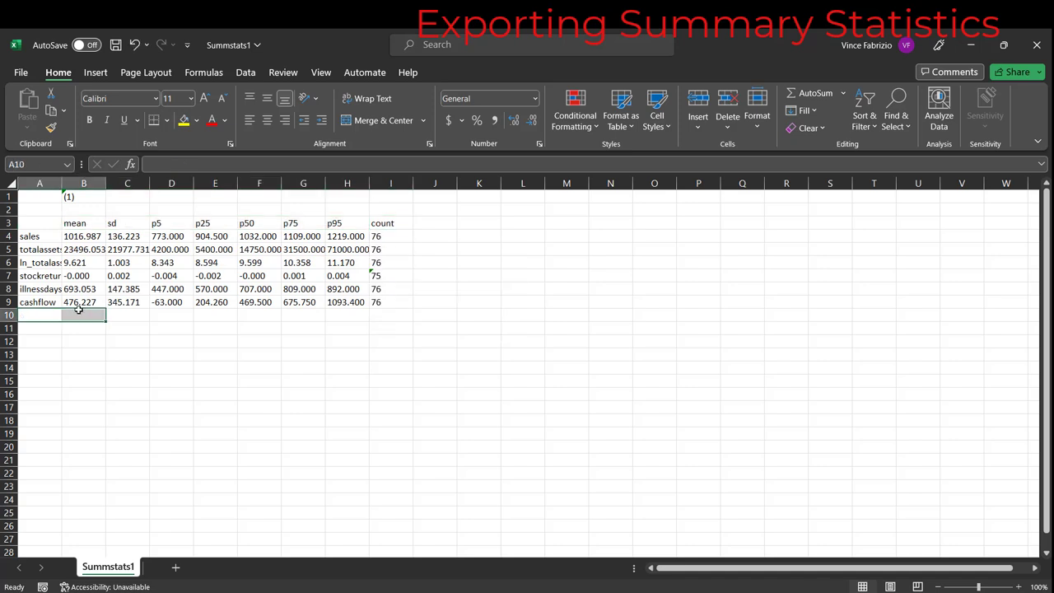
{"action": "left_click_drag", "start_coordinate": [387, 224], "coordinate": [388, 293]}
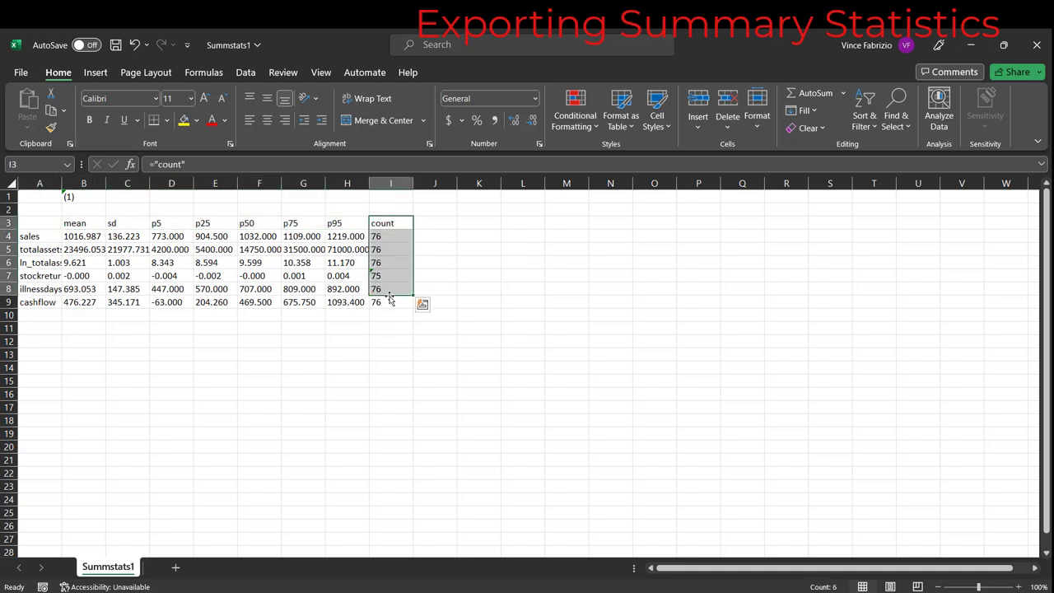
{"action": "left_click", "coordinate": [402, 180]}
{"action": "key", "text": "ctrl+x"}
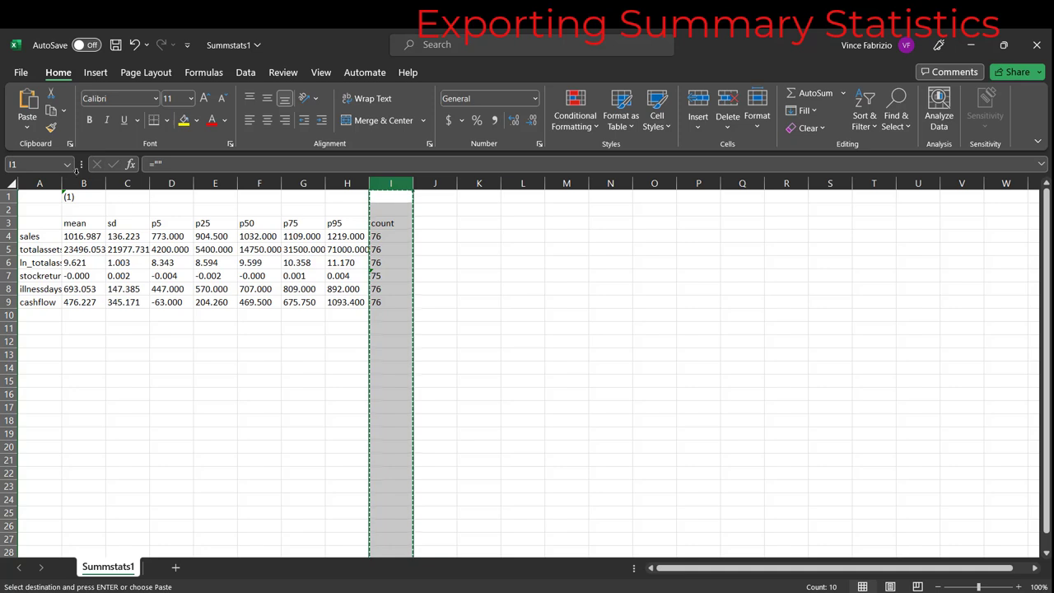
{"action": "right_click", "coordinate": [75, 182]}
{"action": "left_click", "coordinate": [123, 317]}
- Italicize the variable names in A4:A9 and make the statistic headings in B3:I3 bold
{"action": "left_click_drag", "start_coordinate": [43, 236], "coordinate": [41, 303]}
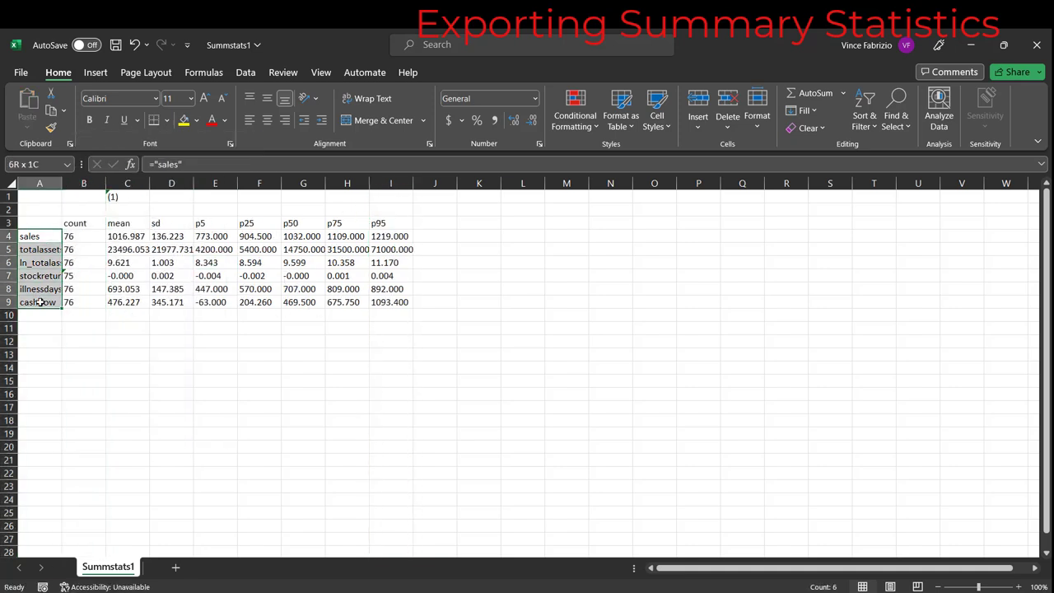
{"action": "key", "text": "ctrl+i"}
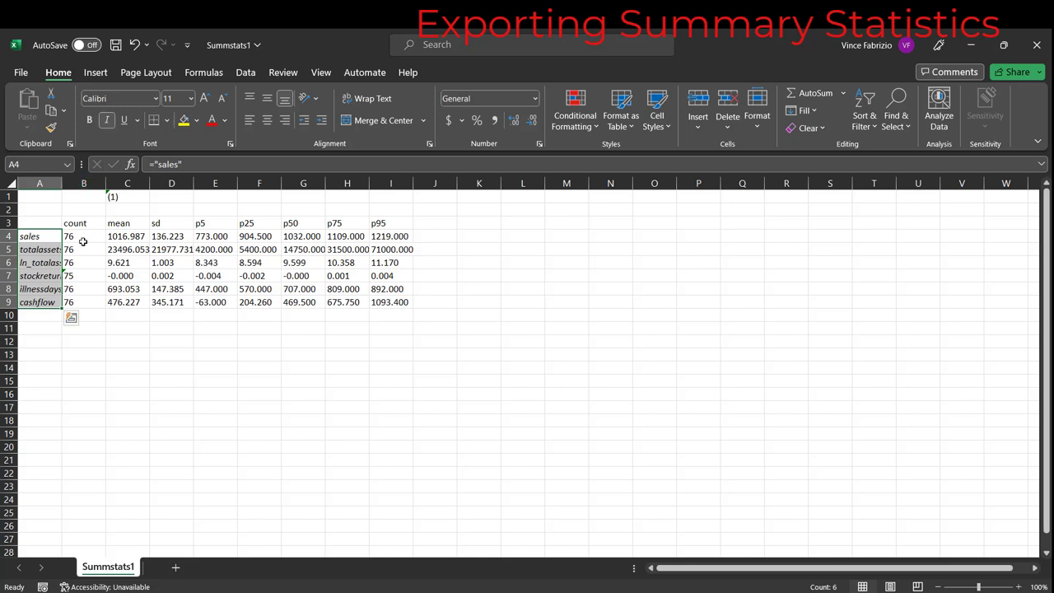
{"action": "left_click_drag", "start_coordinate": [74, 223], "coordinate": [379, 223]}
{"action": "key", "text": "ctrl+b"}
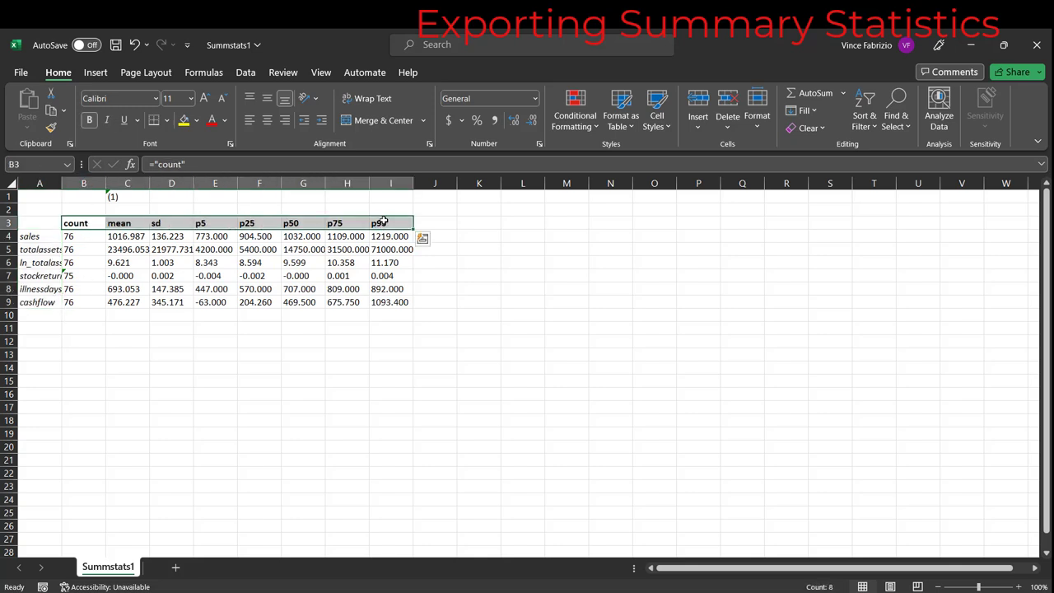
- Clear the (1) label in C1 and fit column A's width to the variable names
{"action": "left_click", "coordinate": [118, 200]}
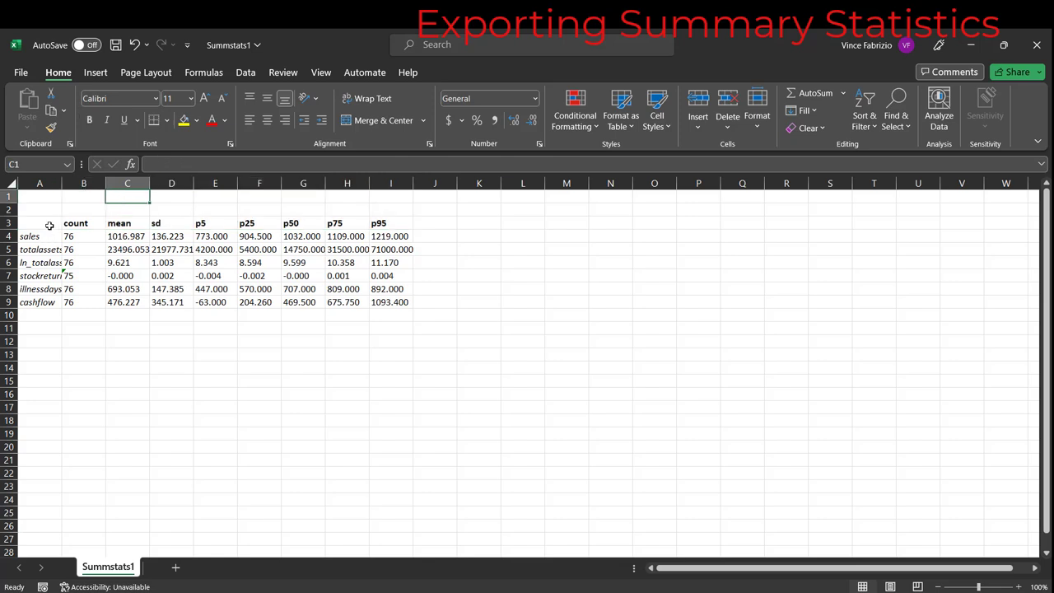
{"action": "double_click", "coordinate": [62, 183]}
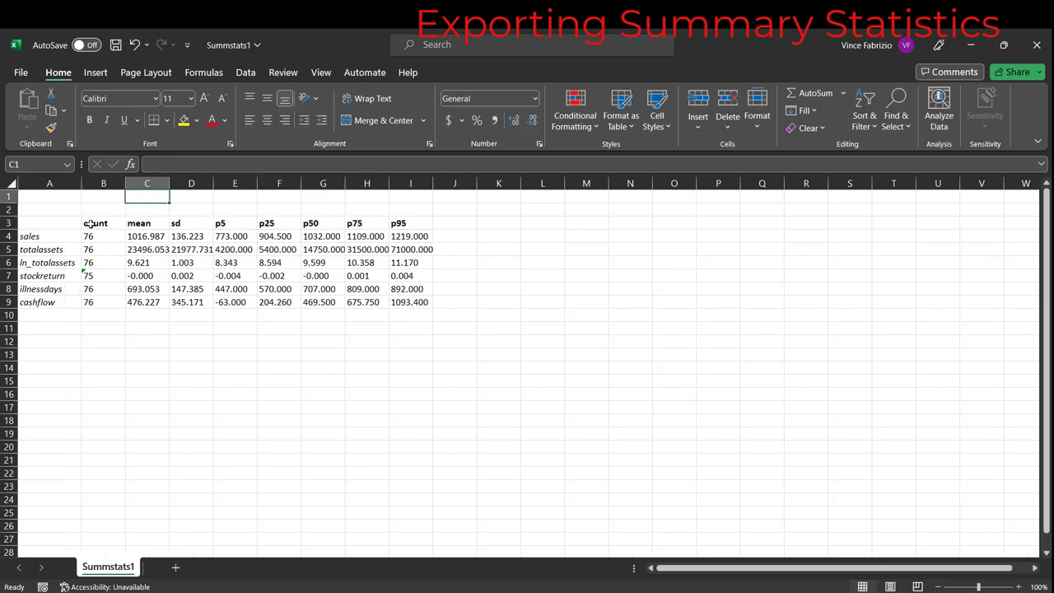
- Add a thick bottom border under the heading row A3:I3
{"action": "left_click_drag", "start_coordinate": [66, 222], "coordinate": [418, 226]}
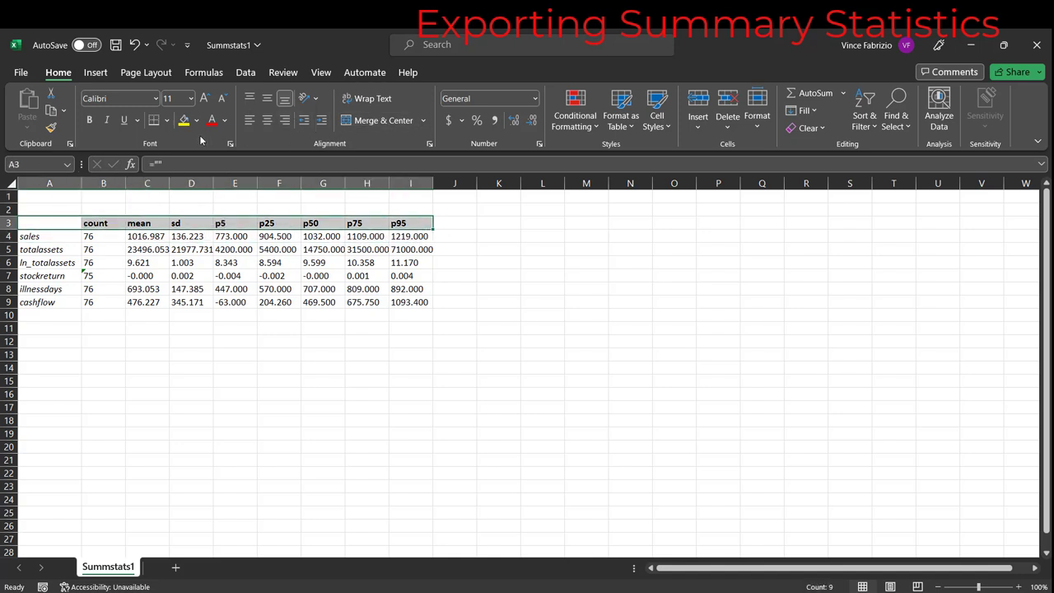
{"action": "left_click", "coordinate": [162, 119]}
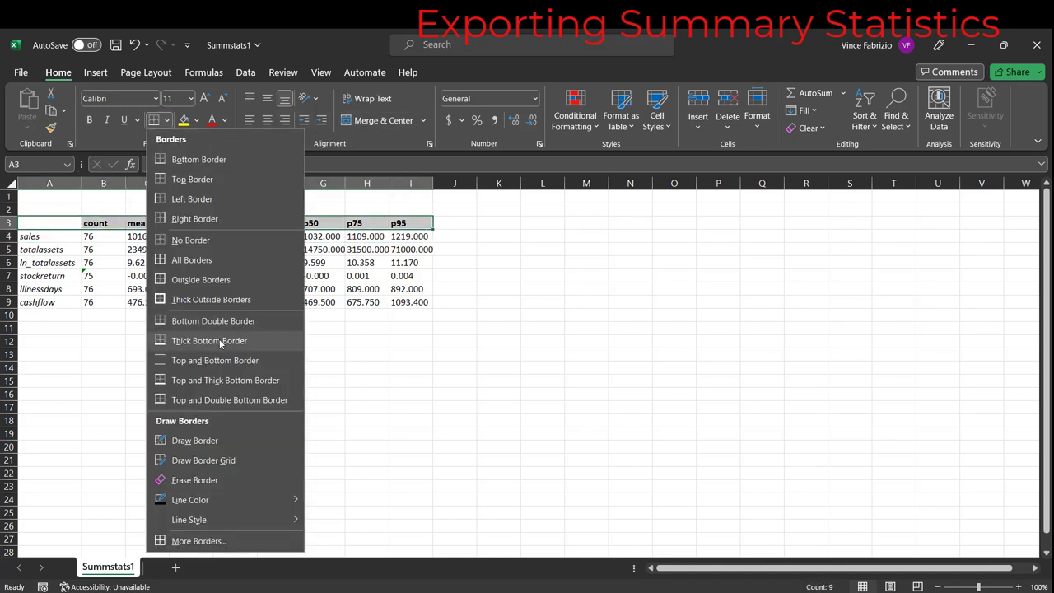
{"action": "left_click", "coordinate": [217, 341]}
{"action": "left_click", "coordinate": [128, 265]}
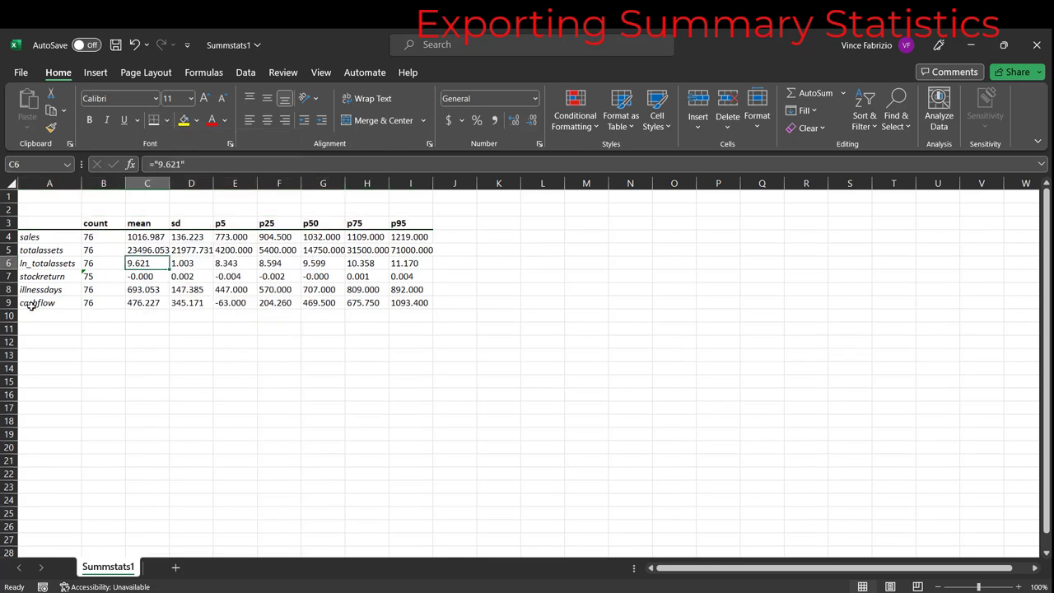
- Add a bottom border under the cashflow row A9:I9
{"action": "left_click_drag", "start_coordinate": [49, 222], "coordinate": [411, 223]}
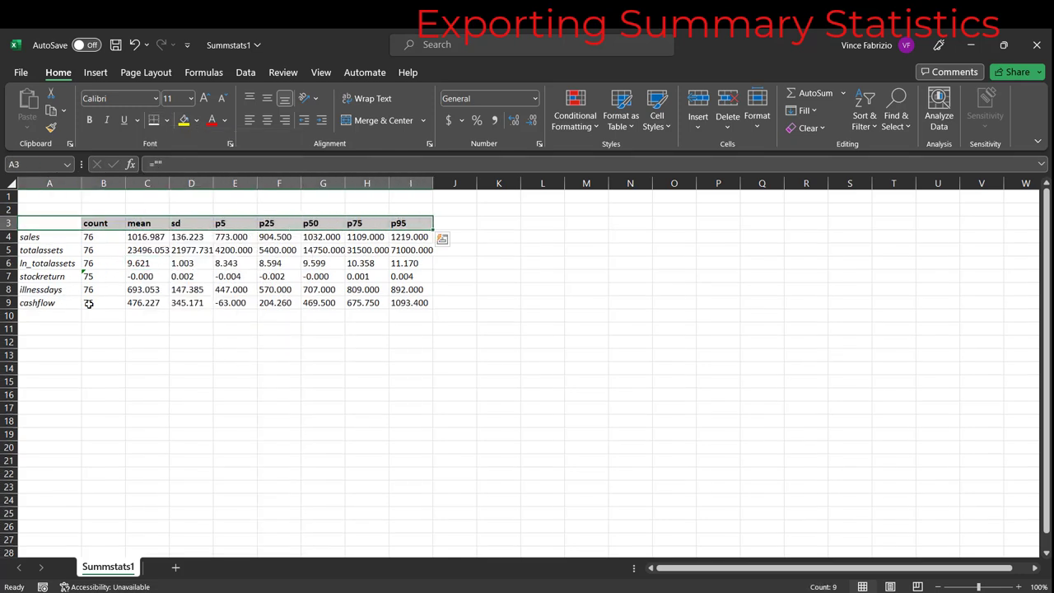
{"action": "left_click_drag", "start_coordinate": [30, 302], "coordinate": [416, 302]}
{"action": "right_click", "coordinate": [66, 304]}
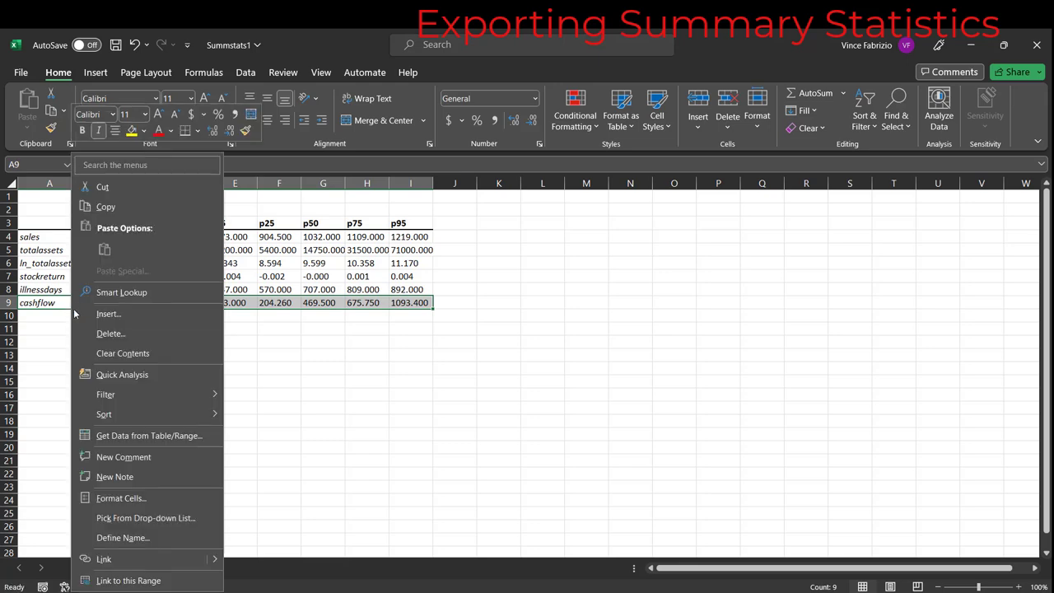
{"action": "key", "text": "Escape"}
{"action": "left_click", "coordinate": [167, 121]}
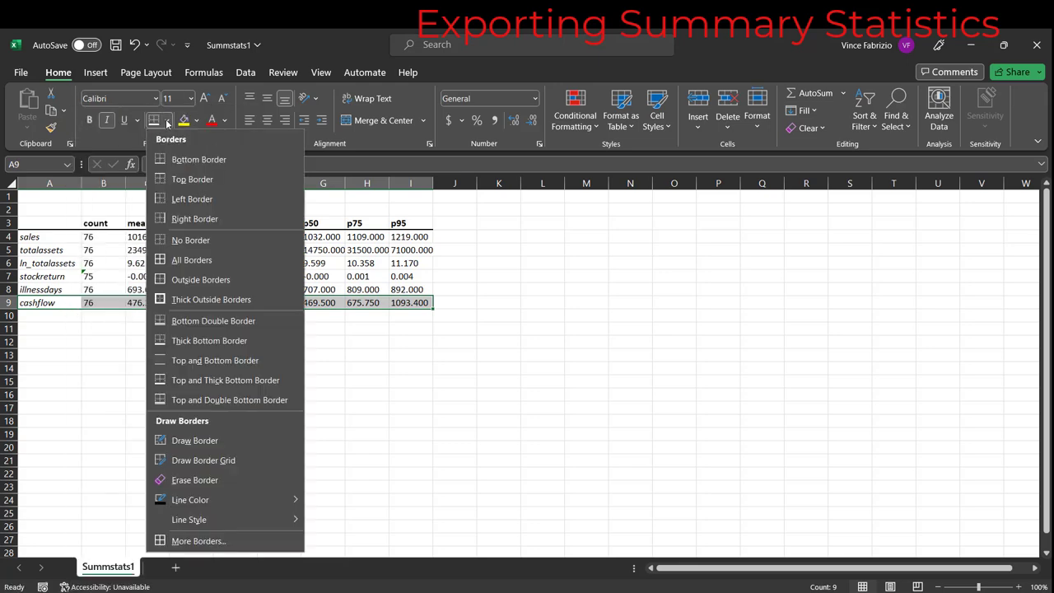
{"action": "left_click", "coordinate": [199, 159]}
{"action": "left_click", "coordinate": [235, 250]}
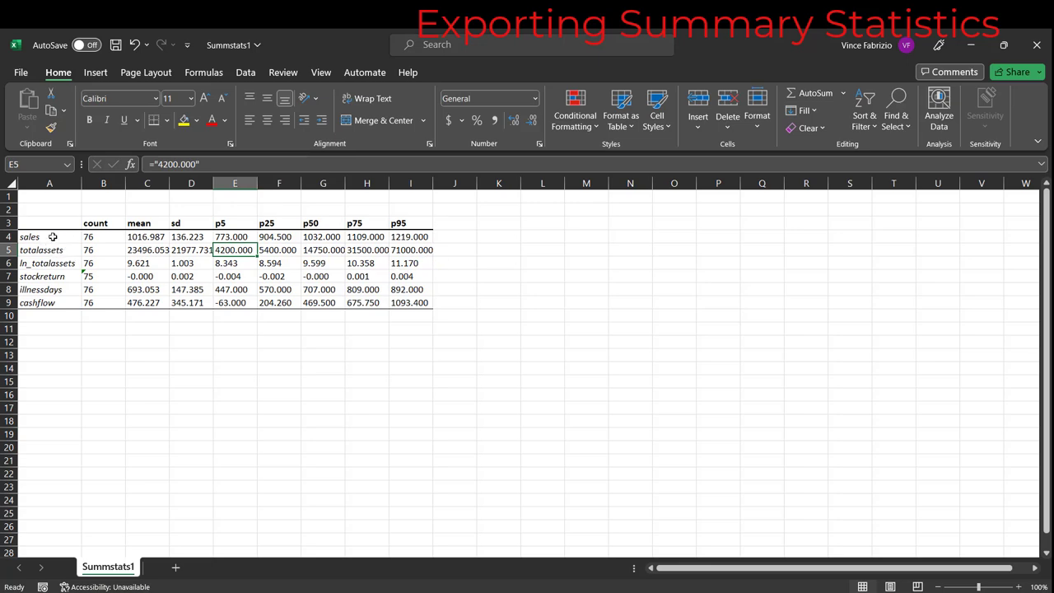
- Add a right border along the variable-name column A3:A9
{"action": "left_click_drag", "start_coordinate": [54, 228], "coordinate": [58, 302]}
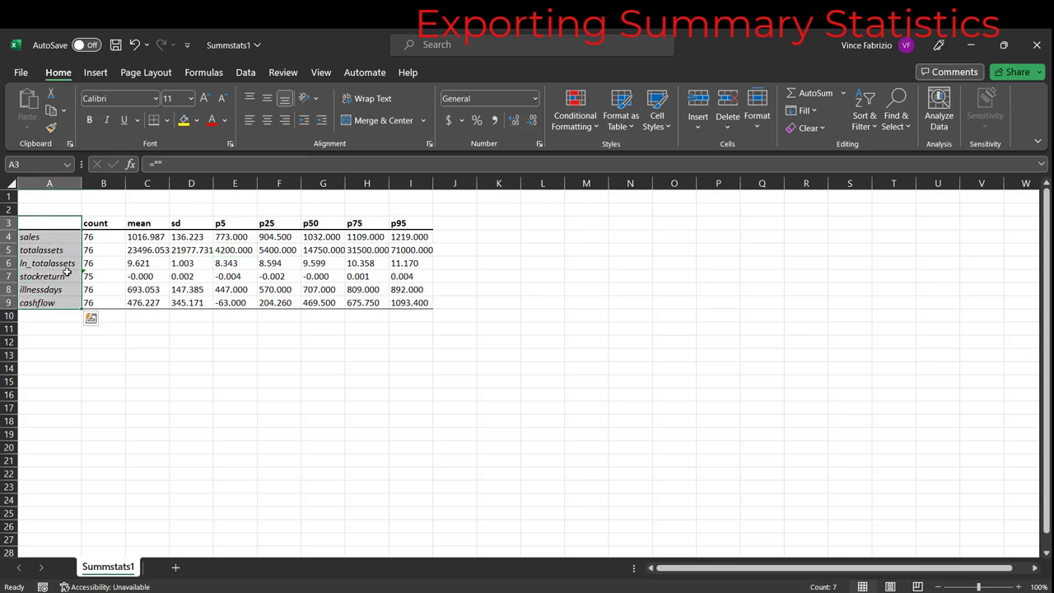
{"action": "right_click", "coordinate": [71, 272]}
{"action": "left_click", "coordinate": [194, 130]}
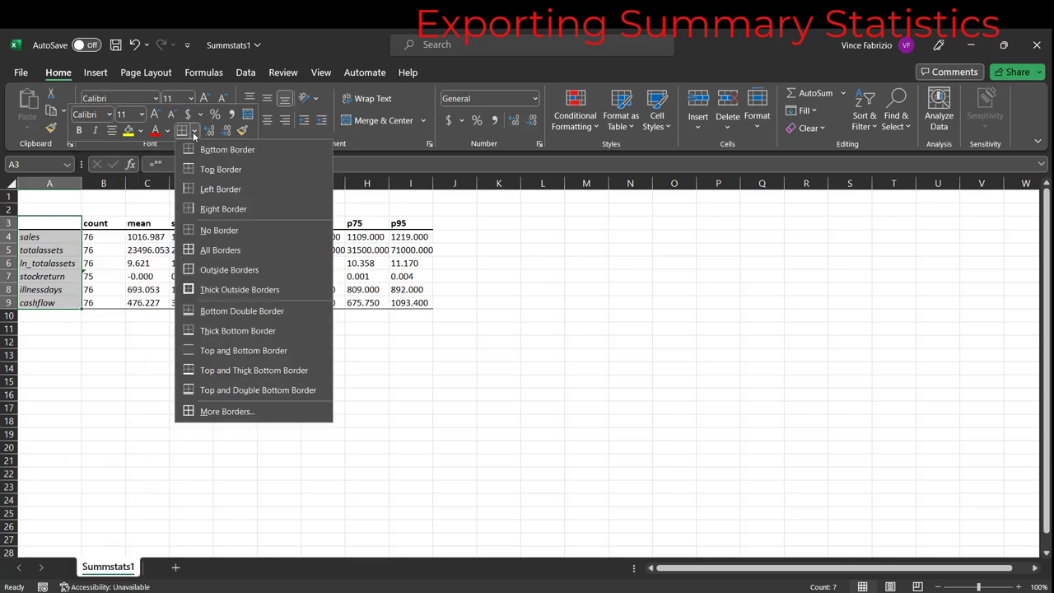
{"action": "left_click", "coordinate": [234, 211]}
{"action": "left_click", "coordinate": [279, 250]}
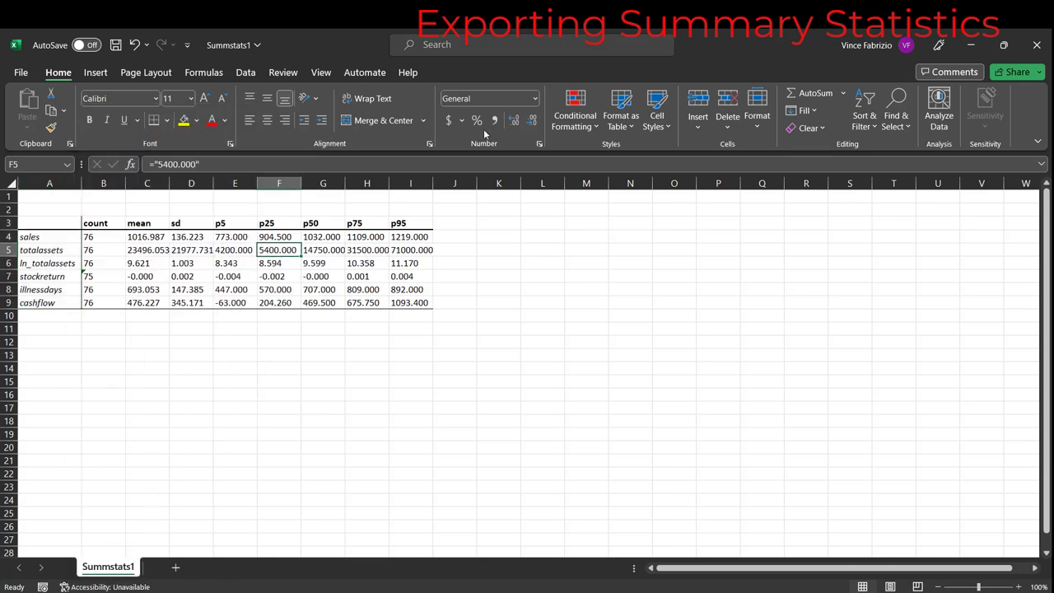
- Copy the table A3:I9 into the blank Word document, keeping the source formatting, and fit the variable-name column's width
{"action": "left_click_drag", "start_coordinate": [44, 222], "coordinate": [431, 313]}
{"action": "key", "text": "ctrl+c"}
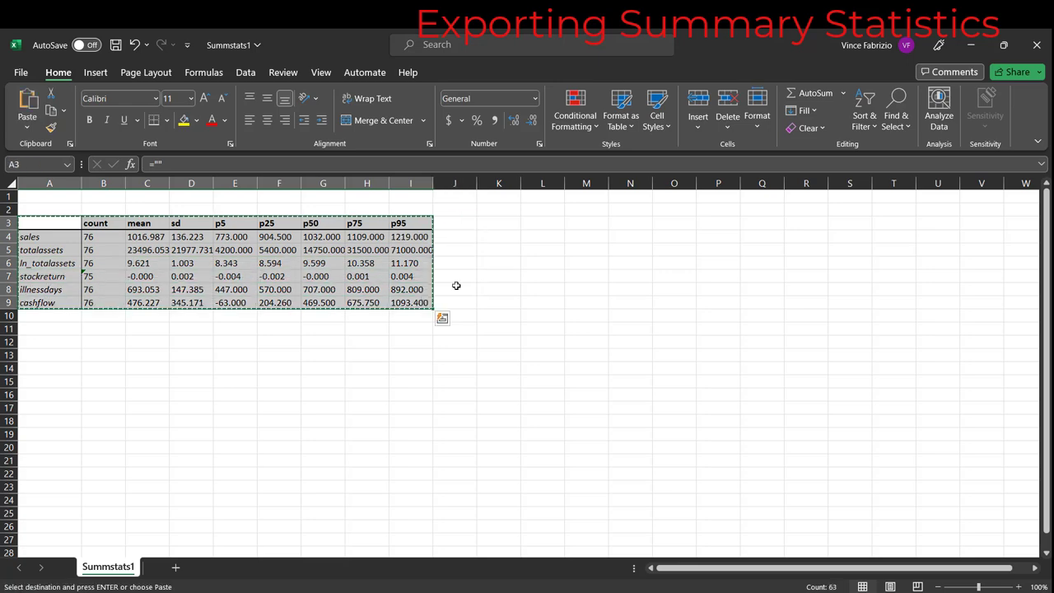
{"action": "key", "text": "alt+Tab"}
{"action": "key", "text": "alt+Tab"}
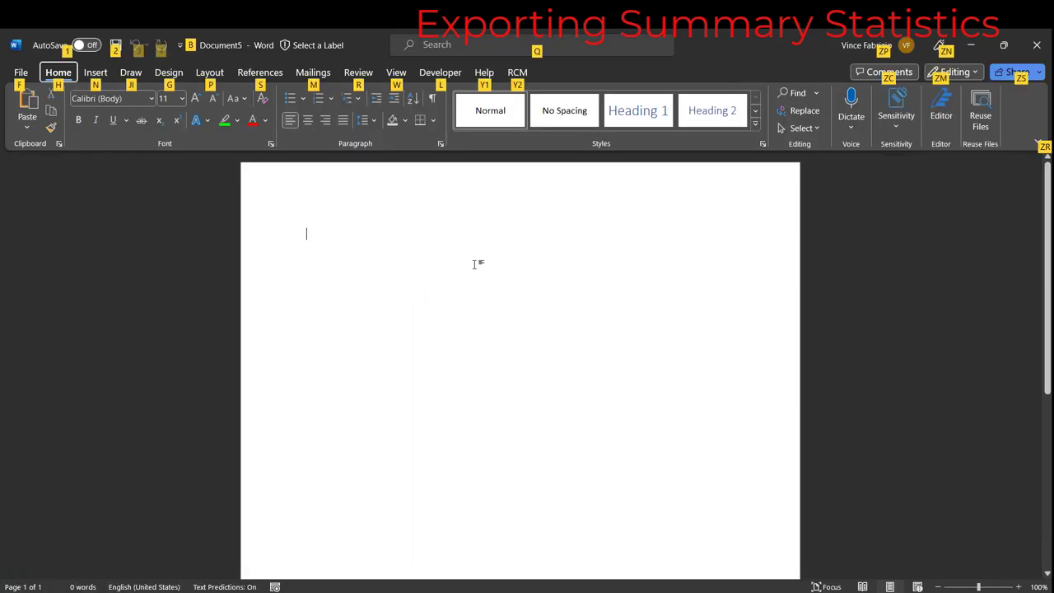
{"action": "right_click", "coordinate": [441, 281]}
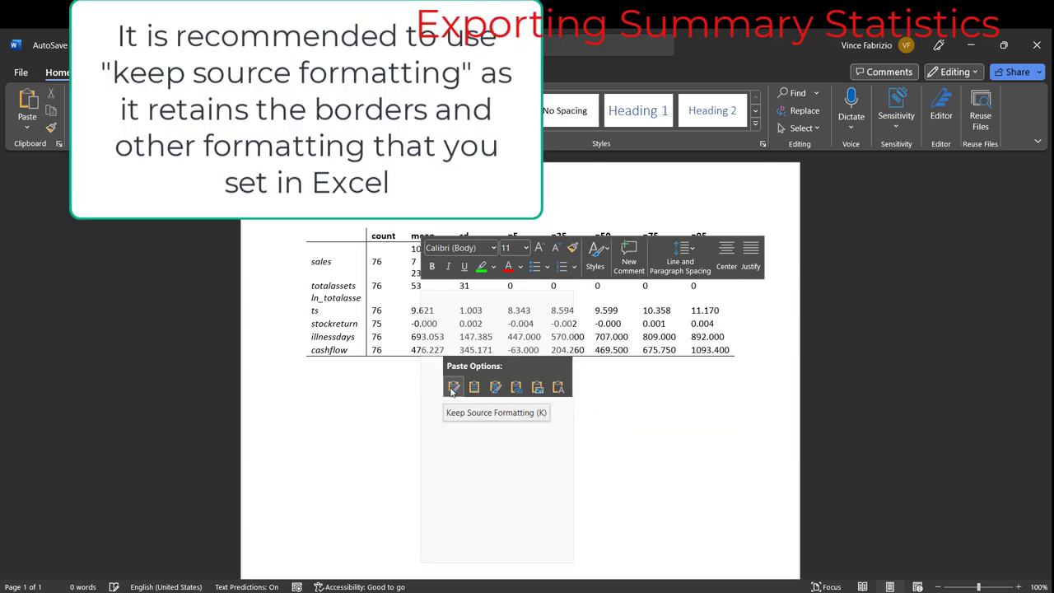
{"action": "left_click", "coordinate": [452, 387]}
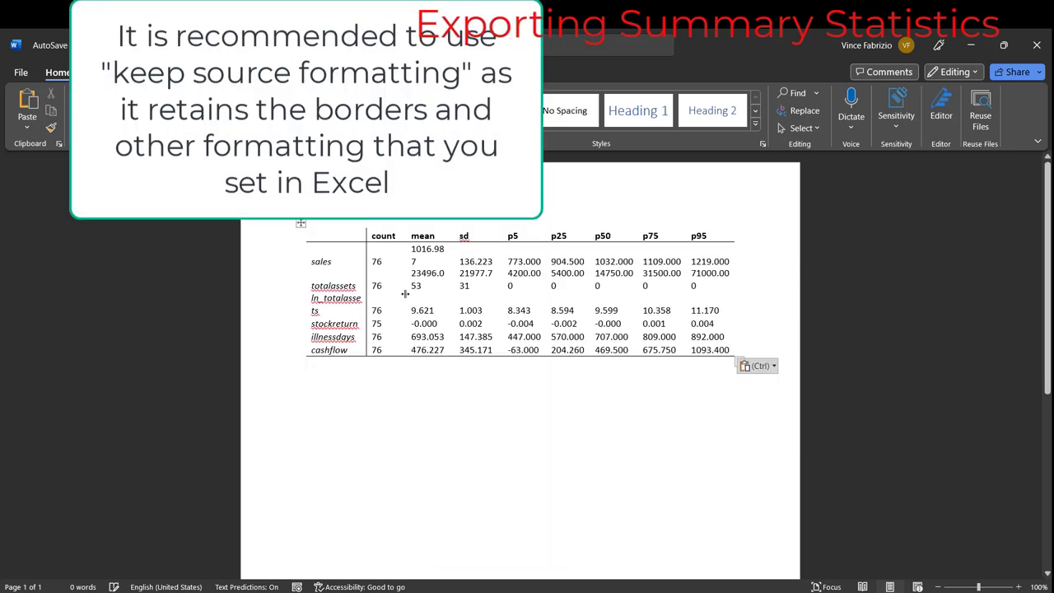
{"action": "double_click", "coordinate": [365, 236]}
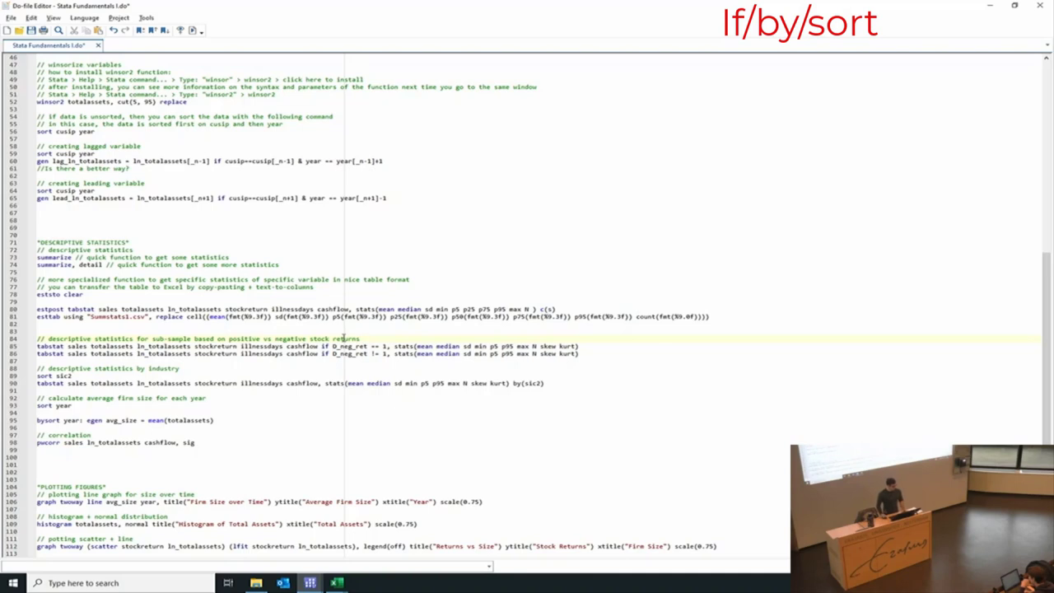
- In the Stata do-file, run the two tabstat commands for D_neg_ret == 1 and D_neg_ret != 1 and review their statistics
{"action": "left_click_drag", "start_coordinate": [37, 346], "coordinate": [583, 353]}
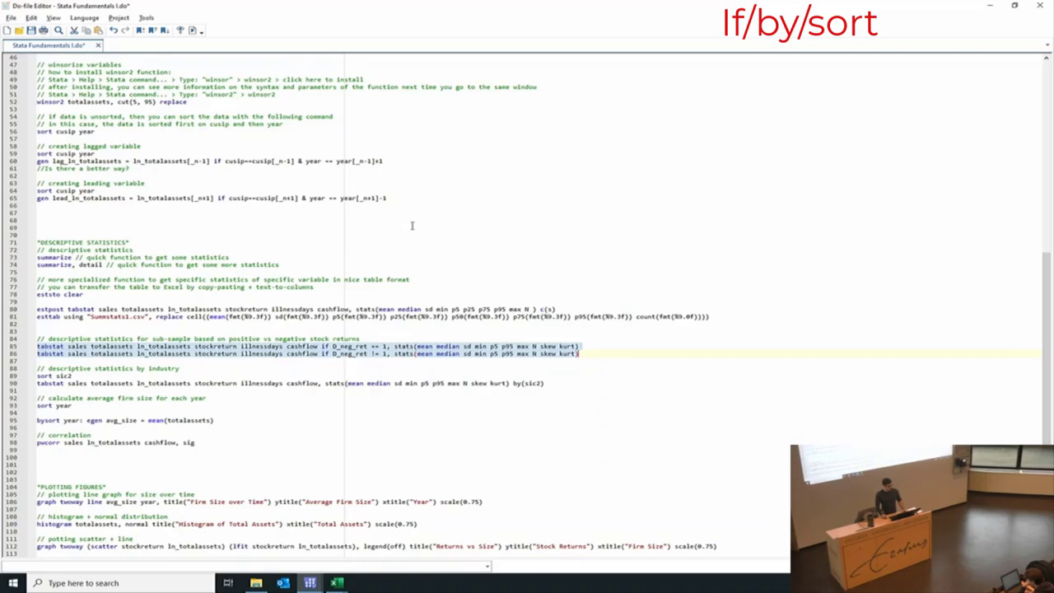
{"action": "key", "text": "alt+Tab"}
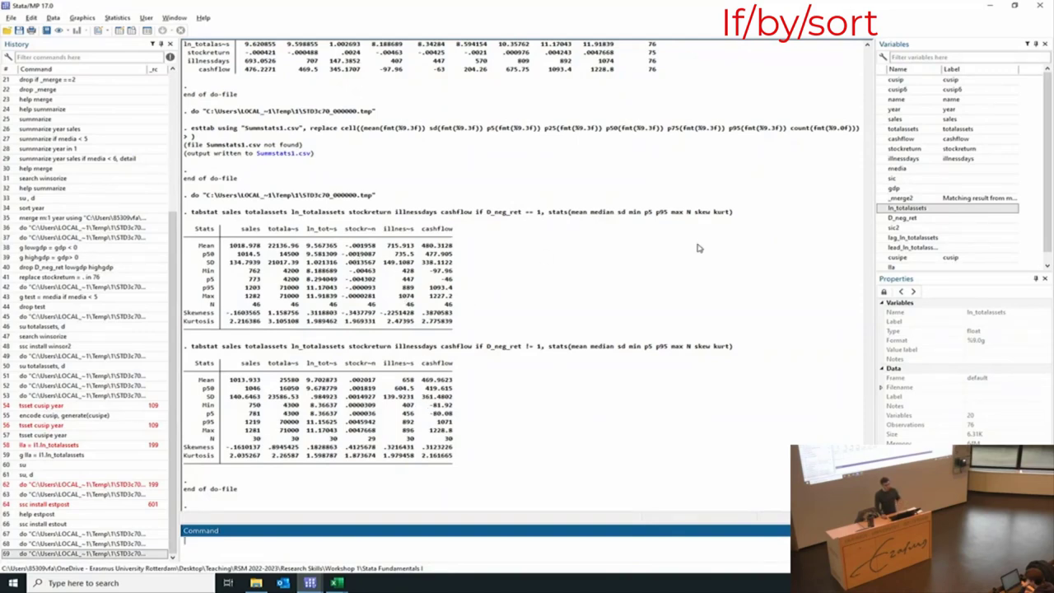
{"action": "left_click", "coordinate": [310, 402]}
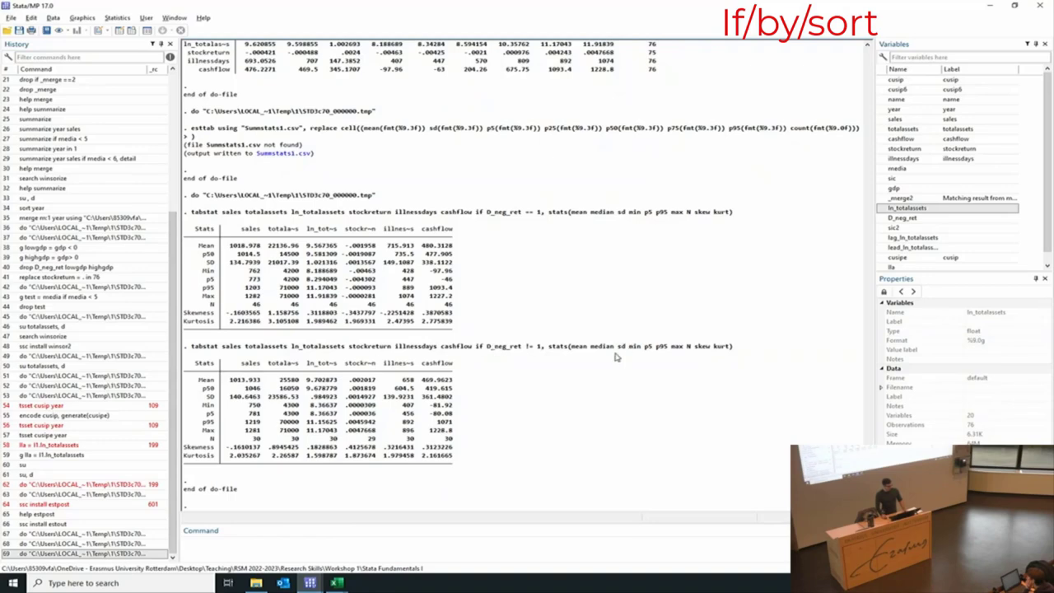
{"action": "left_click_drag", "start_coordinate": [571, 348], "coordinate": [732, 349]}
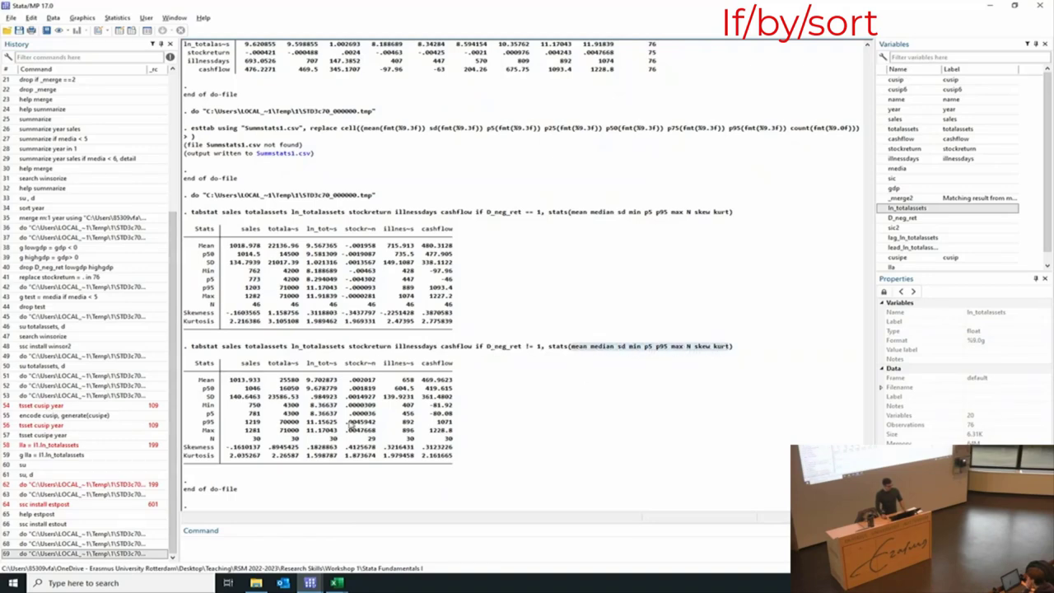
{"action": "left_click", "coordinate": [534, 389]}
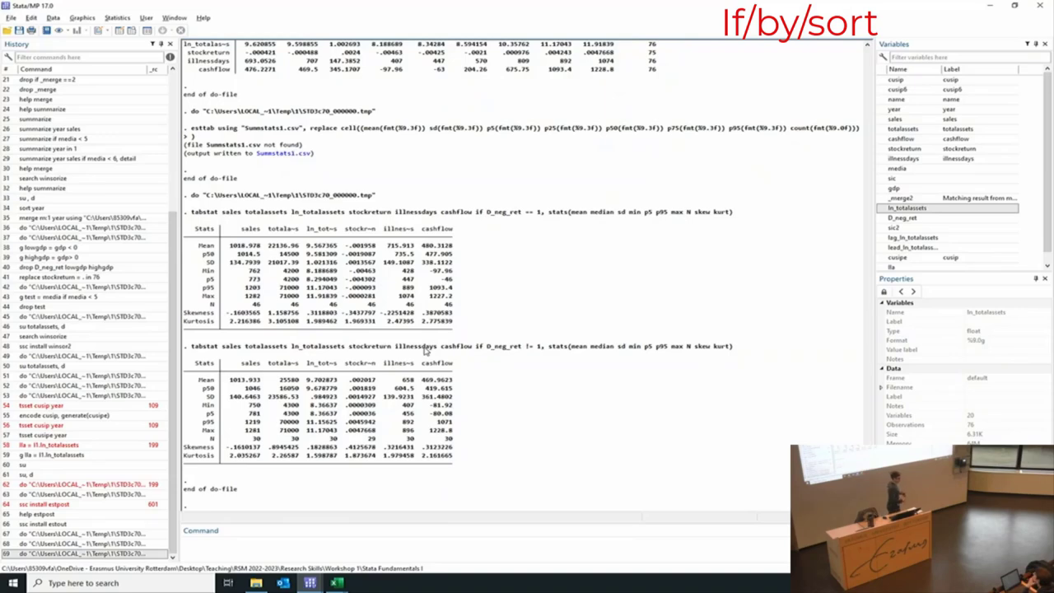
- Try to run the do-file's industry tabstat command from the command line with the prefix by sic2: instead of the by(sic2) option
{"action": "key", "text": "alt+Tab"}
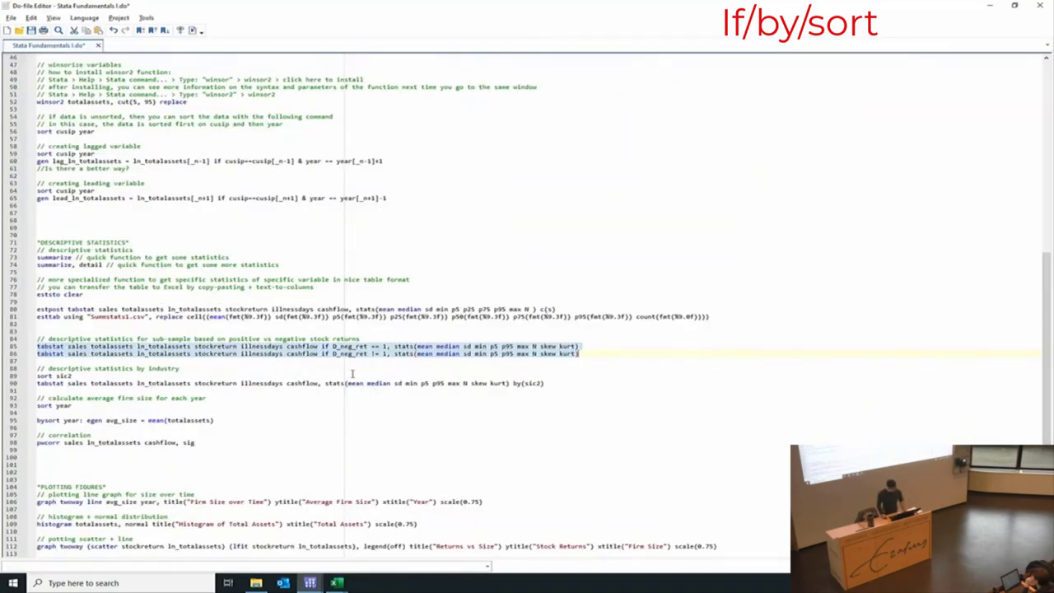
{"action": "left_click", "coordinate": [298, 376]}
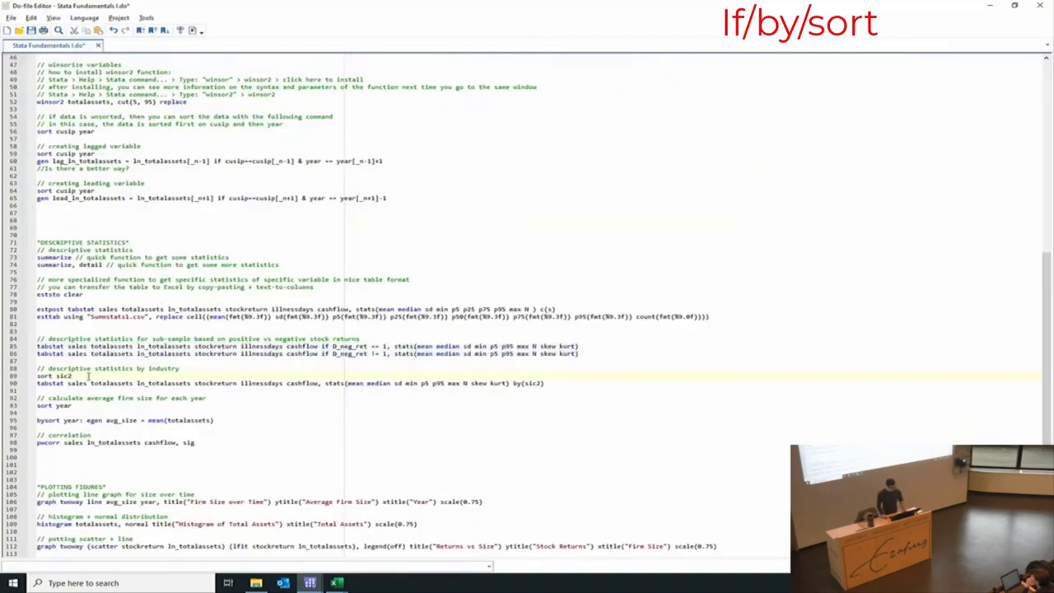
{"action": "key", "text": "alt+Tab"}
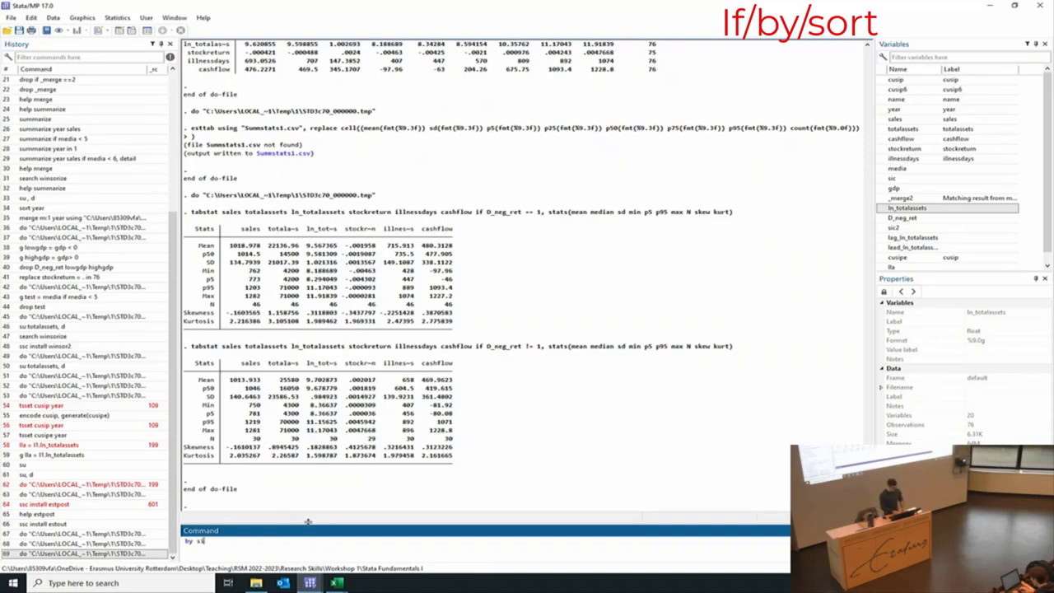
{"action": "type", "text": ":"}
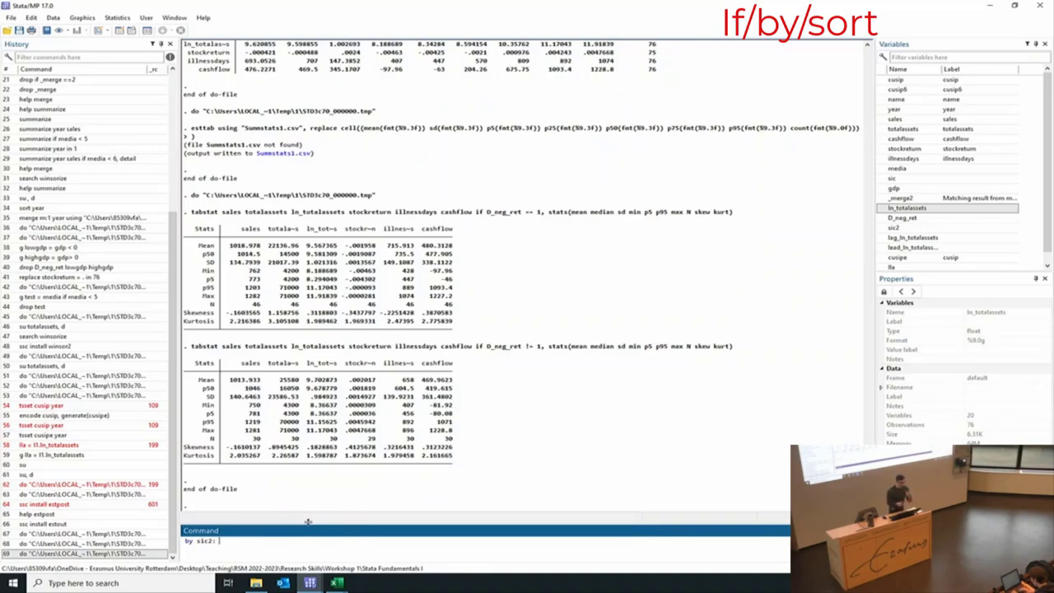
{"action": "key", "text": "alt+Tab"}
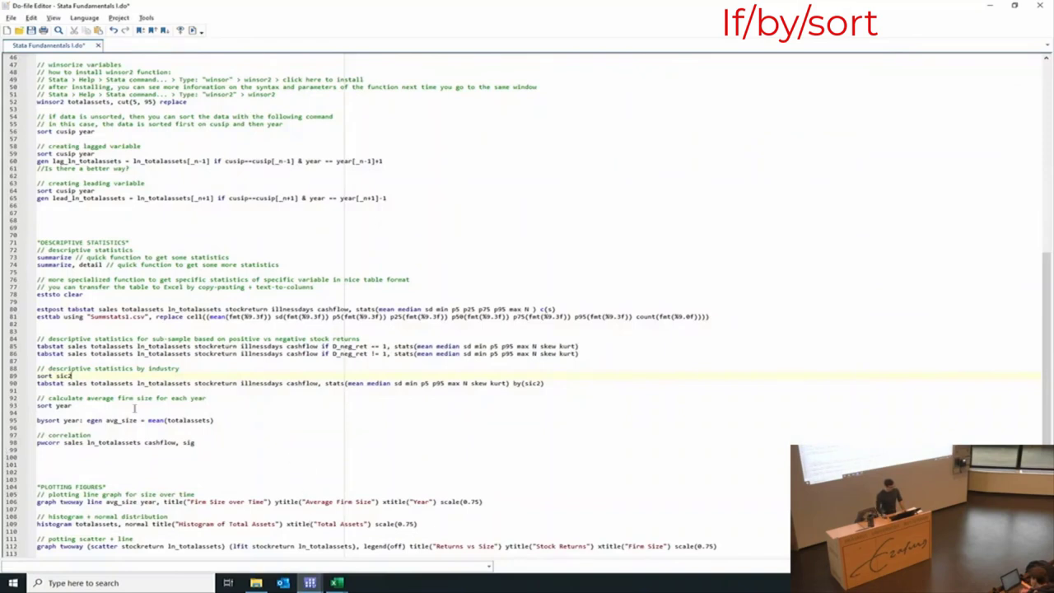
{"action": "left_click_drag", "start_coordinate": [37, 383], "coordinate": [515, 392]}
{"action": "key", "text": "alt+Tab"}
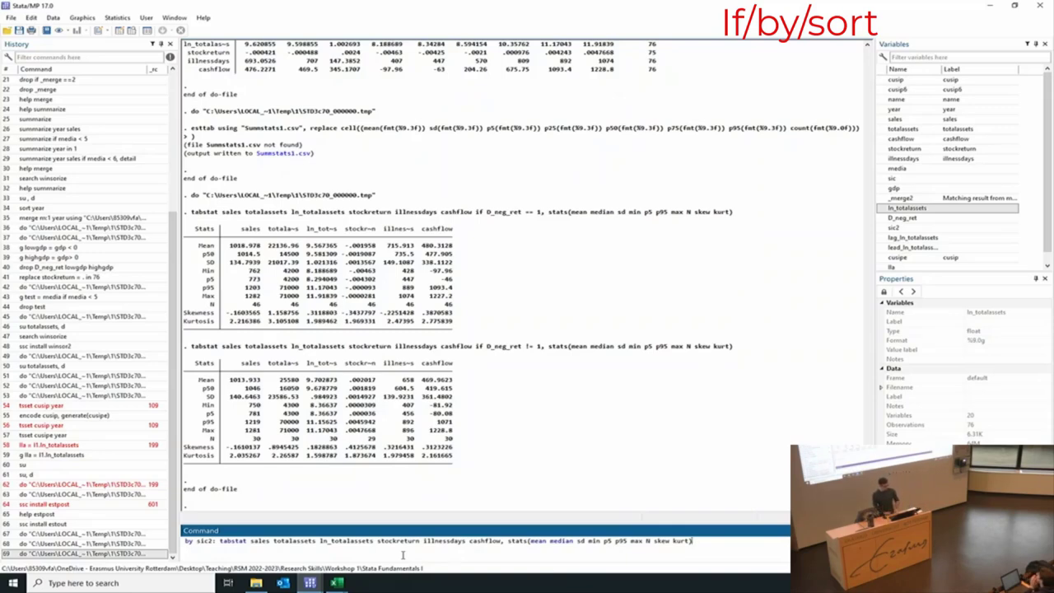
{"action": "key", "text": "Return"}
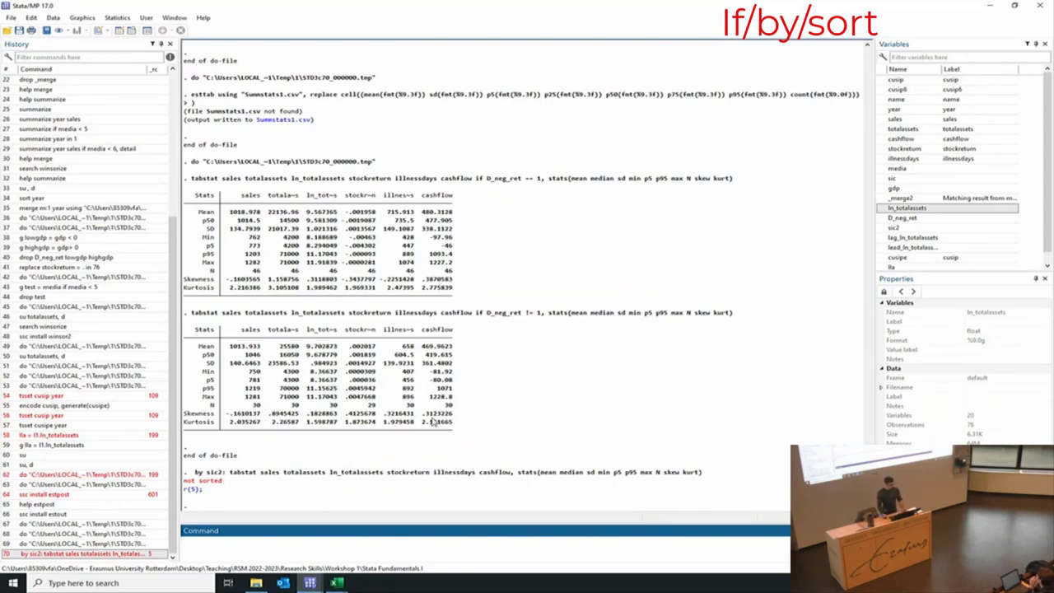
- Rerun the previous tabstat command with the prefix changed to bys sic2: and review the statistics for each industry
{"action": "key", "text": "alt+Tab"}
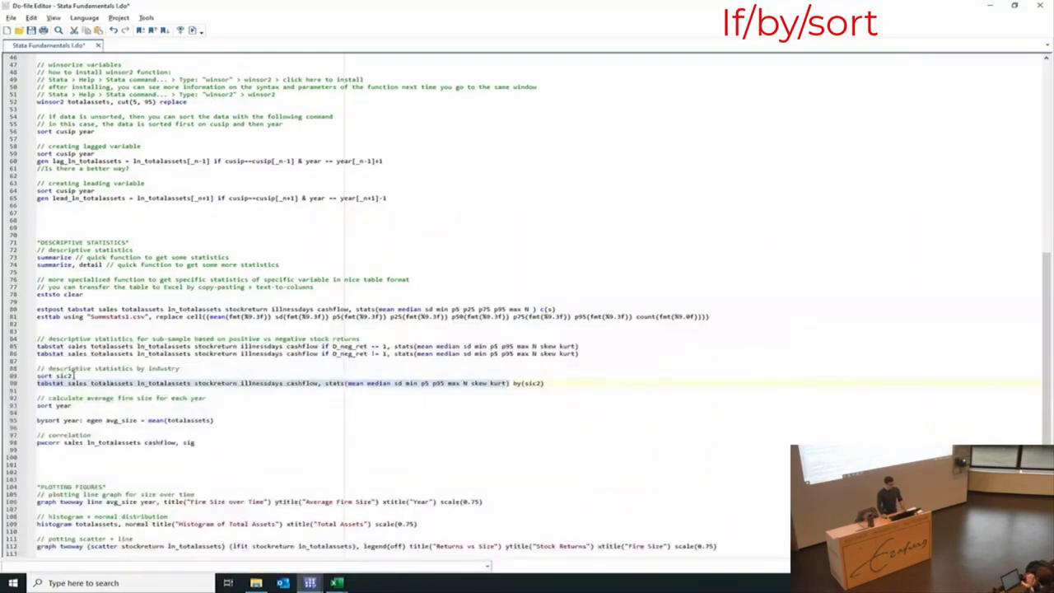
{"action": "left_click", "coordinate": [37, 375]}
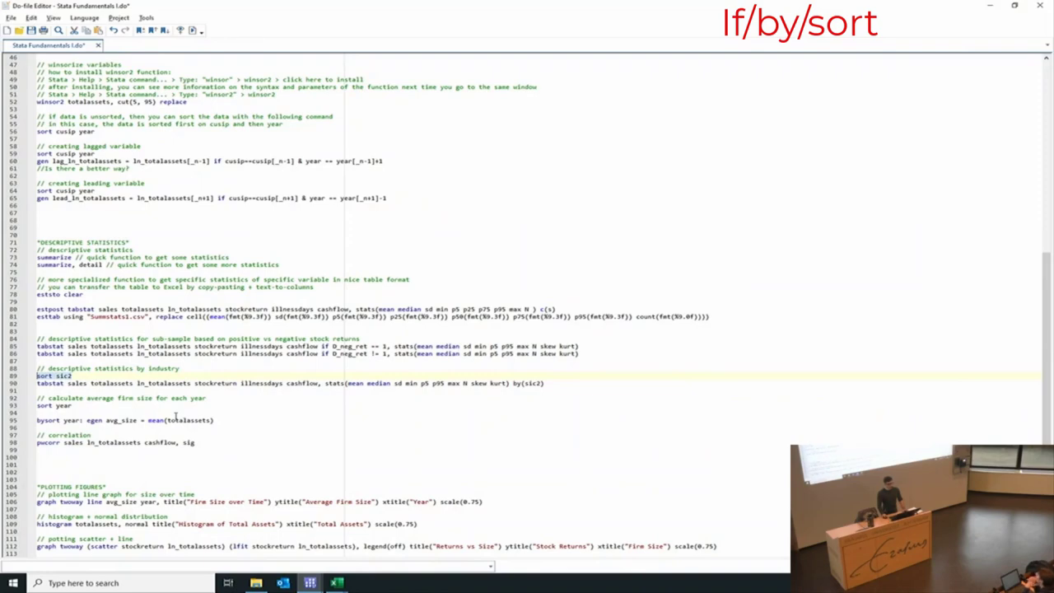
{"action": "key", "text": "alt+Tab"}
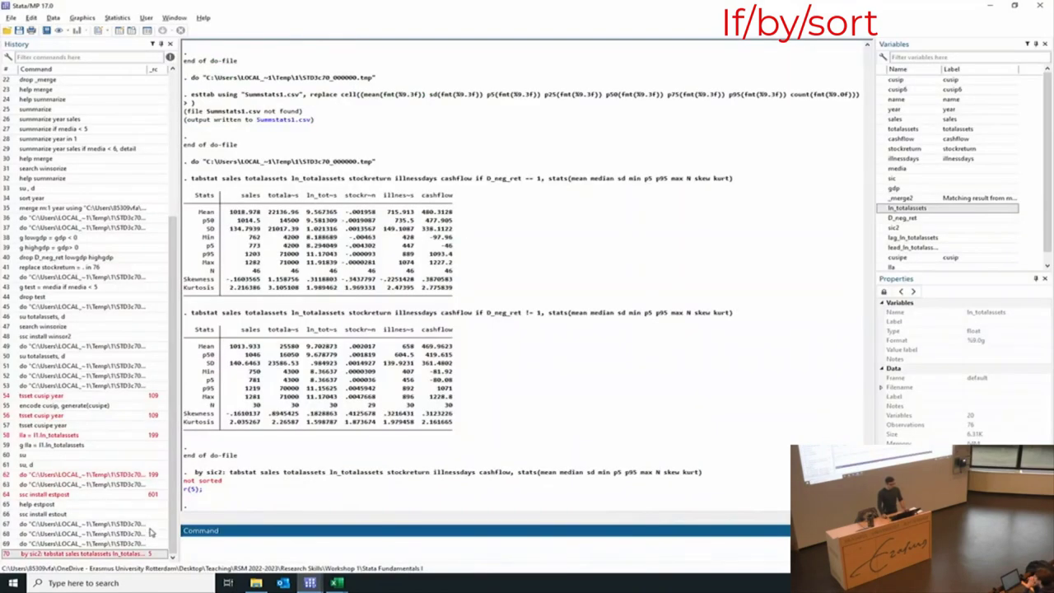
{"action": "left_click", "coordinate": [90, 554]}
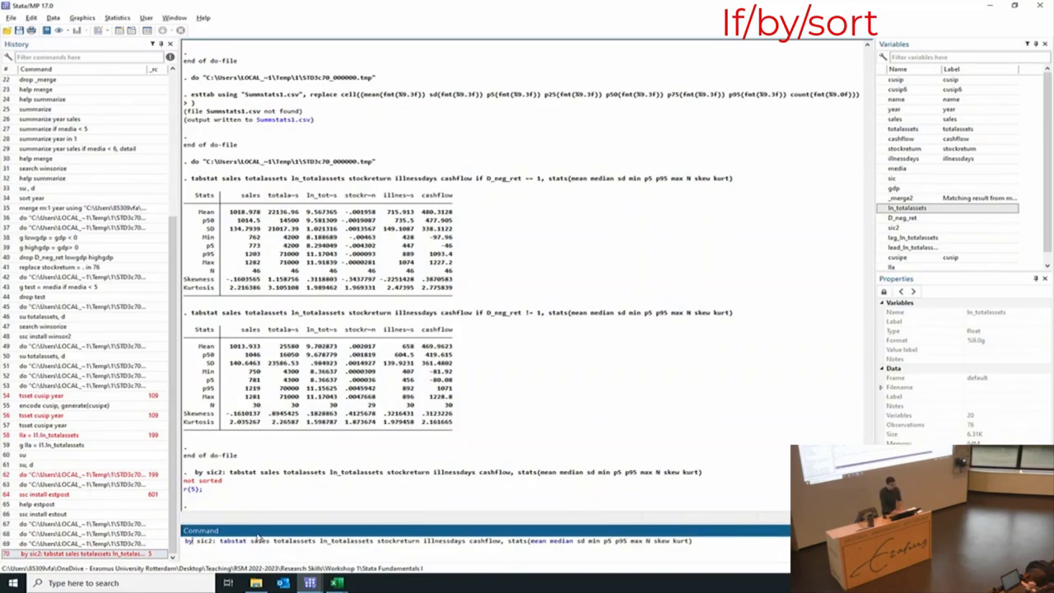
{"action": "type", "text": "sort"}
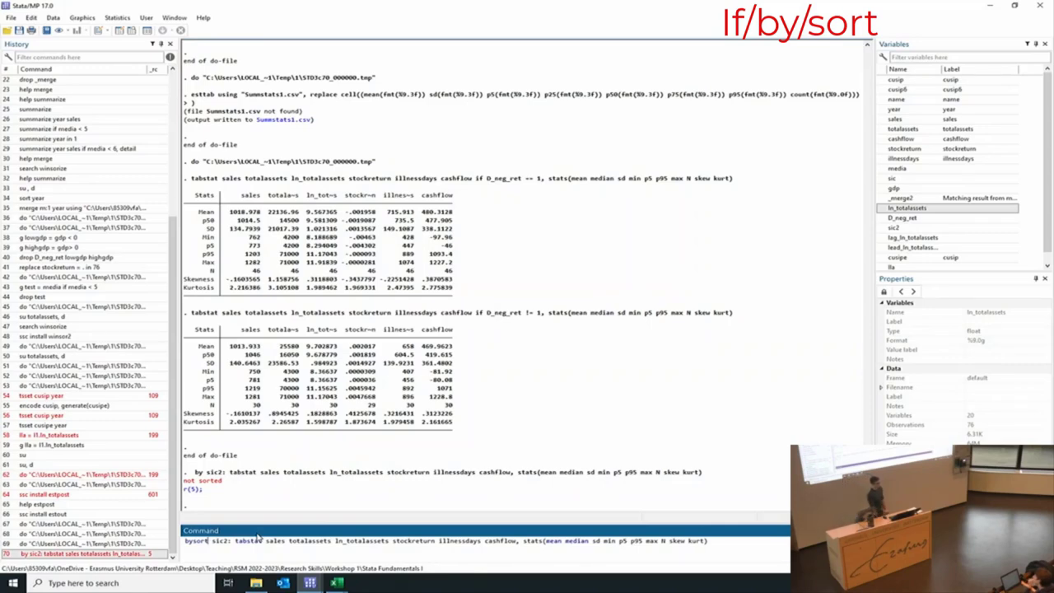
{"action": "key", "text": "BackSpace"}
{"action": "key", "text": "BackSpace"}
{"action": "key", "text": "BackSpace"}
{"action": "key", "text": "BackSpace"}
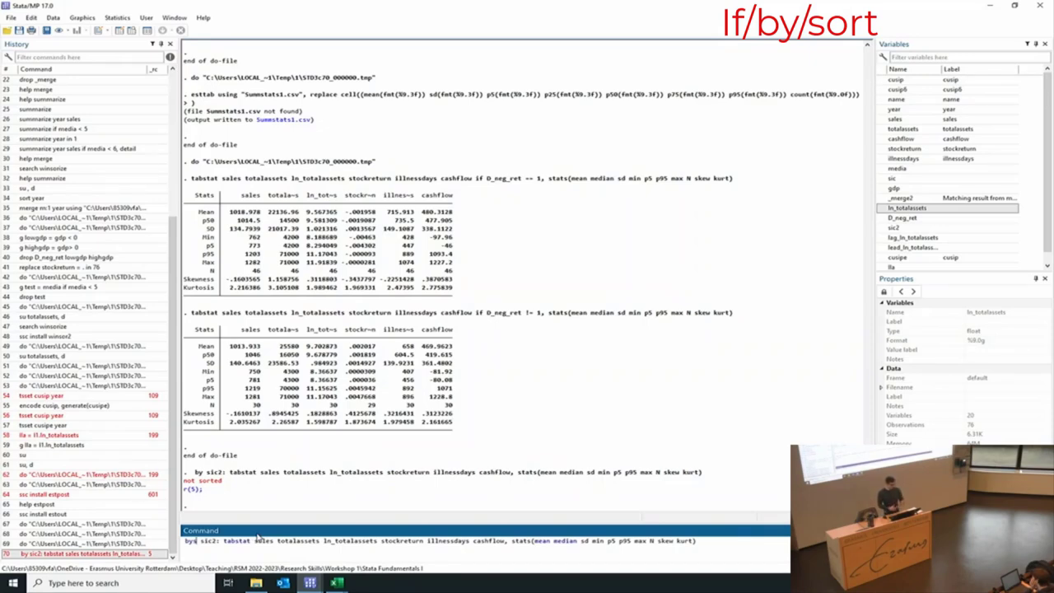
{"action": "key", "text": "Return"}
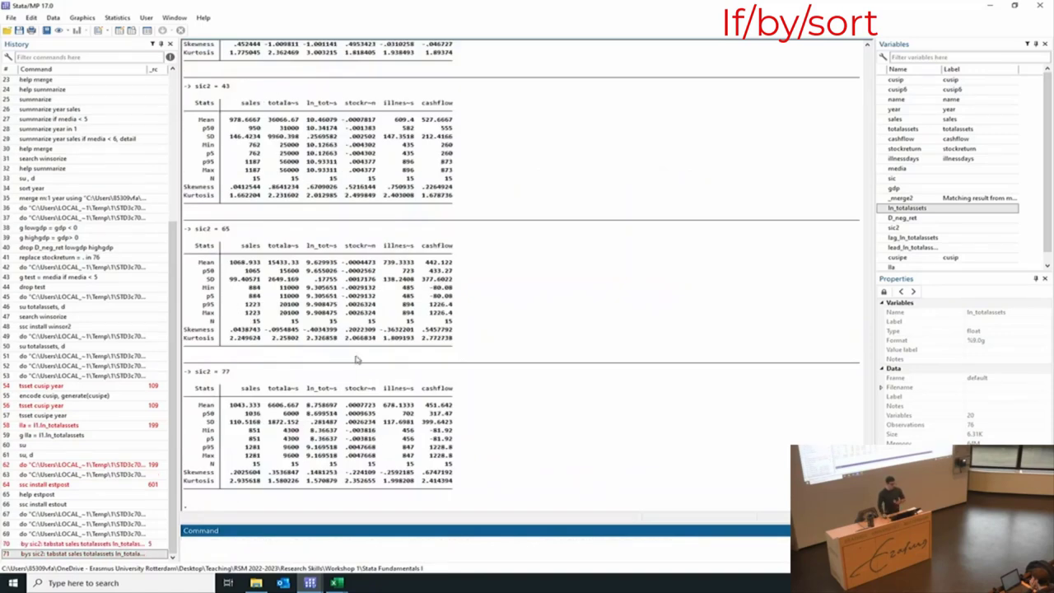
{"action": "scroll", "coordinate": [354, 342], "scroll_direction": "up", "scroll_amount": 10}
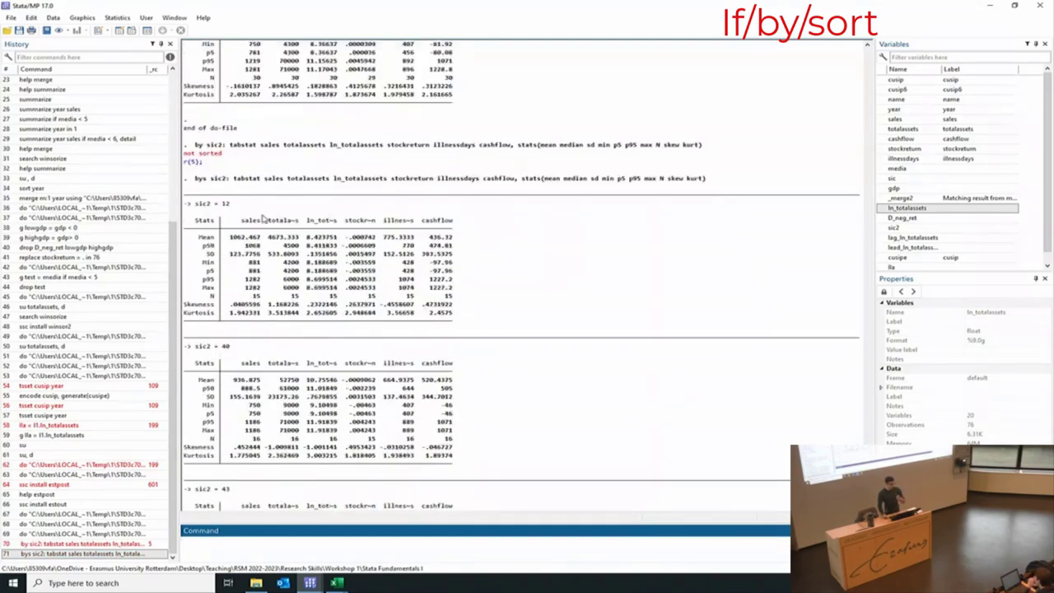
{"action": "scroll", "coordinate": [264, 216], "scroll_direction": "down", "scroll_amount": 2}
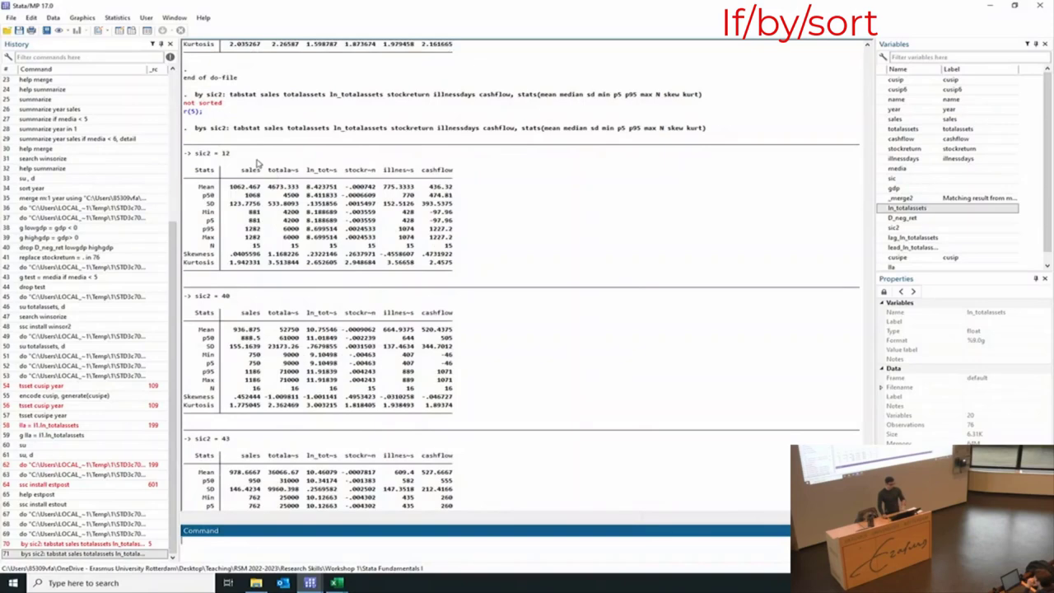
{"action": "scroll", "coordinate": [272, 173], "scroll_direction": "down", "scroll_amount": 6}
{"action": "scroll", "coordinate": [314, 318], "scroll_direction": "down", "scroll_amount": 6}
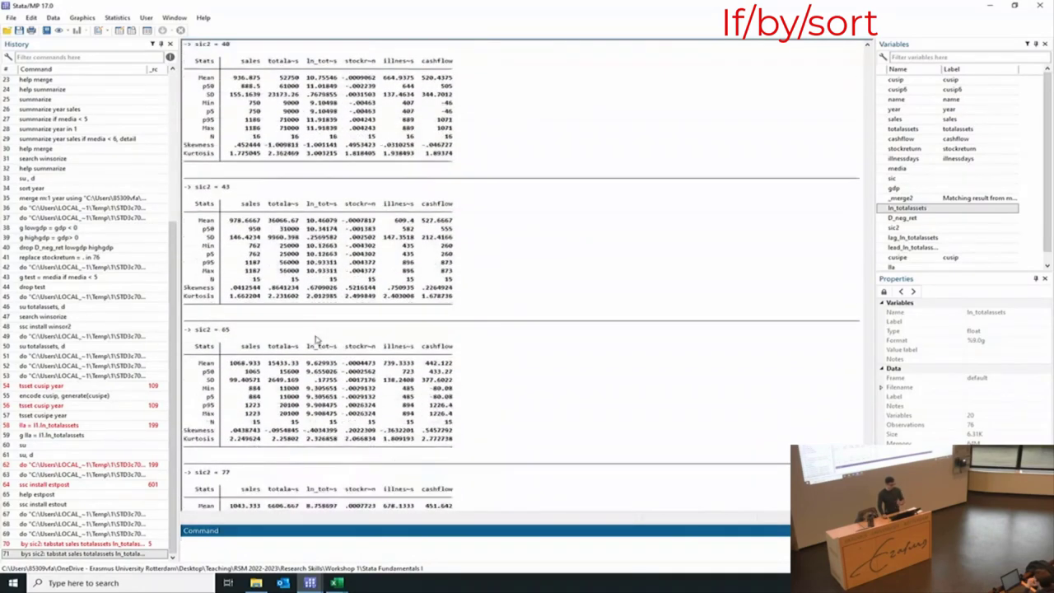
{"action": "key", "text": "alt+Tab"}
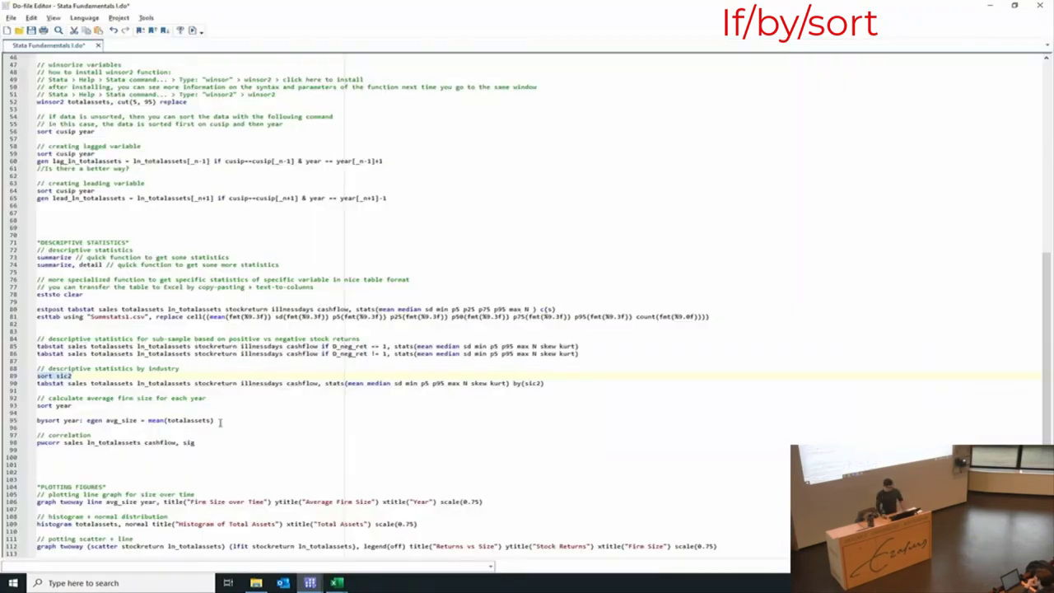
- Generate a constant variable with generate terst = 5 from the command line, find it in the variable list, and drop it again
{"action": "left_click", "coordinate": [106, 405]}
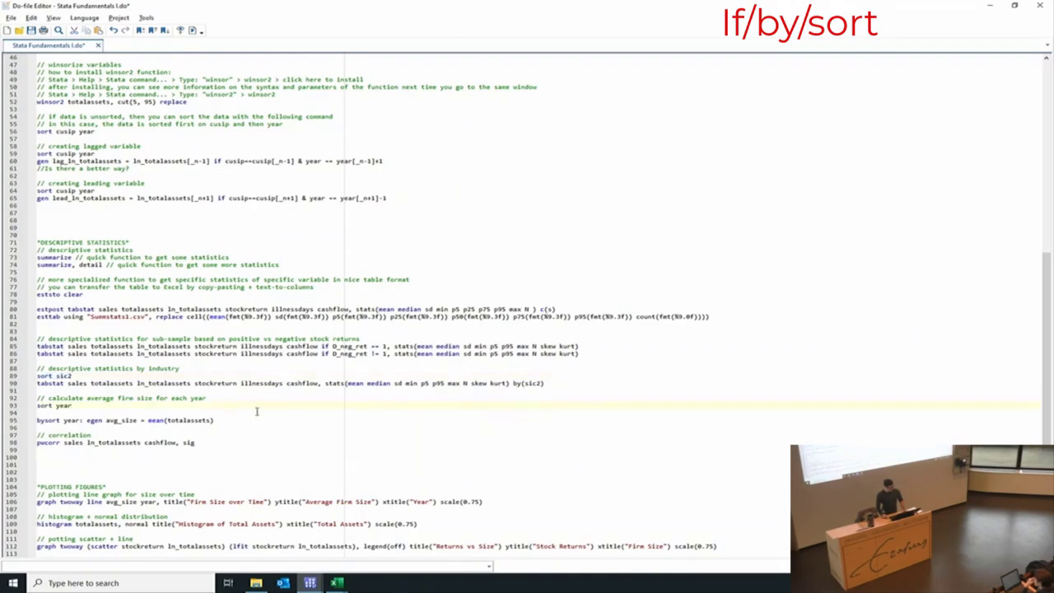
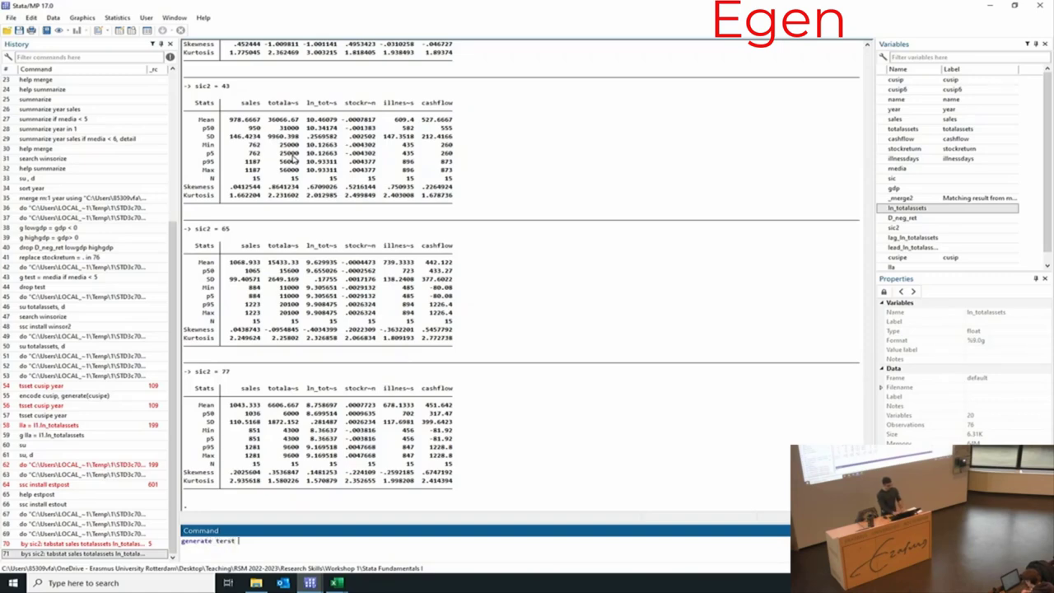
{"action": "key", "text": "Return"}
{"action": "key", "text": "alt+Tab"}
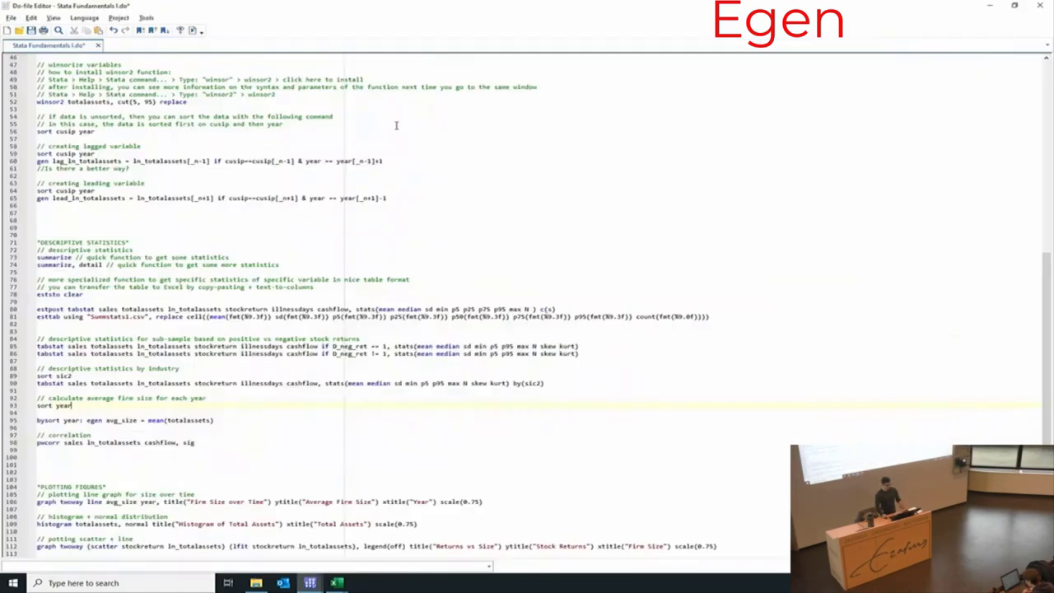
{"action": "key", "text": "alt+Tab"}
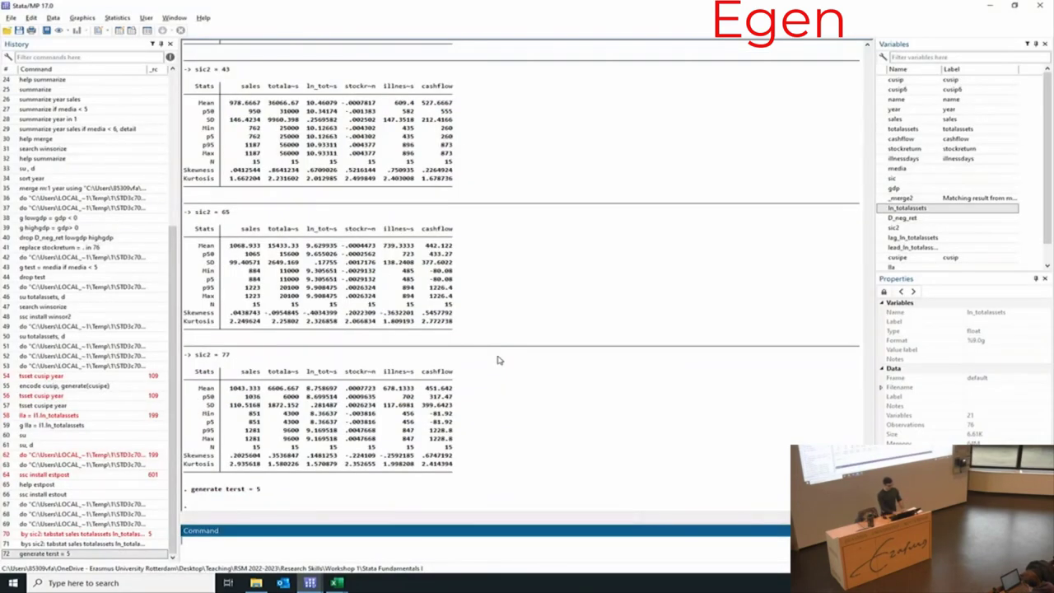
{"action": "scroll", "coordinate": [896, 247], "scroll_direction": "down", "scroll_amount": 1}
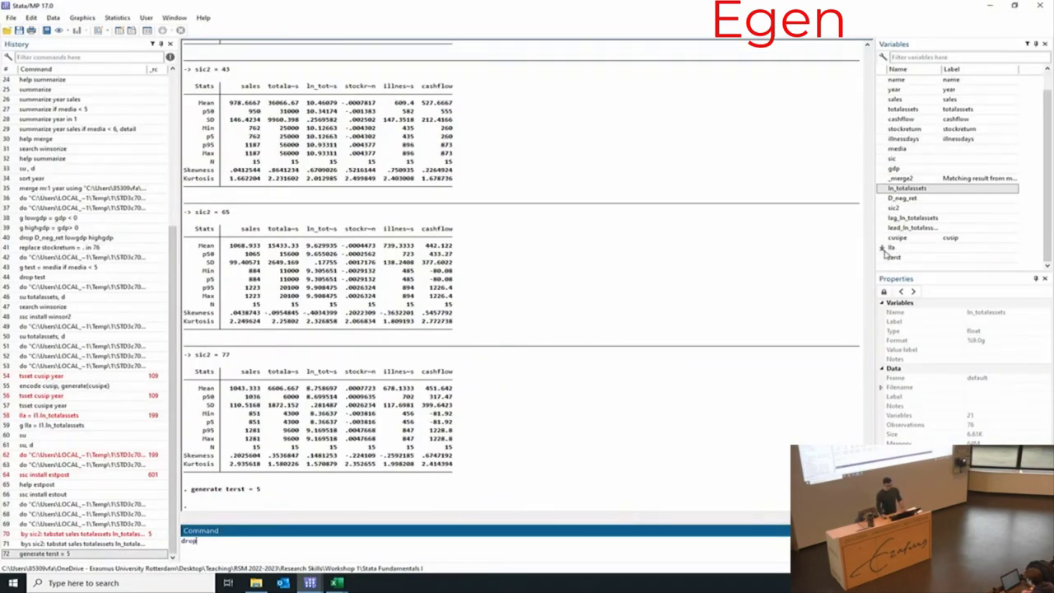
{"action": "left_click", "coordinate": [891, 257]}
{"action": "key", "text": "Return"}
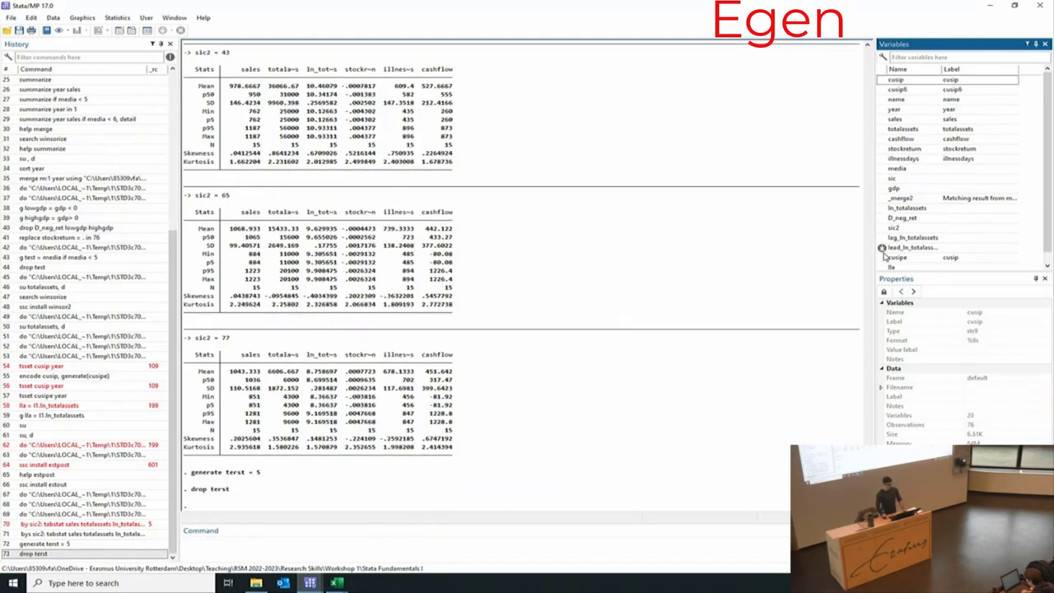
- Enter the prefix bys year: on the command line without running it and examine the row order of the first observations in the Data Editor
{"action": "key", "text": "alt+Tab"}
{"action": "key", "text": "alt+Tab"}
{"action": "type", "text": "bys year:"}
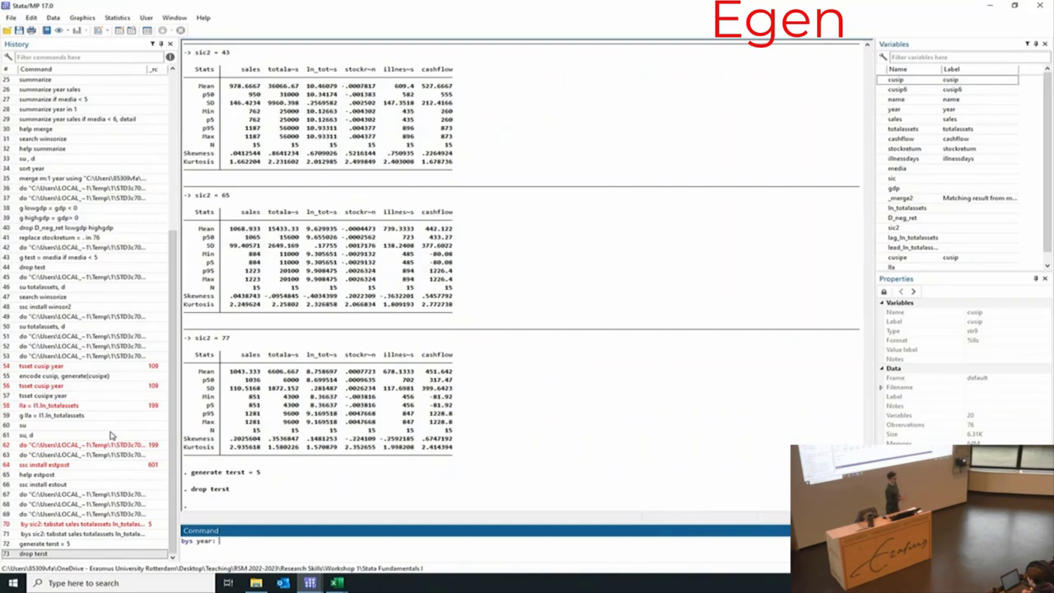
{"action": "key", "text": "alt+Tab"}
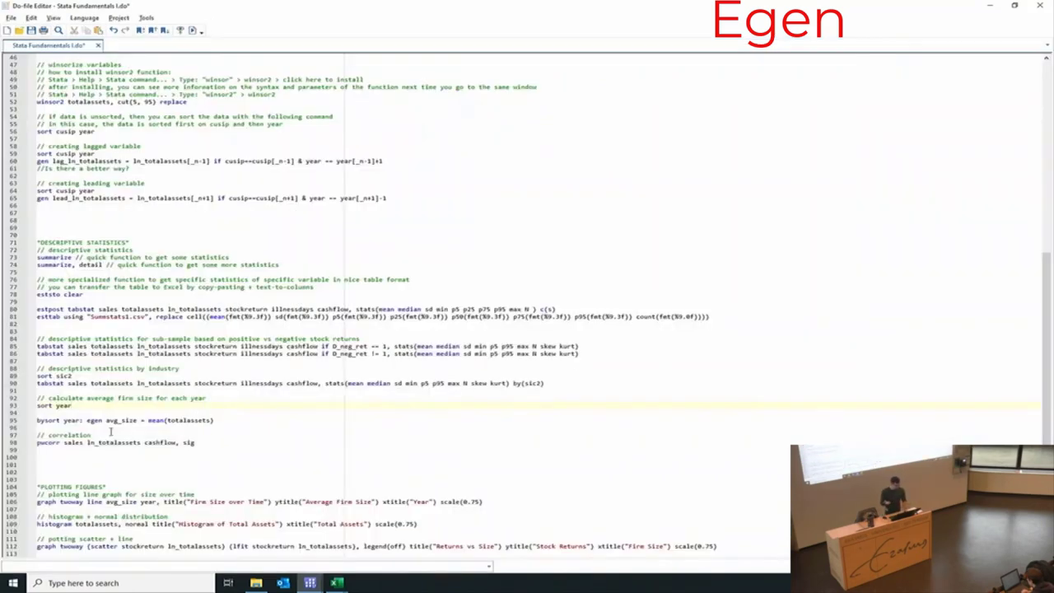
{"action": "key", "text": "alt+Tab"}
{"action": "key", "text": "alt+Tab"}
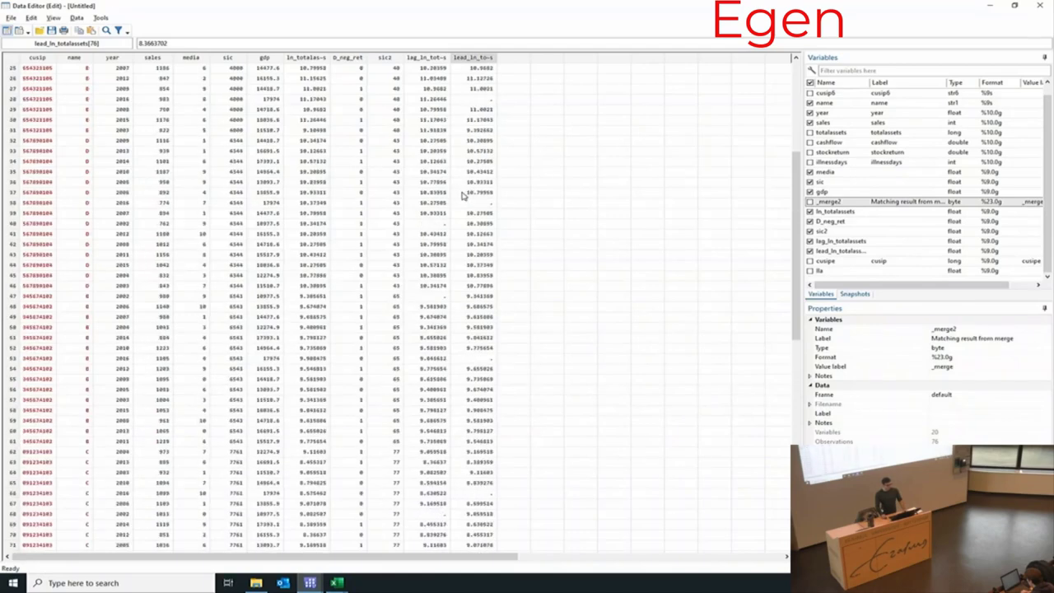
{"action": "scroll", "coordinate": [464, 195], "scroll_direction": "up", "scroll_amount": 8}
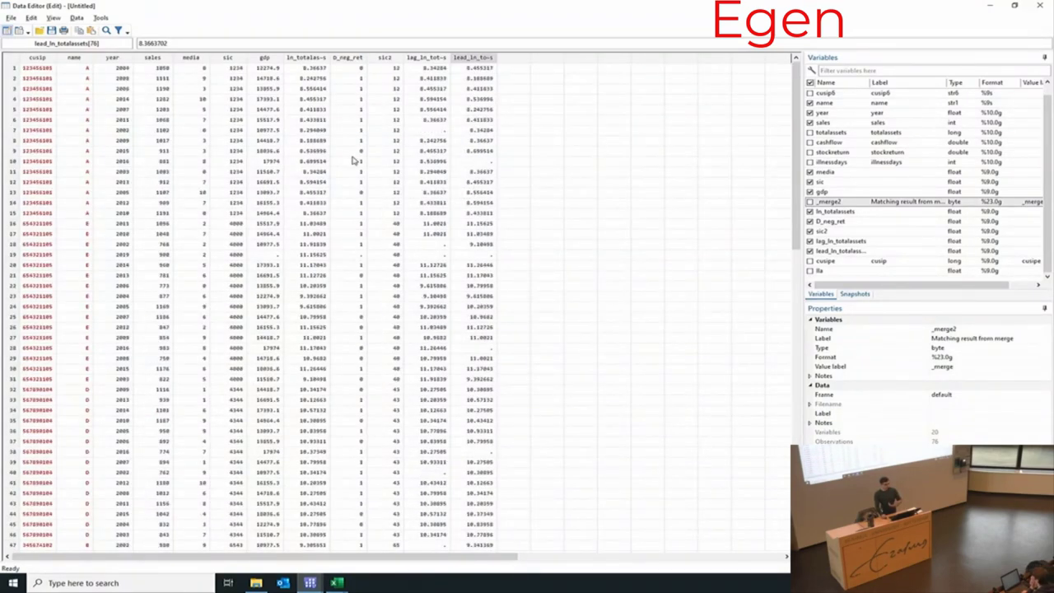
{"action": "left_click", "coordinate": [39, 79]}
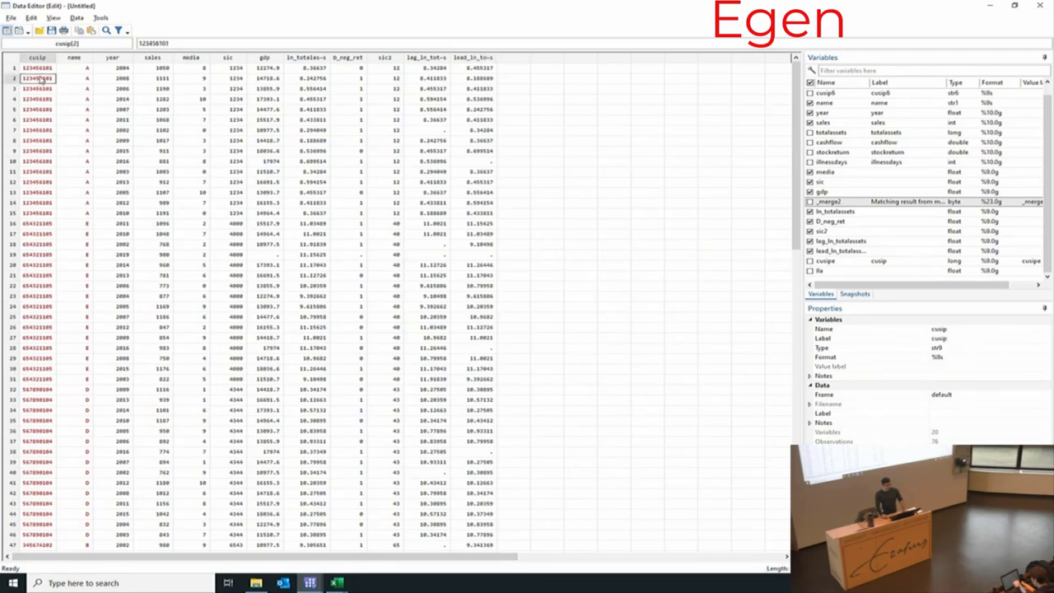
{"action": "left_click_drag", "start_coordinate": [14, 70], "coordinate": [15, 110]}
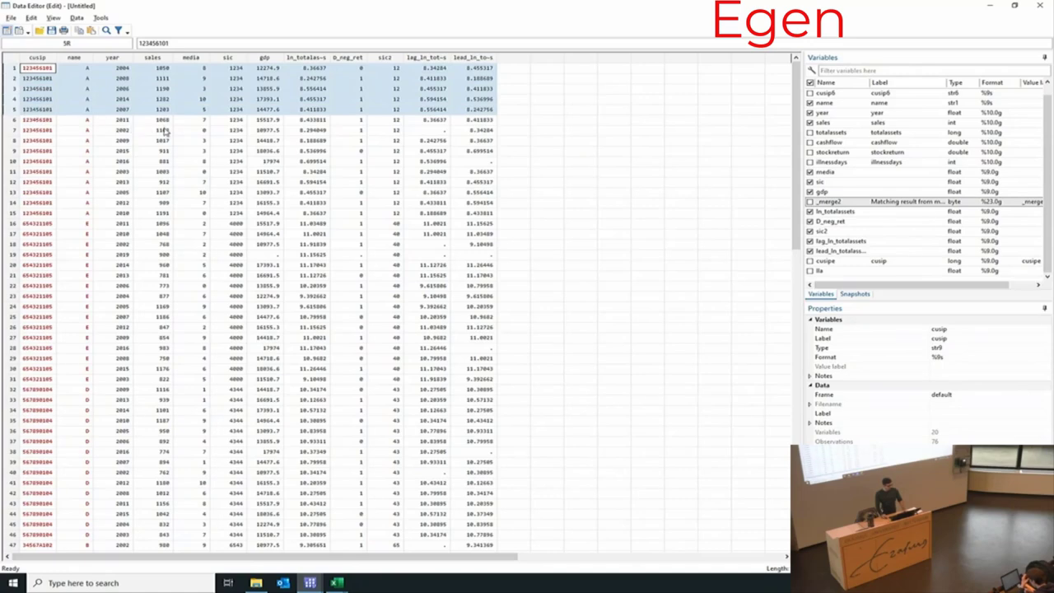
- Replace the pending prefix with the command sort year, run it, and check the first five observations in the Data Editor
{"action": "key", "text": "alt+Tab"}
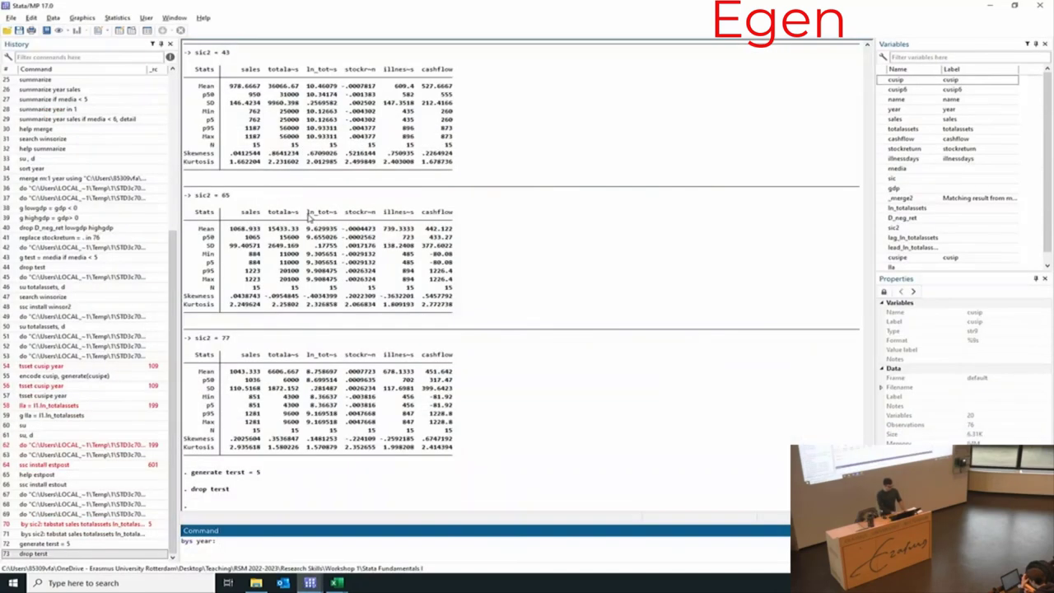
{"action": "key", "text": "BackSpace"}
{"action": "key", "text": "BackSpace"}
{"action": "key", "text": "BackSpace"}
{"action": "key", "text": "BackSpace"}
{"action": "key", "text": "BackSpace"}
{"action": "key", "text": "BackSpace"}
{"action": "key", "text": "BackSpace"}
{"action": "key", "text": "BackSpace"}
{"action": "key", "text": "Return"}
{"action": "key", "text": "alt+Tab"}
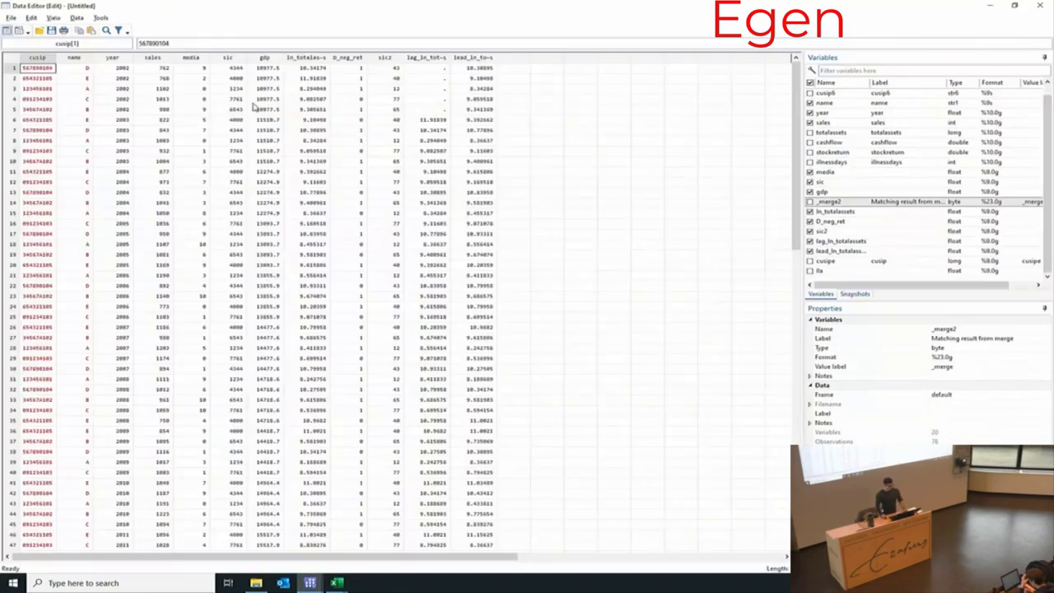
{"action": "left_click_drag", "start_coordinate": [13, 71], "coordinate": [24, 113]}
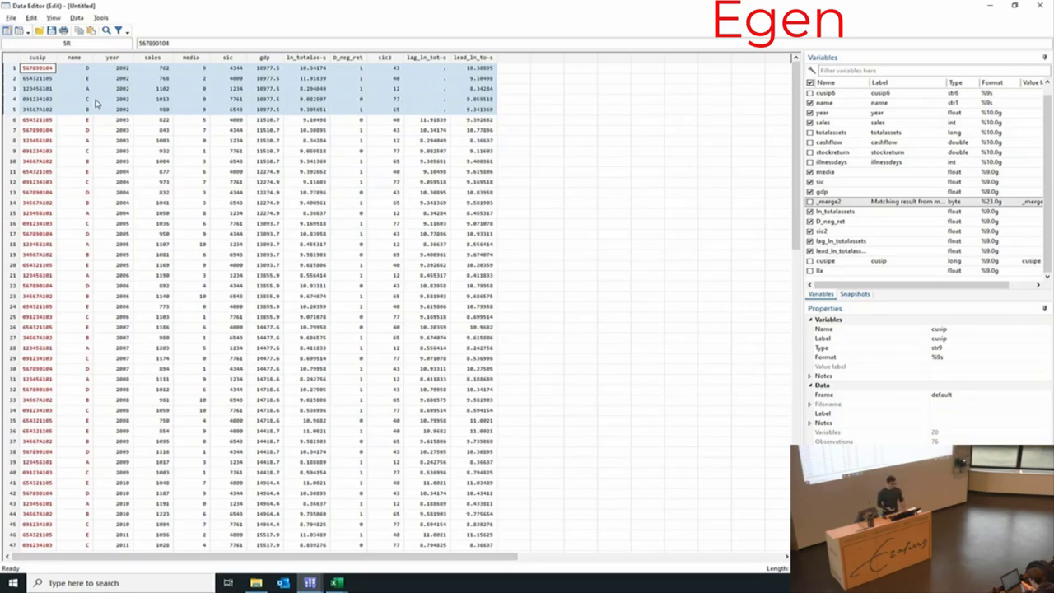
- Run the do-file line bysort year: egen avg_size = mean(totalassets)
{"action": "key", "text": "alt+Tab"}
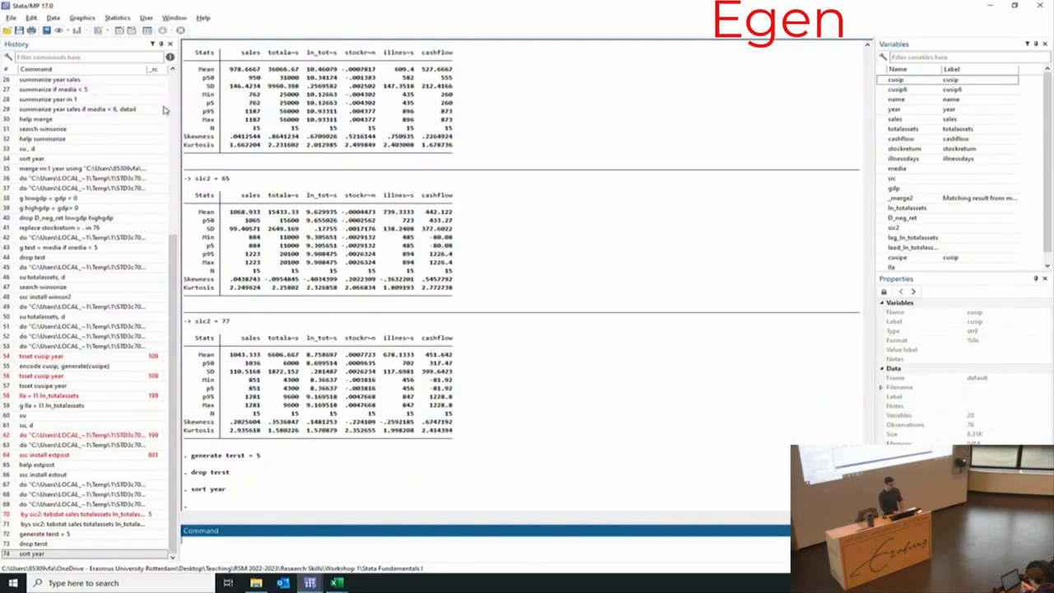
{"action": "key", "text": "alt+Tab"}
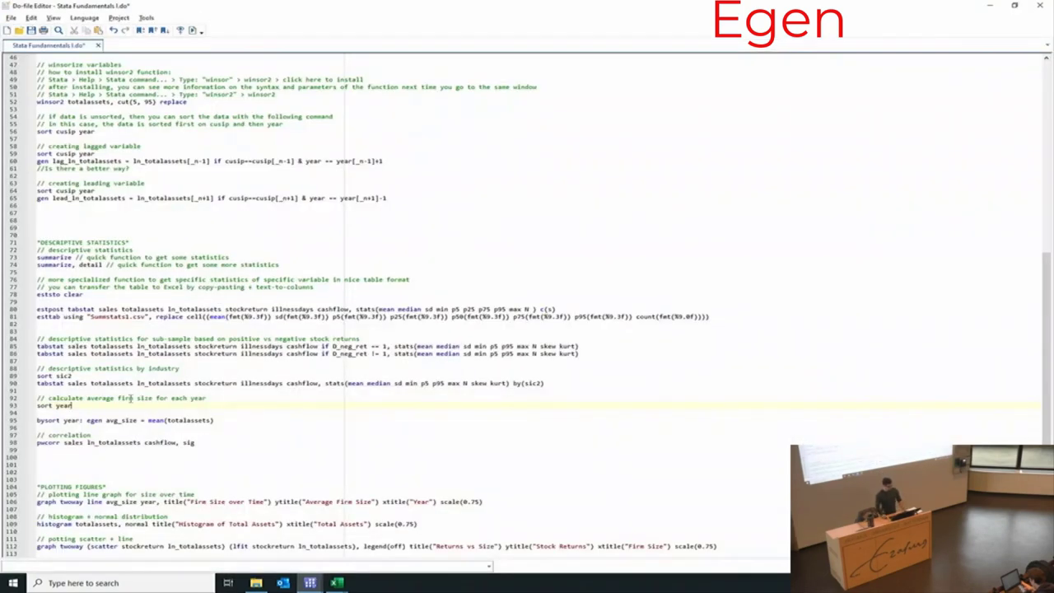
{"action": "left_click_drag", "start_coordinate": [217, 422], "coordinate": [32, 420]}
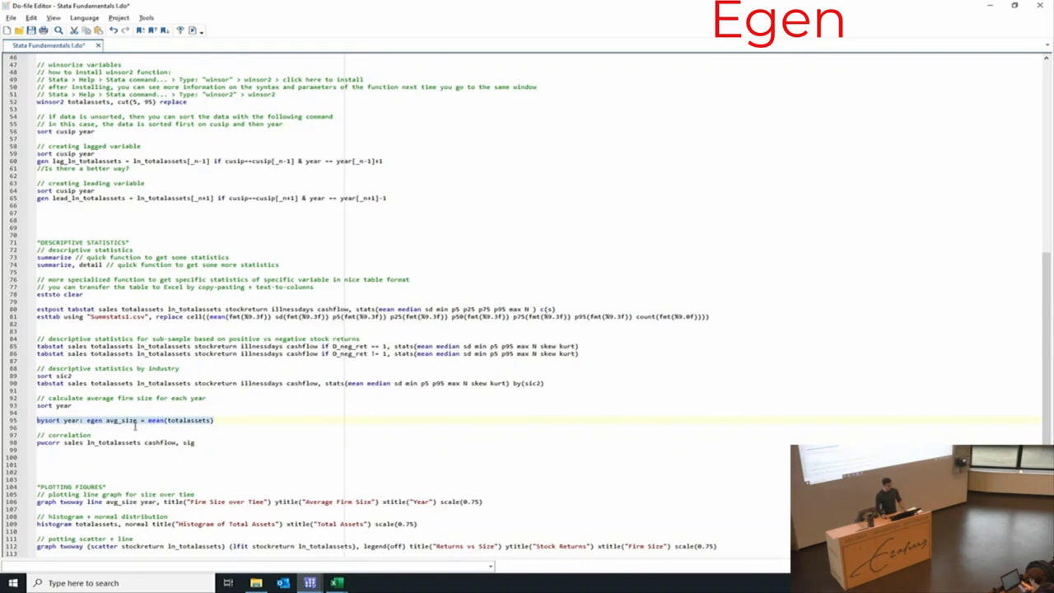
{"action": "key", "text": "alt+Tab"}
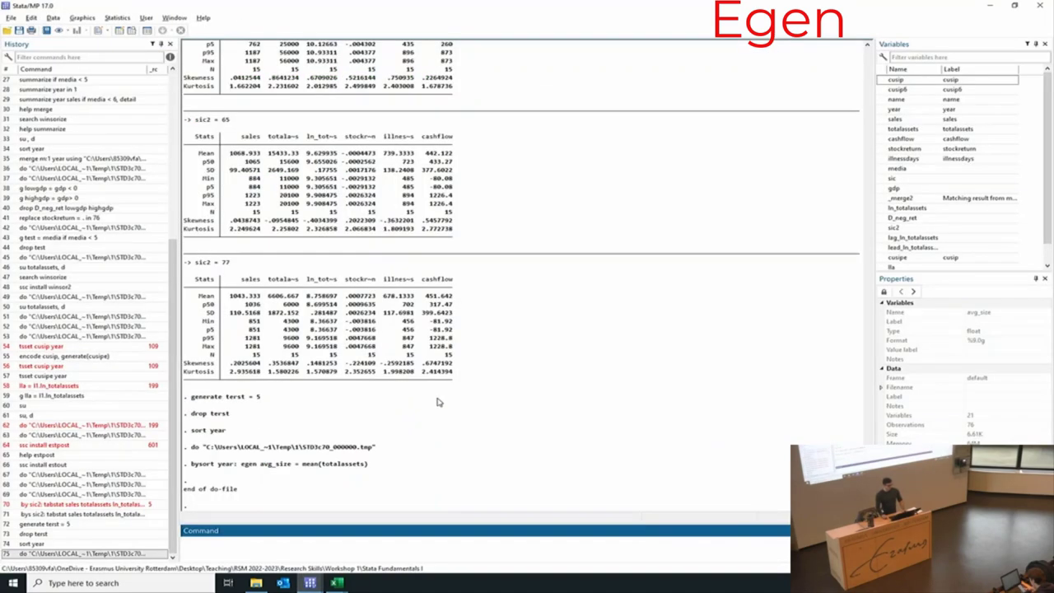
- Compare the avg_size values within and across the earliest years in the Data Editor
{"action": "key", "text": "alt+Tab"}
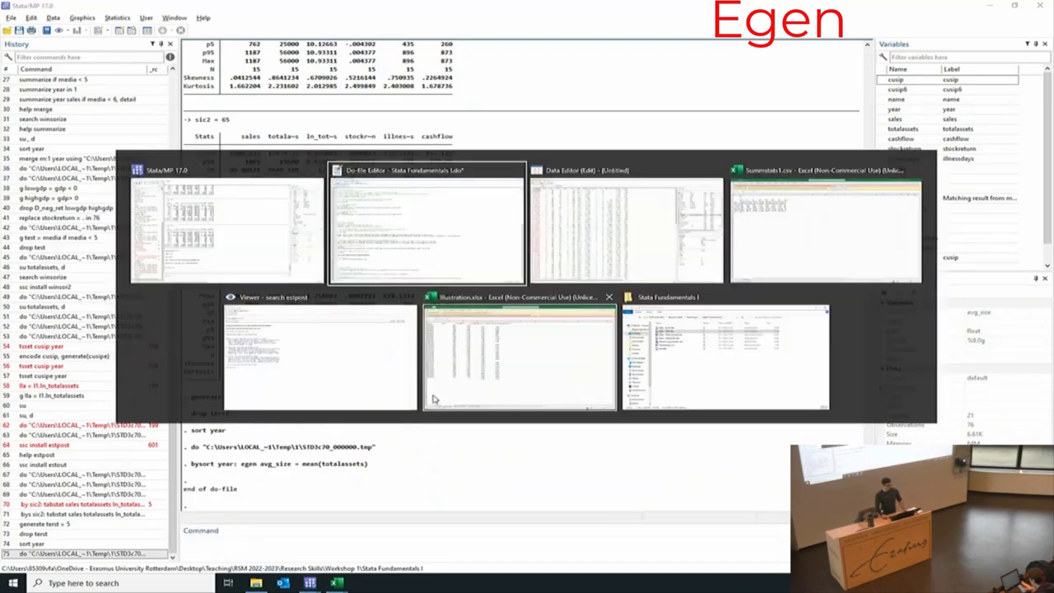
{"action": "key", "text": "alt+Tab"}
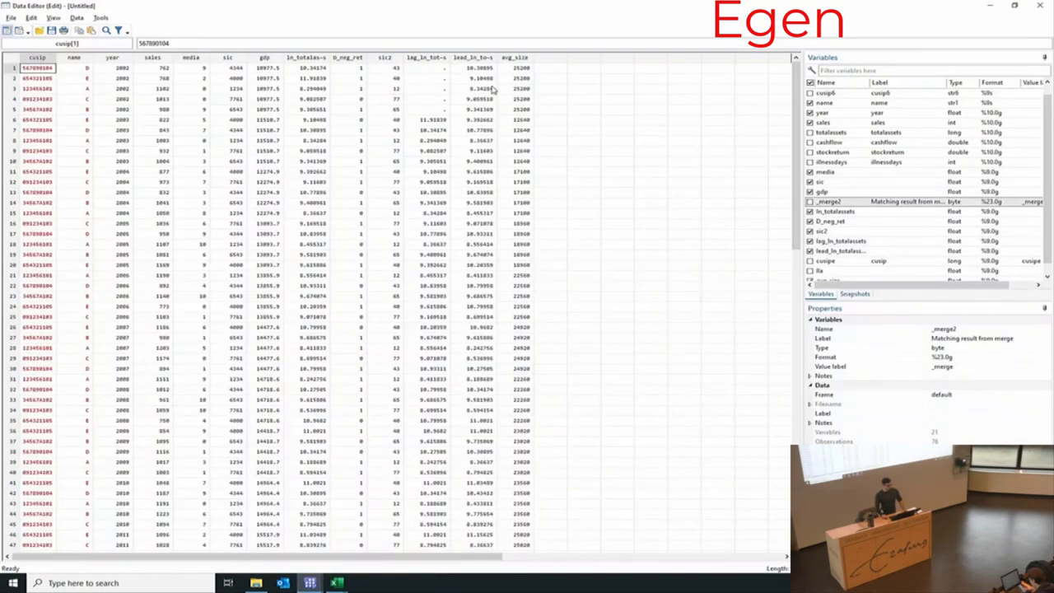
{"action": "left_click", "coordinate": [514, 67]}
{"action": "left_click_drag", "start_coordinate": [13, 68], "coordinate": [12, 114]}
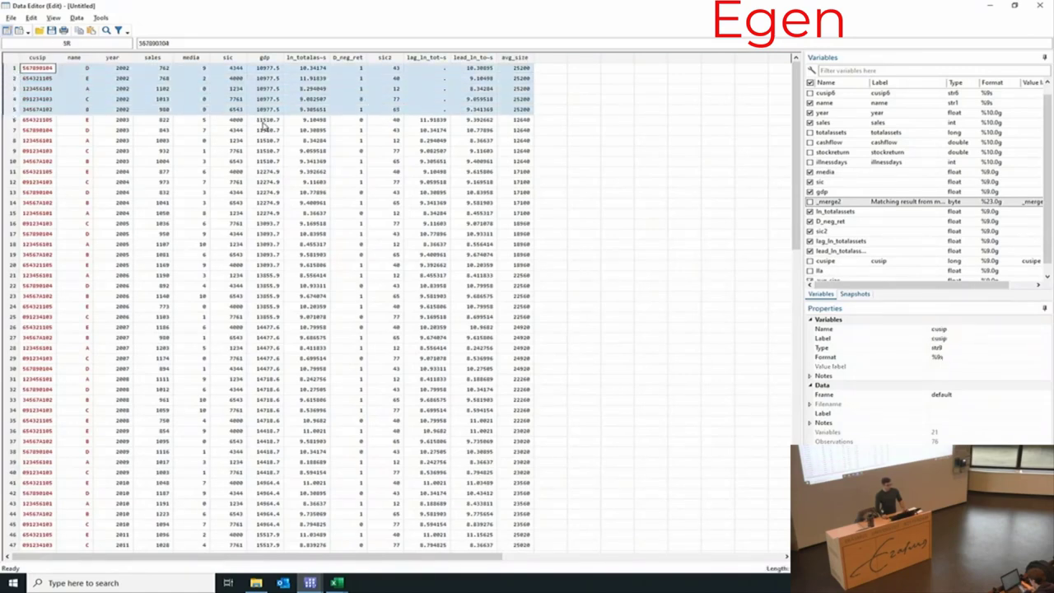
{"action": "left_click_drag", "start_coordinate": [9, 121], "coordinate": [4, 215]}
{"action": "key", "text": "alt+Tab"}
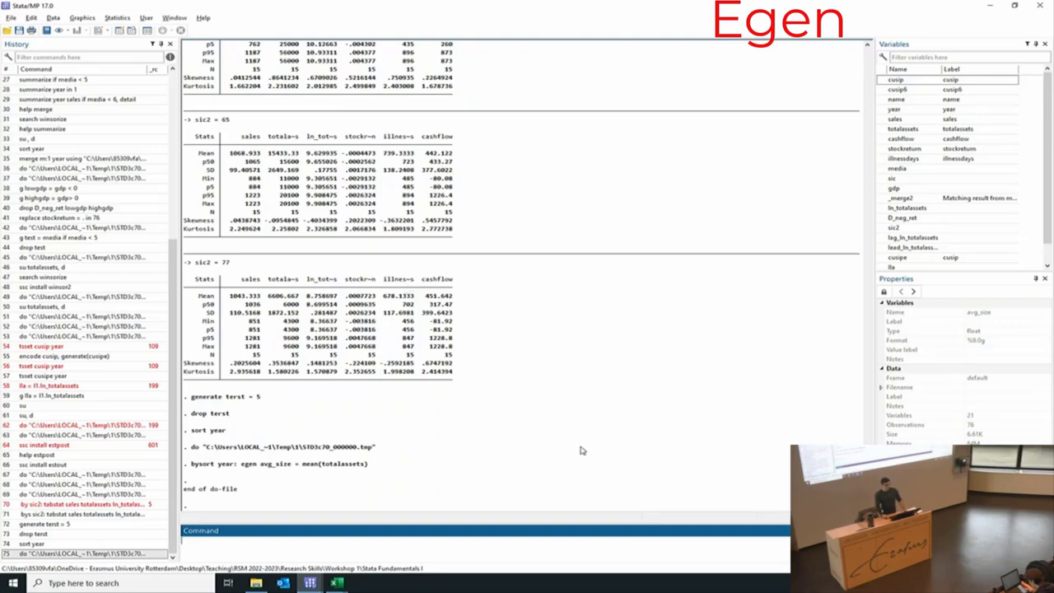
- Review how the do-file's gen commands define ln_totalassets and lag_ln_totalassets, including the ln_totalassets[_n-1] expression
{"action": "key", "text": "alt+Tab"}
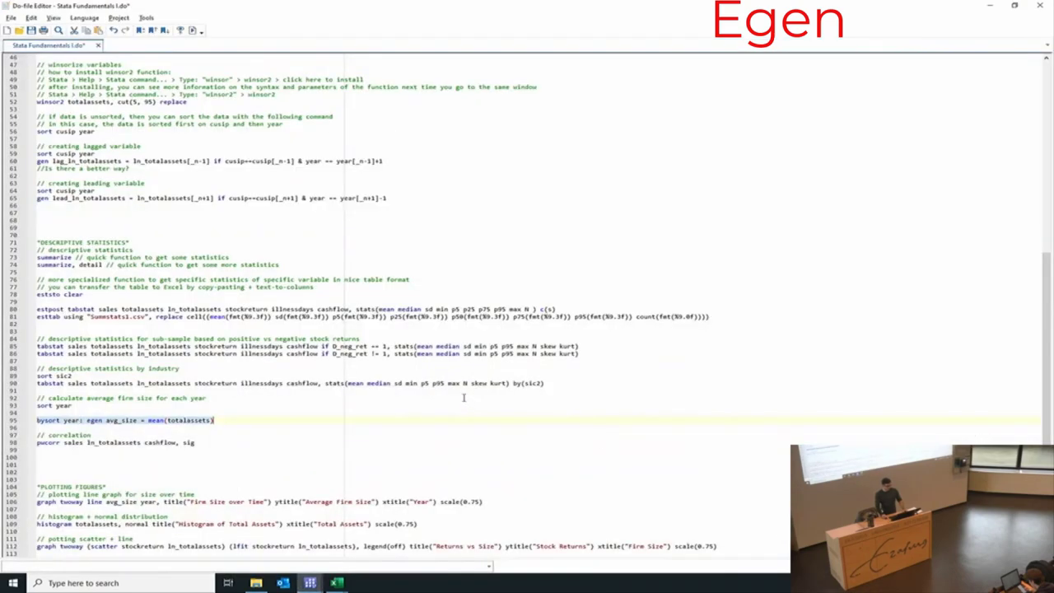
{"action": "key", "text": "alt+Tab"}
{"action": "key", "text": "alt+Tab"}
{"action": "scroll", "coordinate": [369, 364], "scroll_direction": "up", "scroll_amount": 3}
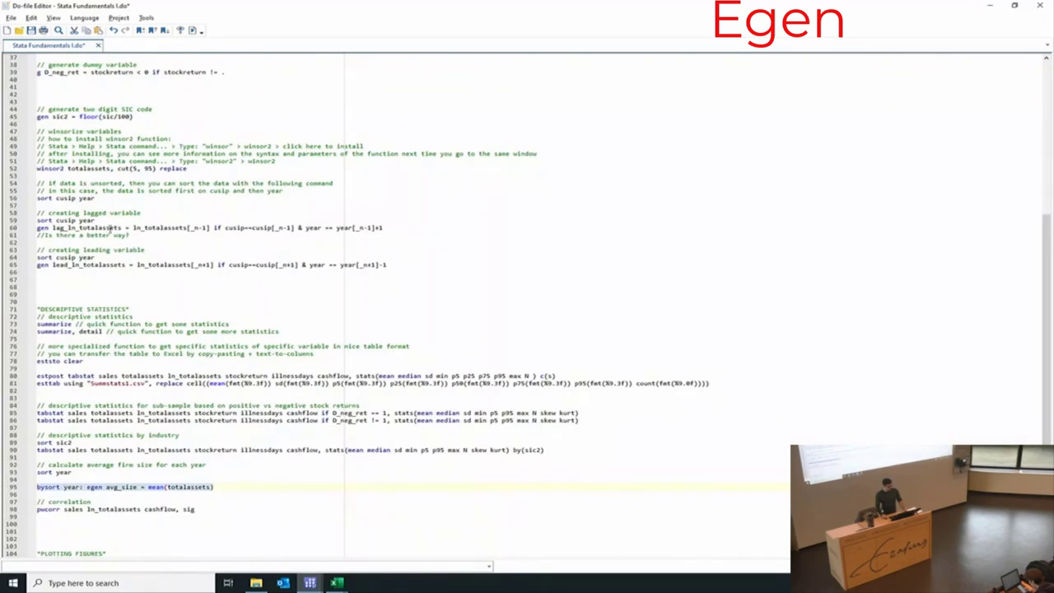
{"action": "scroll", "coordinate": [121, 228], "scroll_direction": "up", "scroll_amount": 6}
{"action": "left_click", "coordinate": [50, 183]}
{"action": "scroll", "coordinate": [156, 261], "scroll_direction": "down", "scroll_amount": 4}
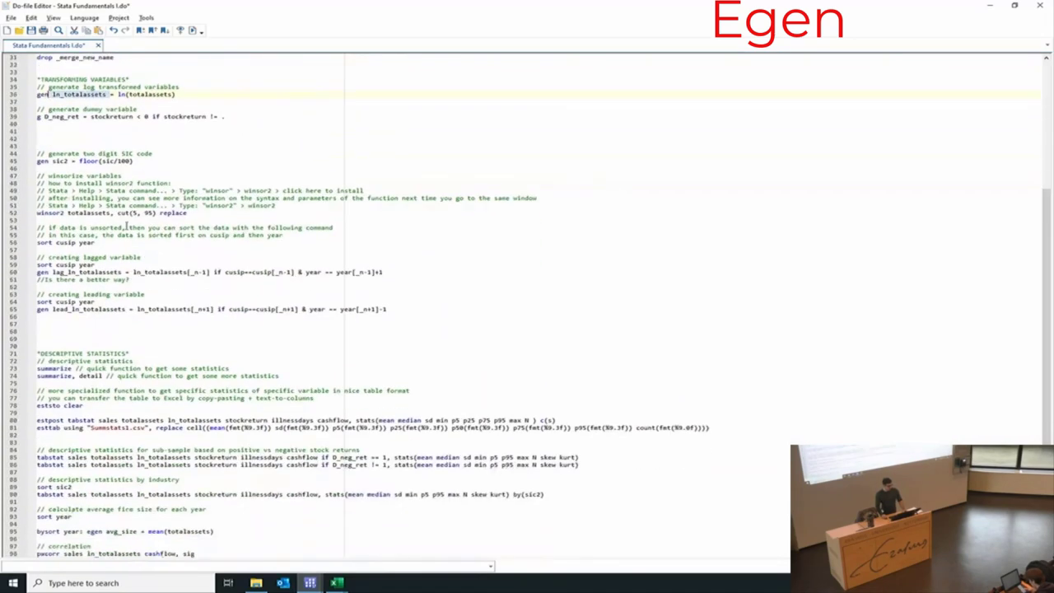
{"action": "left_click_drag", "start_coordinate": [124, 271], "coordinate": [48, 275]}
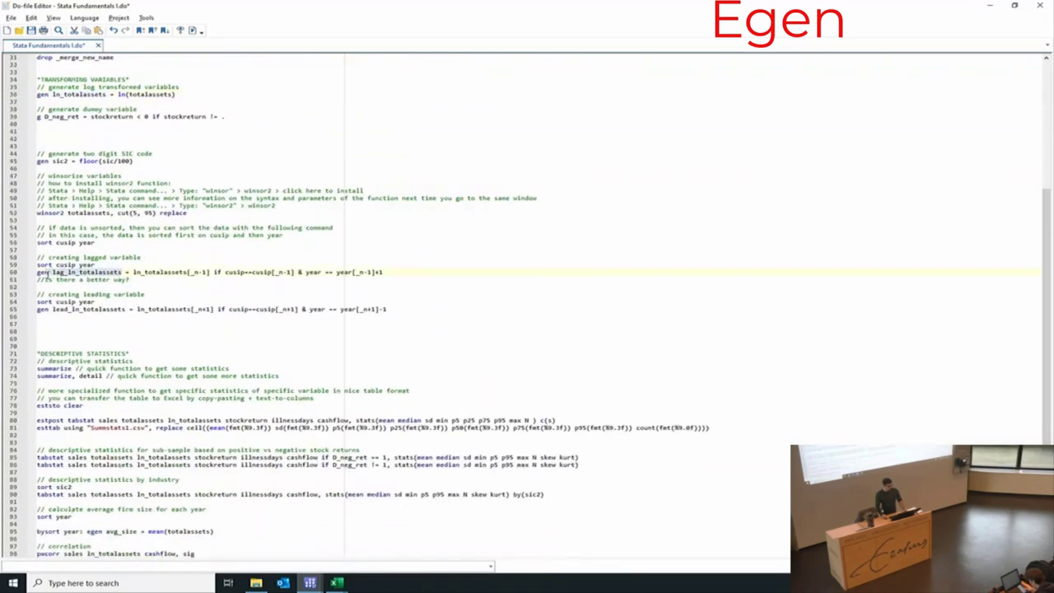
{"action": "left_click_drag", "start_coordinate": [131, 272], "coordinate": [208, 272]}
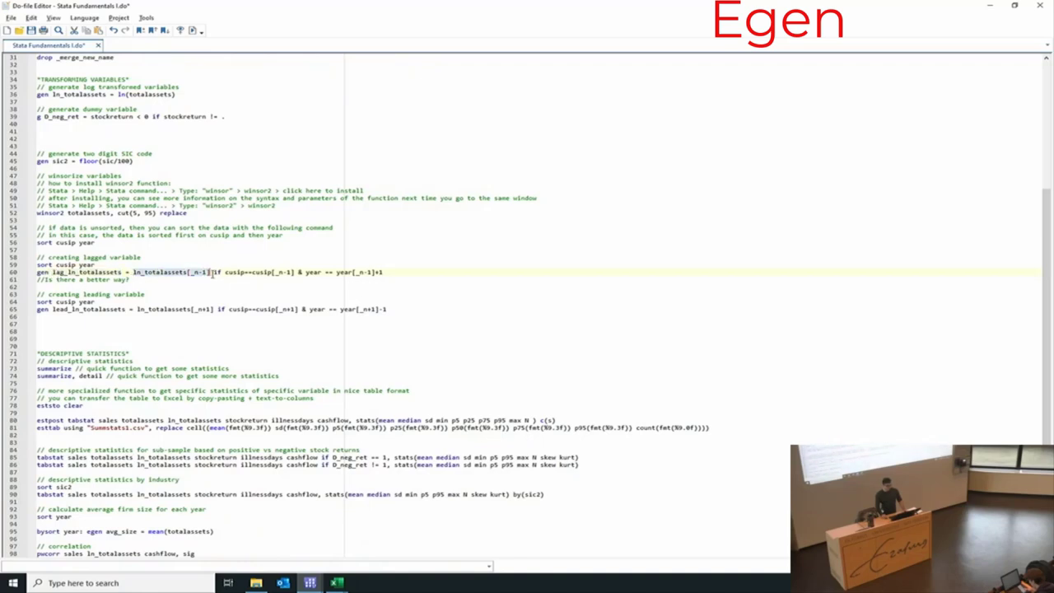
- Run the do-file's pwcorr sales ln_totalassets cashflow, sig command and review the correlation coefficients and their significance levels
{"action": "scroll", "coordinate": [184, 330], "scroll_direction": "down", "scroll_amount": 6}
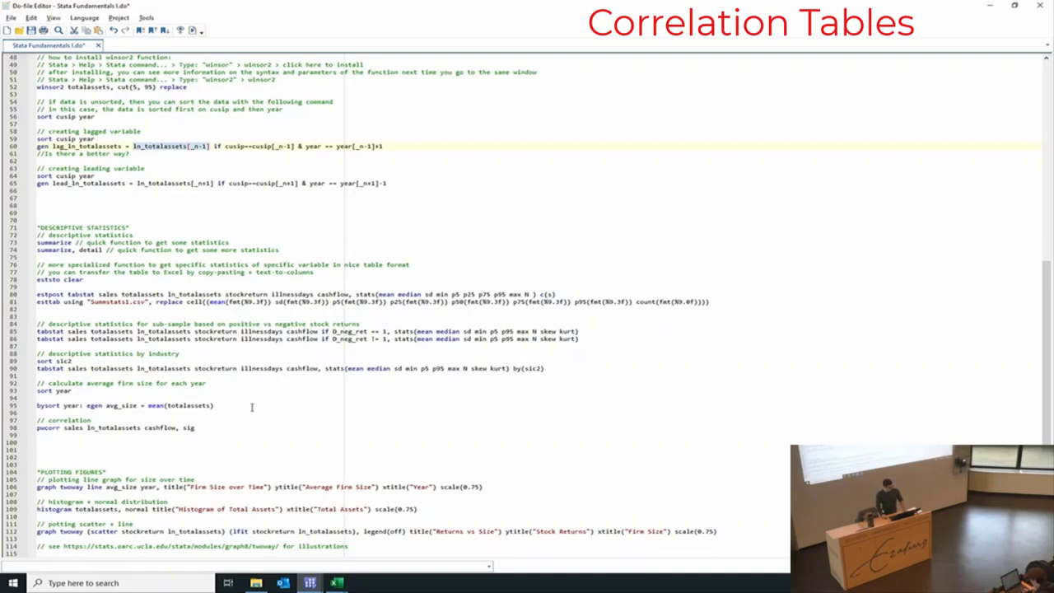
{"action": "key", "text": "alt+Tab"}
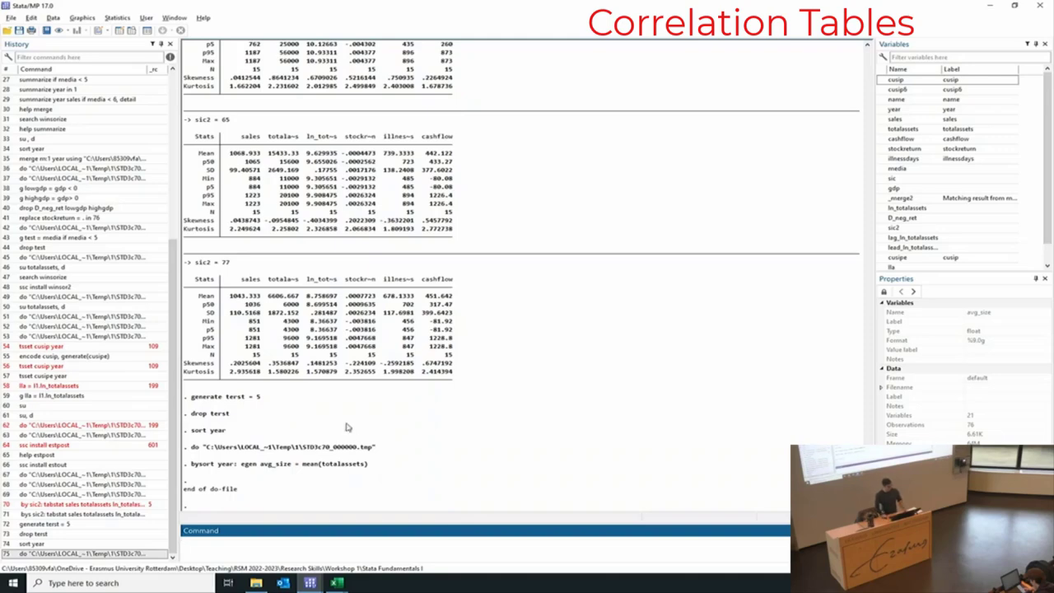
{"action": "key", "text": "alt+Tab"}
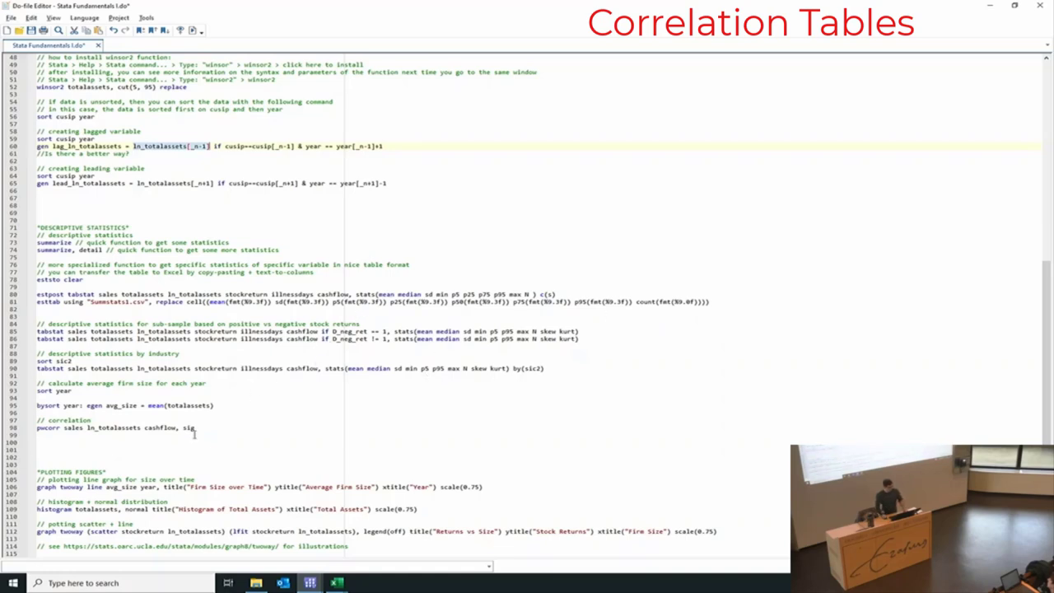
{"action": "left_click_drag", "start_coordinate": [196, 428], "coordinate": [27, 425]}
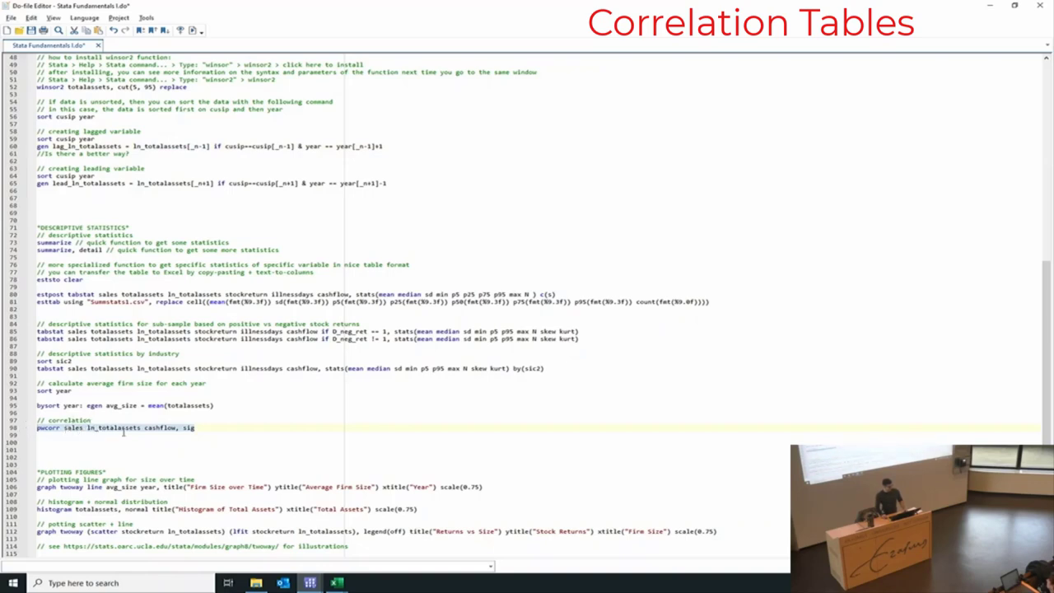
{"action": "left_click", "coordinate": [191, 30]}
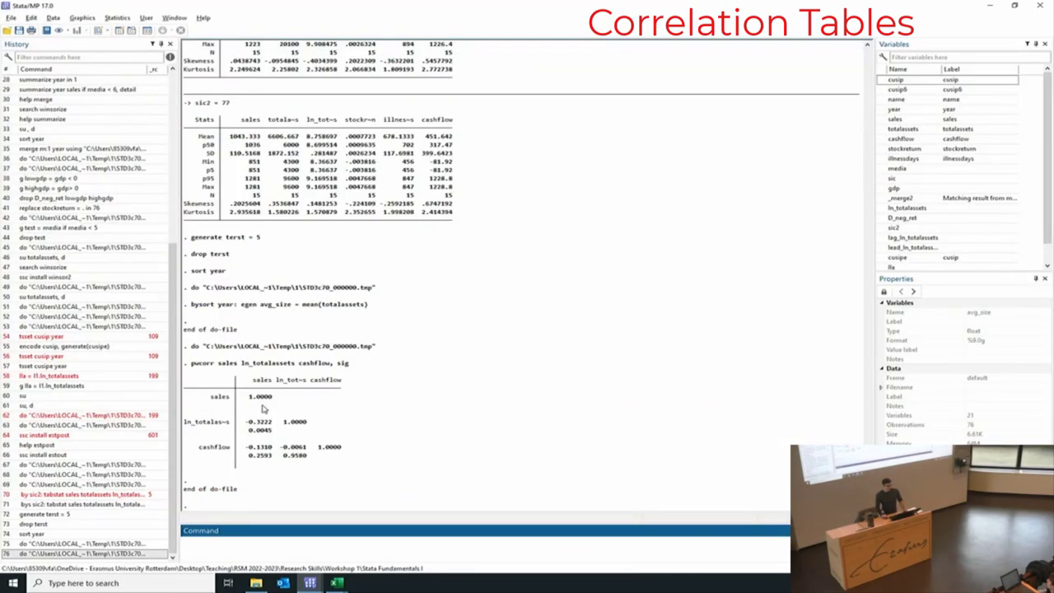
{"action": "left_click_drag", "start_coordinate": [248, 419], "coordinate": [276, 424]}
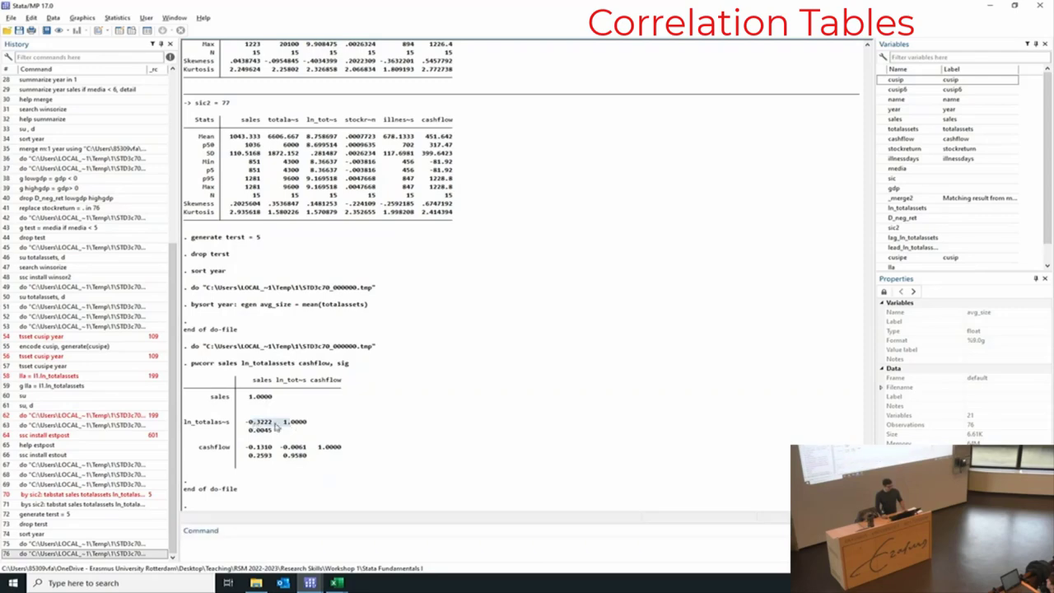
{"action": "left_click_drag", "start_coordinate": [237, 449], "coordinate": [298, 459]}
{"action": "left_click", "coordinate": [253, 435]}
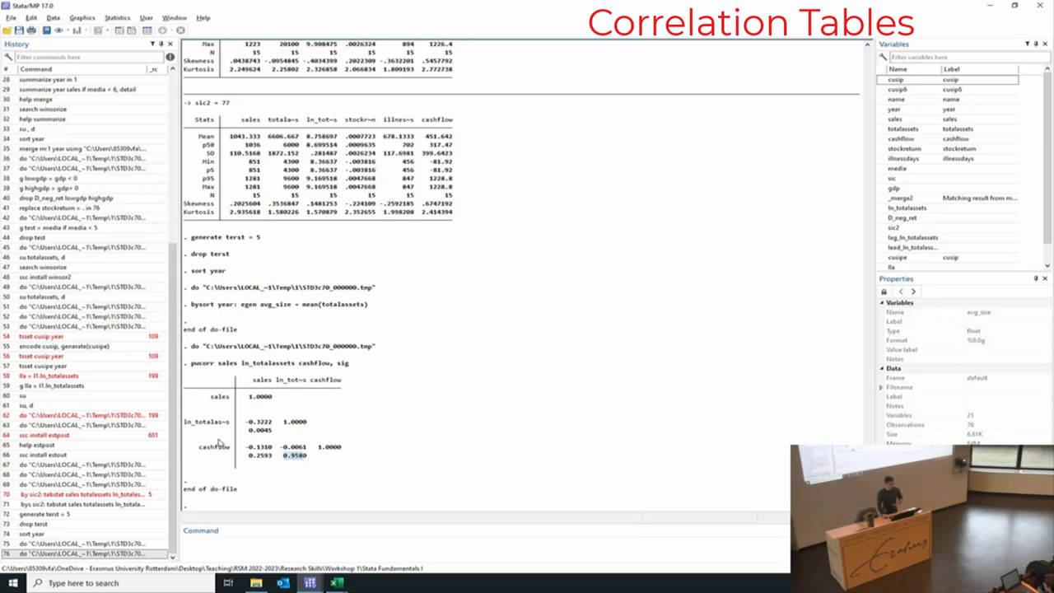
- Examine the correlation coefficient between sales and ln_totalassets and the significance level beneath it
{"action": "left_click_drag", "start_coordinate": [250, 428], "coordinate": [272, 421]}
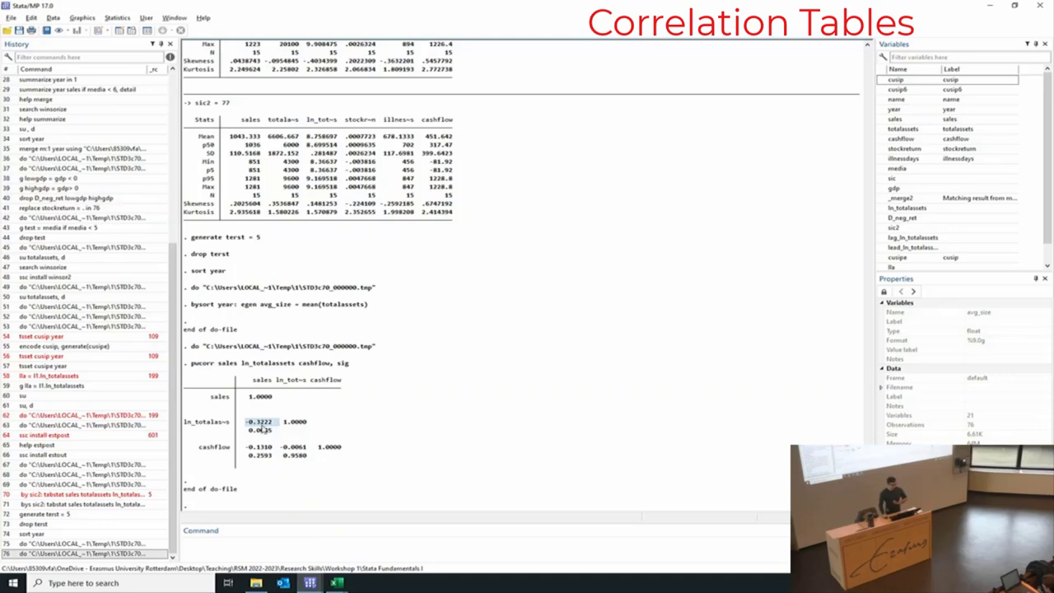
{"action": "left_click_drag", "start_coordinate": [246, 419], "coordinate": [270, 421]}
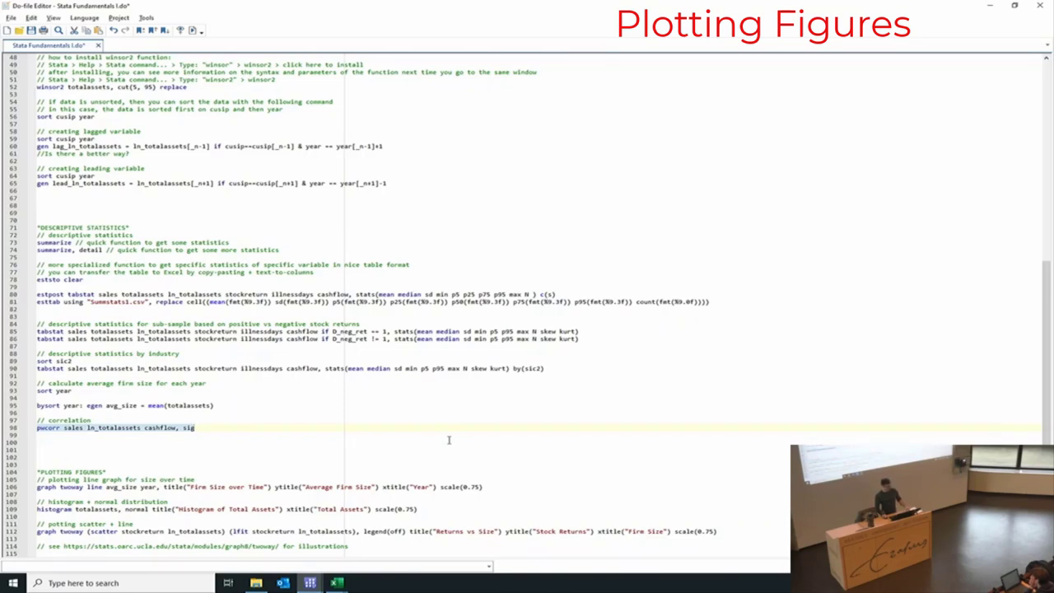
- Run the do-file's graph twoway line command for avg_size by year, titled Firm Size over Time, and enlarge the resulting graph
{"action": "left_click", "coordinate": [337, 478]}
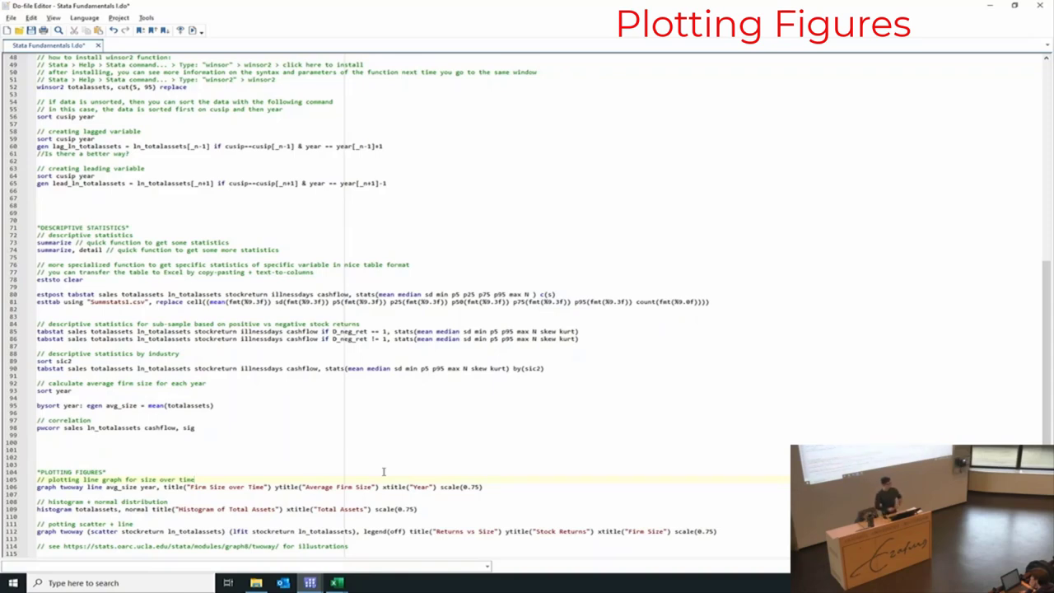
{"action": "left_click_drag", "start_coordinate": [486, 487], "coordinate": [38, 487]}
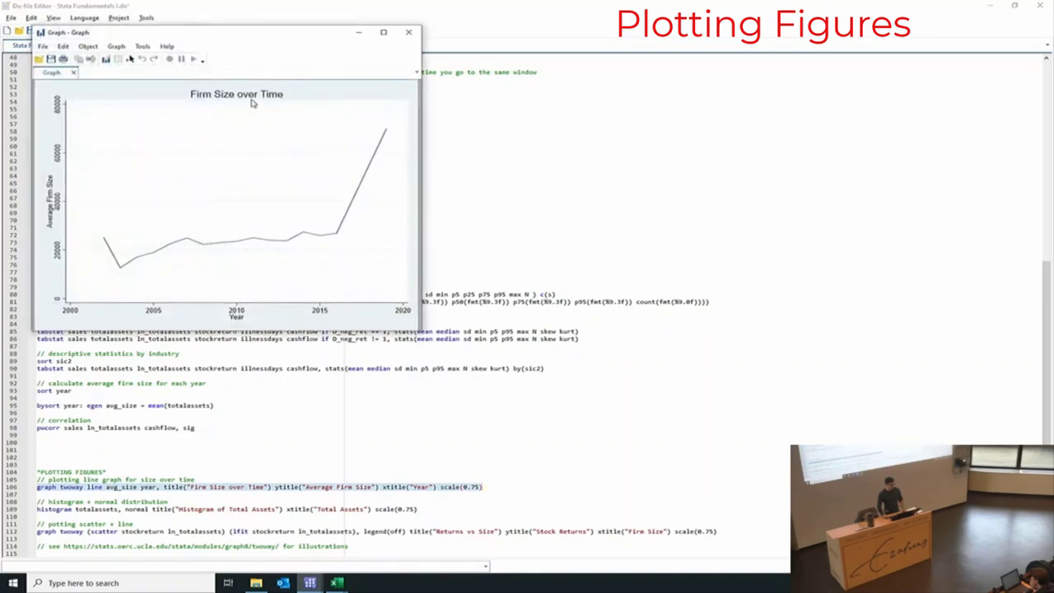
{"action": "left_click_drag", "start_coordinate": [274, 45], "coordinate": [389, 42]}
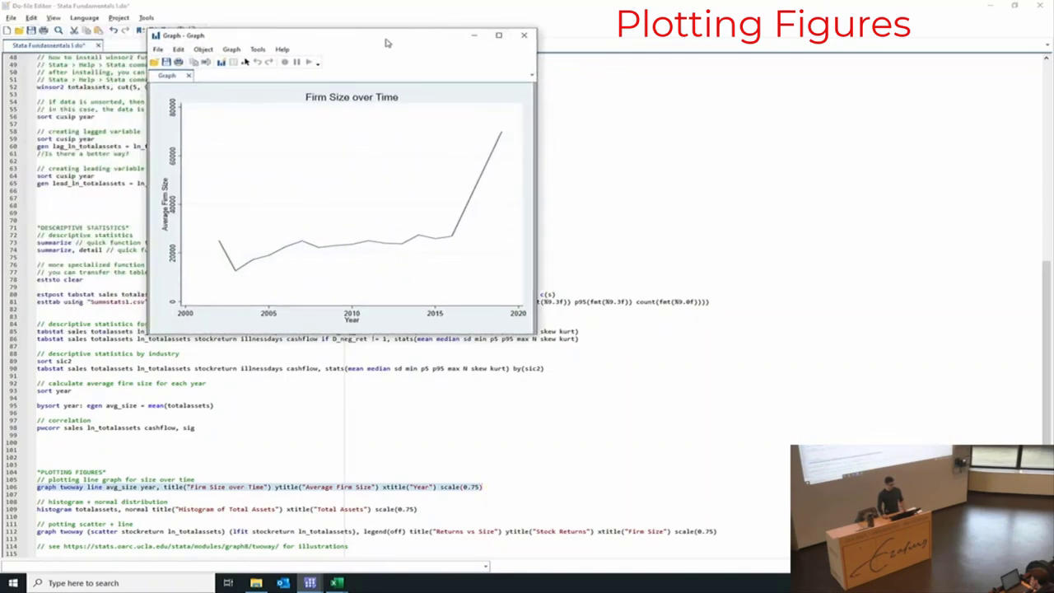
{"action": "left_click", "coordinate": [118, 486]}
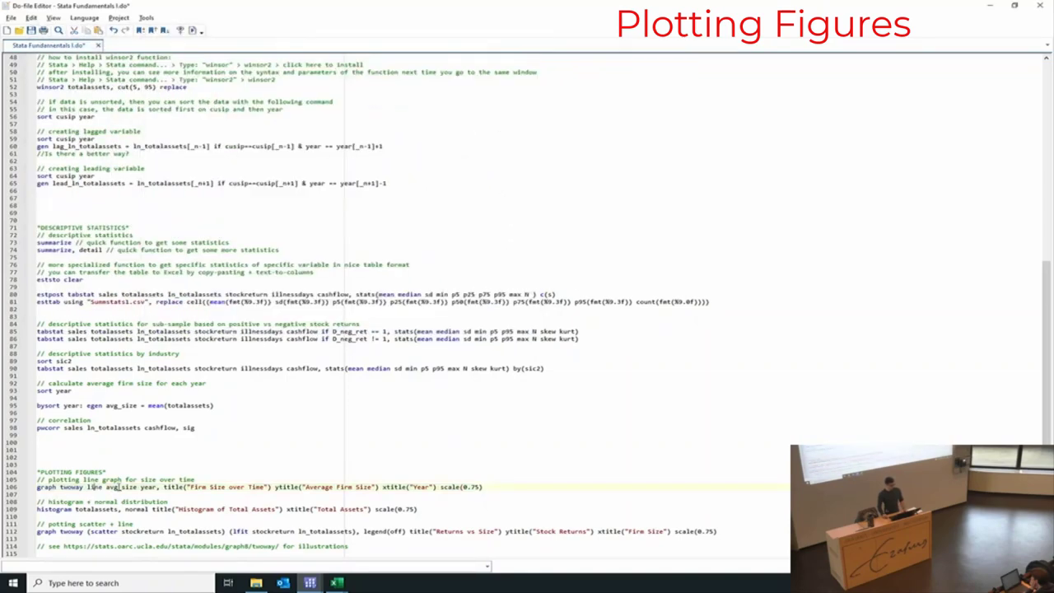
{"action": "left_click_drag", "start_coordinate": [161, 487], "coordinate": [483, 487]}
{"action": "key", "text": "ctrl+d"}
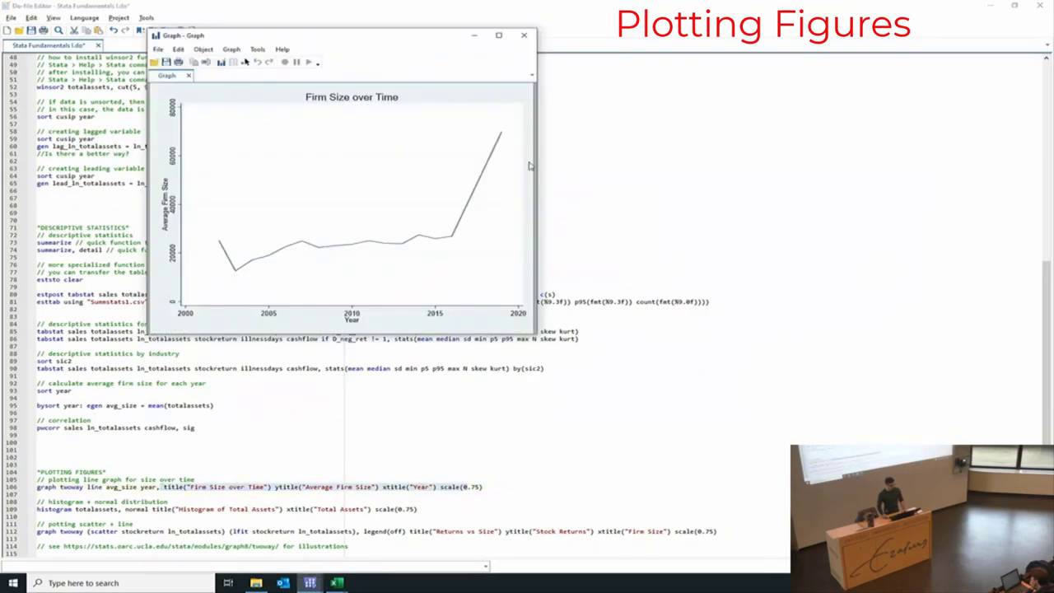
{"action": "left_click", "coordinate": [499, 38]}
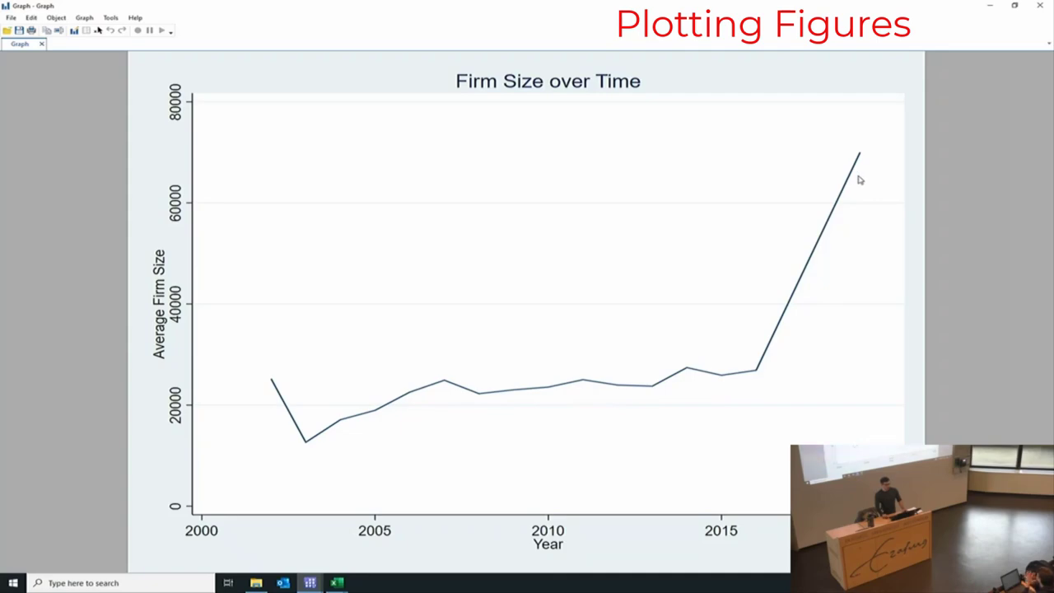
- Show totalassets in the Data Editor, examine the 2019 observation behind the graph's last point, and close the line graph
{"action": "key", "text": "alt+Tab"}
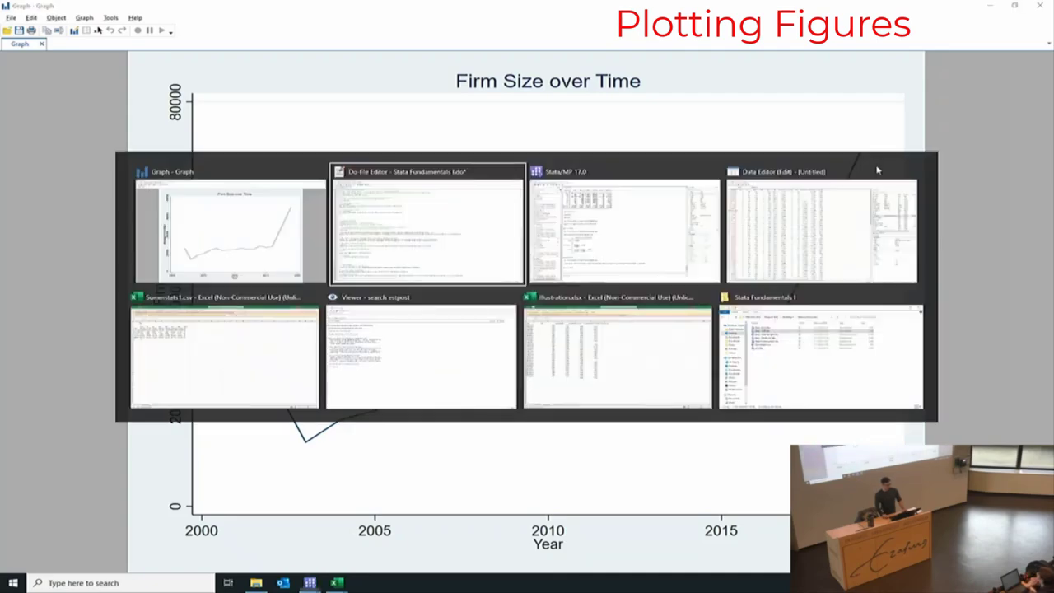
{"action": "left_click", "coordinate": [747, 210]}
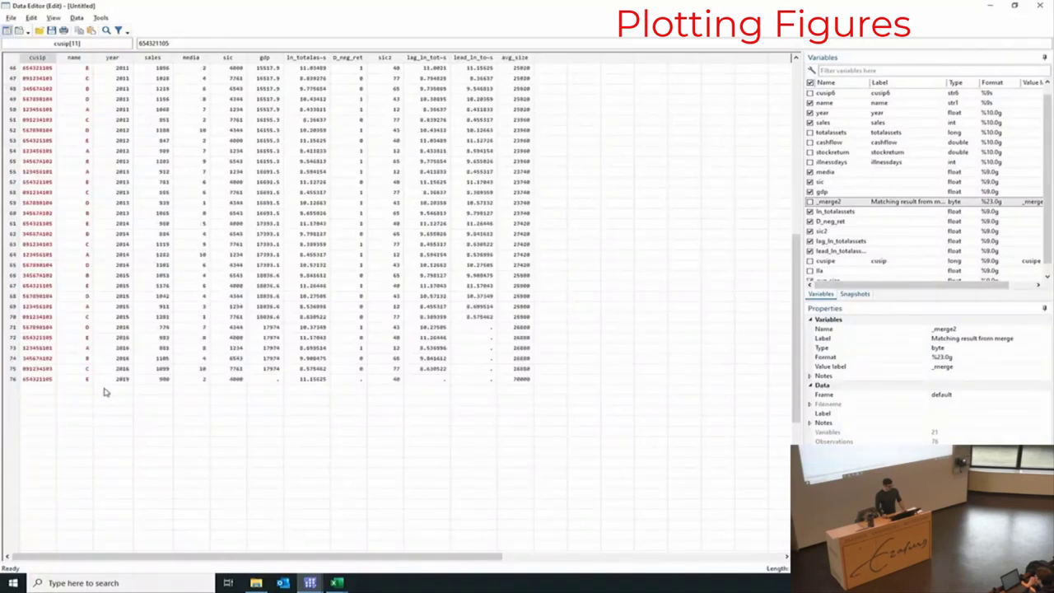
{"action": "left_click", "coordinate": [112, 380]}
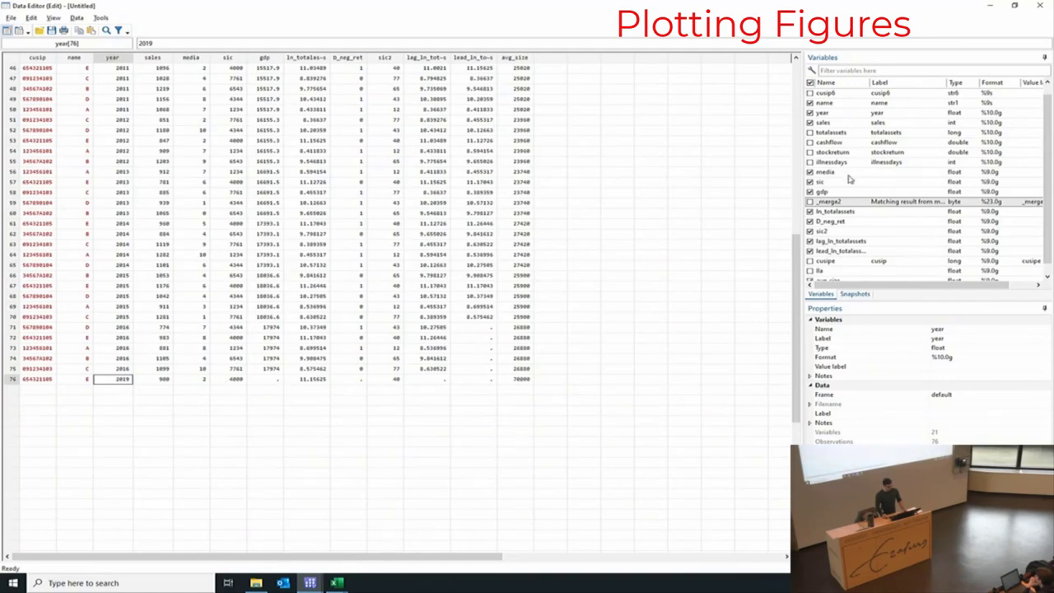
{"action": "left_click", "coordinate": [810, 132]}
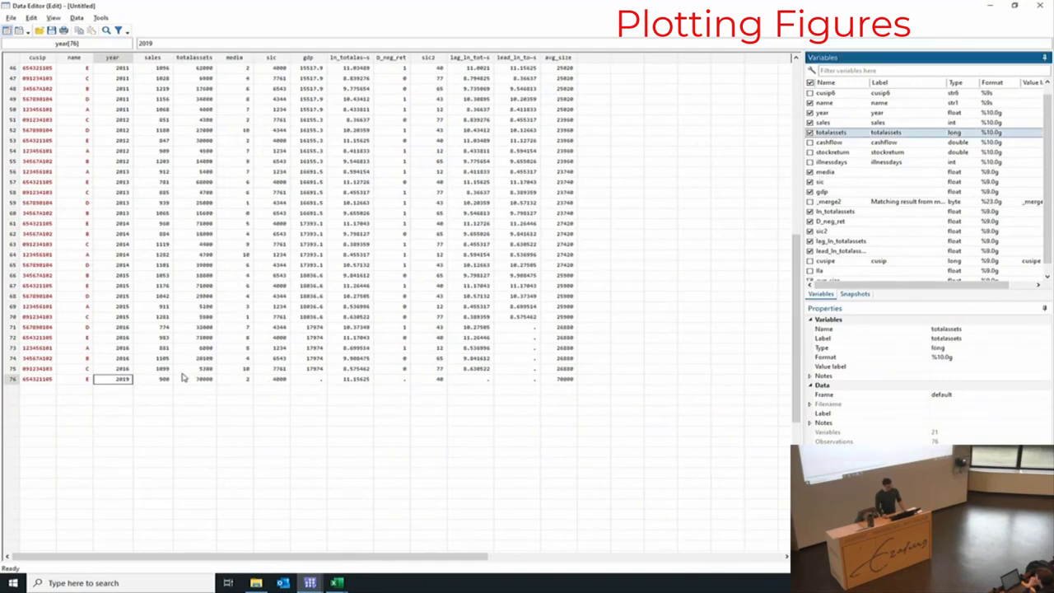
{"action": "left_click", "coordinate": [194, 379]}
{"action": "left_click", "coordinate": [13, 379]}
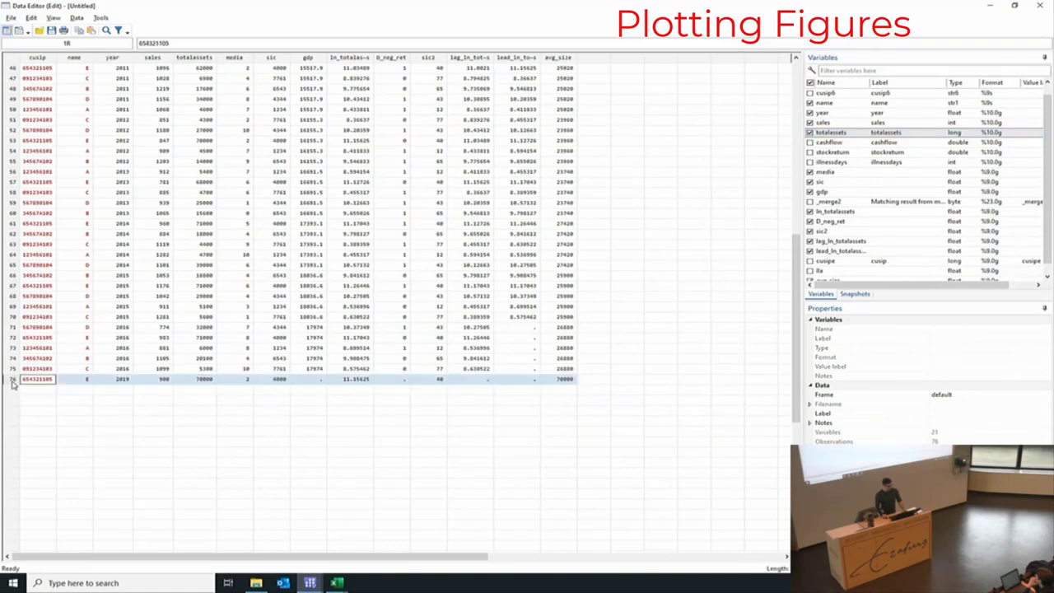
{"action": "key", "text": "alt+Tab"}
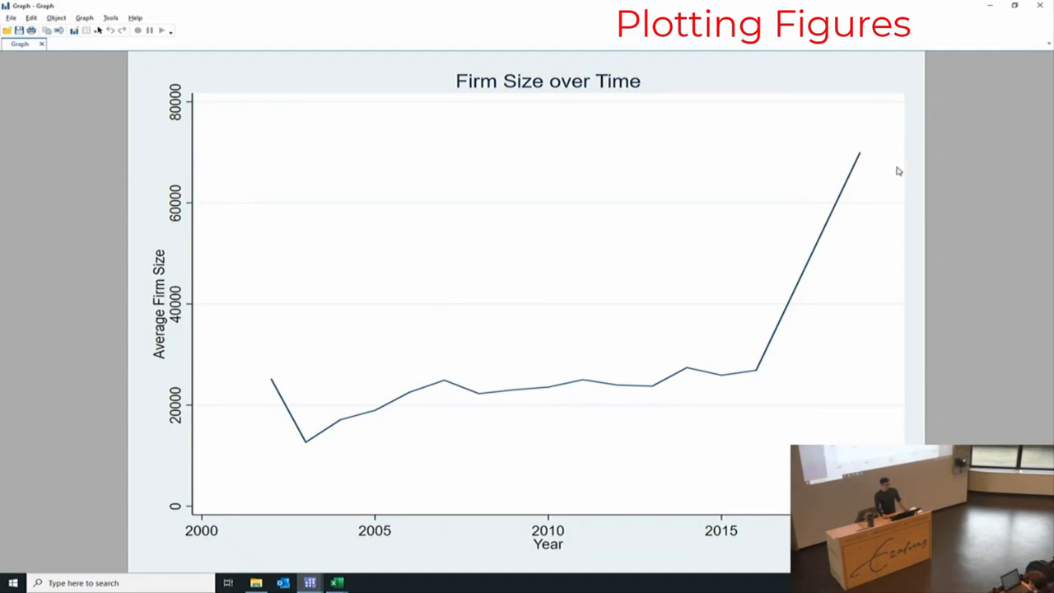
{"action": "left_click", "coordinate": [1036, 11]}
- Run the do-file's histogram of totalassets with the normal curve, titled Histogram of Total Assets
{"action": "key", "text": "alt+Tab"}
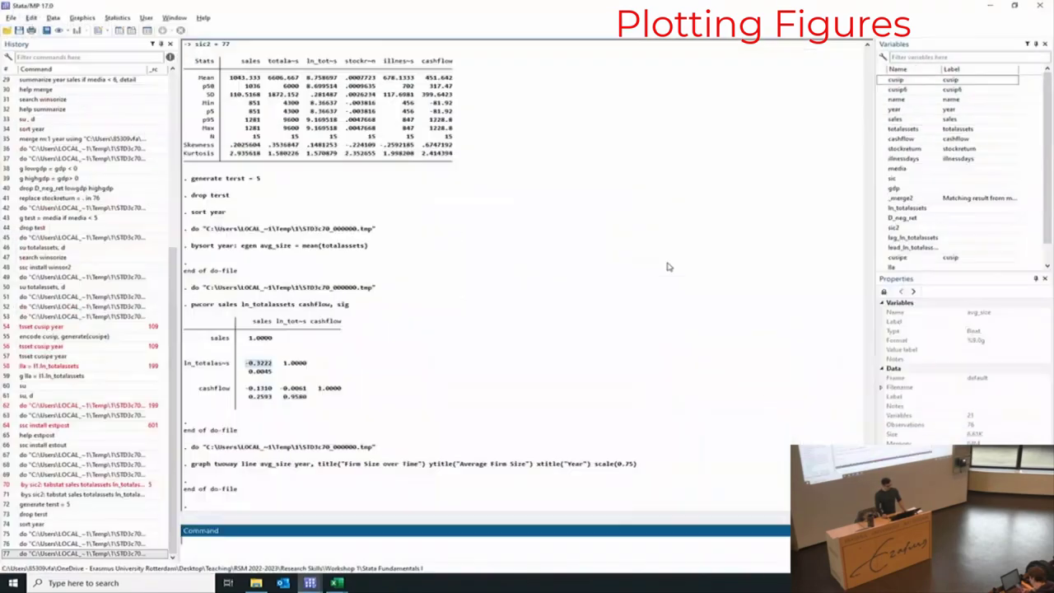
{"action": "left_click_drag", "start_coordinate": [421, 509], "coordinate": [30, 513]}
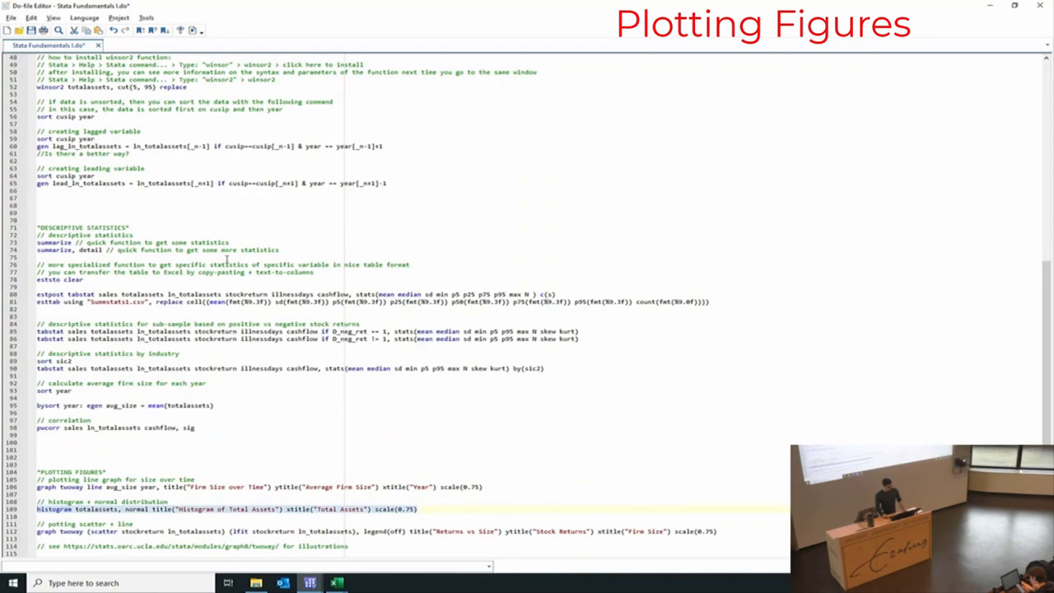
{"action": "left_click", "coordinate": [192, 30]}
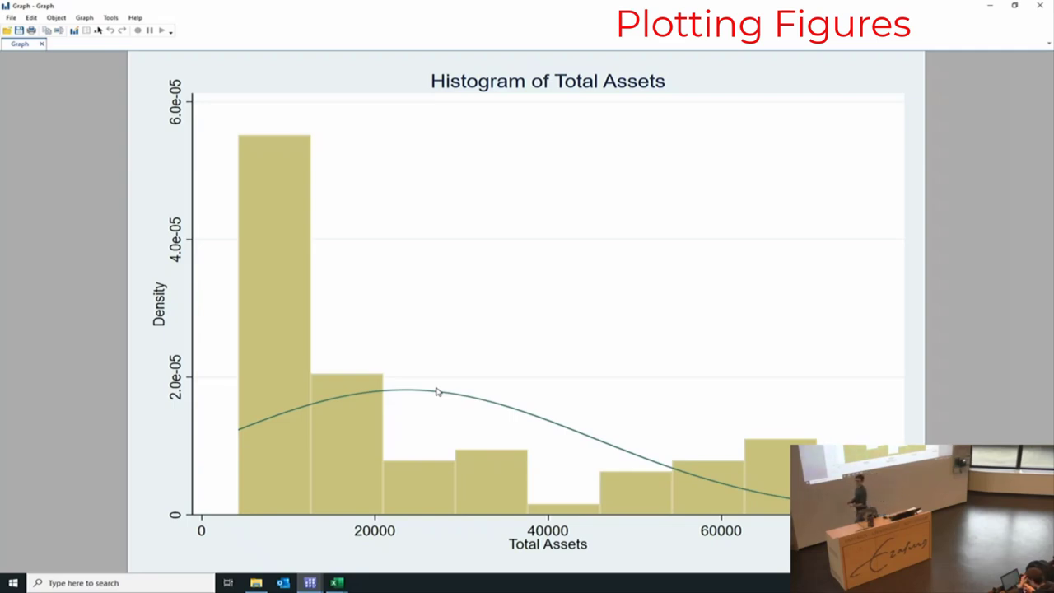
- Change the histogram command's variable to ln_totalassets and rerun the line
{"action": "key", "text": "alt+Tab"}
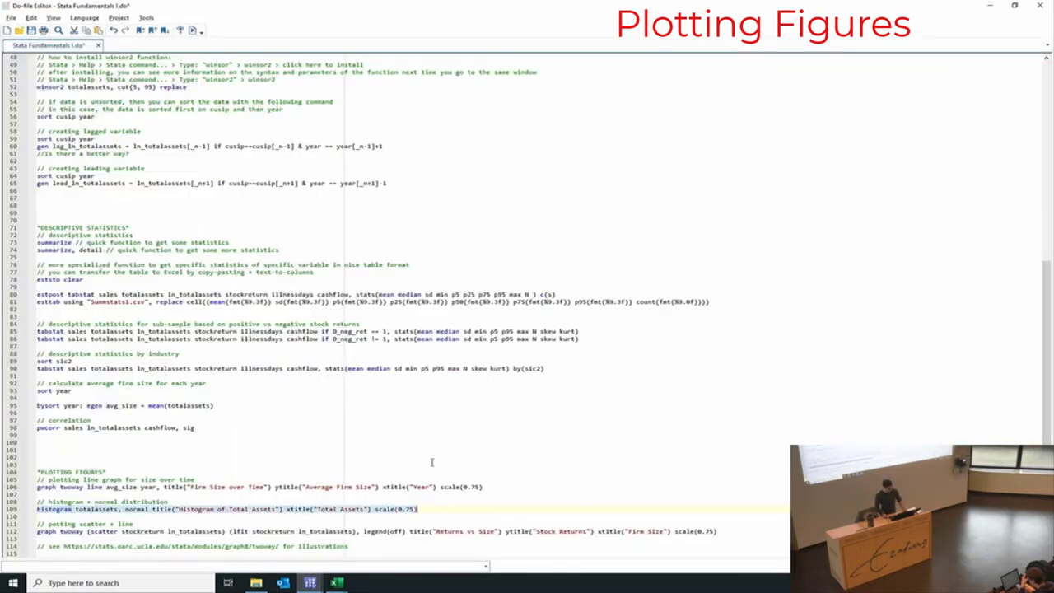
{"action": "left_click", "coordinate": [75, 509]}
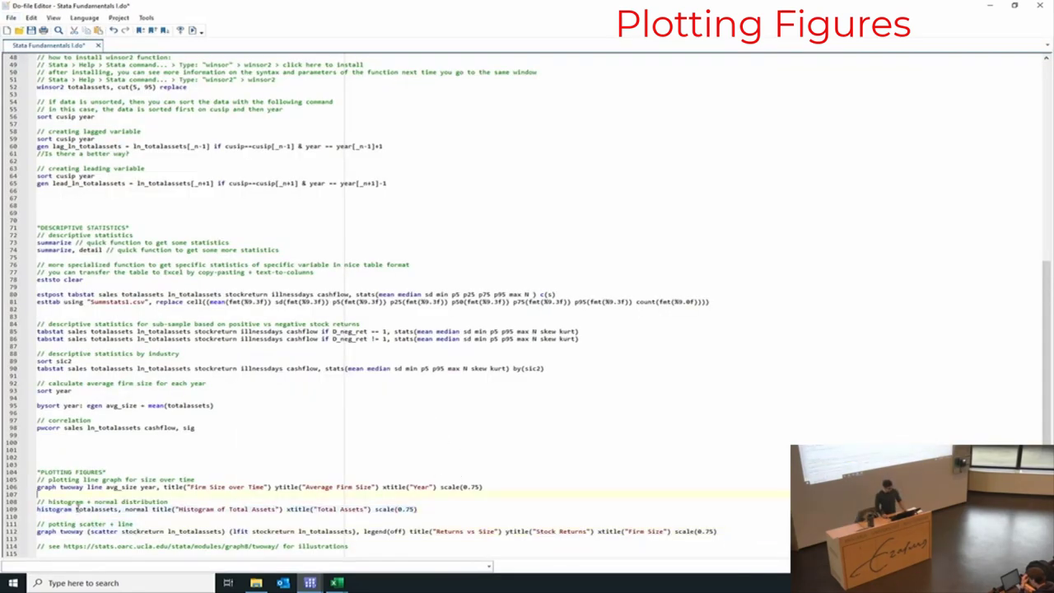
{"action": "type", "text": "ln_"}
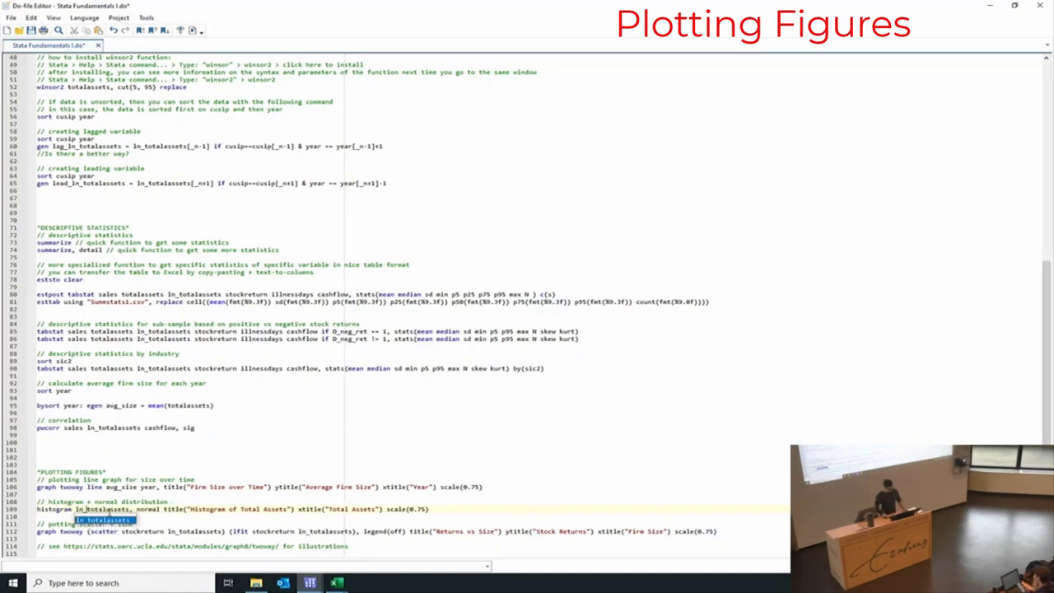
{"action": "left_click", "coordinate": [433, 509]}
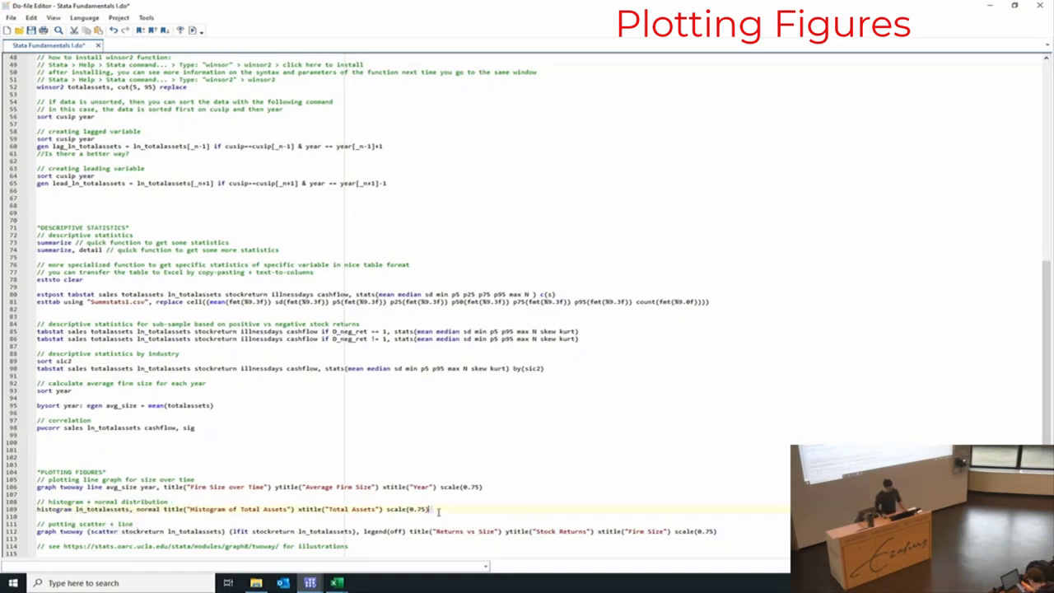
{"action": "left_click", "coordinate": [37, 509], "text": "shift"}
{"action": "left_click", "coordinate": [191, 31]}
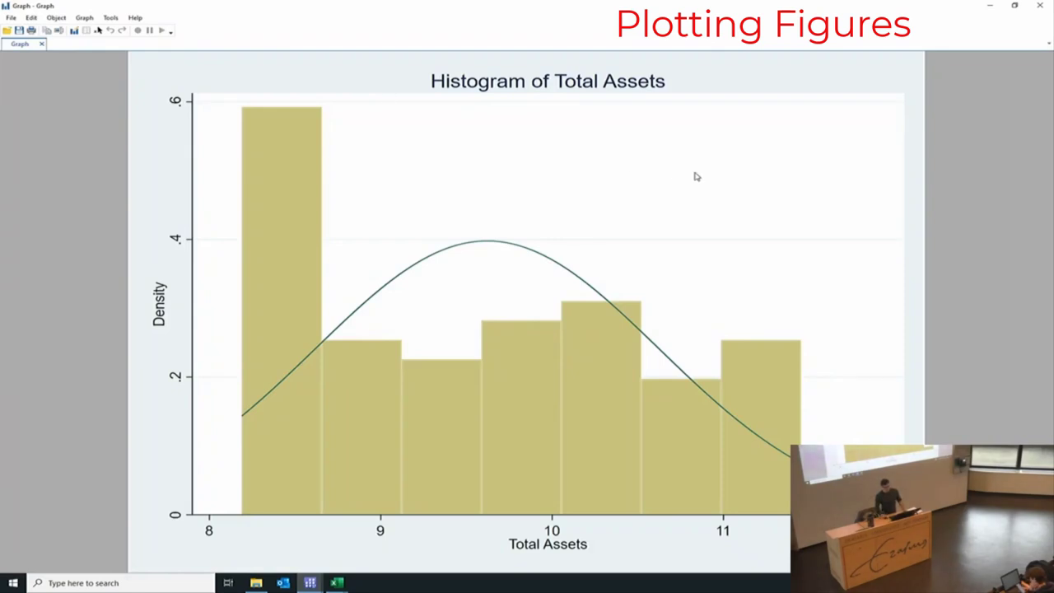
- Run the Returns vs Size scatter plot of stockreturn against ln_totalassets with its lfit line, review the graph and close it
{"action": "key", "text": "alt+Tab"}
{"action": "left_click_drag", "start_coordinate": [718, 532], "coordinate": [36, 532]}
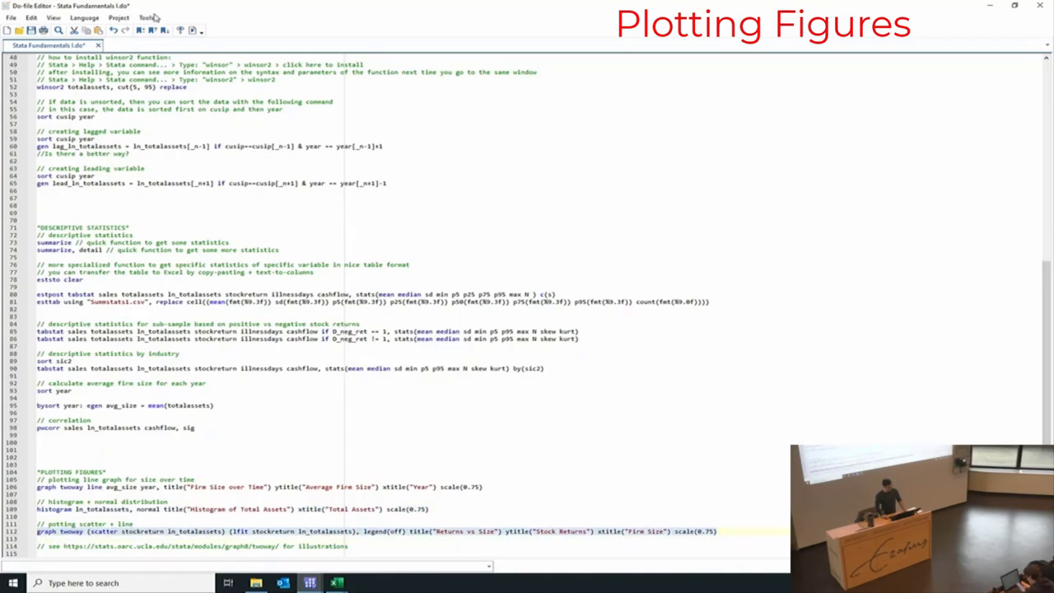
{"action": "left_click", "coordinate": [192, 30]}
{"action": "key", "text": "alt+Tab"}
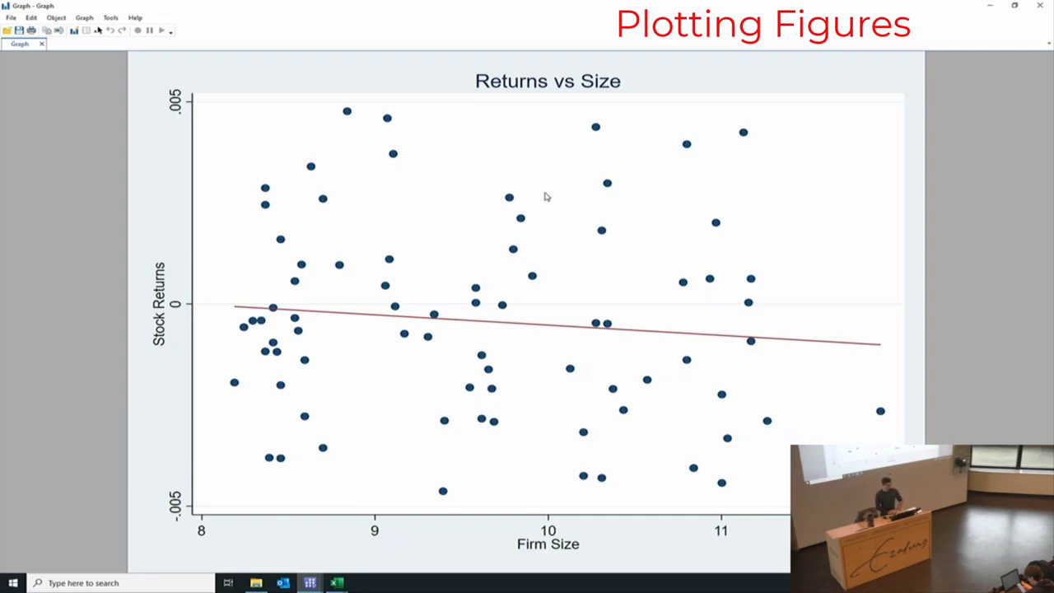
{"action": "left_click", "coordinate": [1040, 5]}
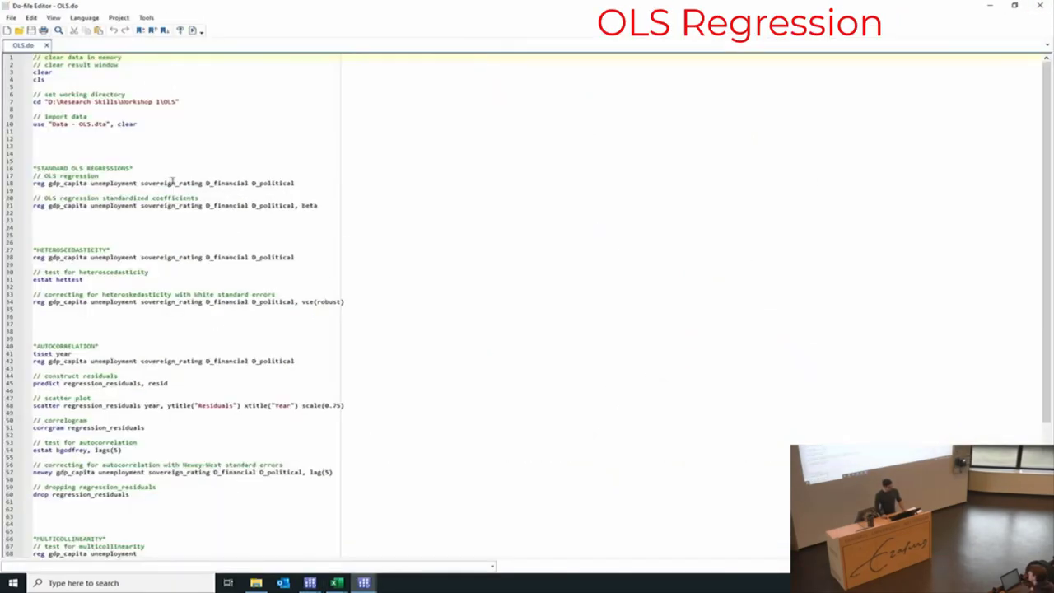
- Set the working directory in OLS.do to the Research Skills\Workshop 1\OLS folder and run the opening lines to load Data - OLS.dta
{"action": "scroll", "coordinate": [252, 203], "scroll_direction": "down", "scroll_amount": 8}
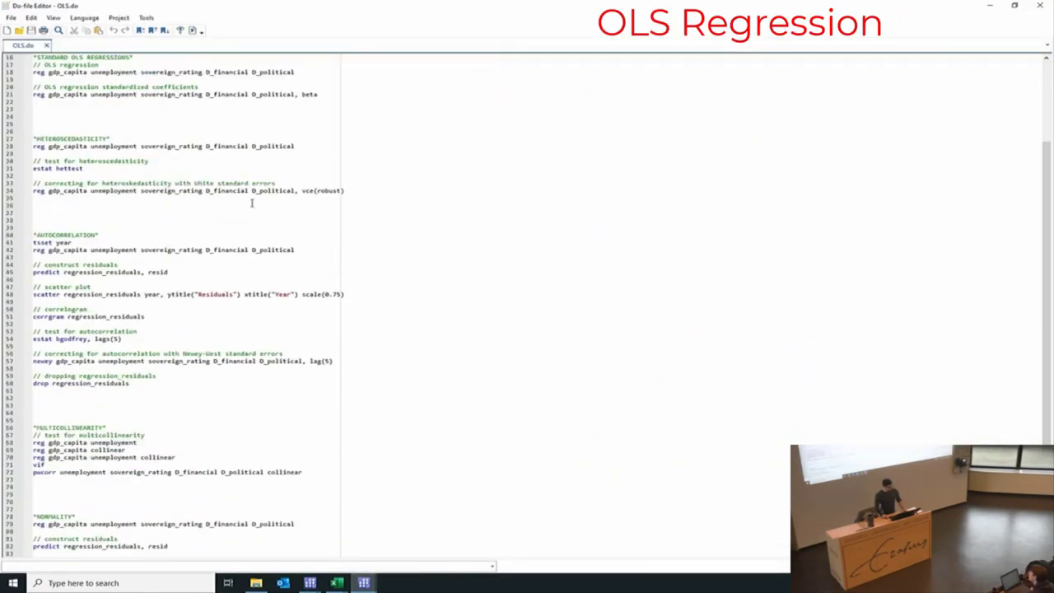
{"action": "scroll", "coordinate": [299, 213], "scroll_direction": "up", "scroll_amount": 8}
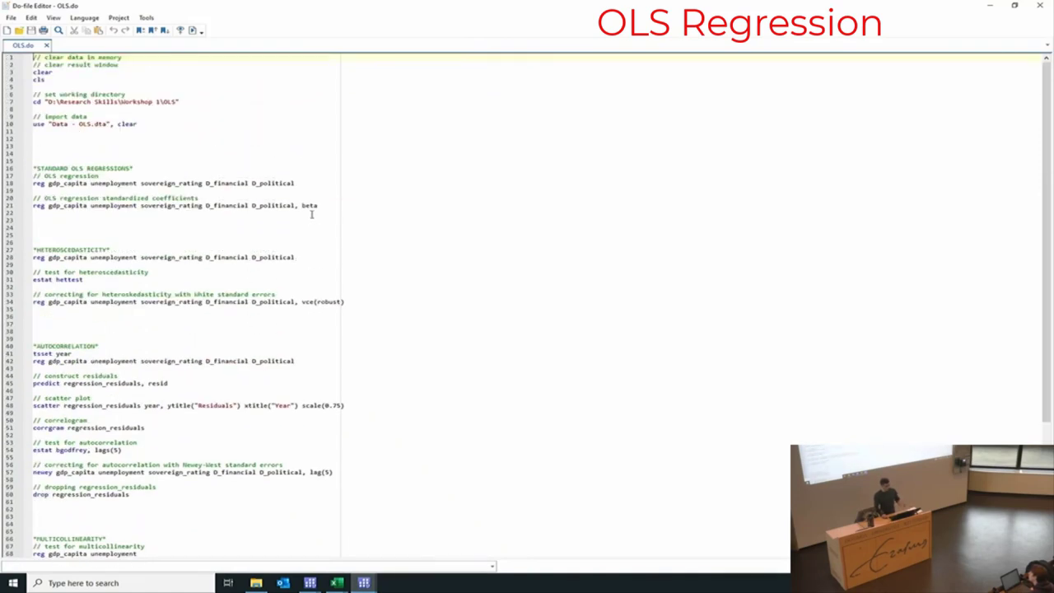
{"action": "key", "text": "alt+Tab"}
{"action": "key", "text": "Escape"}
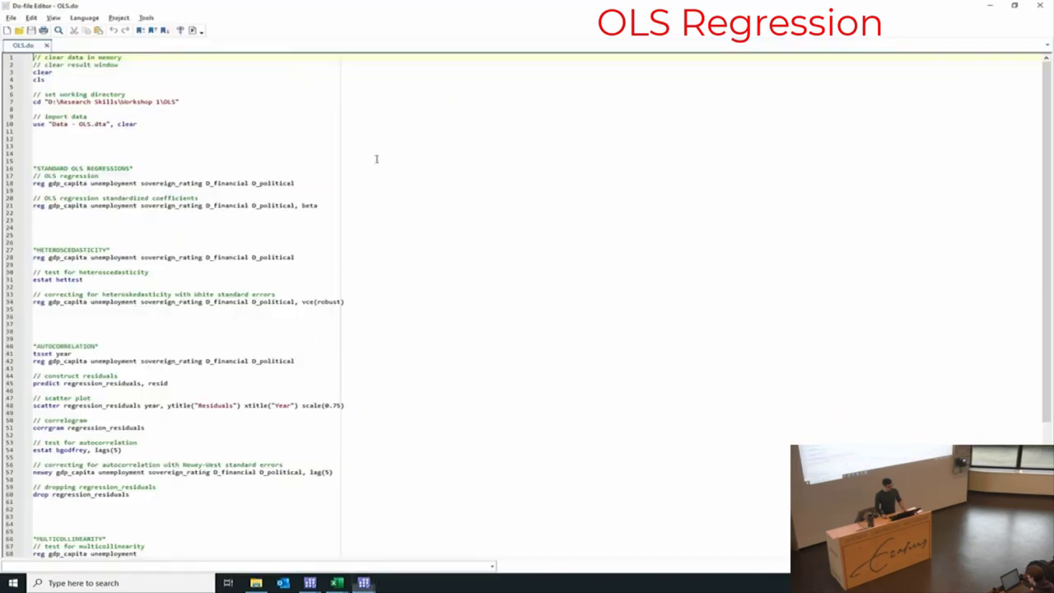
{"action": "key", "text": "alt+Tab"}
{"action": "key", "text": "Tab"}
{"action": "left_click", "coordinate": [239, 137]}
{"action": "type", "text": "C:\\Users\\85309vfa\\OneDrive - Erasmus University Rotterdam\\Desktop\\Teaching\\RSM 2022-2023\\Research Skills\\Workshop 1\\OLS"}
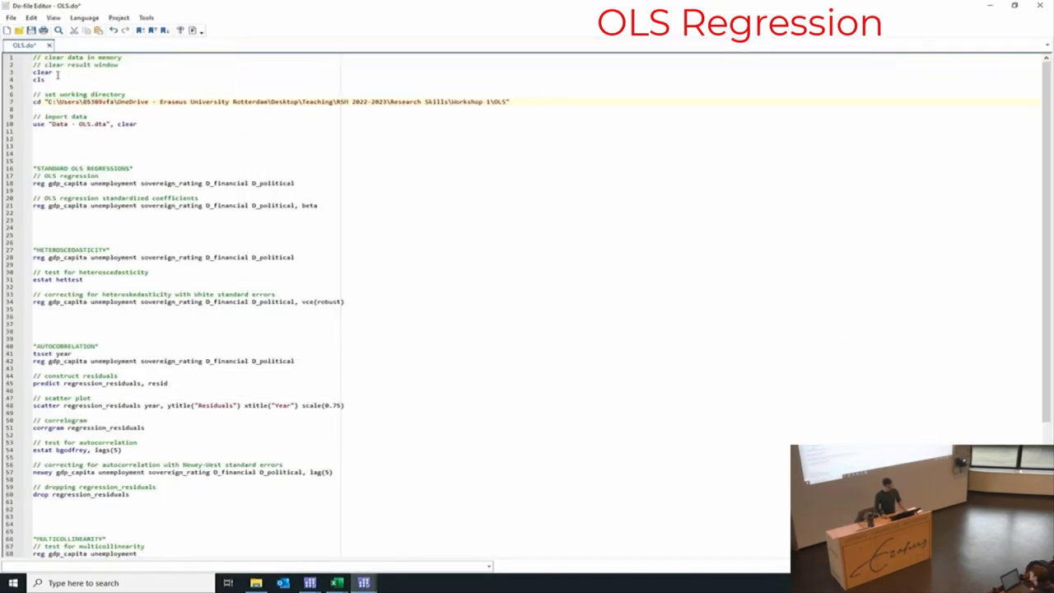
{"action": "key", "text": "ctrl+d"}
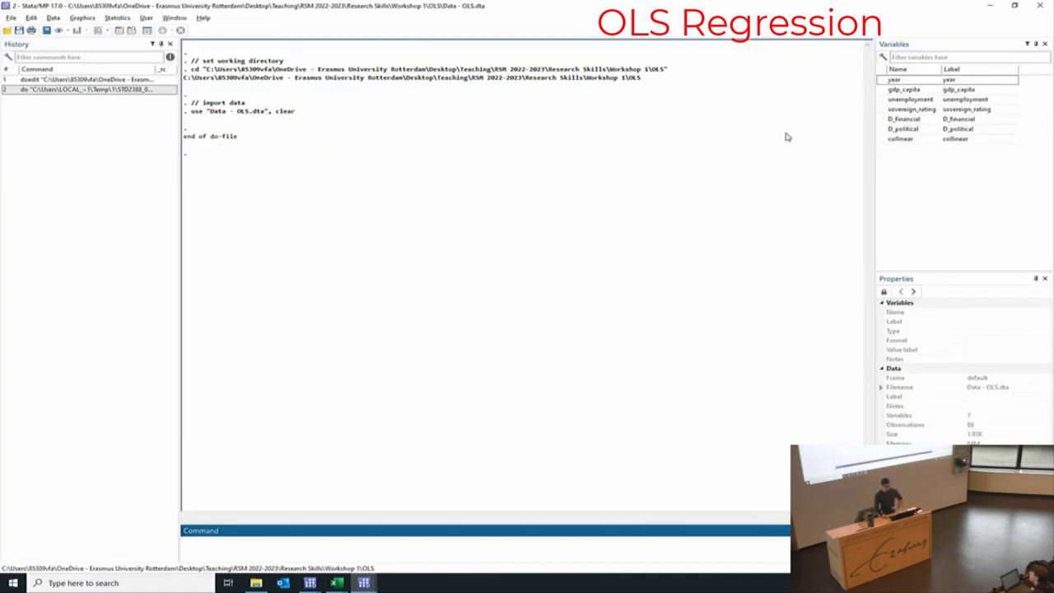
- Run the do-file's OLS regression of gdp_capita on unemployment, sovereign_rating, D_financial and D_political
{"action": "key", "text": "alt+Tab"}
{"action": "scroll", "coordinate": [218, 143], "scroll_direction": "up", "scroll_amount": 1}
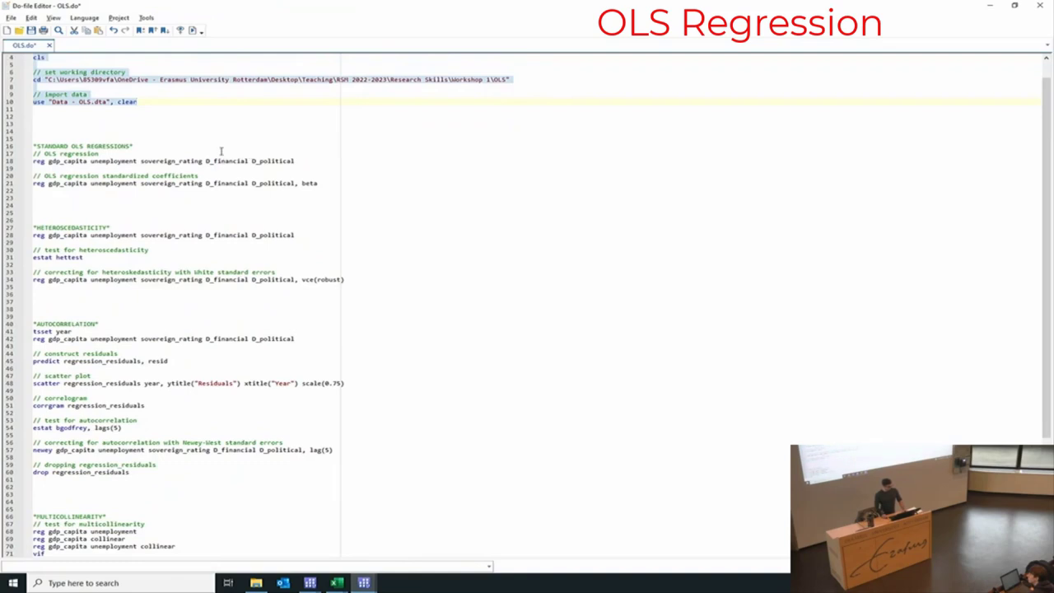
{"action": "left_click", "coordinate": [48, 162]}
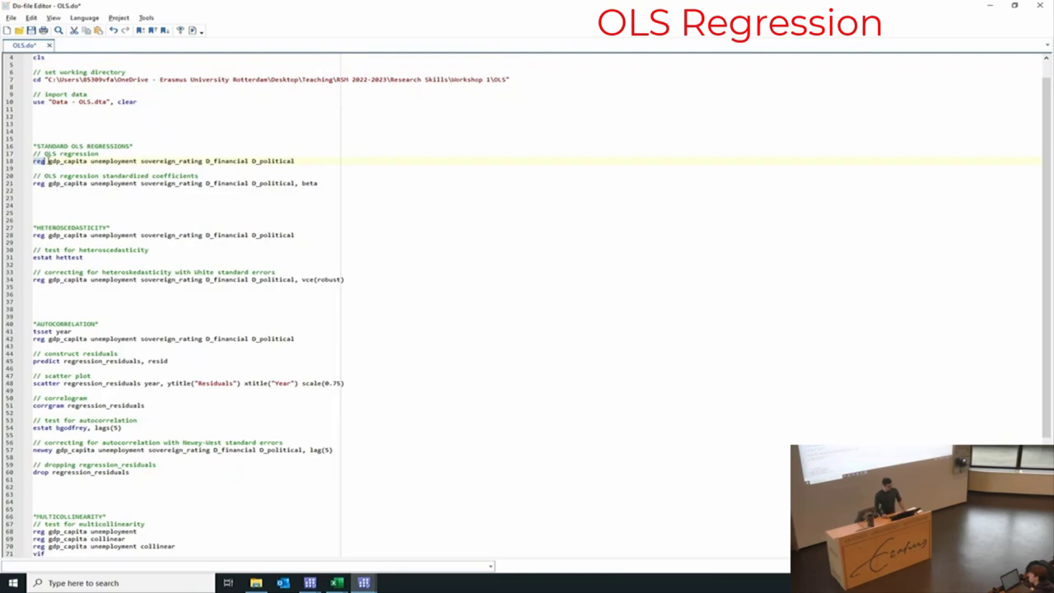
{"action": "mouse_move", "coordinate": [48, 161]}
{"action": "left_mouse_down"}
{"action": "mouse_move", "coordinate": [315, 160]}
{"action": "mouse_move", "coordinate": [35, 163]}
{"action": "left_mouse_up"}
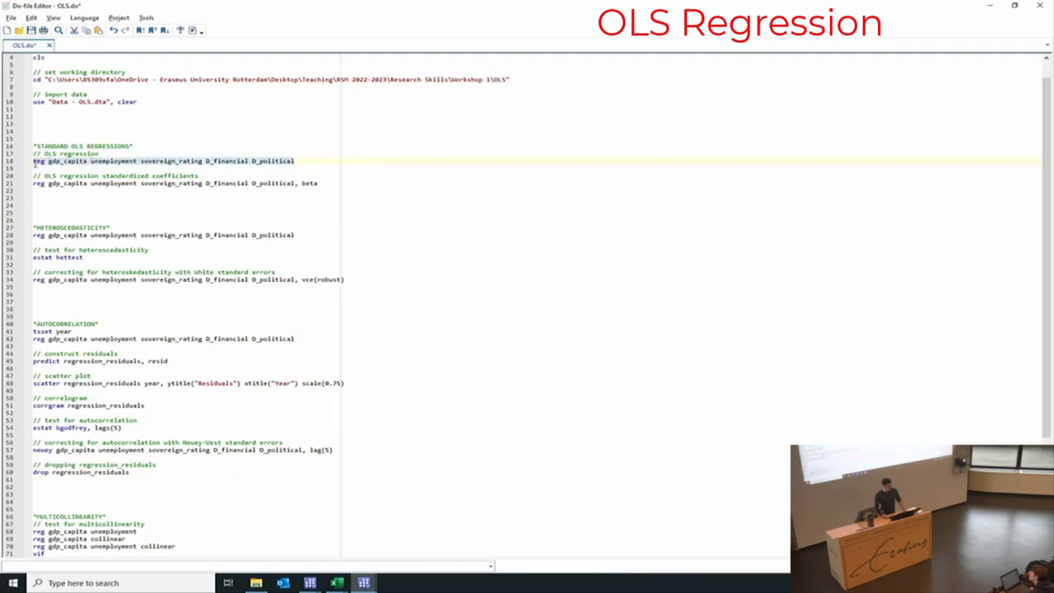
{"action": "key", "text": "alt+Tab"}
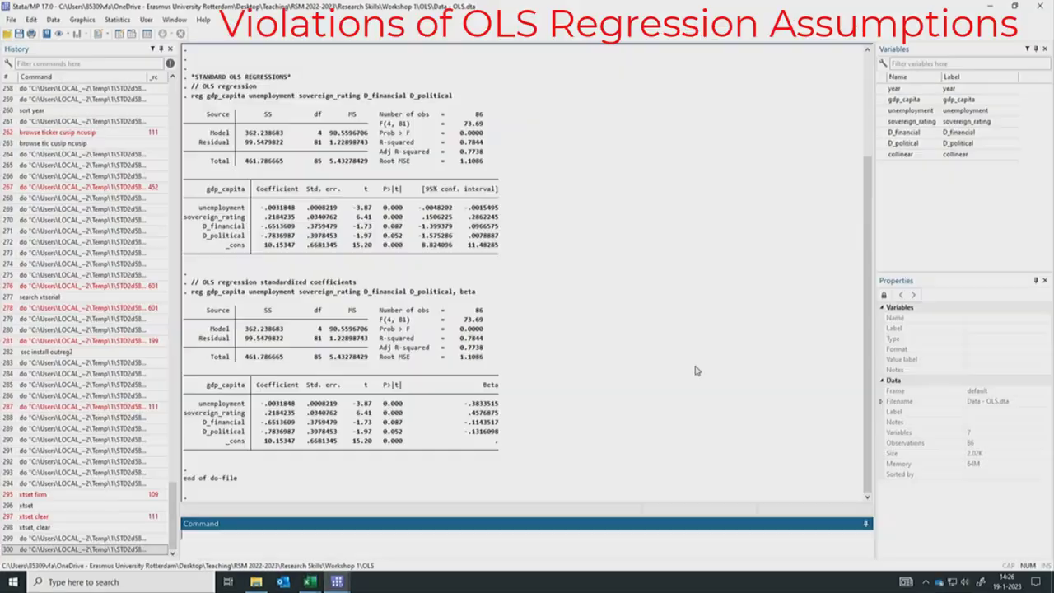
- Run the gdp_capita regression line under the HETEROSCEDASTICITY heading of OLS.do
{"action": "key", "text": "alt+Tab"}
{"action": "scroll", "coordinate": [667, 366], "scroll_direction": "down", "scroll_amount": 13}
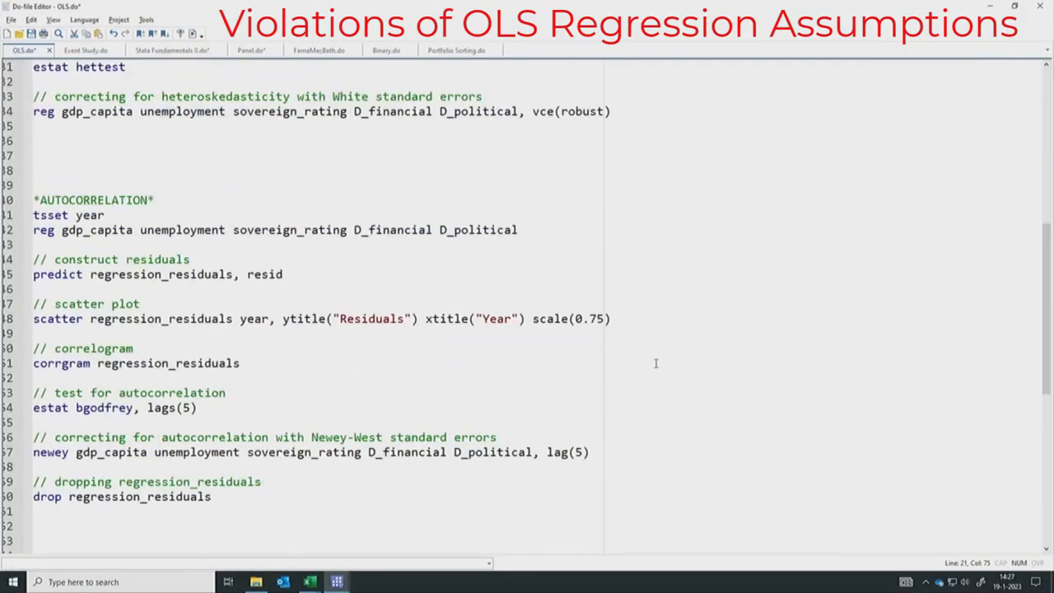
{"action": "scroll", "coordinate": [648, 376], "scroll_direction": "down", "scroll_amount": 4}
{"action": "scroll", "coordinate": [643, 377], "scroll_direction": "up", "scroll_amount": 15}
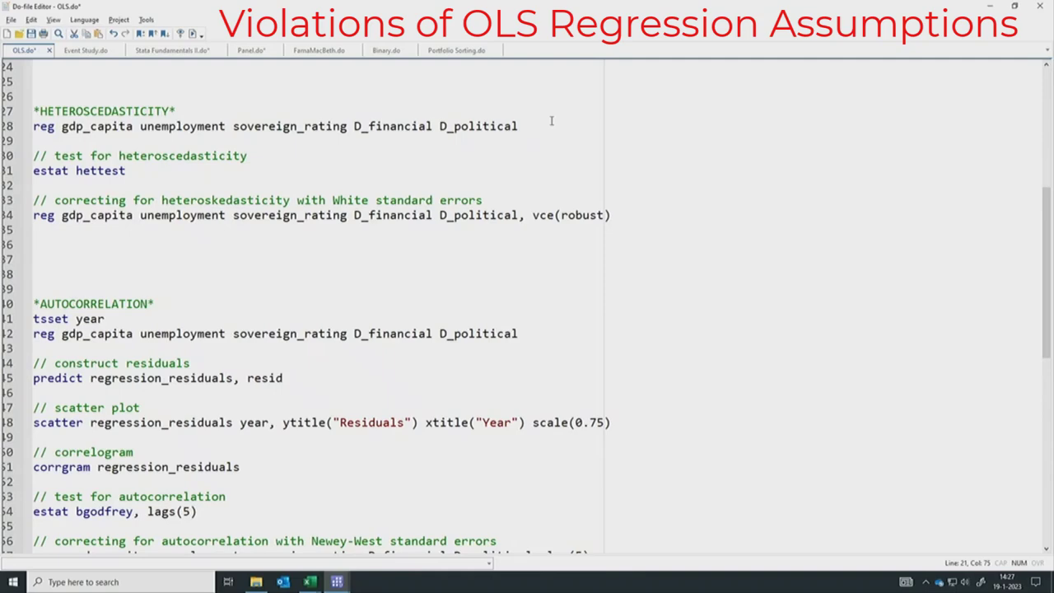
{"action": "left_click_drag", "start_coordinate": [33, 127], "coordinate": [35, 142]}
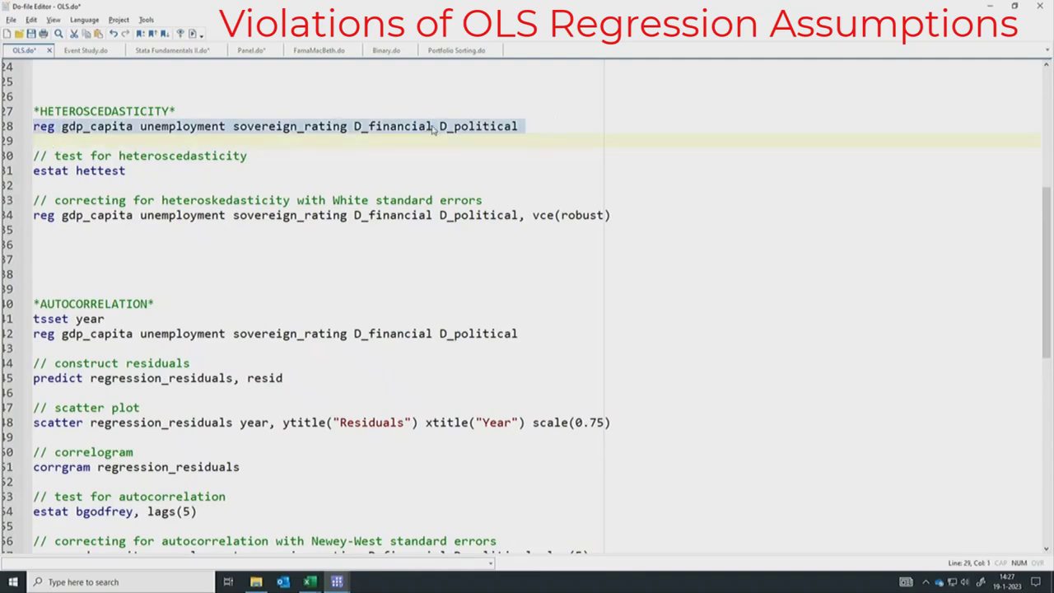
{"action": "left_click", "coordinate": [193, 34]}
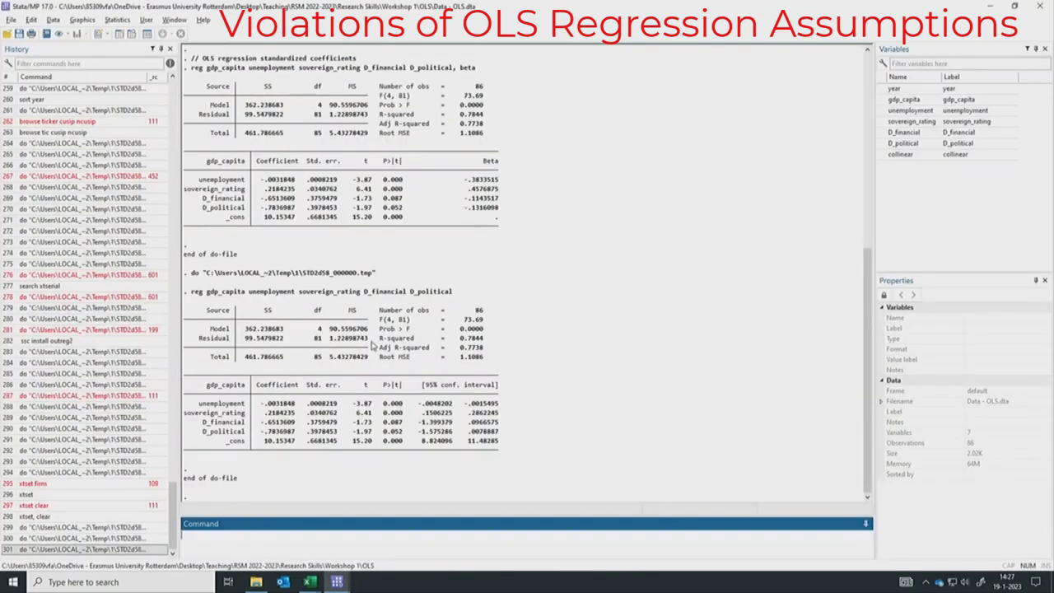
- Run the estat hettest line to test the regression for heteroscedasticity and view its output
{"action": "key", "text": "alt+Tab"}
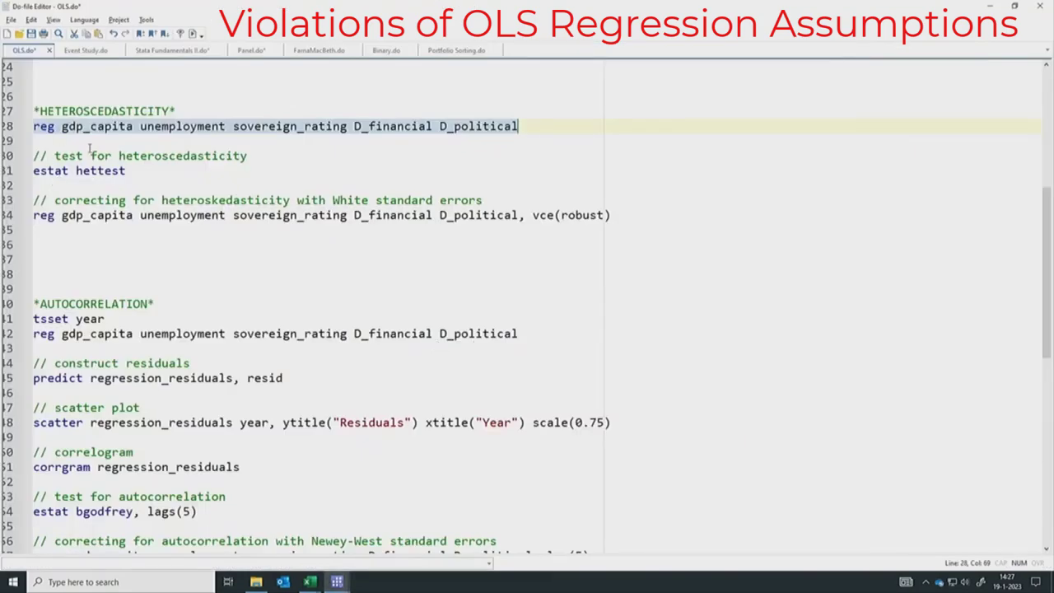
{"action": "left_click", "coordinate": [140, 173]}
{"action": "key", "text": "shift+Left"}
{"action": "key", "text": "shift+Left"}
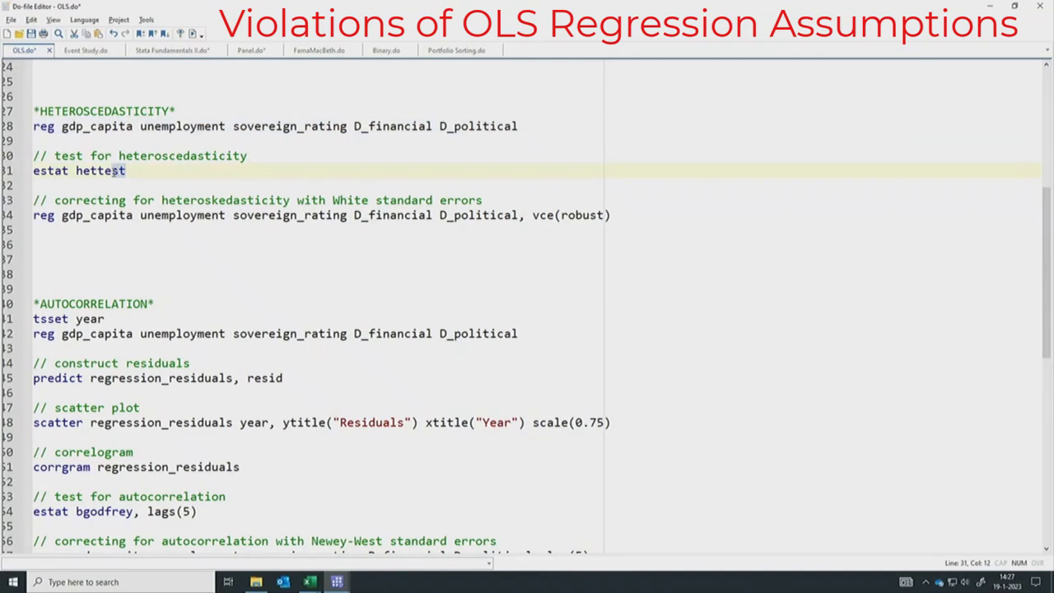
{"action": "key", "text": "shift+Left"}
{"action": "key", "text": "shift+Left"}
{"action": "key", "text": "shift+Left"}
{"action": "key", "text": "shift+Left"}
{"action": "key", "text": "shift+Left"}
{"action": "key", "text": "shift+Left"}
{"action": "key", "text": "shift+Left"}
{"action": "key", "text": "shift+Left"}
{"action": "key", "text": "shift+Left"}
{"action": "key", "text": "shift+Left"}
{"action": "key", "text": "shift+Left"}
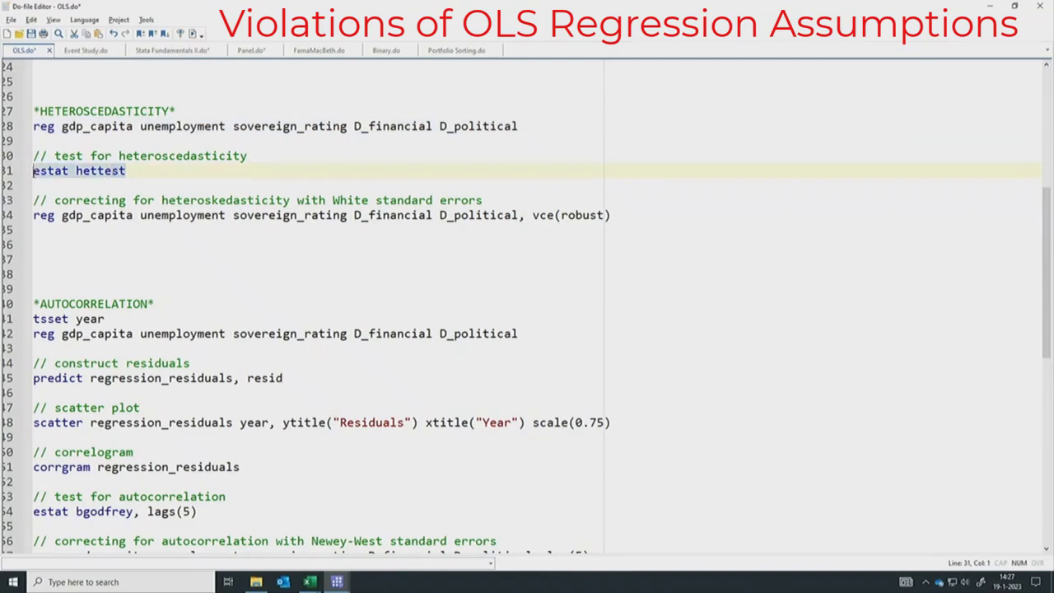
{"action": "left_click", "coordinate": [193, 36]}
{"action": "key", "text": "alt+Tab"}
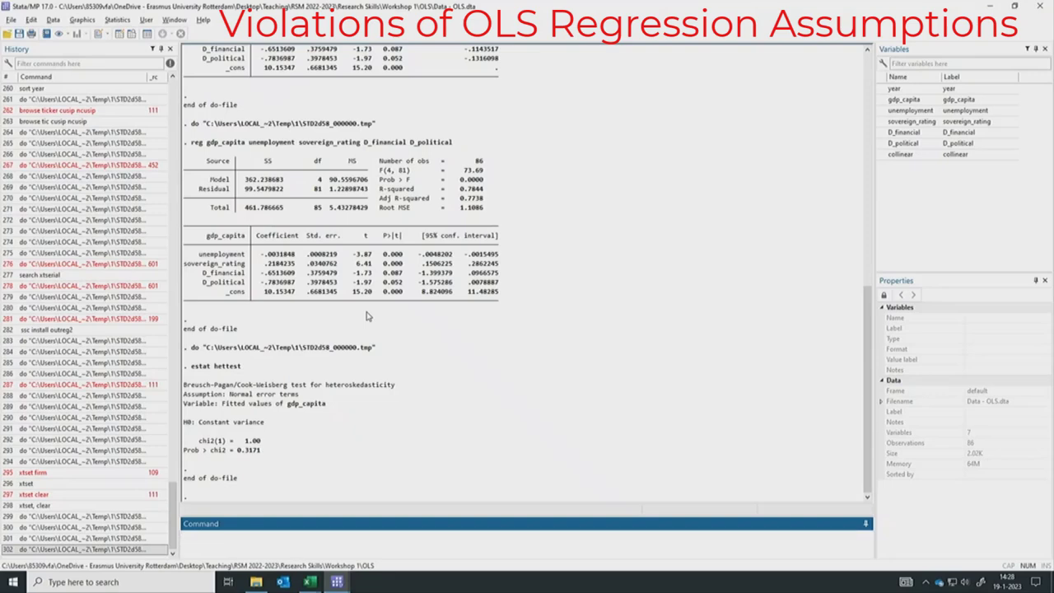
- Run the White standard errors regression with vce(robust) and compare its output with the standard OLS results
{"action": "key", "text": "alt+Tab"}
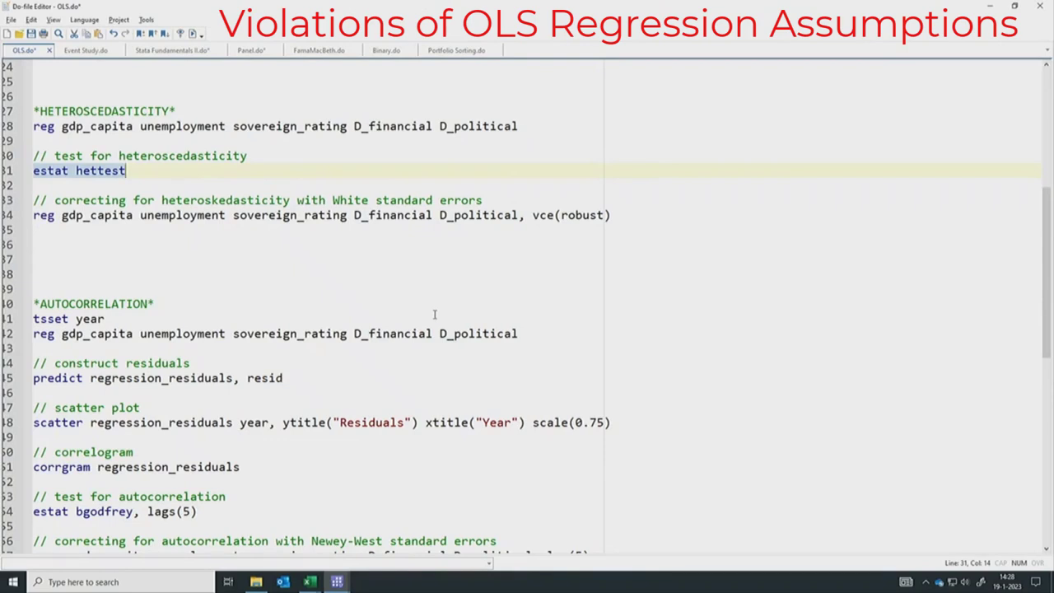
{"action": "left_click_drag", "start_coordinate": [649, 214], "coordinate": [20, 218]}
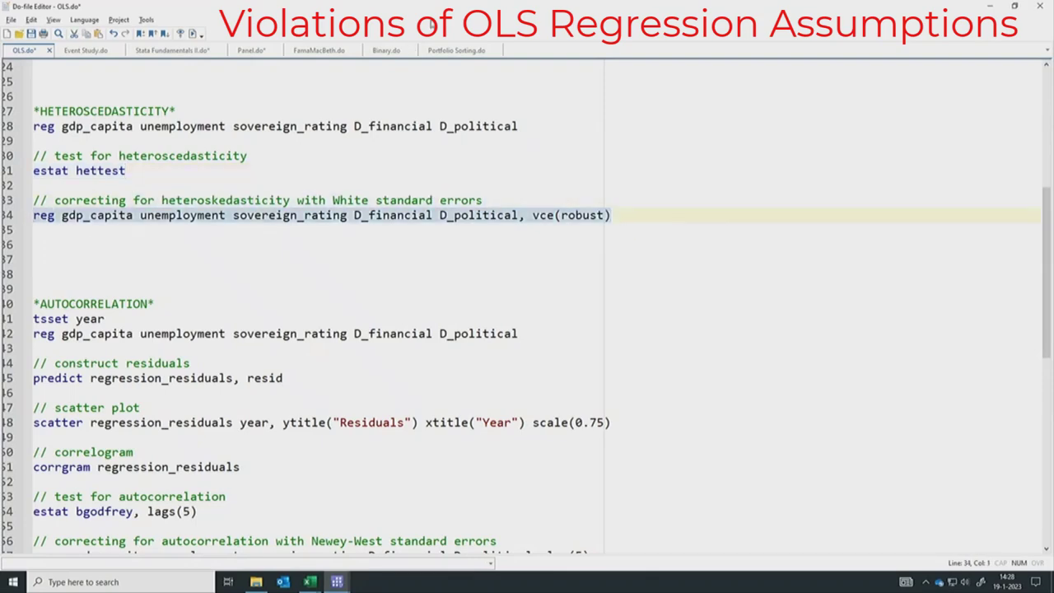
{"action": "left_click", "coordinate": [194, 35]}
{"action": "key", "text": "alt+Tab"}
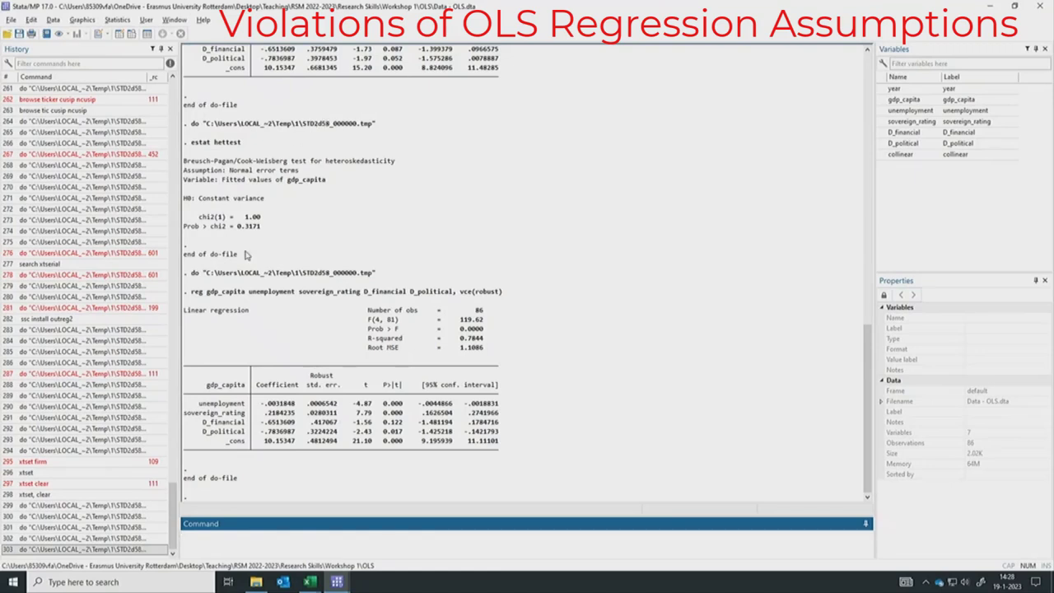
{"action": "scroll", "coordinate": [311, 274], "scroll_direction": "up", "scroll_amount": 2}
{"action": "left_click", "coordinate": [269, 93]}
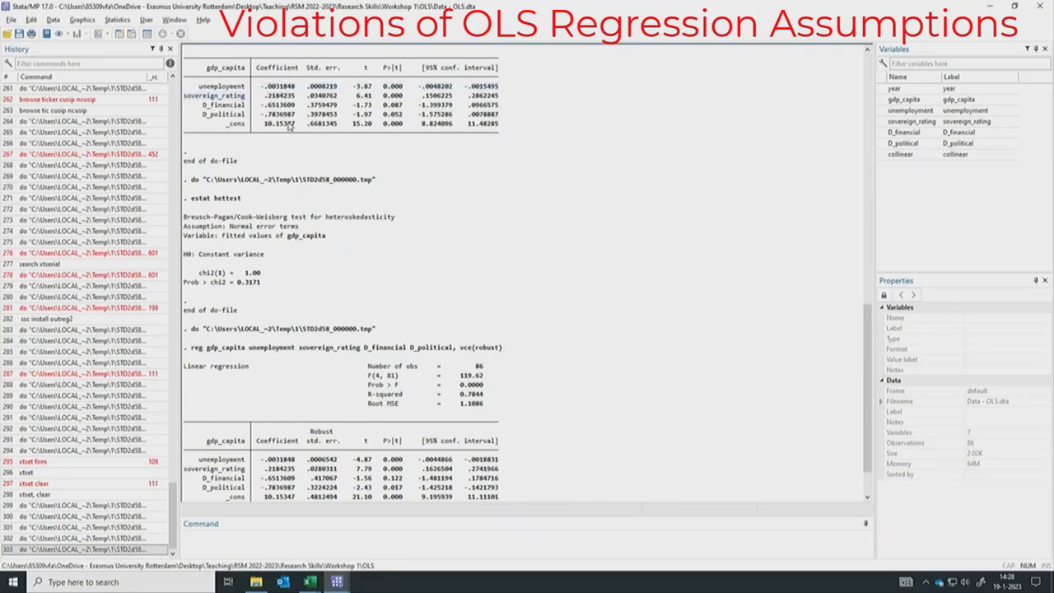
{"action": "scroll", "coordinate": [273, 499], "scroll_direction": "down", "scroll_amount": 1}
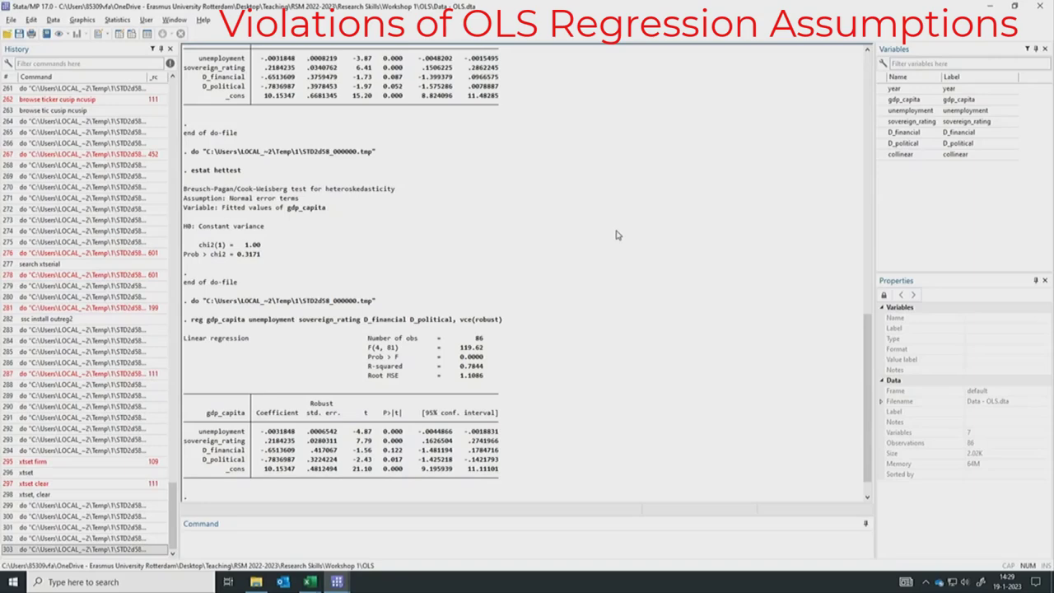
- Run the AUTOCORRELATION section's commands from tsset year through the predict regression_residuals, resid line
{"action": "key", "text": "alt+Tab"}
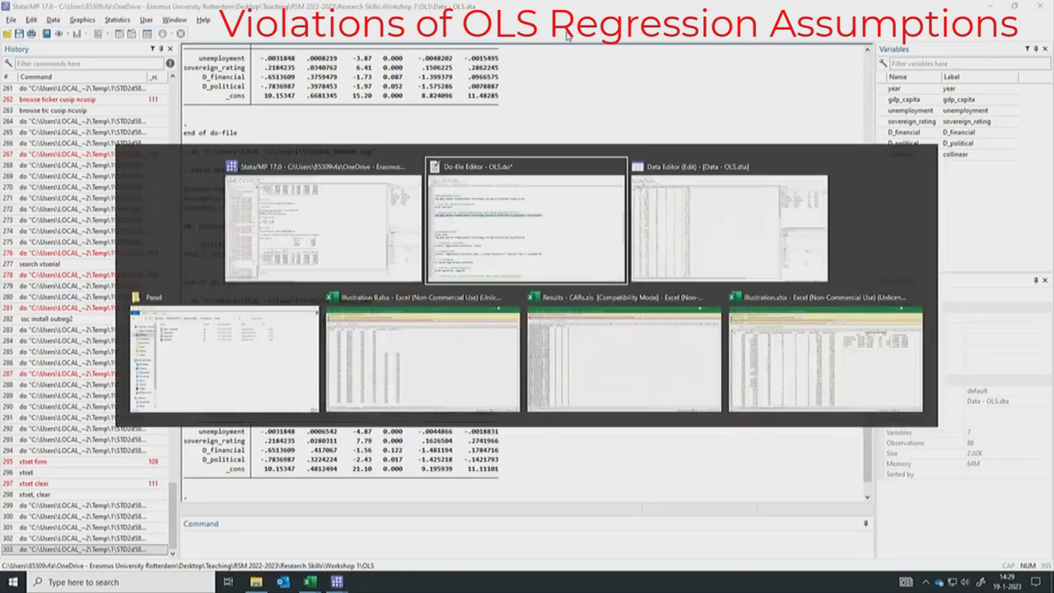
{"action": "left_click_drag", "start_coordinate": [105, 318], "coordinate": [33, 318]}
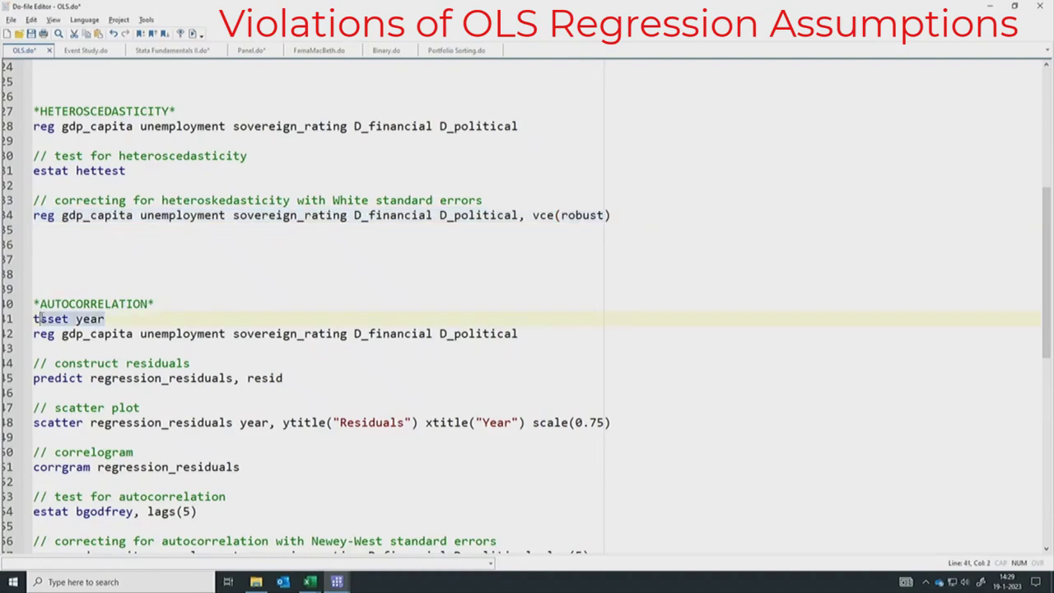
{"action": "key", "text": "alt+Tab"}
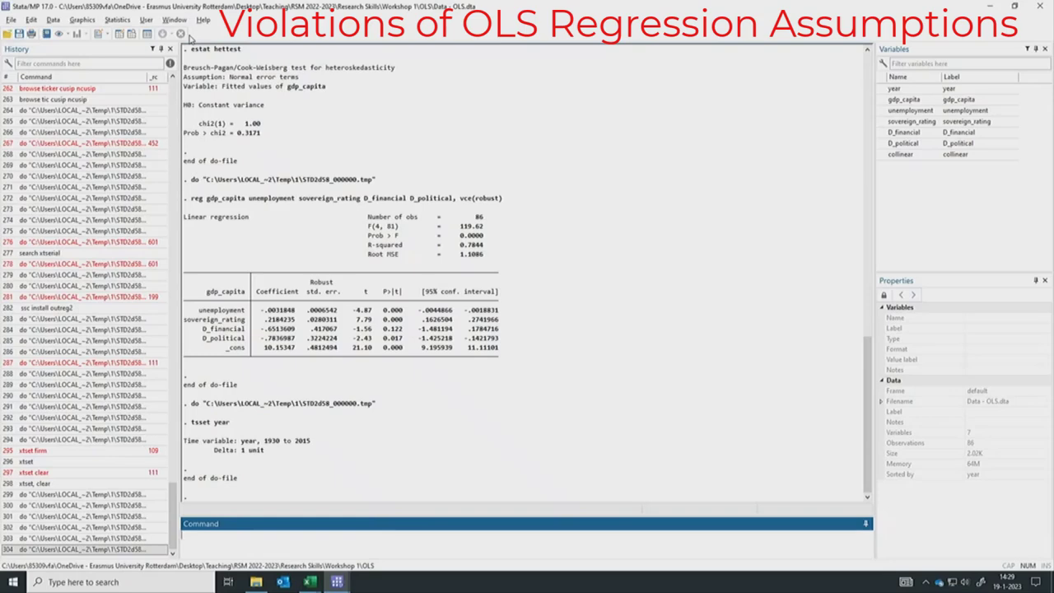
{"action": "key", "text": "alt+Tab"}
{"action": "left_click_drag", "start_coordinate": [33, 334], "coordinate": [284, 378]}
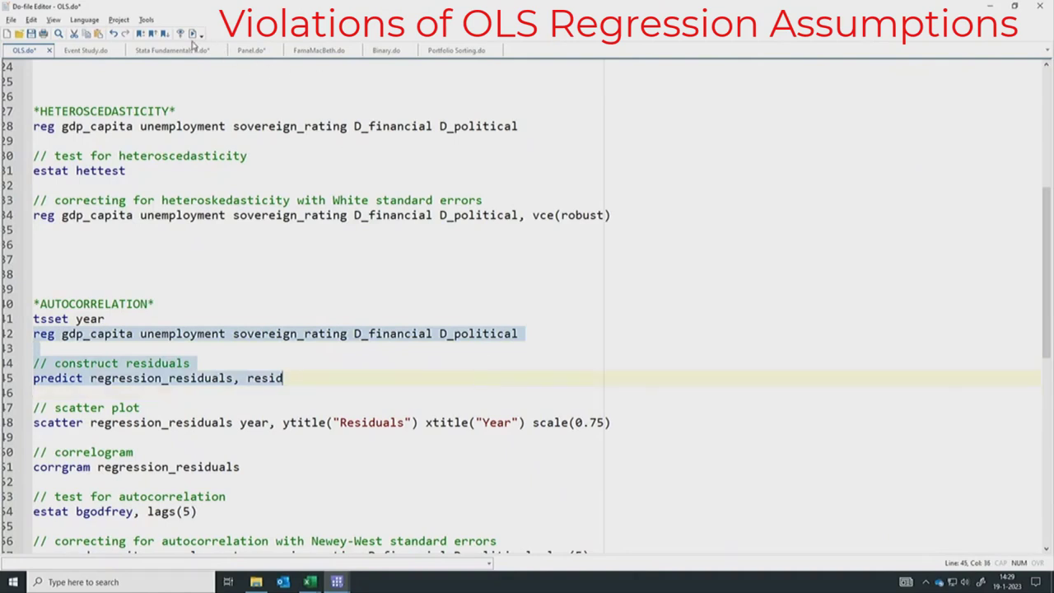
- Switch to Excel, close the Results - CARs workbook and bring up Illustration.xlsx
{"action": "mouse_move", "coordinate": [312, 574]}
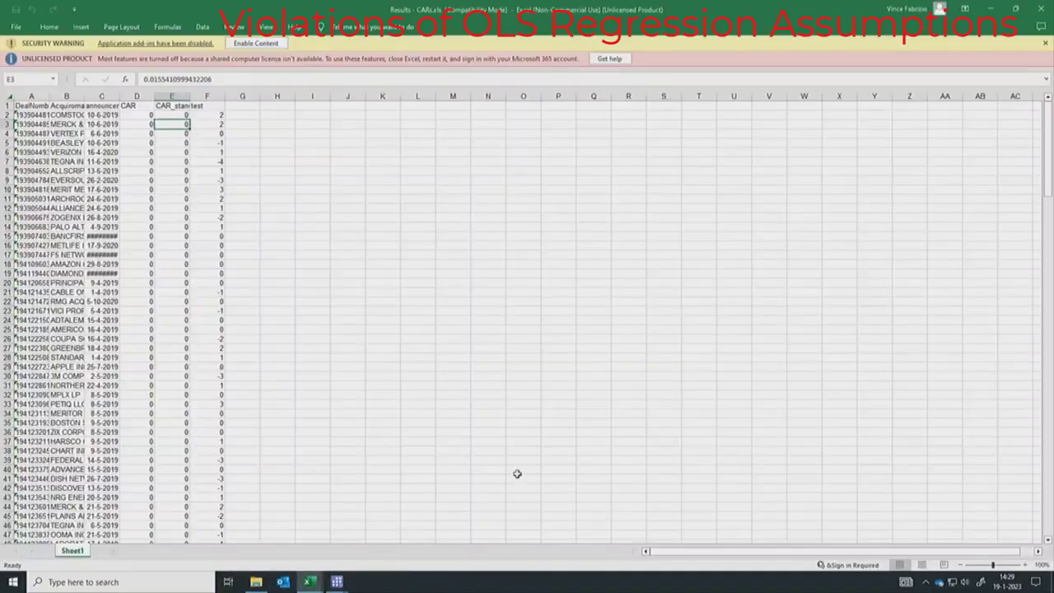
{"action": "left_click", "coordinate": [408, 534]}
{"action": "left_click", "coordinate": [1040, 8]}
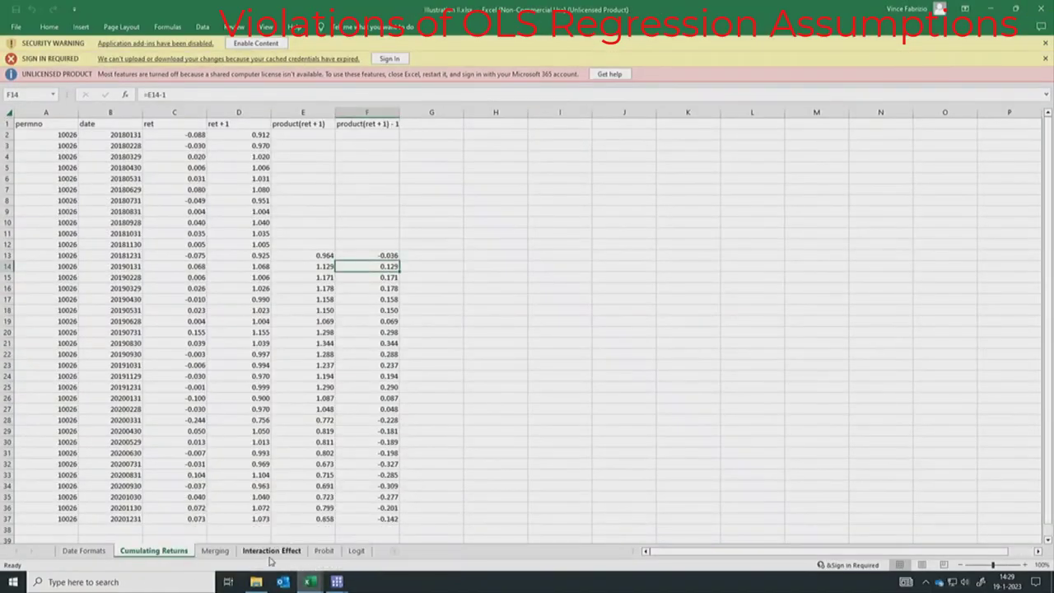
{"action": "mouse_move", "coordinate": [309, 581]}
{"action": "left_click", "coordinate": [329, 527]}
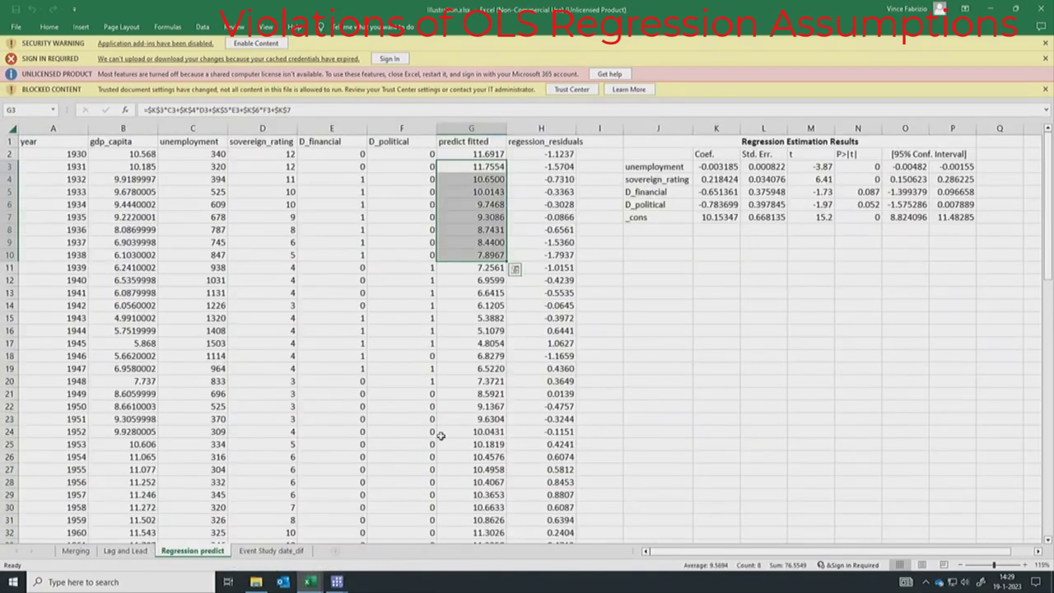
- Examine how the regression coefficients and the 1930 row's variable values enter the first predict fitted formula on the Regression predict sheet
{"action": "left_click_drag", "start_coordinate": [715, 167], "coordinate": [717, 213]}
{"action": "scroll", "coordinate": [716, 213], "scroll_direction": "up", "scroll_amount": 4, "text": "ctrl"}
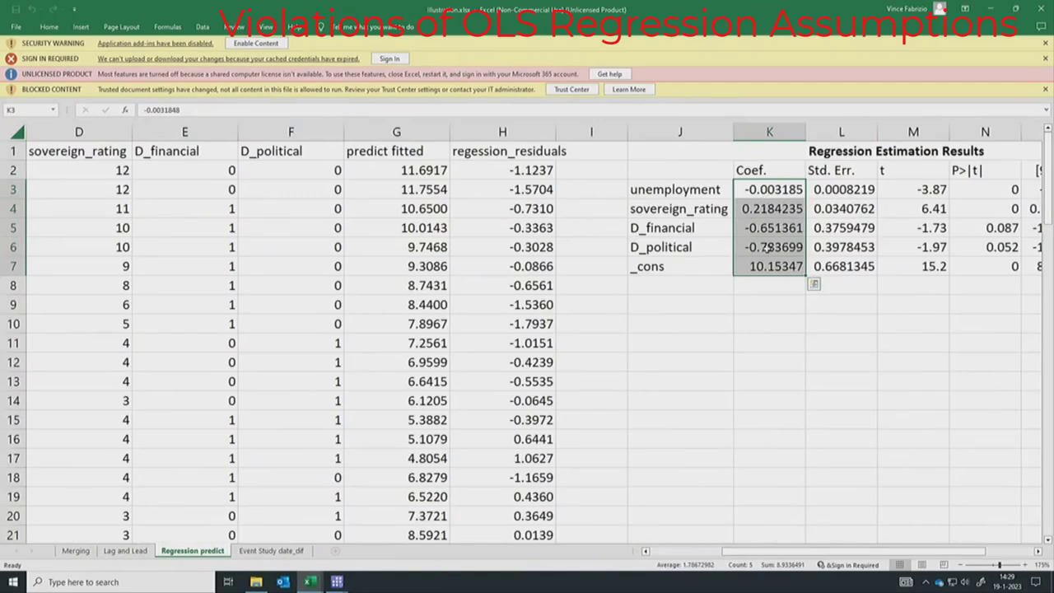
{"action": "scroll", "coordinate": [654, 341], "scroll_direction": "down", "scroll_amount": 1, "text": "ctrl"}
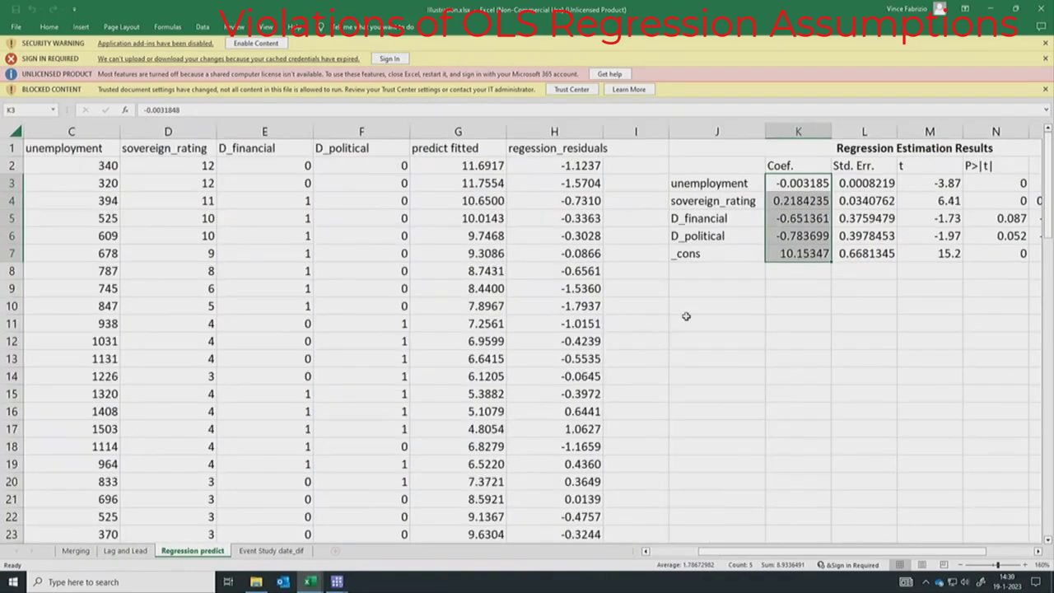
{"action": "scroll", "coordinate": [690, 296], "scroll_direction": "down", "scroll_amount": 1, "text": "ctrl"}
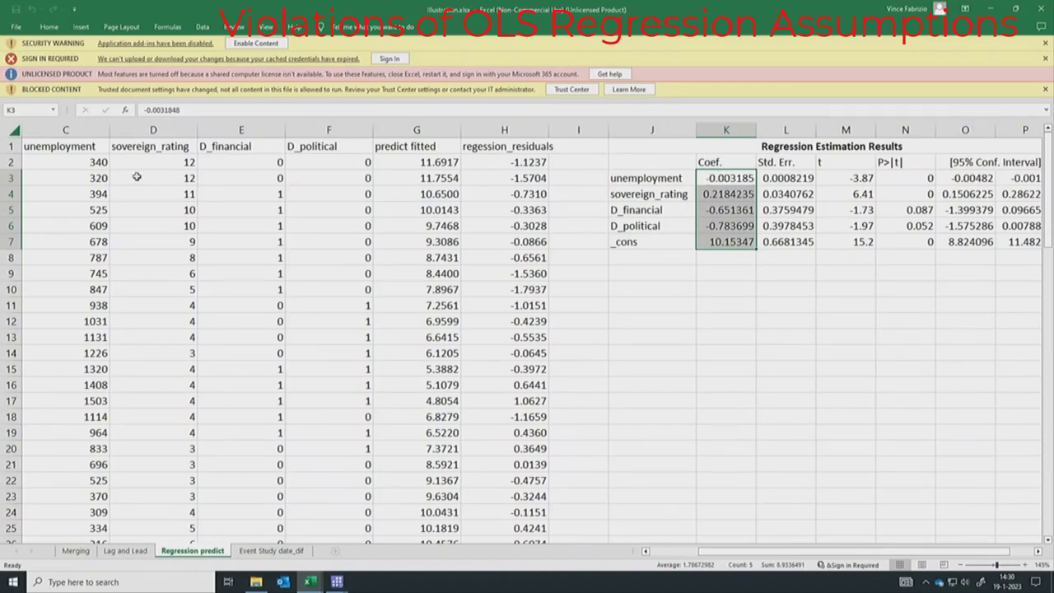
{"action": "left_click", "coordinate": [62, 163]}
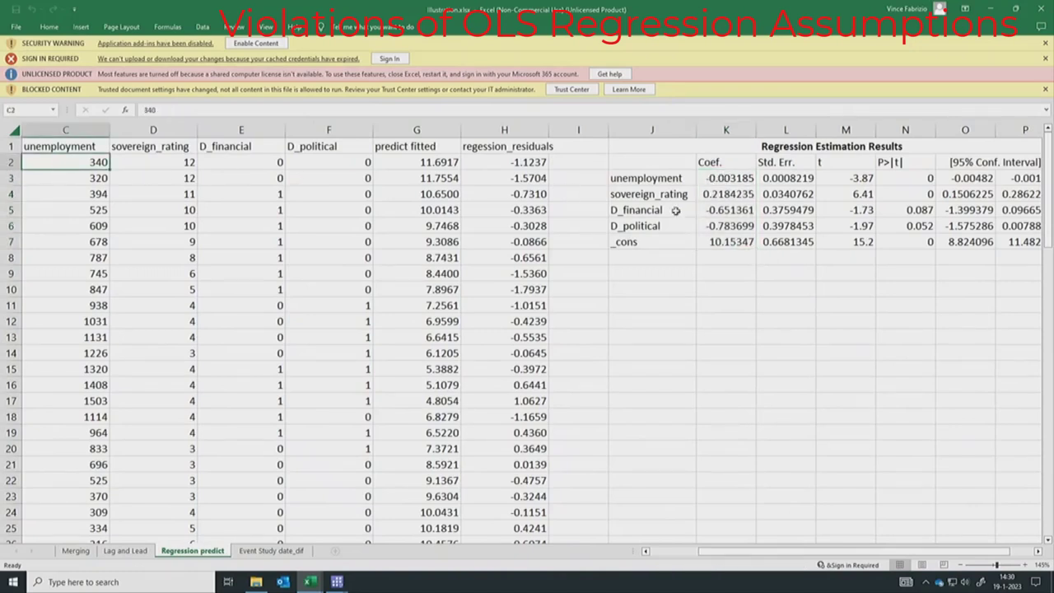
{"action": "left_click", "coordinate": [724, 194]}
{"action": "left_click", "coordinate": [160, 160]}
{"action": "left_click", "coordinate": [713, 226]}
{"action": "left_click", "coordinate": [370, 164]}
{"action": "left_click", "coordinate": [706, 210]}
{"action": "left_click", "coordinate": [262, 163]}
{"action": "left_click", "coordinate": [721, 242]}
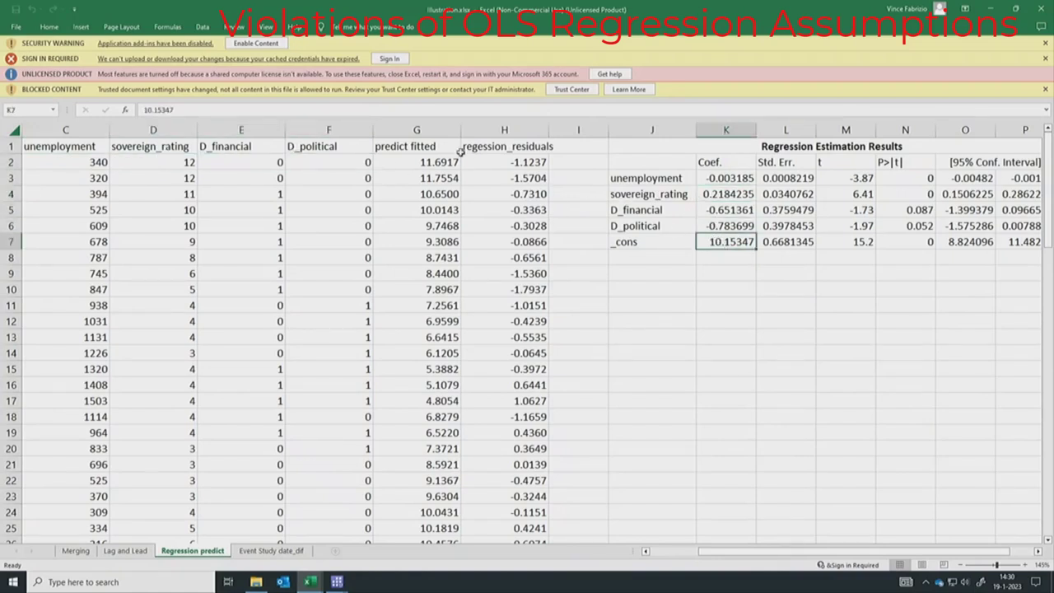
{"action": "left_click", "coordinate": [431, 163]}
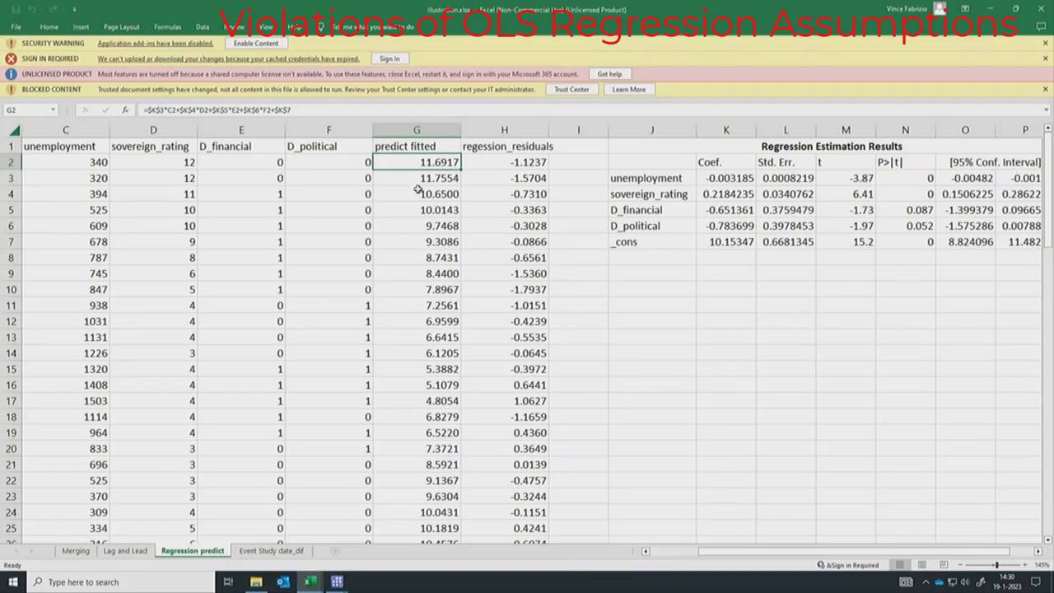
- Examine the fitted values and how the first regression residual is computed from gdp_capita and predict fitted
{"action": "left_click_drag", "start_coordinate": [416, 163], "coordinate": [420, 353]}
{"action": "left_click_drag", "start_coordinate": [75, 162], "coordinate": [307, 414]}
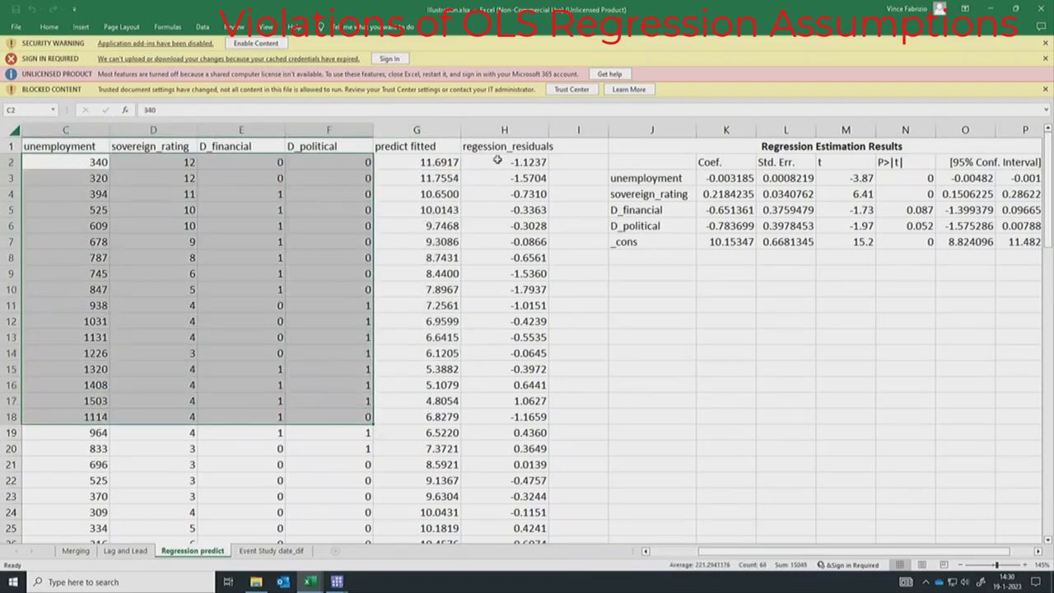
{"action": "left_click", "coordinate": [496, 163]}
{"action": "left_click_drag", "start_coordinate": [793, 553], "coordinate": [745, 554]}
{"action": "left_click", "coordinate": [60, 162]}
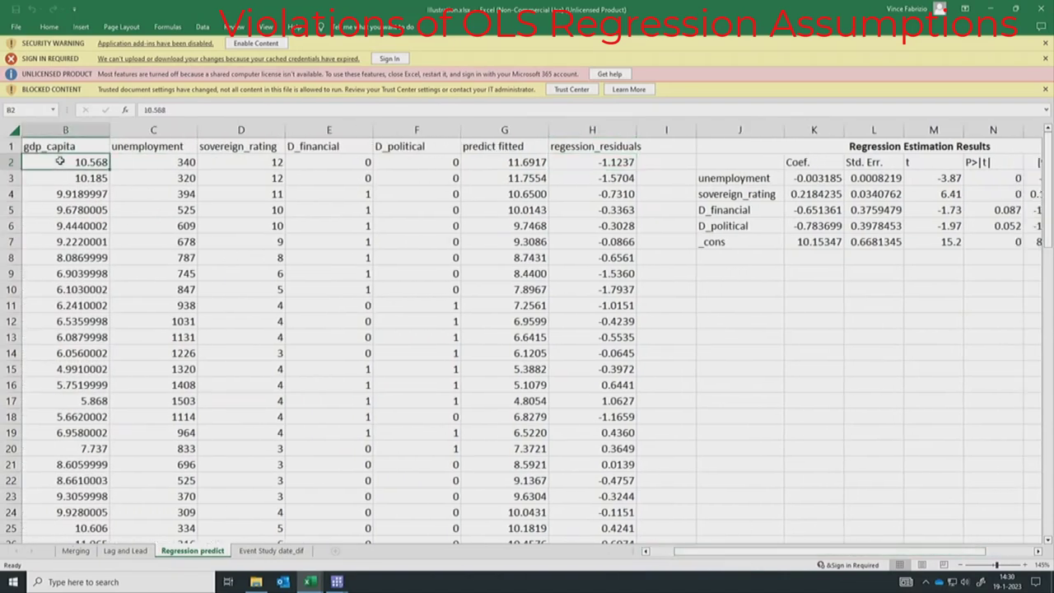
{"action": "left_click", "coordinate": [492, 160]}
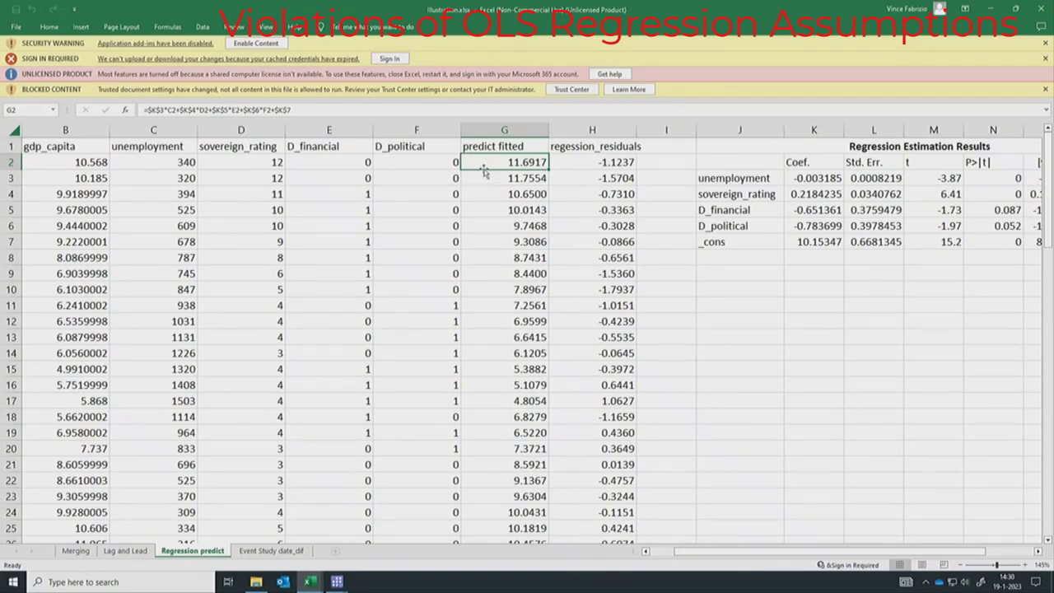
{"action": "left_click", "coordinate": [583, 164]}
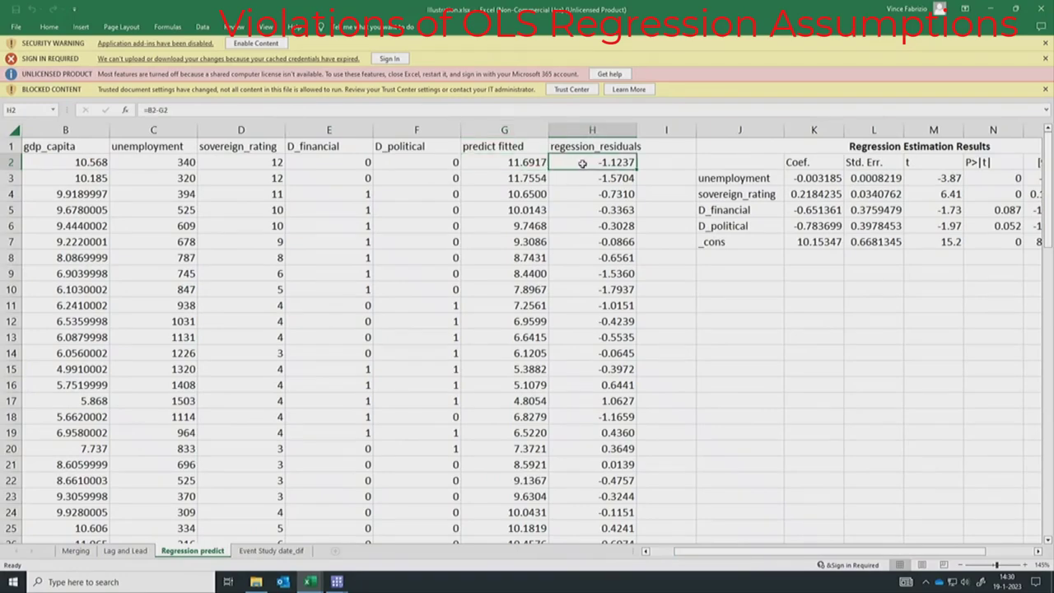
- Switch to Stata and inspect the regression_residuals column in the Data Editor
{"action": "key", "text": "alt+Tab"}
{"action": "key", "text": "alt+Tab"}
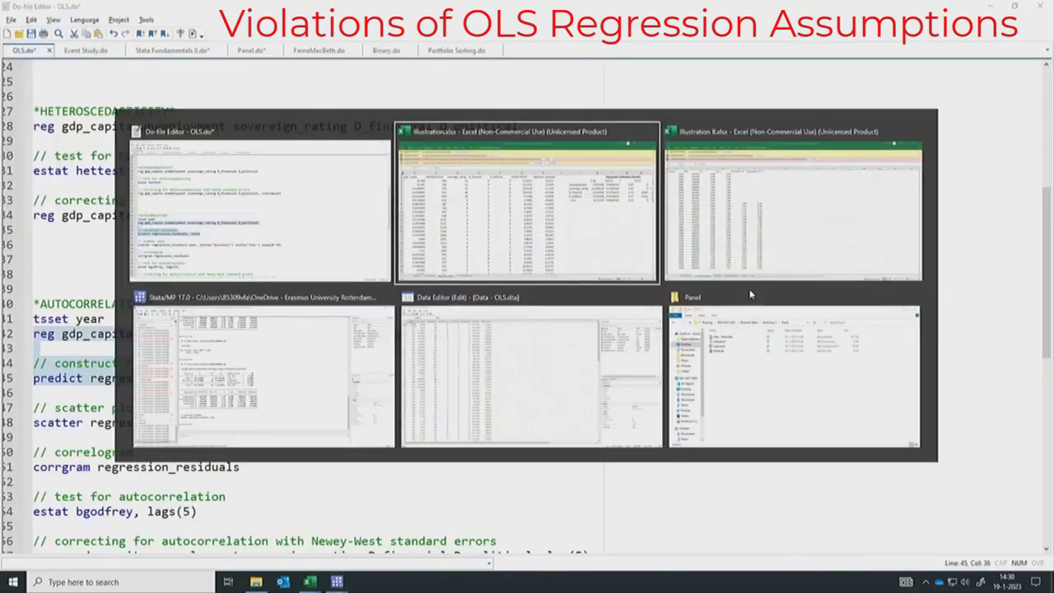
{"action": "left_click", "coordinate": [283, 402]}
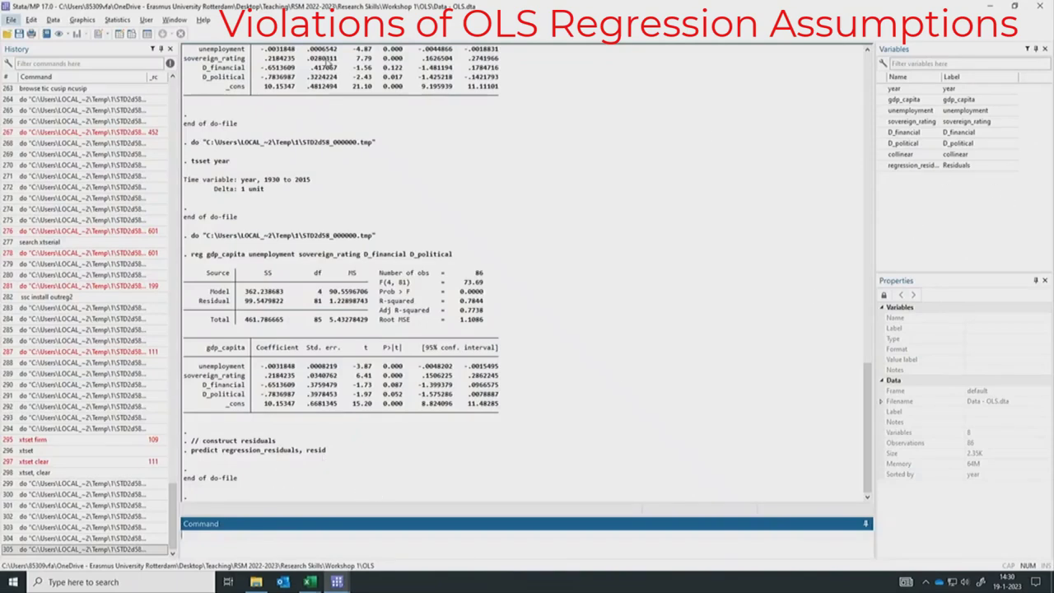
{"action": "left_click", "coordinate": [120, 34]}
{"action": "scroll", "coordinate": [348, 136], "scroll_direction": "down", "scroll_amount": 2}
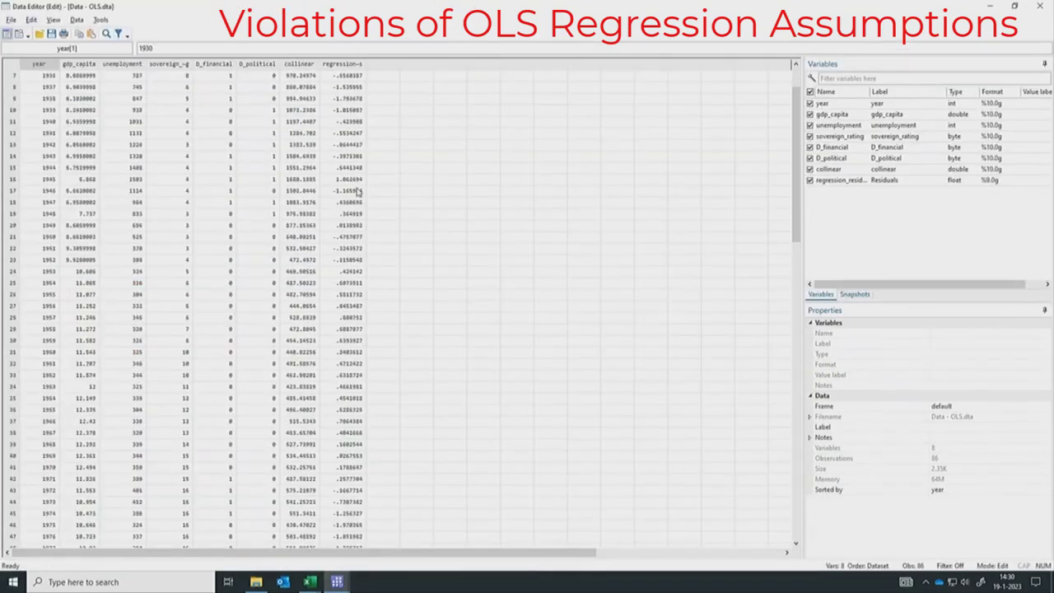
{"action": "scroll", "coordinate": [359, 140], "scroll_direction": "up", "scroll_amount": 2}
{"action": "left_click", "coordinate": [340, 65]}
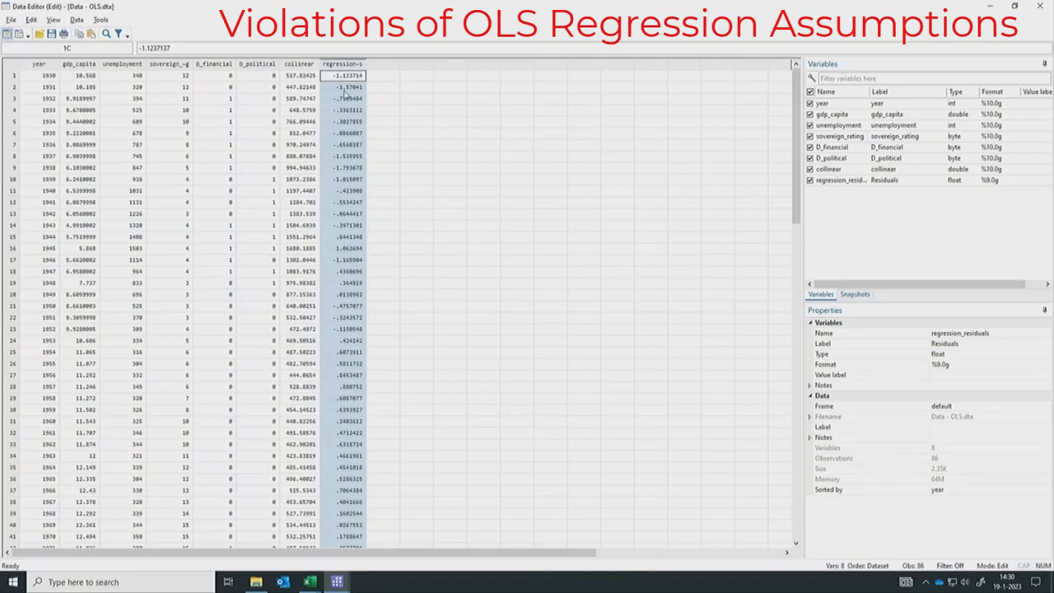
- Run the do-file's scatter command plotting regression_residuals against year and bring up the resulting graph
{"action": "key", "text": "alt+Tab"}
{"action": "left_click_drag", "start_coordinate": [621, 421], "coordinate": [34, 425]}
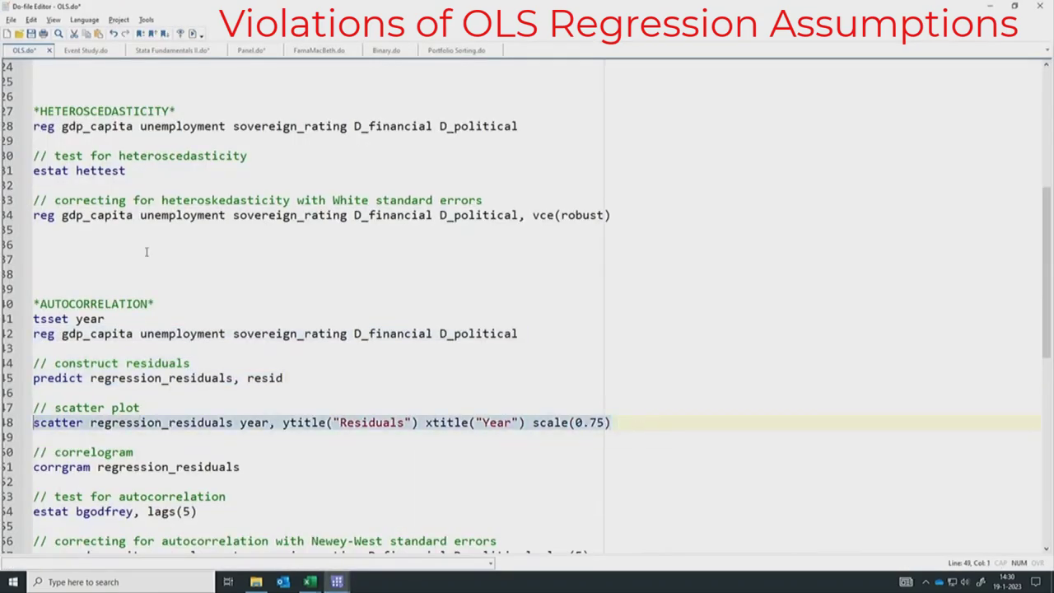
{"action": "left_click", "coordinate": [193, 34]}
{"action": "key", "text": "alt+Tab"}
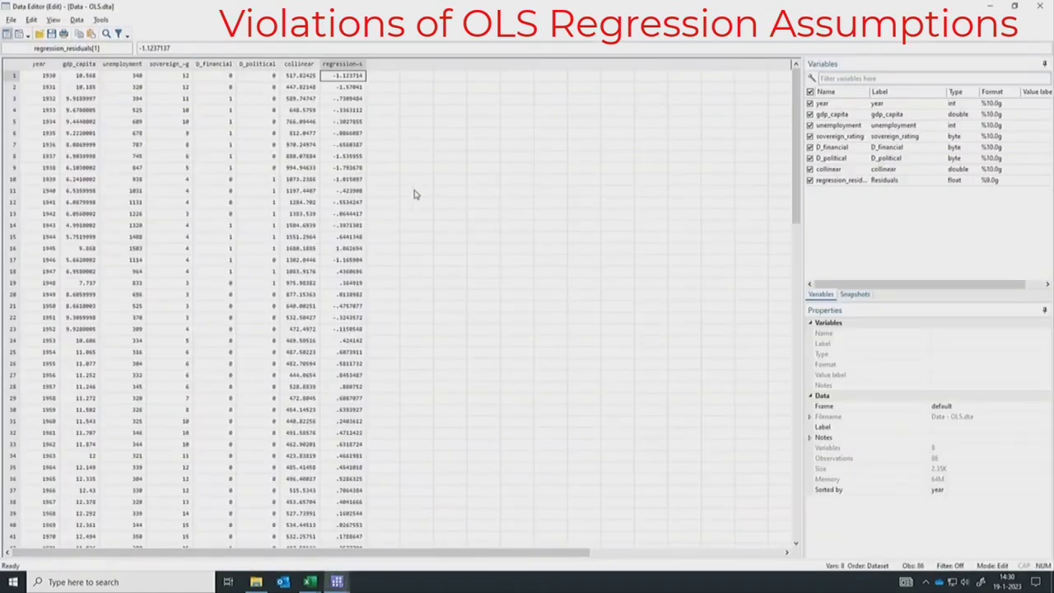
{"action": "key", "text": "alt+Tab"}
{"action": "key", "text": "alt+Tab"}
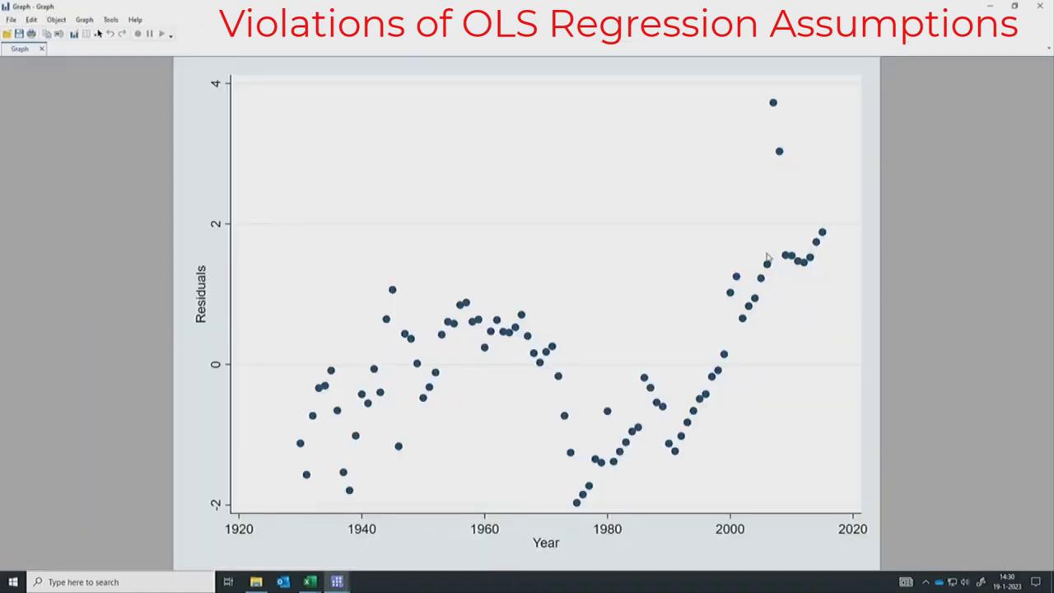
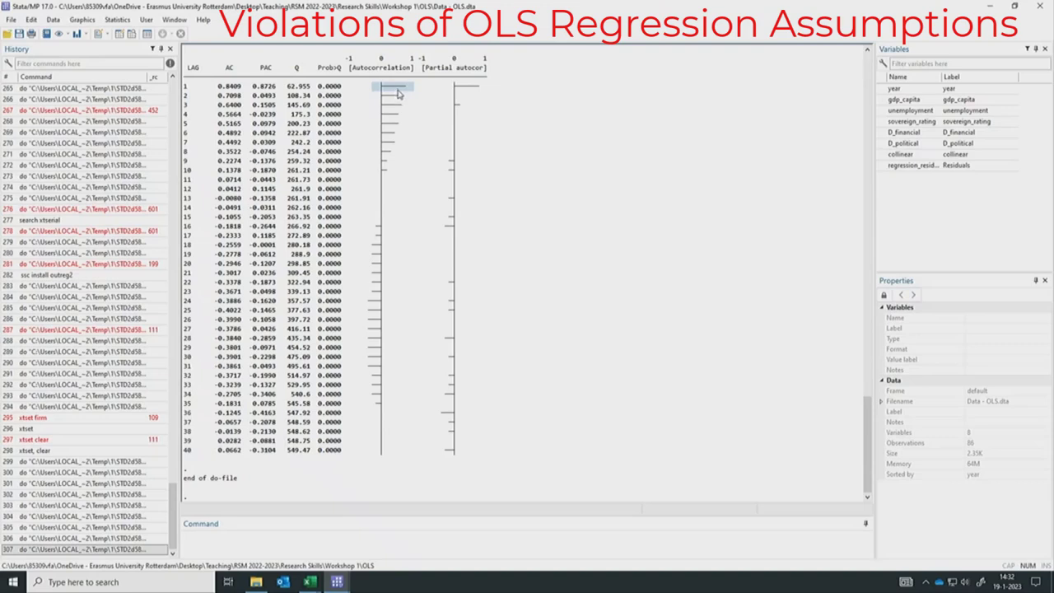
- Run the Breusch-Godfrey autocorrelation test with estat bgodfrey, lags(5), and review the lags in the residual correlogram
{"action": "left_click_drag", "start_coordinate": [396, 93], "coordinate": [410, 92]}
{"action": "key", "text": "alt+Tab"}
{"action": "left_click_drag", "start_coordinate": [198, 516], "coordinate": [33, 512]}
{"action": "left_click", "coordinate": [192, 33]}
{"action": "key", "text": "alt+Tab"}
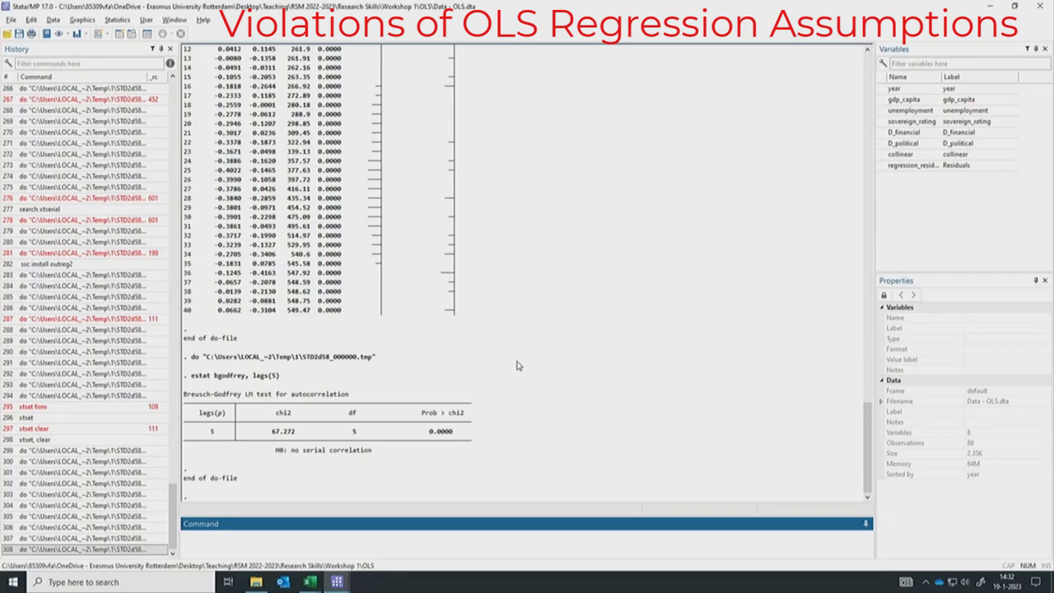
{"action": "scroll", "coordinate": [518, 366], "scroll_direction": "up", "scroll_amount": 10}
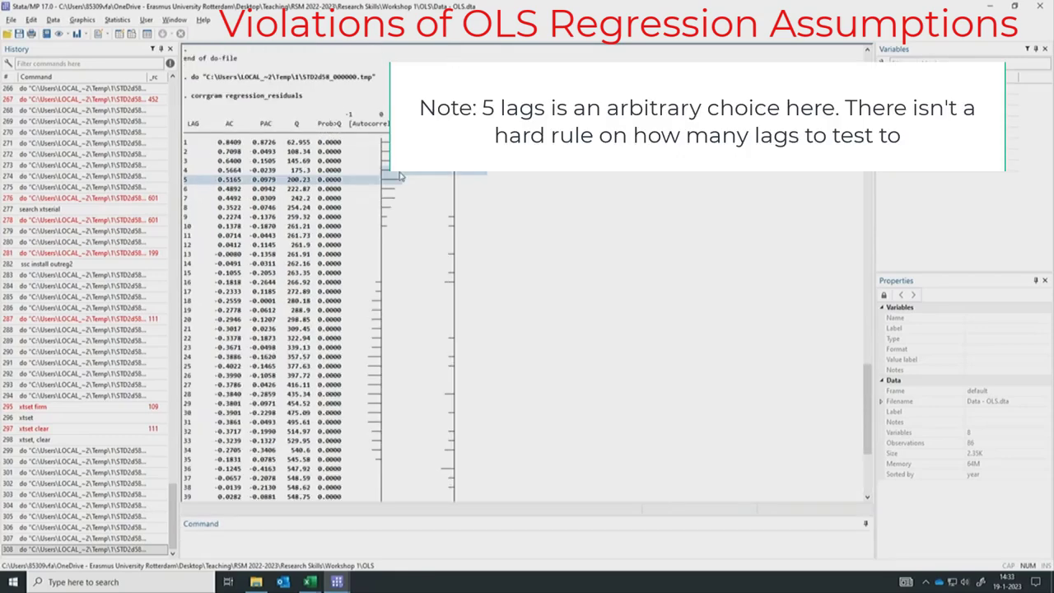
- Run the newey regression of gdp_capita on the four explanatory variables with lag(5) and inspect its coefficients
{"action": "key", "text": "alt+Tab"}
{"action": "scroll", "coordinate": [330, 355], "scroll_direction": "down", "scroll_amount": 3}
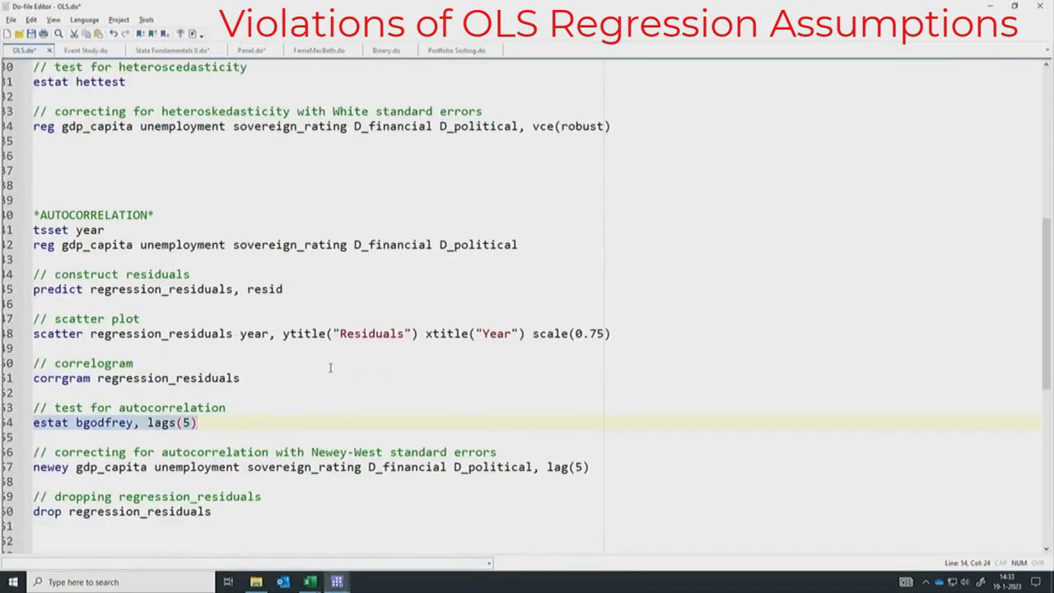
{"action": "left_click_drag", "start_coordinate": [593, 423], "coordinate": [31, 423]}
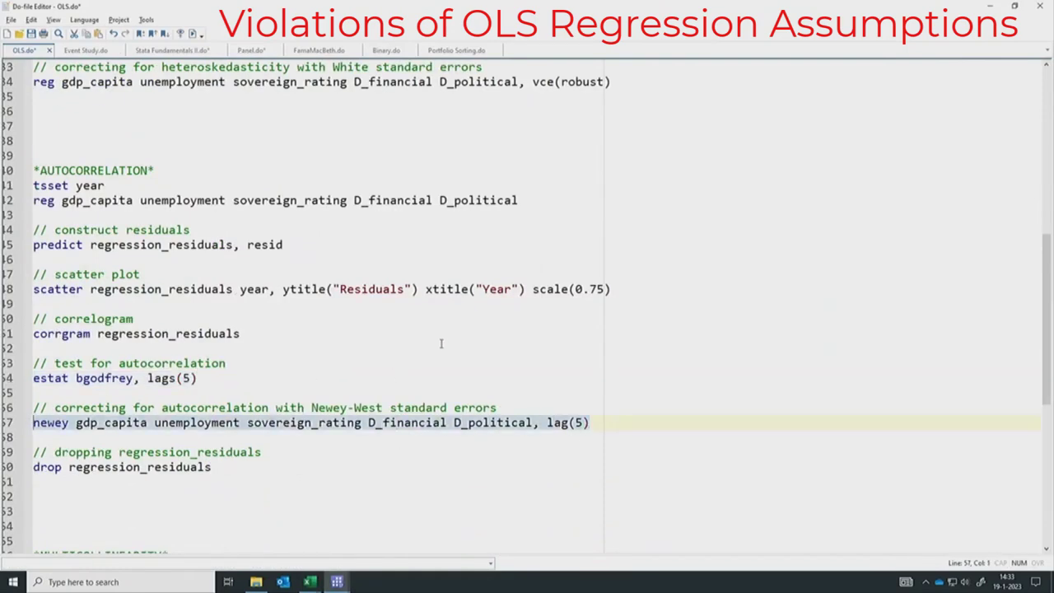
{"action": "left_click", "coordinate": [194, 33]}
{"action": "key", "text": "alt+Tab"}
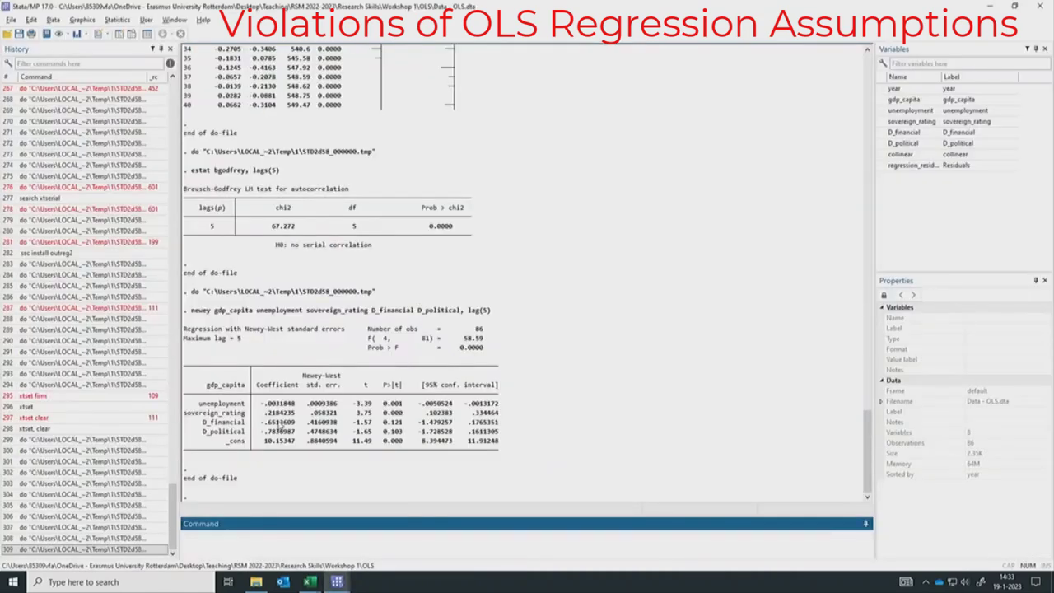
{"action": "mouse_move", "coordinate": [261, 402]}
{"action": "left_mouse_down"}
{"action": "mouse_move", "coordinate": [293, 429]}
{"action": "mouse_move", "coordinate": [271, 409]}
{"action": "left_mouse_up"}
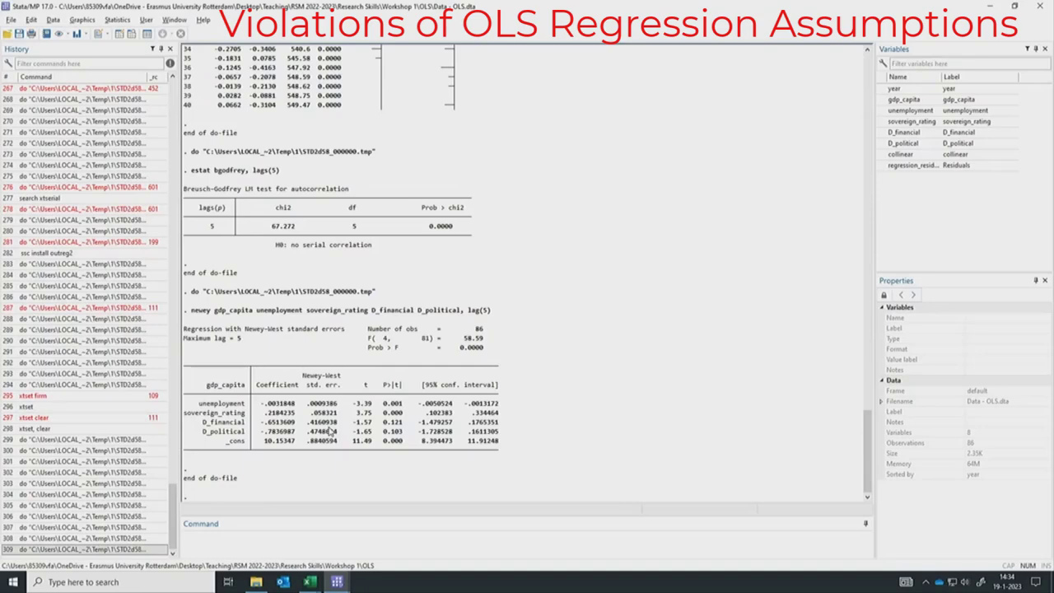
- Run the two separate regressions of gdp_capita on unemployment and on collinear from the multicollinearity section
{"action": "key", "text": "alt+Tab"}
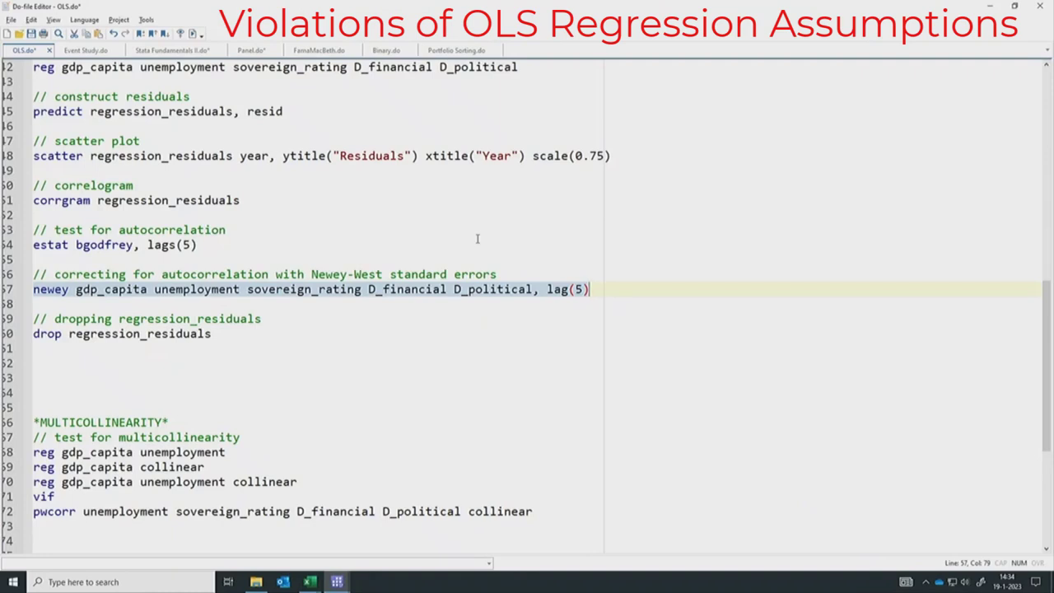
{"action": "scroll", "coordinate": [504, 314], "scroll_direction": "down", "scroll_amount": 5}
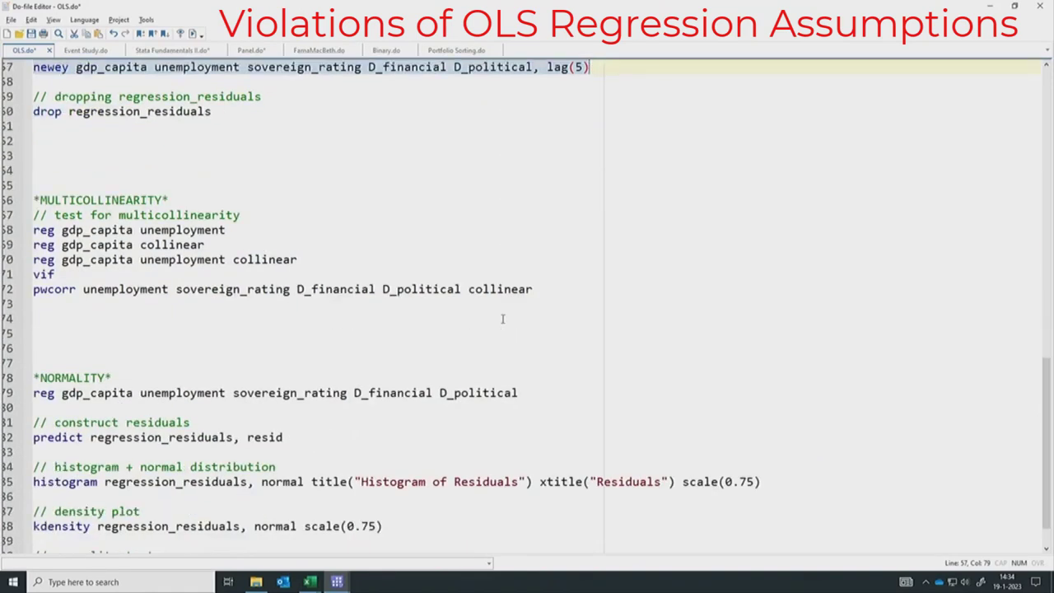
{"action": "scroll", "coordinate": [502, 319], "scroll_direction": "down", "scroll_amount": 1}
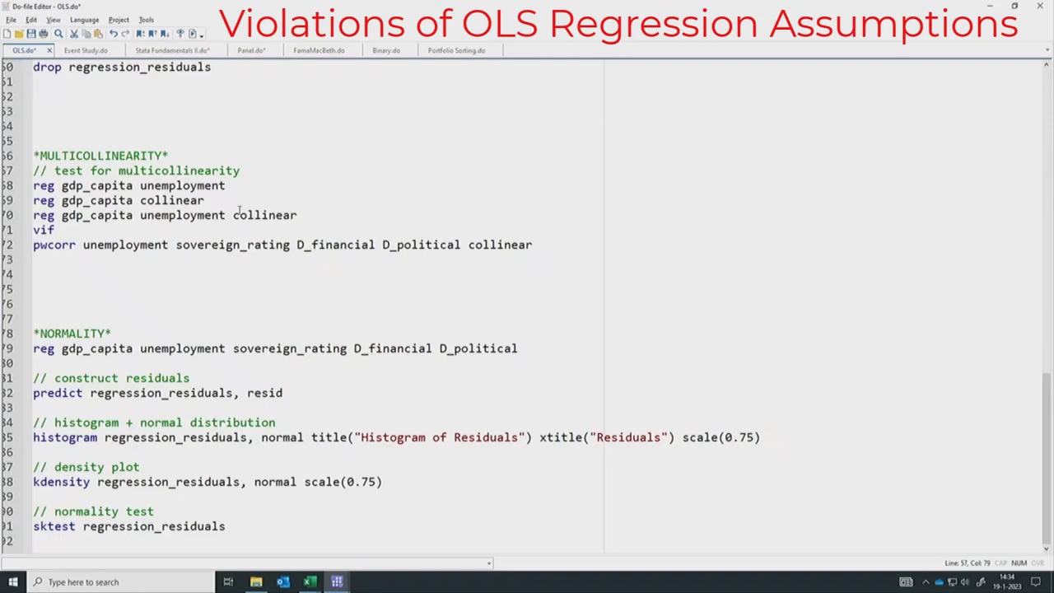
{"action": "left_click_drag", "start_coordinate": [239, 202], "coordinate": [33, 185]}
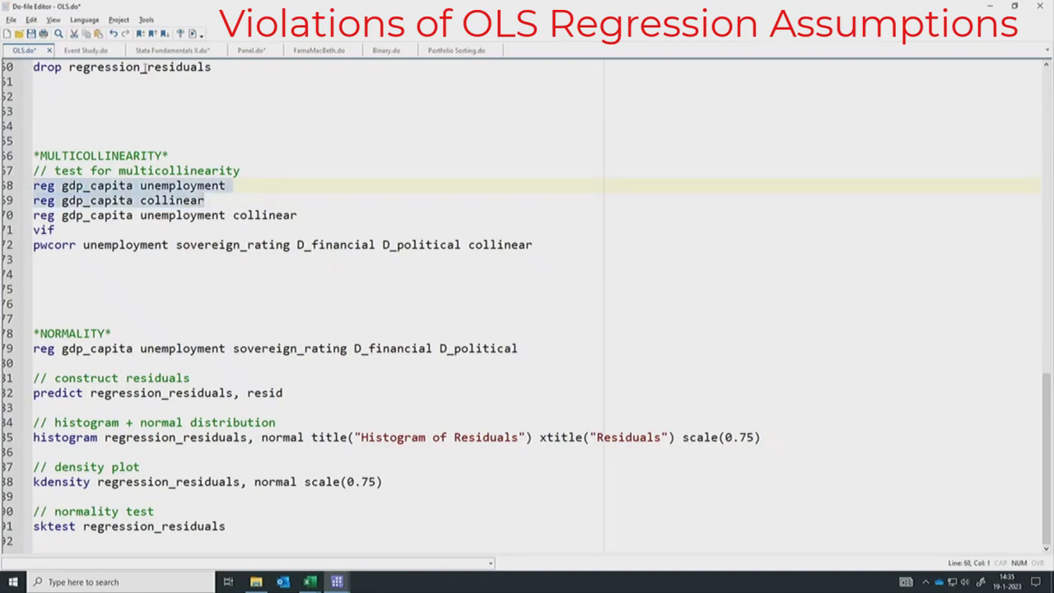
{"action": "left_click", "coordinate": [194, 35]}
{"action": "key", "text": "alt+Tab"}
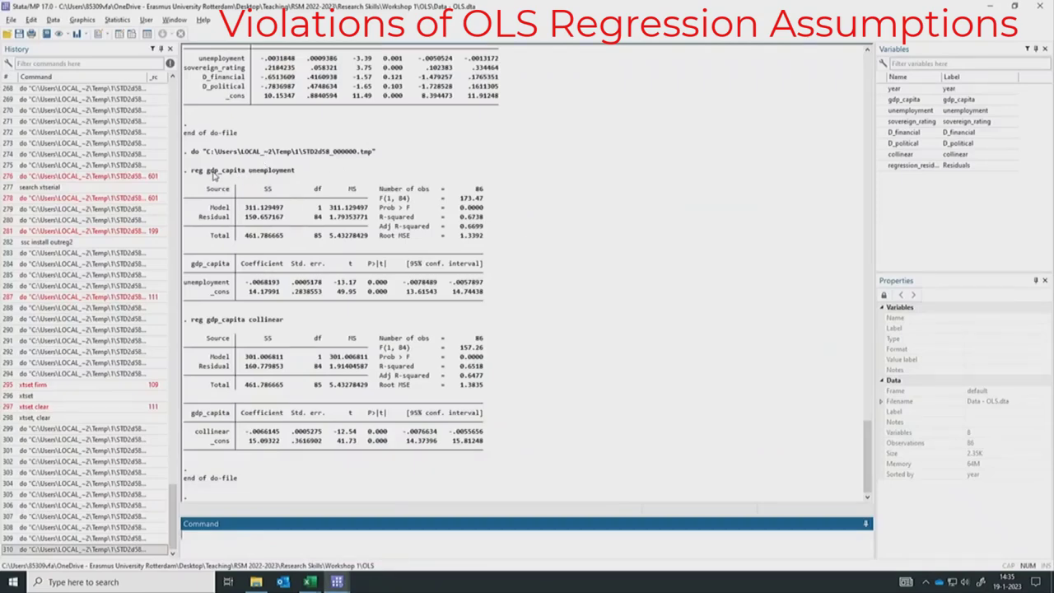
- Compare the coefficients and t-statistics of unemployment and collinear across the two single-variable regressions
{"action": "left_click_drag", "start_coordinate": [214, 175], "coordinate": [288, 172]}
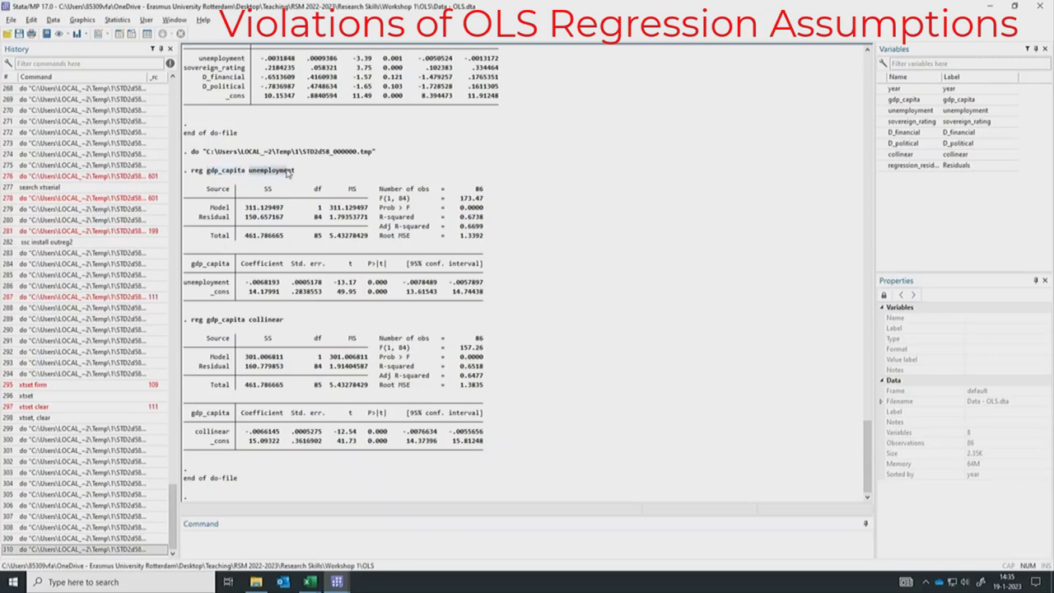
{"action": "left_click_drag", "start_coordinate": [207, 324], "coordinate": [284, 322]}
{"action": "left_click_drag", "start_coordinate": [245, 283], "coordinate": [280, 285]}
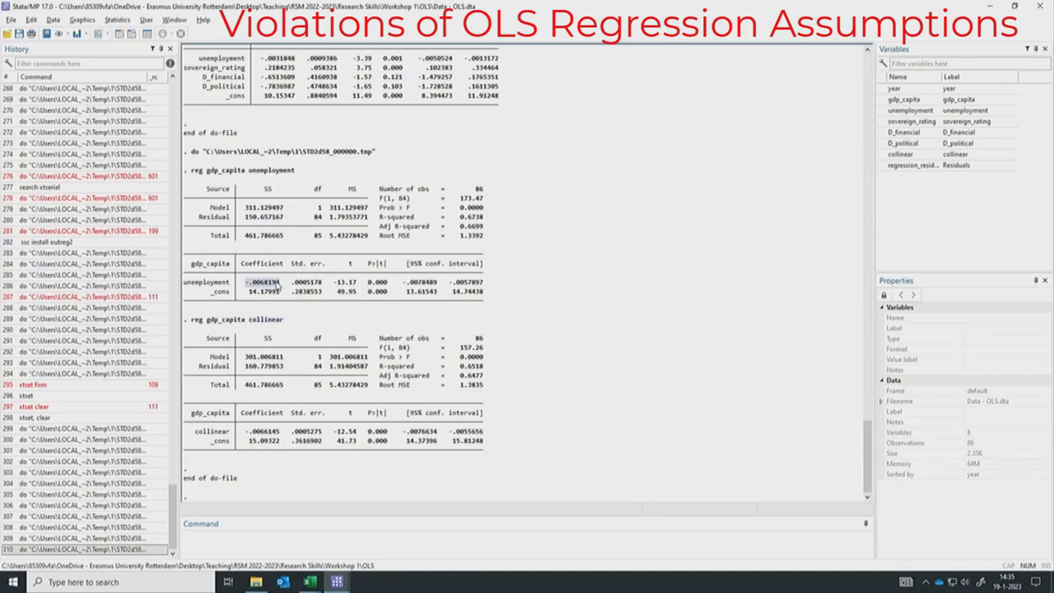
{"action": "left_click_drag", "start_coordinate": [250, 435], "coordinate": [281, 435]}
{"action": "left_click_drag", "start_coordinate": [333, 283], "coordinate": [360, 283]}
{"action": "left_click_drag", "start_coordinate": [333, 432], "coordinate": [359, 436]}
- Run the regression of gdp_capita on unemployment and collinear together
{"action": "key", "text": "alt+Tab"}
{"action": "left_click_drag", "start_coordinate": [300, 216], "coordinate": [36, 218]}
{"action": "left_click", "coordinate": [193, 33]}
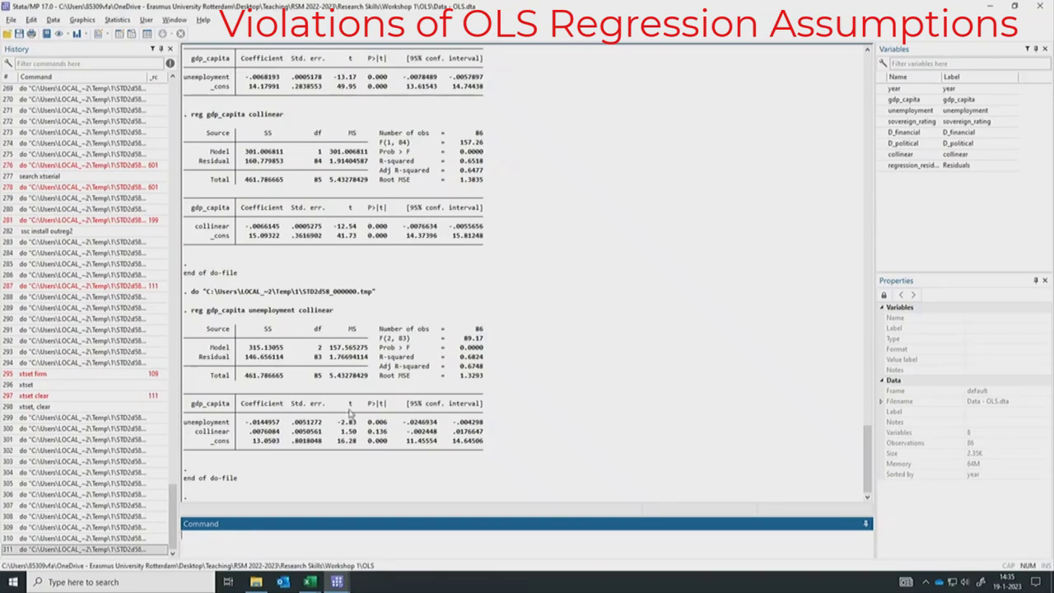
- Compare the joint regression's standard errors and coefficients with those of the single-variable regressions
{"action": "left_click_drag", "start_coordinate": [296, 419], "coordinate": [320, 434]}
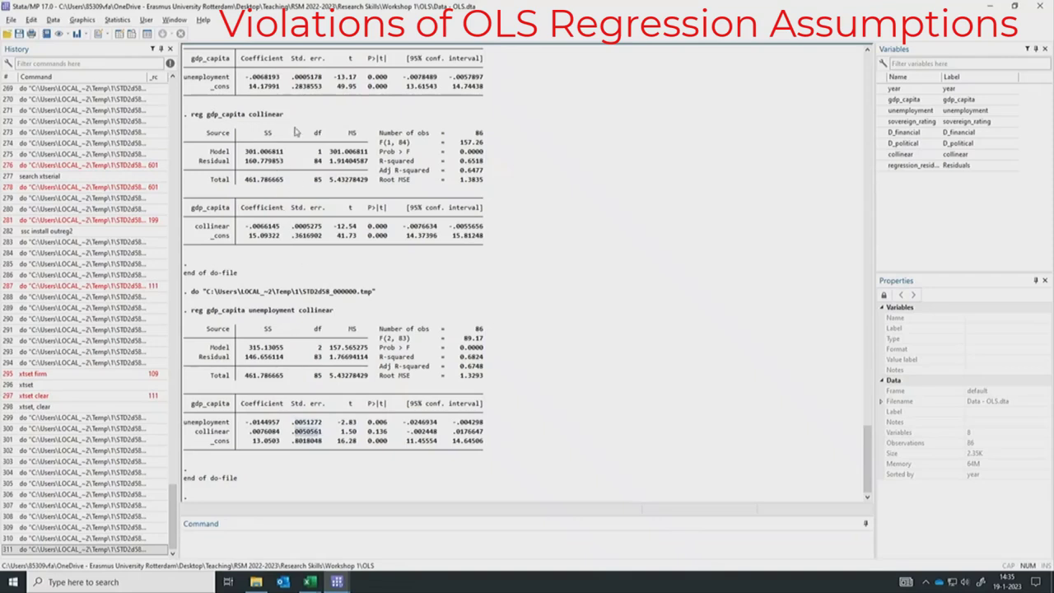
{"action": "left_click_drag", "start_coordinate": [293, 78], "coordinate": [322, 83]}
{"action": "left_click_drag", "start_coordinate": [247, 424], "coordinate": [281, 426]}
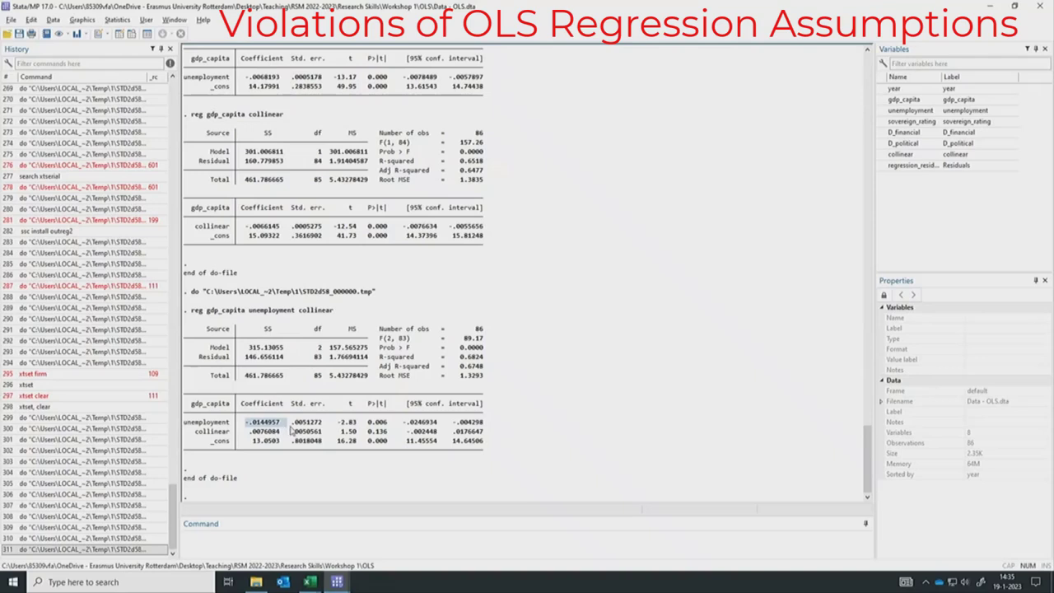
{"action": "double_click", "coordinate": [296, 425]}
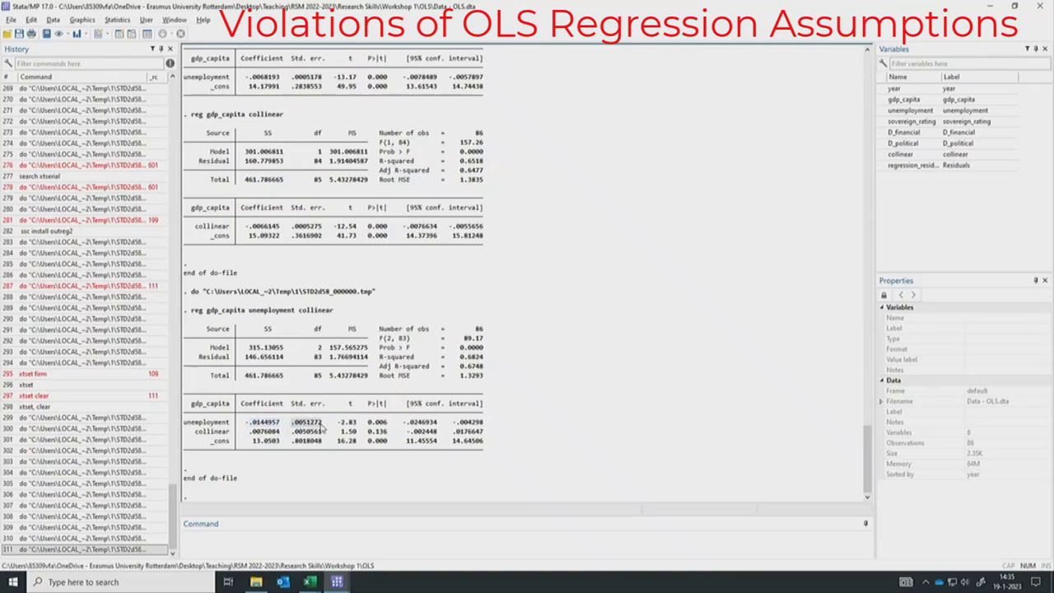
{"action": "double_click", "coordinate": [266, 431]}
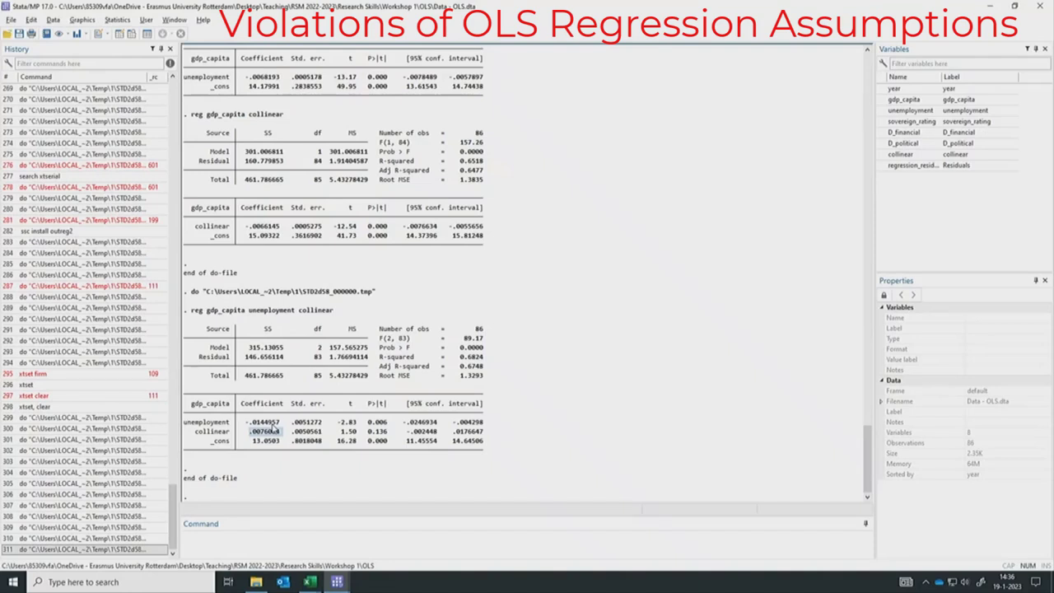
- Run the vif command from the do-file on the joint regression of unemployment and collinear
{"action": "key", "text": "alt+Tab"}
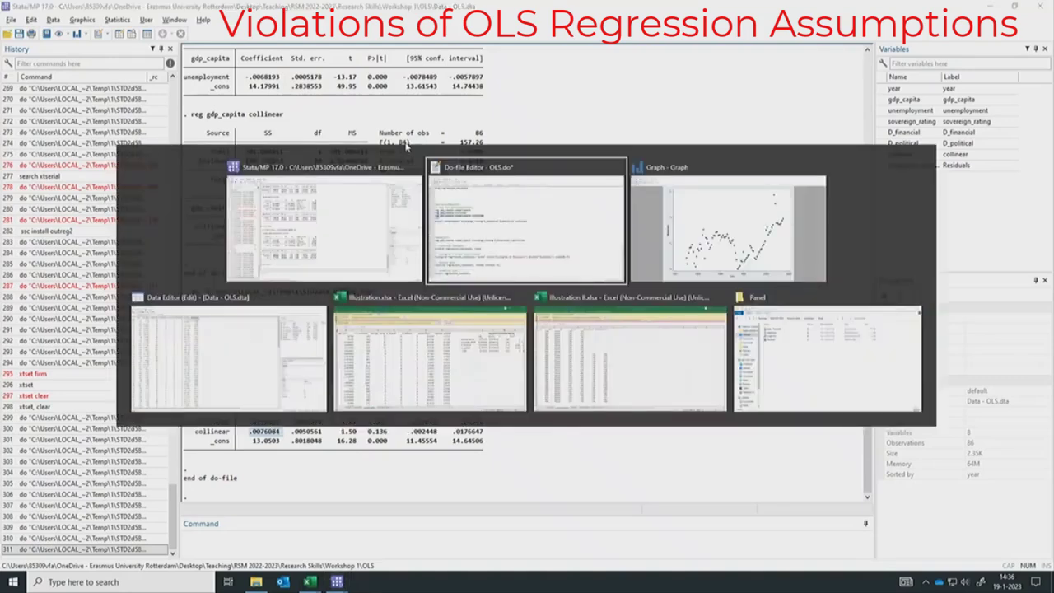
{"action": "key", "text": "Down"}
{"action": "key", "text": "Home"}
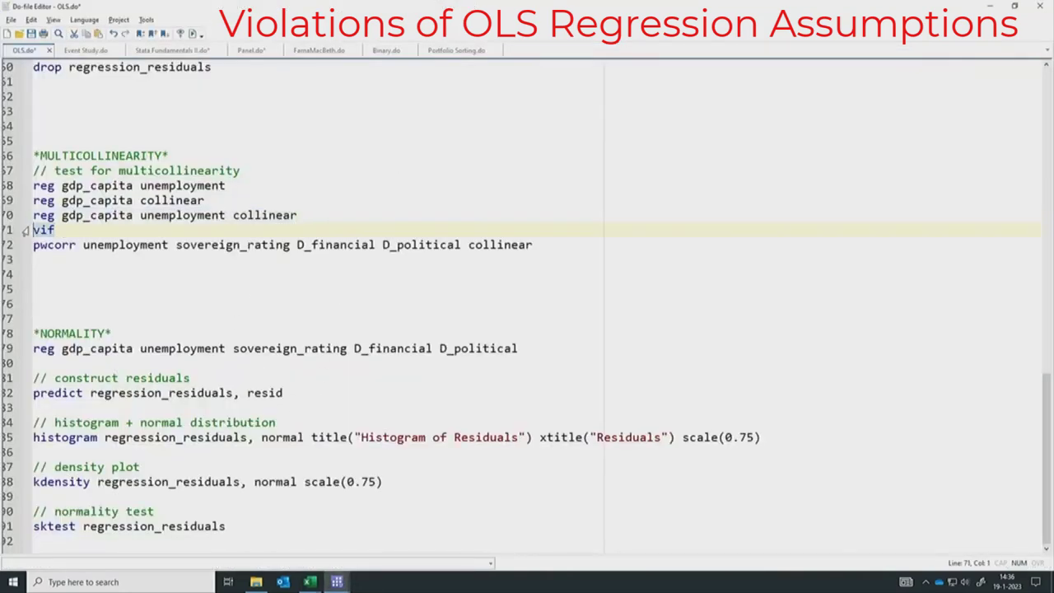
{"action": "left_click", "coordinate": [194, 34]}
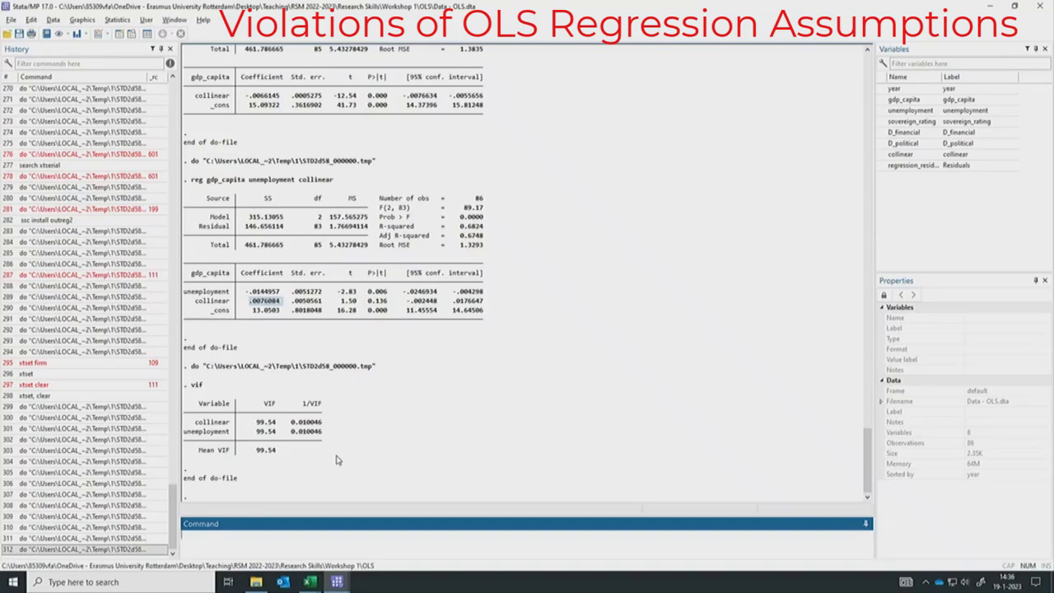
- Run pwcorr on unemployment, sovereign_rating, D_financial, D_political and collinear, and inspect the collinear–unemployment correlation alongside the VIF output
{"action": "key", "text": "alt+Tab"}
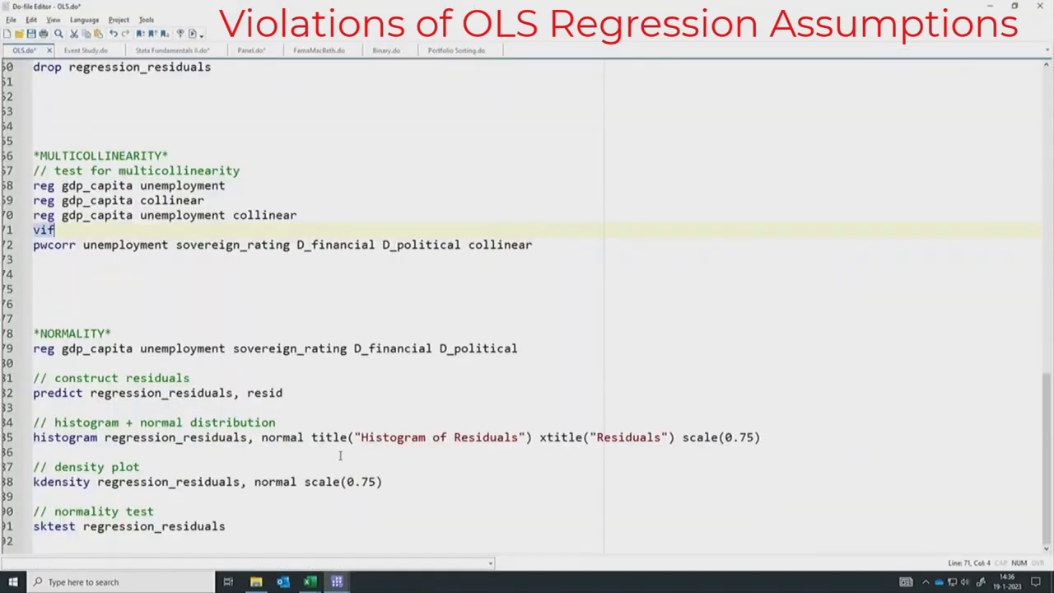
{"action": "left_click_drag", "start_coordinate": [539, 244], "coordinate": [33, 244]}
{"action": "left_click", "coordinate": [190, 34]}
{"action": "key", "text": "alt+Tab"}
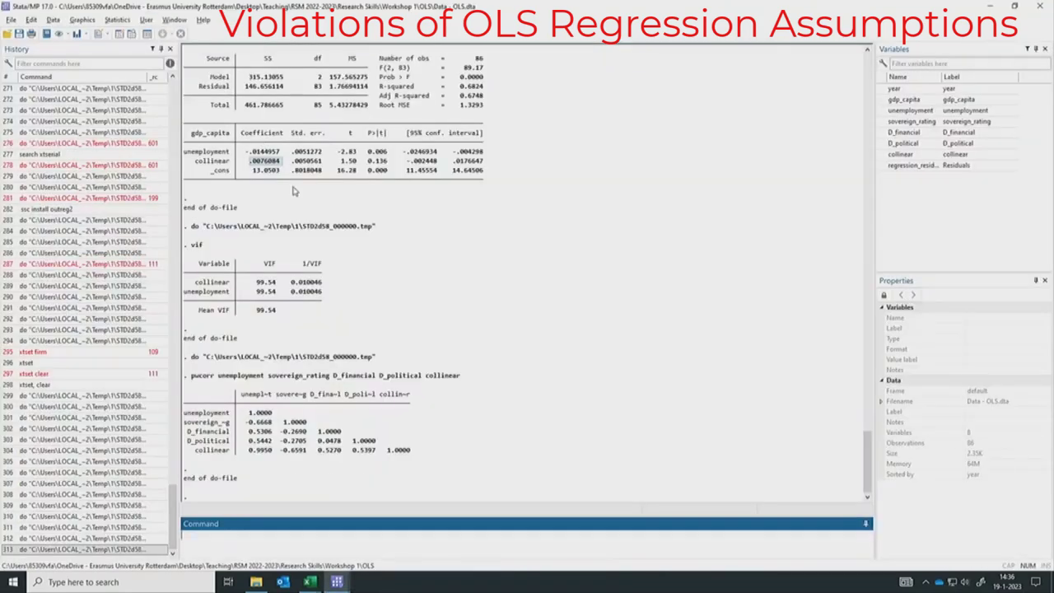
{"action": "left_click_drag", "start_coordinate": [247, 451], "coordinate": [274, 461]}
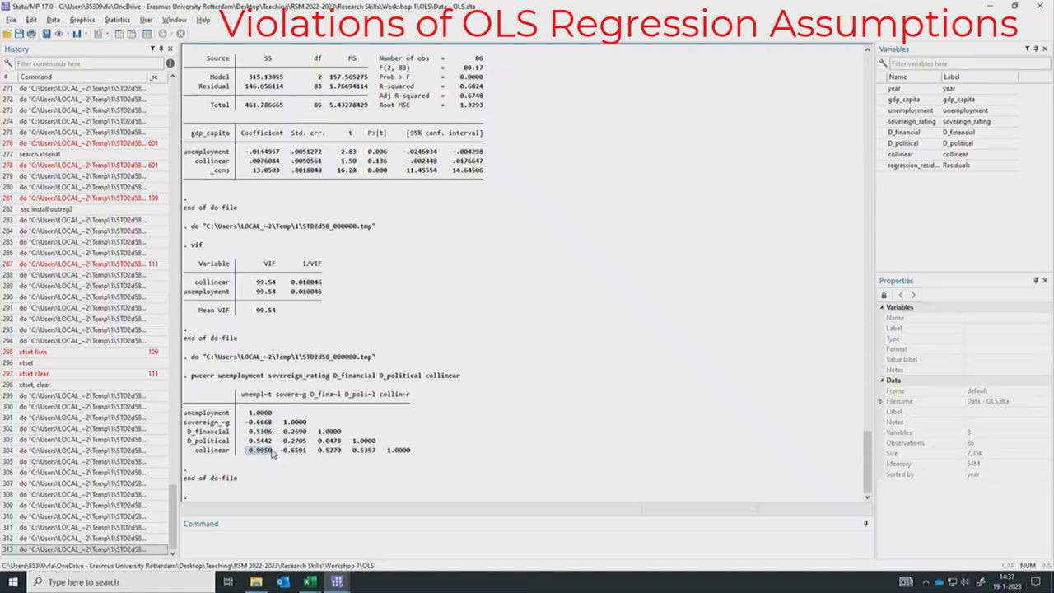
{"action": "mouse_move", "coordinate": [249, 282]}
{"action": "left_mouse_down"}
{"action": "mouse_move", "coordinate": [321, 297]}
{"action": "mouse_move", "coordinate": [255, 285]}
{"action": "left_mouse_up"}
- Run the normality section's regression, residual prediction and histogram with normal curve, and bring up the Histogram of Residuals
{"action": "key", "text": "alt+Tab"}
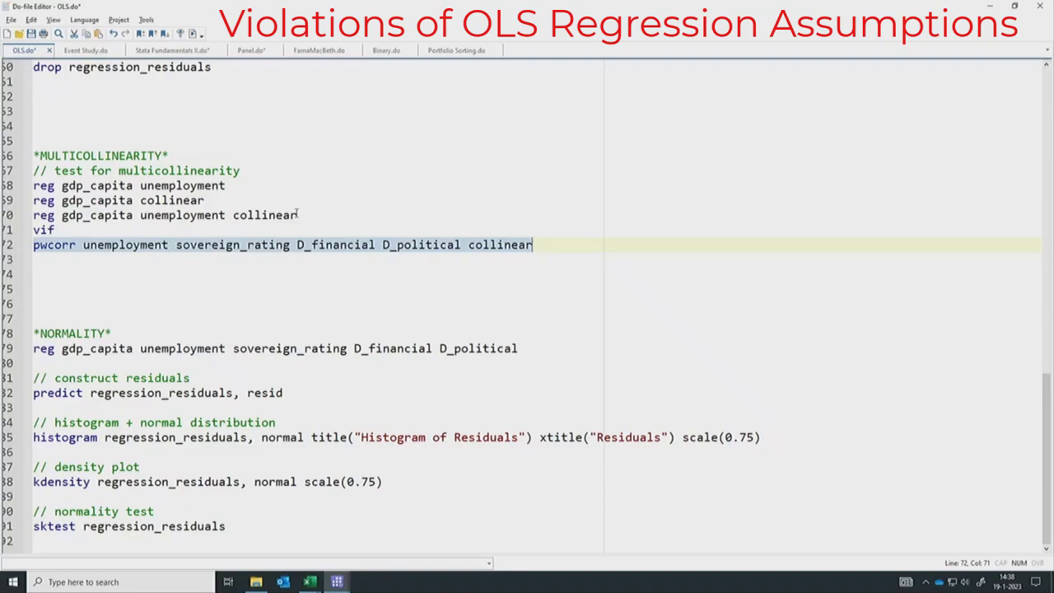
{"action": "left_click_drag", "start_coordinate": [547, 348], "coordinate": [832, 439]}
{"action": "left_click", "coordinate": [41, 353]}
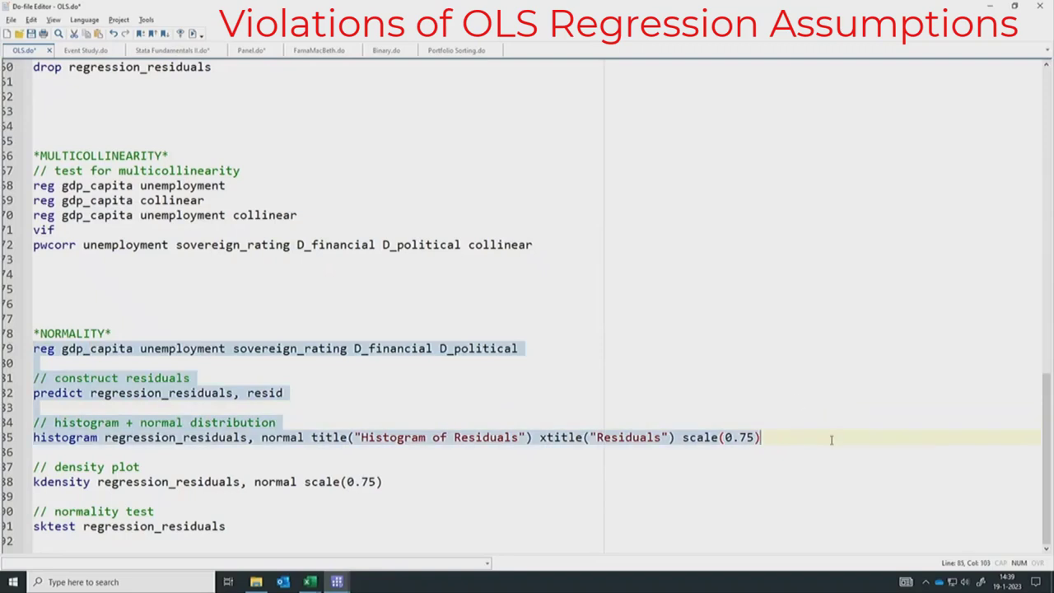
{"action": "key", "text": "alt+Tab"}
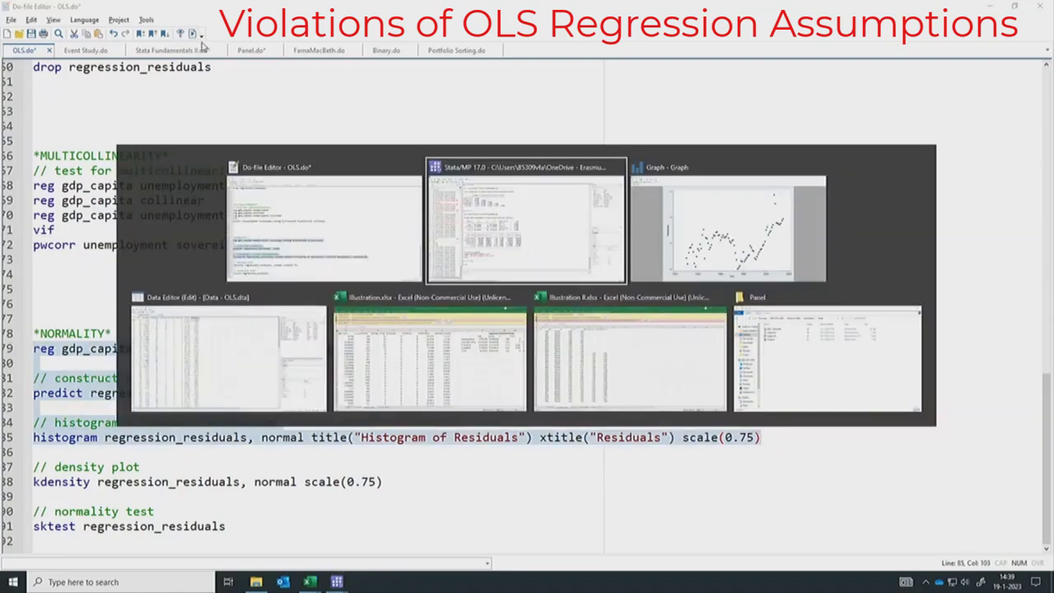
{"action": "key", "text": "alt+Tab"}
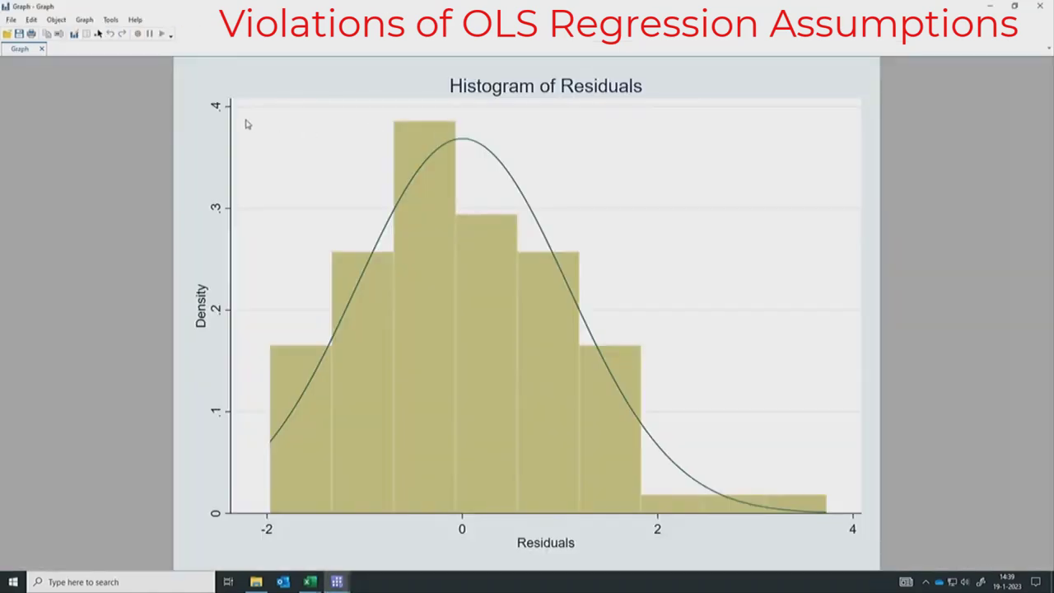